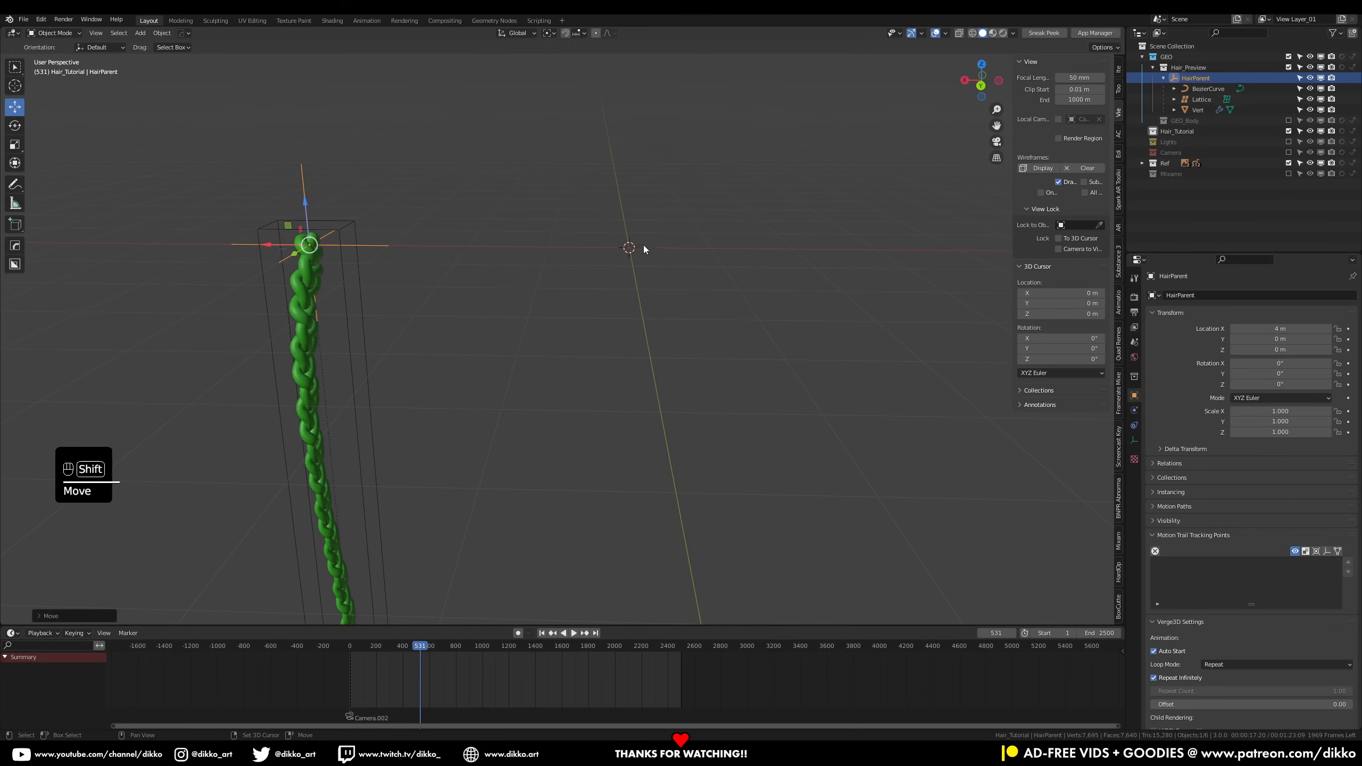
Rotate the braid's parent empty -90° about the Z axis and deselect it
type("rz90")
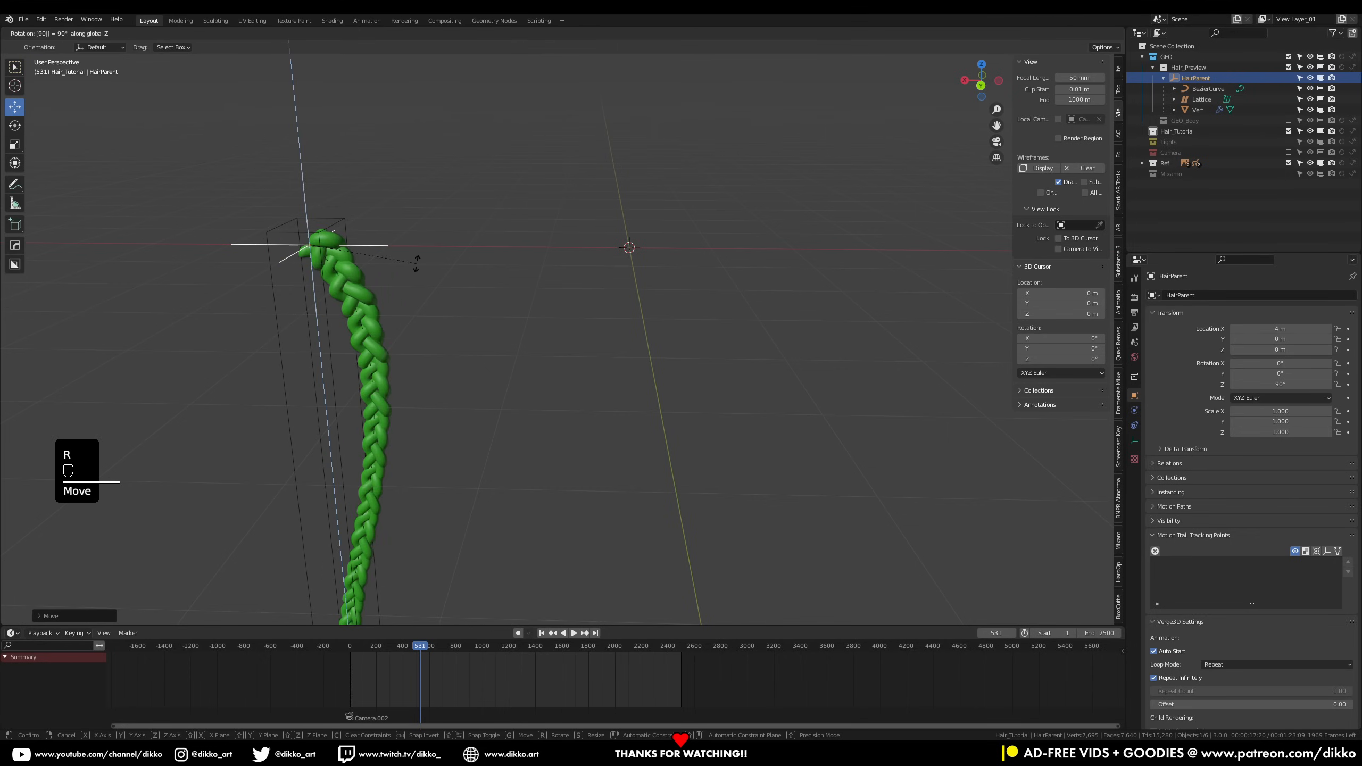
type("-")
left_click(416, 264)
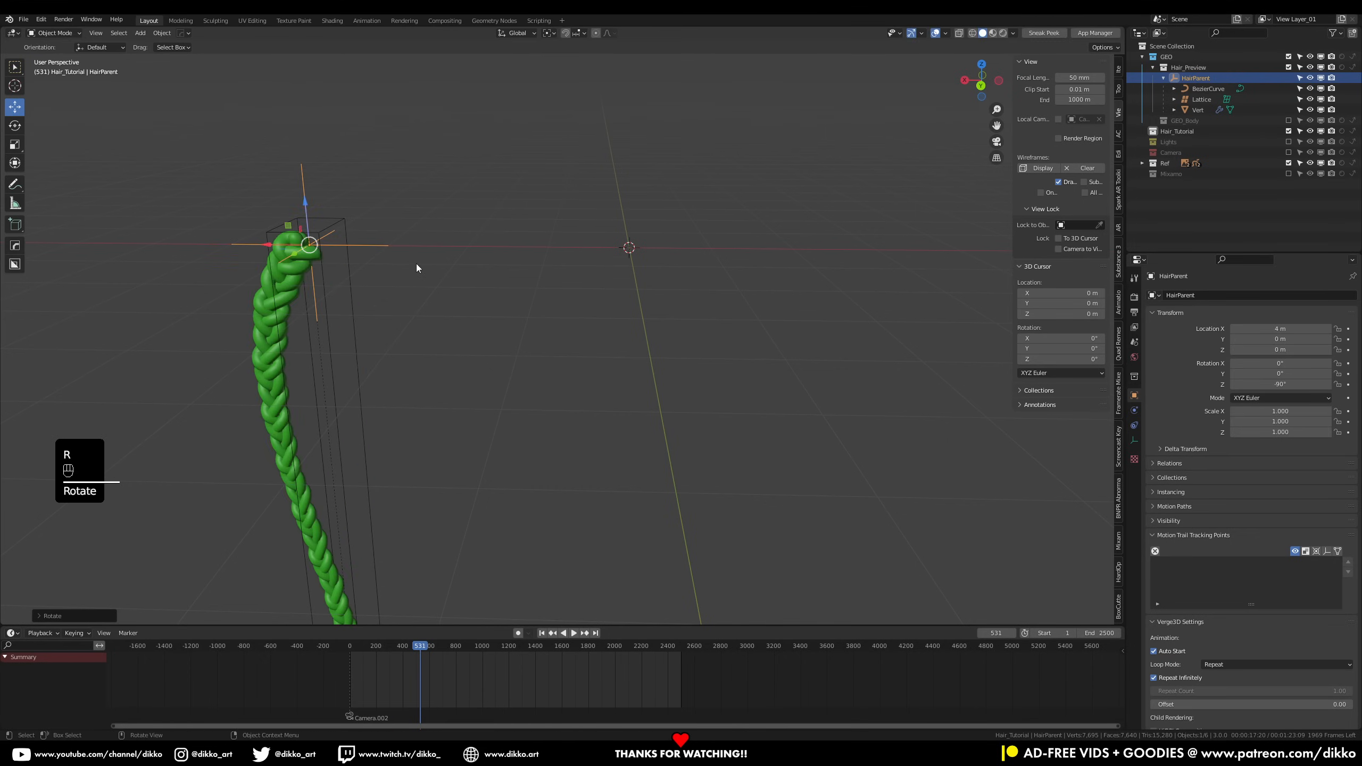
left_click(664, 273)
middle_click_drag(646, 217, 599, 313)
key("ctrl+a")
key("ctrl+s")
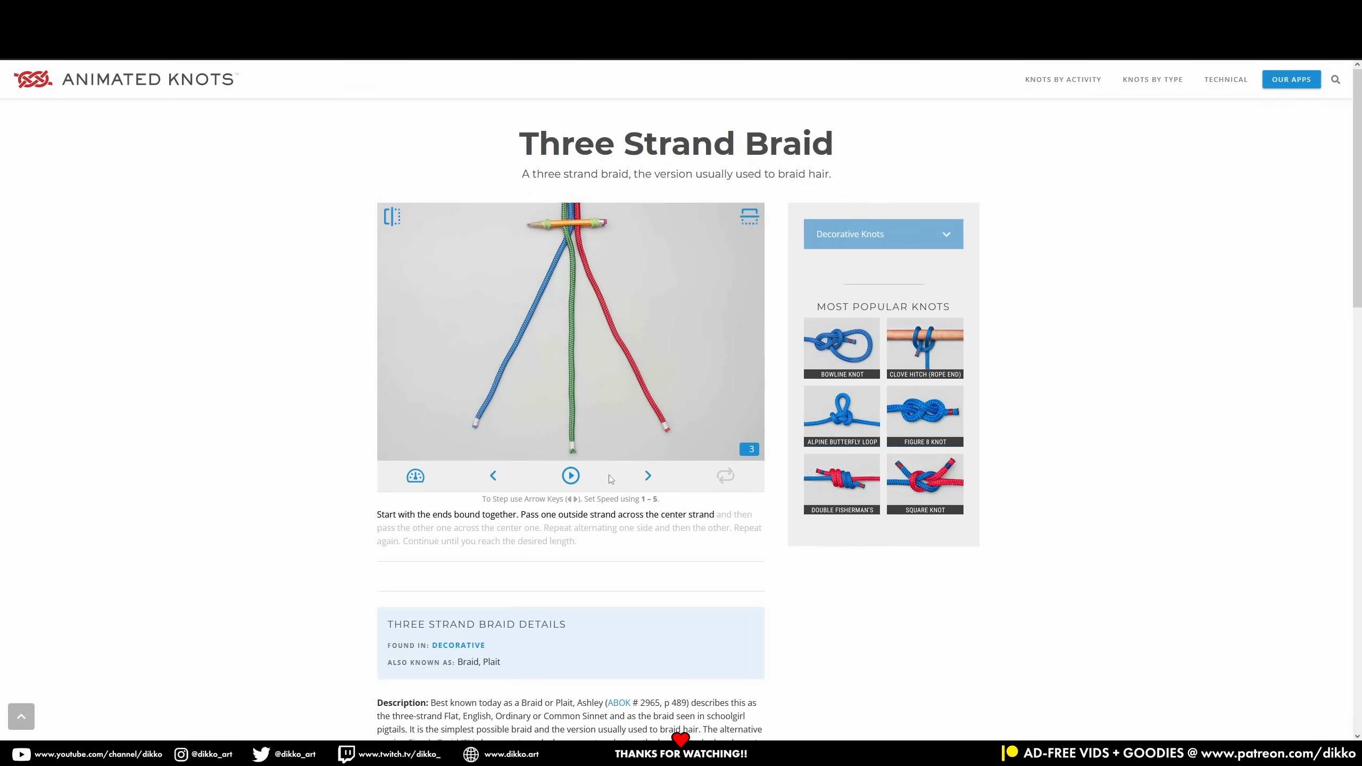
Switch to the Animated Knots page and examine the Three Strand Braid sequence frame by frame, forwards and backwards
left_click(499, 481)
left_click(648, 475)
left_click(649, 476)
left_click(649, 475)
left_click(648, 475)
left_click(495, 480)
left_click(495, 479)
left_click(495, 479)
left_click(495, 479)
left_click(495, 479)
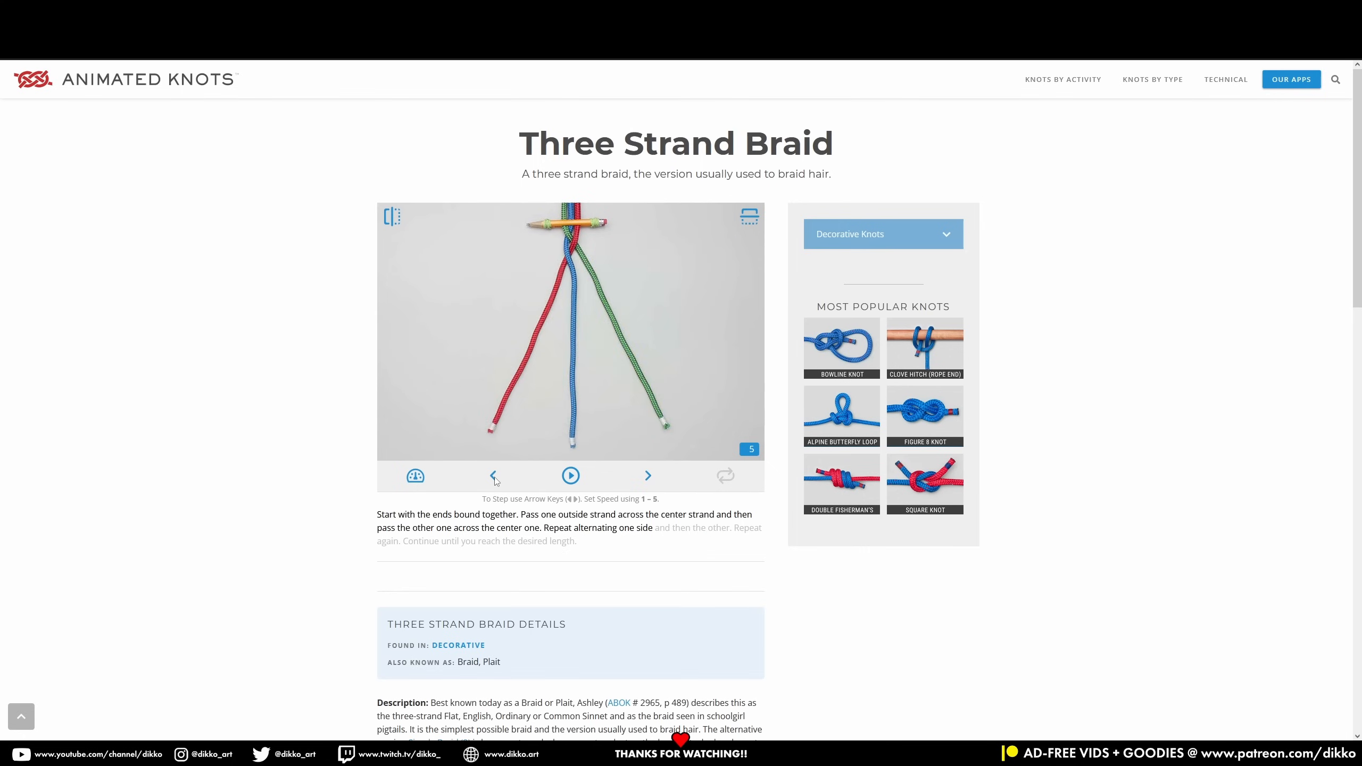
left_click(496, 479)
left_click(495, 479)
left_click(495, 479)
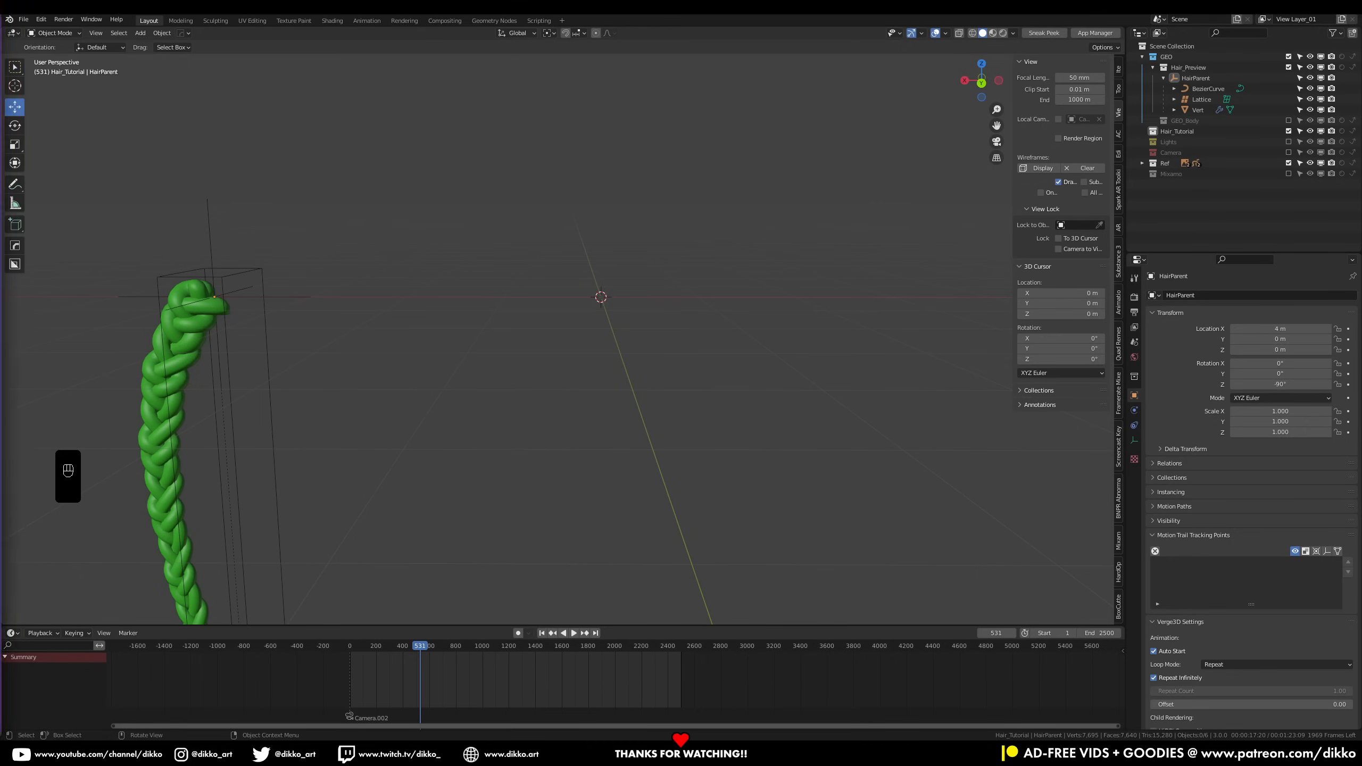
In the front view, set the Z rotation of the HairParent empty to 90°
key("KP_1")
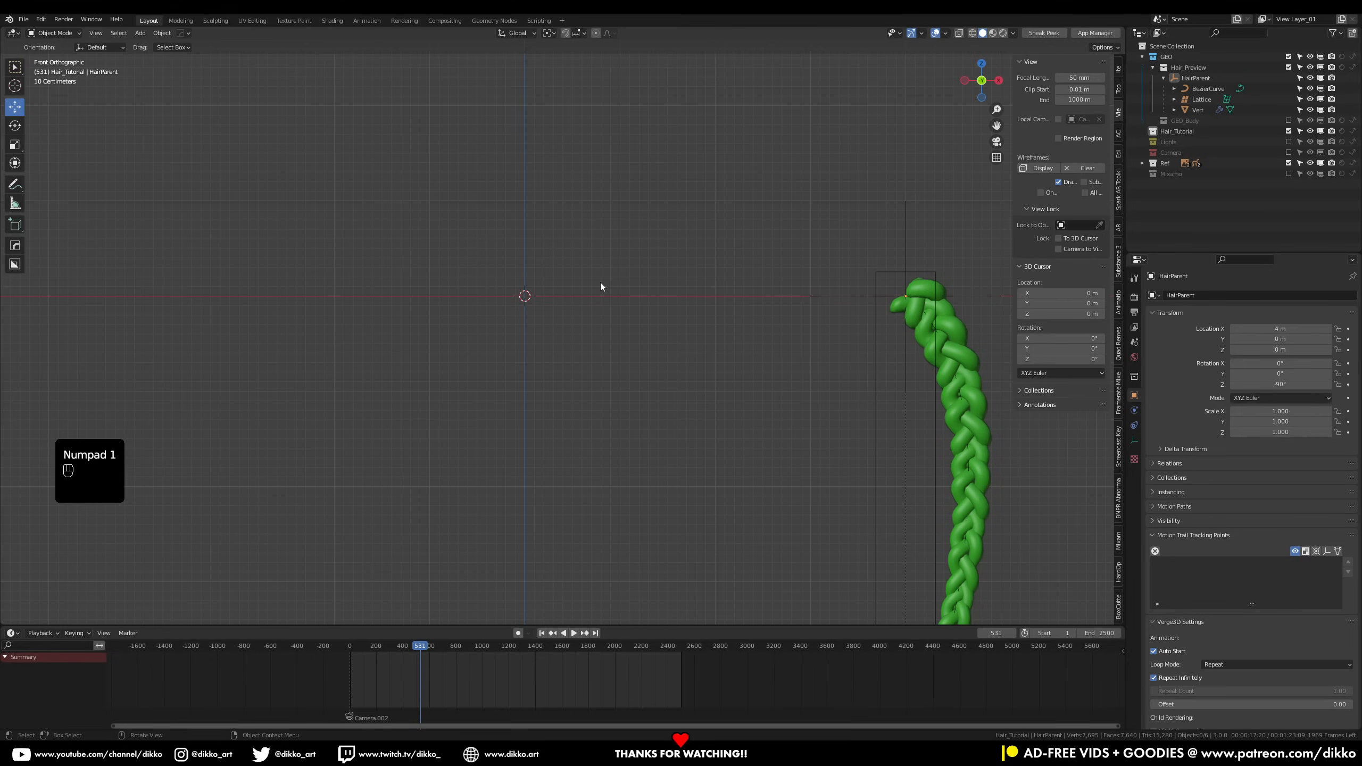
left_click(904, 226)
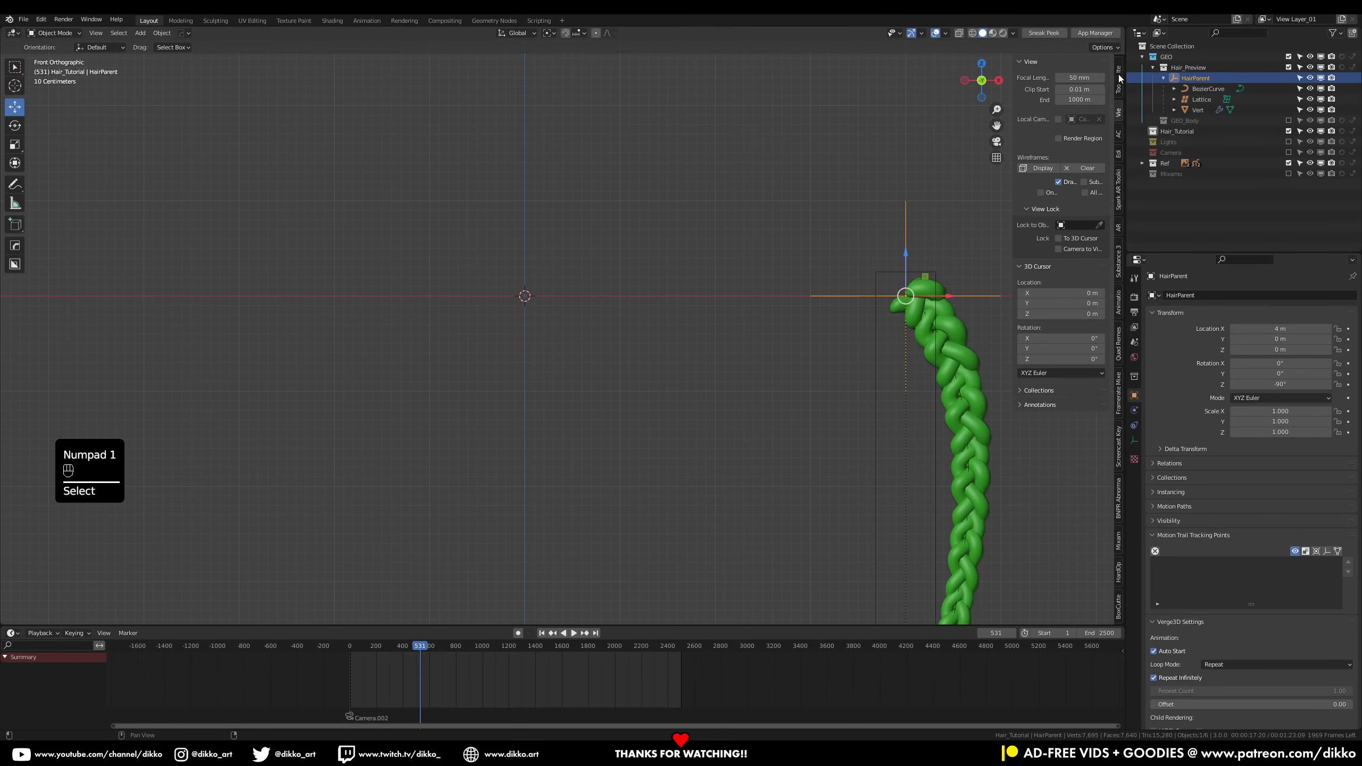
left_click(1119, 77)
left_click(1054, 152)
type("9")
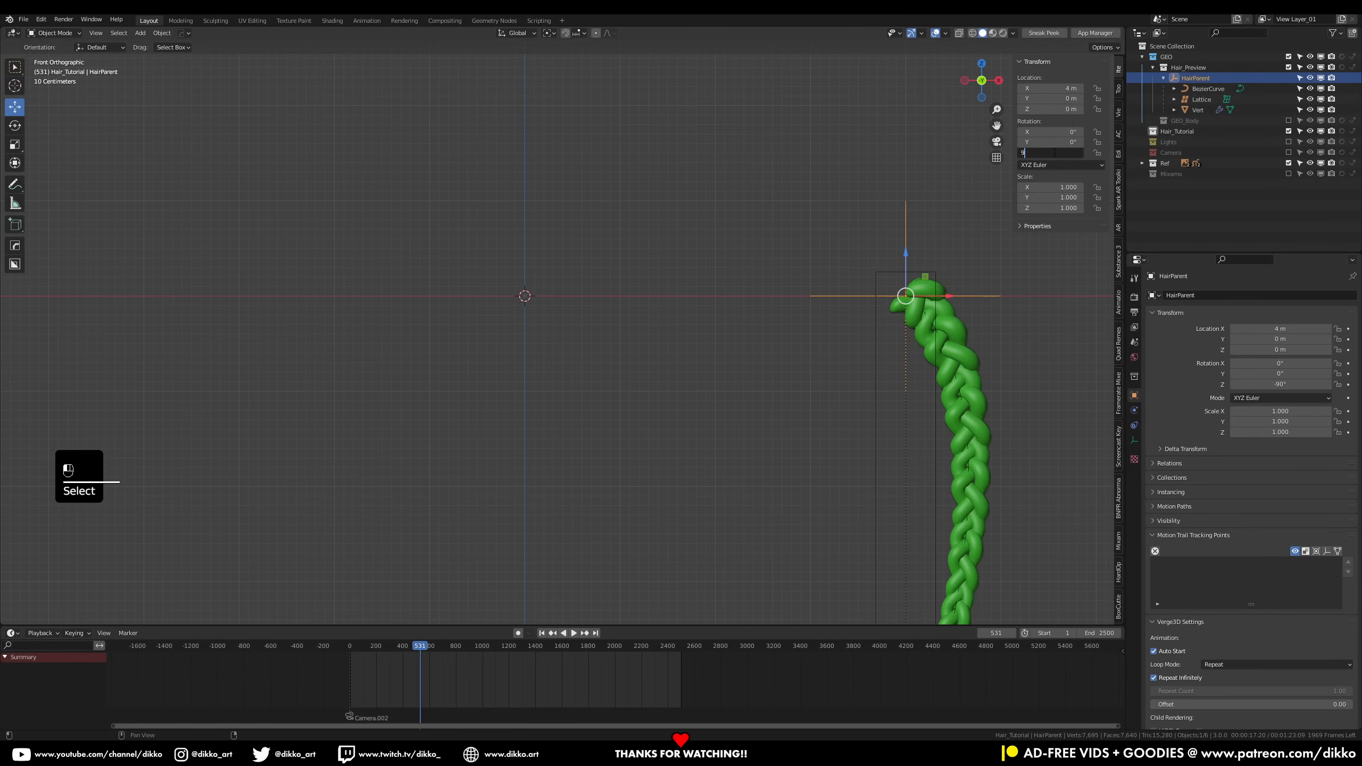
type("0")
key("Return")
left_click(505, 308)
scroll(495, 277, "up", 3)
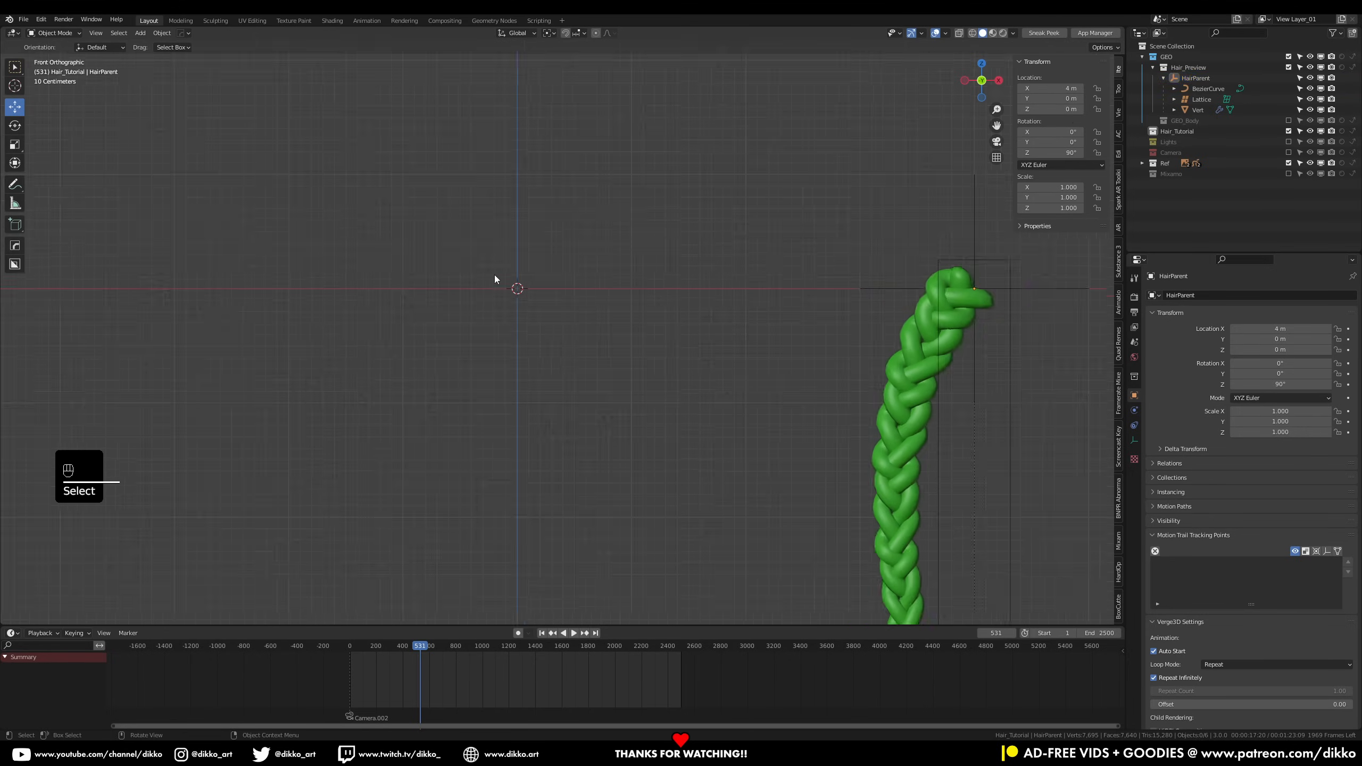
Add a plane mesh at the world origin in the Hair_Tutorial collection
middle_click_drag(412, 231, 504, 337, "shift")
left_click(1177, 131)
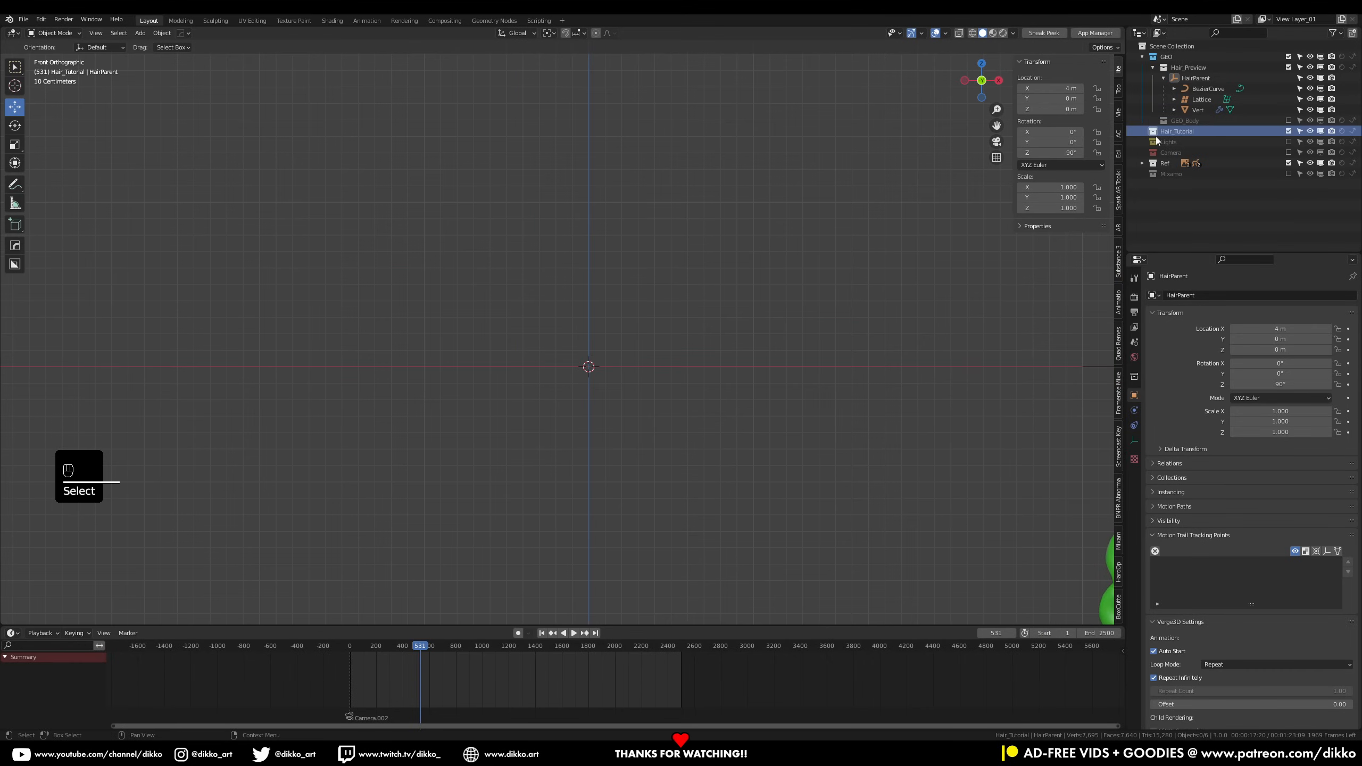
key("shift+a")
mouse_move(615, 391)
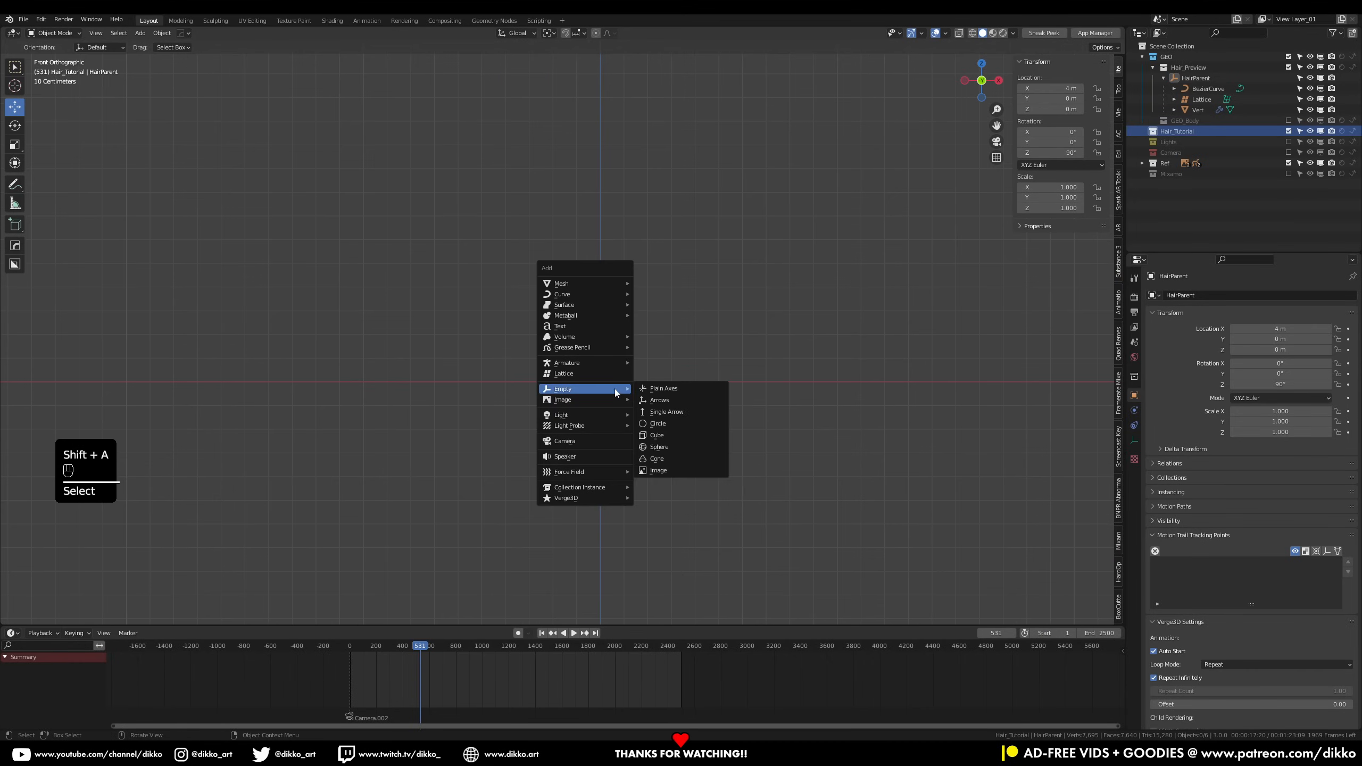
mouse_move(586, 283)
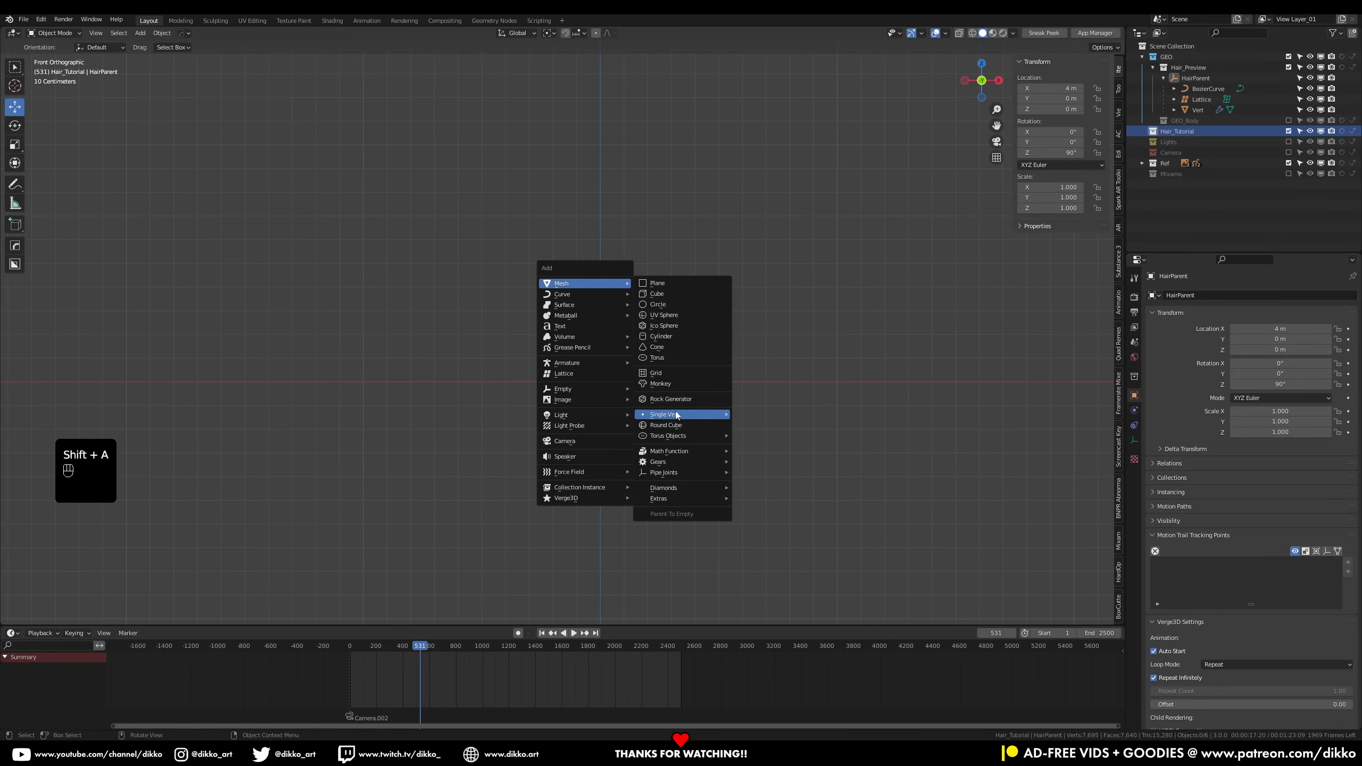
left_click(672, 284)
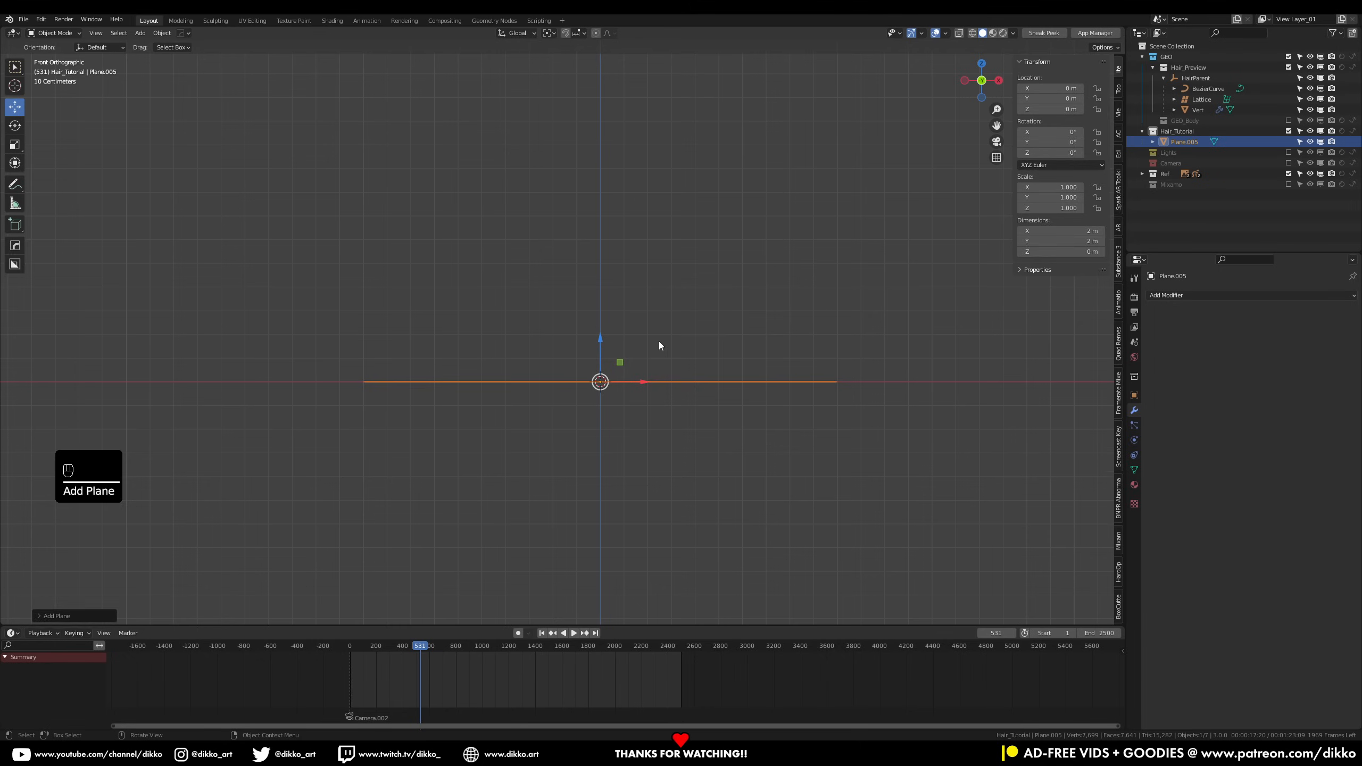
Merge all of the plane's vertices at center, leaving a single vertex at the origin
key("Tab")
key("a")
key("m")
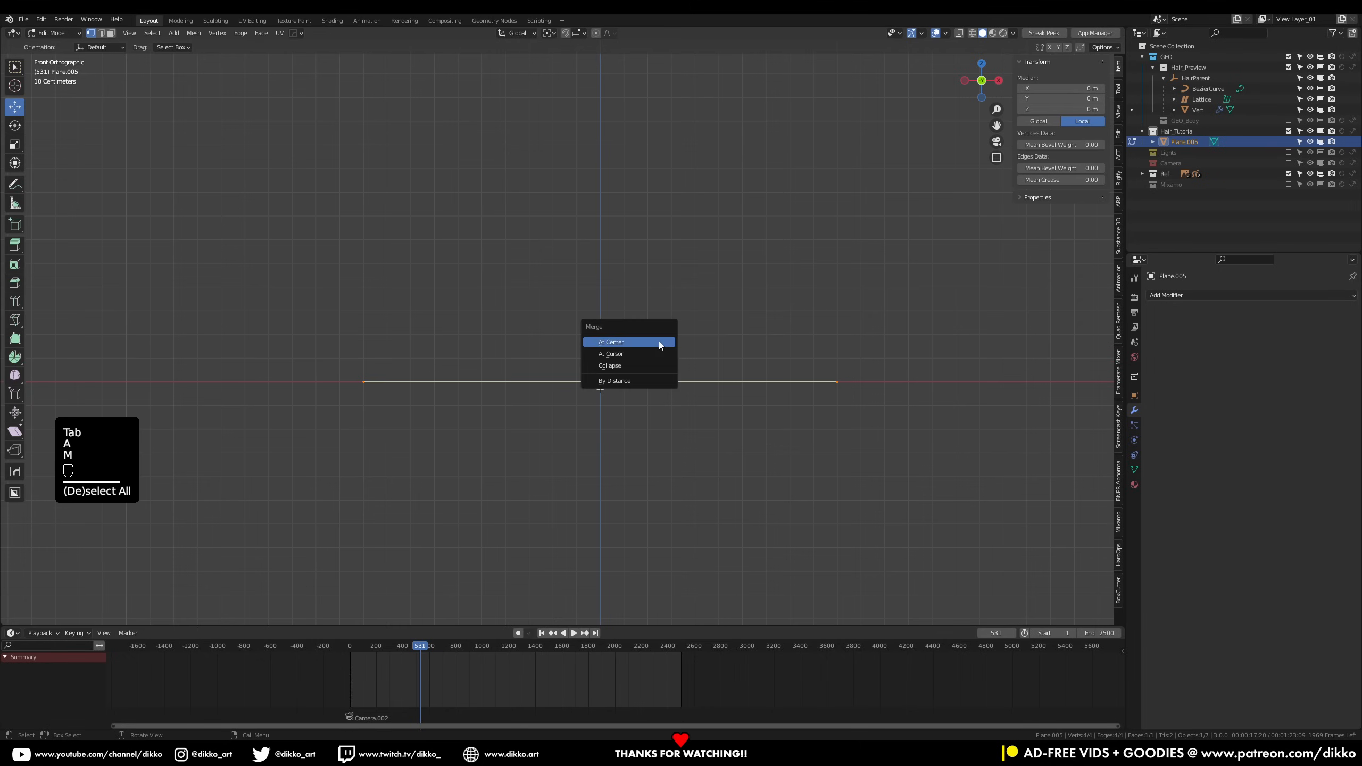
left_click(659, 342)
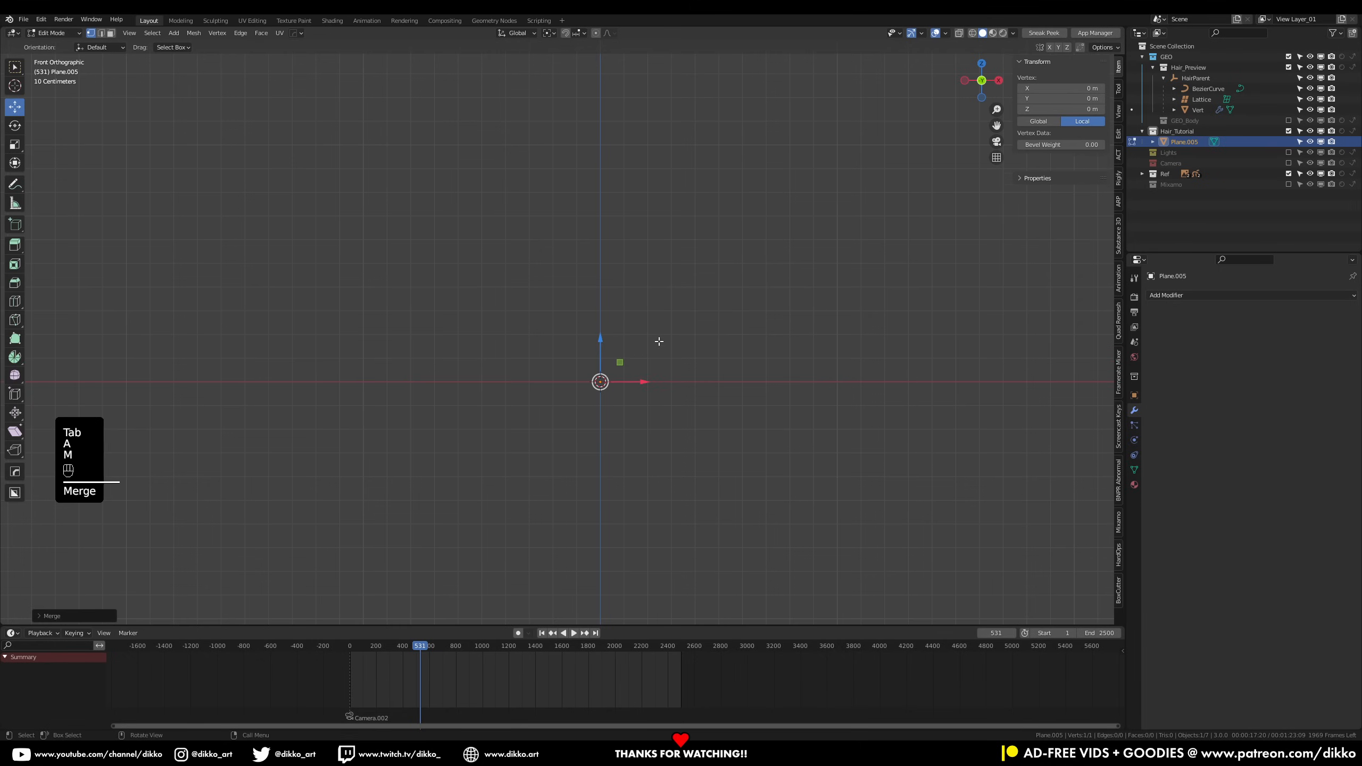
middle_click_drag(703, 464, 633, 352, "shift")
Move the vertex to X -0.1 m and duplicate it to X 0 m and X 0.1 m
left_click(632, 365)
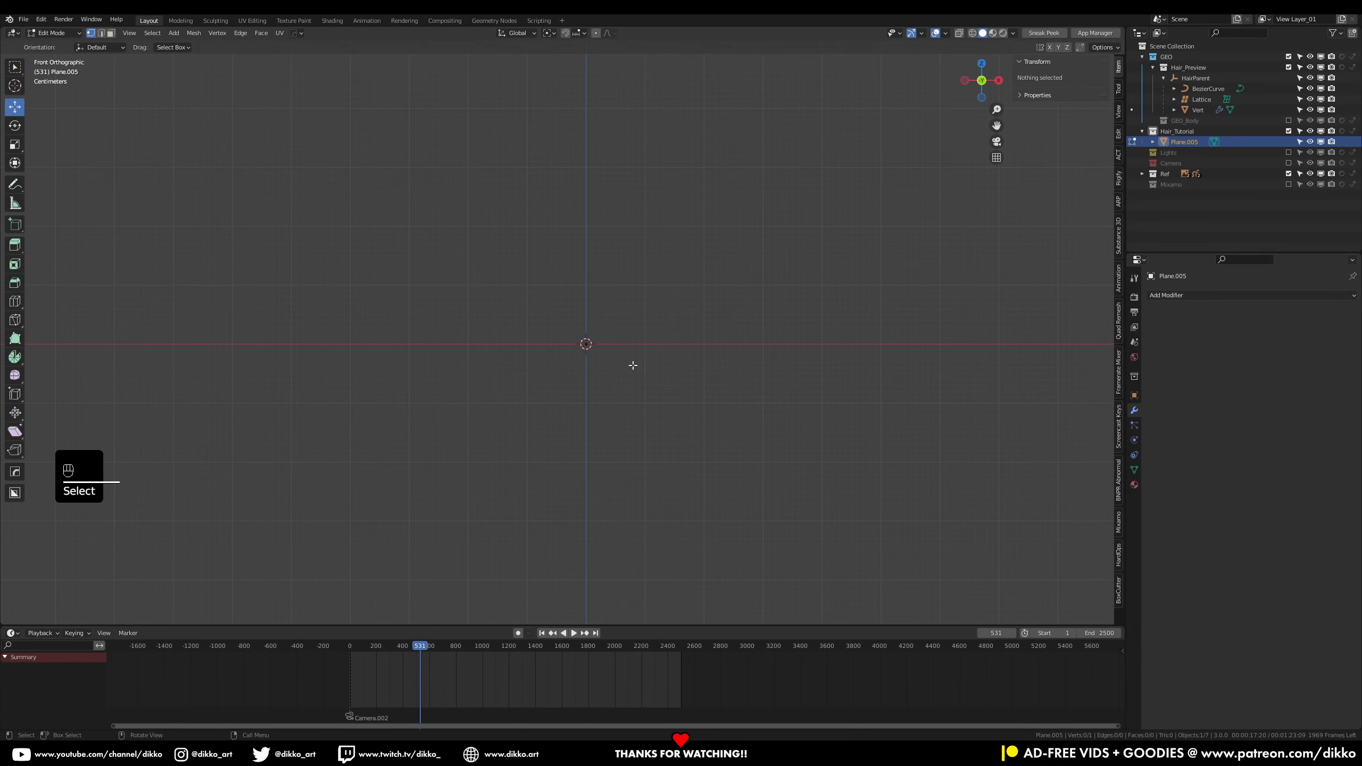
left_click(585, 344)
left_click_drag(626, 346, 564, 348)
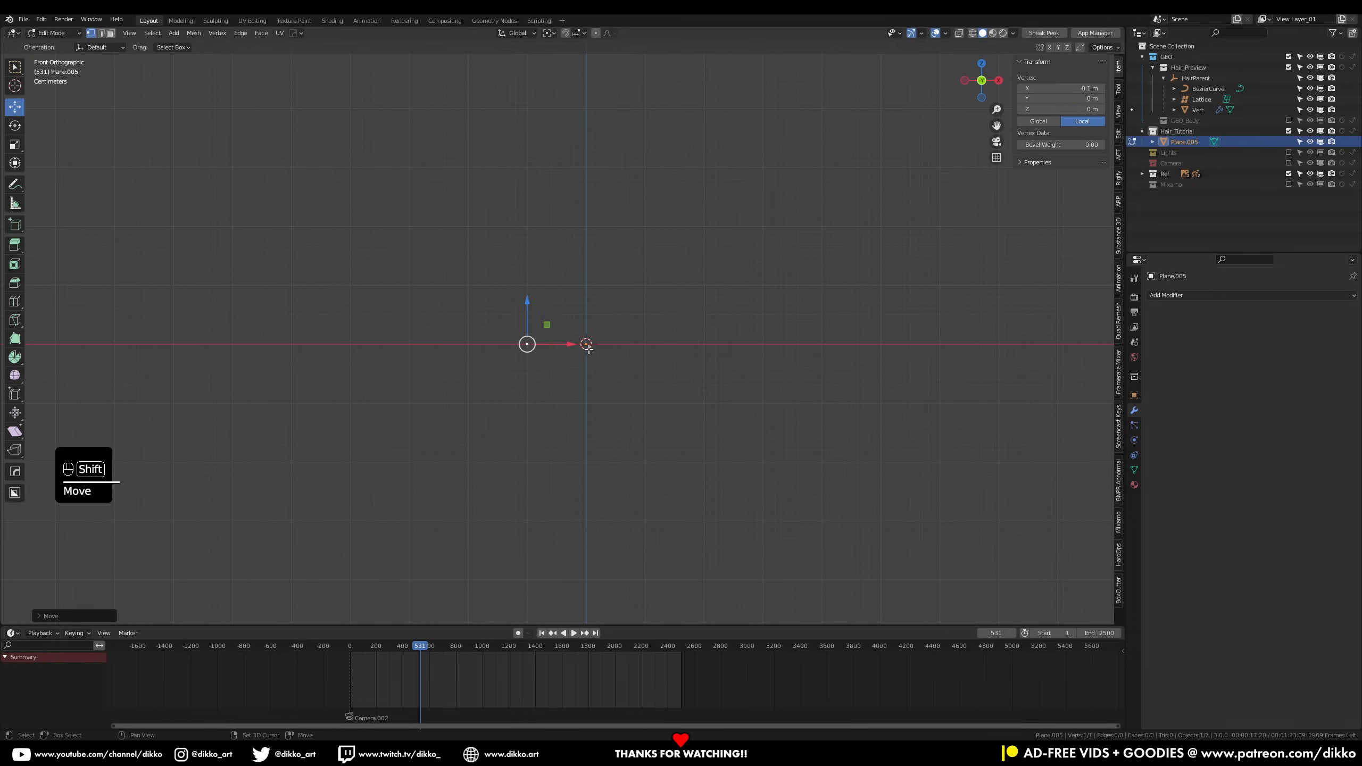
key("shift+d")
left_click(650, 354, "ctrl")
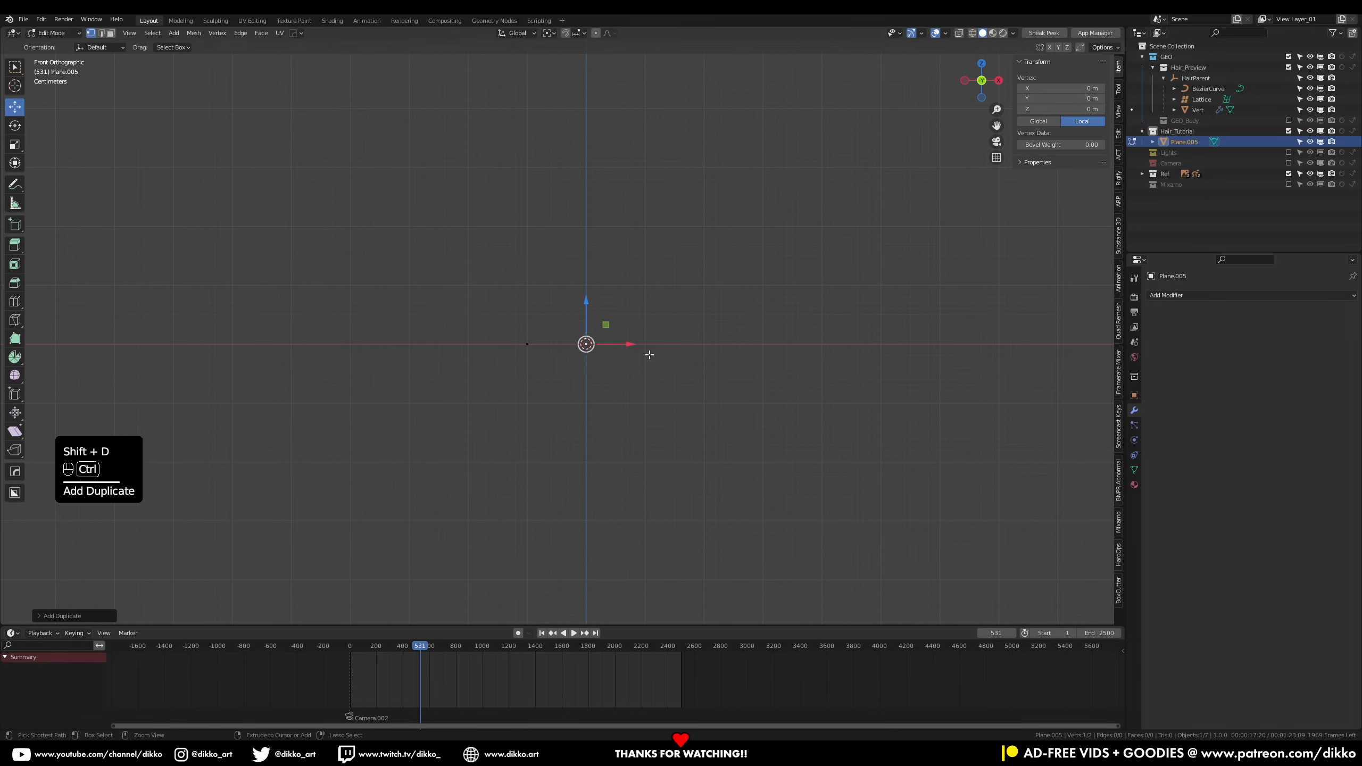
key("shift+d")
left_click(697, 360, "ctrl")
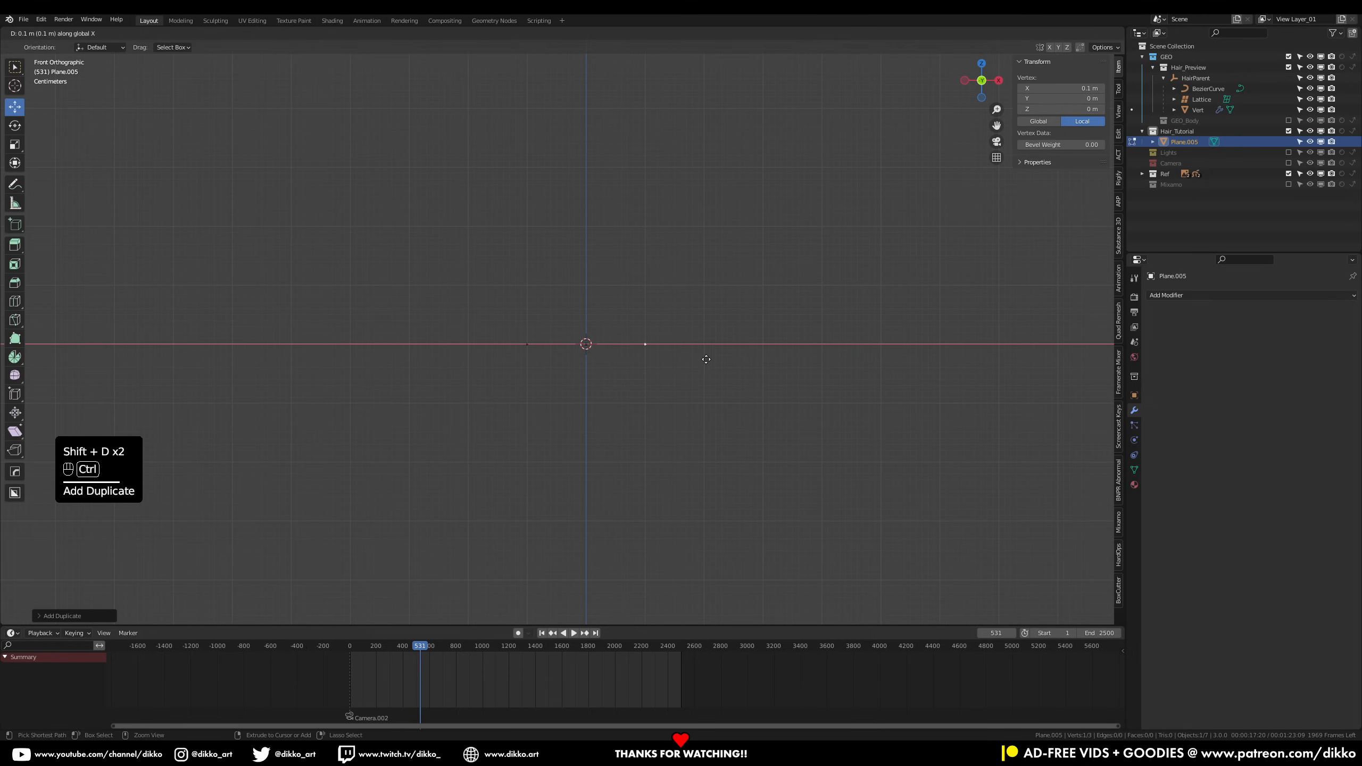
Extrude all three vertices straight down 0.1 m to start the three strands
key("a")
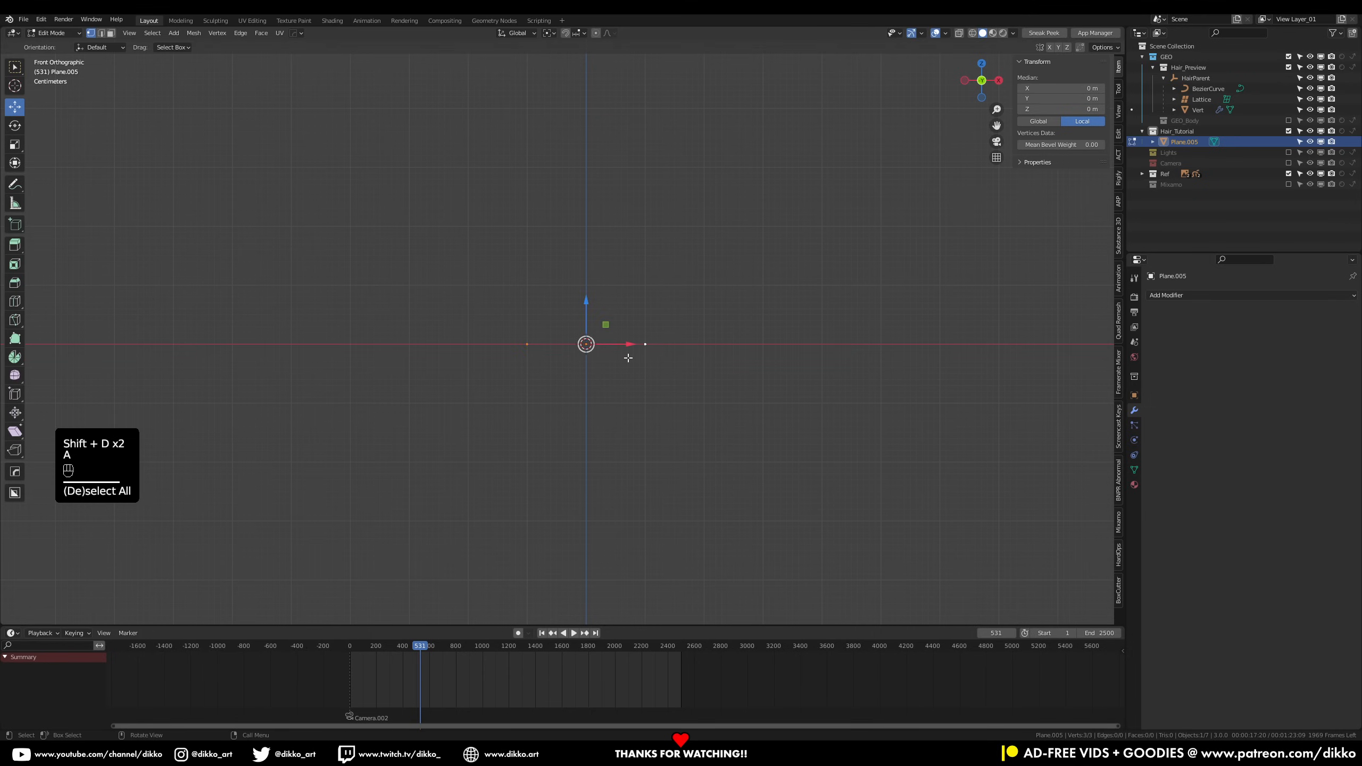
key("e")
key("ctrl")
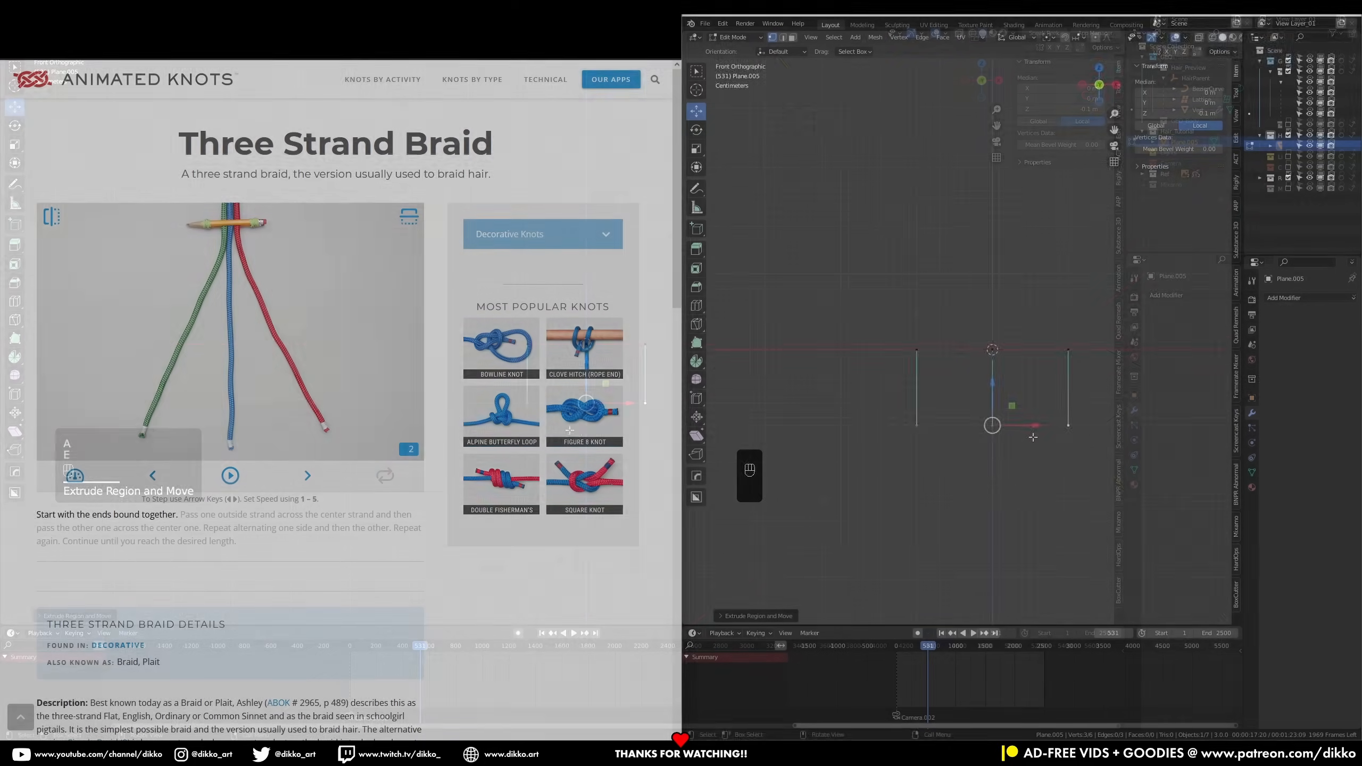
In the front view, extrude the left strand's lower vertex diagonally to X 0.1 m, Z -0.3 m
key("KP_1")
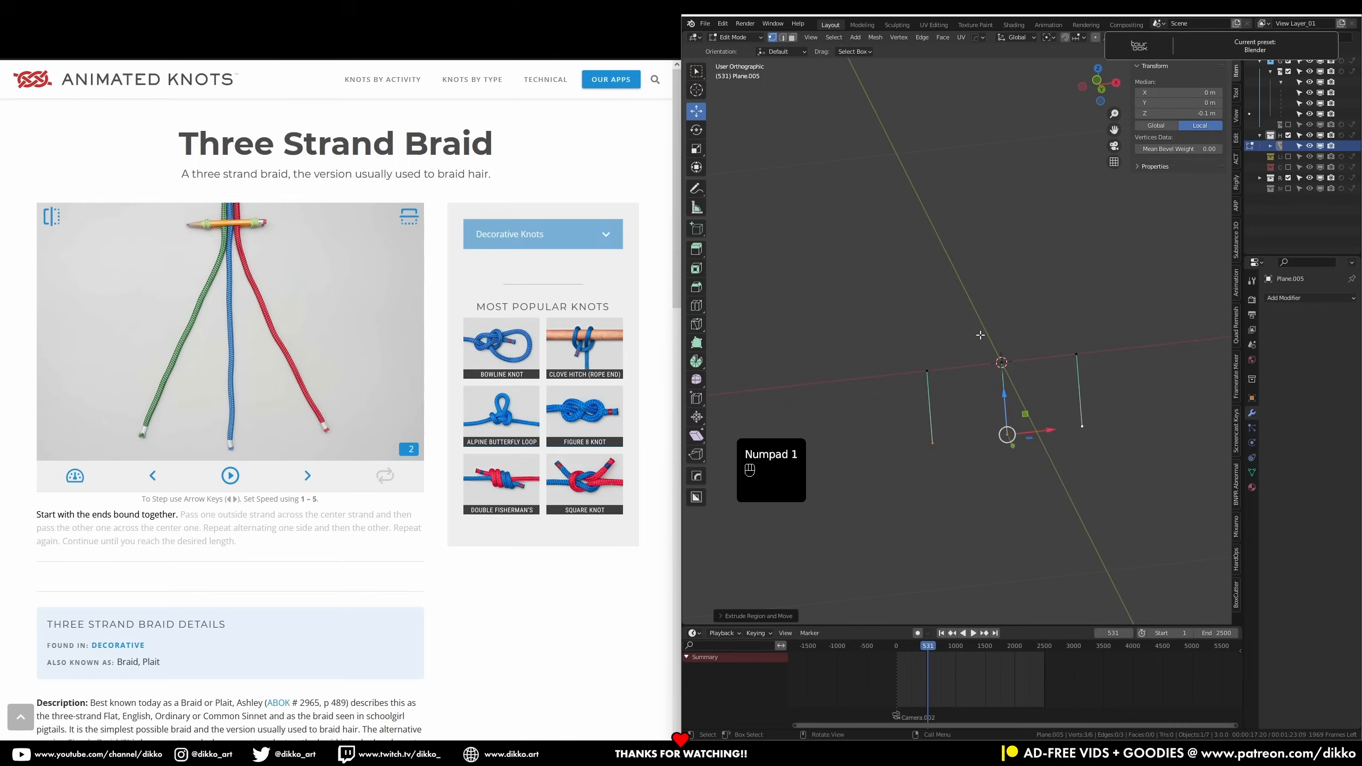
left_click(879, 305)
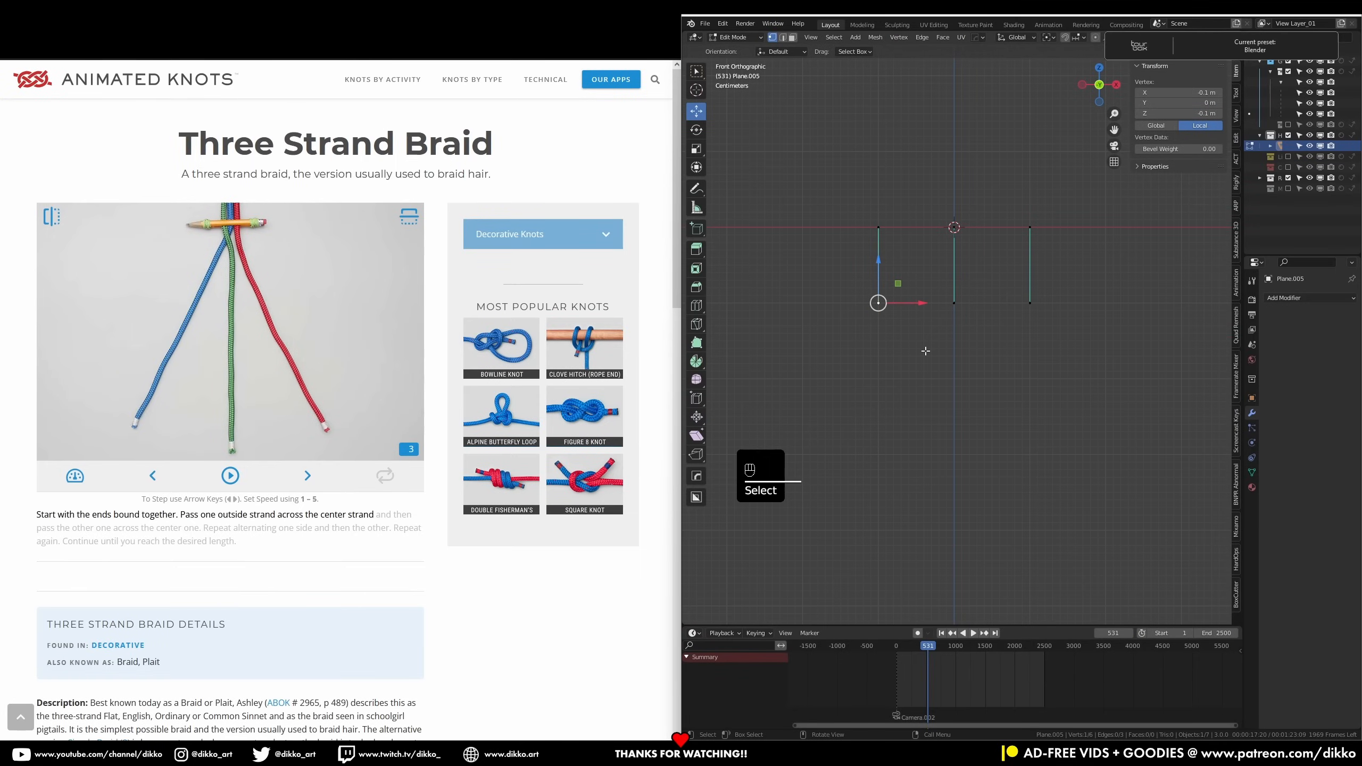
key("e")
left_click(1075, 501)
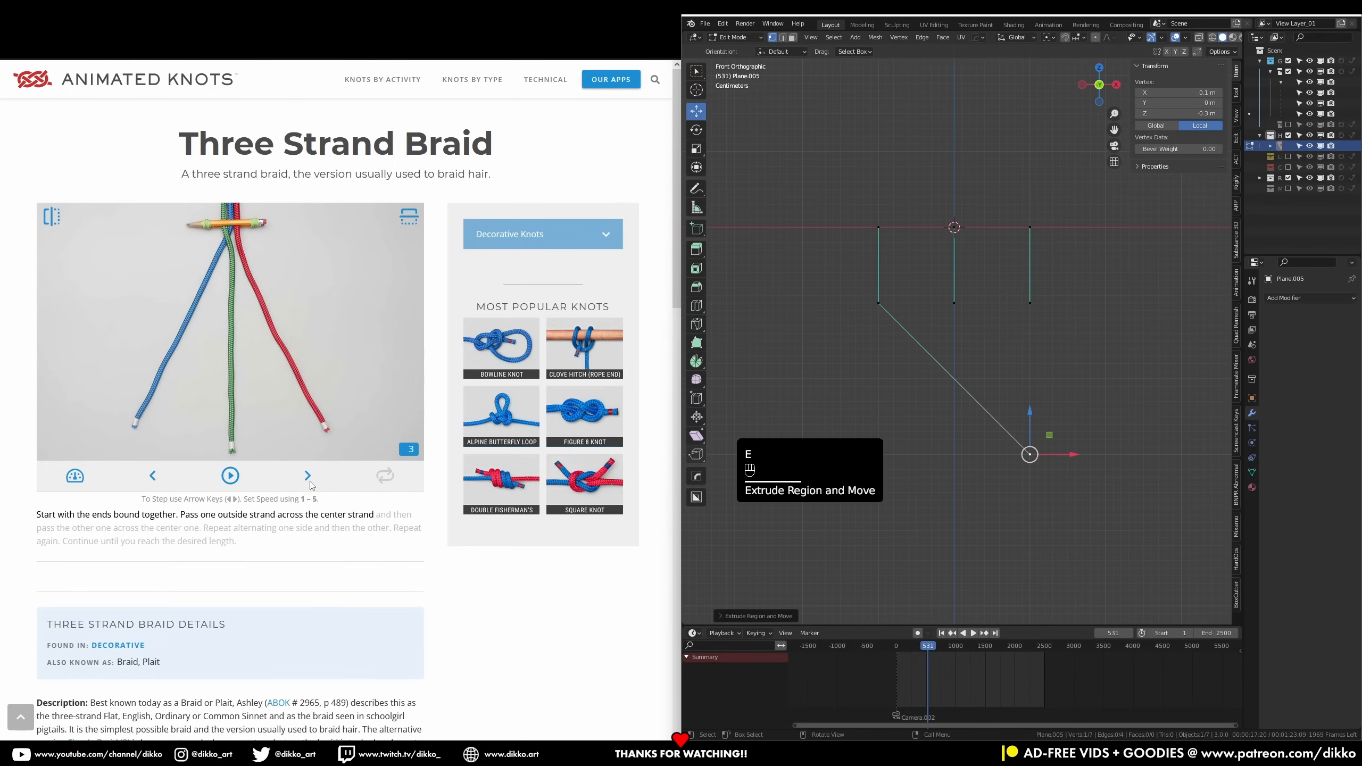
Extrude the middle strand's lower vertex to X -0.1 m, Z -0.2 m and the right strand's to X -0.1 m, Z -0.3 m
left_click(954, 303)
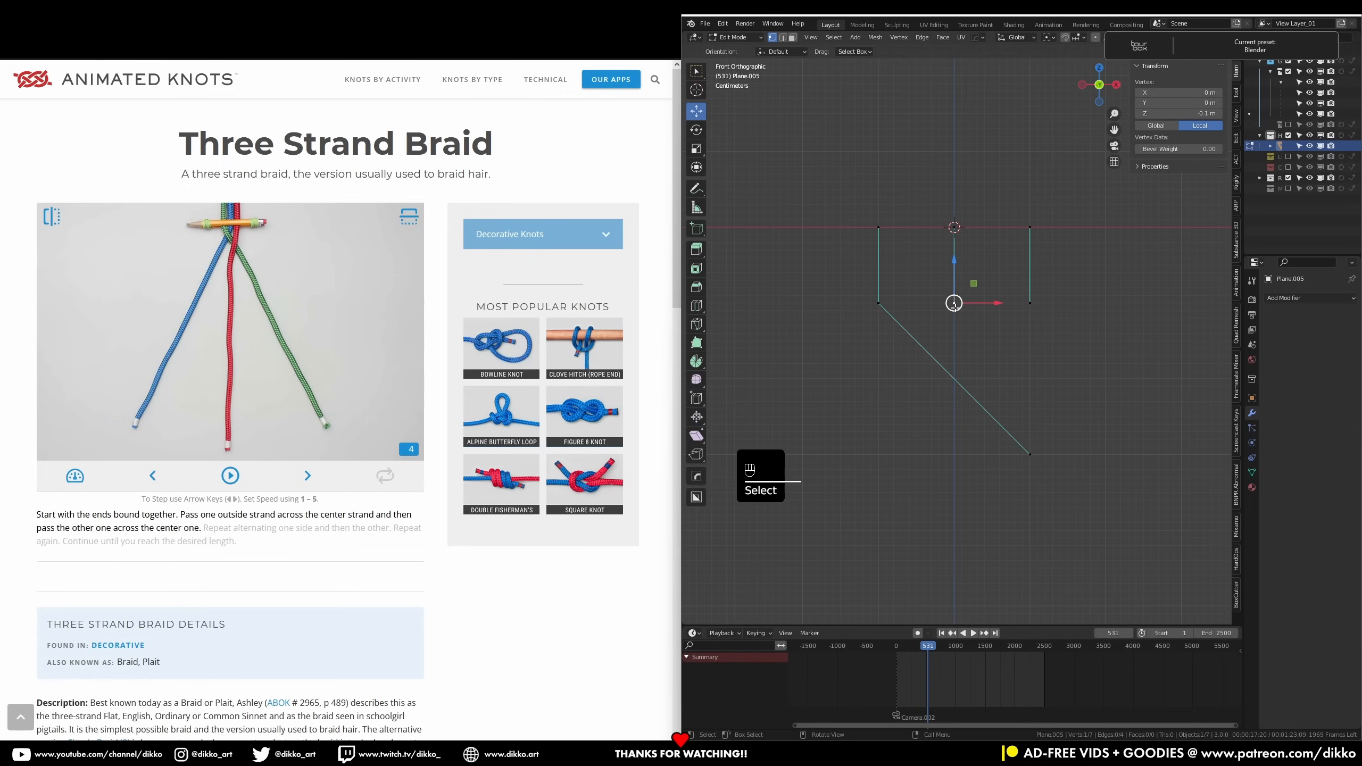
key("e")
left_click(878, 378)
left_click(1030, 303)
key("e")
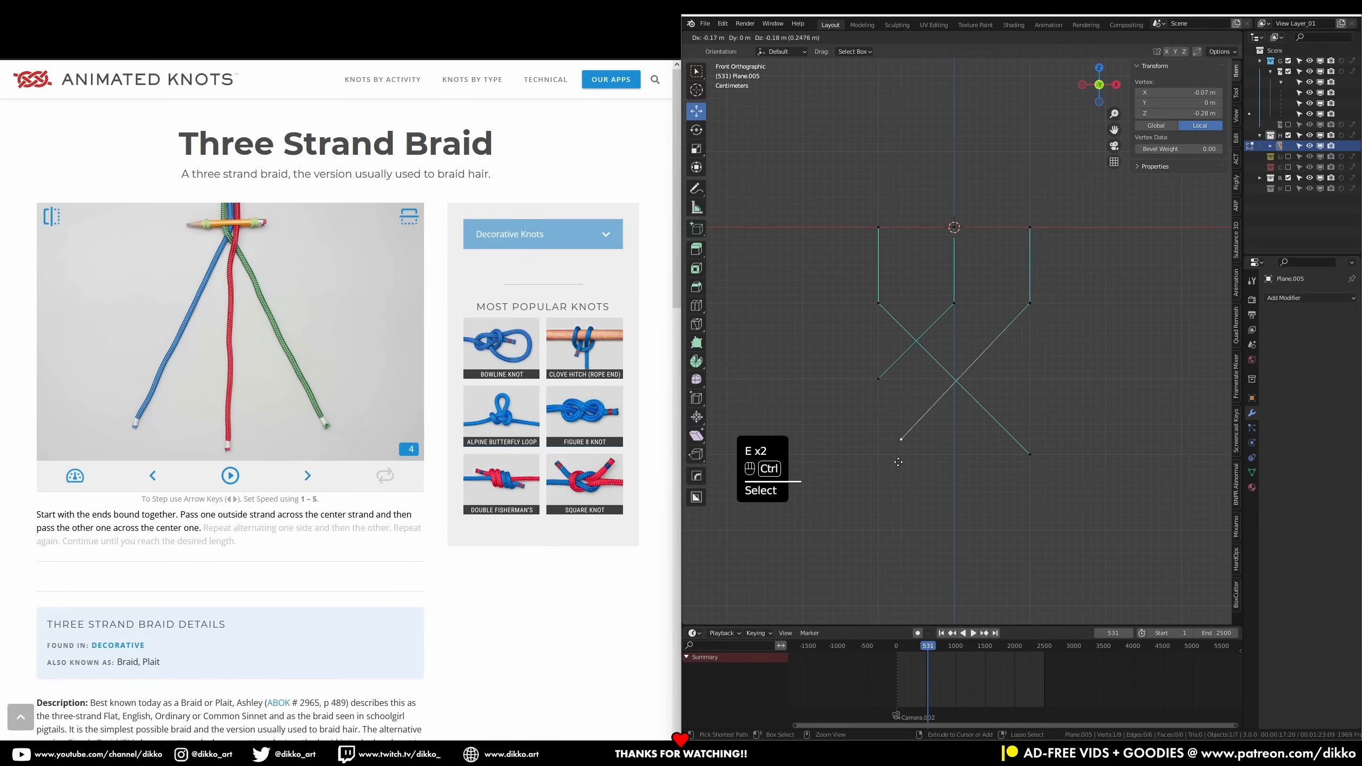
left_click(877, 472)
Following the next reference frames, extend the middle strand from its left end diagonally to X 0.1 m, Z -0.4 m
left_click(308, 476)
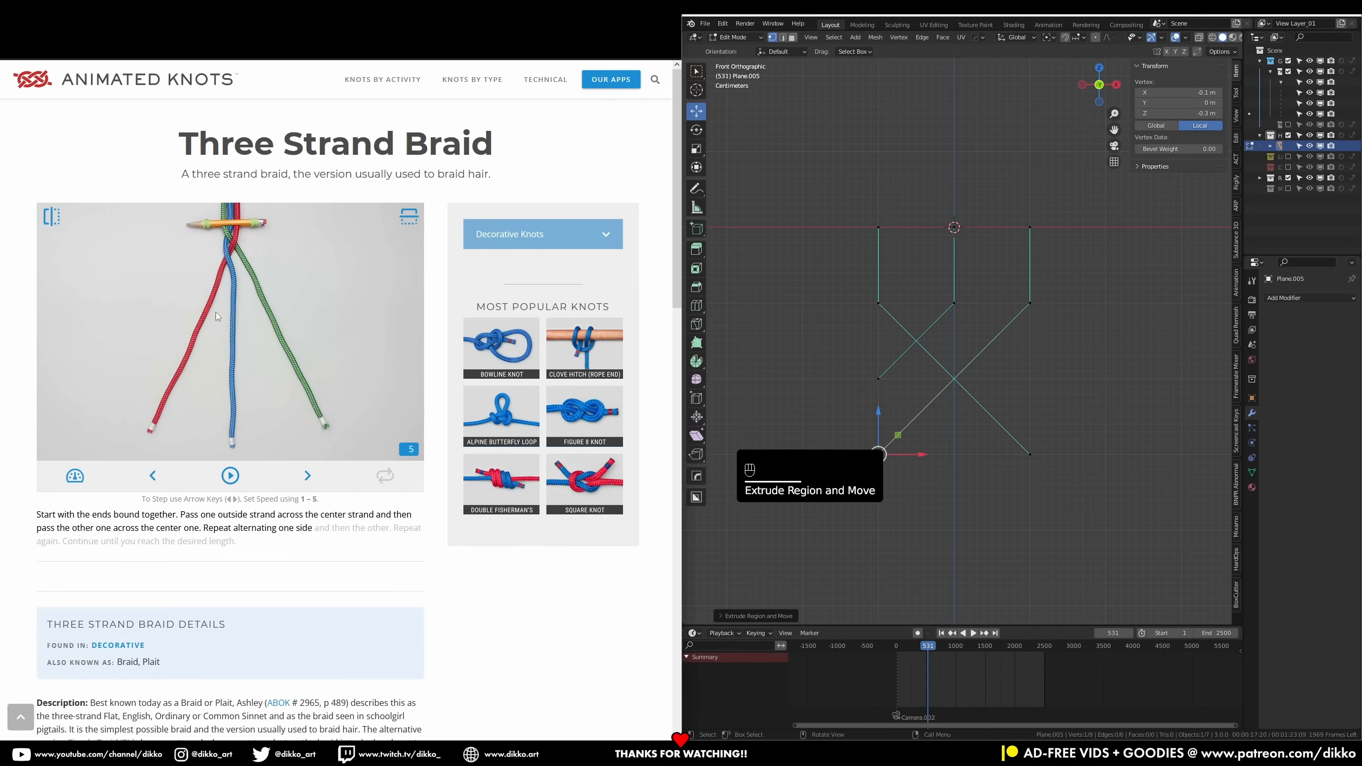
left_click(878, 379)
key("e")
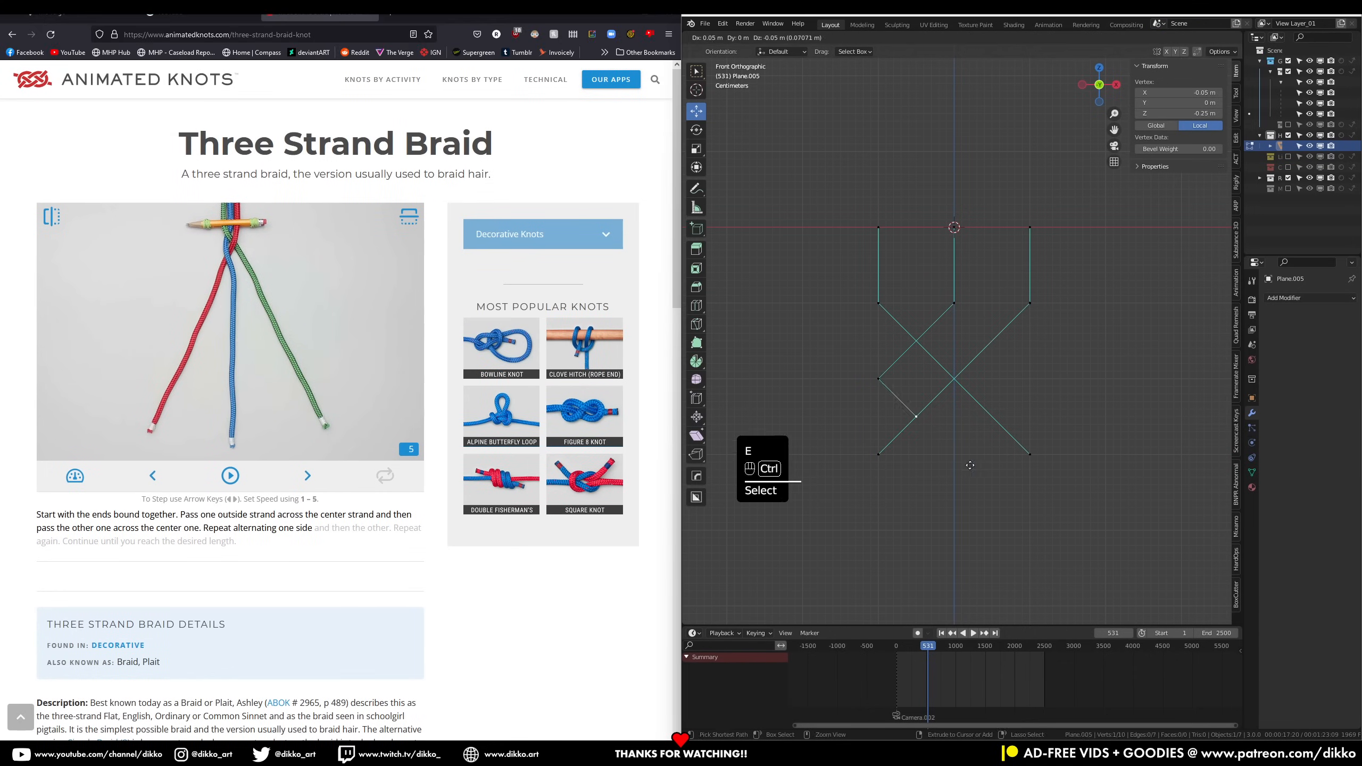
left_click(995, 490)
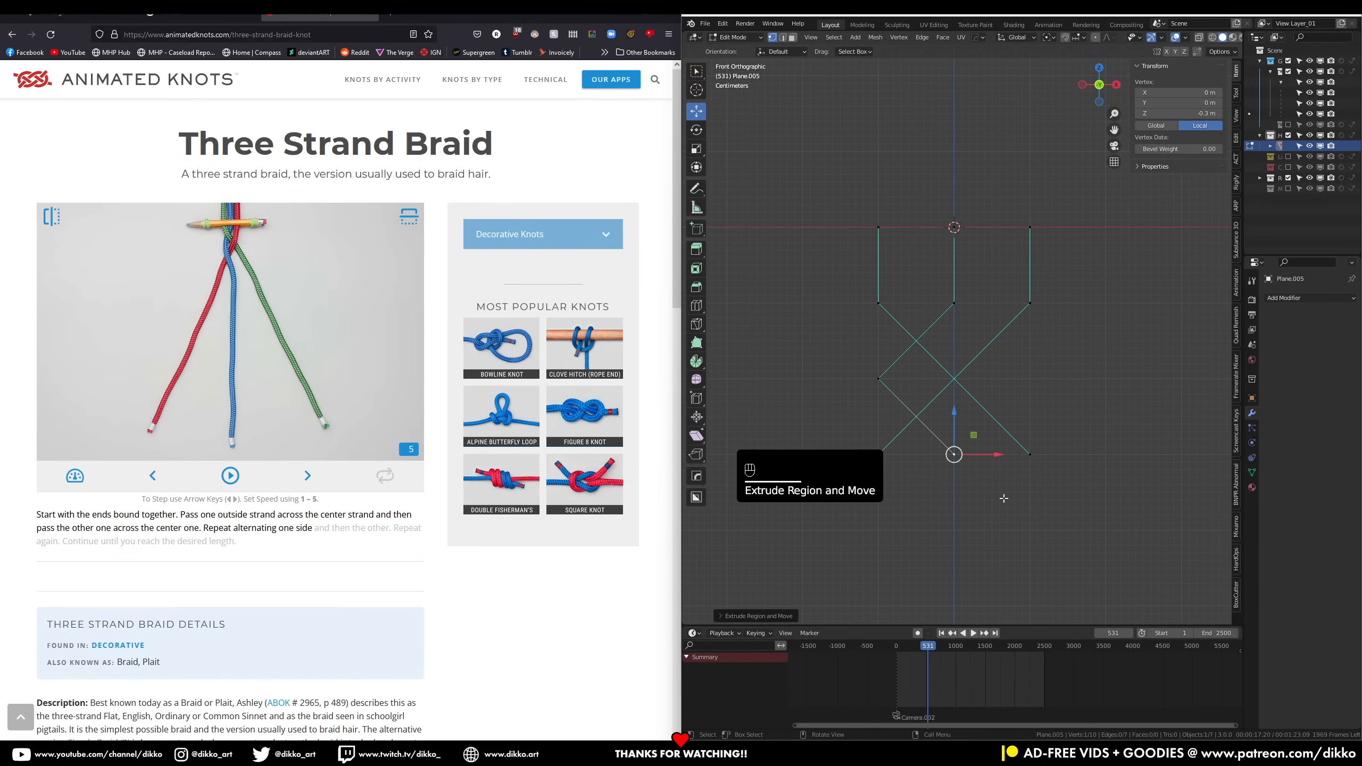
left_click(308, 477)
left_click(955, 454)
Extrude the strand end at X 0.1 m, Z -0.3 m to X -0.1 m, Z -0.5 m and the left end to X 0 m, Z -0.4 m
key("e")
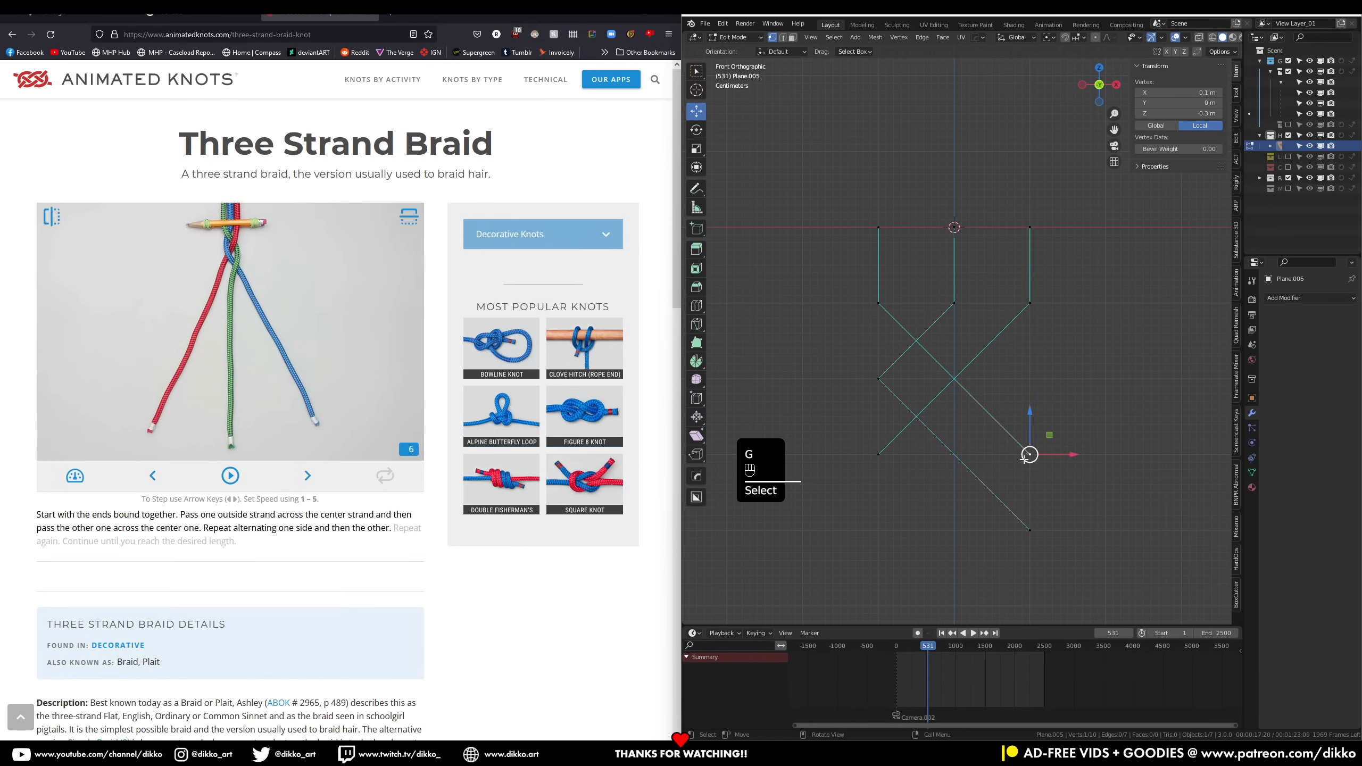
left_click(986, 510)
left_click(877, 455)
key("e")
left_click(991, 550)
Move the newest strand end to X 0.1 m, Z -0.5 m and extrude the vertex at X 0.1 m, Z -0.4 m to about X 0 m, Z -0.5 m
left_click(308, 476)
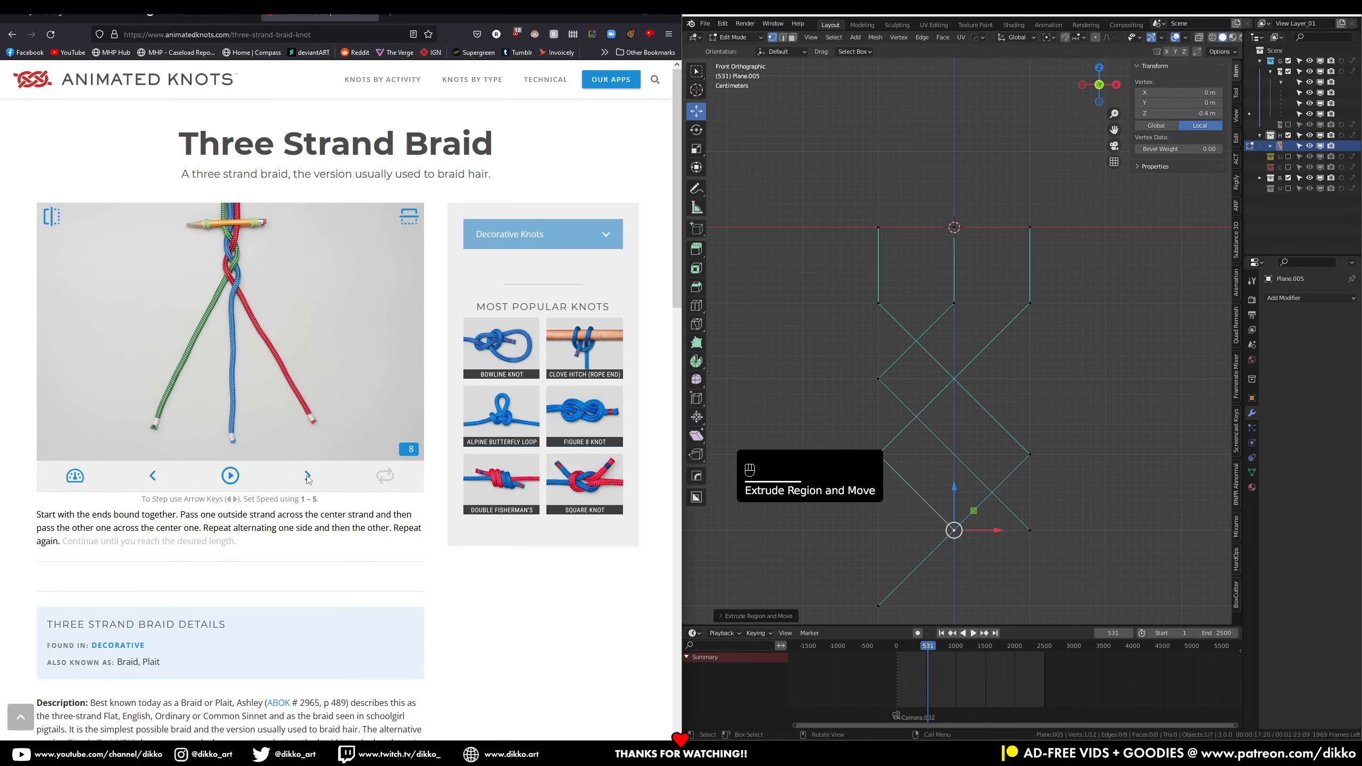
left_click_drag(956, 532, 1031, 607)
middle_click_drag(938, 554, 914, 442, "shift")
key("e")
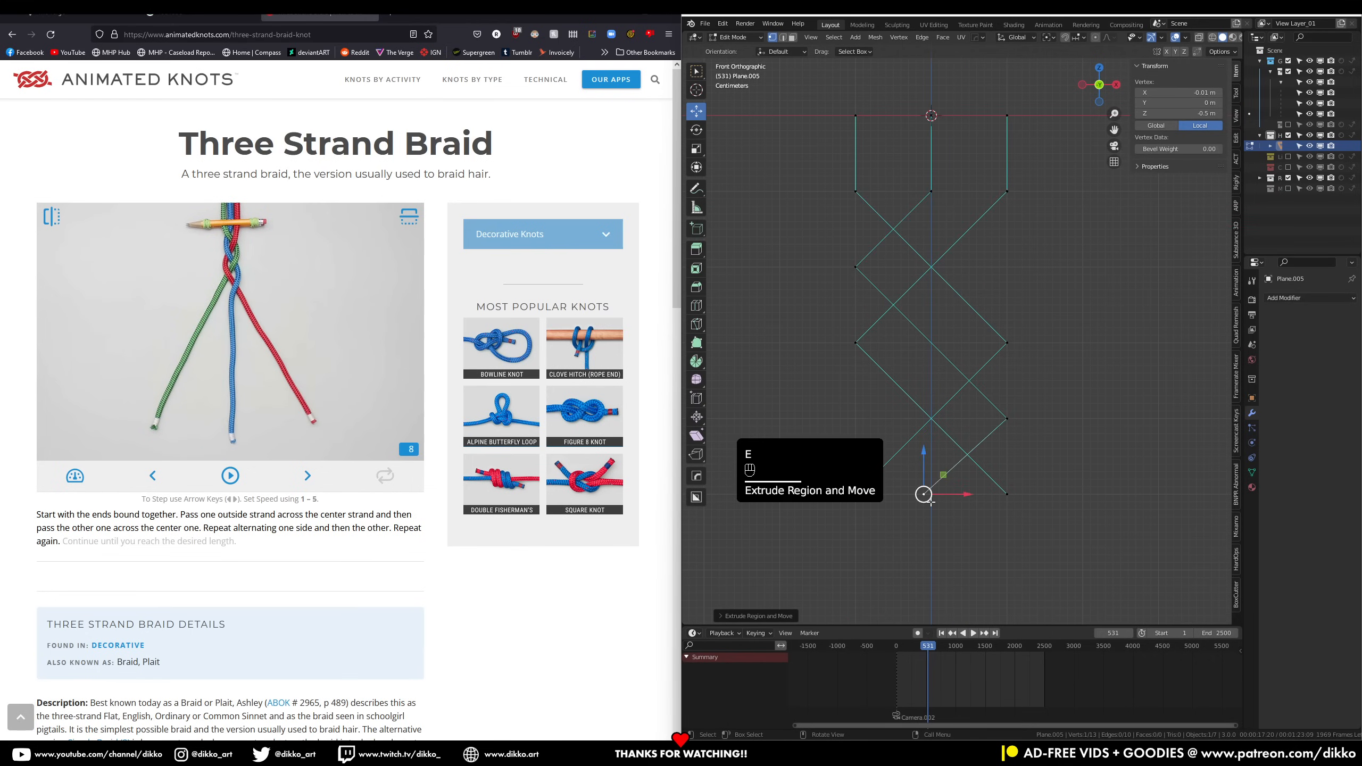
left_click(932, 494)
Delete the top row of three vertices and move the remaining strands up 0.1 m
left_click_drag(836, 97, 1049, 162)
key("x")
left_click(1049, 162)
key("a")
left_click_drag(931, 300, 931, 225, "ctrl")
Subdivide the long diagonal edge starting at the upper left and offset its midpoint along the Y axis
left_click(1007, 267)
left_click(855, 116, "shift")
right_click(856, 119)
left_click(857, 119)
left_click(931, 192)
mouse_move(858, 322)
middle_mouse_down()
mouse_move(837, 316)
mouse_move(885, 322)
middle_mouse_up()
left_click_drag(854, 161, 874, 175)
Check the braid reference again and subdivide the next crossing strand edge at the top
middle_click_drag(885, 301, 804, 296)
left_click(308, 477)
left_click(304, 483)
key("ctrl+z")
left_click(823, 89, "shift")
right_click(788, 164)
left_click(788, 163)
Subdivide the diagonal edge running down to the left side and offset its new midpoint along Y
left_click(885, 180)
left_click(824, 283, "shift")
right_click(865, 246)
left_click(865, 246)
left_click(866, 233)
left_click_drag(840, 228, 796, 220)
Subdivide the next two diagonal strand edges and slide each new vertex along its edge to the strand crossing
left_click(946, 315, "shift")
right_click(891, 261)
left_click(891, 261)
middle_click_drag(933, 258, 887, 255)
key("g")
key("g")
left_click(990, 324, "shift")
right_click(949, 281)
left_click(949, 282)
key("g")
key("g")
middle_click_drag(960, 294, 912, 292)
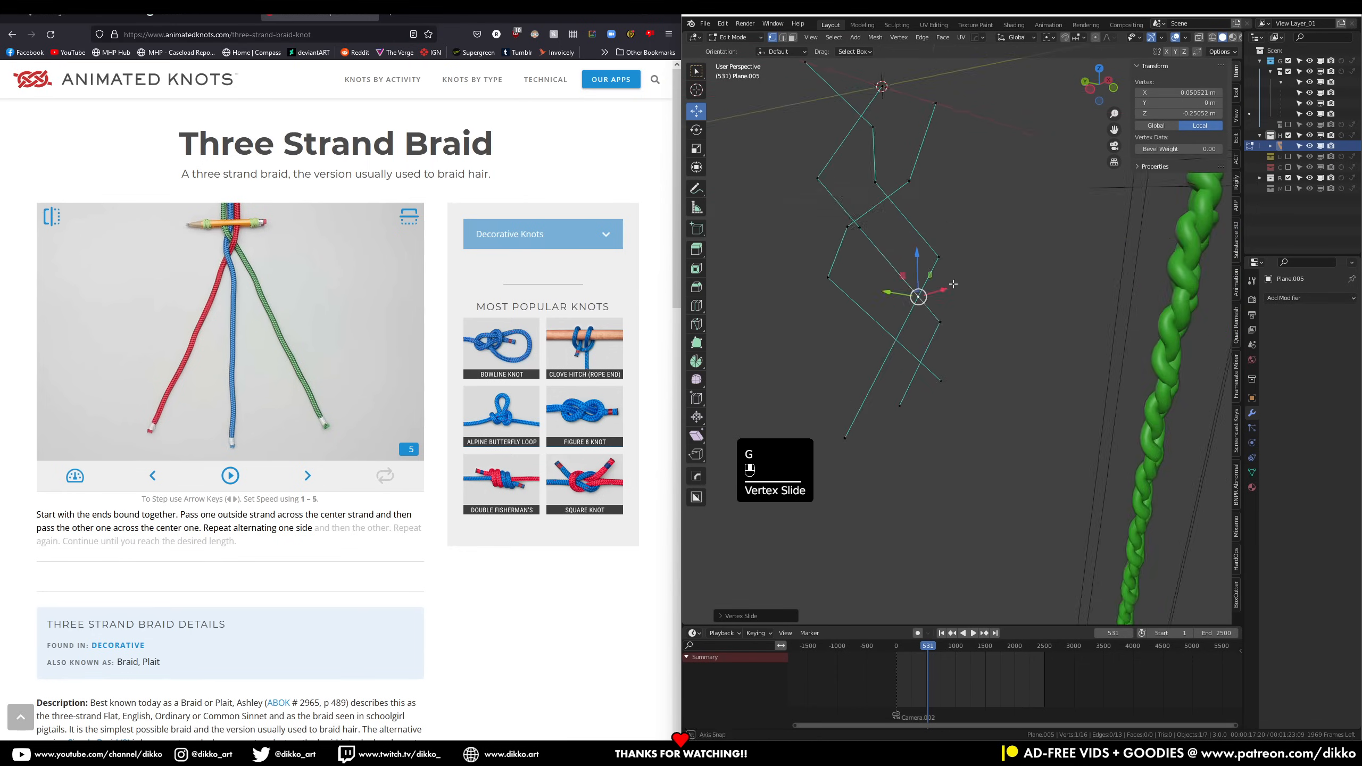
Offset the two new crossing vertices along Y in opposite directions so the strands pass over and under
left_click_drag(836, 232, 869, 234)
left_click(903, 295)
left_click_drag(861, 291, 837, 289)
middle_click_drag(955, 305, 913, 254)
Subdivide the long diagonal edge running to the lower left and slide its new vertex along the edge
left_click(911, 253)
left_click(878, 466, "shift")
right_click(876, 459)
left_click(876, 459)
key("g")
key("g")
right_click(863, 456)
left_click(863, 456)
Subdivide the diagonal edge running to the lower right, slide its new vertex to the crossing and offset it along Y
left_click(841, 268)
left_click(972, 398, "shift")
right_click(962, 393)
left_click(962, 393)
key("g")
key("g")
middle_click_drag(951, 392, 901, 389)
left_click_drag(879, 379, 860, 379)
Advance the braid reference animation, leave Edit Mode and add a Skin modifier to the strand mesh
left_click(307, 476)
mouse_move(938, 365)
middle_mouse_down()
mouse_move(780, 359)
mouse_move(965, 367)
middle_mouse_up()
scroll(997, 367, "down", 2)
left_click(859, 149)
left_click(726, 41)
left_click(738, 52)
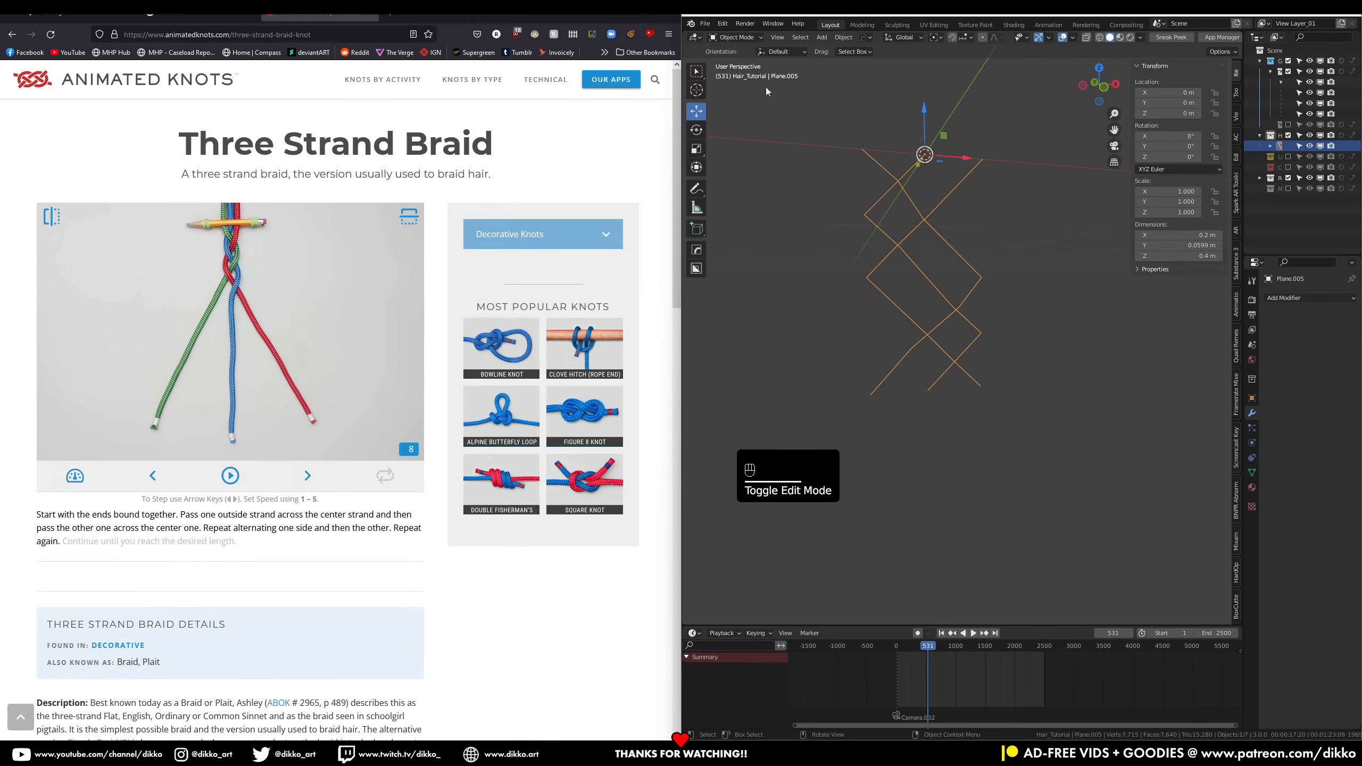
left_click(1269, 297)
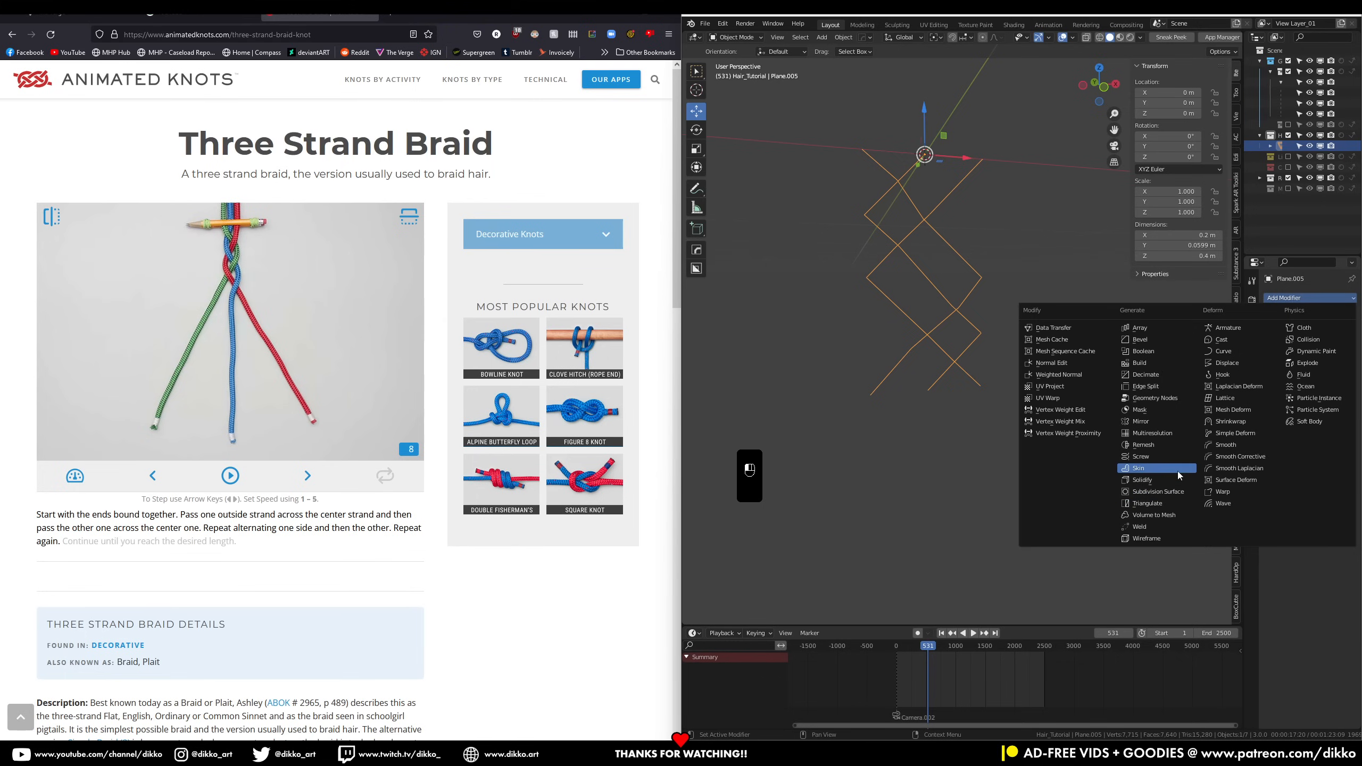
left_click(1157, 468)
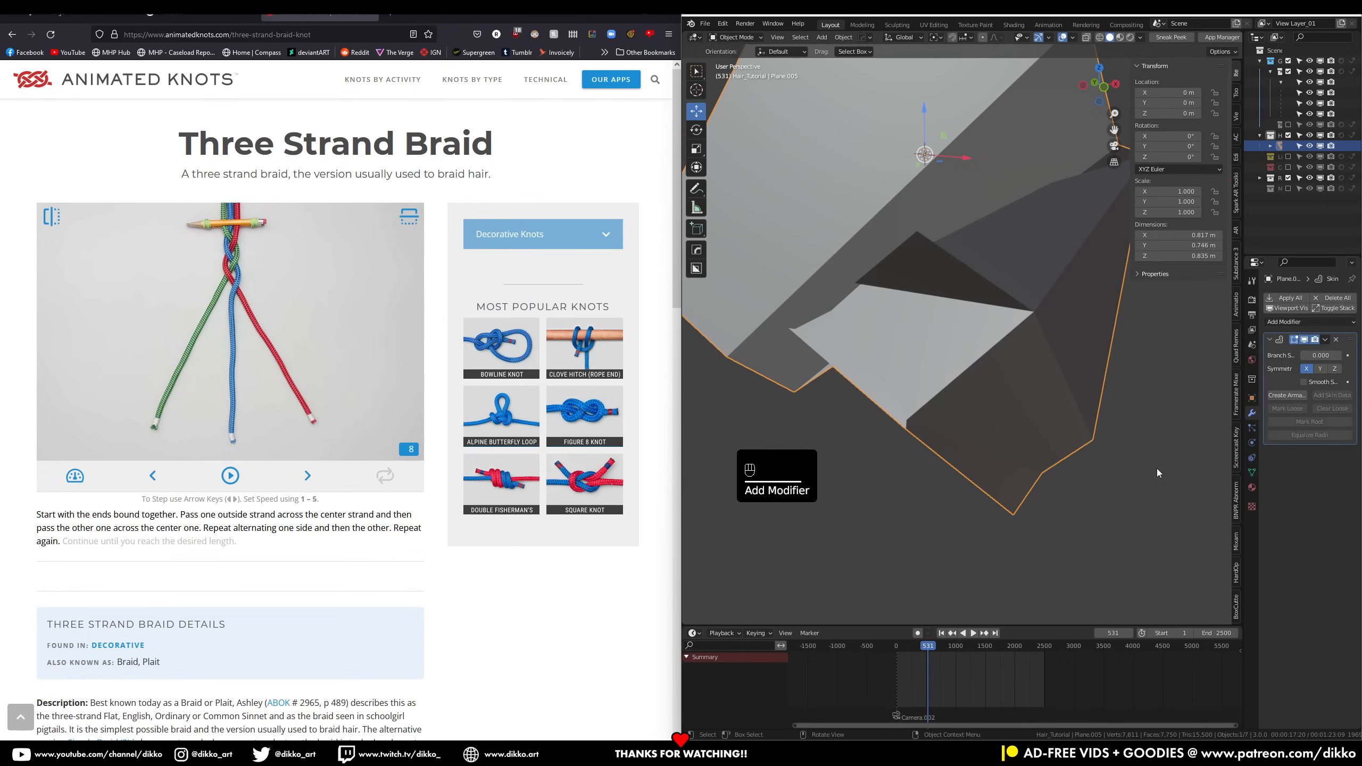
left_click_drag(1243, 471, 1167, 469)
Scale the skin radius of all strand vertices down to about 0.014
scroll(972, 357, "down", 3)
left_click(964, 340)
key("Tab")
key("a")
key("alt+s")
key("ctrl+z")
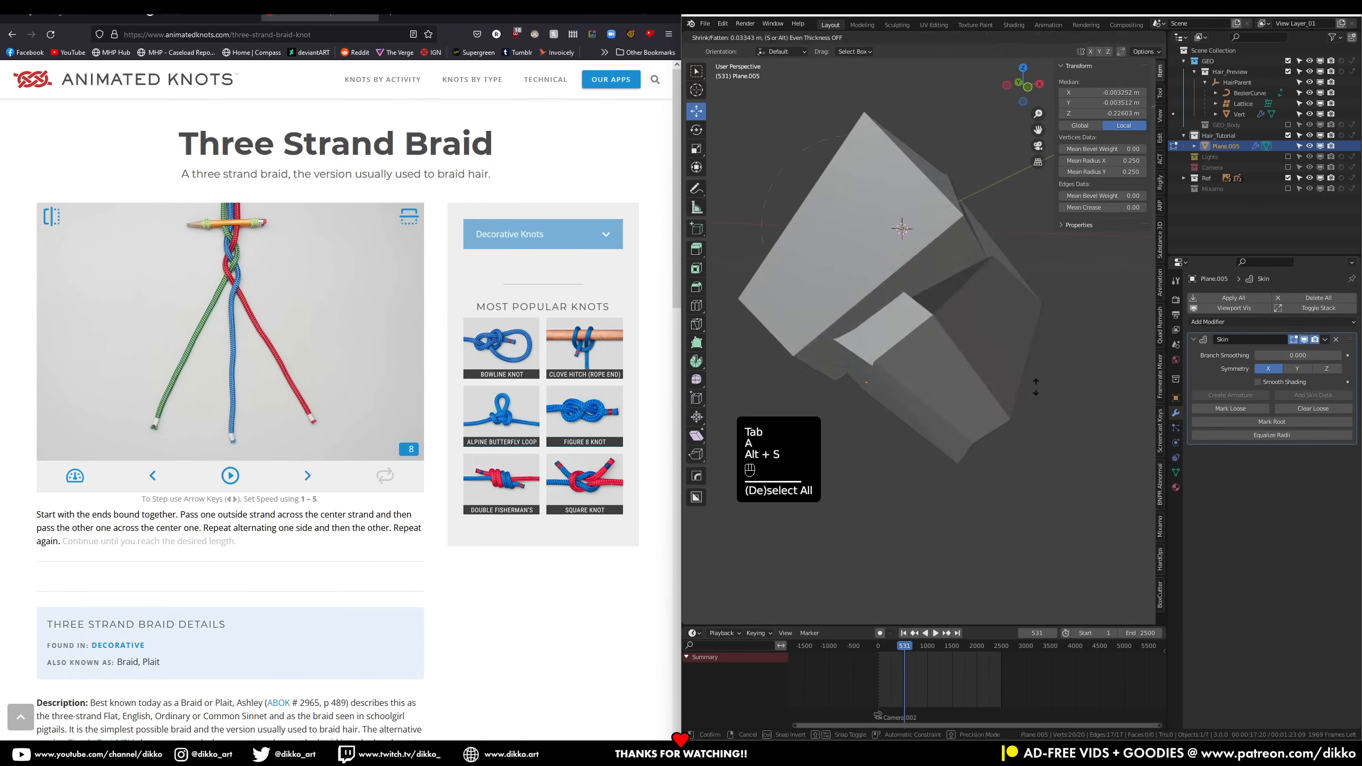
key("ctrl+a")
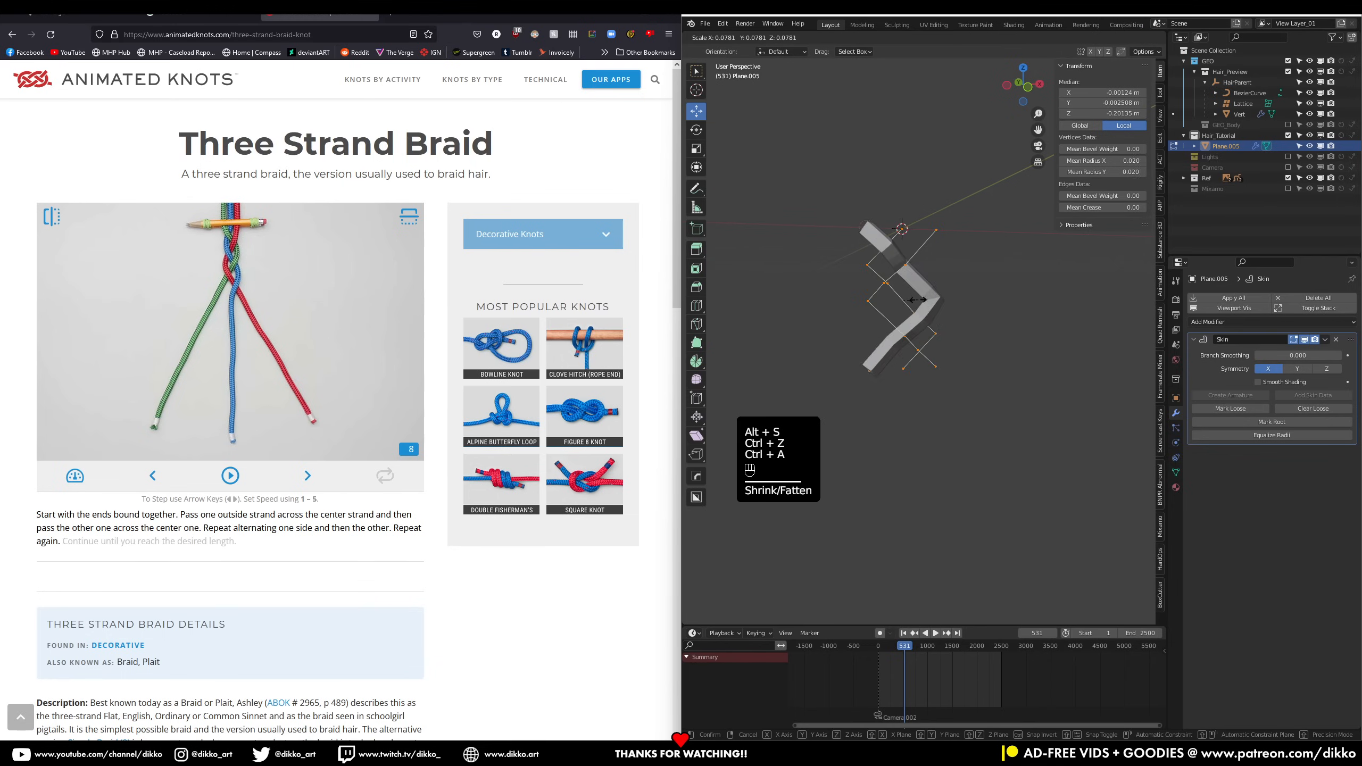
left_click(912, 294)
scroll(836, 219, "up", 2)
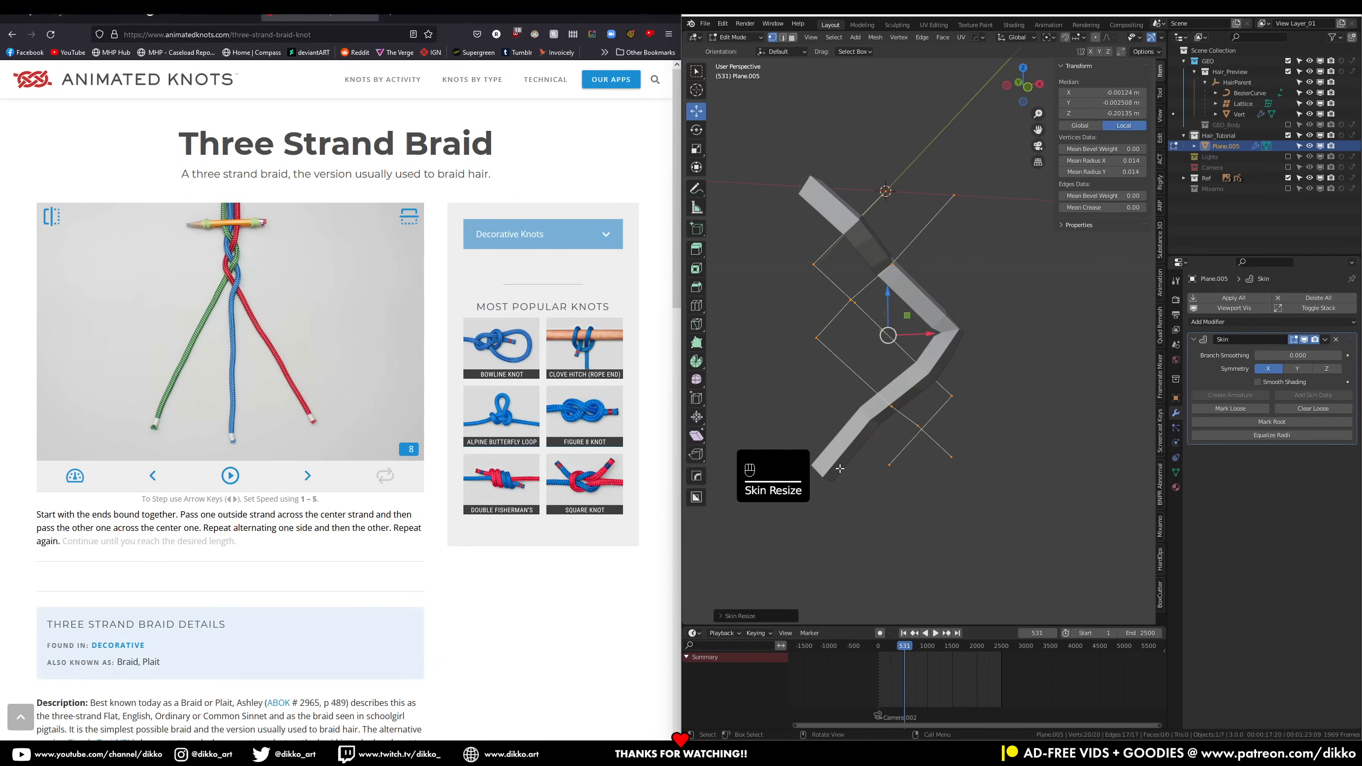
Mark the top vertices of the two unskinned strands as skin roots
left_click(887, 190)
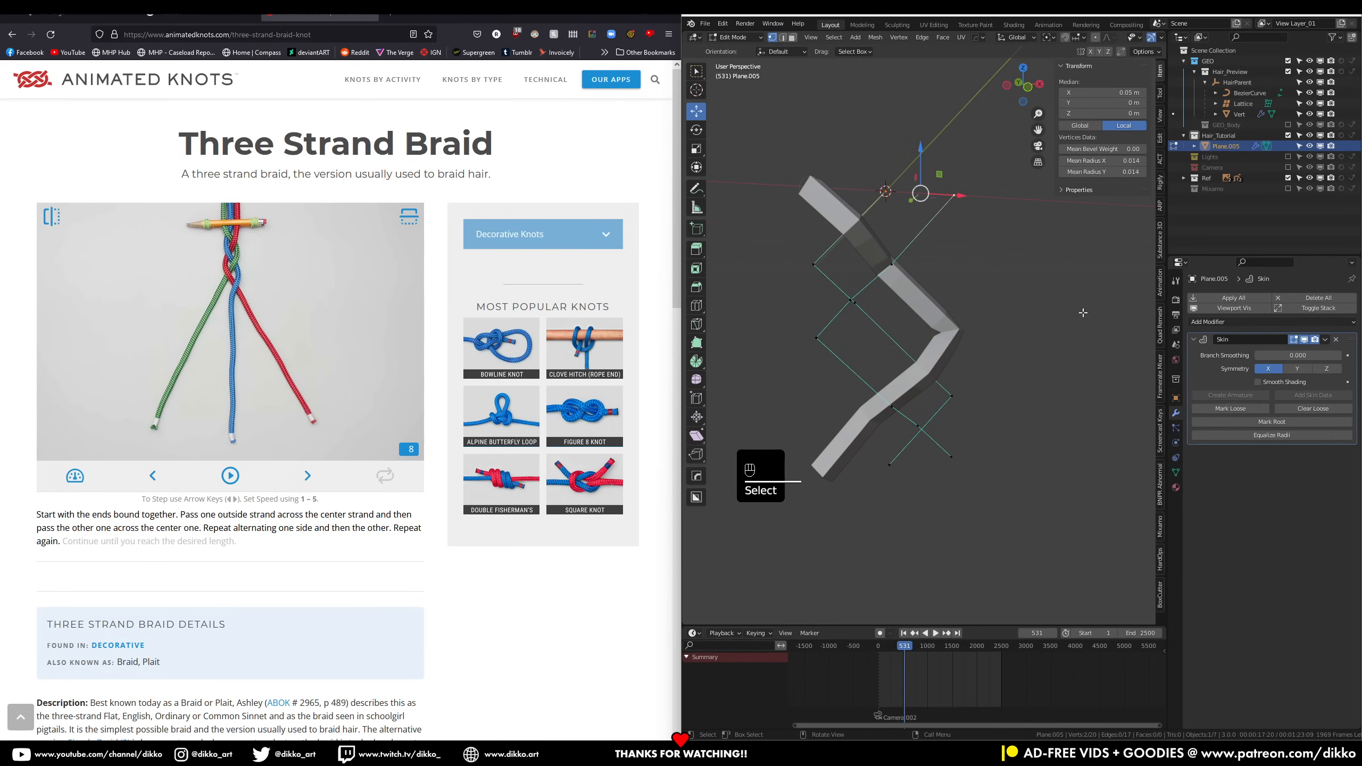
left_click(1253, 422)
middle_click_drag(912, 343, 928, 432)
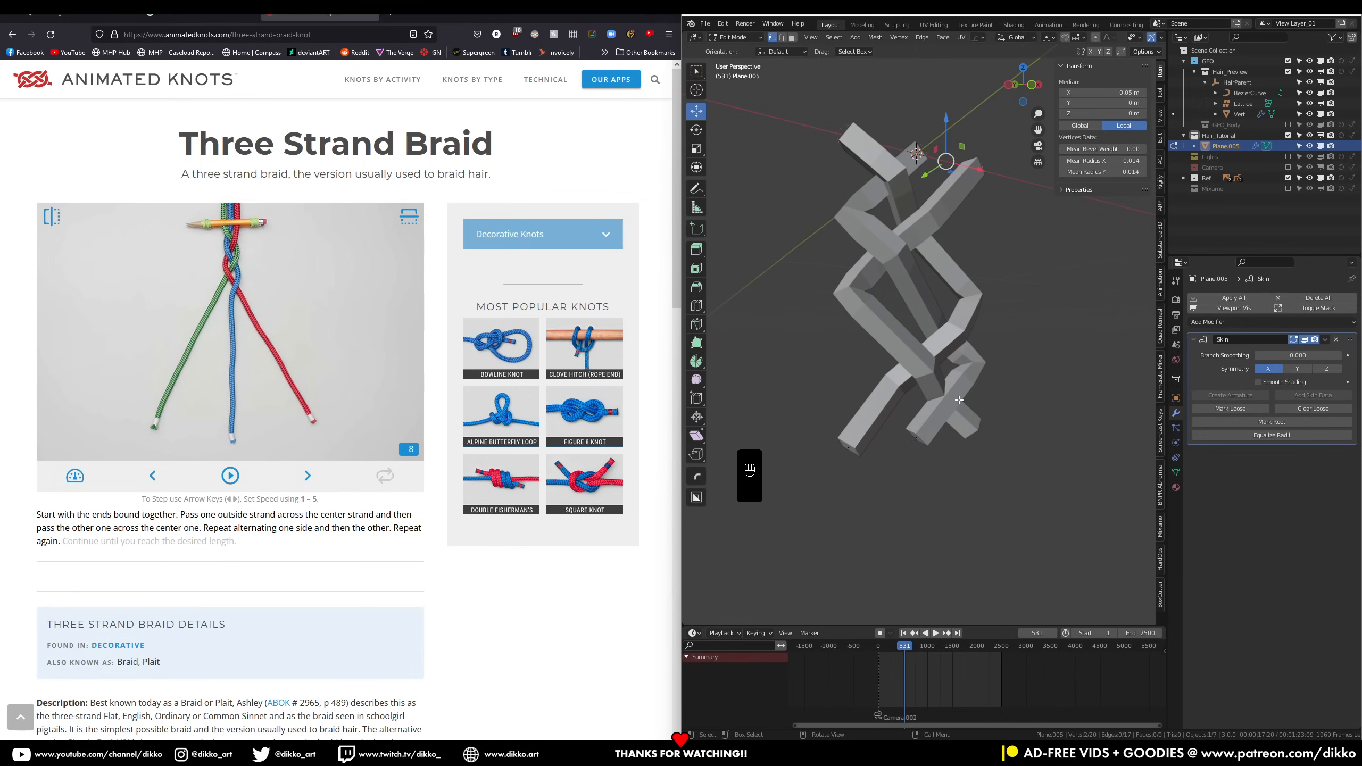
With the Skin display temporarily off, add a vertex midway along the lowest crossing edge and offset it about -0.019 m along Y
left_click(927, 429)
left_click(1305, 341)
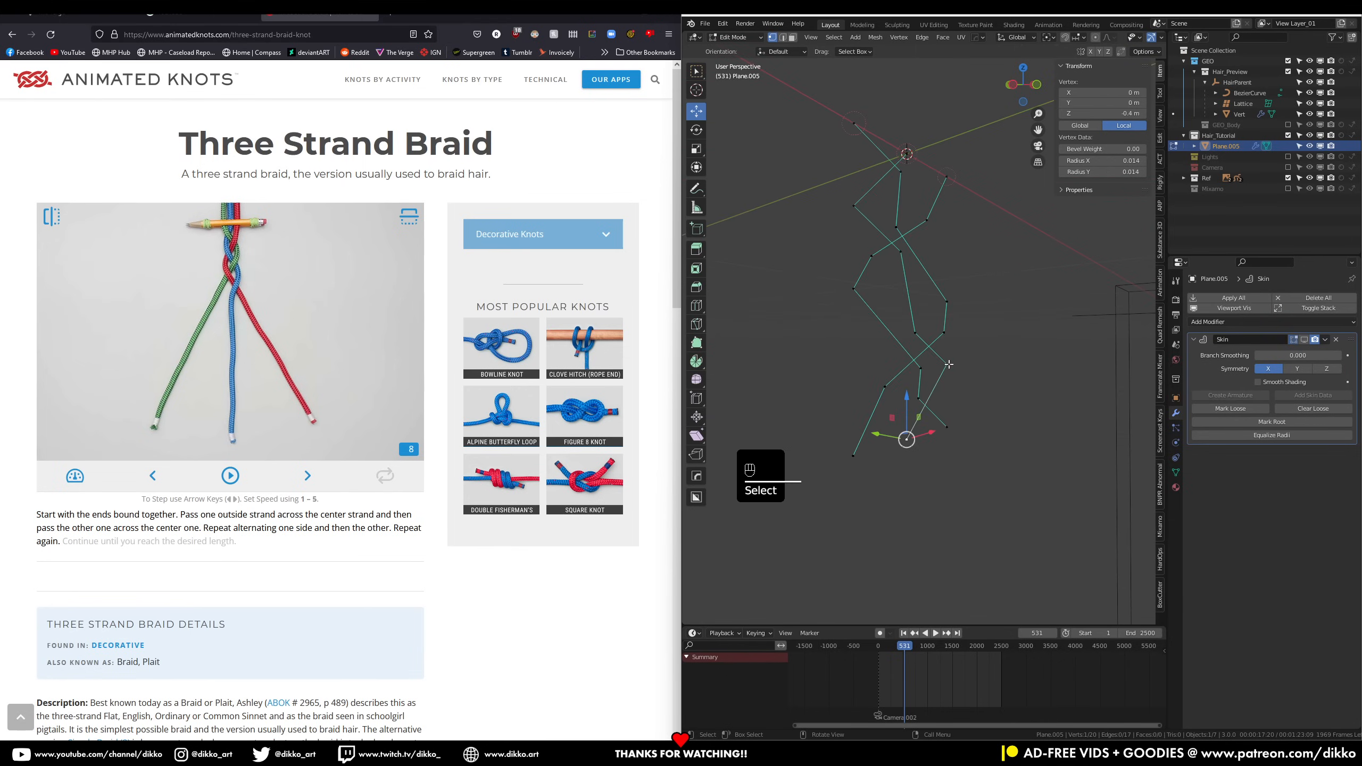
key("e")
left_click(903, 400)
left_click_drag(903, 399, 911, 399)
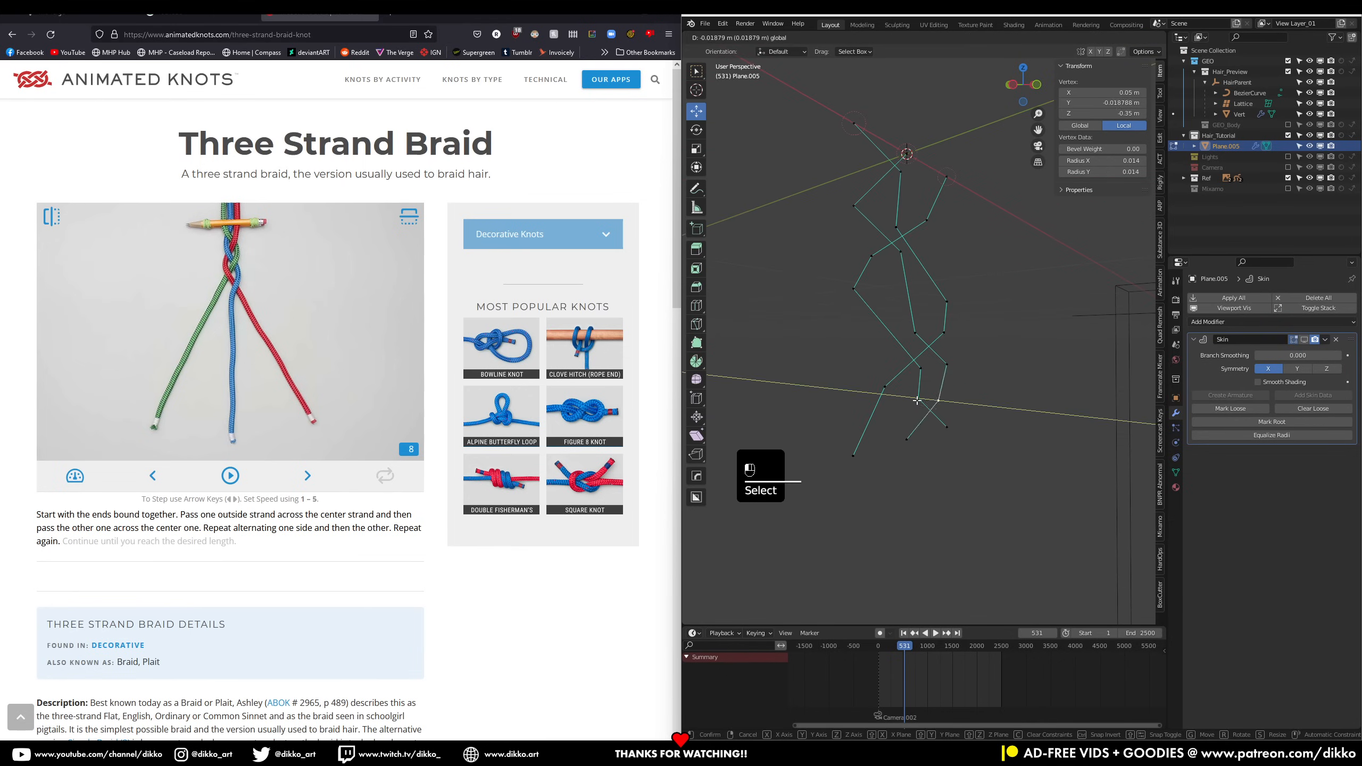
left_click(1306, 341)
middle_click_drag(933, 376, 937, 383)
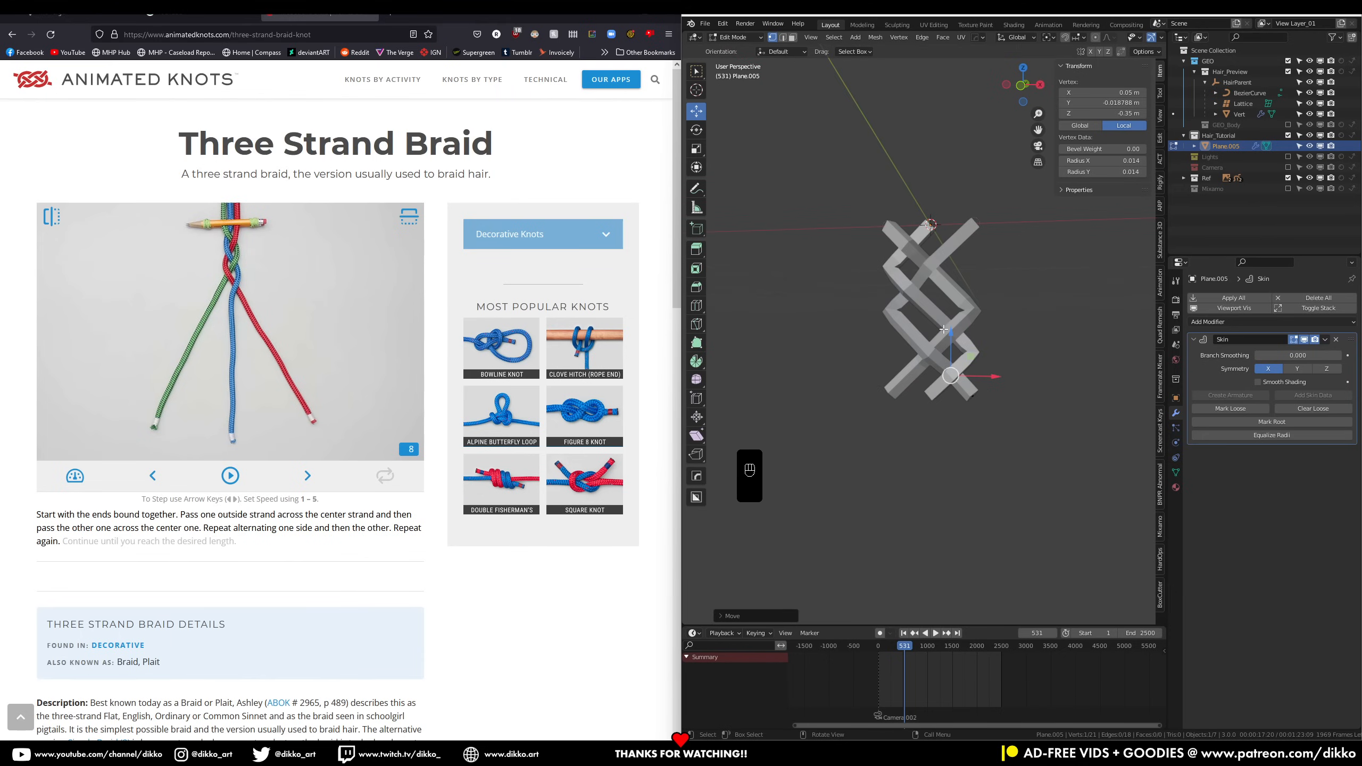
key("KP_1")
left_click_drag(827, 270, 1044, 452)
left_click_drag(933, 343, 930, 328)
key("ctrl+z")
left_click_drag(852, 264, 1014, 374)
key("s")
middle_click_drag(1043, 403, 1024, 385)
left_click(1024, 384)
Undo the vertex scaling and raise the strands' lowest crossing and end vertices, bringing the ends to about -0.38 m in Z
left_click_drag(847, 375, 1055, 425)
key("ctrl+z")
key("ctrl+z")
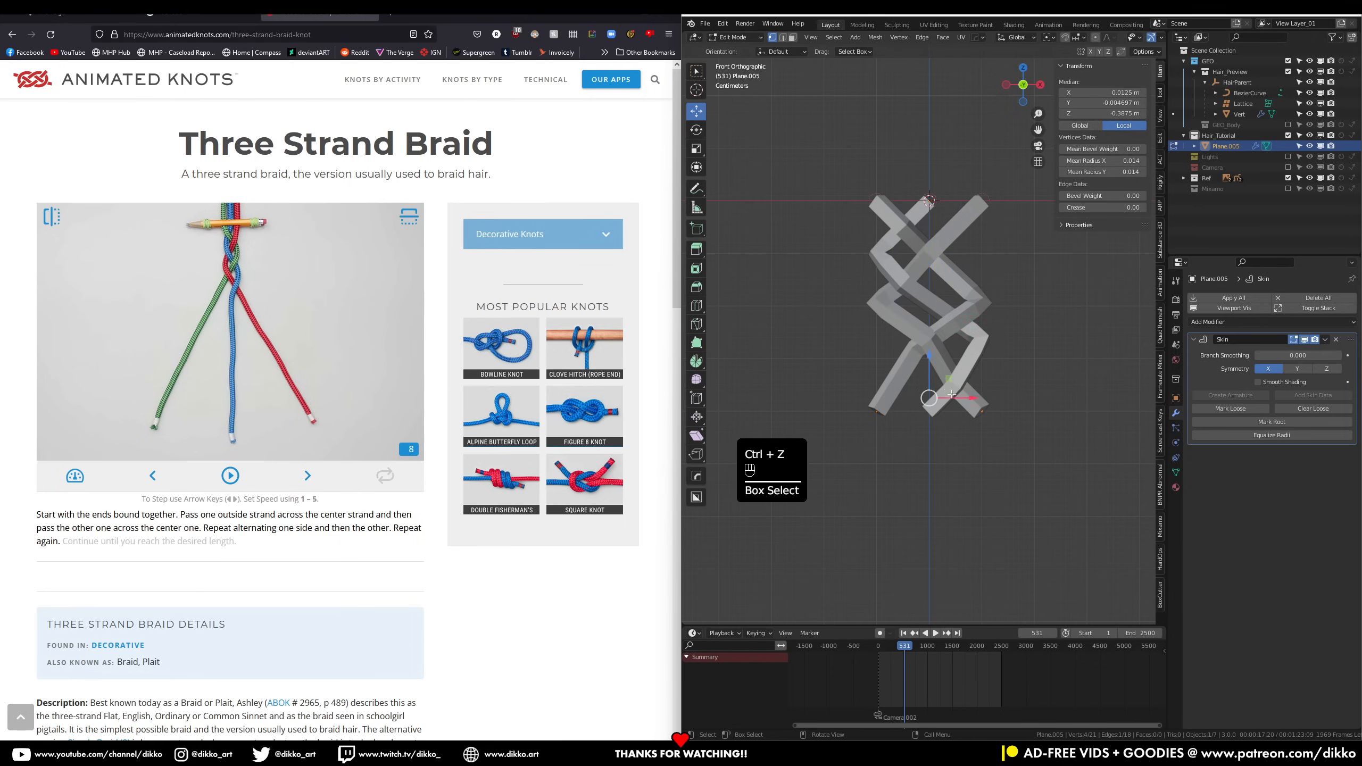
left_click_drag(930, 355, 930, 342)
Raise the rear vertex of the middle left crossing to about -0.148 m in Z
left_click(903, 283)
middle_click_drag(900, 273, 978, 280)
left_click(882, 281)
middle_click_drag(882, 281, 867, 262)
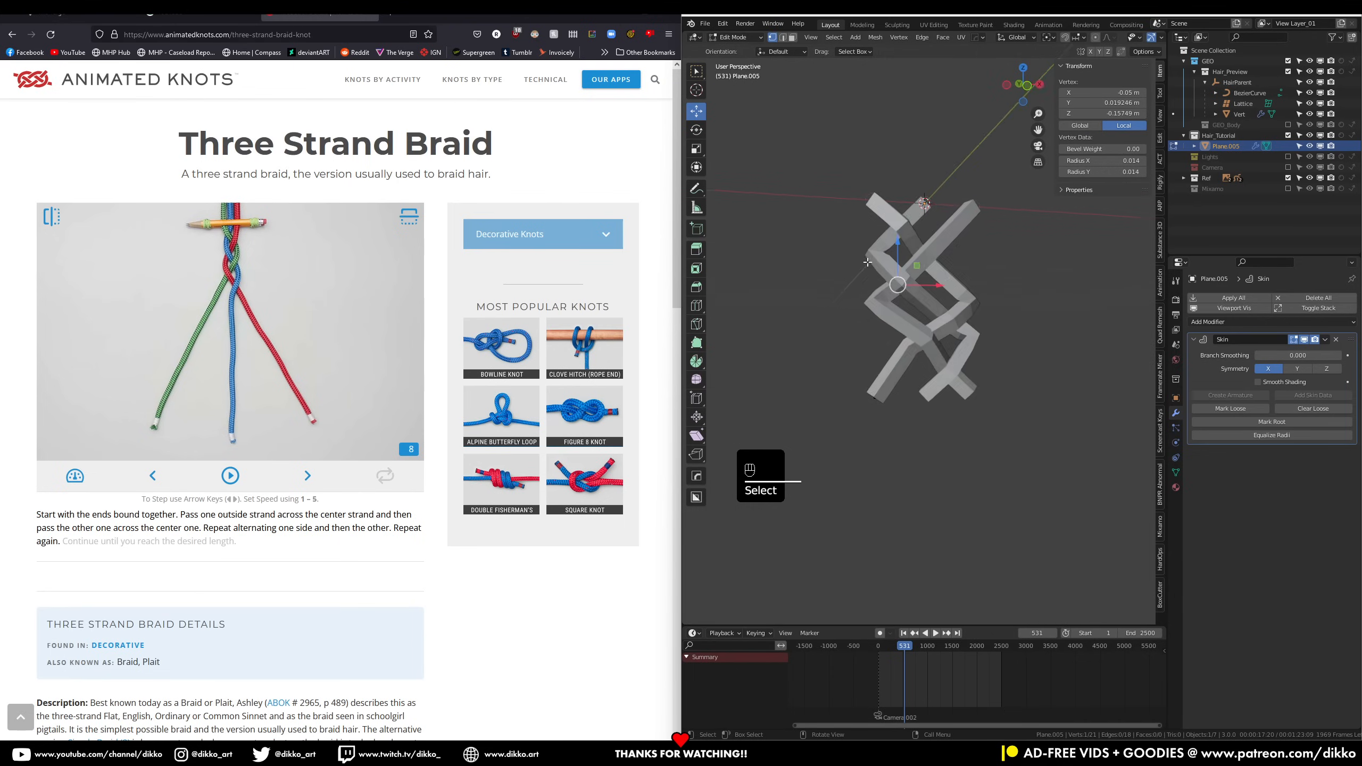
left_click_drag(901, 245, 898, 239)
left_click(903, 285)
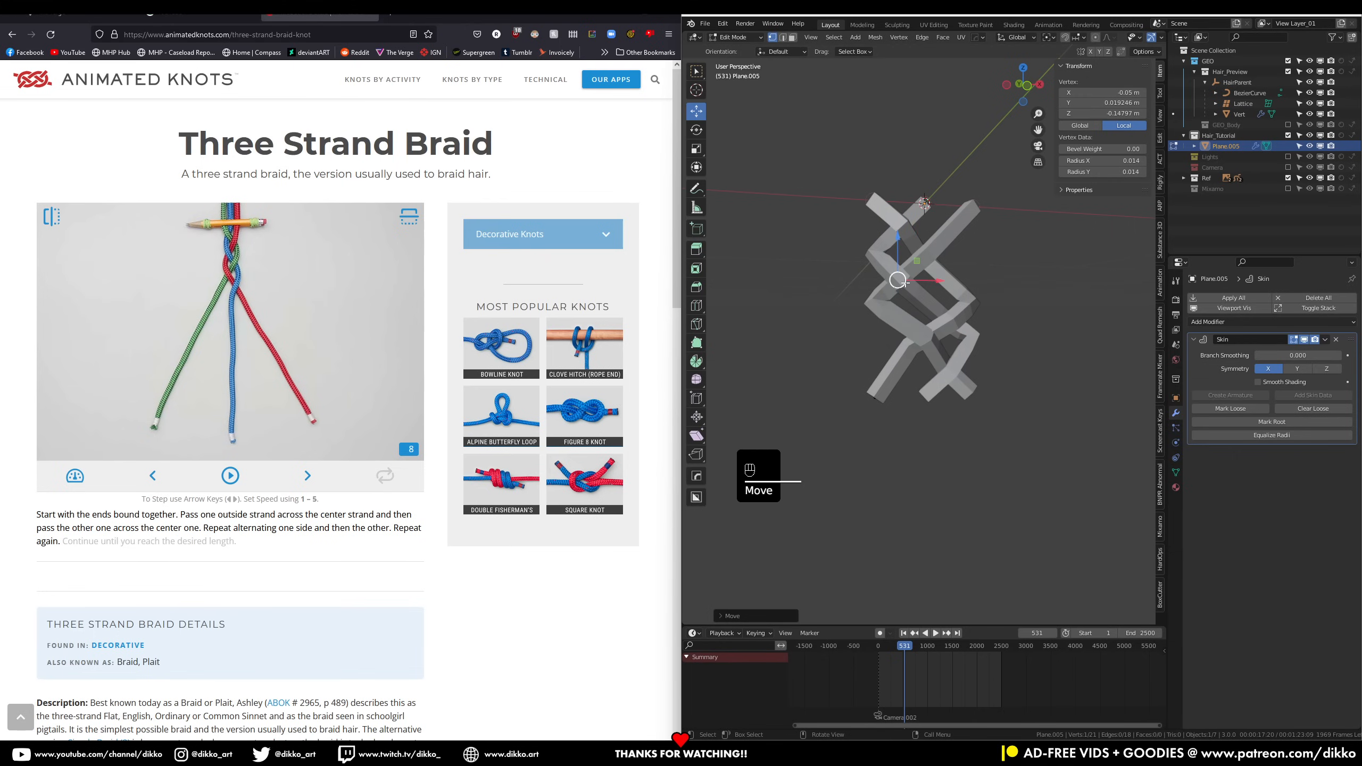
middle_click_drag(952, 291, 931, 298)
key("KP_1")
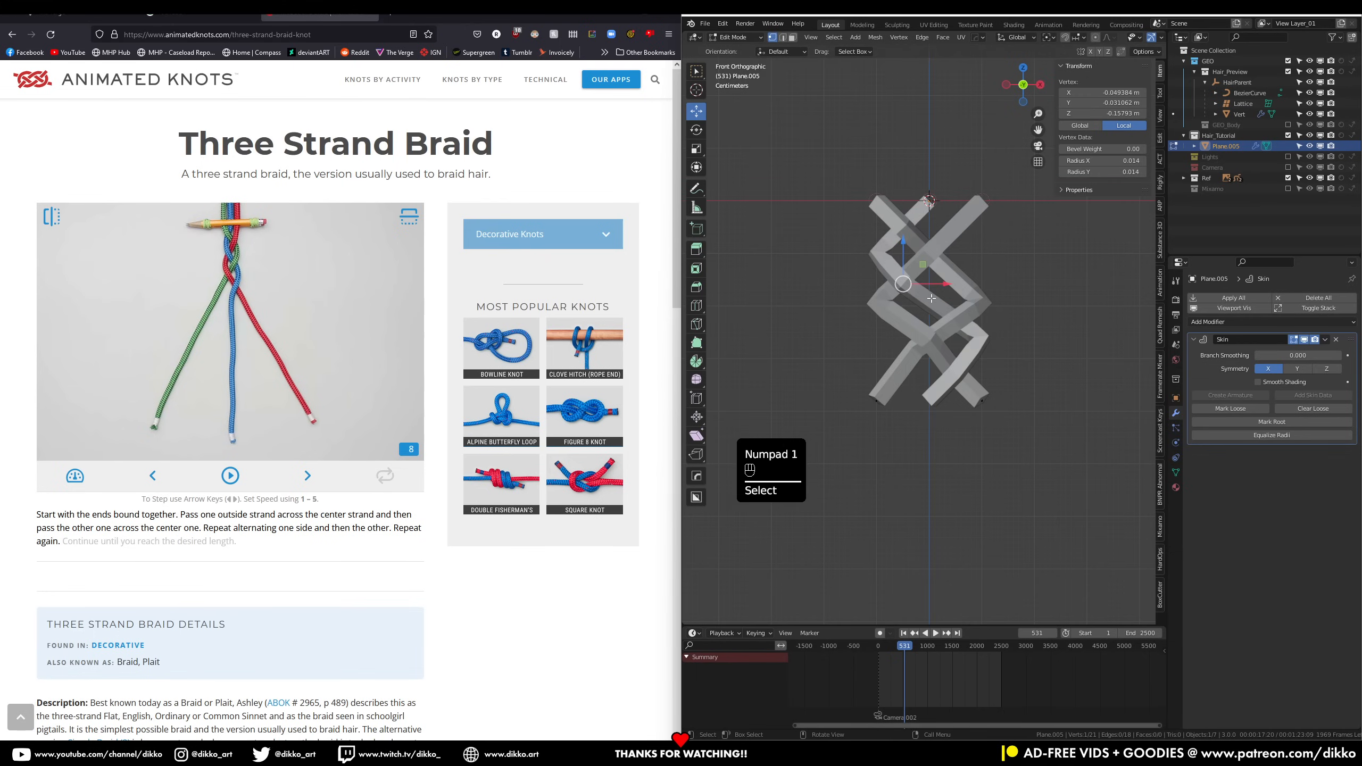
Raise the lowest strand vertices about 0.009 m and move the lower centre crossing vertex up to about -0.282 m in Z
left_click_drag(847, 376, 1011, 427)
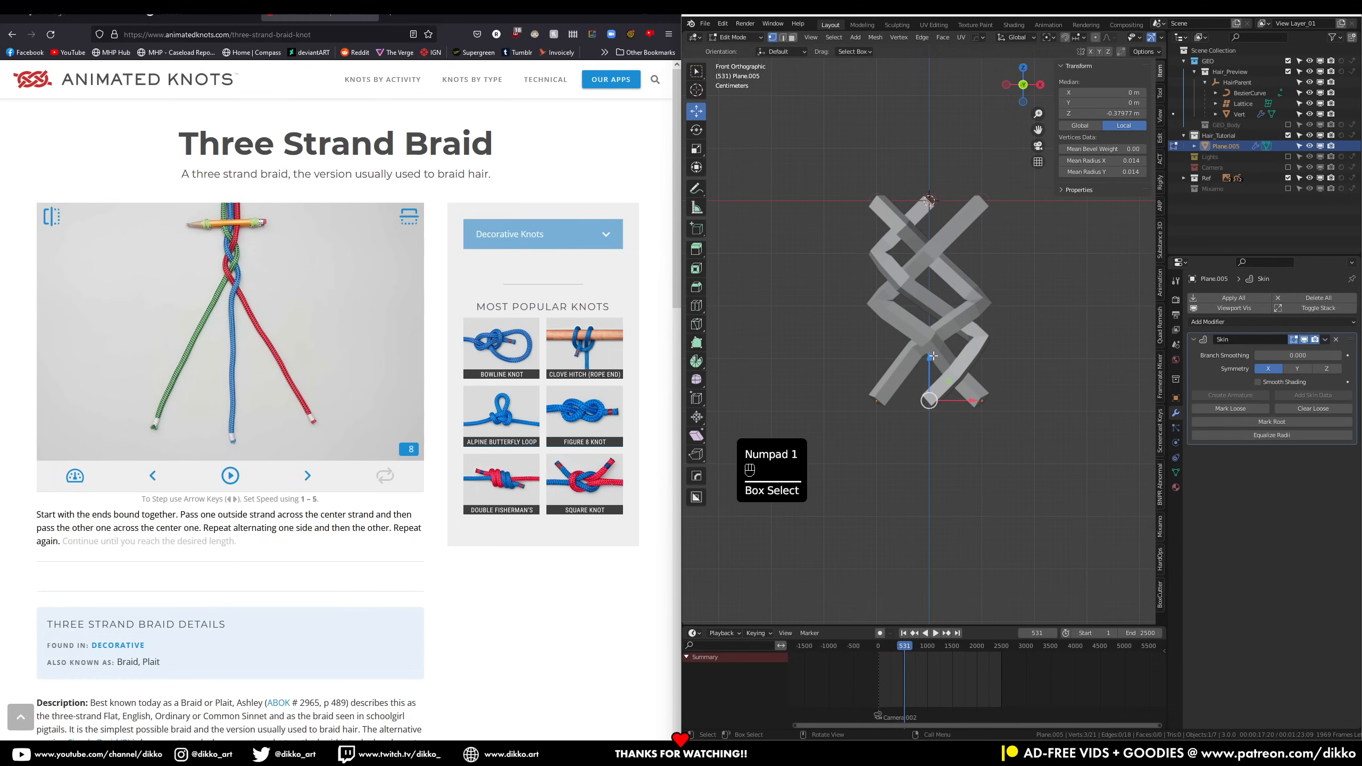
left_click_drag(933, 356, 930, 340)
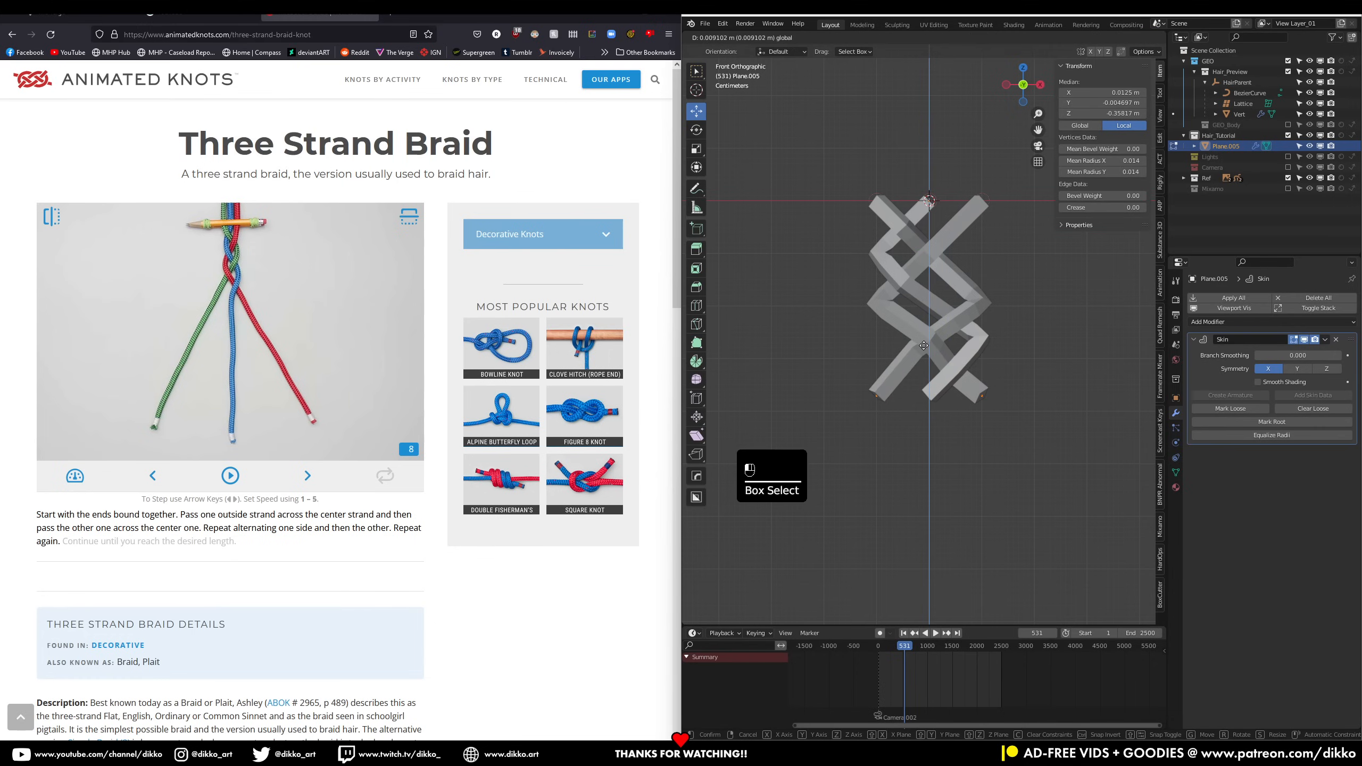
left_click(923, 345)
left_click_drag(929, 333, 927, 314)
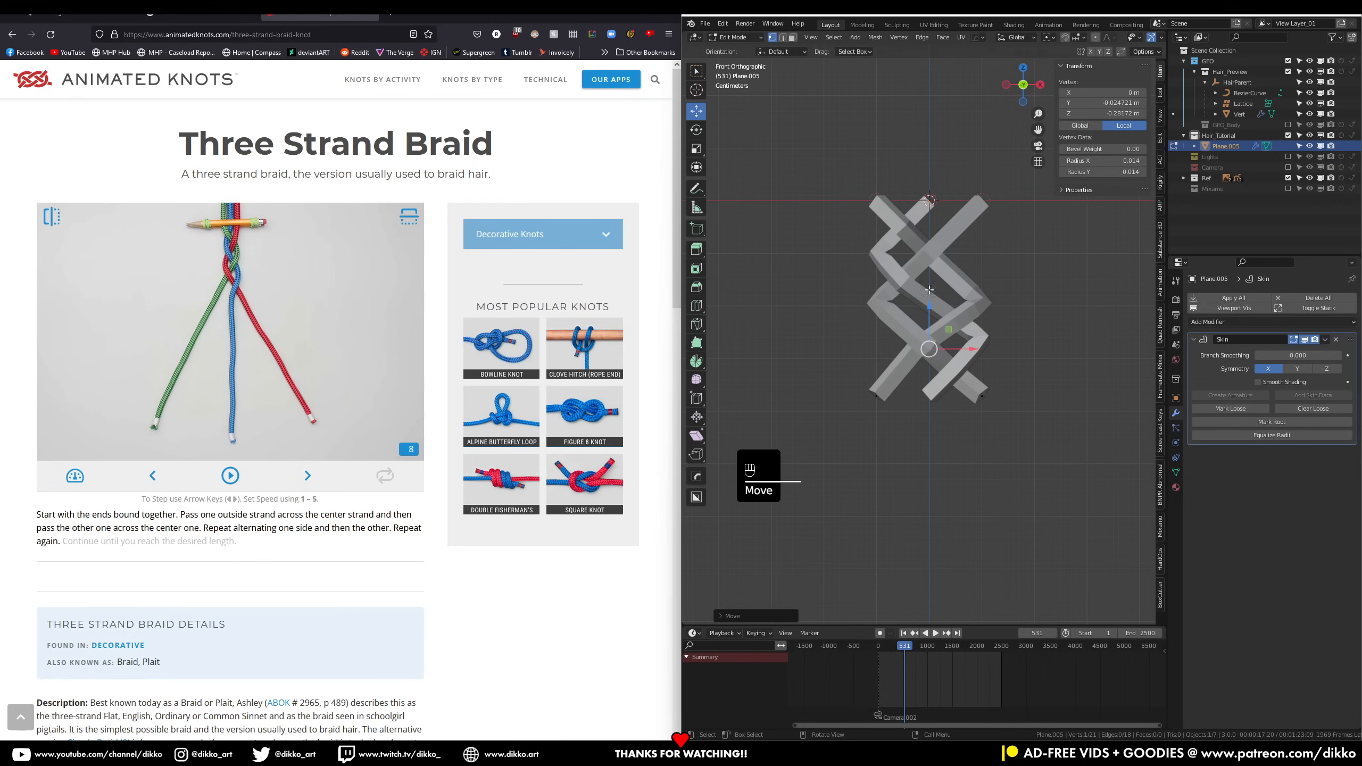
Add a Subdivision Surface modifier and place it above the Skin modifier in the stack
left_click(1227, 322)
left_click(1173, 516)
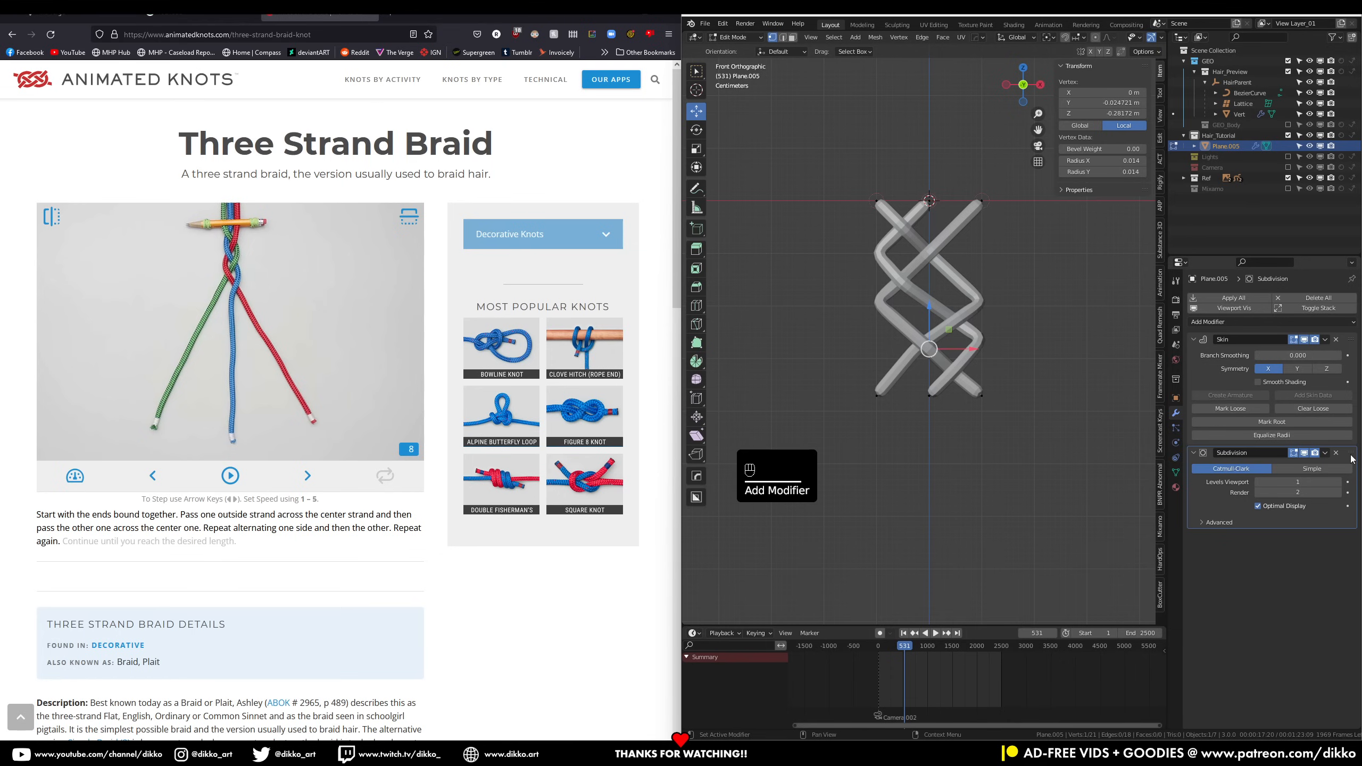
left_click_drag(1350, 453, 1339, 338)
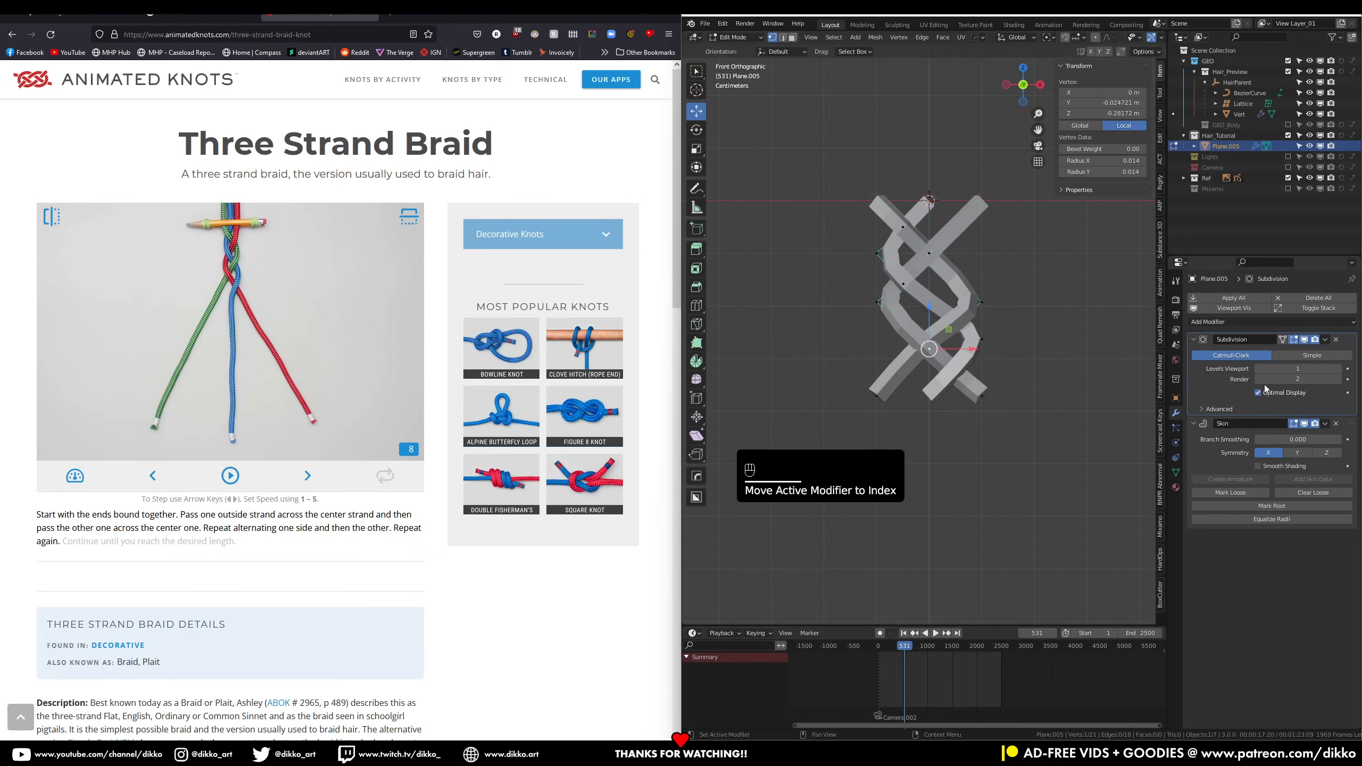
Enlarge the skin radius of all vertices to about 0.025 and add a second Subdivision Surface modifier after the Skin
scroll(939, 301, "up", 2)
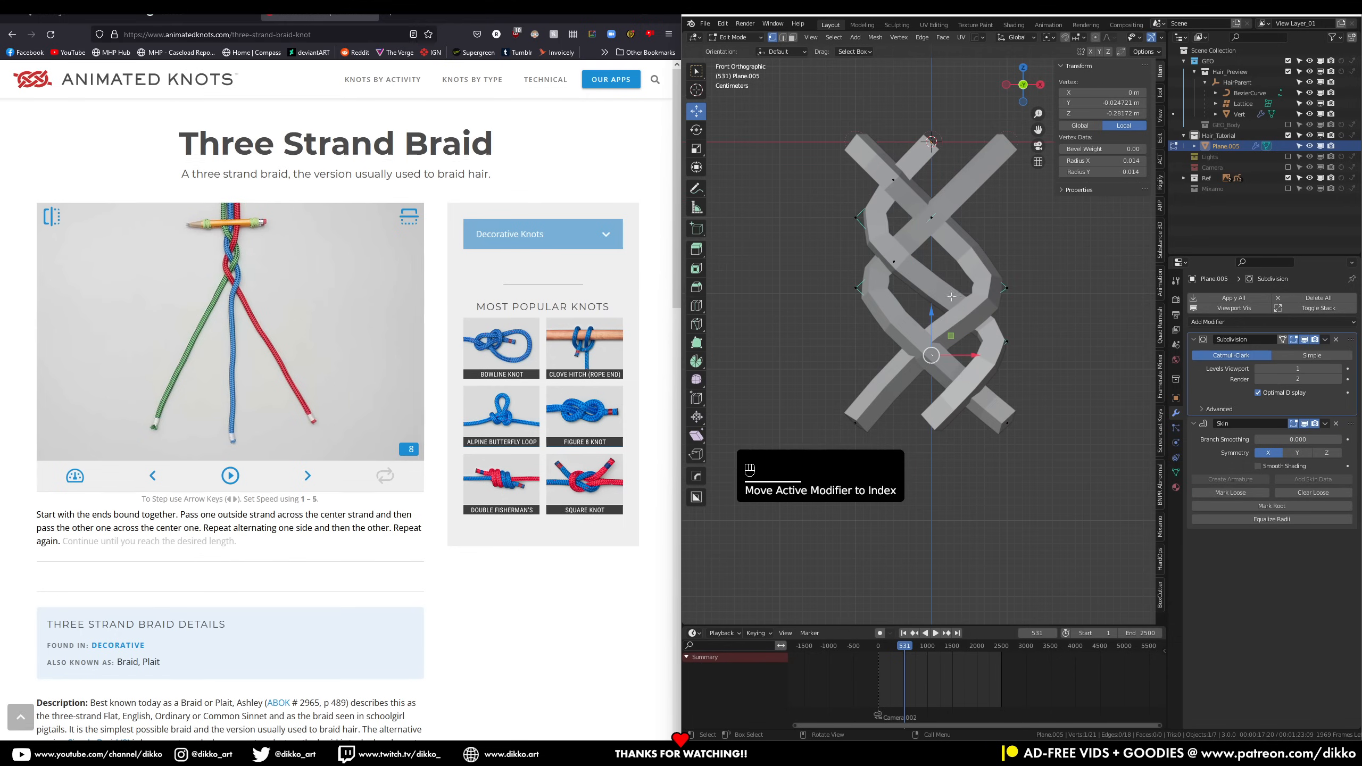
left_click(1009, 290)
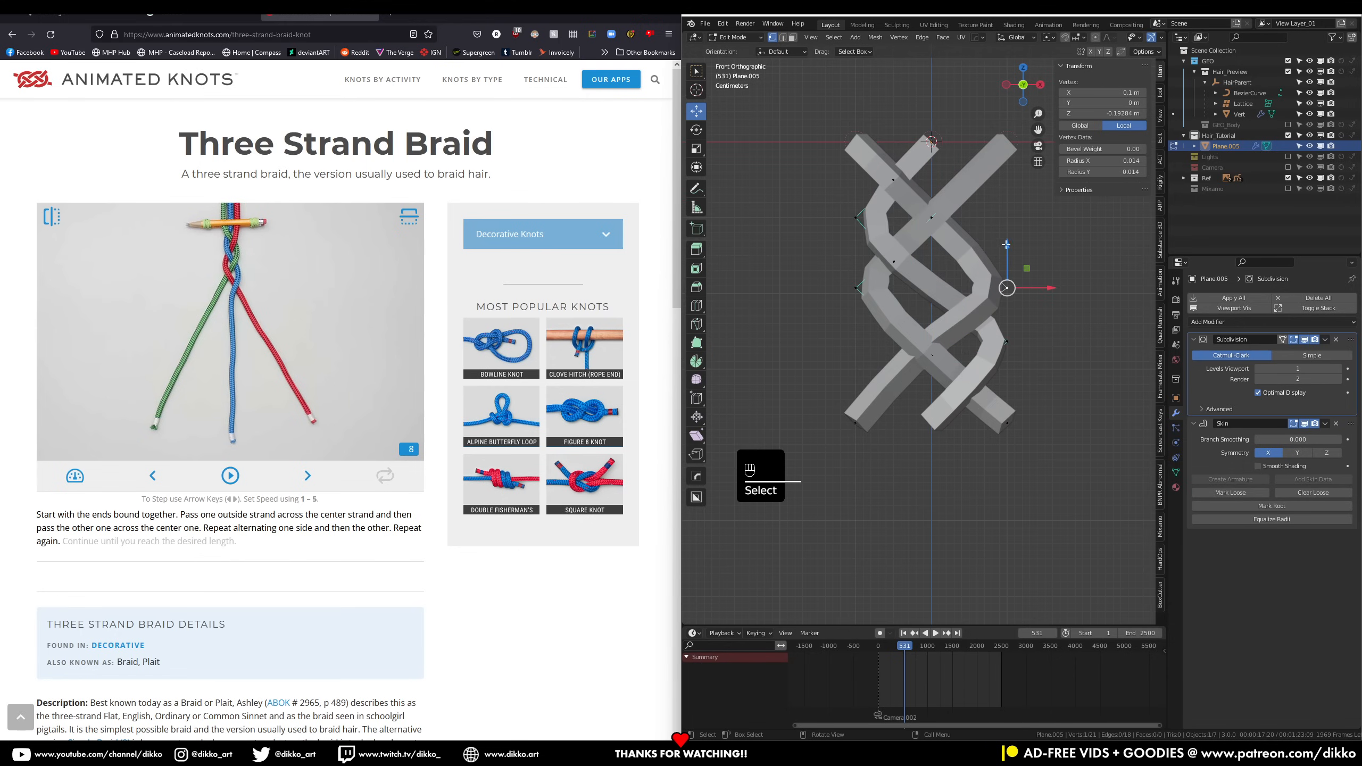
key("a")
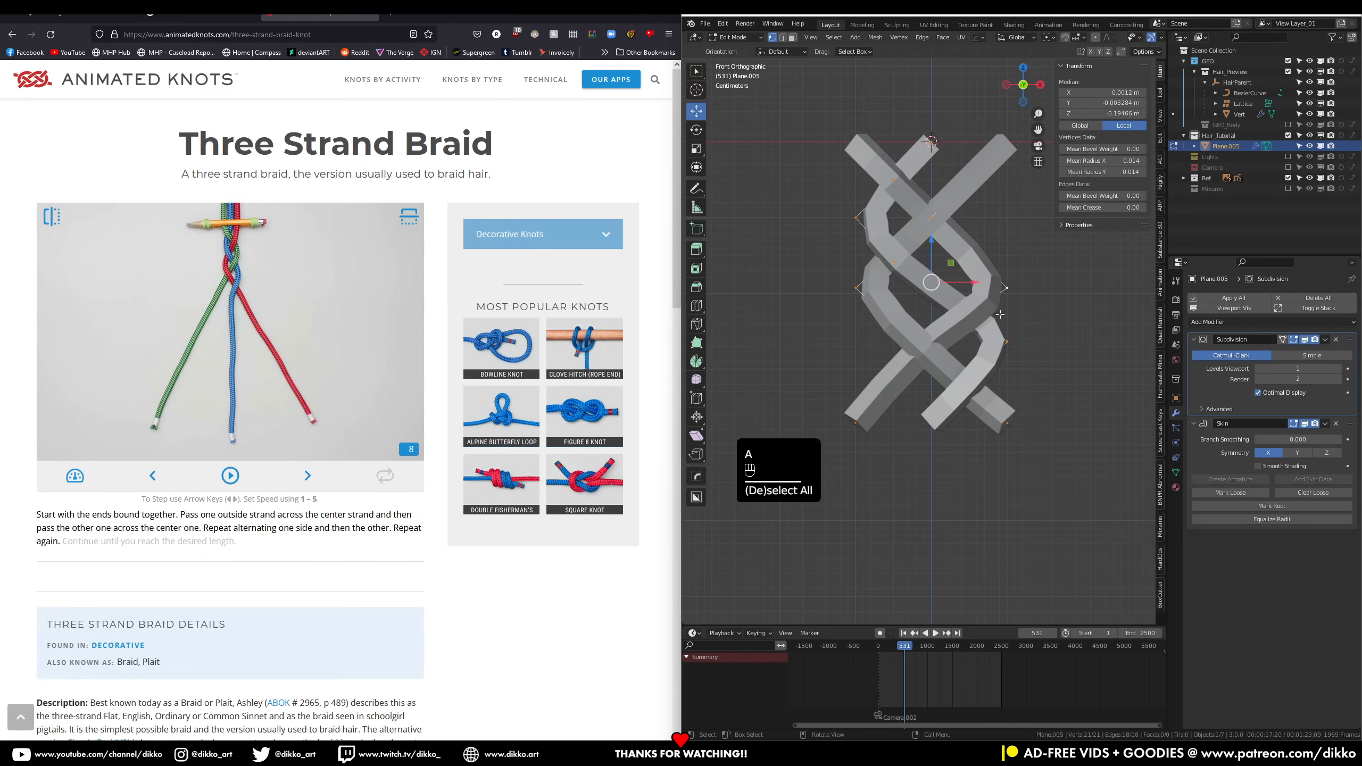
key("s")
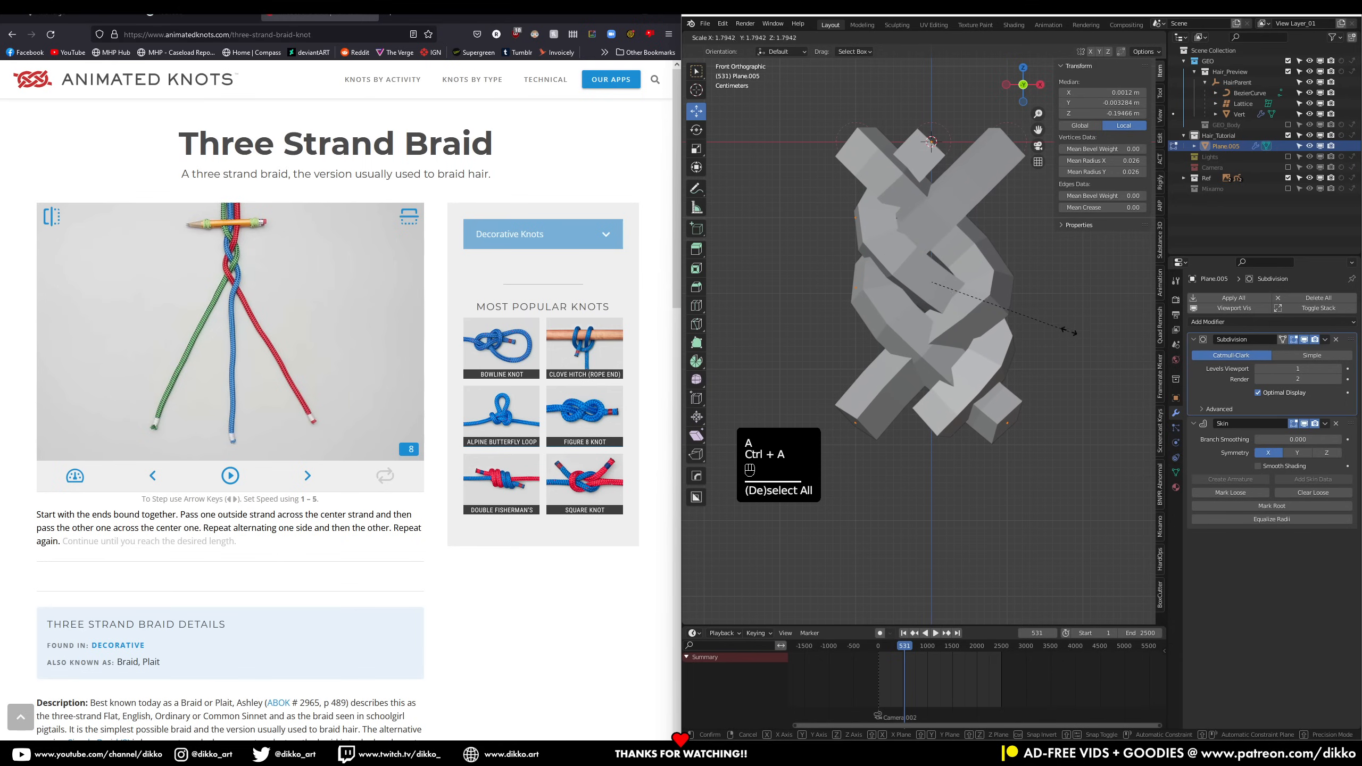
left_click(1064, 329)
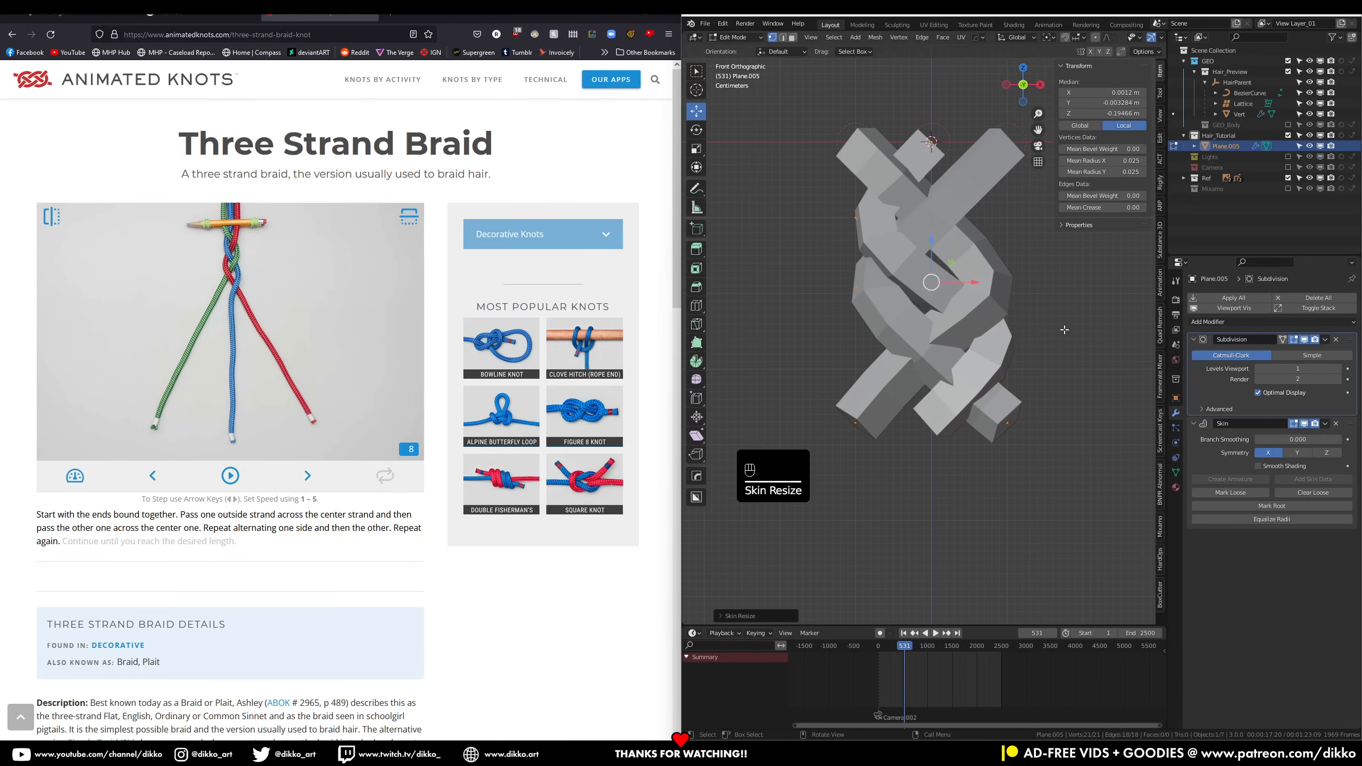
left_click(1240, 323)
left_click(1174, 517)
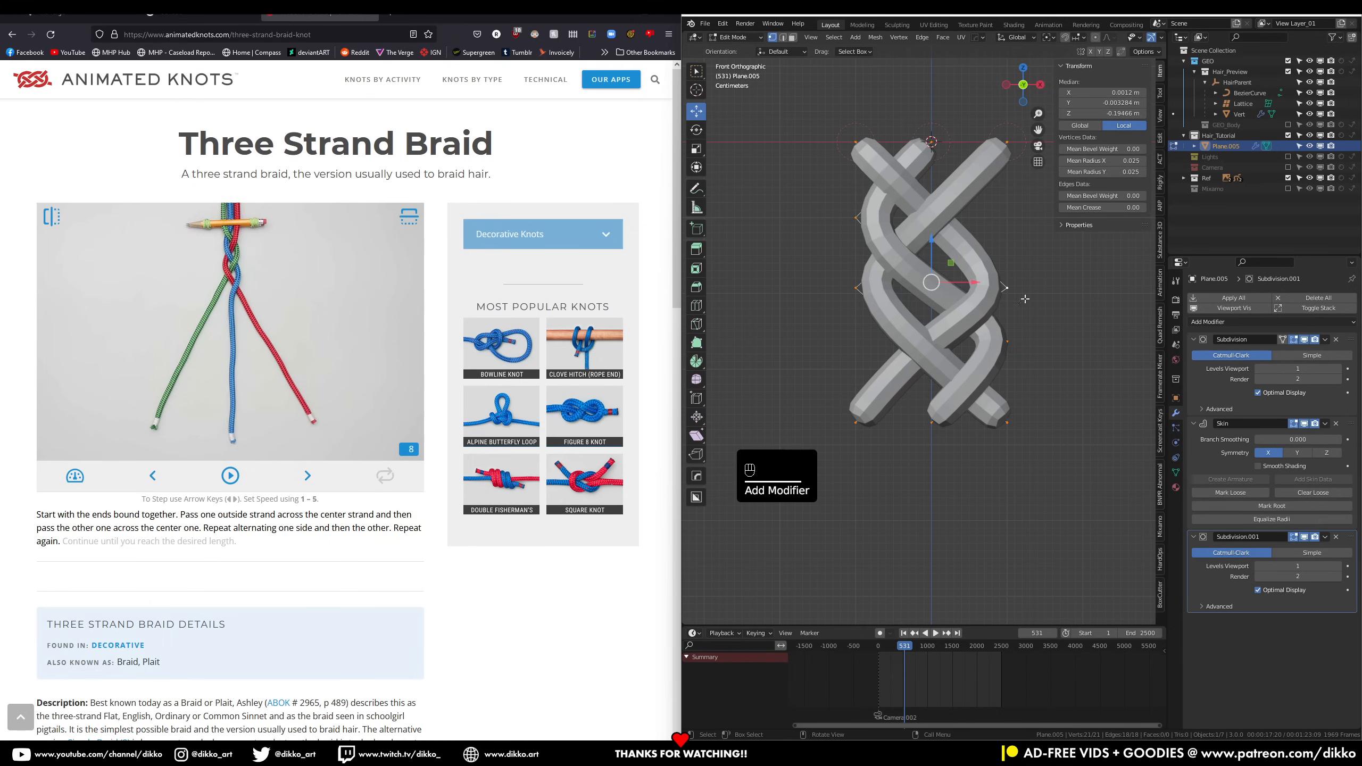
Reposition individual outer and crossing vertices of the strands to refine how they wrap around each other
left_click(1007, 288)
middle_click_drag(1024, 299, 954, 327)
left_click_drag(959, 206, 949, 215)
left_click(851, 354)
mouse_move(954, 300)
middle_mouse_down()
mouse_move(858, 322)
mouse_move(954, 300)
middle_mouse_up()
left_click_drag(898, 263, 879, 286)
mouse_move(858, 301)
middle_mouse_down()
mouse_move(816, 327)
mouse_move(879, 301)
middle_mouse_up()
left_click(915, 228)
middle_click_drag(911, 258, 858, 236)
left_click(843, 277)
With Skin and the second Subdivision hidden, enable on-cage display for the first Subdivision and adjust strand vertices
left_click(1304, 424)
left_click(1304, 537)
left_click_drag(972, 248, 973, 255)
left_click(1282, 339)
mouse_move(965, 274)
middle_mouse_down()
mouse_move(906, 290)
mouse_move(954, 268)
middle_mouse_up()
left_click(812, 152)
left_click_drag(835, 182, 835, 193)
Shift further crossing vertices to even out the weave, and show the Skin and second Subdivision modifiers again
left_click(841, 299)
left_click(902, 346, "shift")
left_click(854, 359)
middle_click_drag(895, 348, 992, 301)
left_click(949, 241)
left_click_drag(933, 241, 944, 241)
mouse_move(992, 321)
middle_mouse_down()
mouse_move(1043, 336)
mouse_move(986, 322)
middle_mouse_up()
left_click(1304, 424)
left_click(1304, 536)
Fine-tune the vertices of the right outer bends to tighten the gaps between the thickened strands
left_click(946, 381)
left_click_drag(946, 335, 946, 322)
middle_click_drag(965, 322, 944, 316)
left_click(908, 157)
left_click_drag(1003, 267, 1005, 267)
mouse_move(1061, 316)
middle_mouse_down()
mouse_move(1011, 330)
mouse_move(1076, 334)
middle_mouse_up()
scroll(1015, 342, "down", 1)
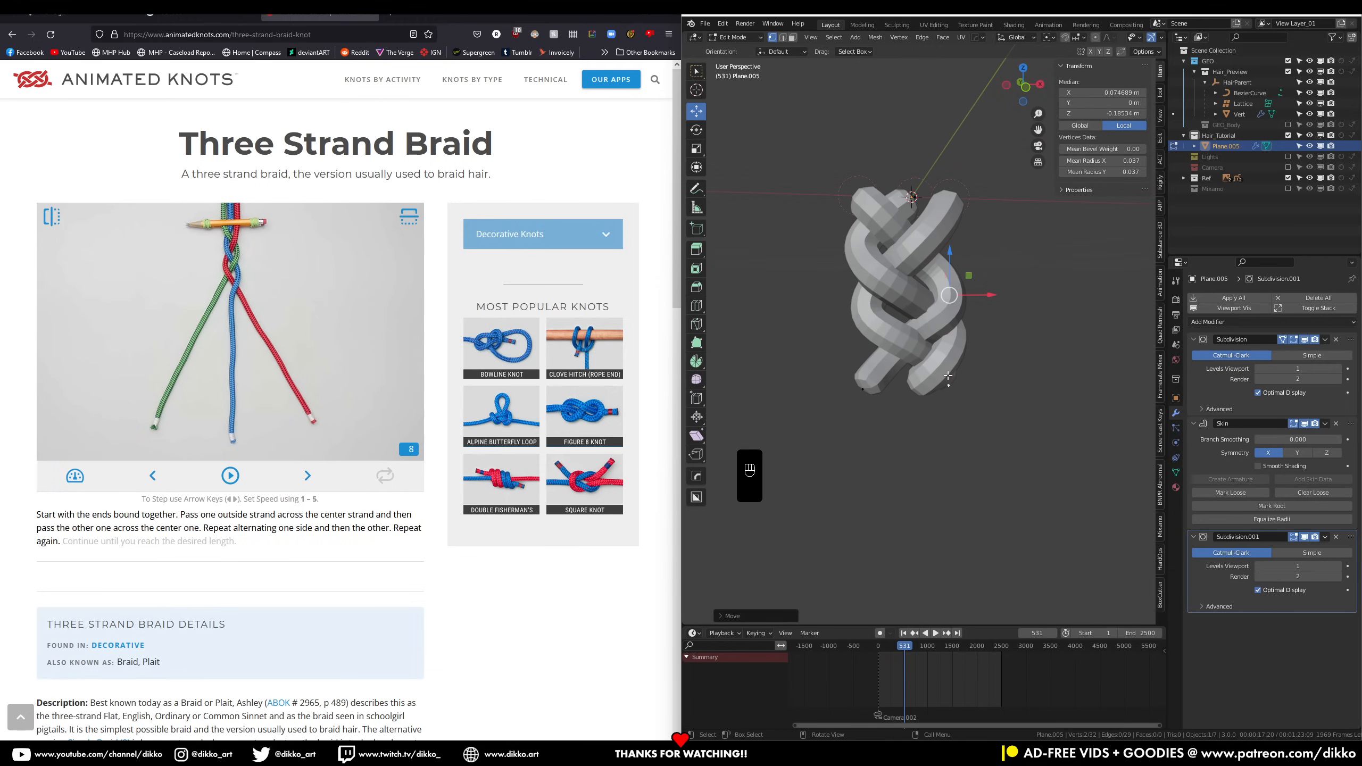
Leave Edit Mode, collapse the existing modifiers and add an Array modifier at the top of the stack
key("Tab")
left_click(1194, 424)
left_click(1193, 439)
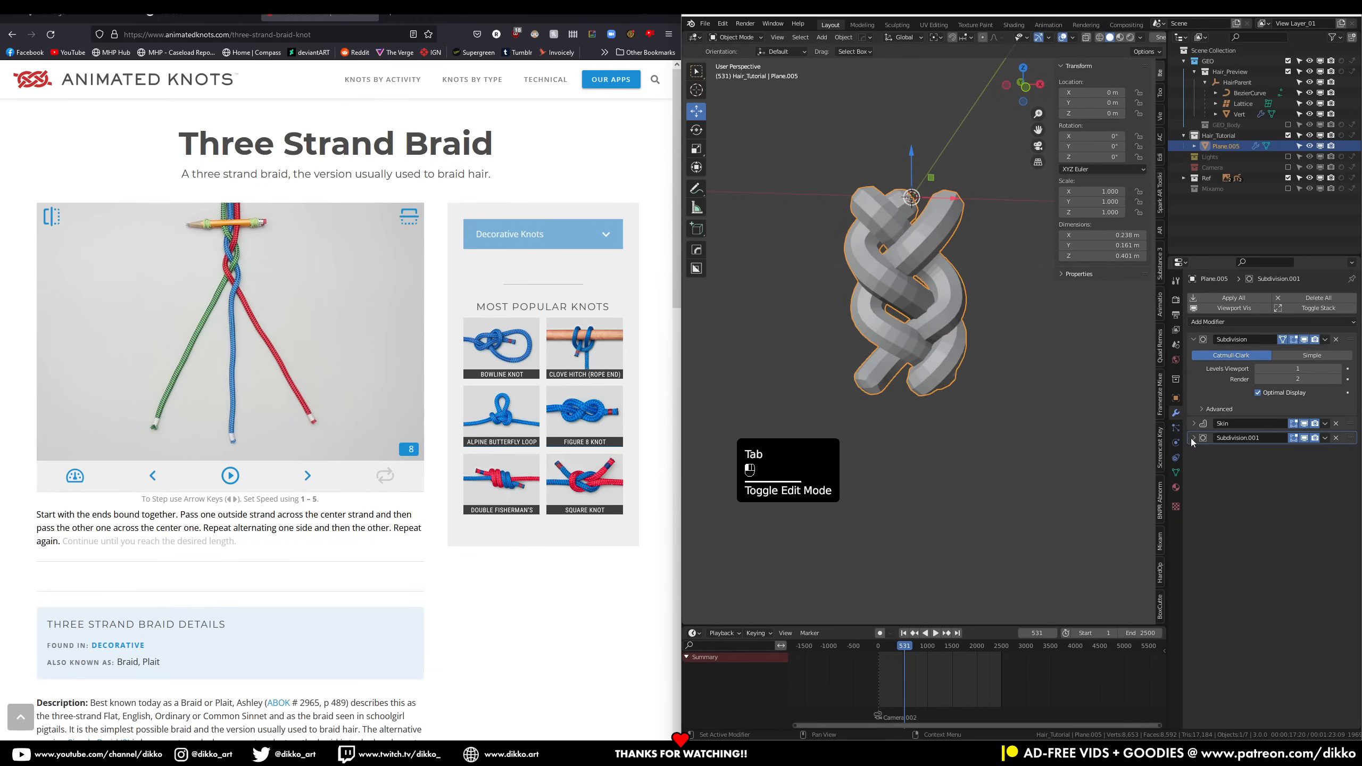
left_click(1201, 340)
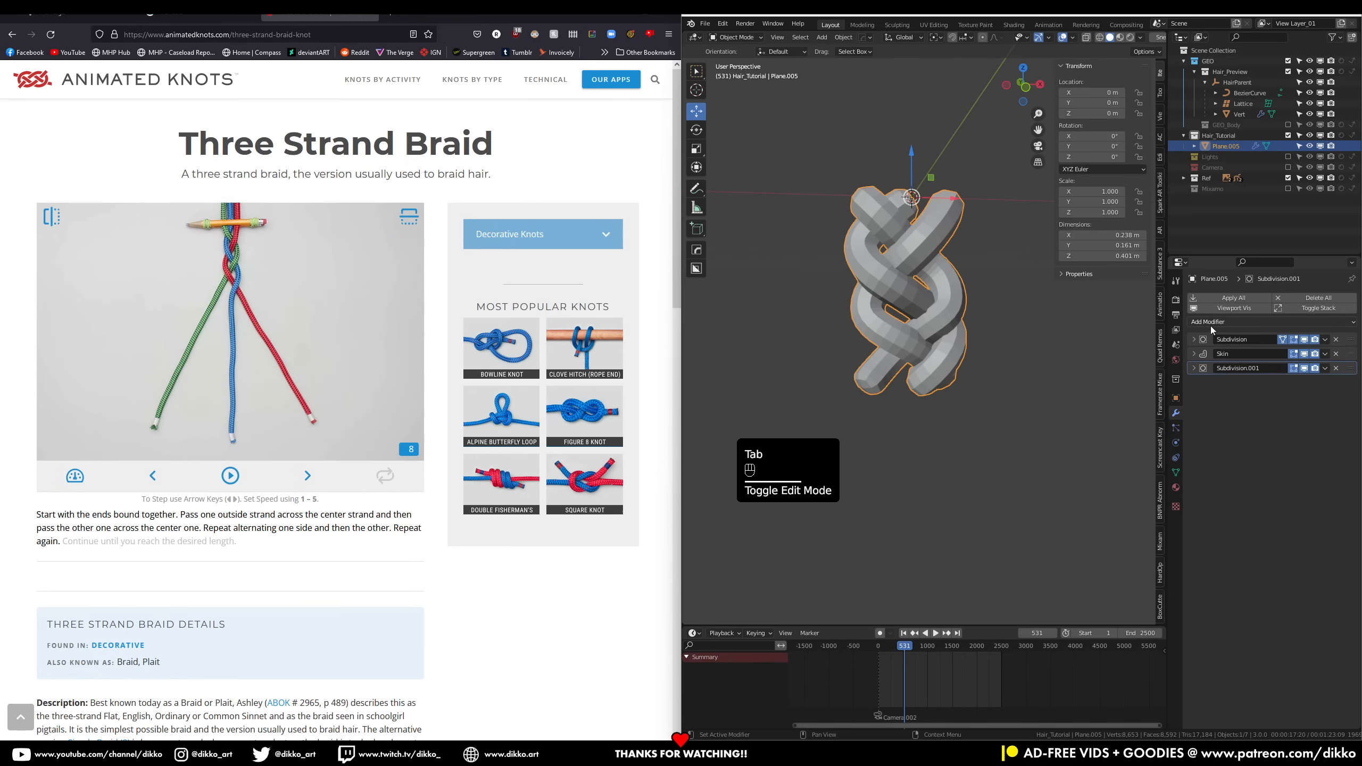
left_click(1211, 323)
left_click(1164, 354)
left_click_drag(1351, 383, 1355, 327)
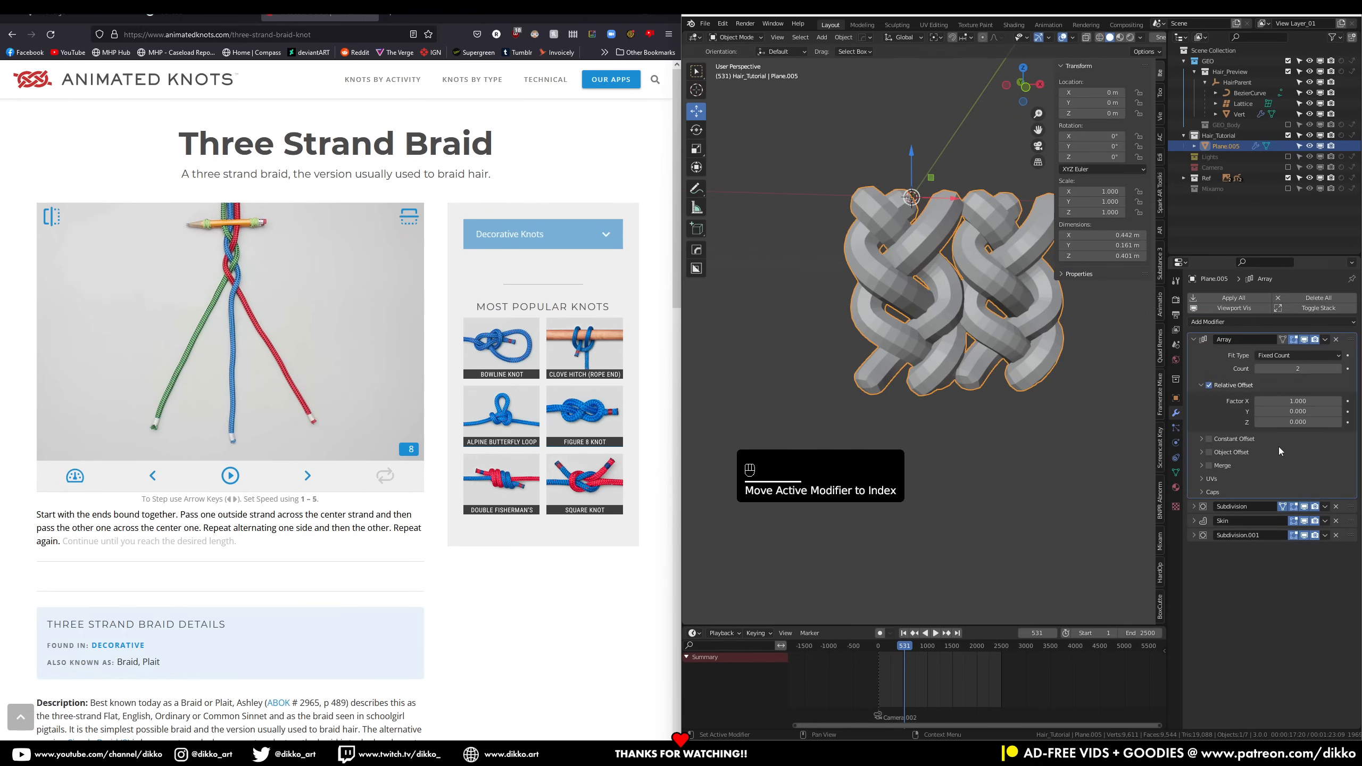
Set the Array's relative offset to 0 in X and -1 in Z
left_click(1305, 399)
type("0")
key("Return")
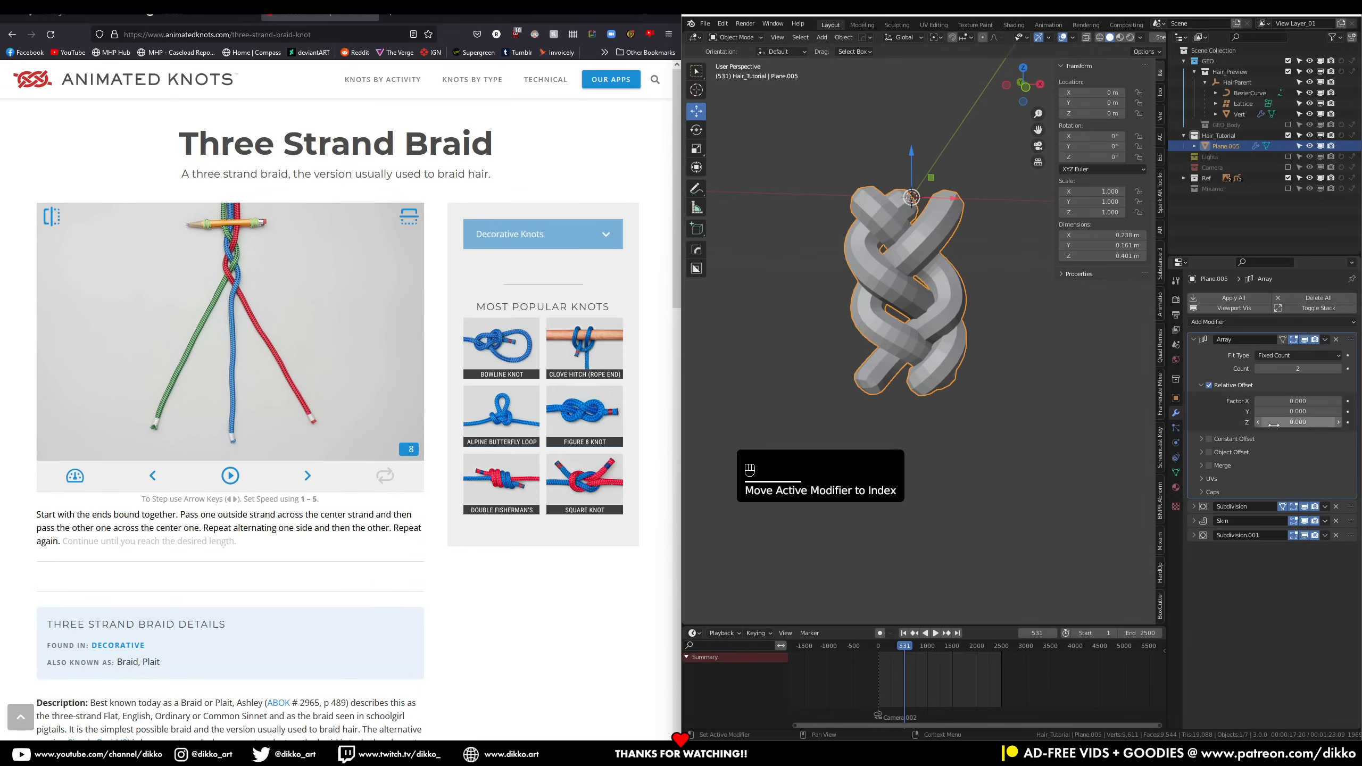
left_click(1275, 423)
type("1")
key("Return")
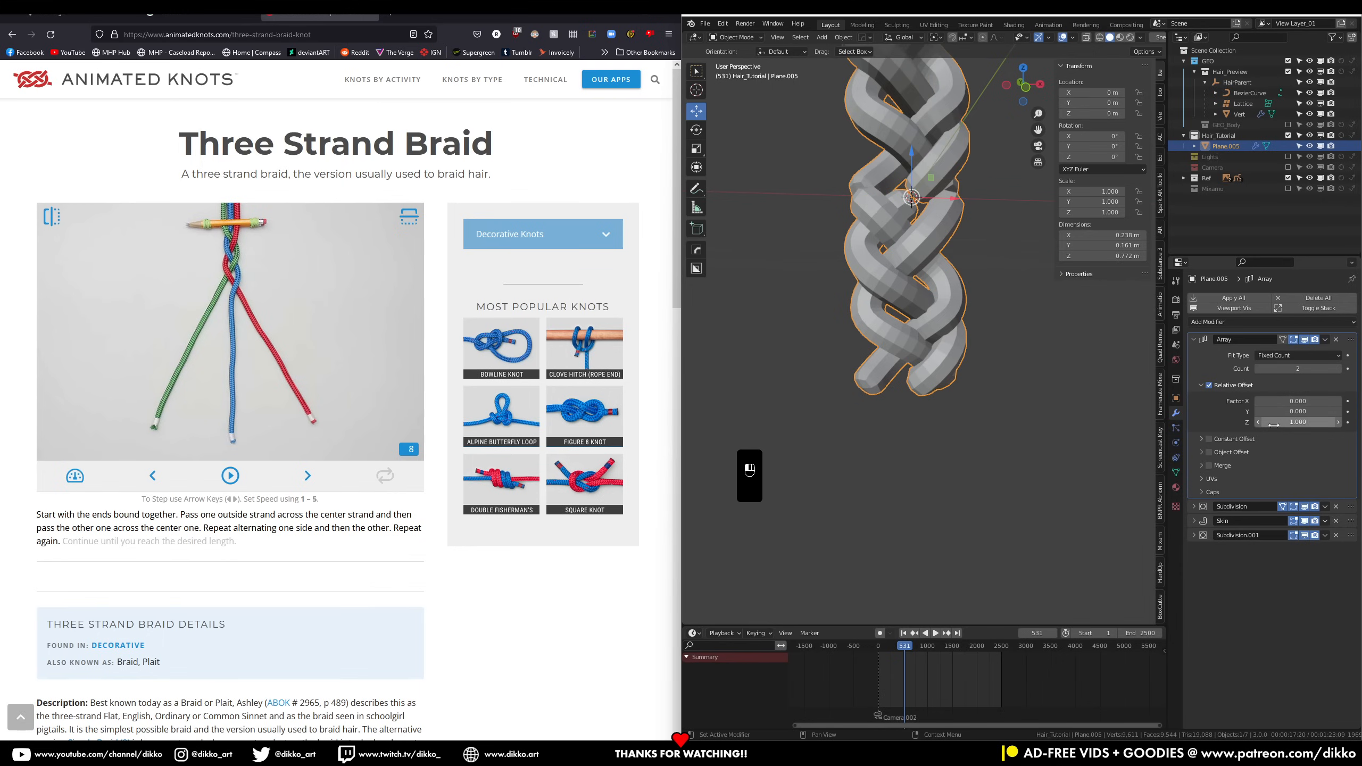
left_click(1274, 425)
type("-")
key("Return")
Enable Merge on the Array modifier and raise its count to 6
left_click(1209, 466)
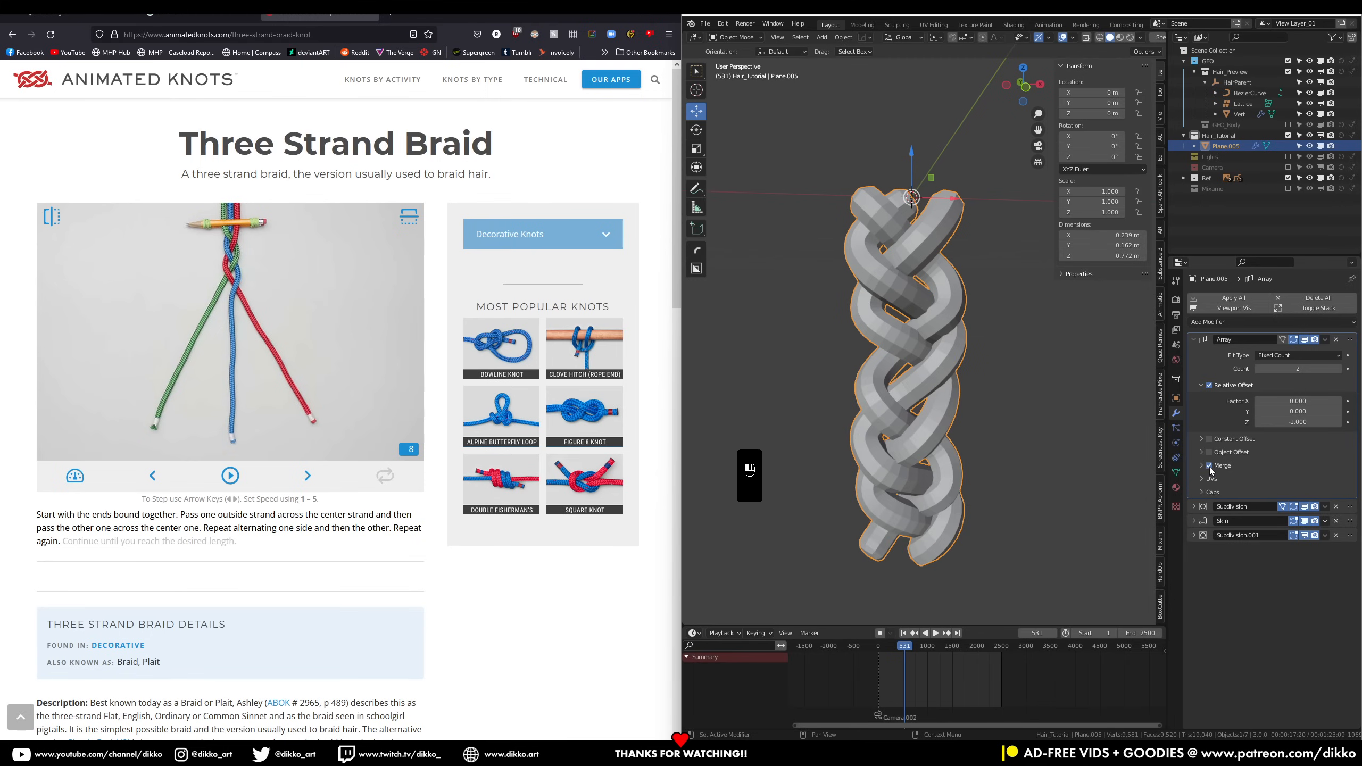
middle_click_drag(916, 437, 911, 424)
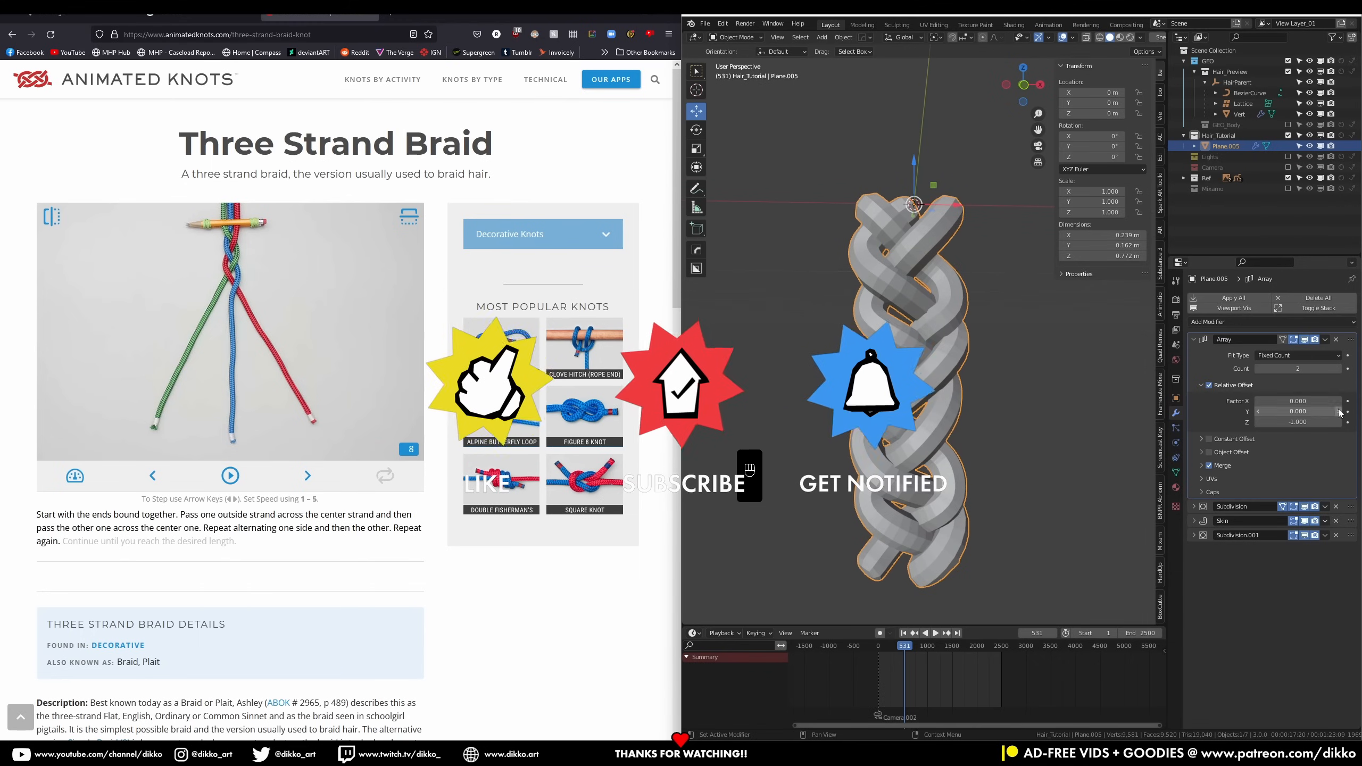
left_click(1339, 369)
left_click(1339, 369)
left_click(1339, 371)
left_click(1339, 370)
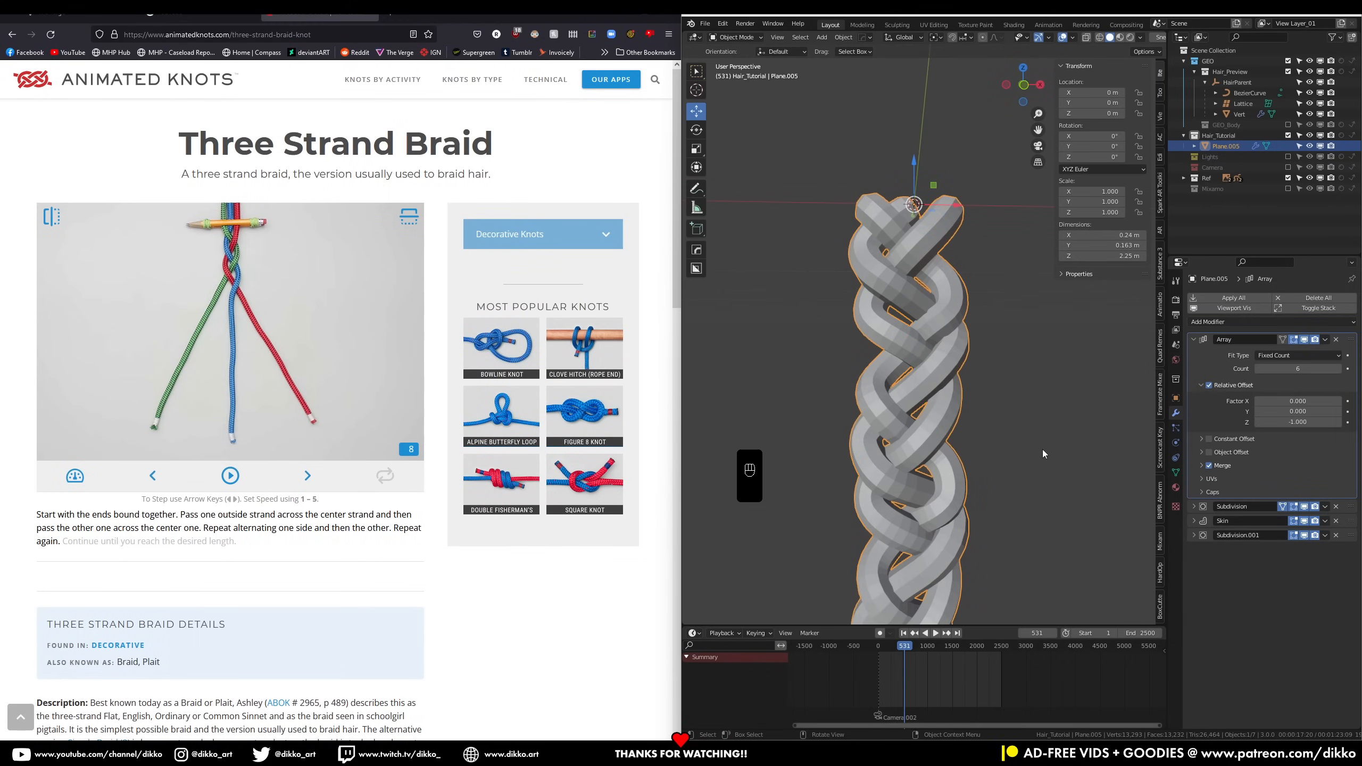
Reposition individual vertices of the braid's base section in Edit Mode from the front view to even out the strand bends
key("KP_1")
scroll(978, 283, "up", 2)
left_click(979, 282)
left_click_drag(885, 365, 877, 368)
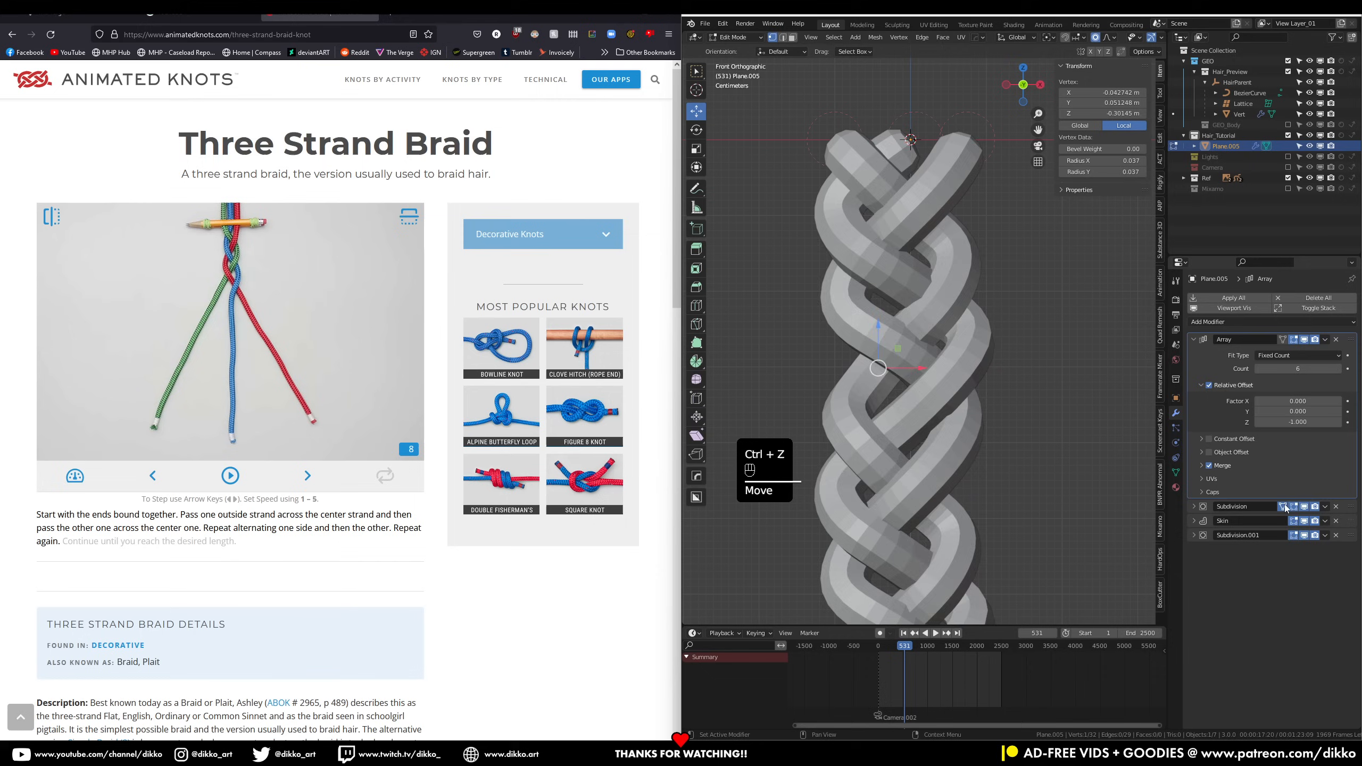
key("g")
left_click(844, 395)
left_click_drag(1304, 506, 1304, 634)
key("g")
left_click(967, 344)
key("g")
left_click(945, 310)
left_click(873, 259)
key("g")
Expand the Skin modifier's settings and keep shifting the braid's vertices to tighten the strand crossings
left_click(1193, 521)
key("g")
key("g")
left_click(845, 395)
left_click_drag(819, 438, 863, 375, "shift")
key("ctrl+z")
left_click_drag(1021, 406, 972, 443)
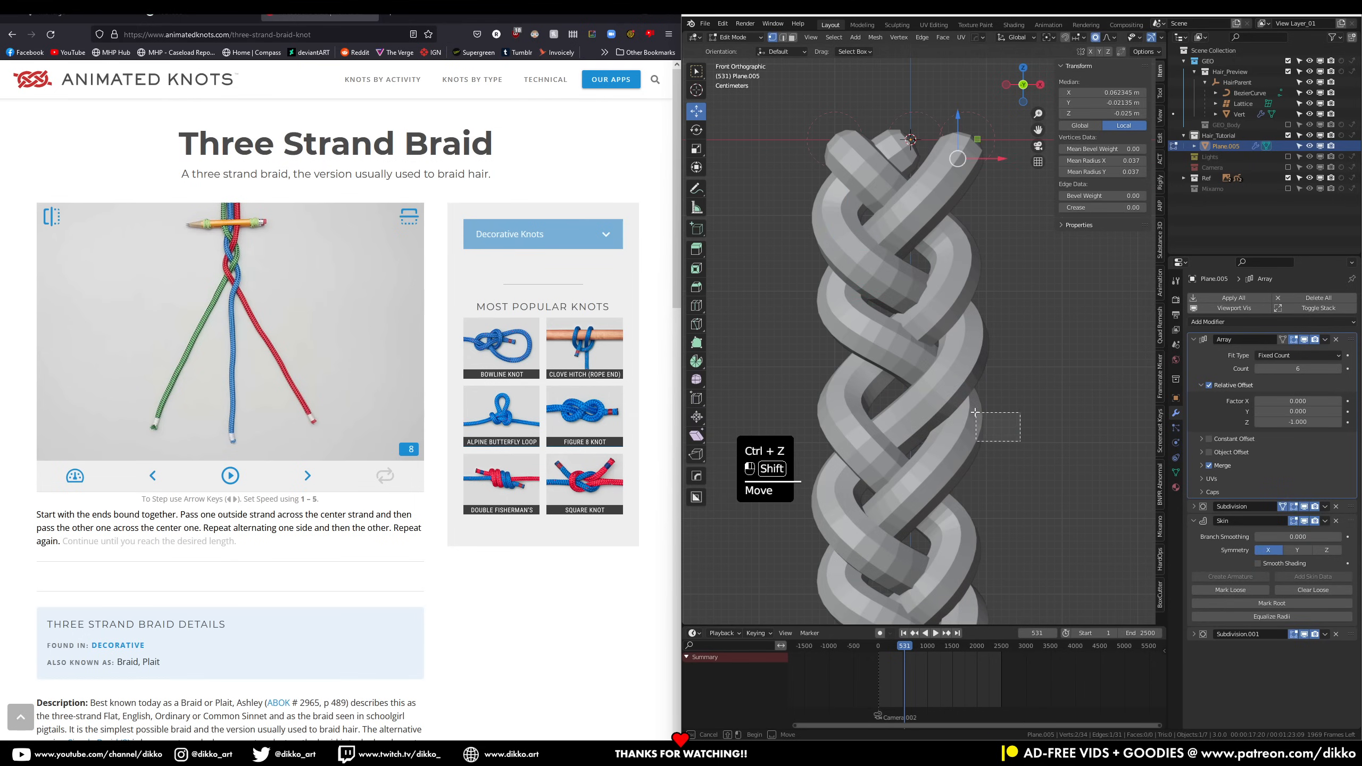
key("g")
key("g")
middle_click_drag(858, 397, 869, 322)
key("g")
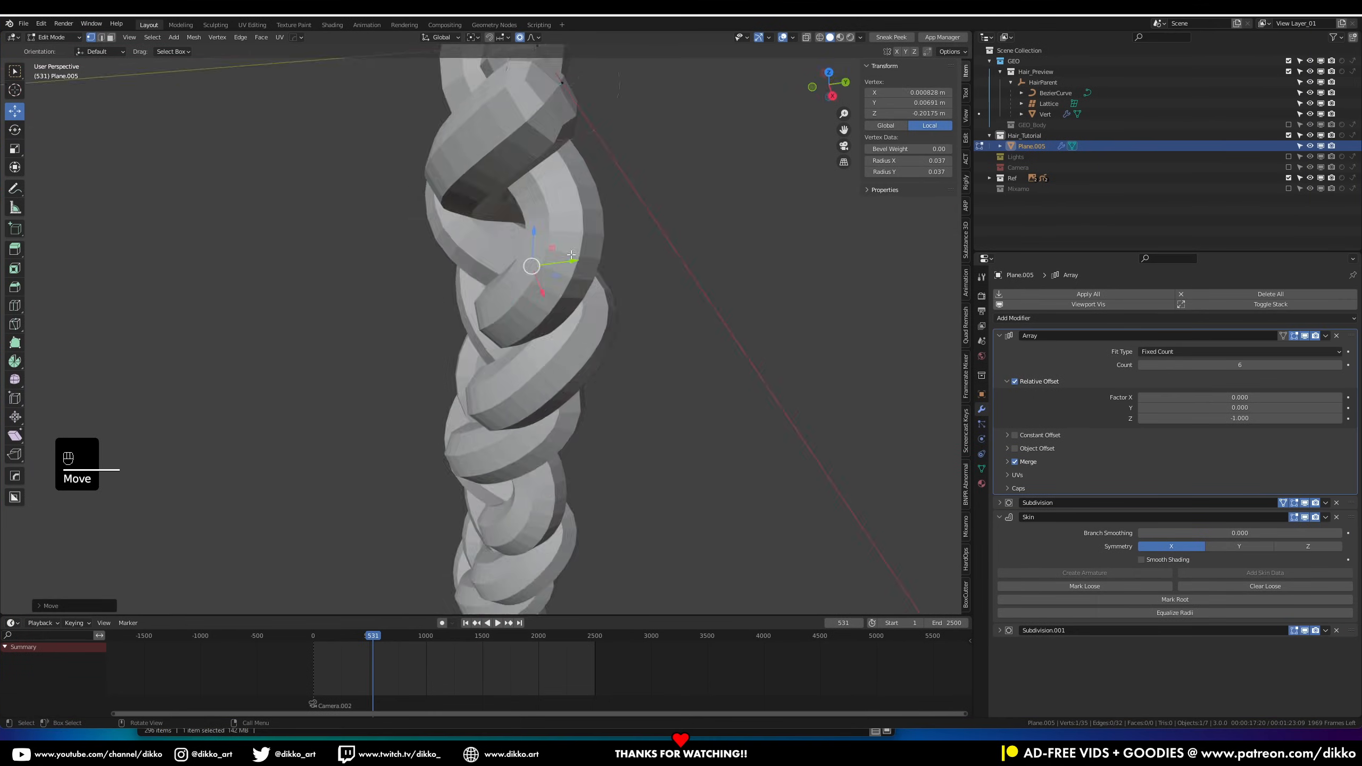
Enable Smooth Shading on the Skin modifier
key("Tab")
key("Tab")
scroll(501, 378, "down", 4)
left_click(1141, 560)
Nudge the braid's vertices in depth from oblique angles to refine the strand overlaps, and leave Edit Mode
middle_click_drag(501, 378, 383, 410)
scroll(407, 362, "up", 3)
left_click(501, 378)
mouse_move(407, 362)
middle_mouse_down()
mouse_move(596, 410)
mouse_move(455, 397)
middle_mouse_up()
key("ctrl+z")
left_click_drag(428, 303, 428, 302)
middle_click_drag(456, 343, 606, 370)
left_click_drag(515, 296, 523, 296)
key("Tab")
Check the green reference braid's modifier stack and add a Lattice object at the grey braid's origin
scroll(536, 375, "down", 5)
left_click(684, 407)
left_click(1000, 335)
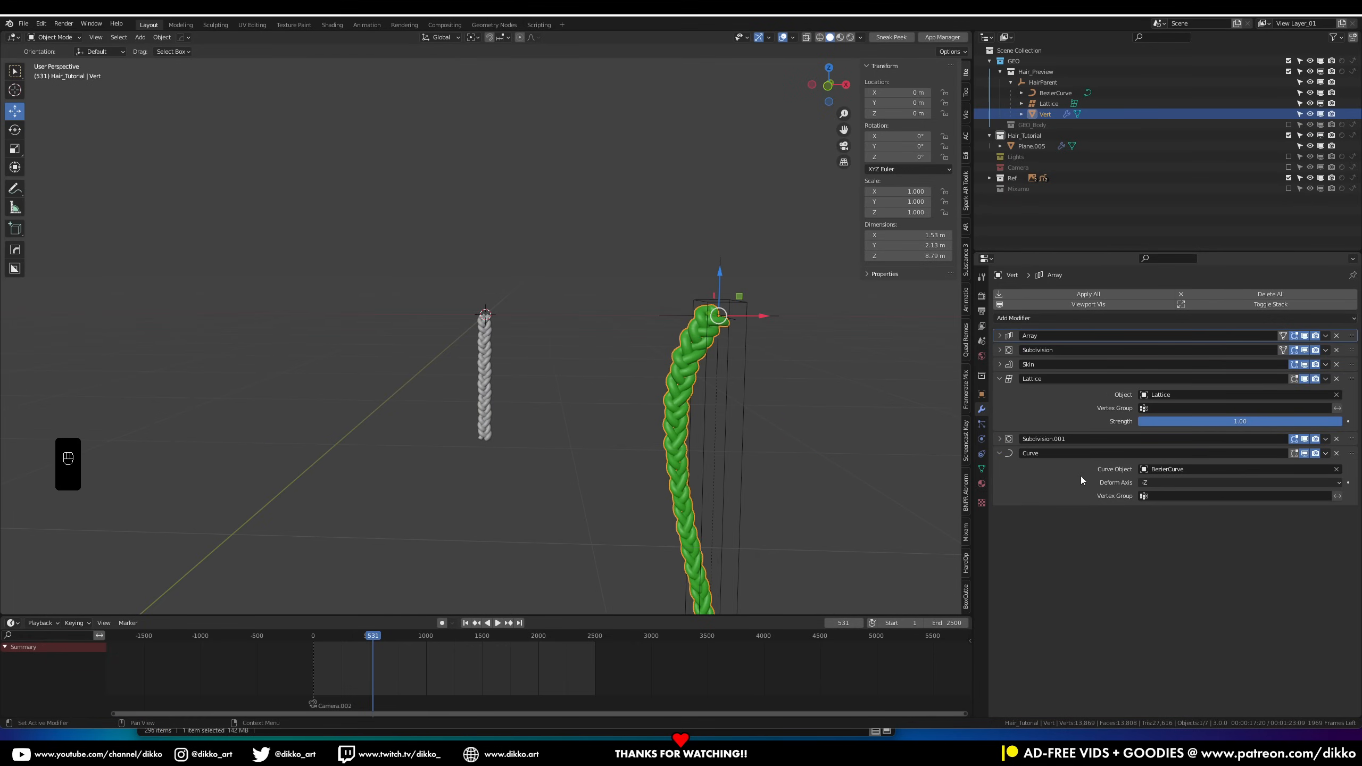
scroll(407, 388, "up", 3)
middle_click_drag(406, 388, 489, 361)
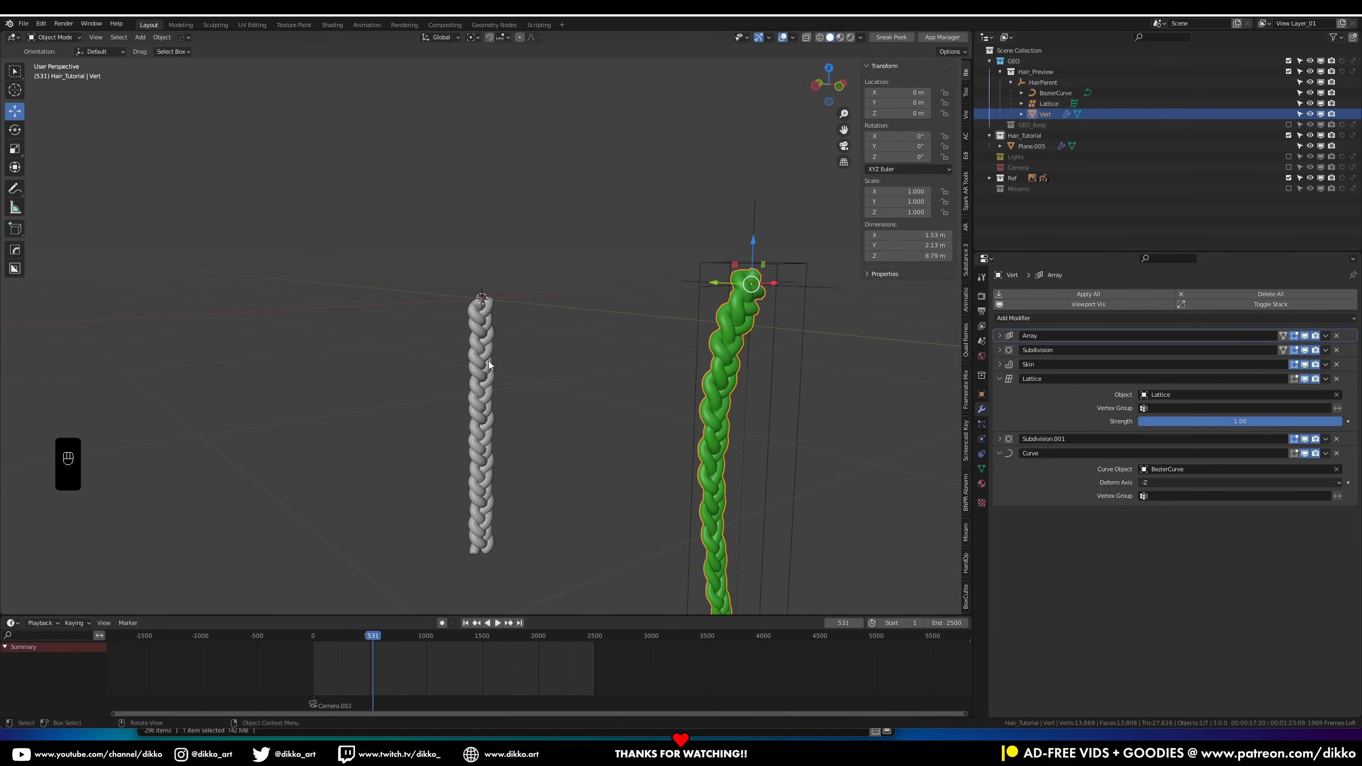
left_click(528, 330)
key("shift+a")
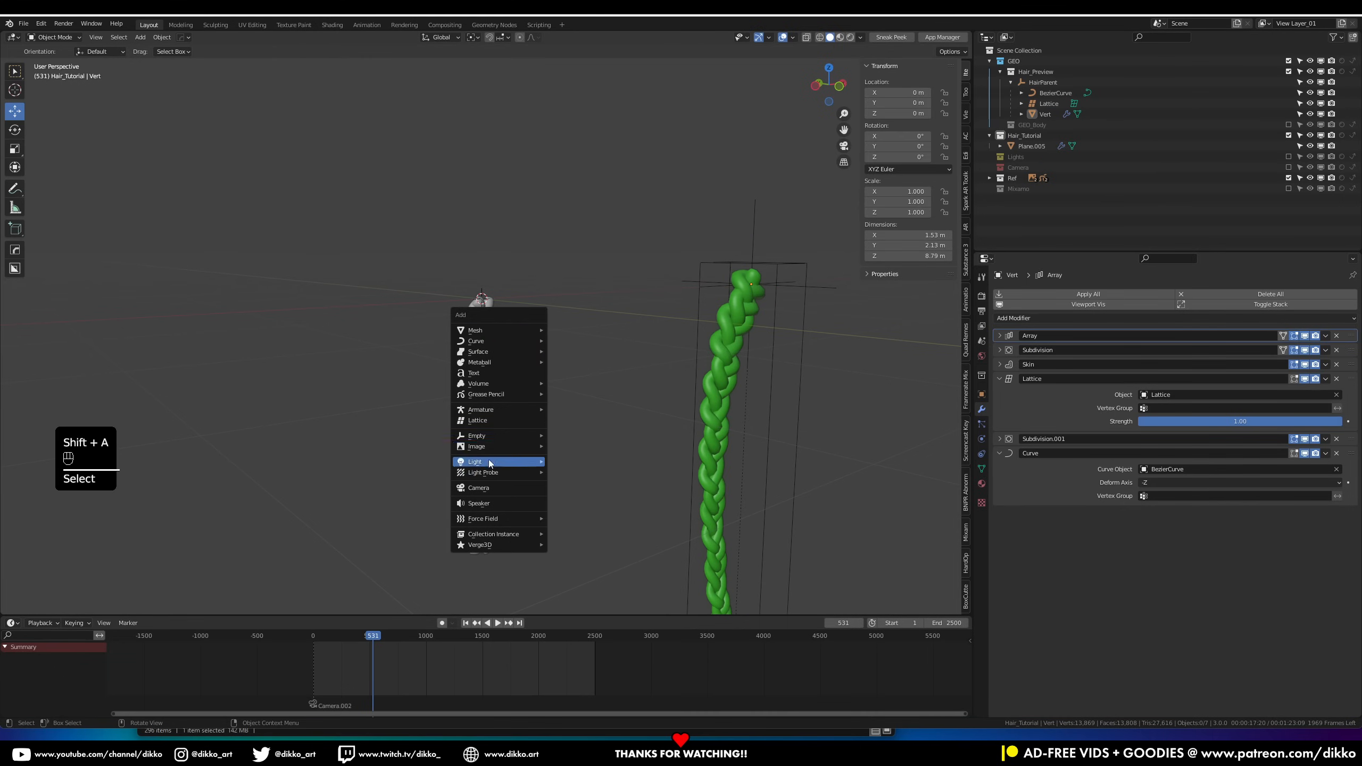
left_click(504, 421)
middle_click_drag(504, 423, 512, 381)
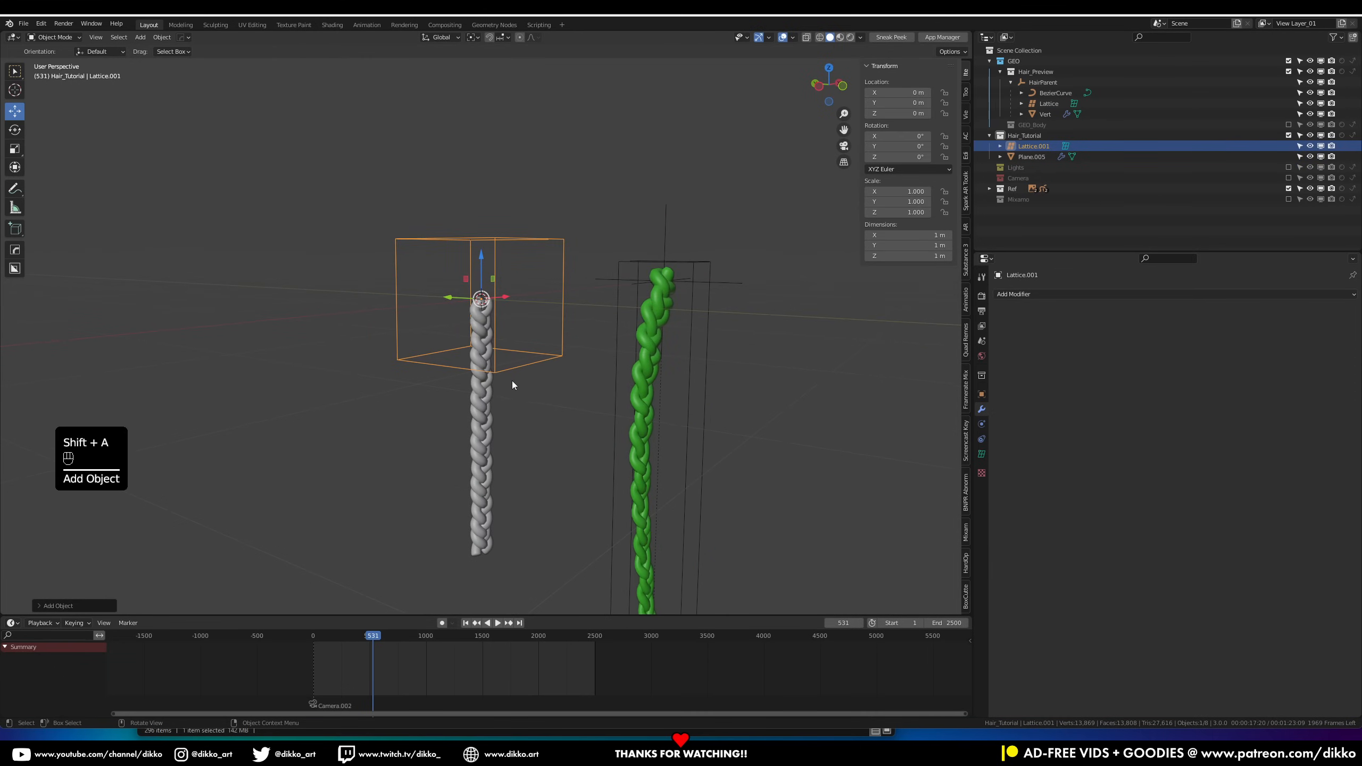
Add a Lattice modifier to the grey braid and set its object to Lattice.001
left_click(490, 410)
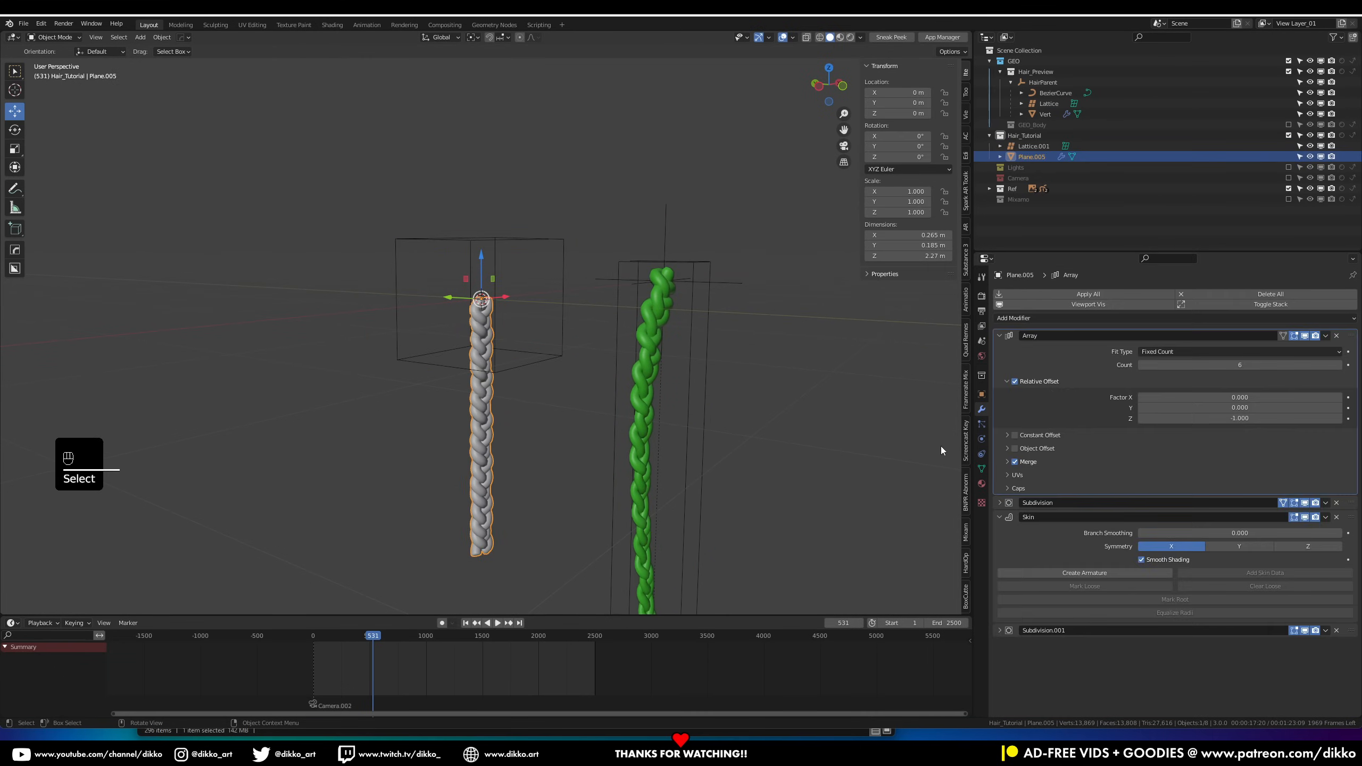
left_click(998, 335)
left_click(999, 366)
left_click(1028, 320)
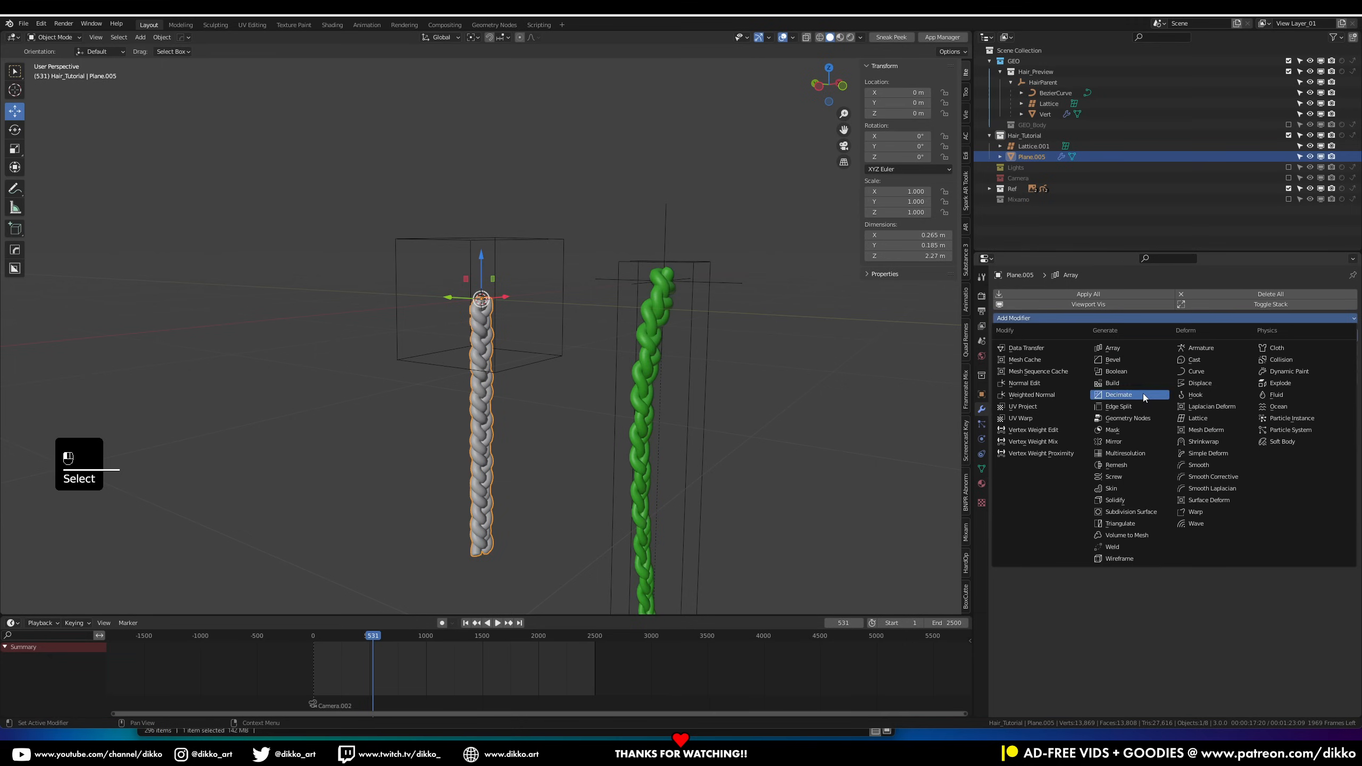
left_click(1197, 419)
left_click(1336, 409)
left_click(556, 355)
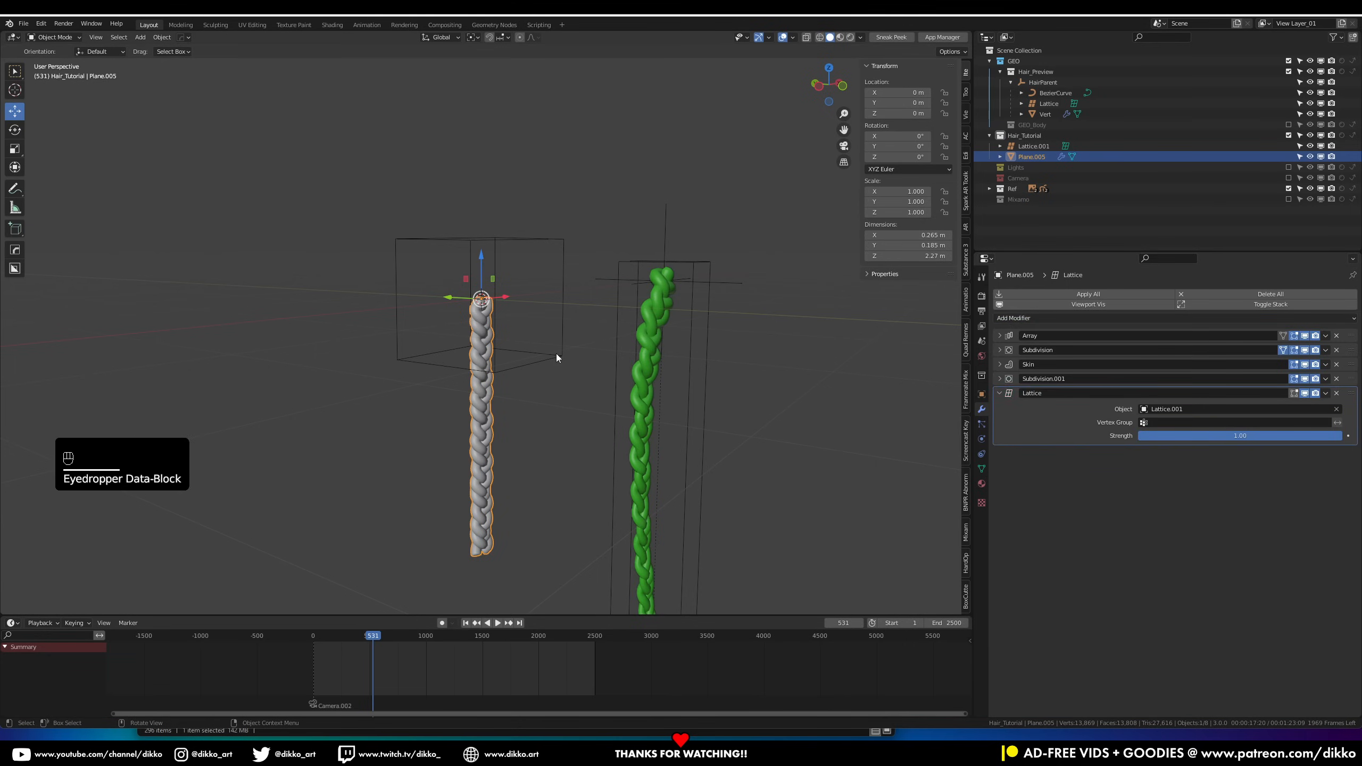
Rescale all of the new lattice's points along the Y axis in Edit Mode to fit its depth around the braid
left_click(556, 355)
key("Tab")
key("a")
key("s")
middle_click(584, 396)
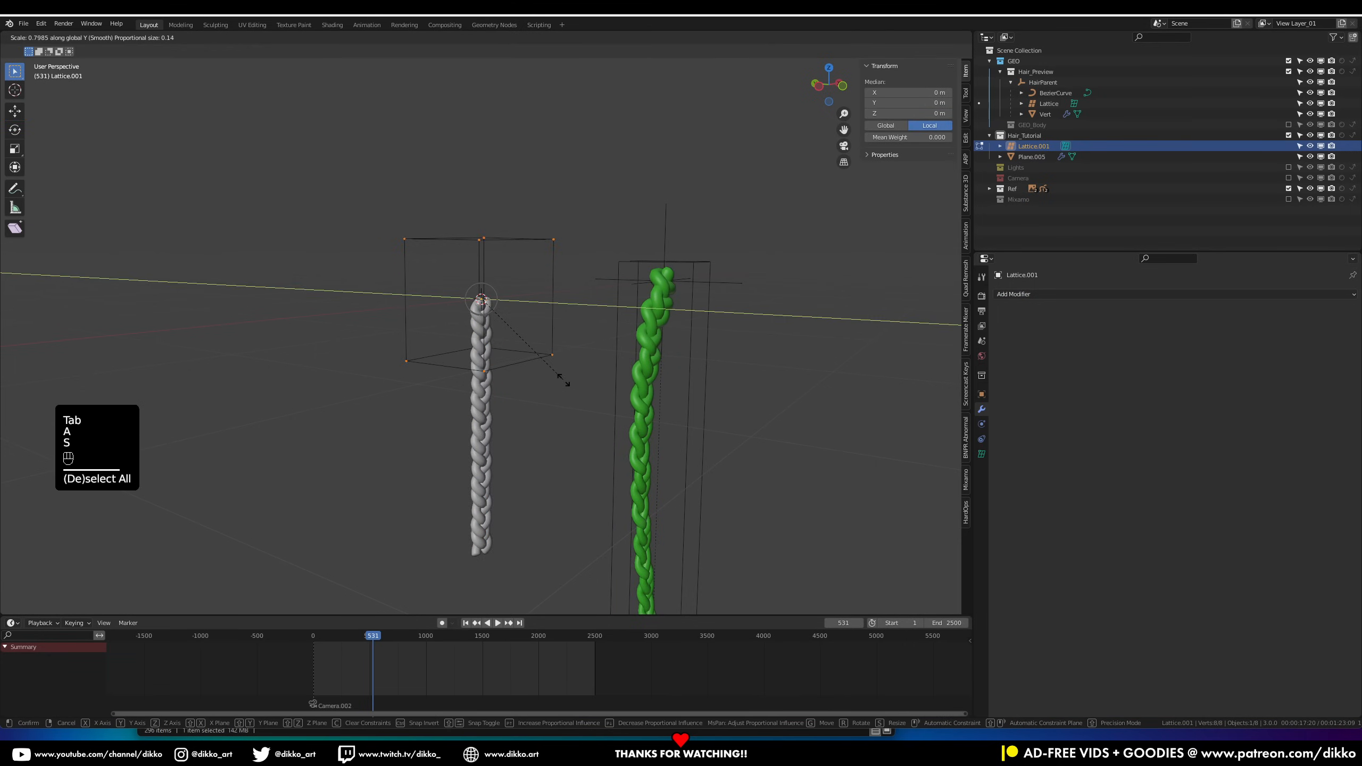
left_click(541, 389)
mouse_move(542, 390)
middle_mouse_down()
mouse_move(432, 380)
mouse_move(559, 396)
mouse_move(548, 395)
middle_mouse_up()
key("s")
key("y")
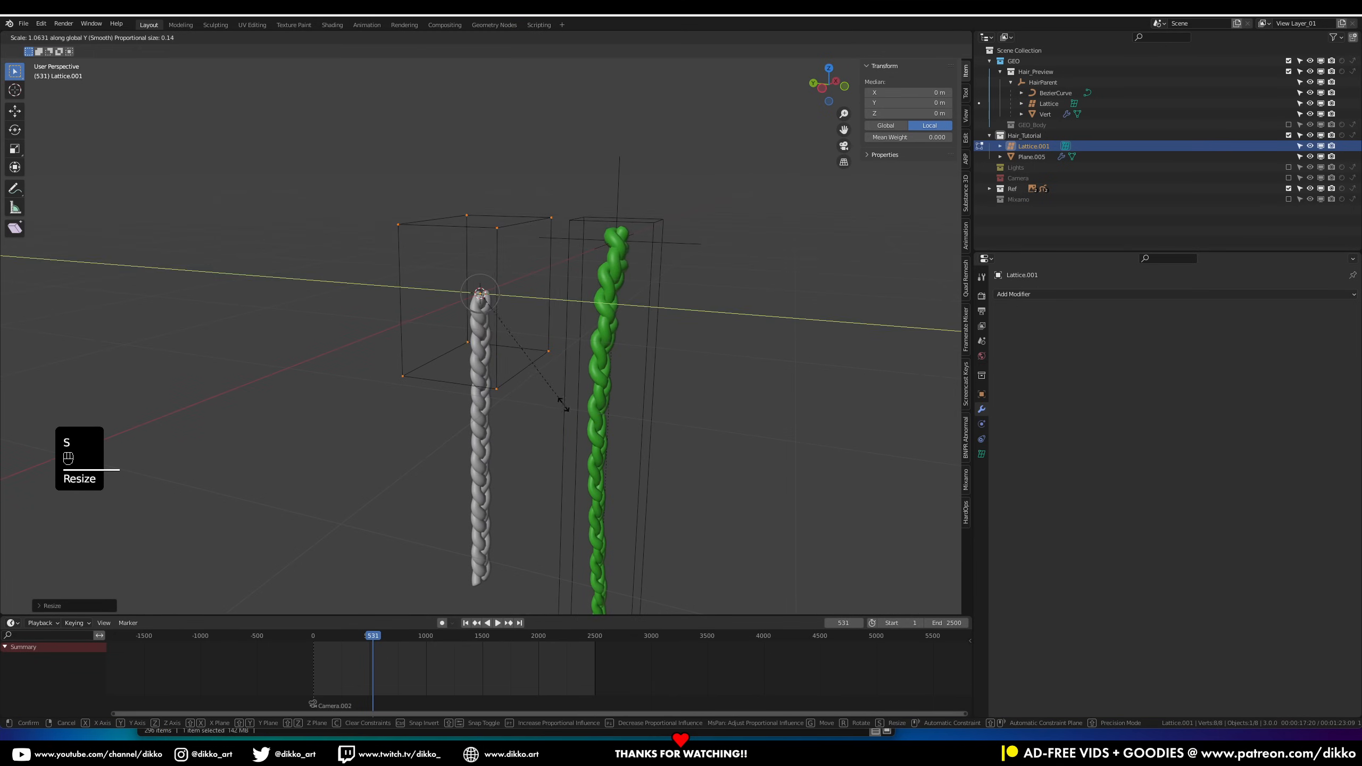
left_click(562, 405)
key("Tab")
middle_click_drag(493, 449, 444, 446)
Move the grey braid's Lattice modifier above Subdivision.001, matching the green braid's order, and save the file
left_click(479, 459)
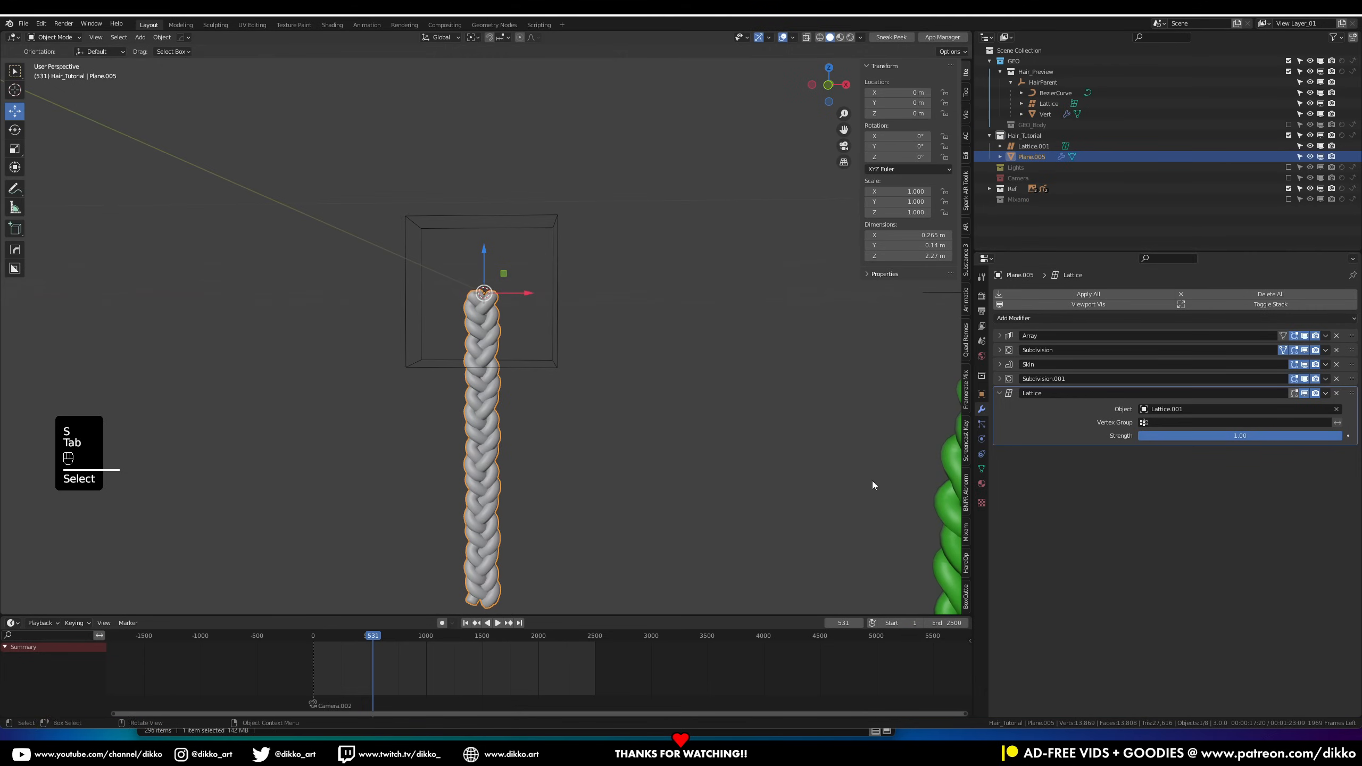
scroll(872, 485, "down", 3)
left_click(774, 462)
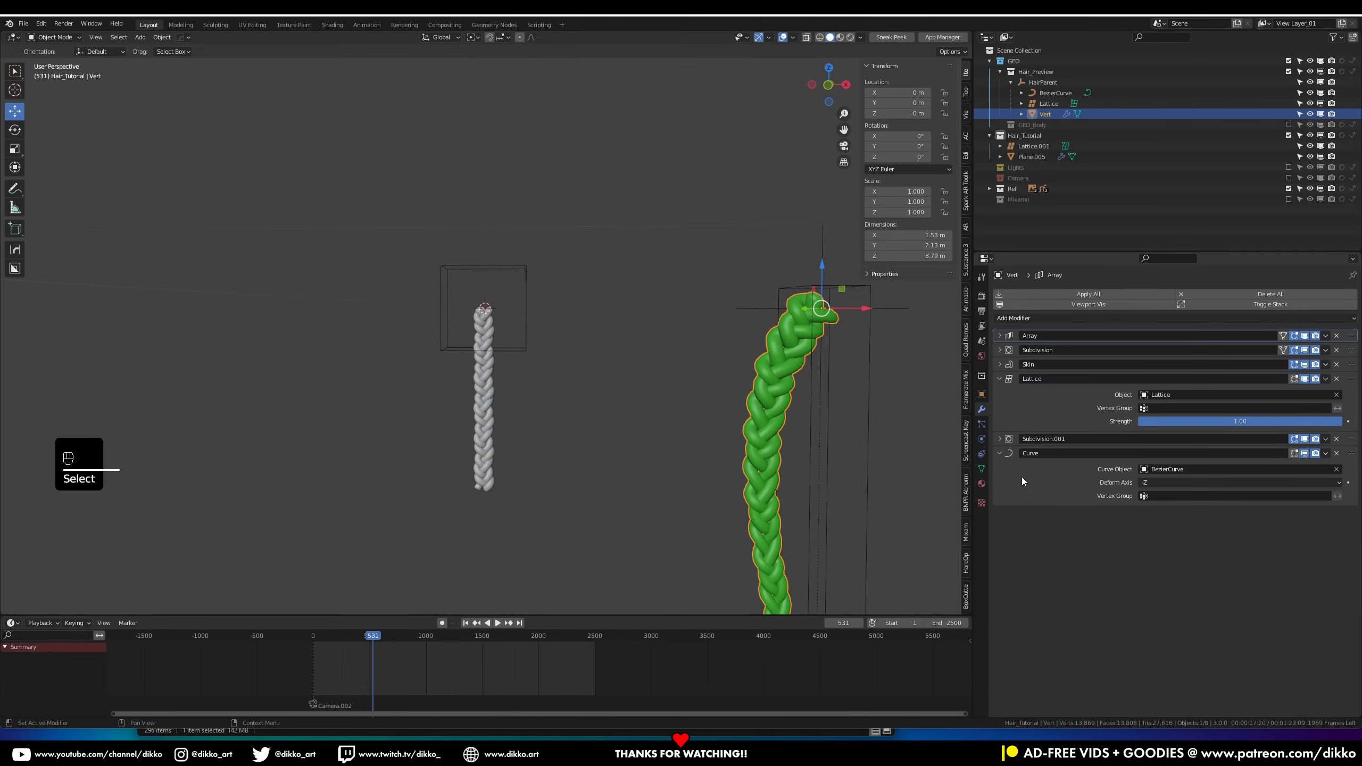
left_click(488, 452)
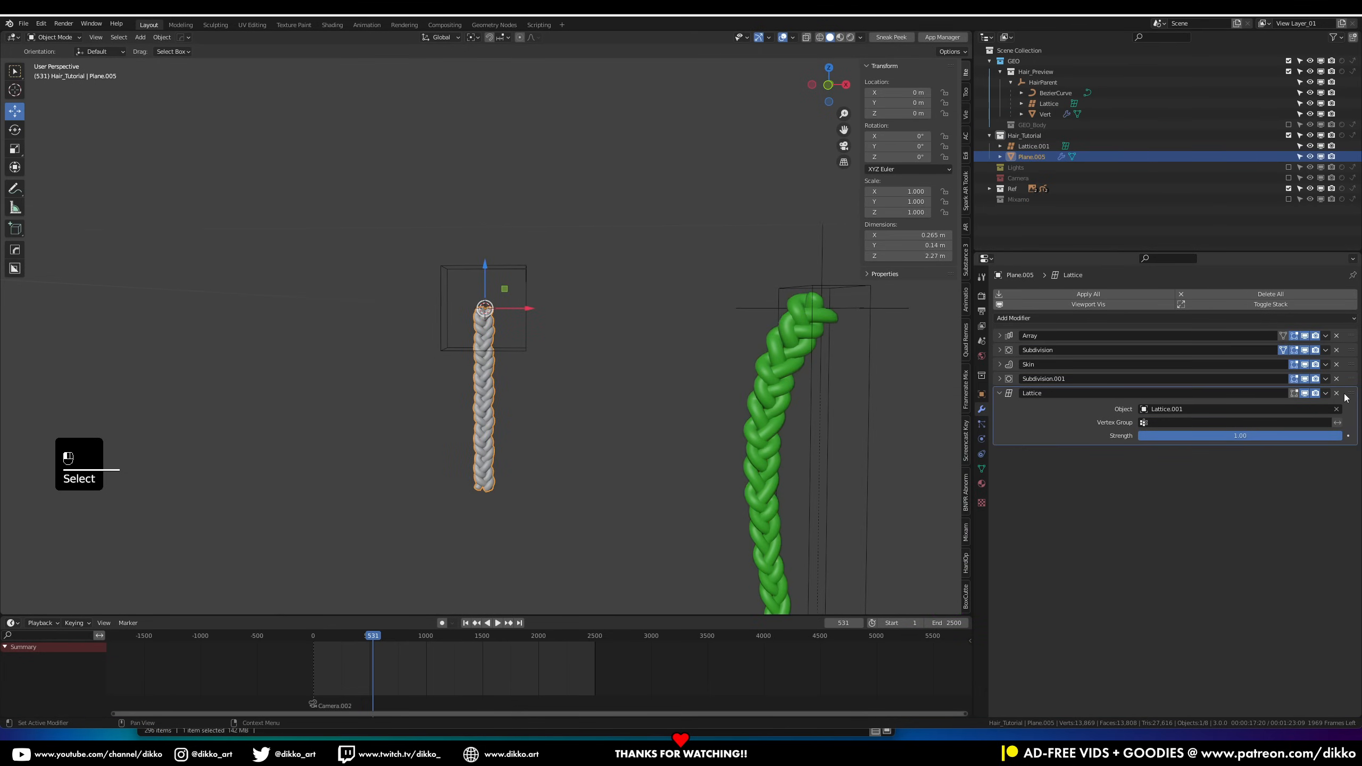
left_click_drag(1347, 396, 1346, 382)
scroll(408, 473, "up", 3)
key("ctrl+s")
Add a Bezier curve at the grey braid's origin
middle_click_drag(538, 437, 593, 375, "shift")
middle_click_drag(492, 441, 597, 397)
middle_click_drag(536, 331, 493, 311)
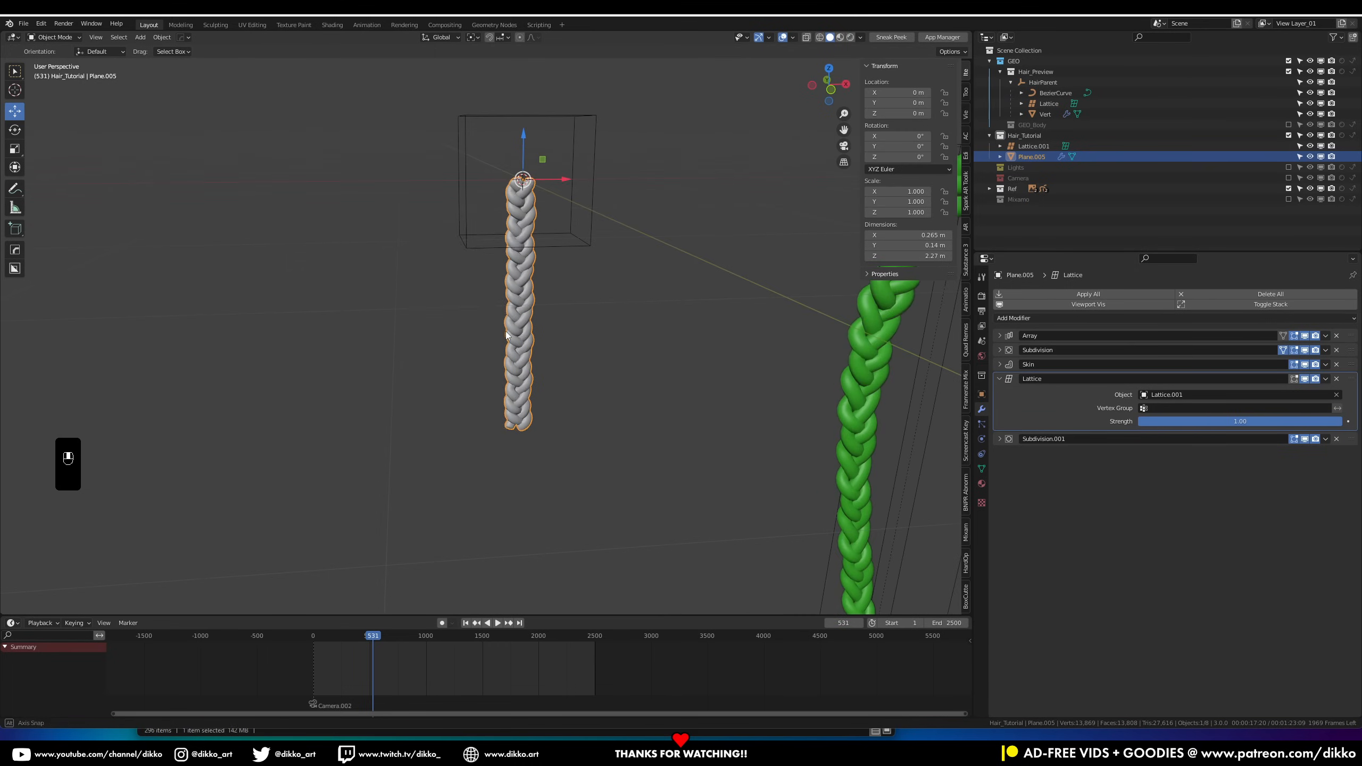
key("shift+a")
mouse_move(480, 305)
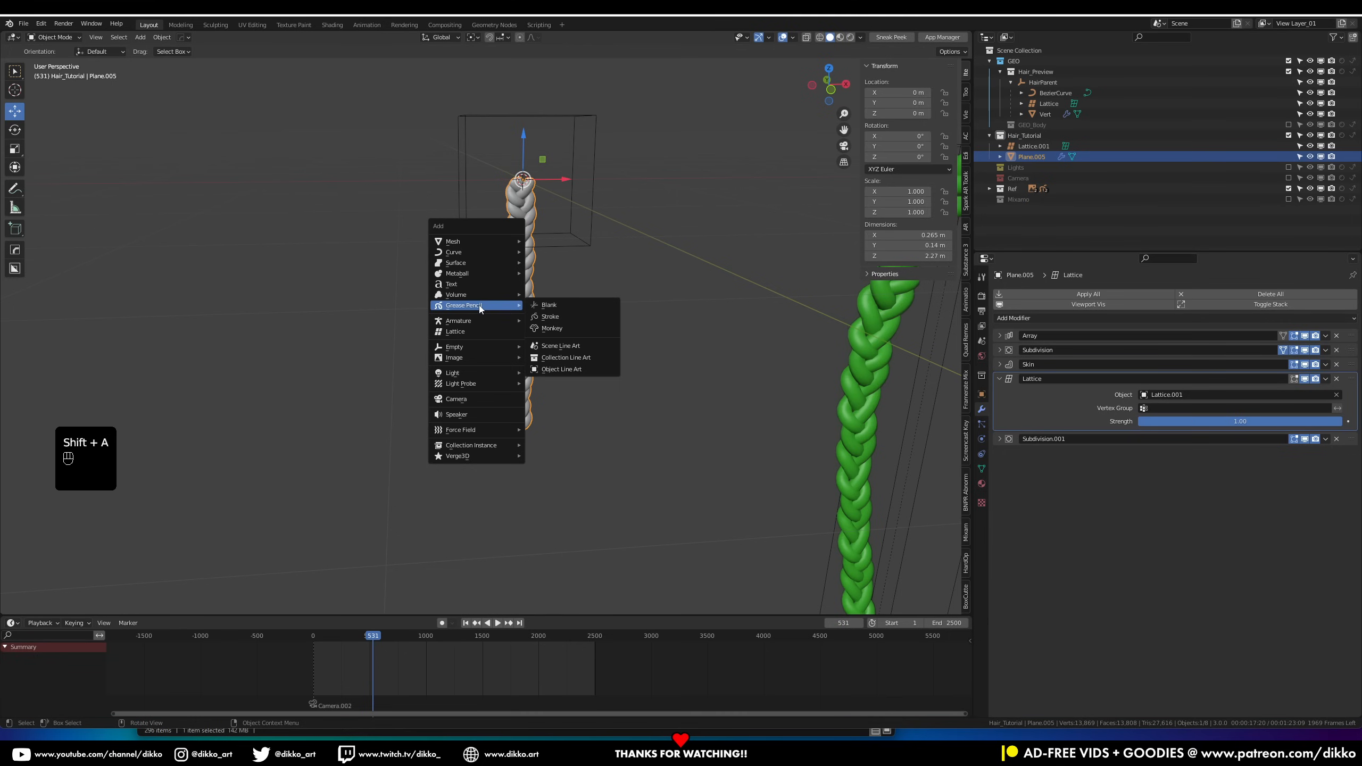
mouse_move(482, 251)
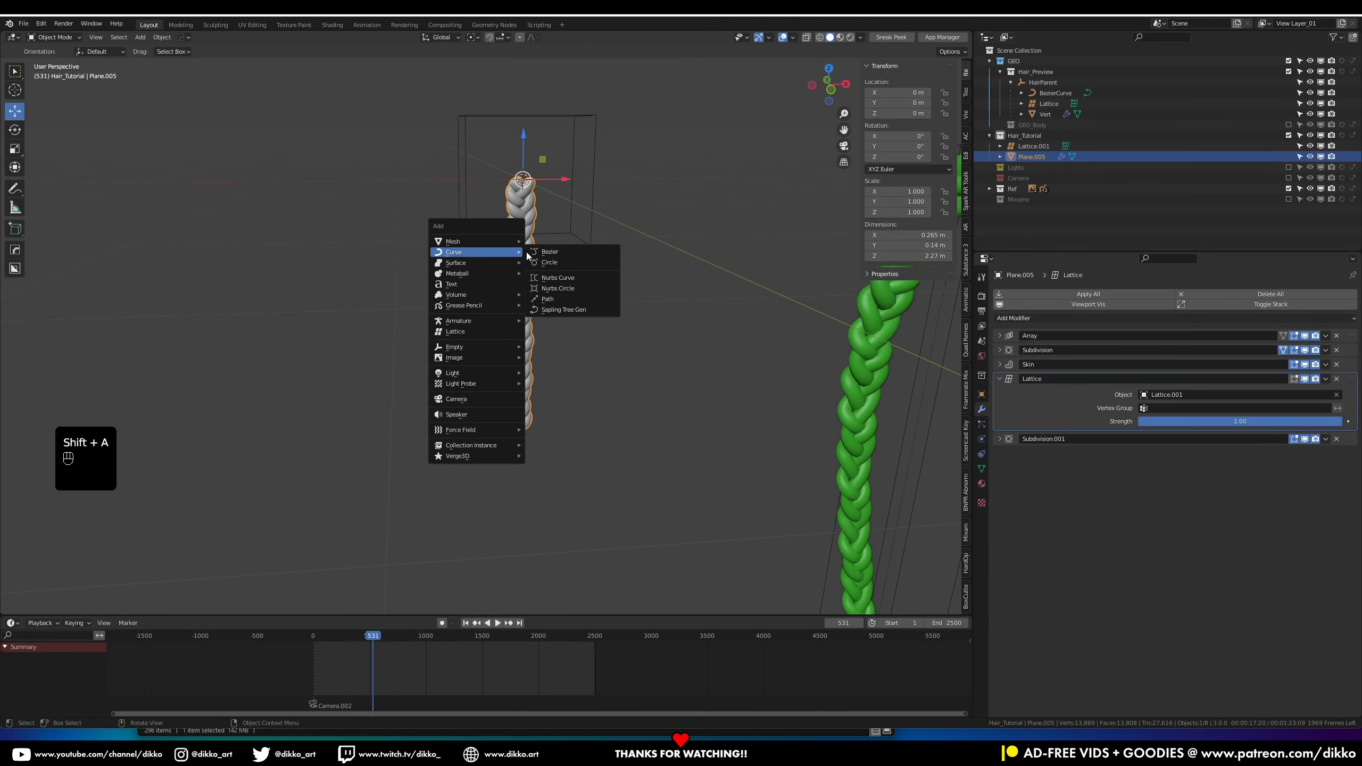
left_click(568, 252)
middle_click_drag(569, 251, 572, 322)
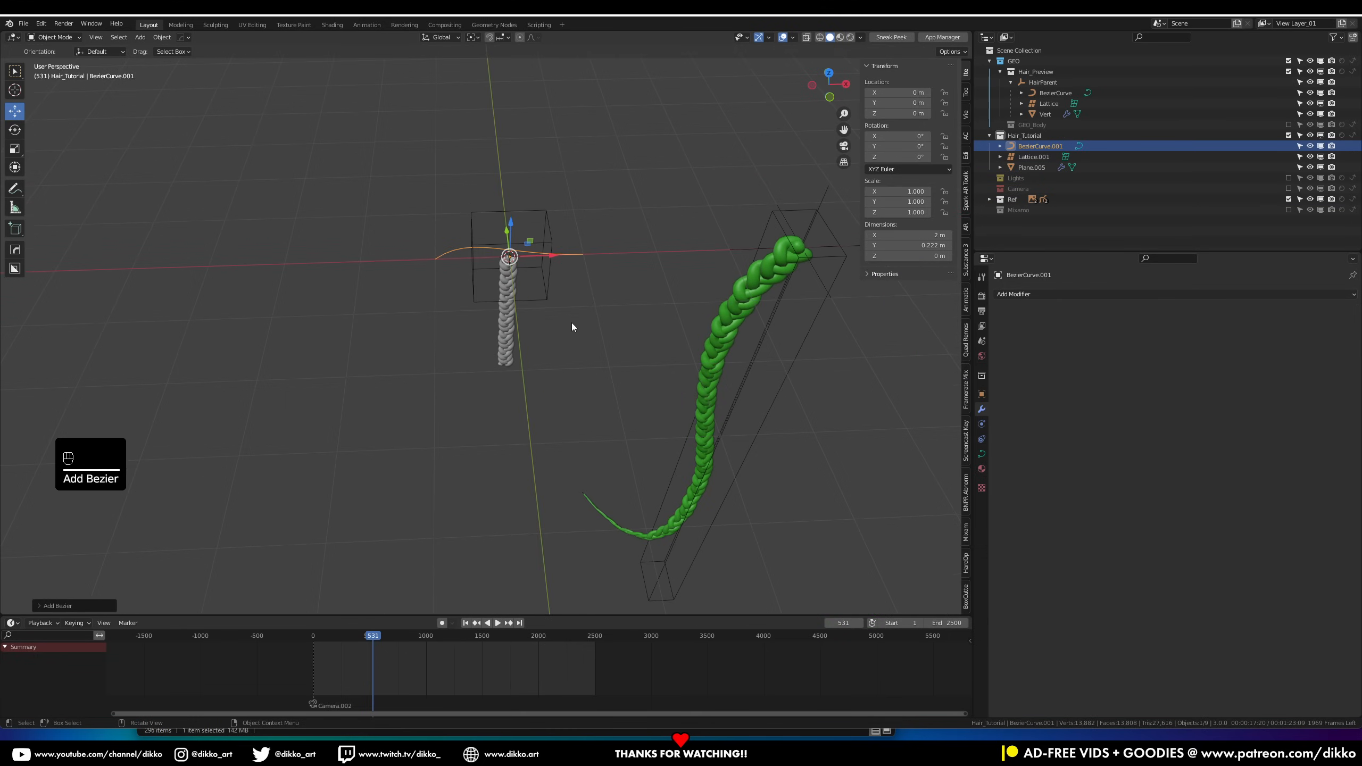
Enlarge the Bezier curve in Edit Mode and rotate it 90 degrees about Y and 90 degrees about Z
key("Tab")
key("s")
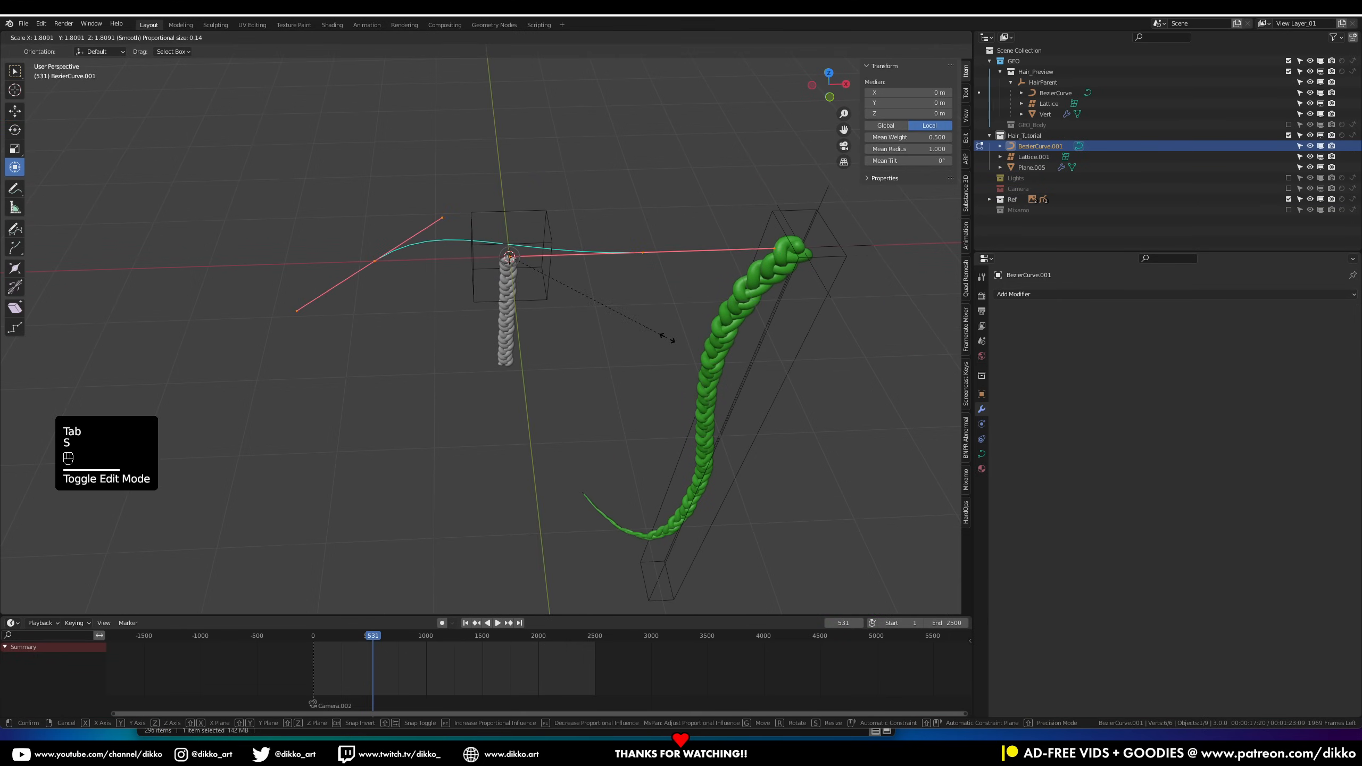
left_click(629, 341)
middle_click_drag(630, 340, 617, 298)
type("ry90")
left_click(614, 300)
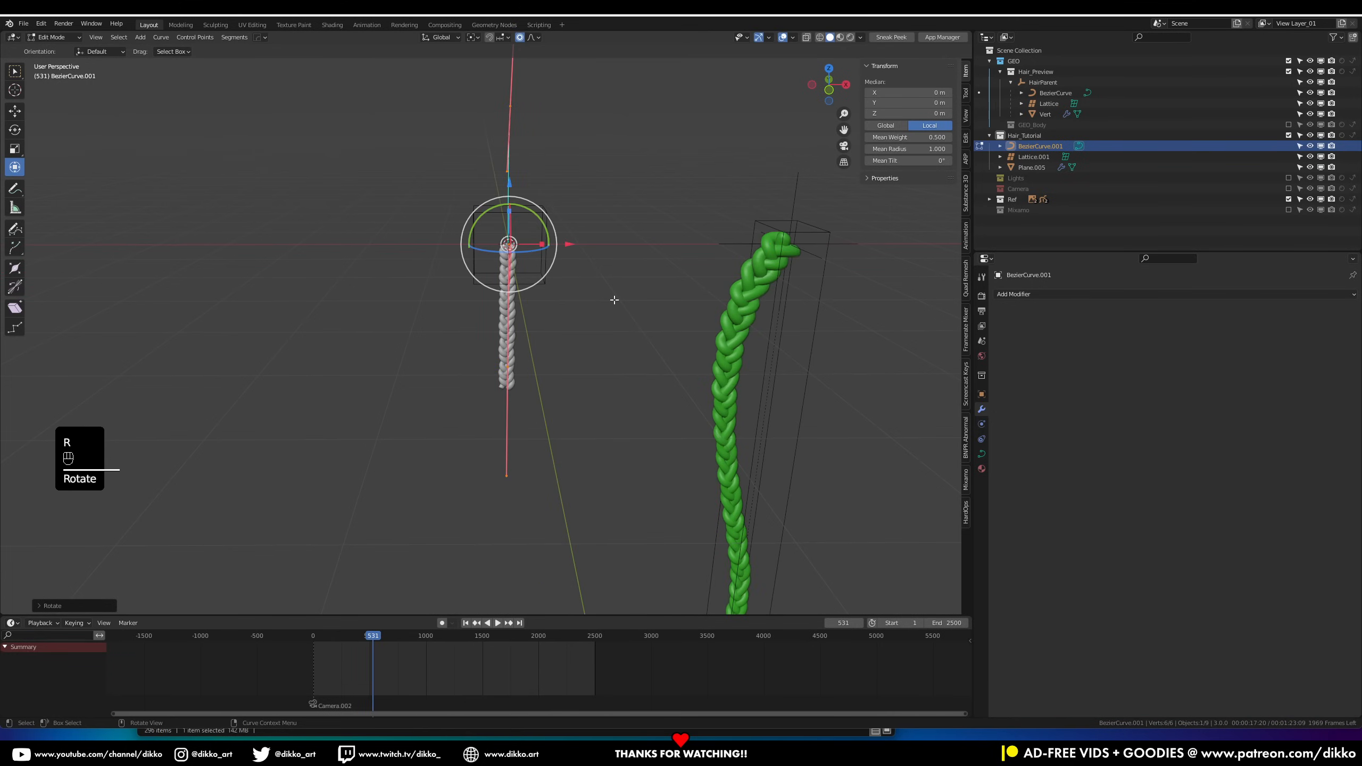
type("rz90")
left_click(556, 303)
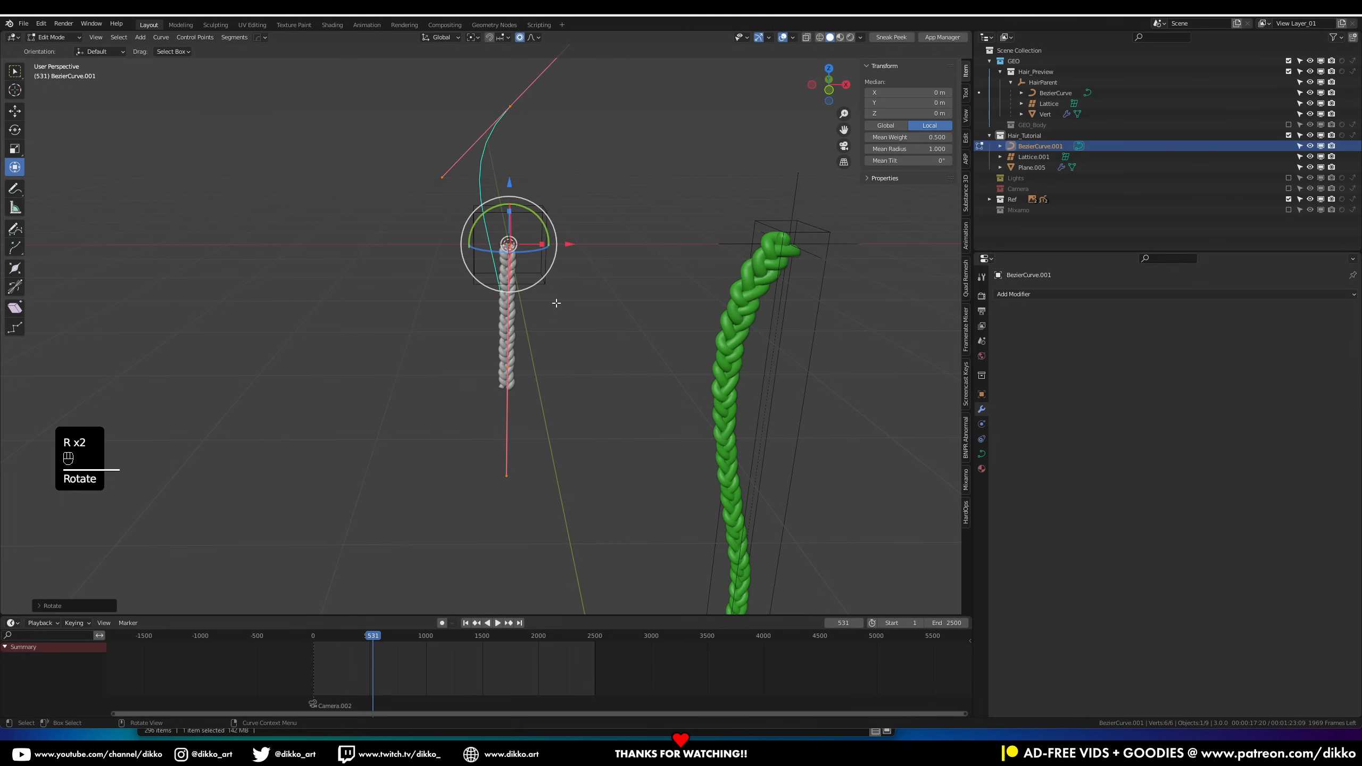
Lower the curve about 1.88 m, then enlarge and lower it further so it hangs from the braid's top end
key("g")
key("z")
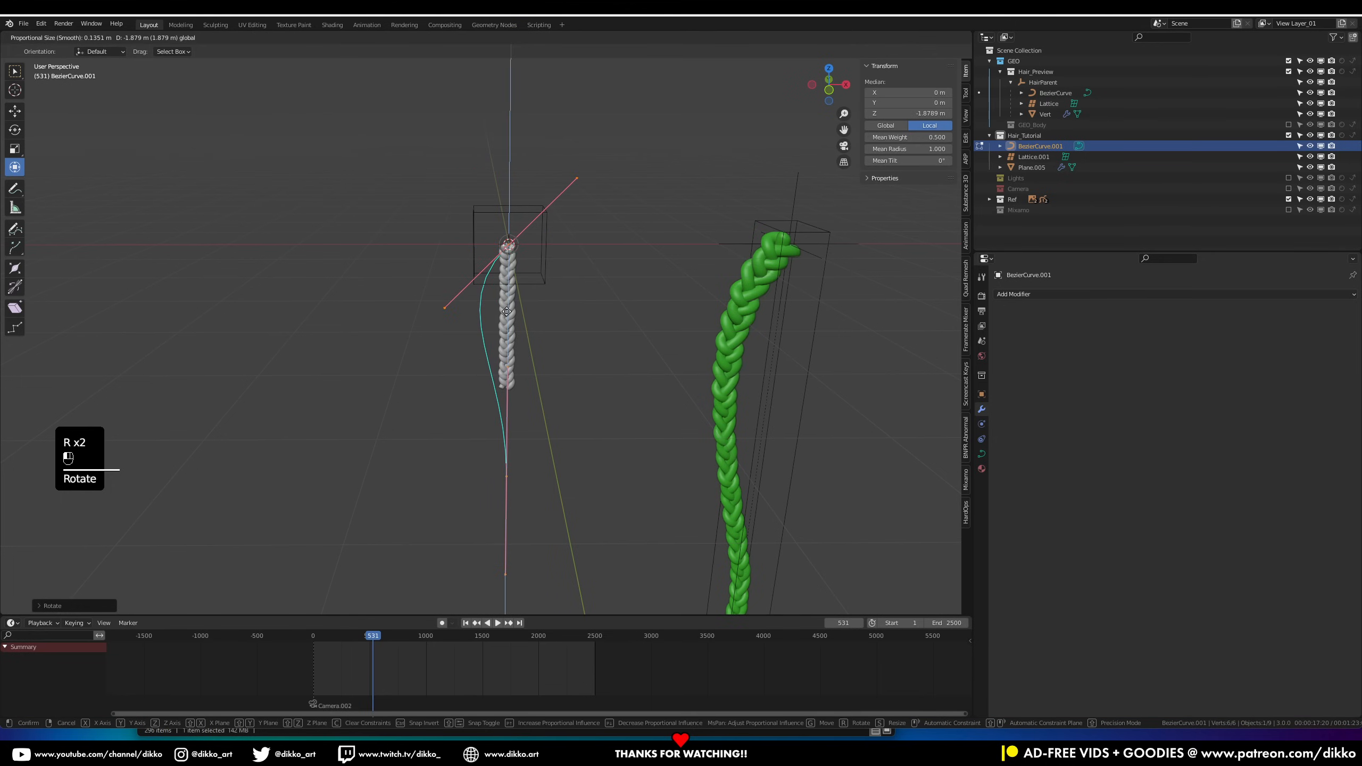
left_click(506, 371)
key("s")
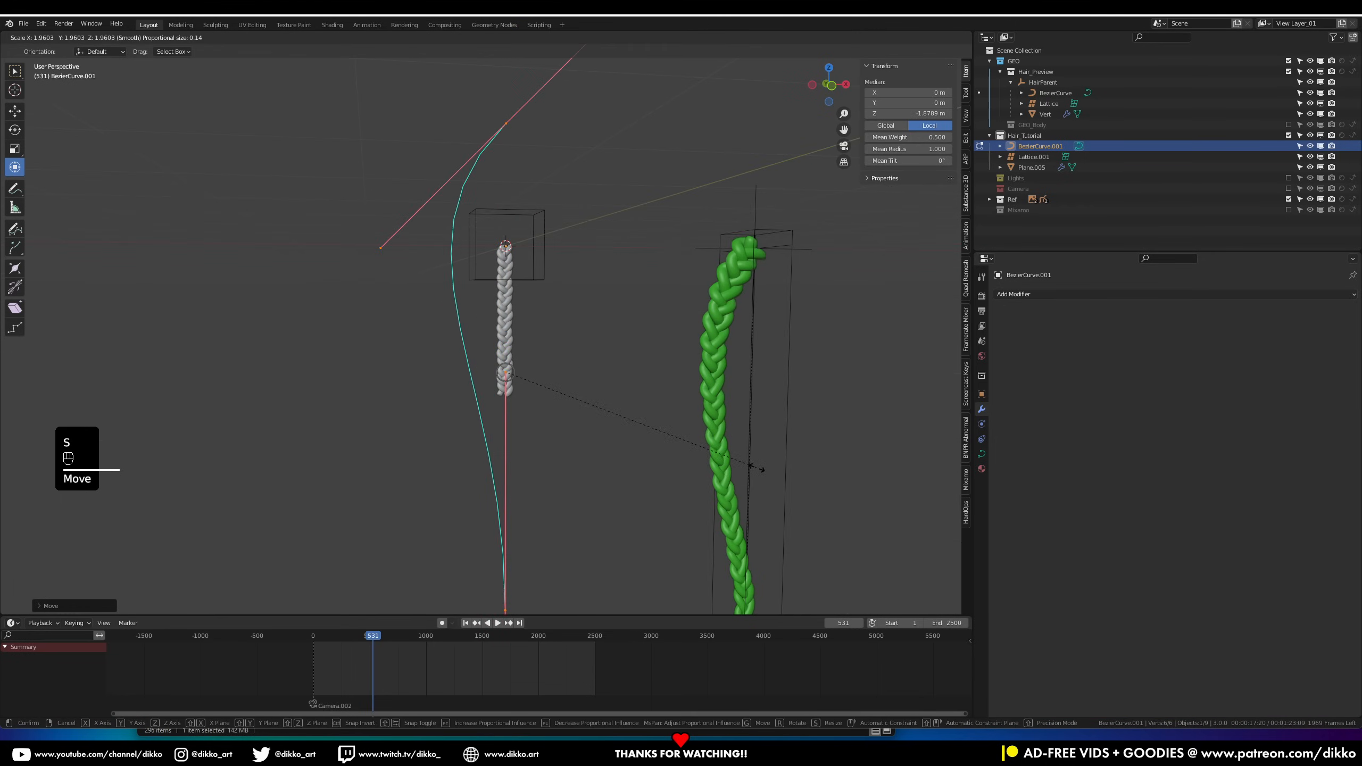
left_click(756, 469)
left_click_drag(507, 316, 517, 437)
scroll(464, 389, "down", 2)
mouse_move(455, 380)
middle_mouse_down()
mouse_move(572, 406)
mouse_move(452, 393)
middle_mouse_up()
key("Tab")
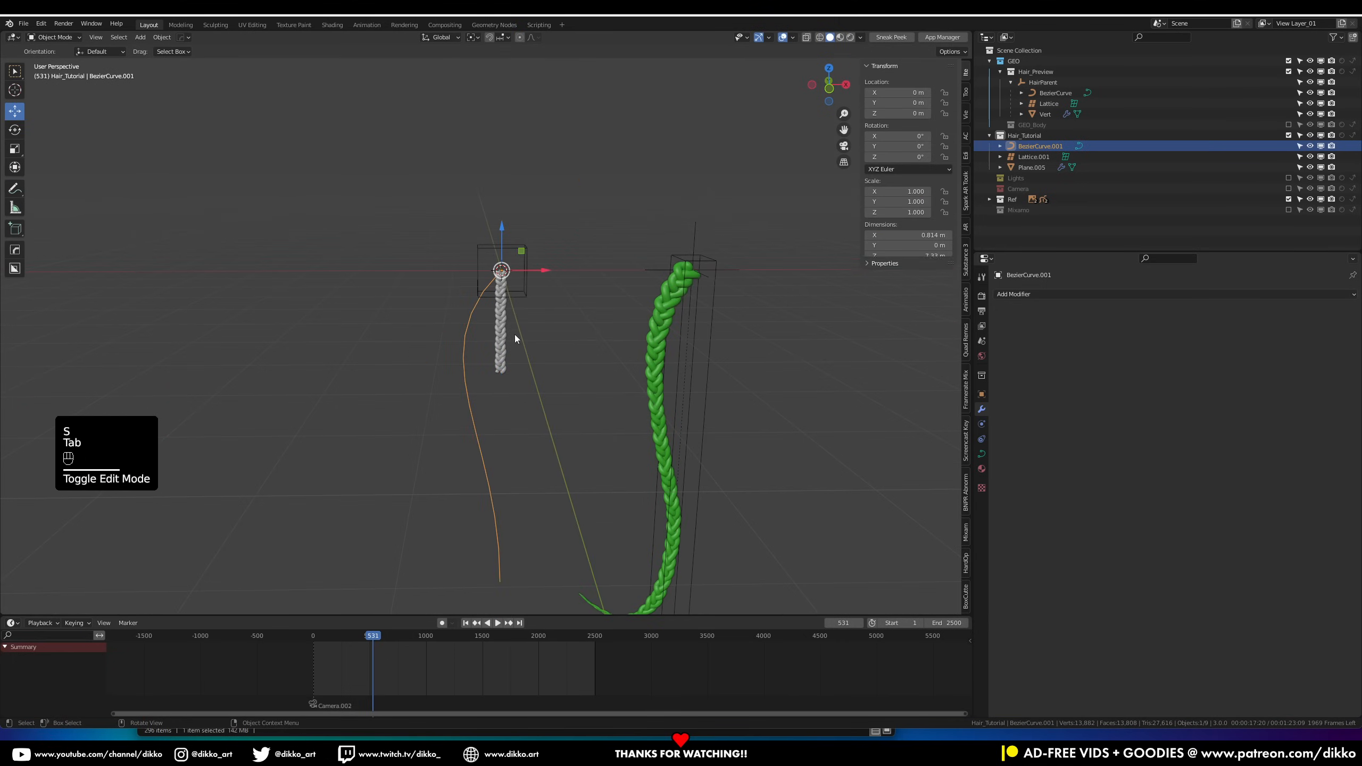
Save the file and add a Curve modifier to the grey braid with BezierCurve.001 as its curve object
left_click(509, 327)
key("ctrl+s")
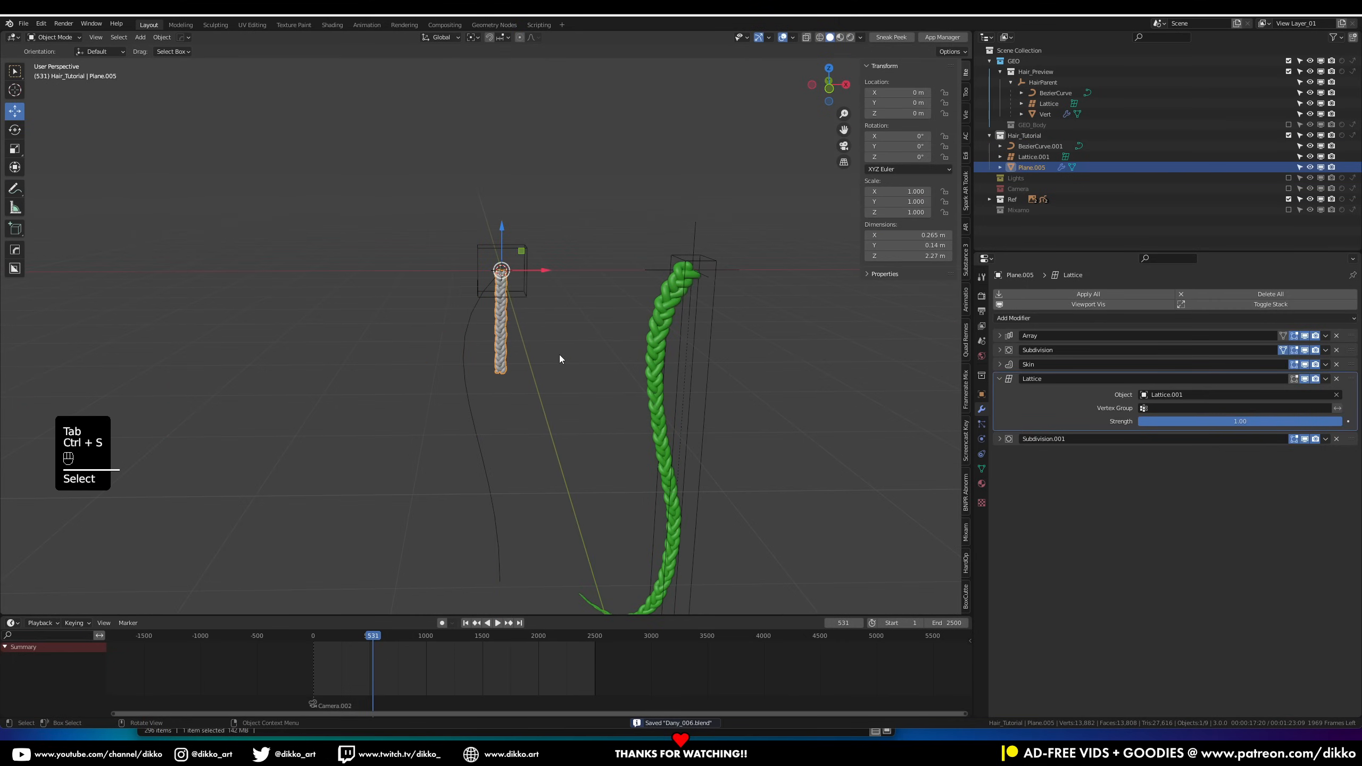
left_click(999, 379)
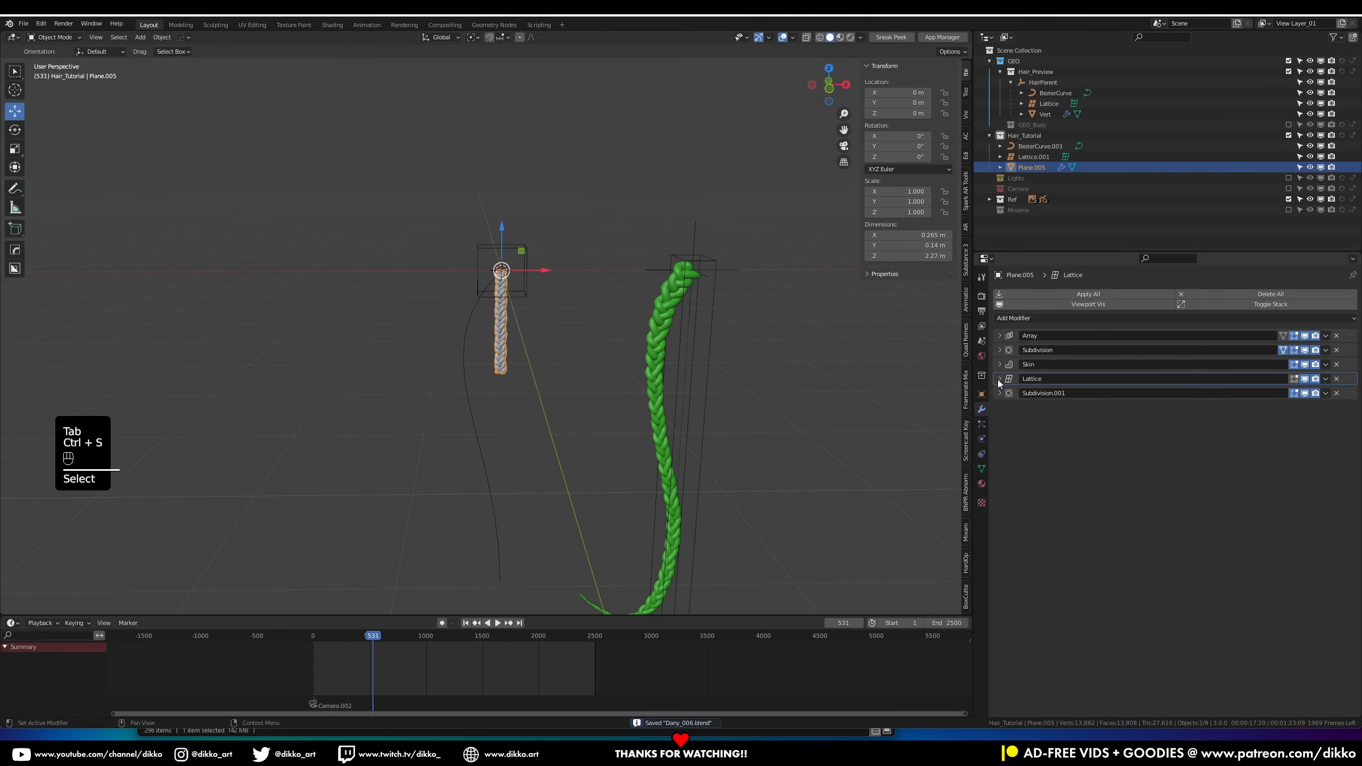
left_click(713, 374)
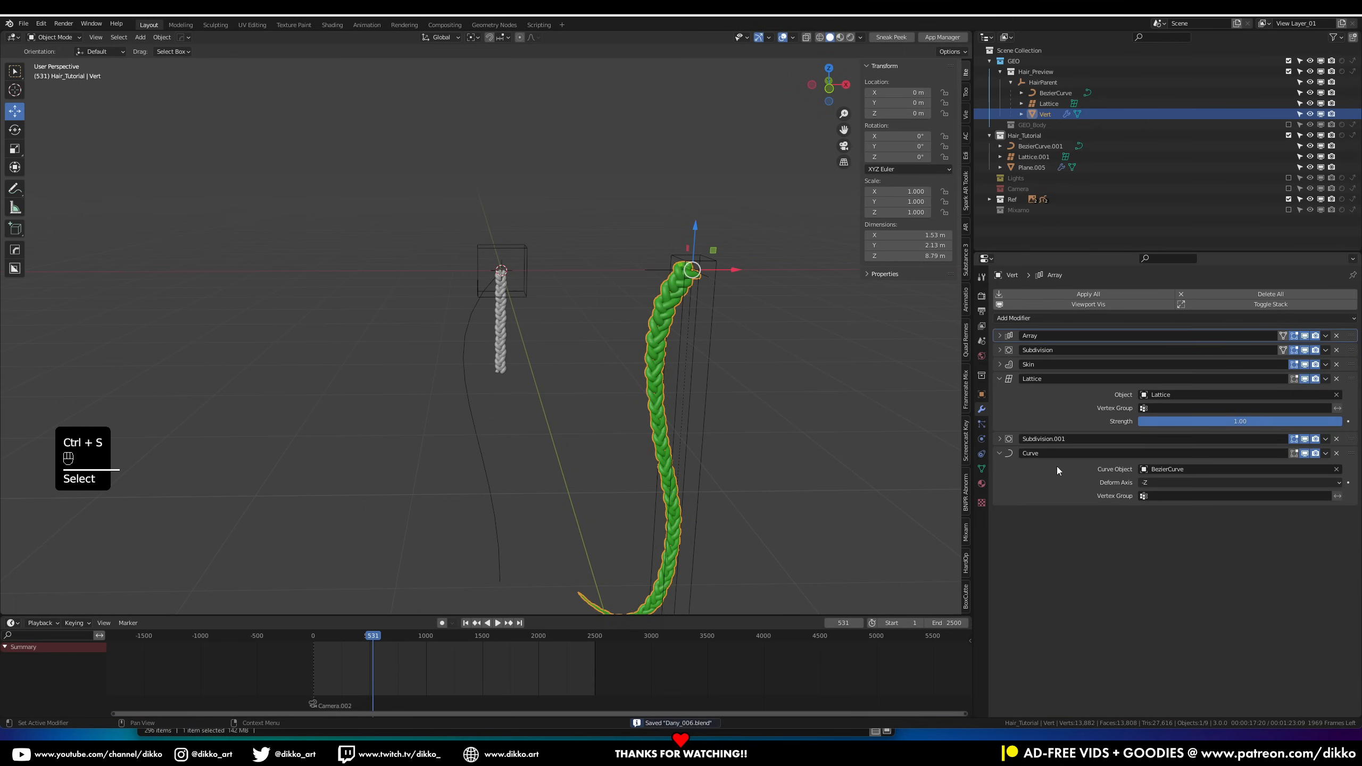
left_click(503, 360)
left_click(1036, 318)
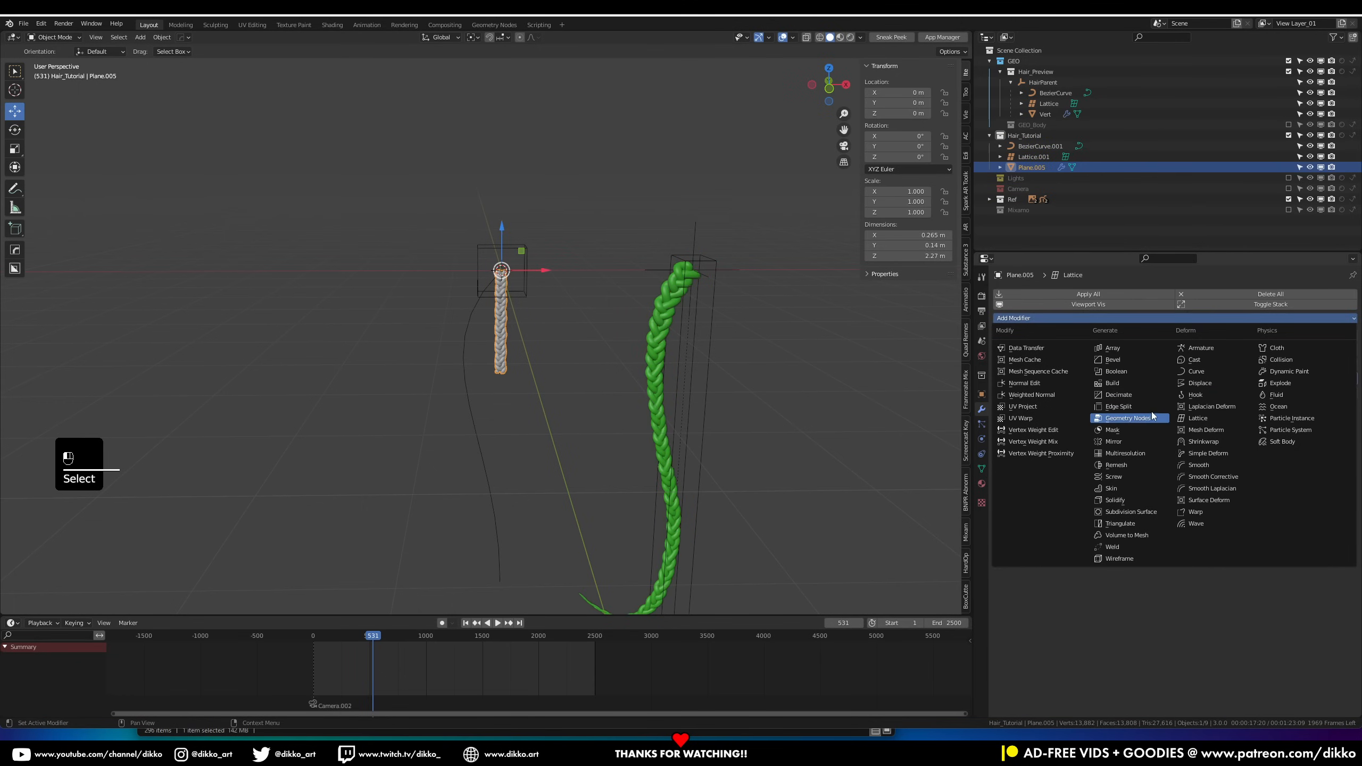
left_click(1206, 376)
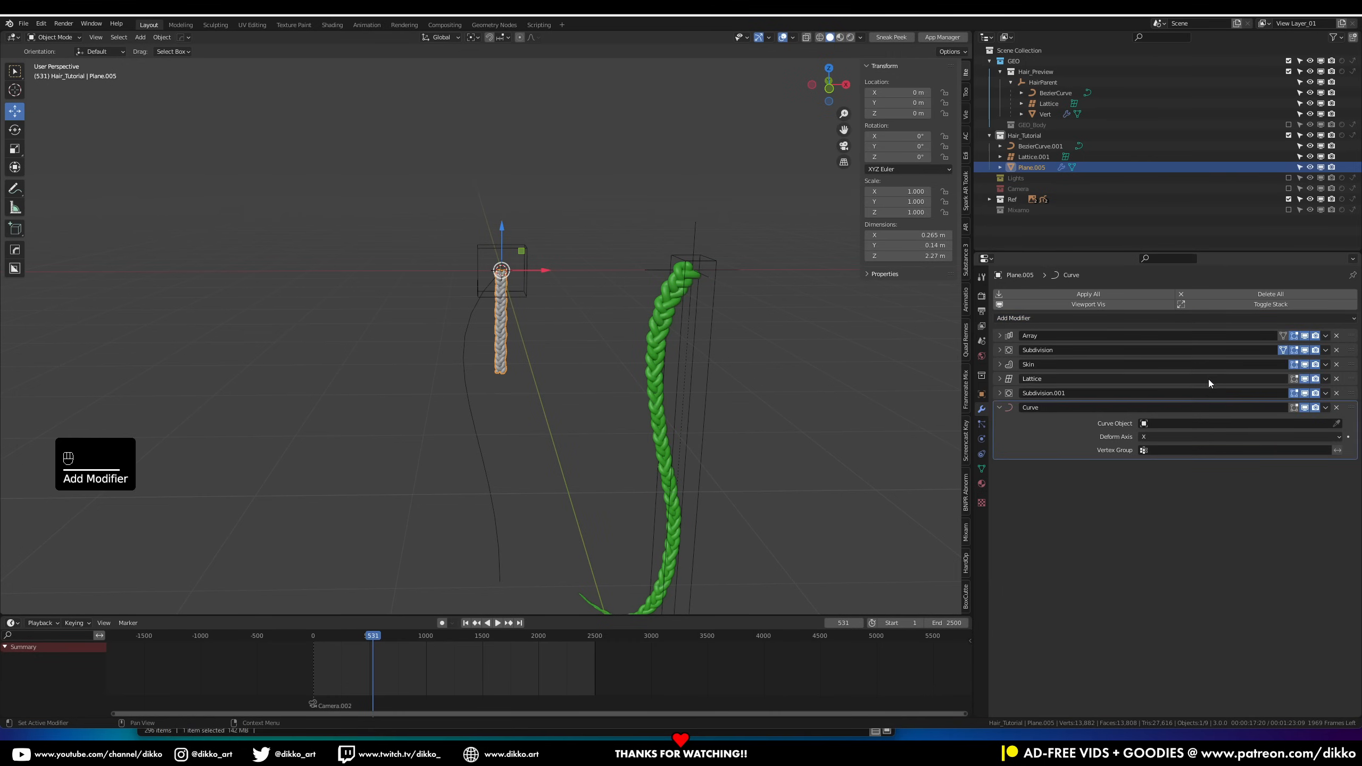
left_click(1336, 423)
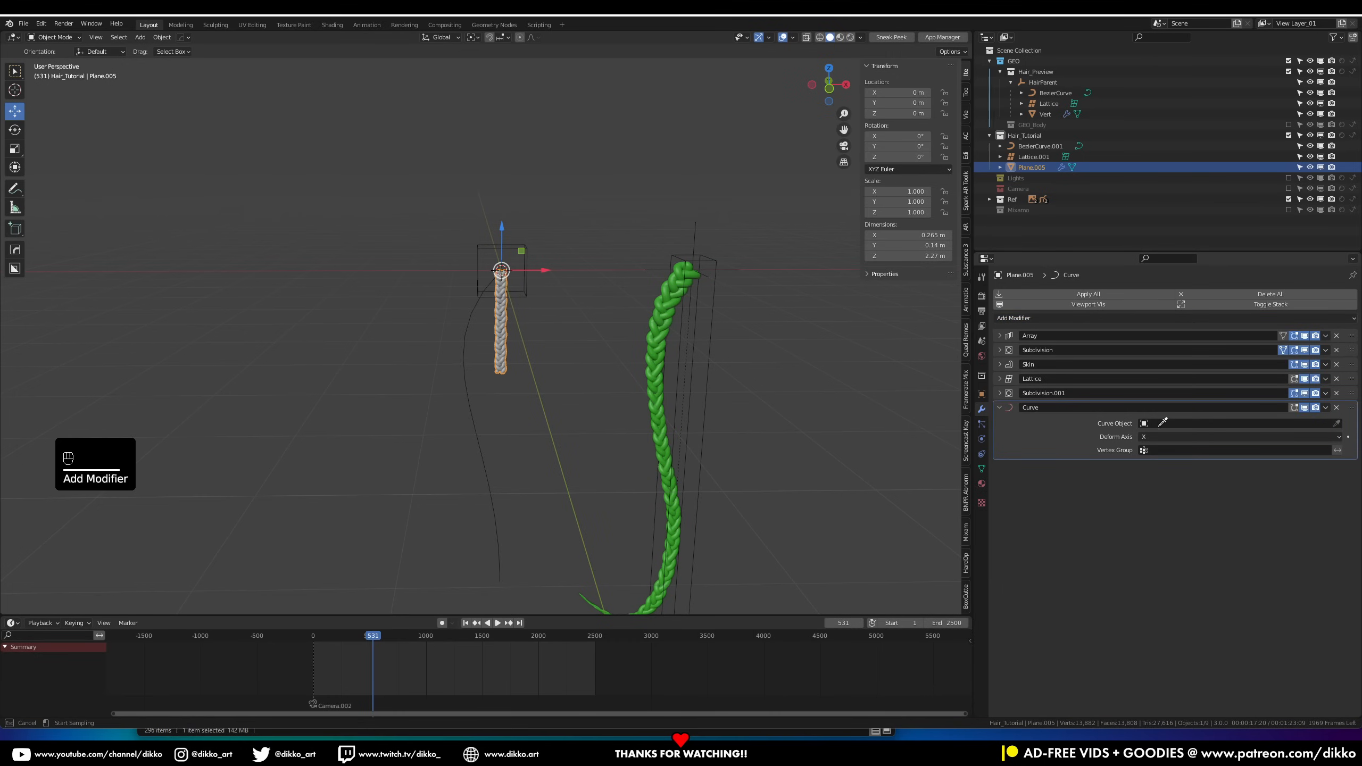
left_click(490, 464)
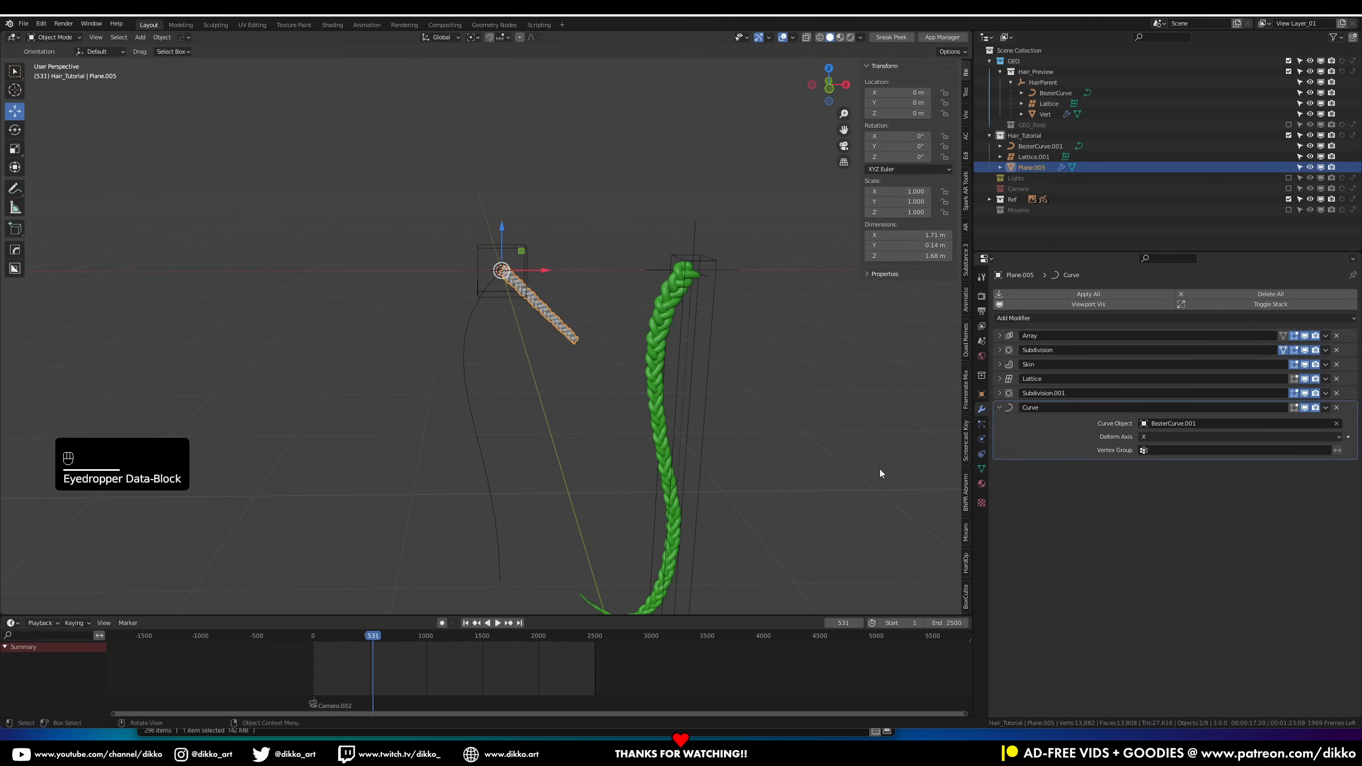
Set the Curve modifier's deform axis to -Z
left_click(1162, 436)
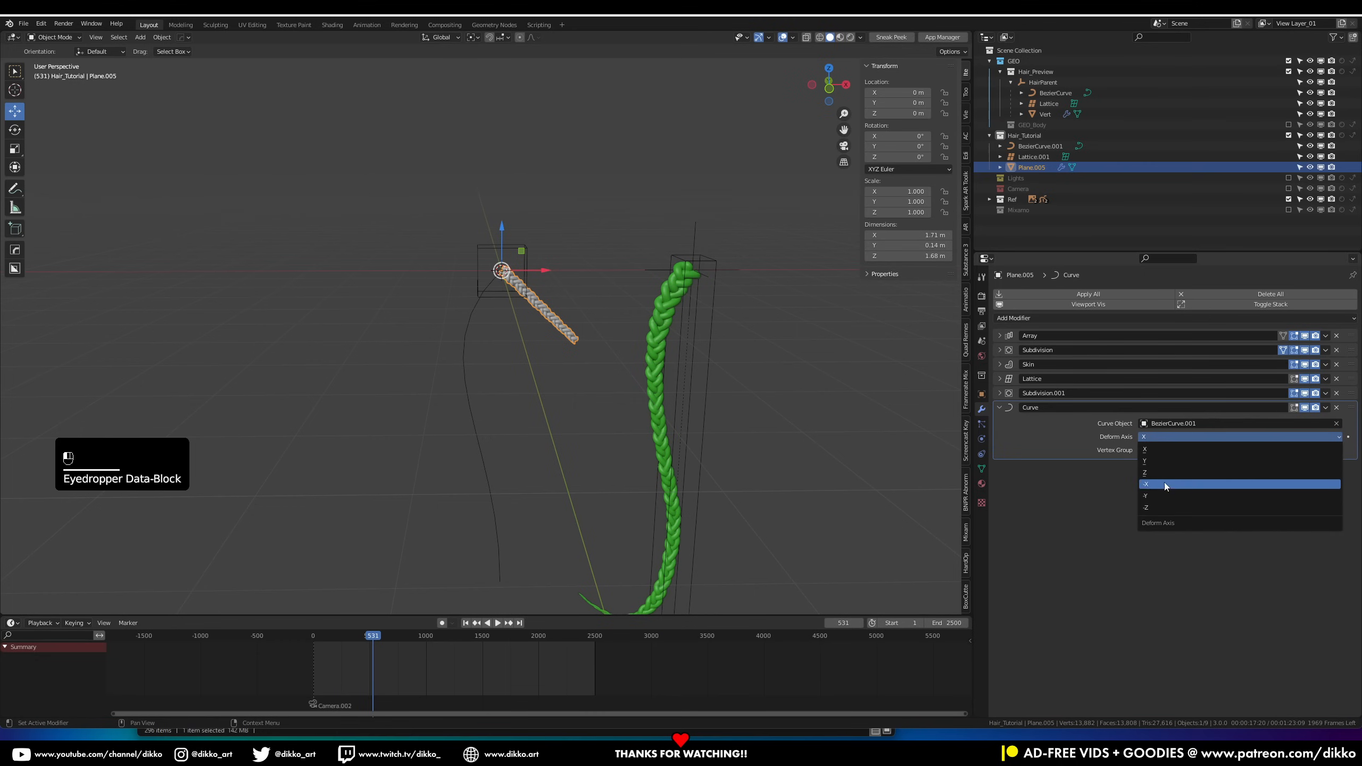
left_click(1162, 505)
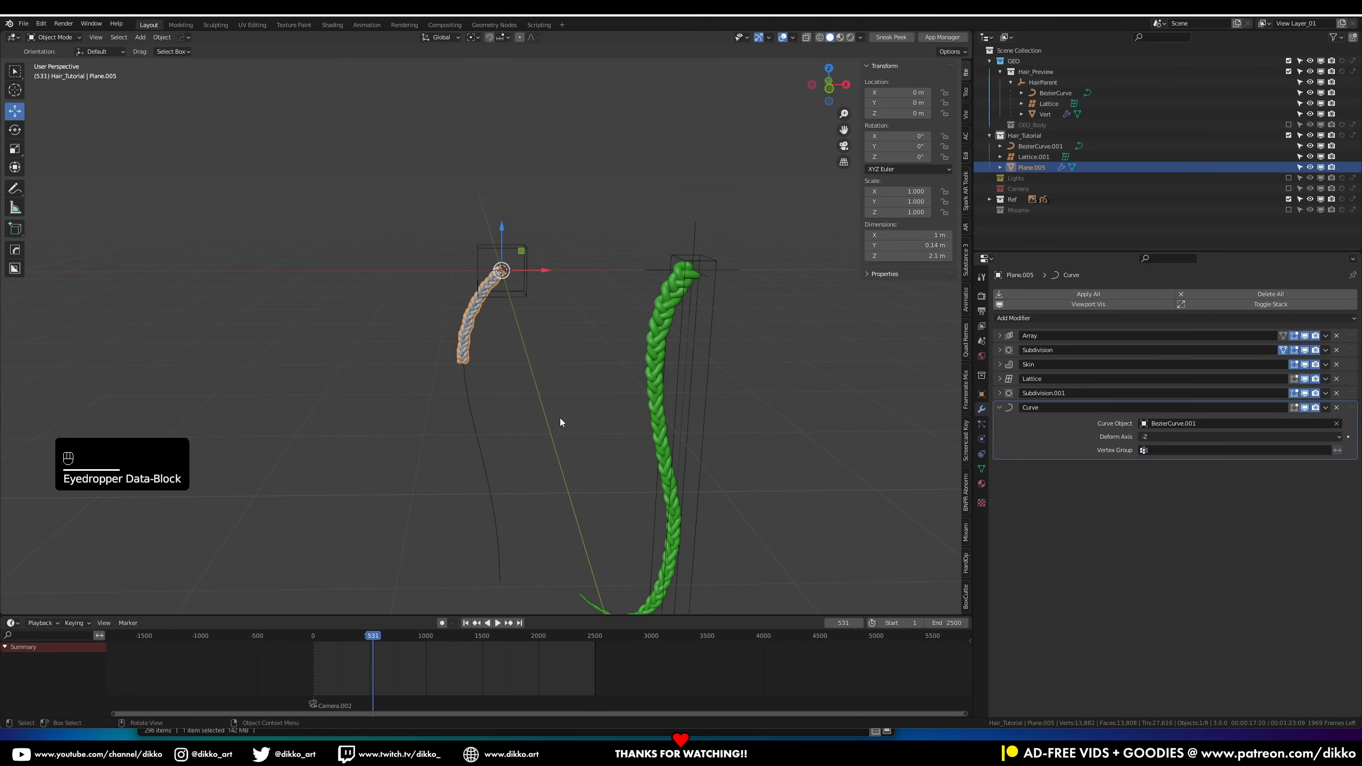
scroll(449, 352, "up", 4)
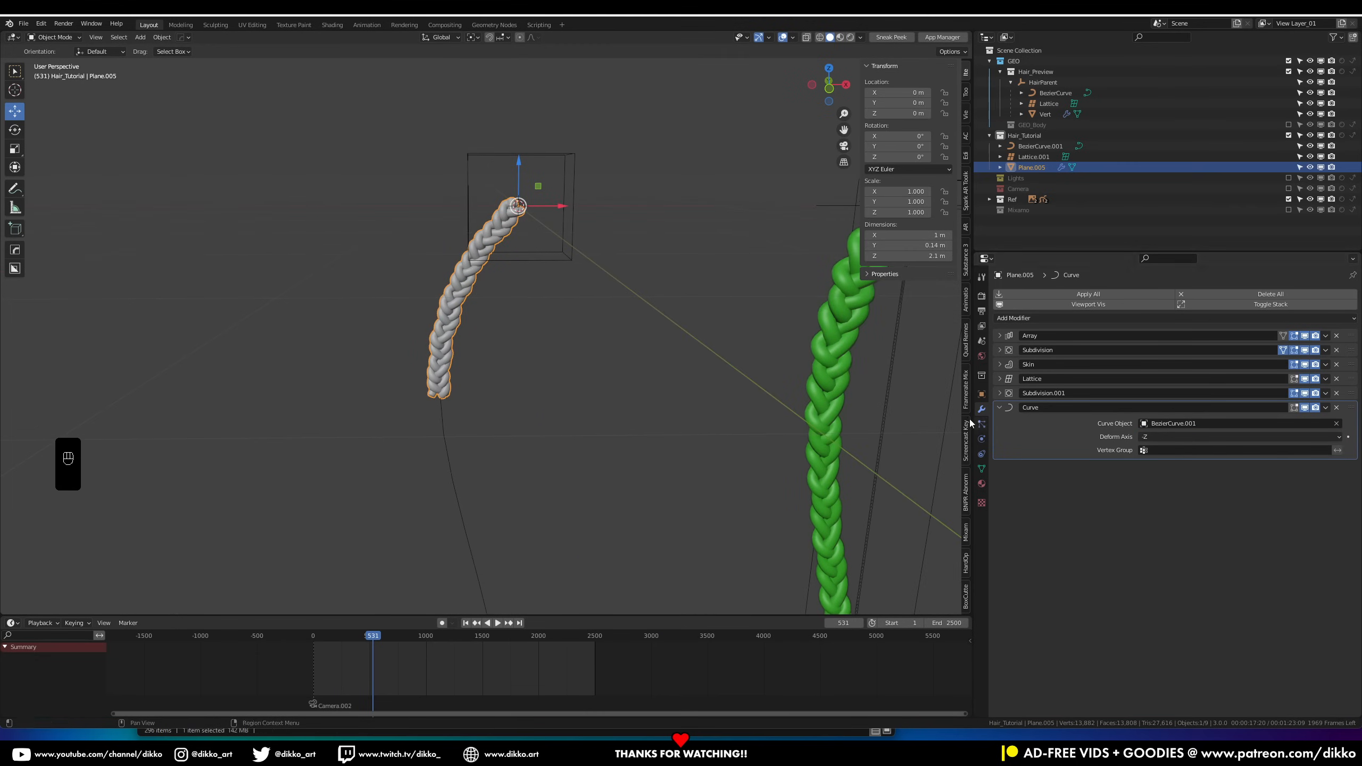
Try enlarging the radius of BezierCurve.001's control points to about 14.7 with the Radius tool in Edit Mode
key("shift")
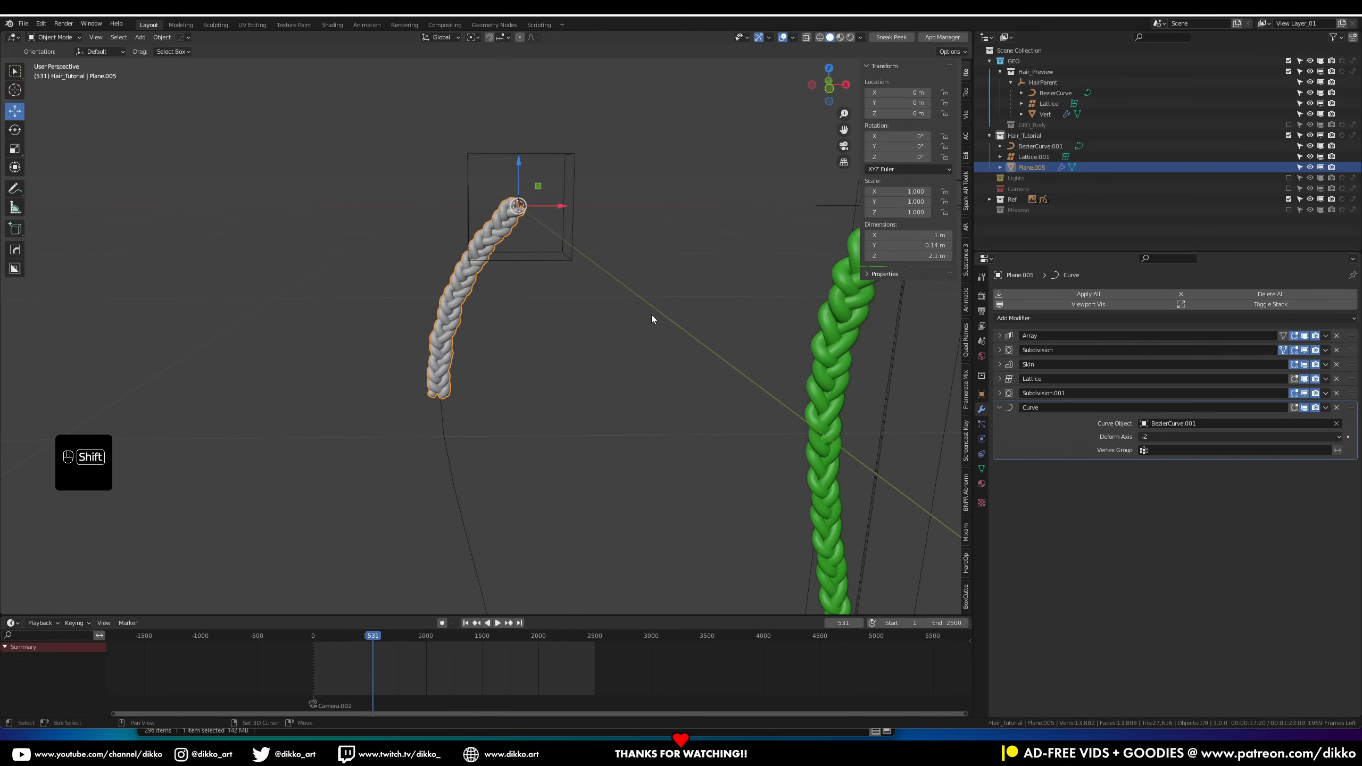
left_click(444, 433)
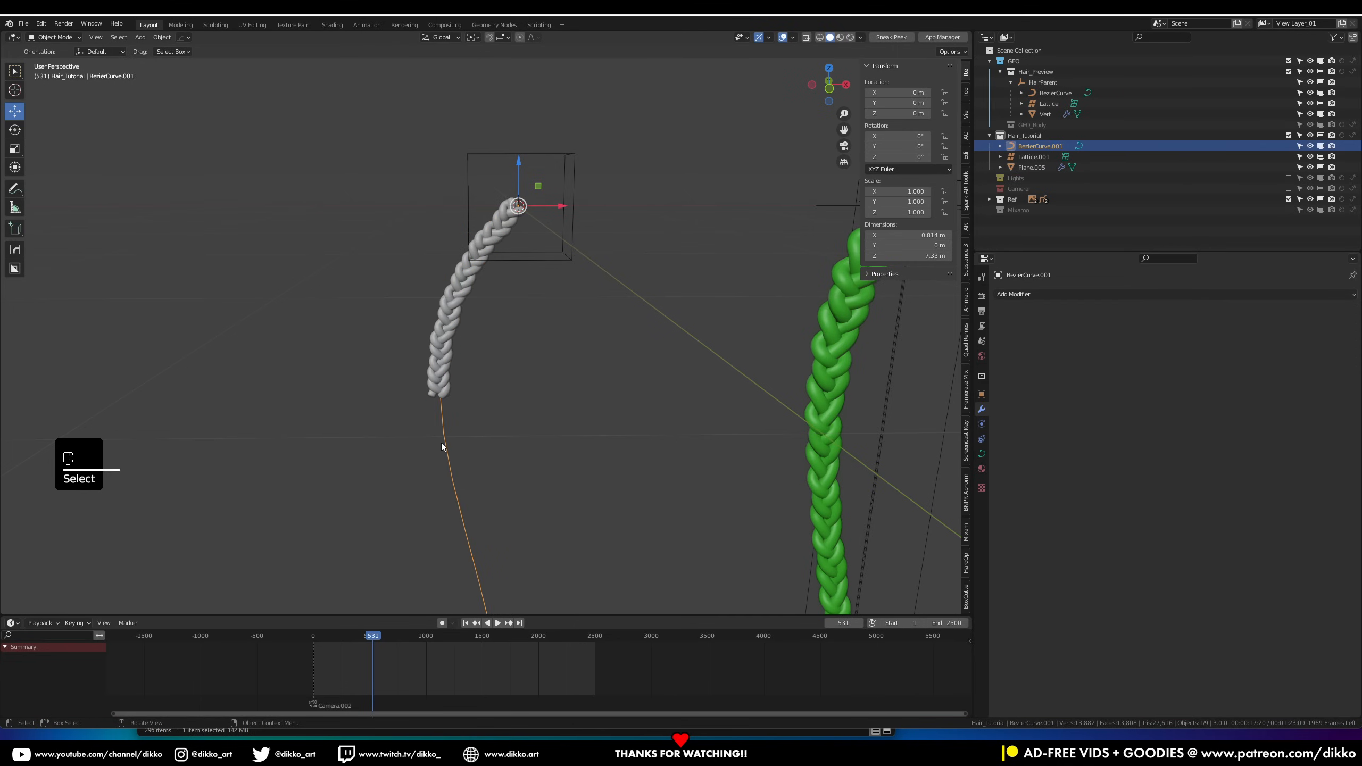
key("Tab")
key("ctrl")
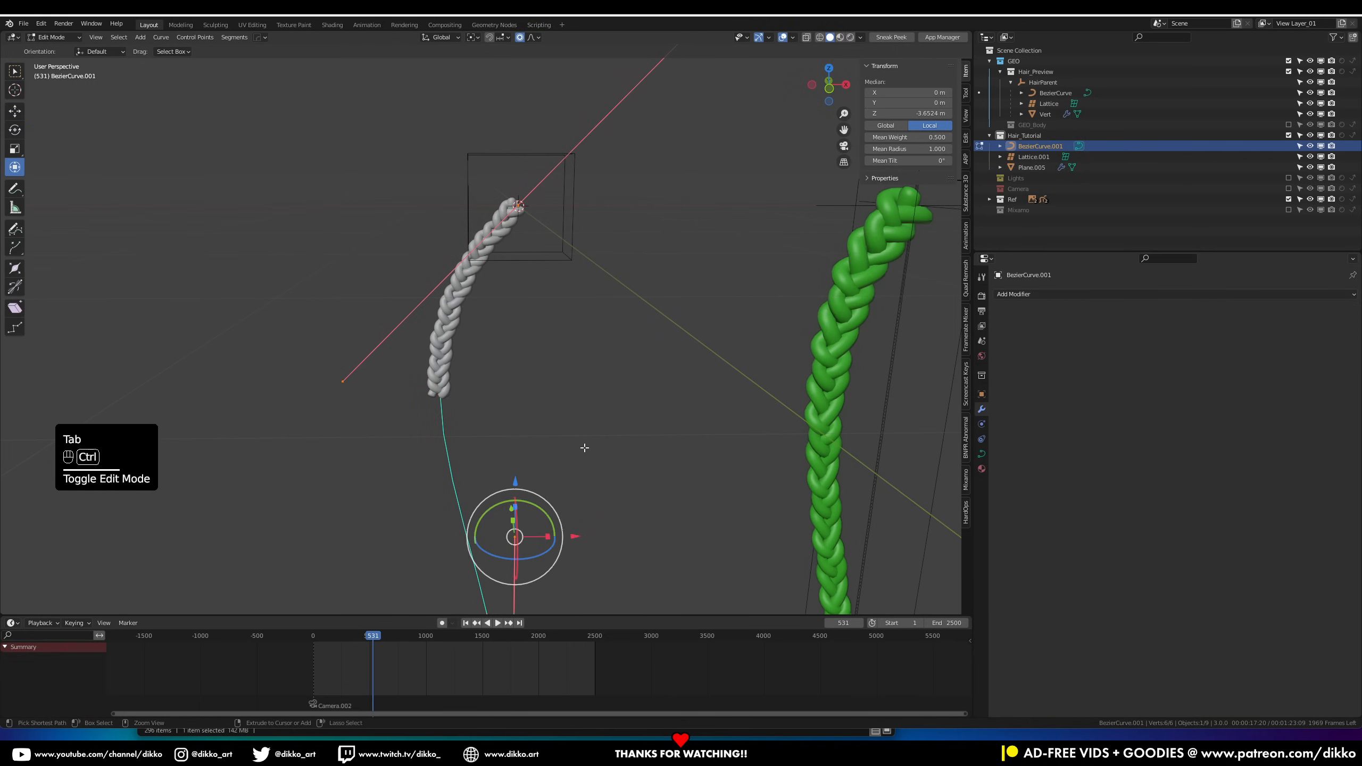
key("ctrl+a")
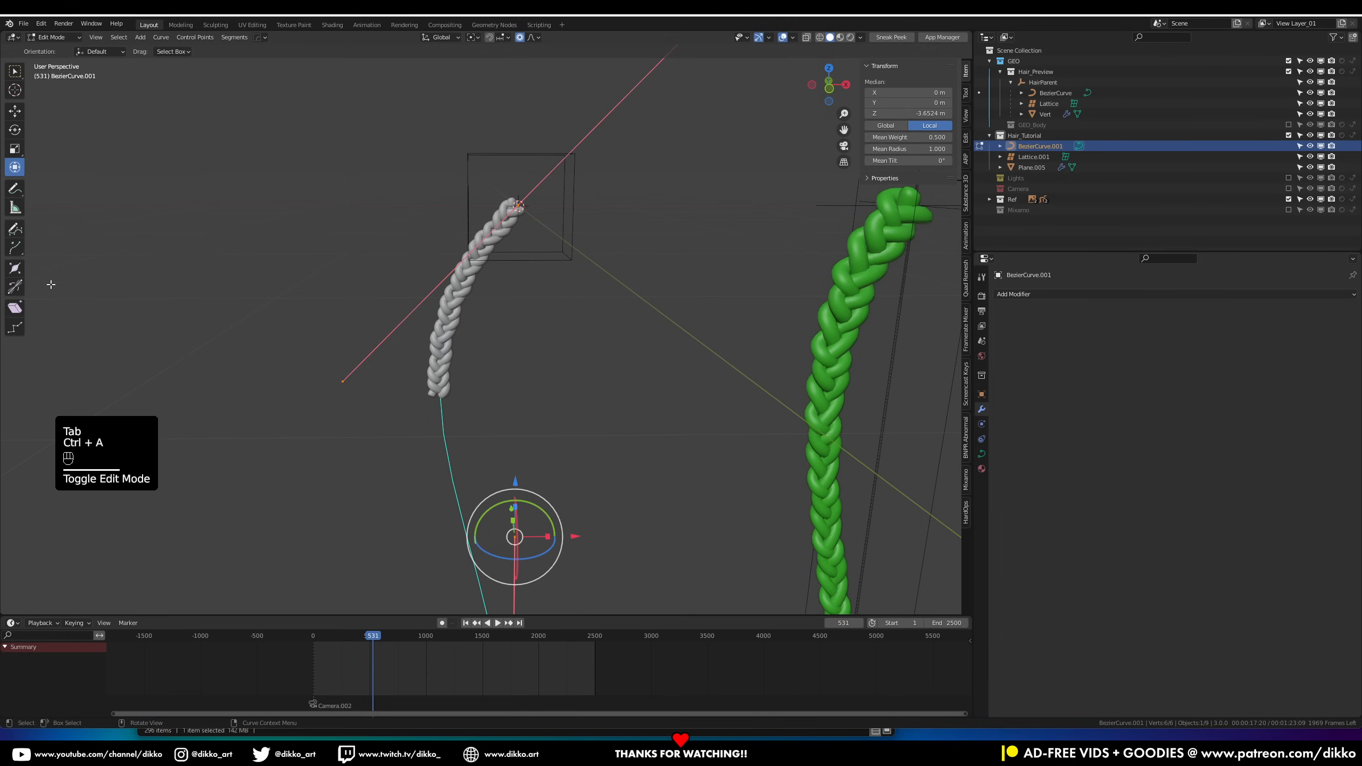
left_click(17, 272)
left_click_drag(516, 528, 731, 546)
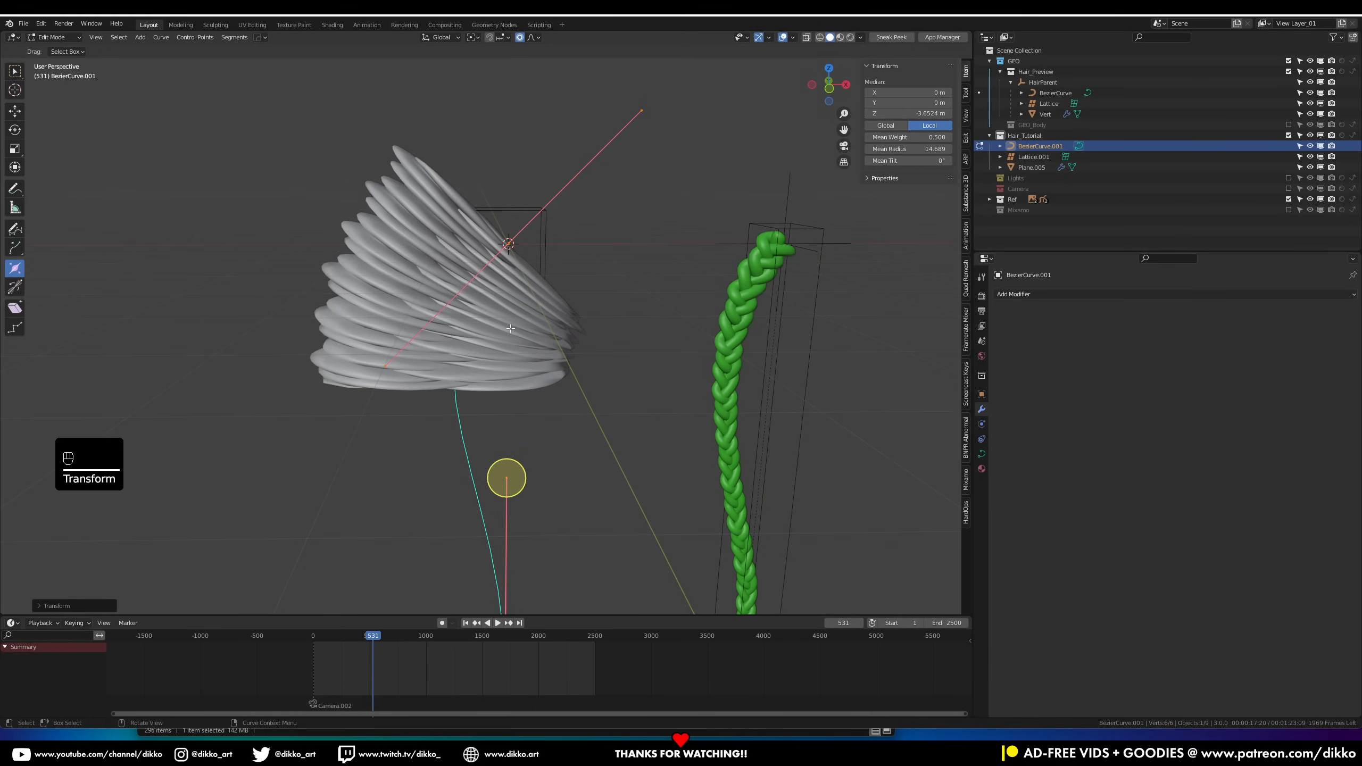
Reduce the curve points' radius to about 1.3, then undo all the radius changes and leave Edit Mode
key("Tab")
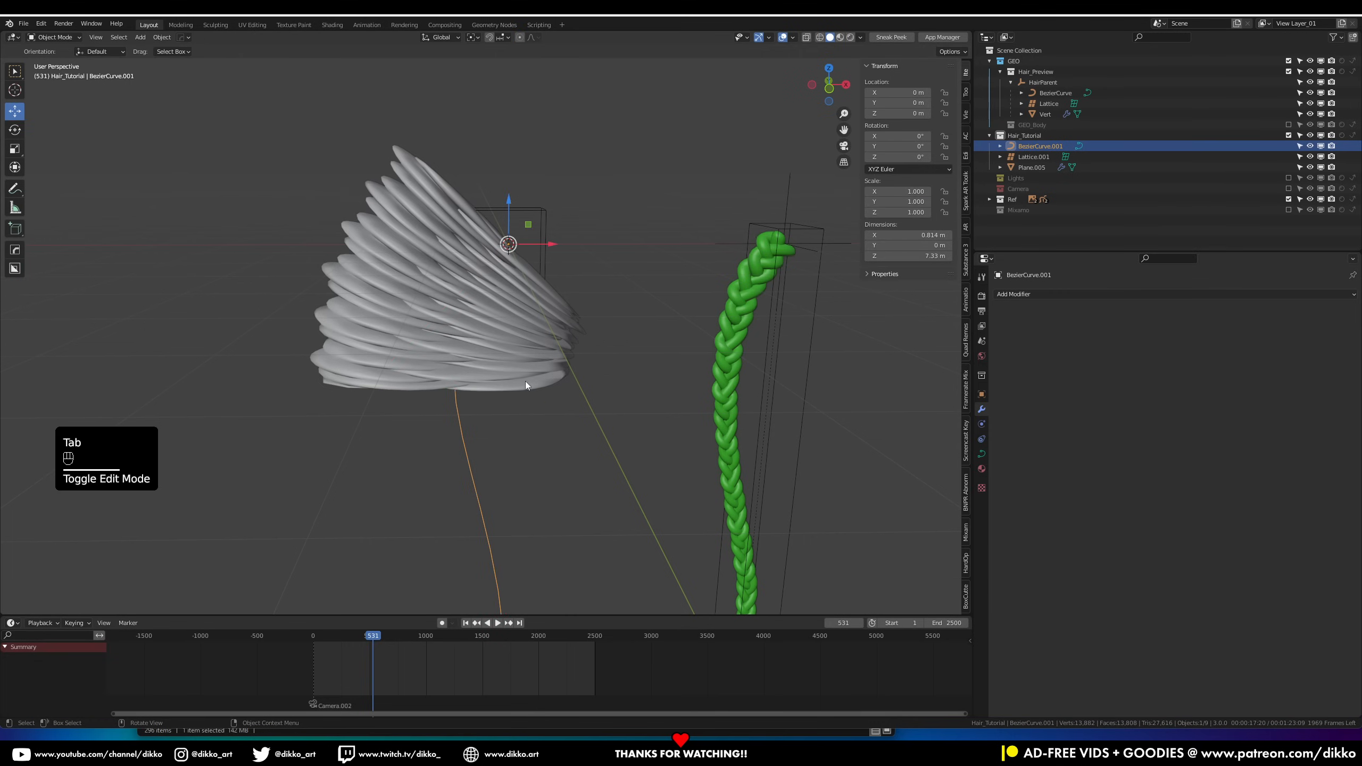
left_click(460, 433)
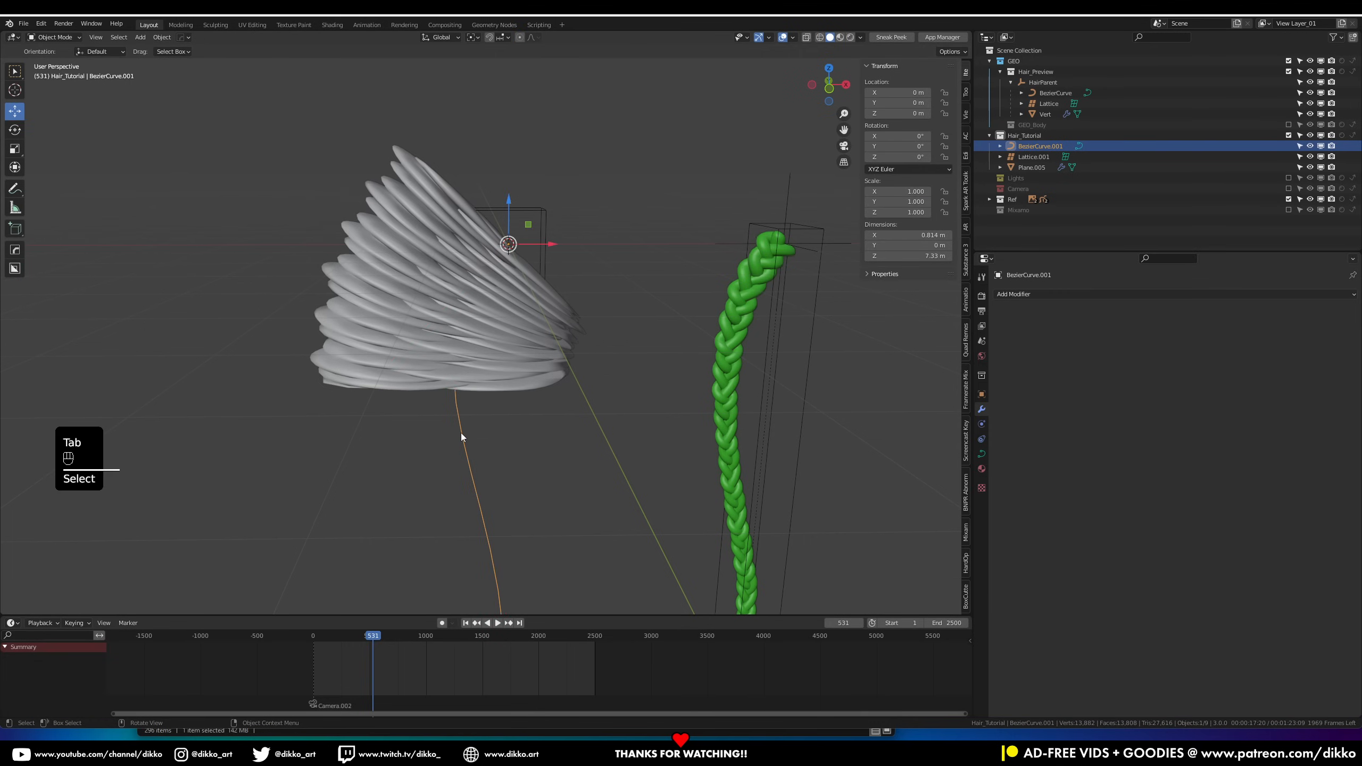
key("Tab")
mouse_move(506, 477)
left_mouse_down()
mouse_move(505, 490)
mouse_move(507, 477)
left_mouse_up()
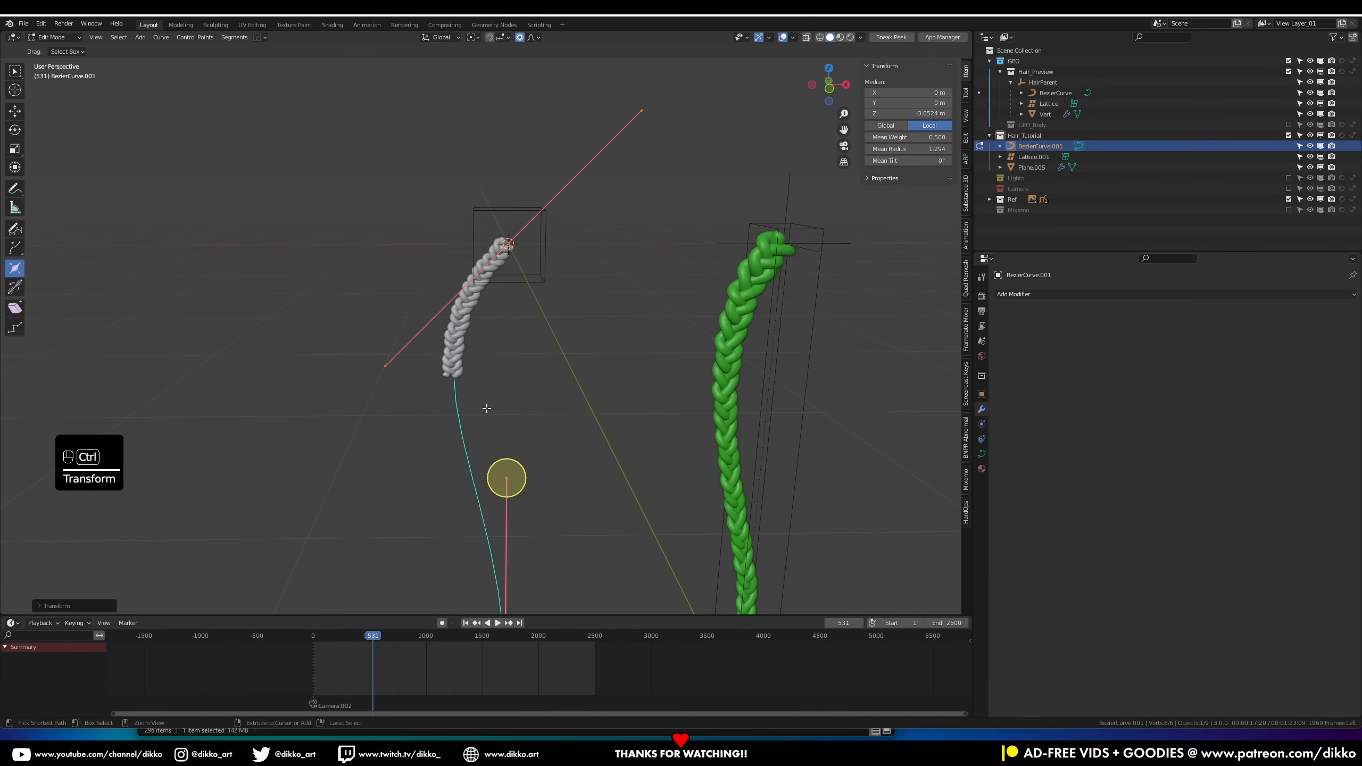
key("ctrl+z")
key("ctrl+z")
key("ctrl+z")
key("ctrl+z")
key("ctrl+z")
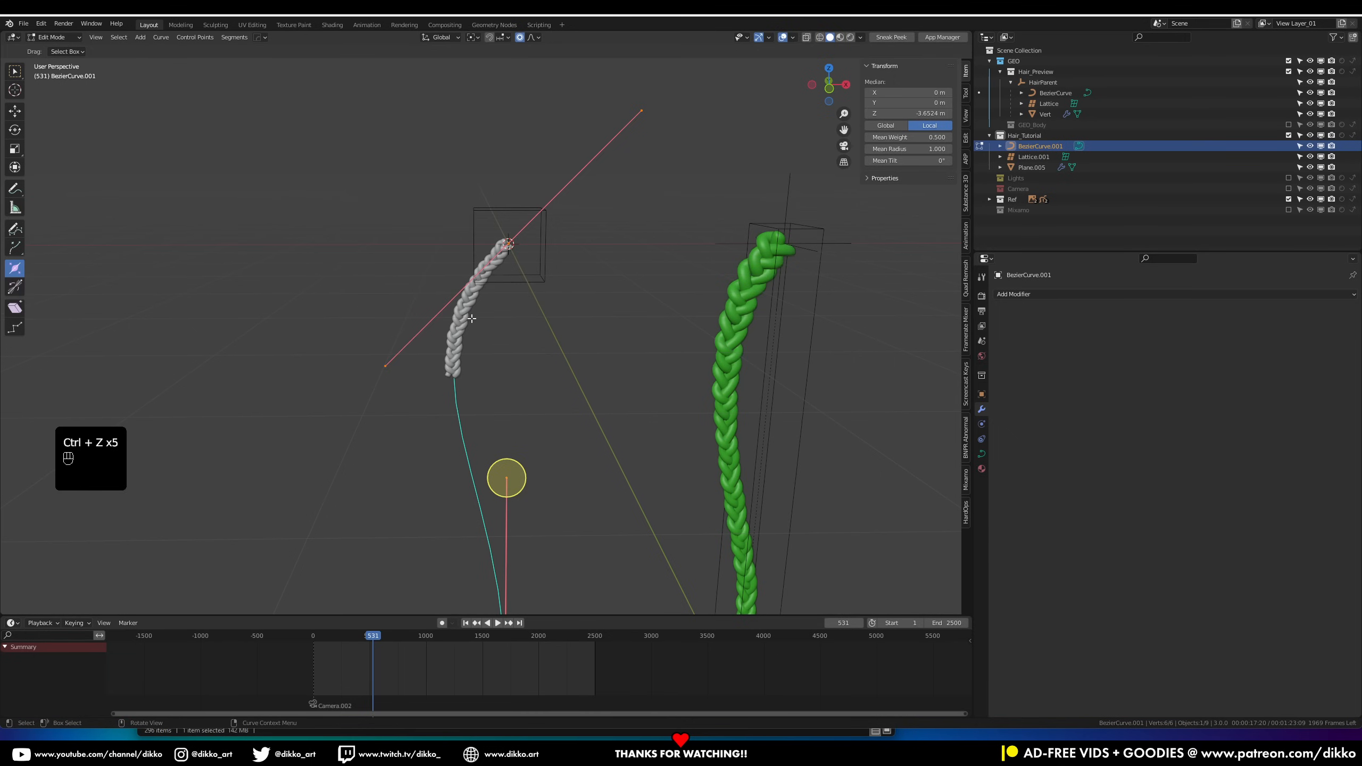
key("Tab")
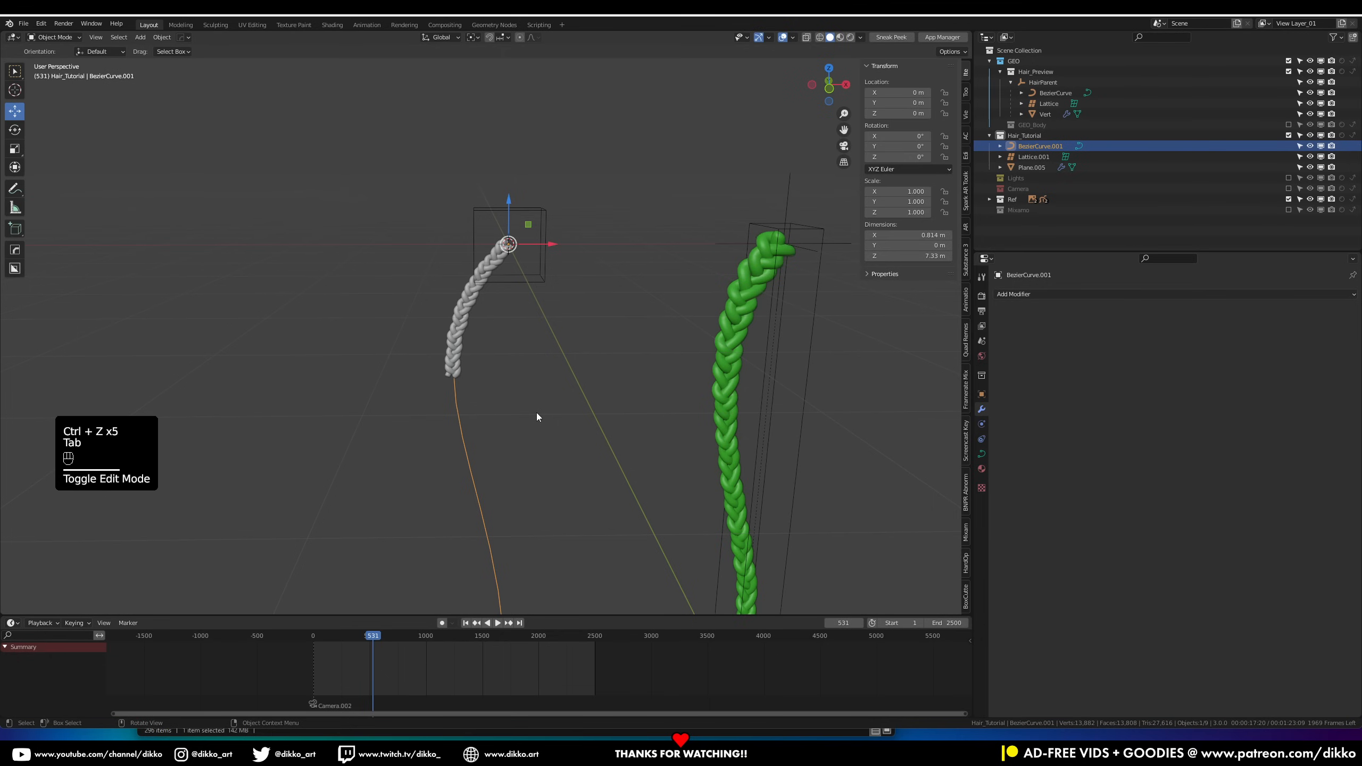
Set the grey braid's Array modifier to Fit Curve with BezierCurve.001 as its curve
left_click(464, 335)
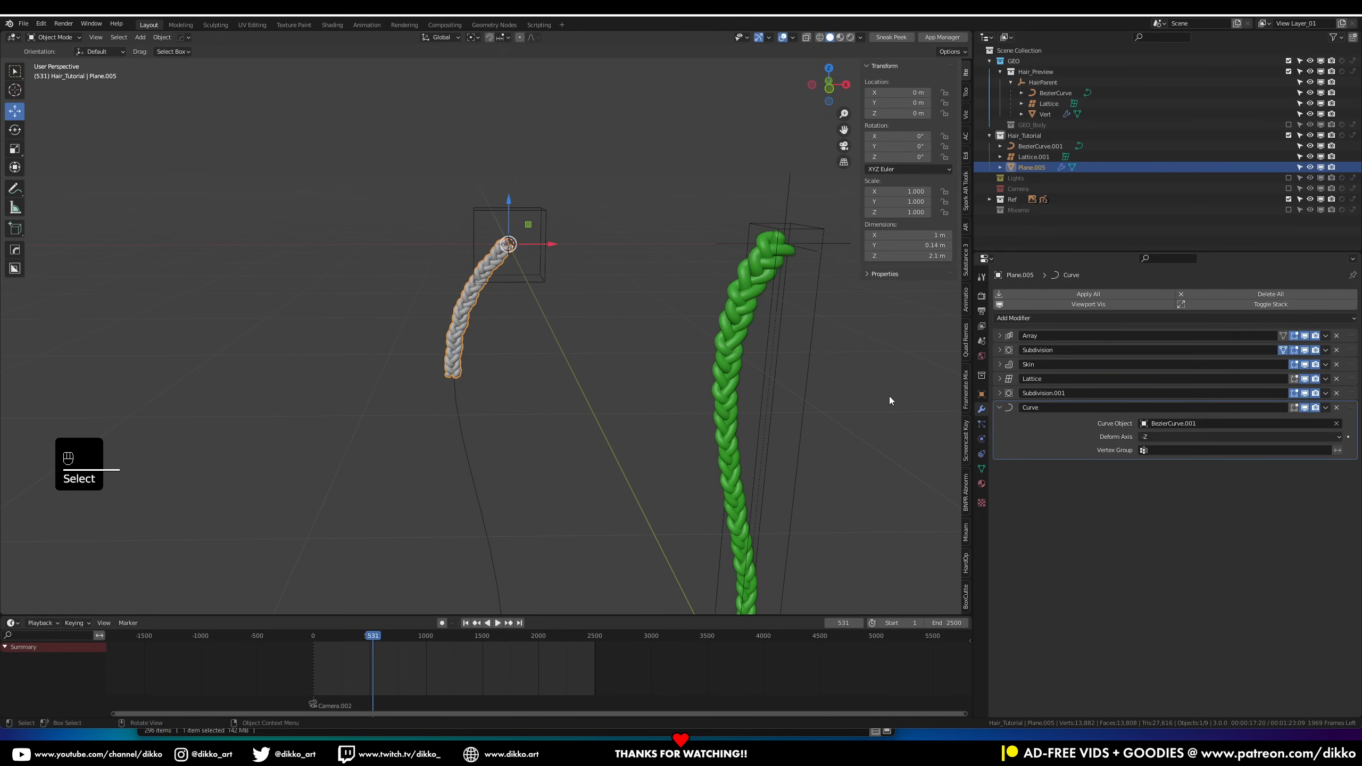
left_click(999, 407)
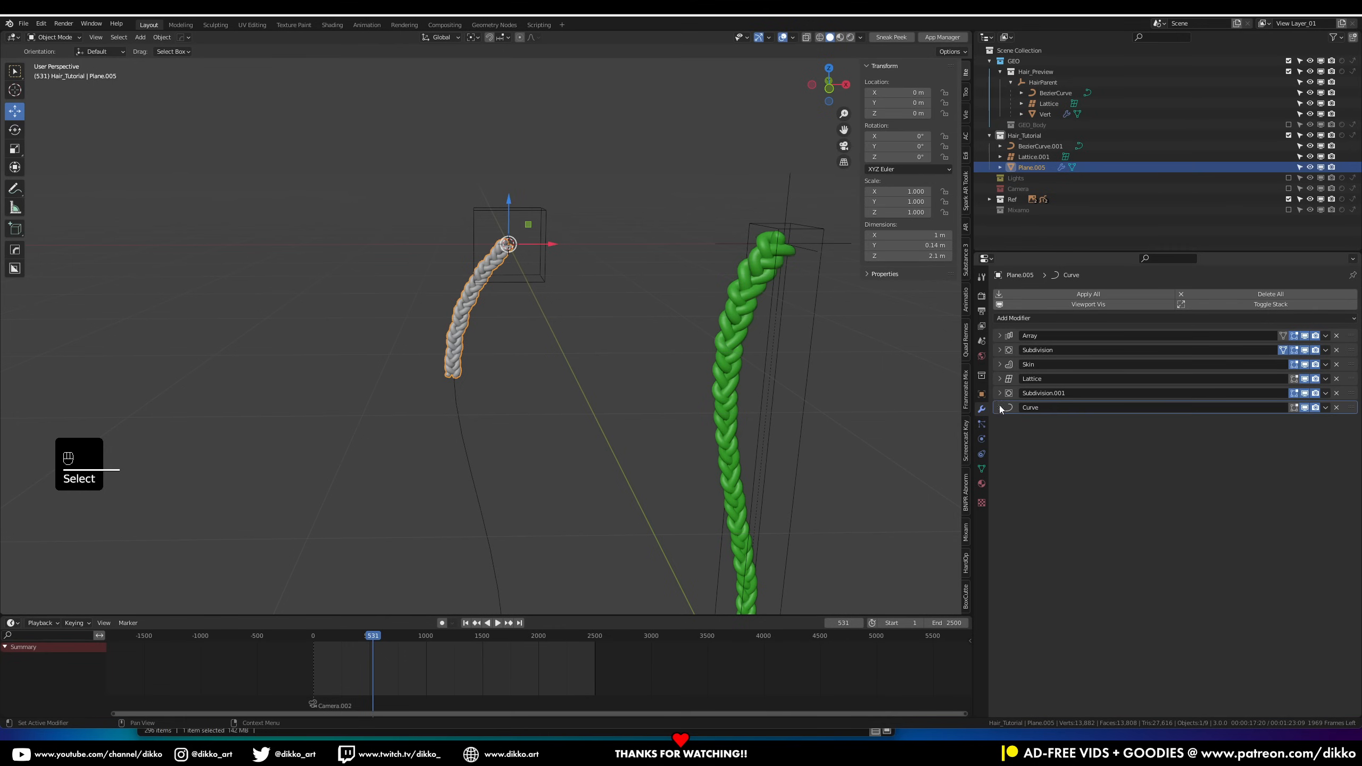
left_click(1001, 335)
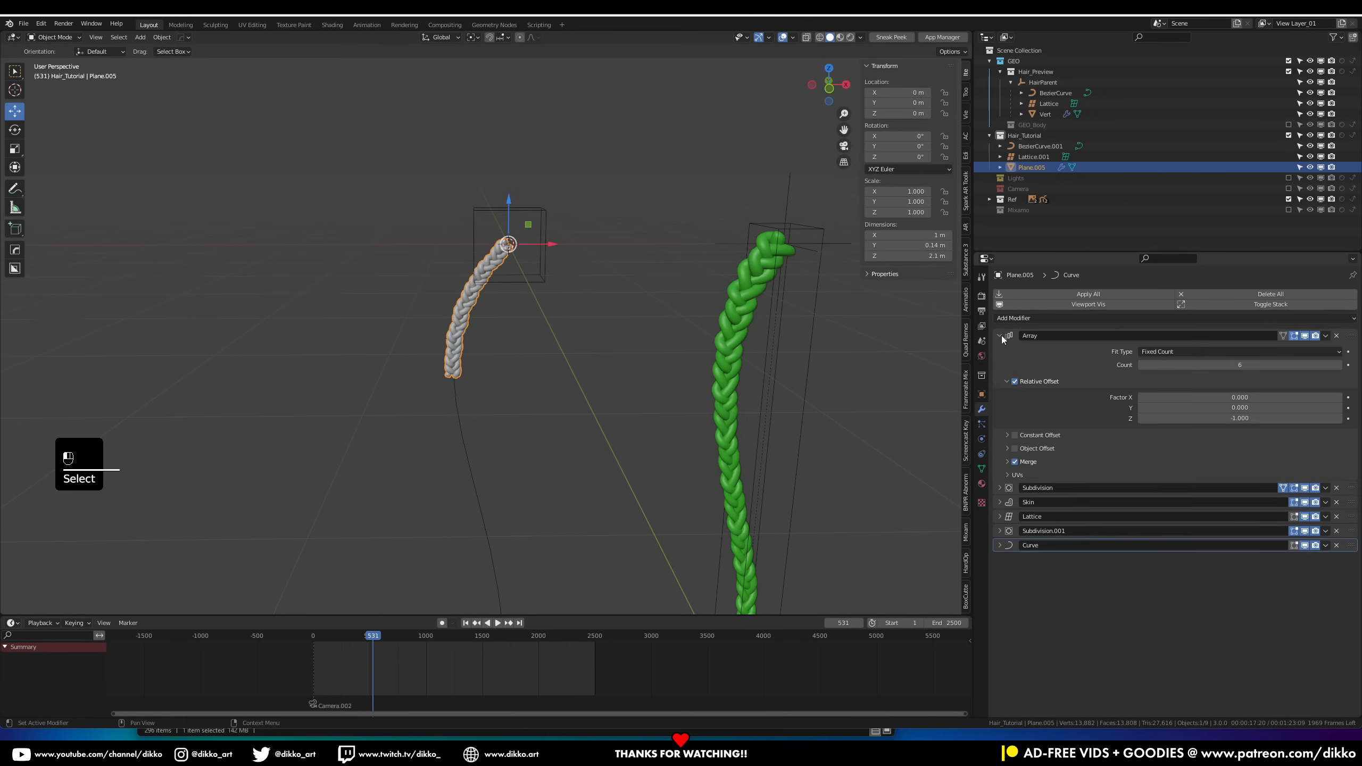
left_click(1196, 351)
left_click(1183, 385)
left_click(1336, 364)
left_click(457, 391)
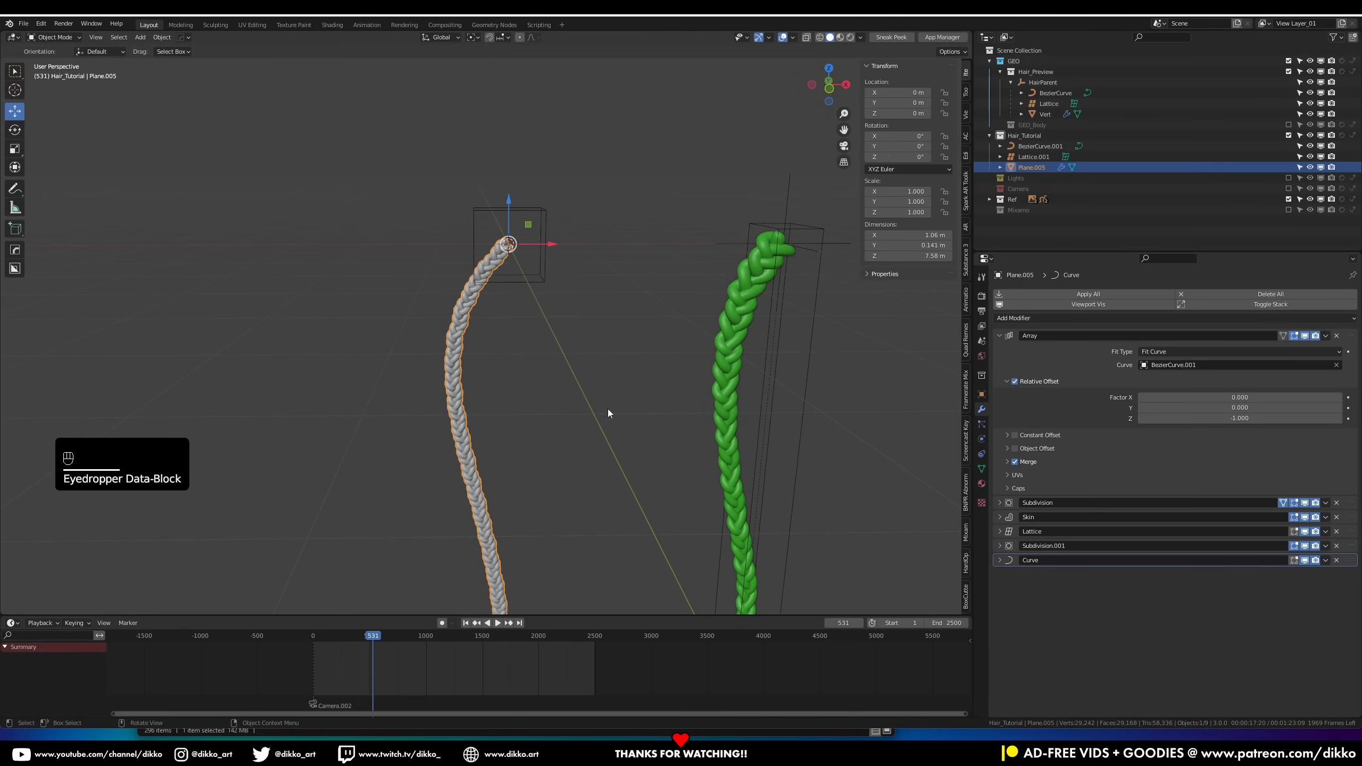
Try moving, rotating and scaling the lower end point of BezierCurve.001 to sweep the braid's tip sideways, then undo it
middle_click_drag(538, 411, 553, 243, "shift")
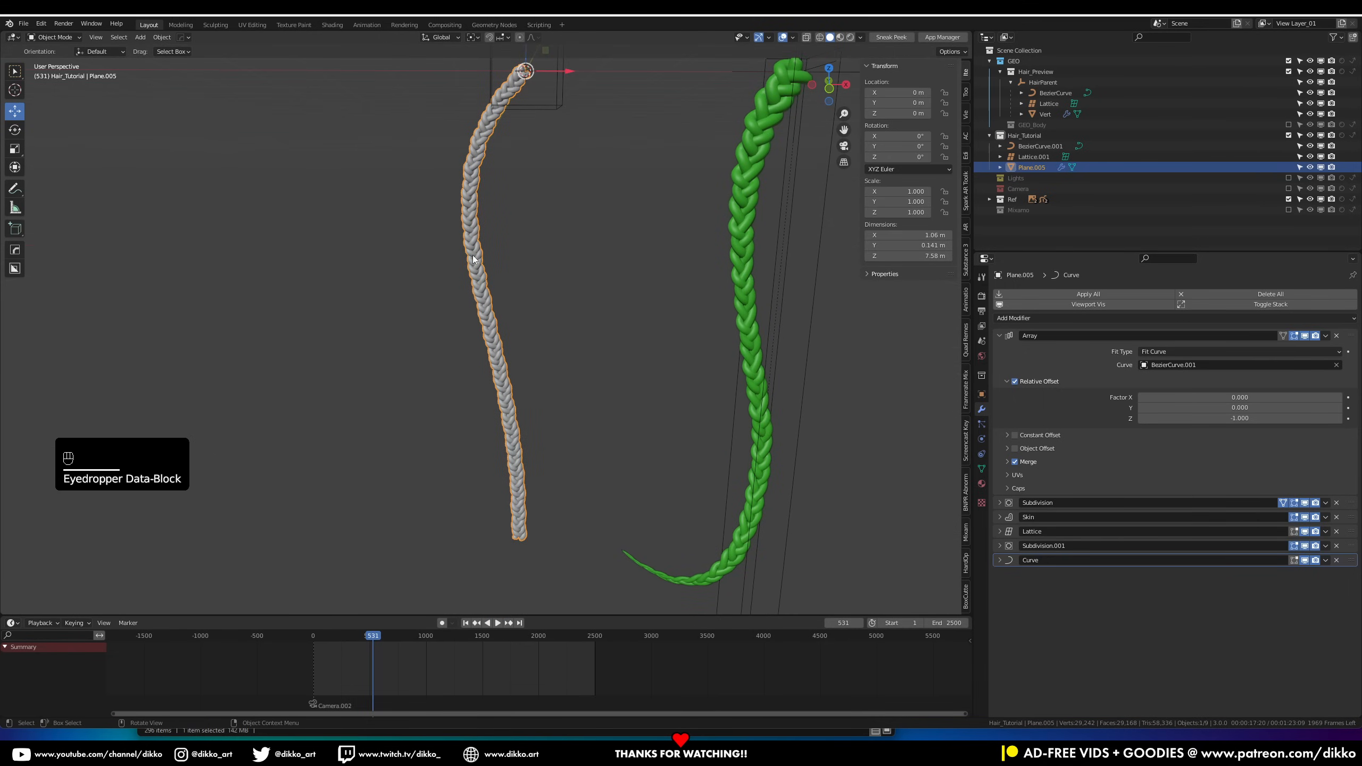
scroll(473, 259, "up", 5)
scroll(473, 260, "down", 7)
left_click(1041, 147)
key("Tab")
key("g")
key("r")
key("r")
key("s")
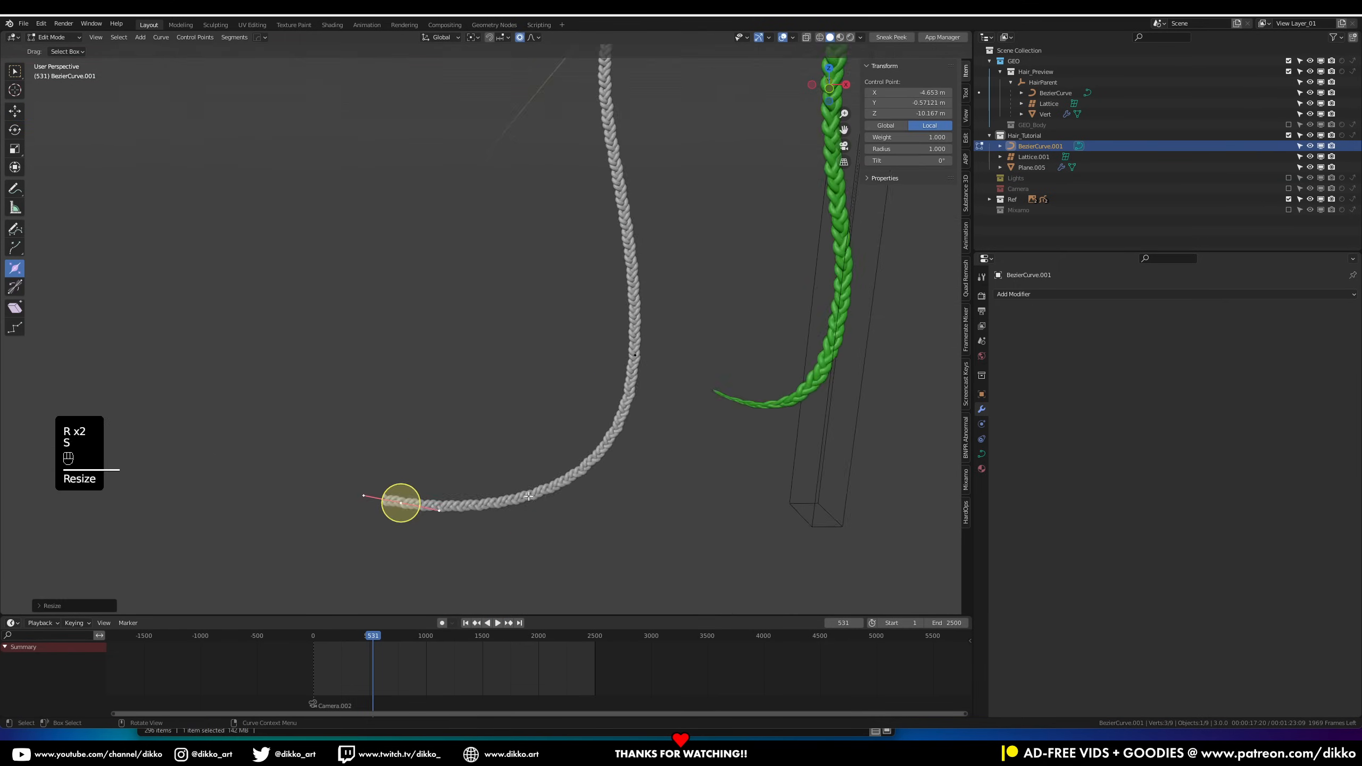
key("ctrl+z")
key("ctrl+z")
key("ctrl+z")
key("ctrl+z")
Taper the braid toward its lower tip through the curve radius, and subdivide the curve to add control points
left_click(591, 183)
left_click(591, 182, "shift")
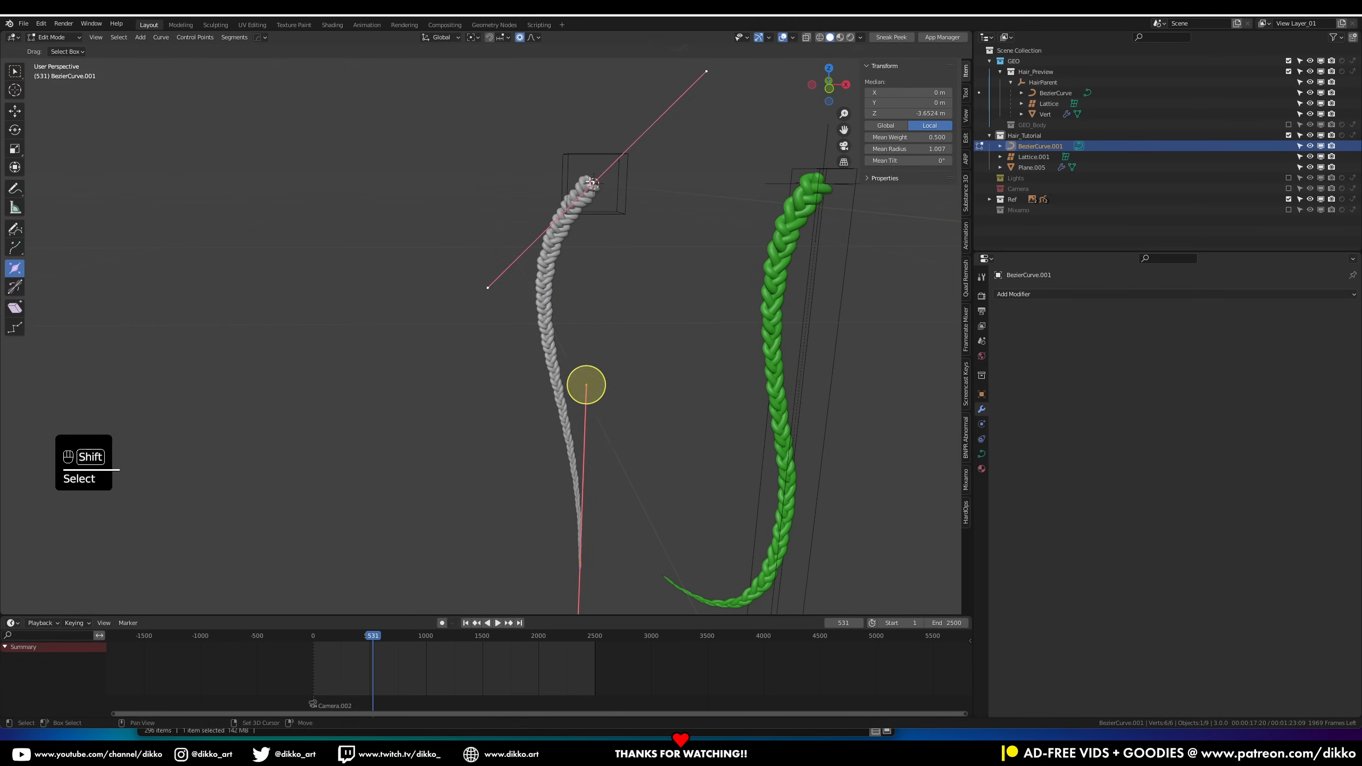
middle_click_drag(591, 183, 604, 107, "shift")
scroll(601, 370, "up", 1)
right_click(563, 433)
left_click(563, 432)
scroll(633, 418, "up", 2)
left_click(633, 393)
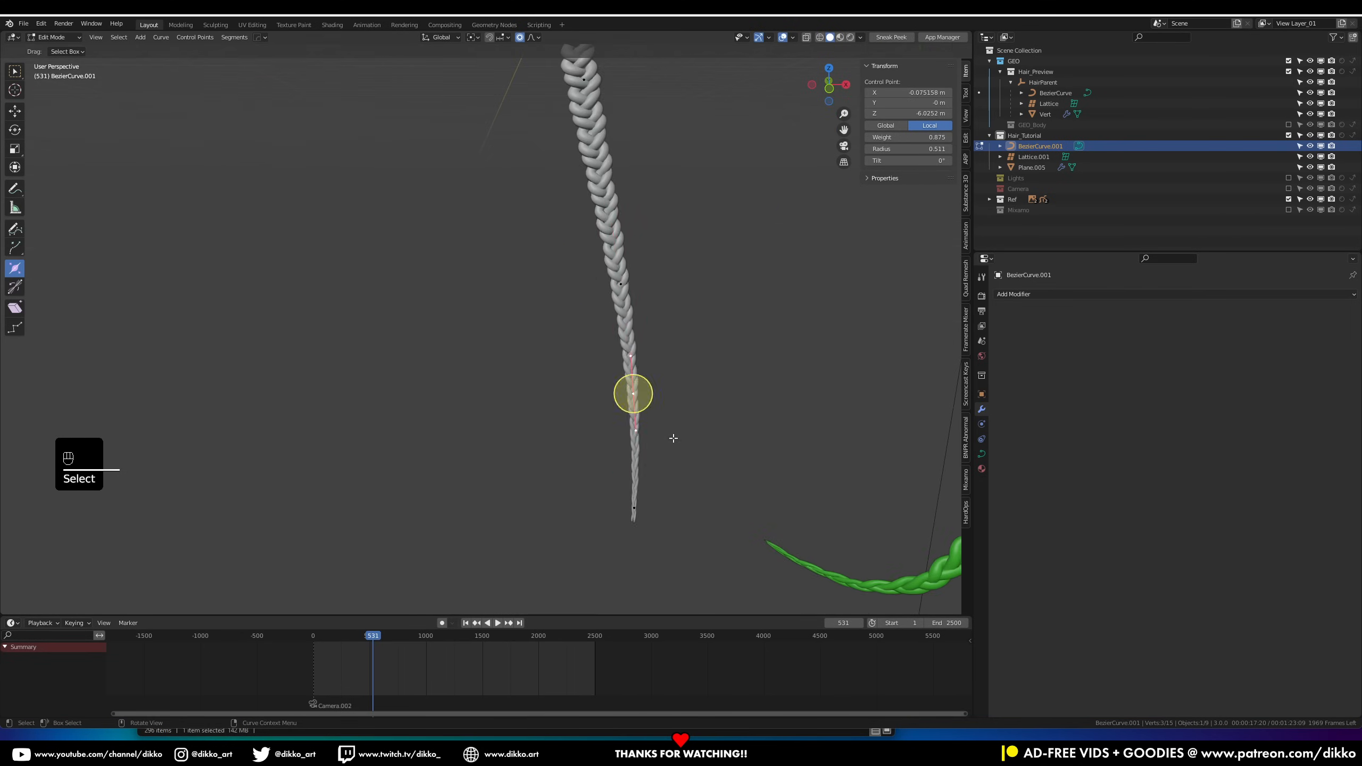
Try scaling, rotating and changing the radius of the curve's lower control points, then undo these edits and leave Edit Mode
key("s")
key("ctrl+z")
key("alt+s")
scroll(689, 381, "down", 5)
key("r")
key("ctrl+z")
key("ctrl+z")
key("ctrl+z")
key("ctrl+z")
key("ctrl+z")
key("ctrl+z")
key("ctrl+z")
key("ctrl+z")
key("ctrl+z")
key("ctrl+z")
key("ctrl+z")
key("Tab")
Try moving BezierCurve.001 on its own in Object Mode, then undo the move
middle_click_drag(579, 242, 537, 212)
scroll(536, 212, "up", 3)
left_click(524, 326)
key("shift+a")
middle_click_drag(478, 338, 531, 335)
left_click(1039, 146)
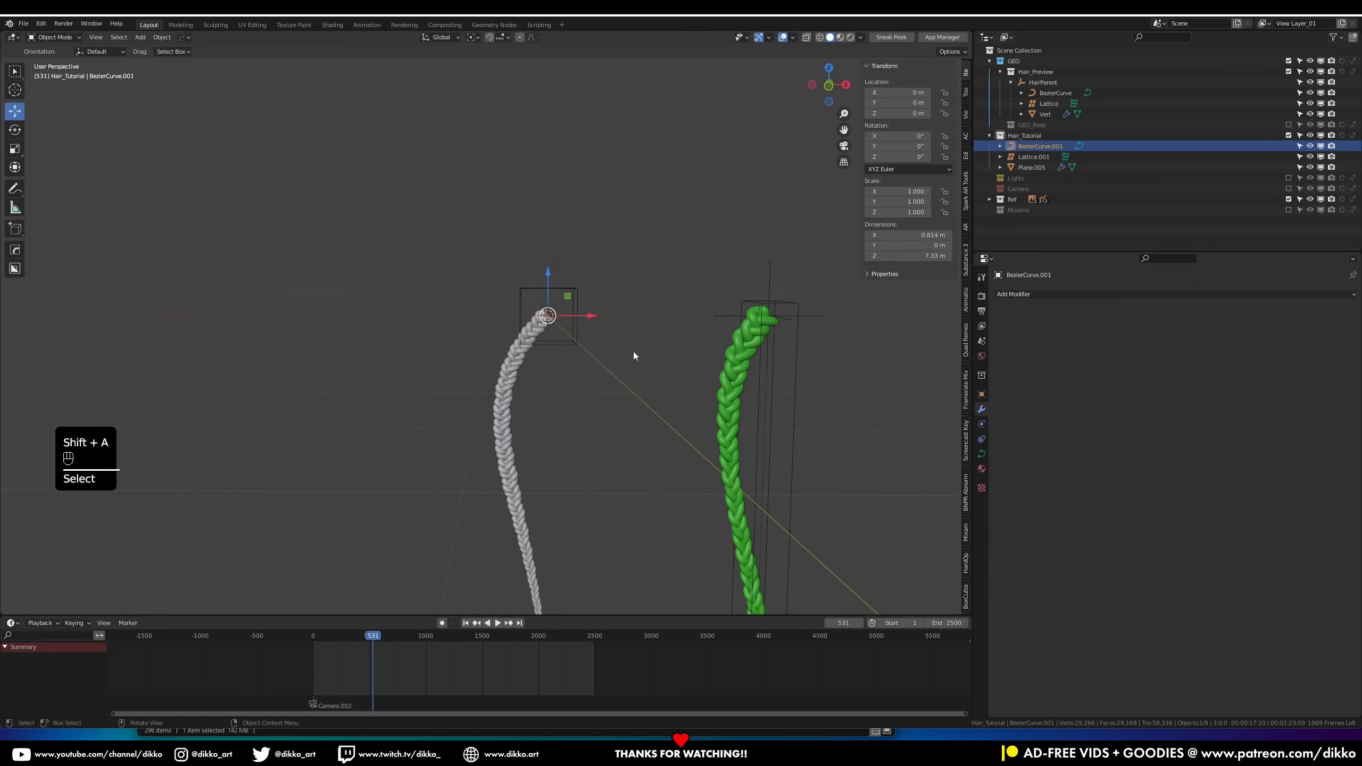
key("g")
key("ctrl+z")
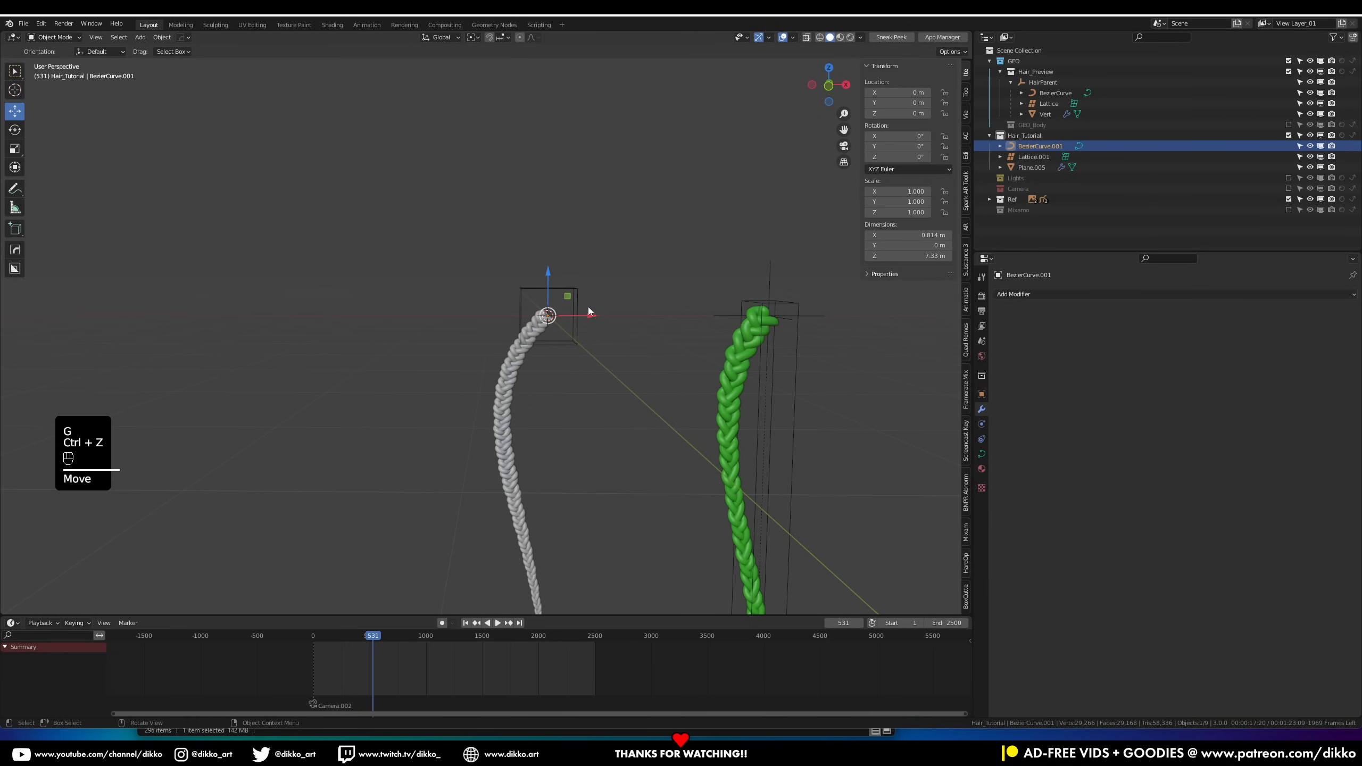
Add a Plain Axes empty at the world origin, at the top end of the grey braid
left_click(1024, 167, "shift")
right_click(1020, 167)
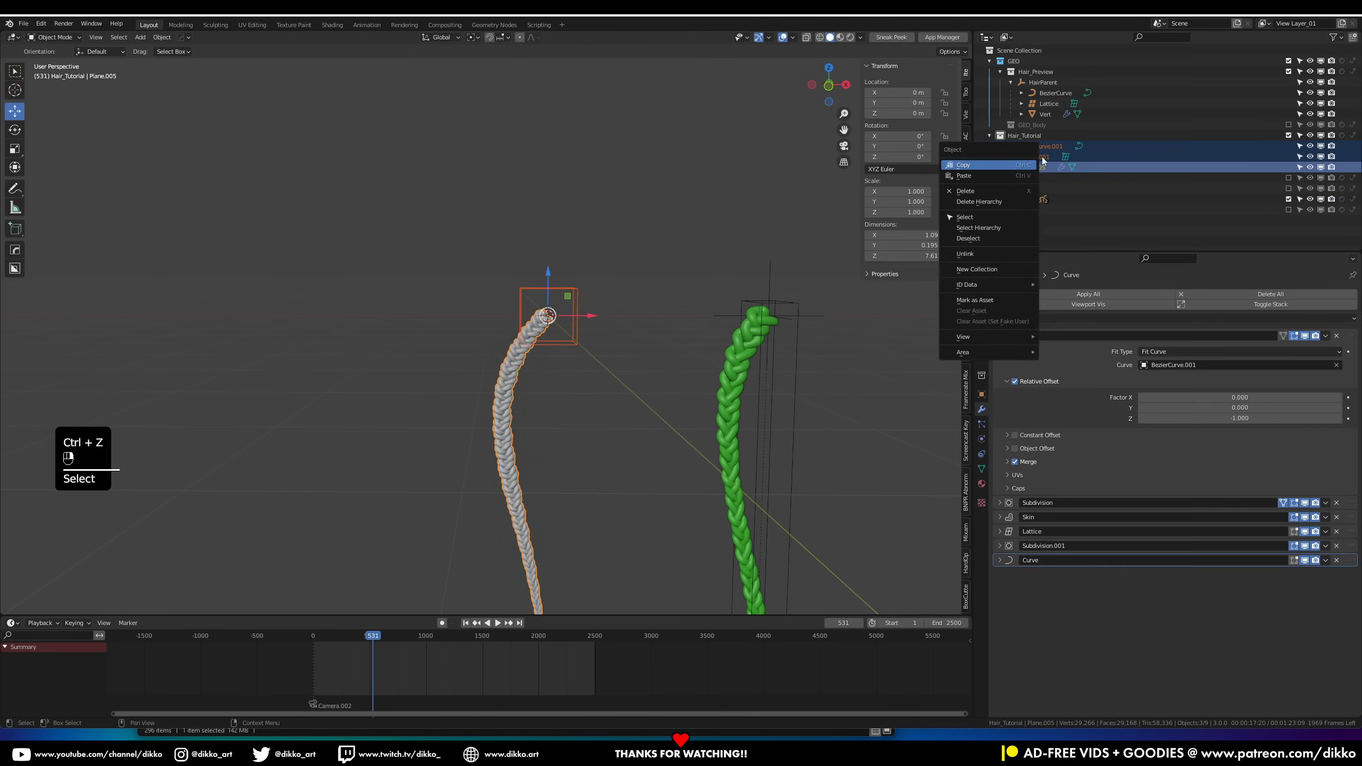
left_click(1040, 146)
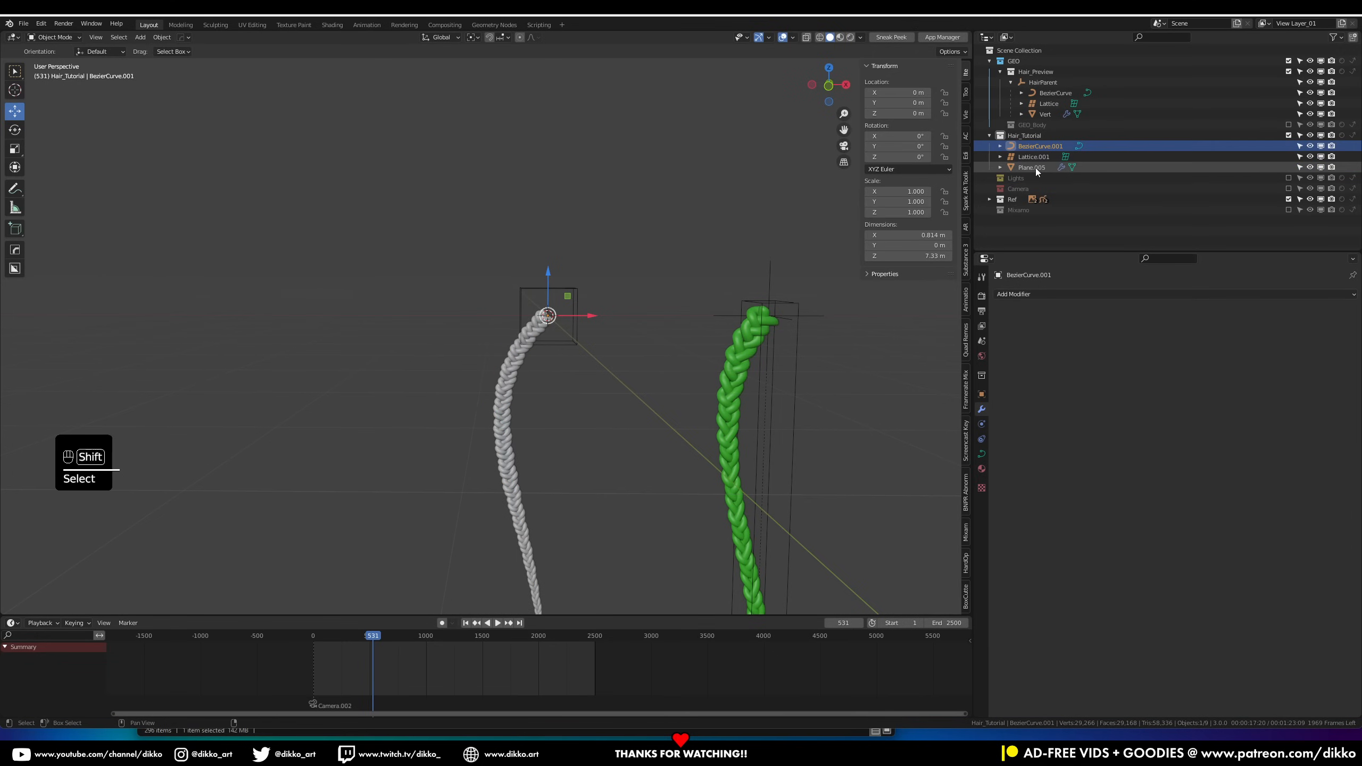
left_click(1036, 169, "shift")
key("shift+a")
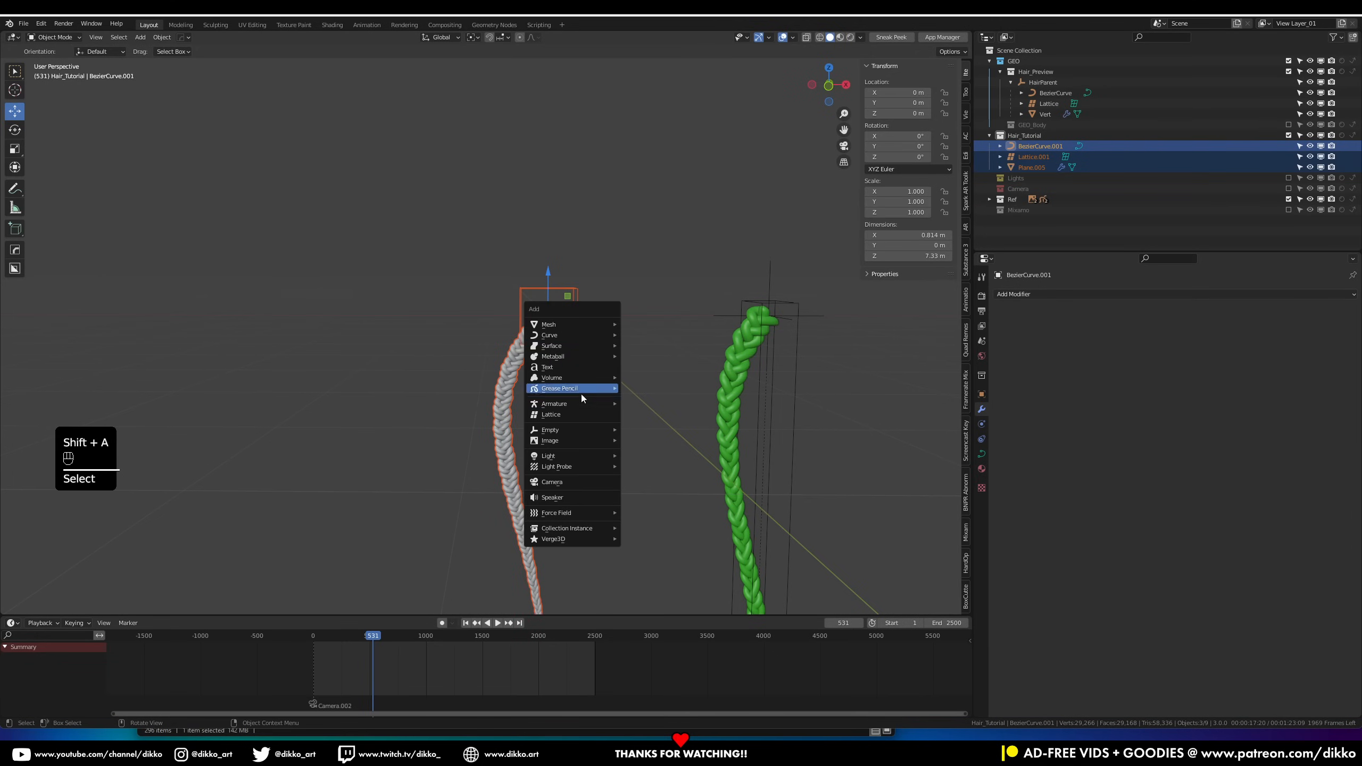
mouse_move(575, 435)
left_click(654, 435)
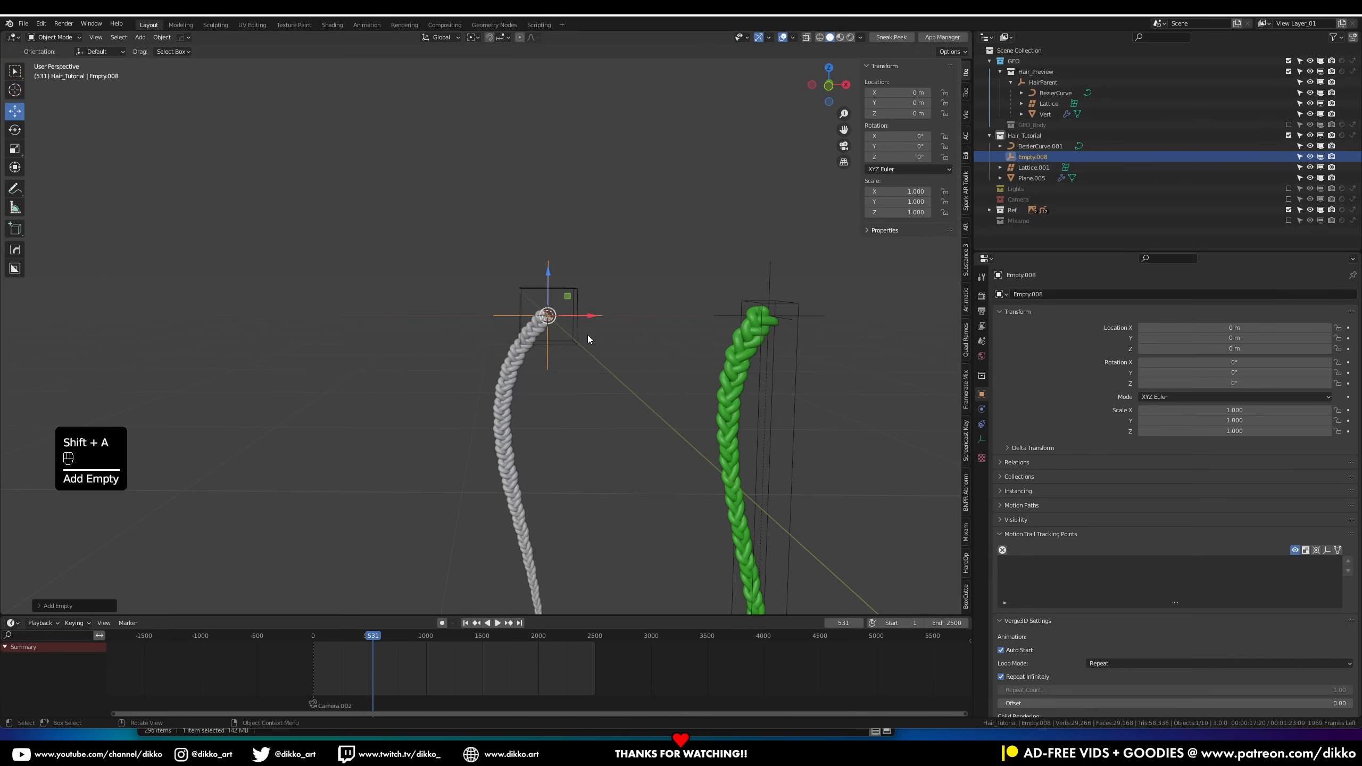
Parent Lattice.001, Plane.005 and BezierCurve.001 to the new empty using the Object option
scroll(588, 334, "up", 4)
left_click(1033, 167)
left_click(1031, 178, "ctrl")
left_click(1040, 146, "ctrl")
left_click(611, 239, "shift")
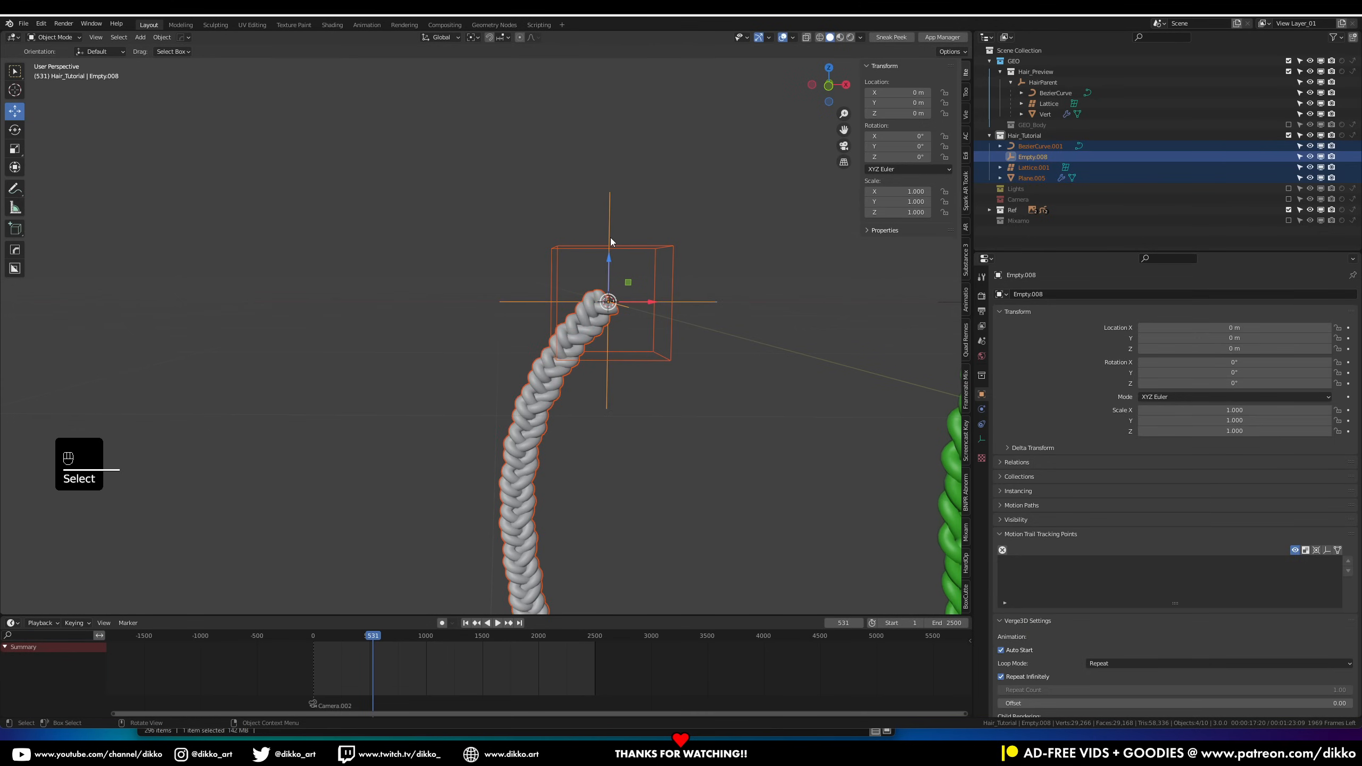
key("ctrl+p")
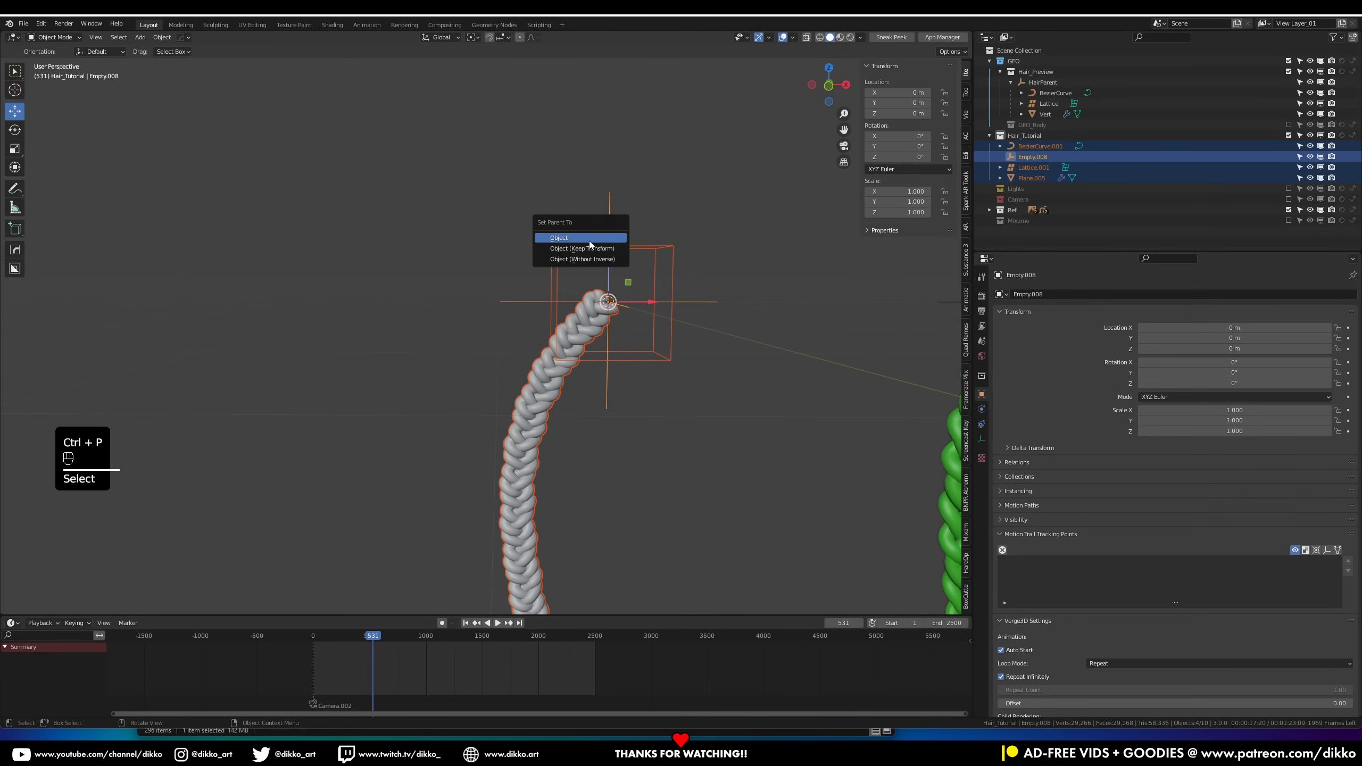
left_click(589, 242)
Change the display type of the parent empty to Sphere
left_click(618, 226)
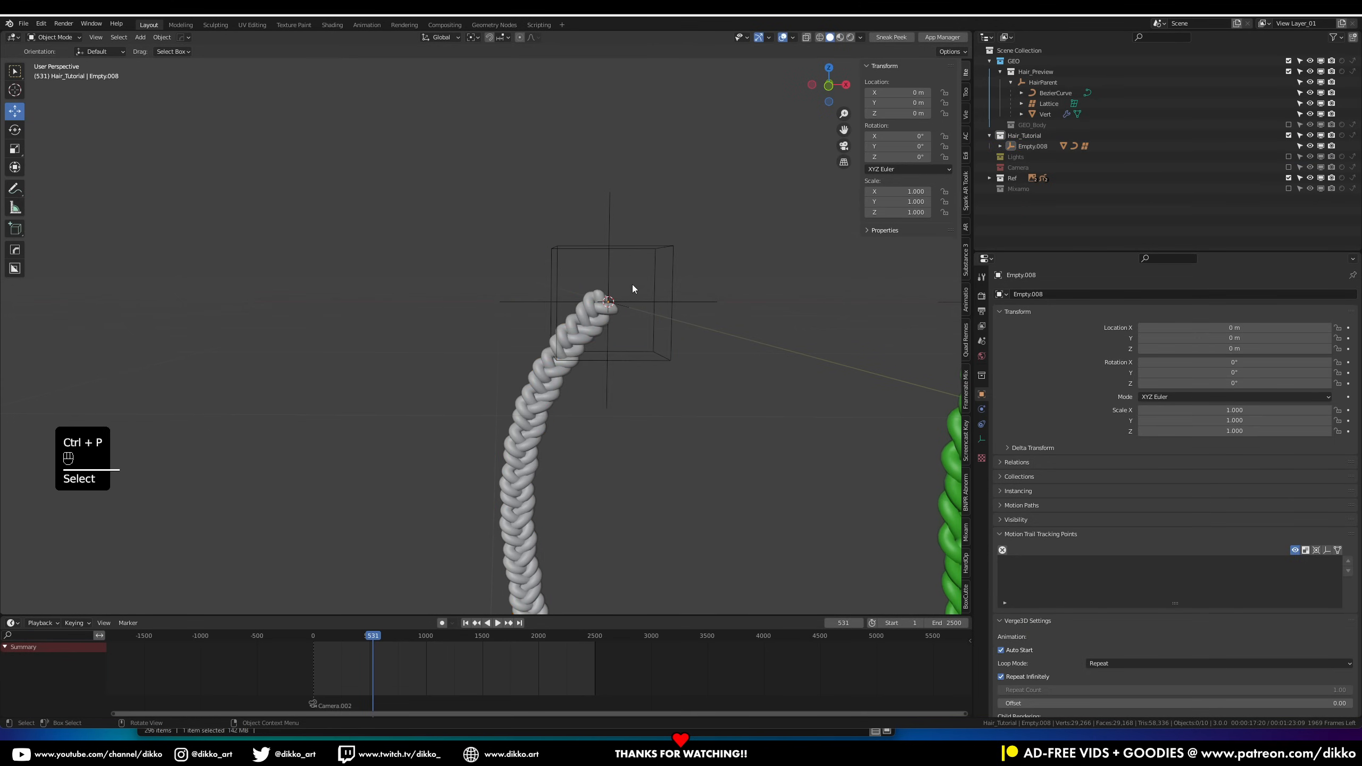
left_click(982, 441)
left_click(1190, 306)
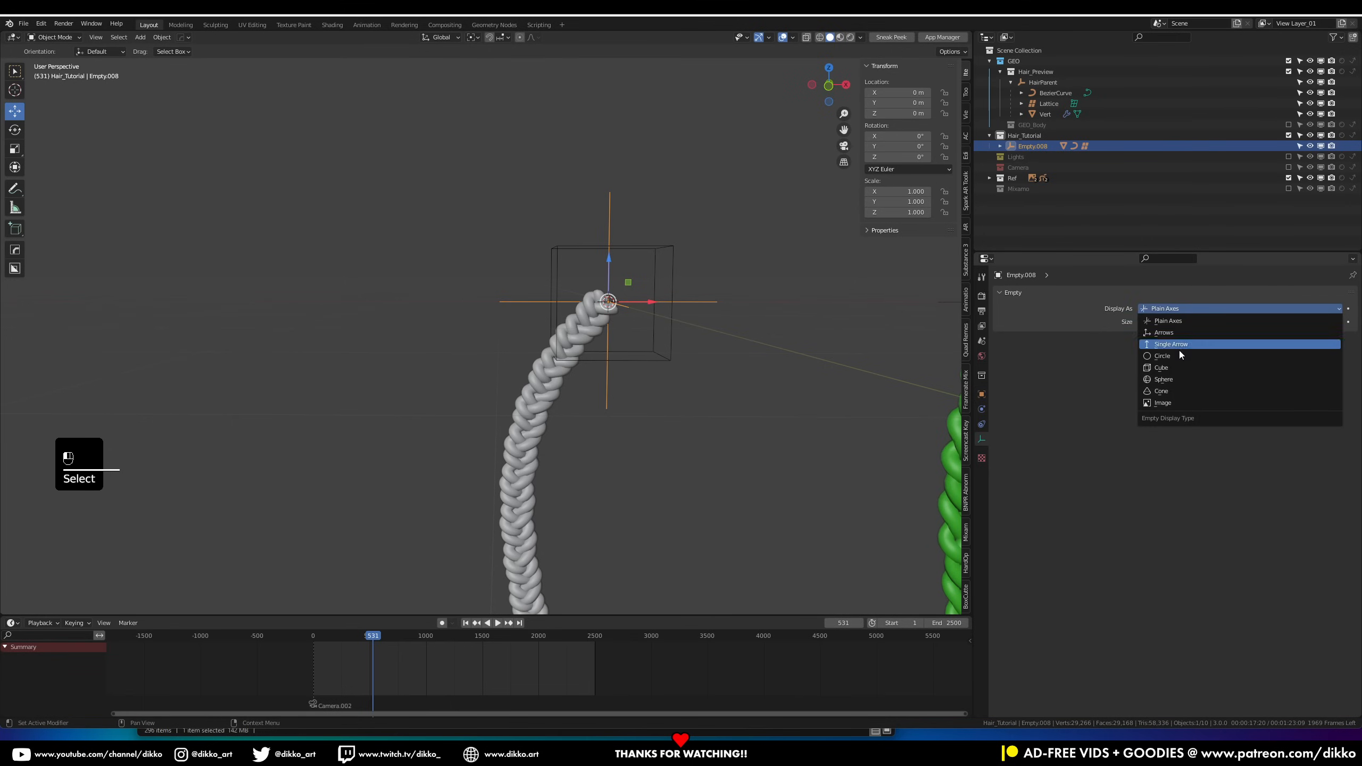
left_click(1174, 379)
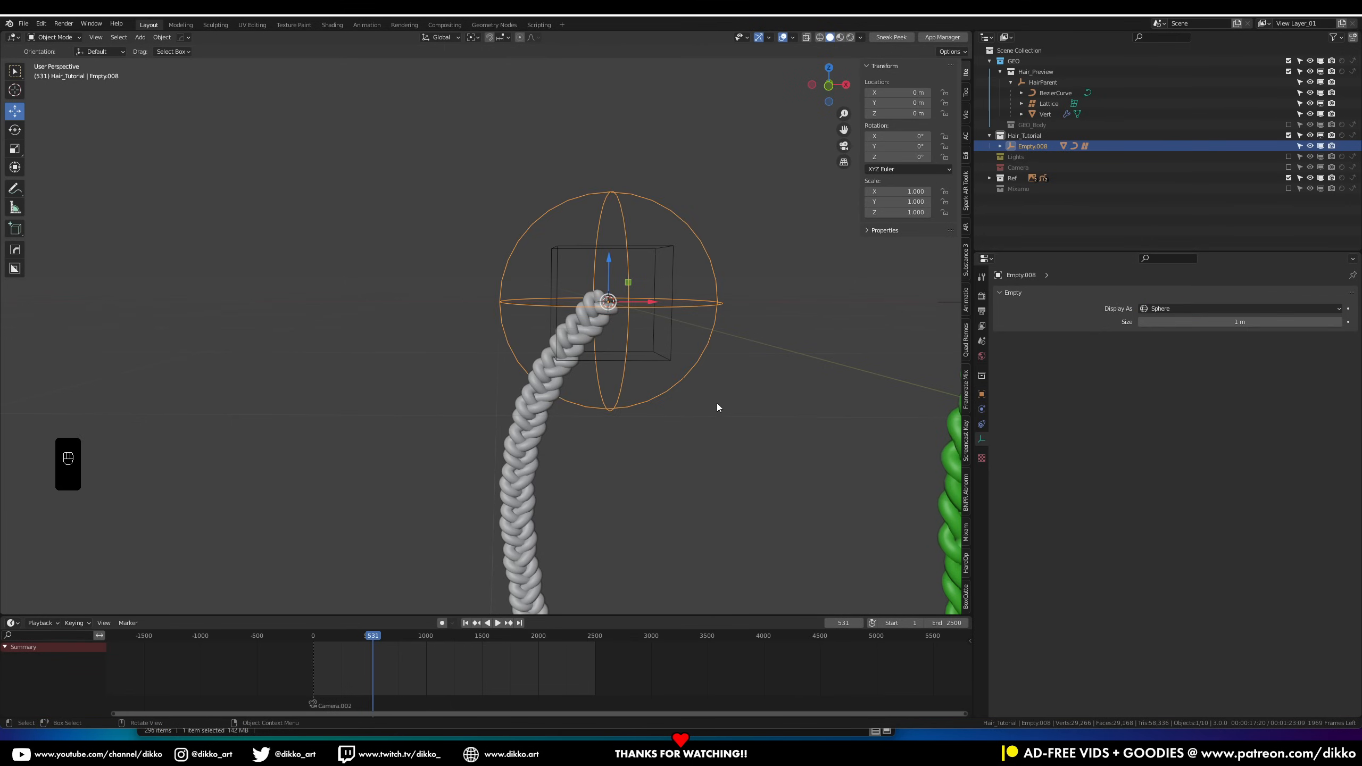
Test the parenting by rotating and moving the sphere empty with its braid, undoing each transform
key("r")
key("r")
left_click(724, 401)
key("ctrl+z")
scroll(722, 400, "down", 5)
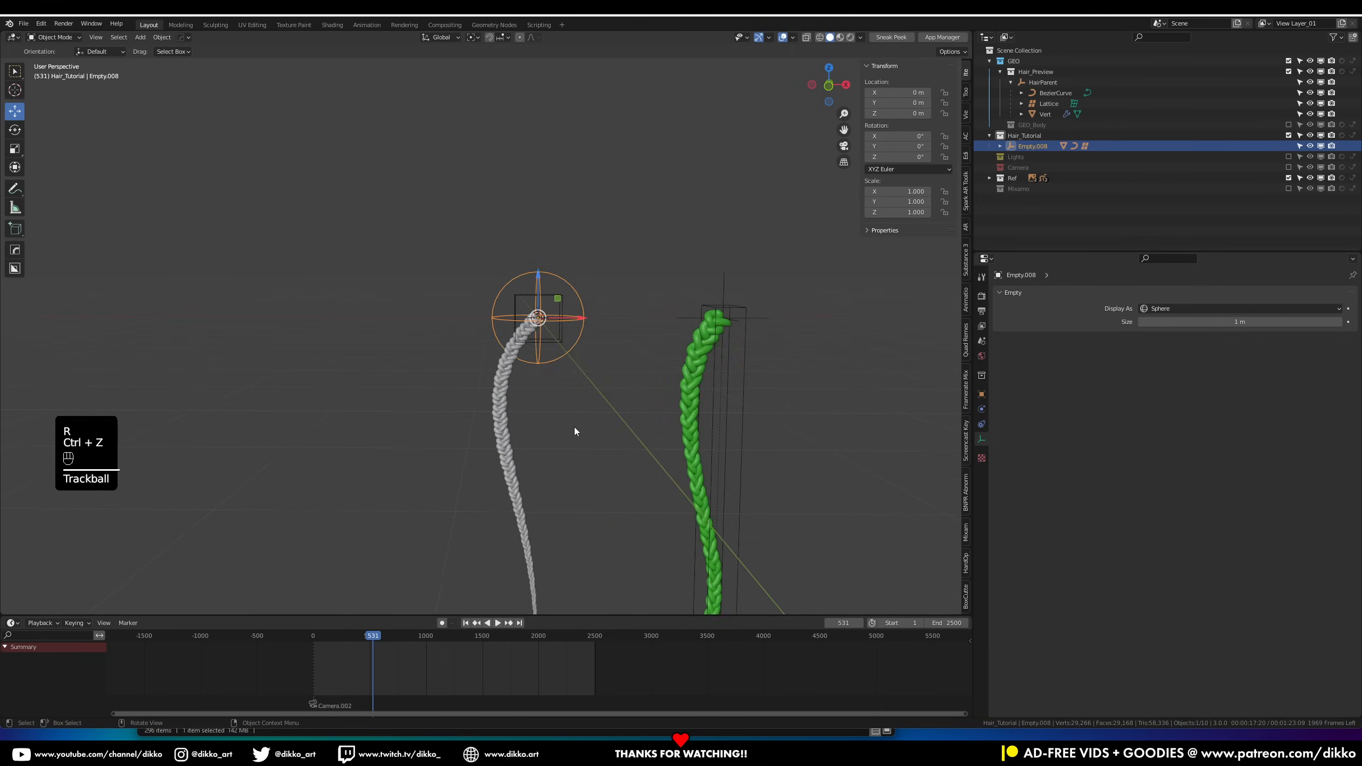
scroll(575, 429, "down", 3)
key("g")
left_click(548, 375)
key("ctrl+z")
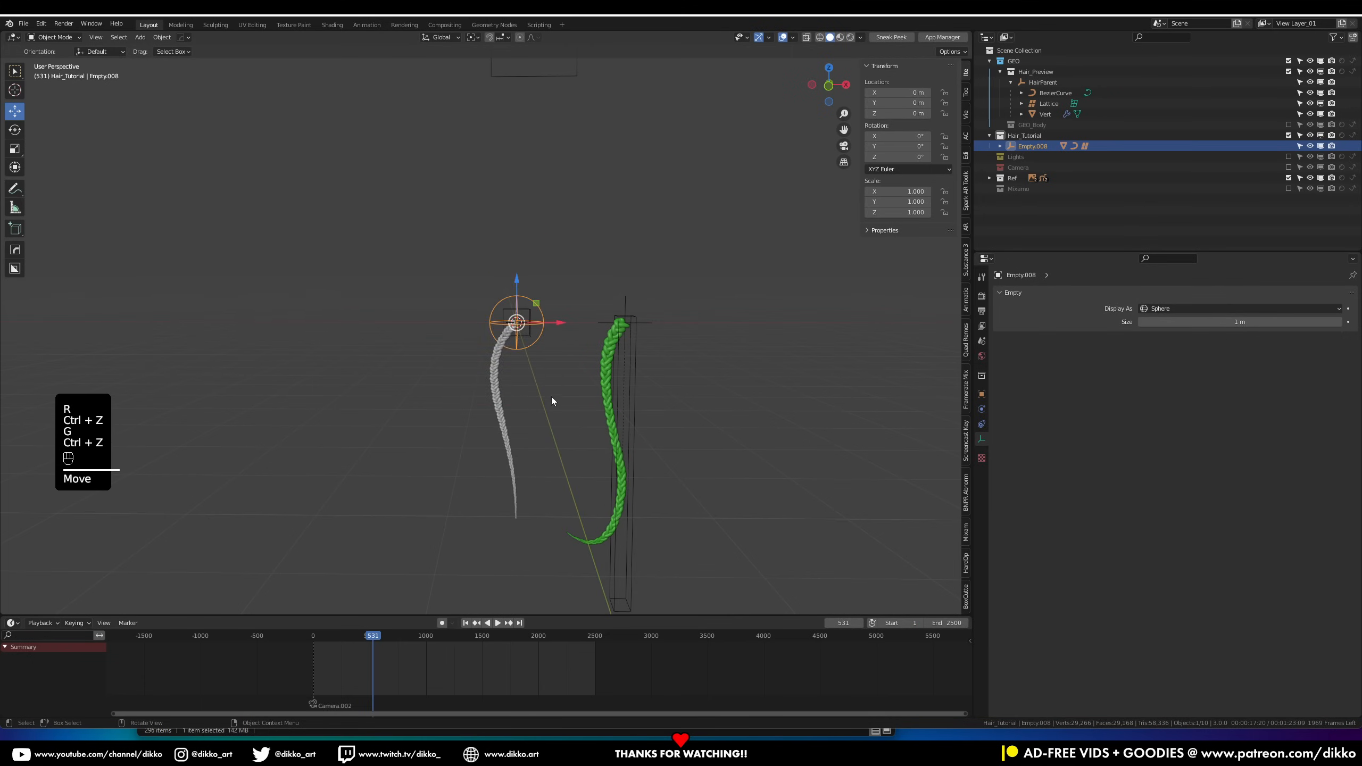
scroll(547, 417, "up", 8)
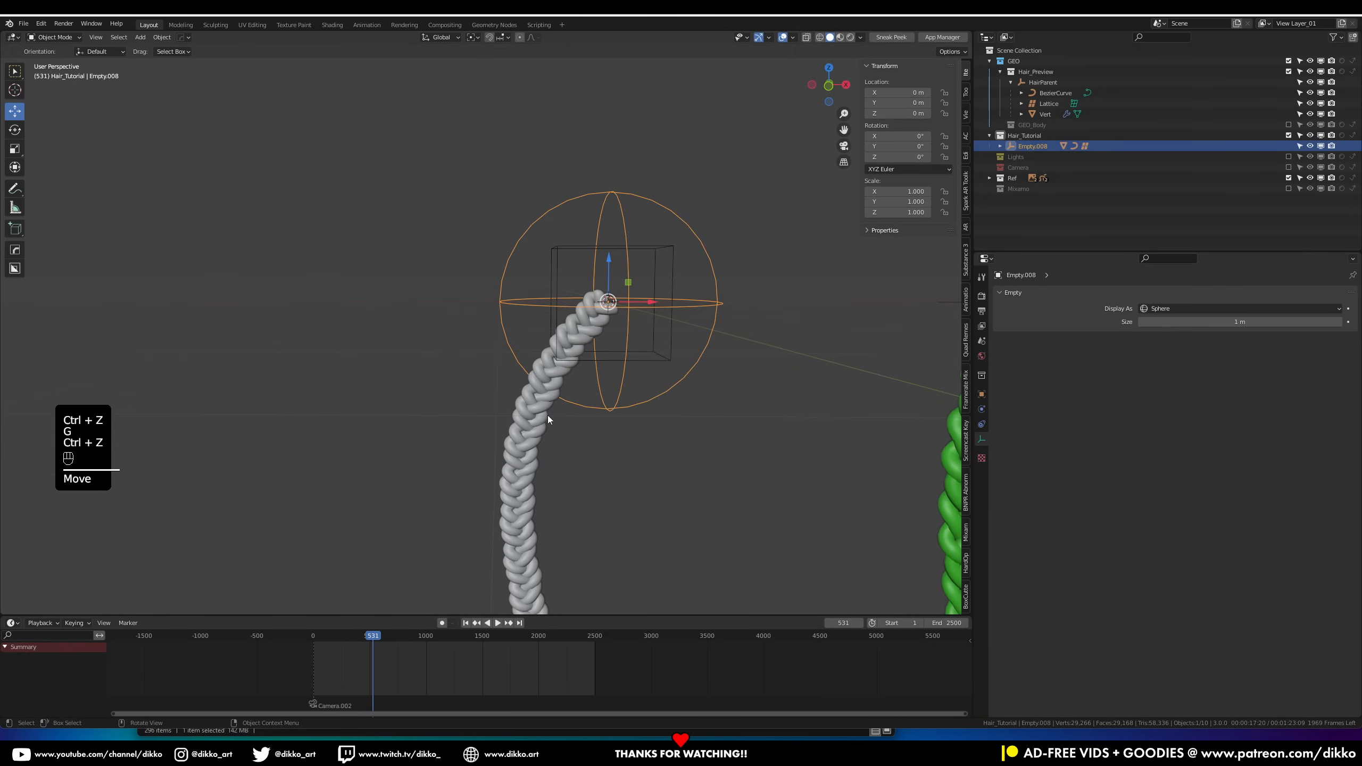
Try twisting the braid by tilting the top control point of BezierCurve.001 to about 547°, and undo the tilt
left_click(538, 464)
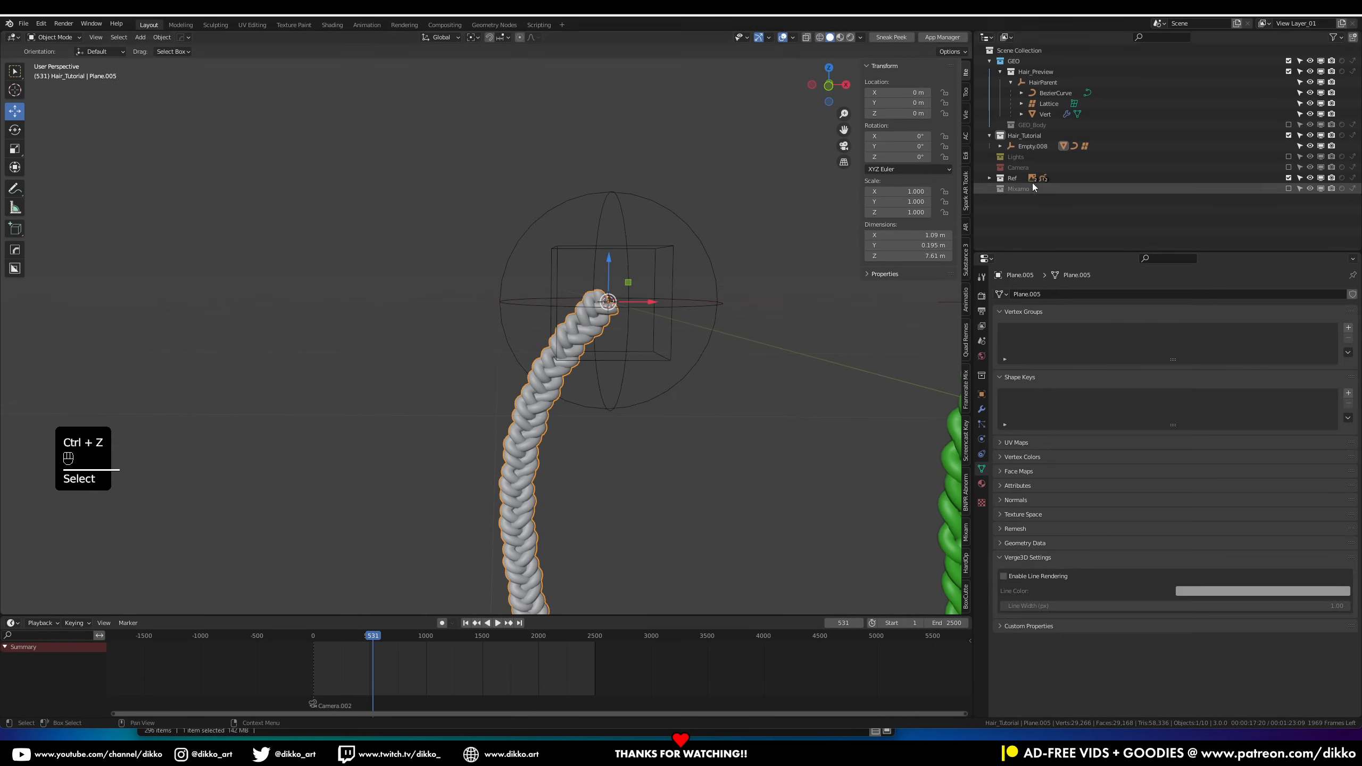
left_click(1048, 157)
key("Tab")
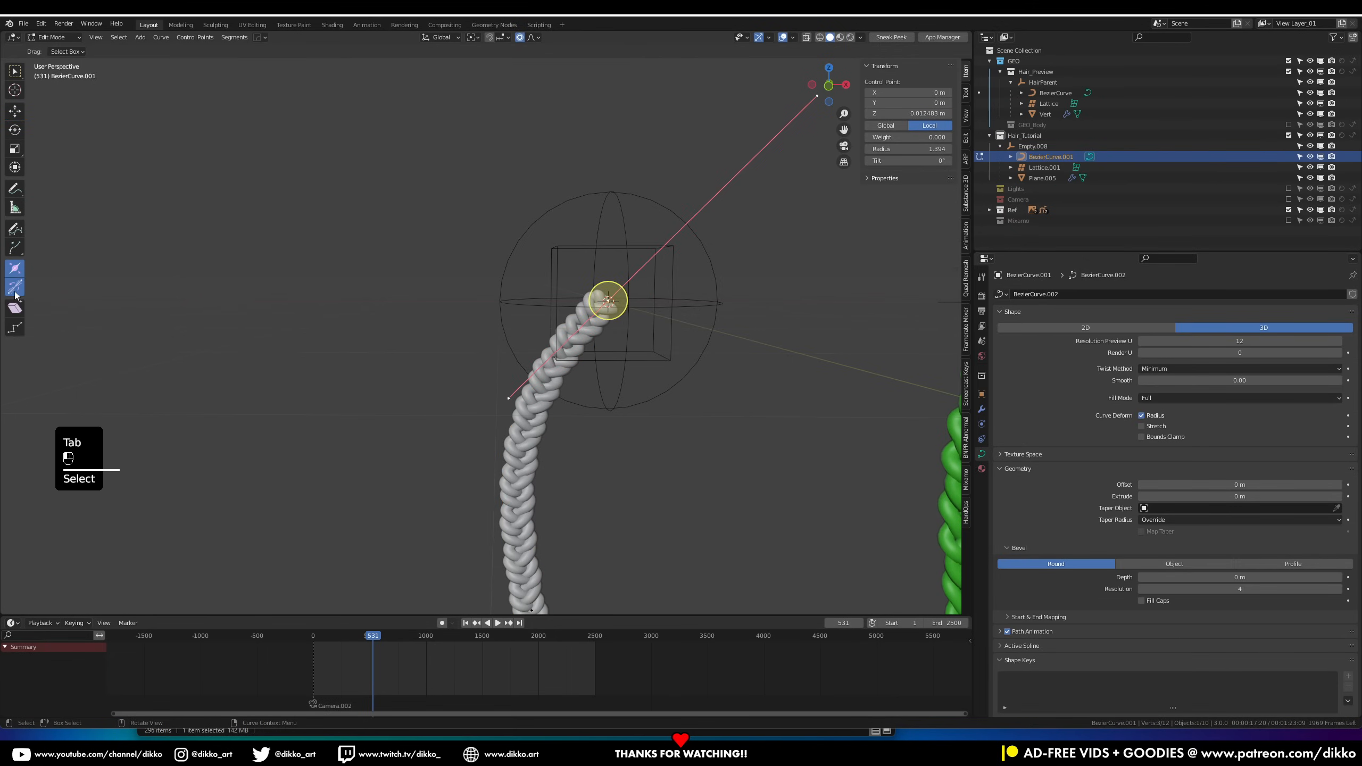
key("ctrl+t")
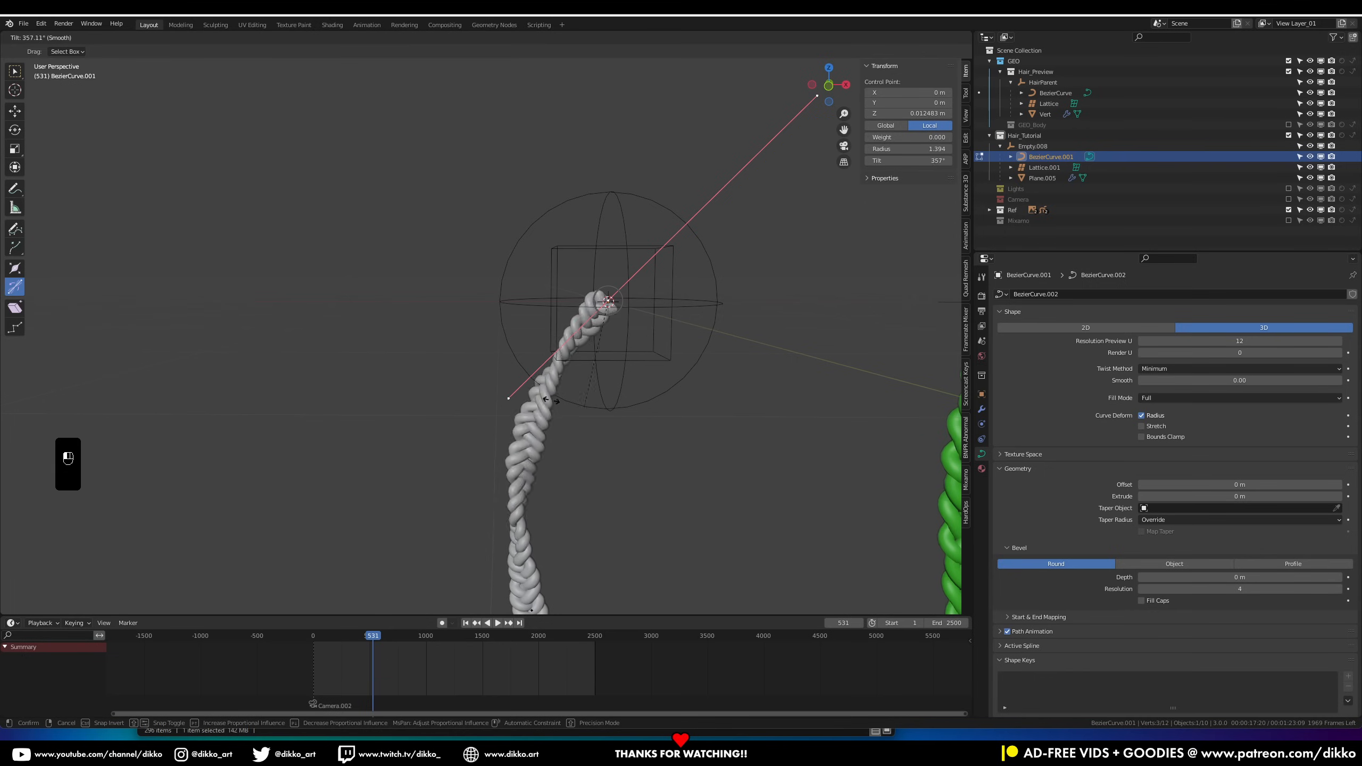
left_click(590, 181)
scroll(670, 368, "down", 3)
middle_click_drag(672, 372, 632, 395)
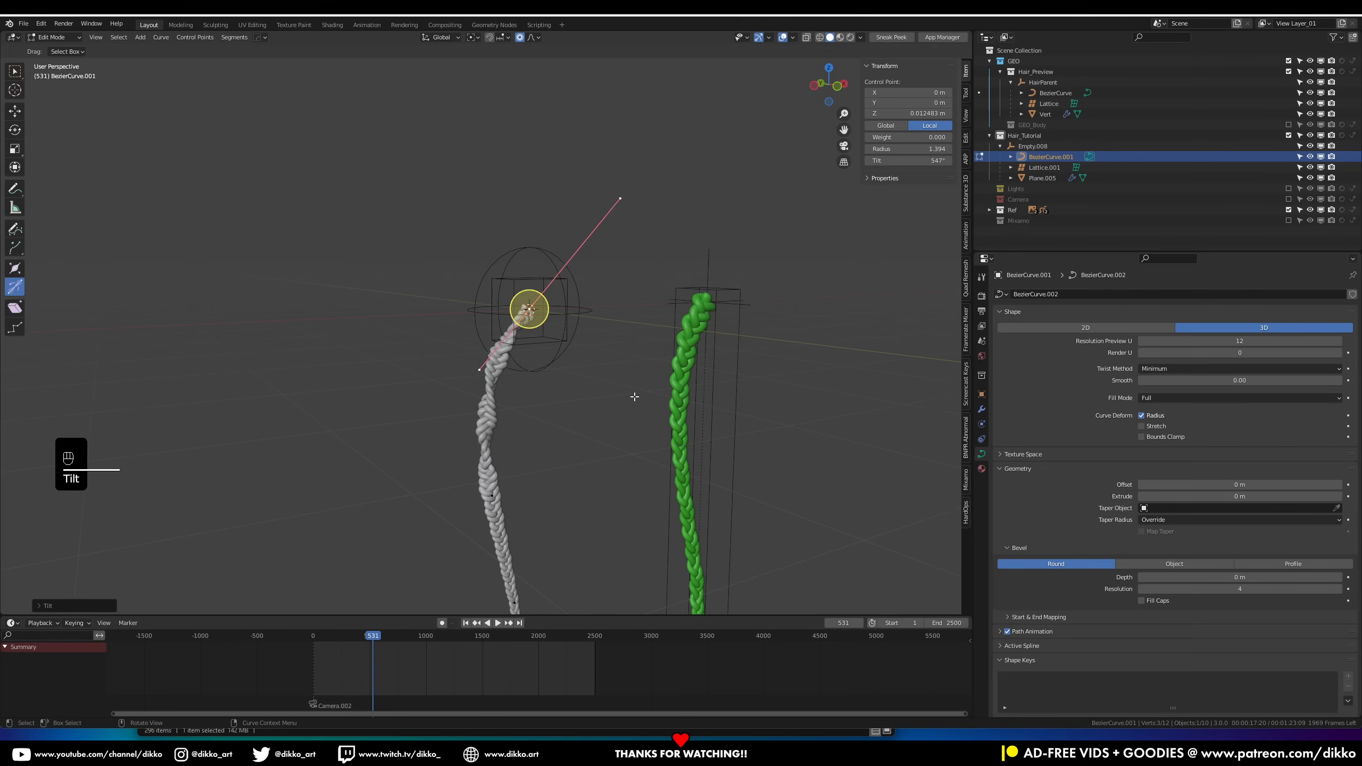
key("ctrl+z")
key("ctrl+z")
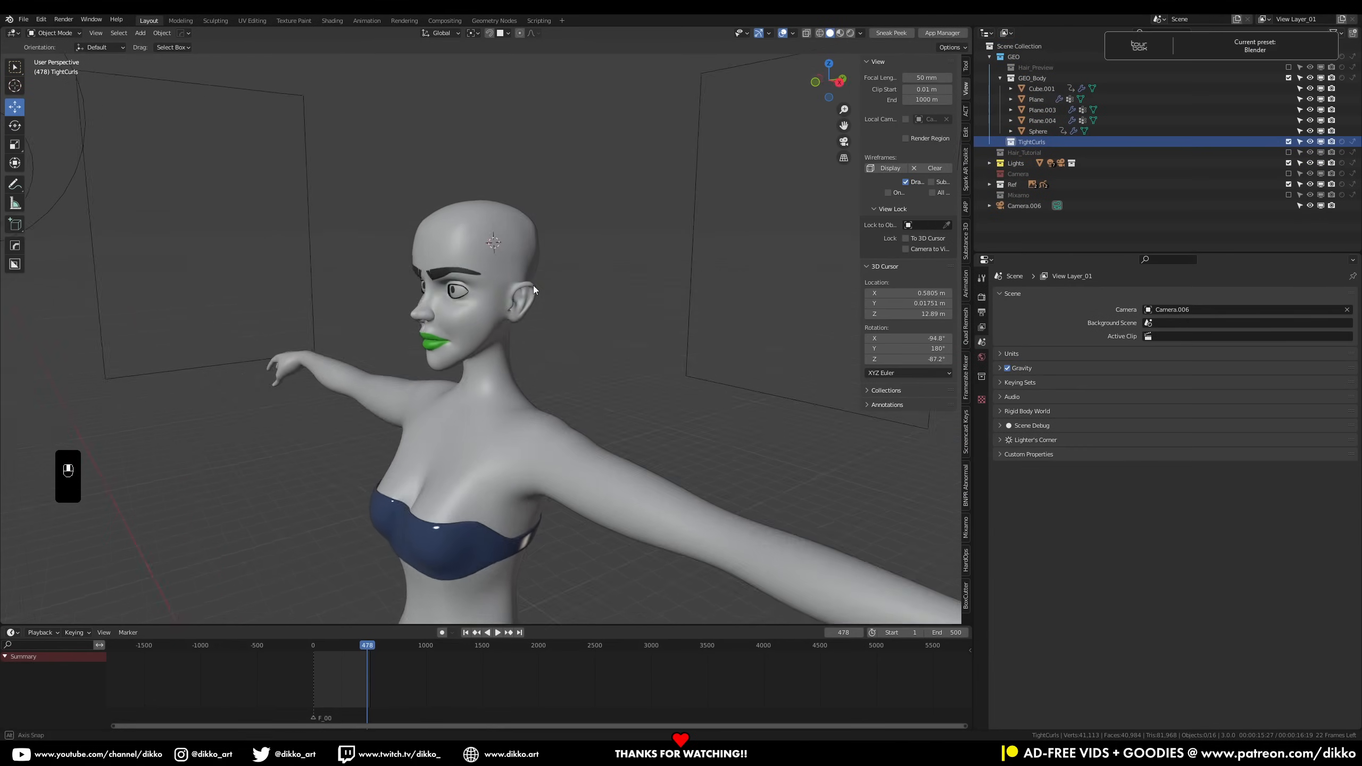
Snap the 3D cursor to a vertex on the crown of the character's head and return to Object Mode
mouse_move(533, 285)
middle_mouse_down()
mouse_move(500, 268)
mouse_move(536, 285)
middle_mouse_up()
left_click(513, 275)
key("Tab")
scroll(537, 279, "up", 5)
left_click(533, 233)
key("shift+s")
left_click(559, 317)
key("Tab")
middle_click_drag(560, 331, 588, 295)
Search the add-on preferences for "extra" to check whether Add Mesh: Extra Objects is enabled
key("shift+a")
mouse_move(584, 292)
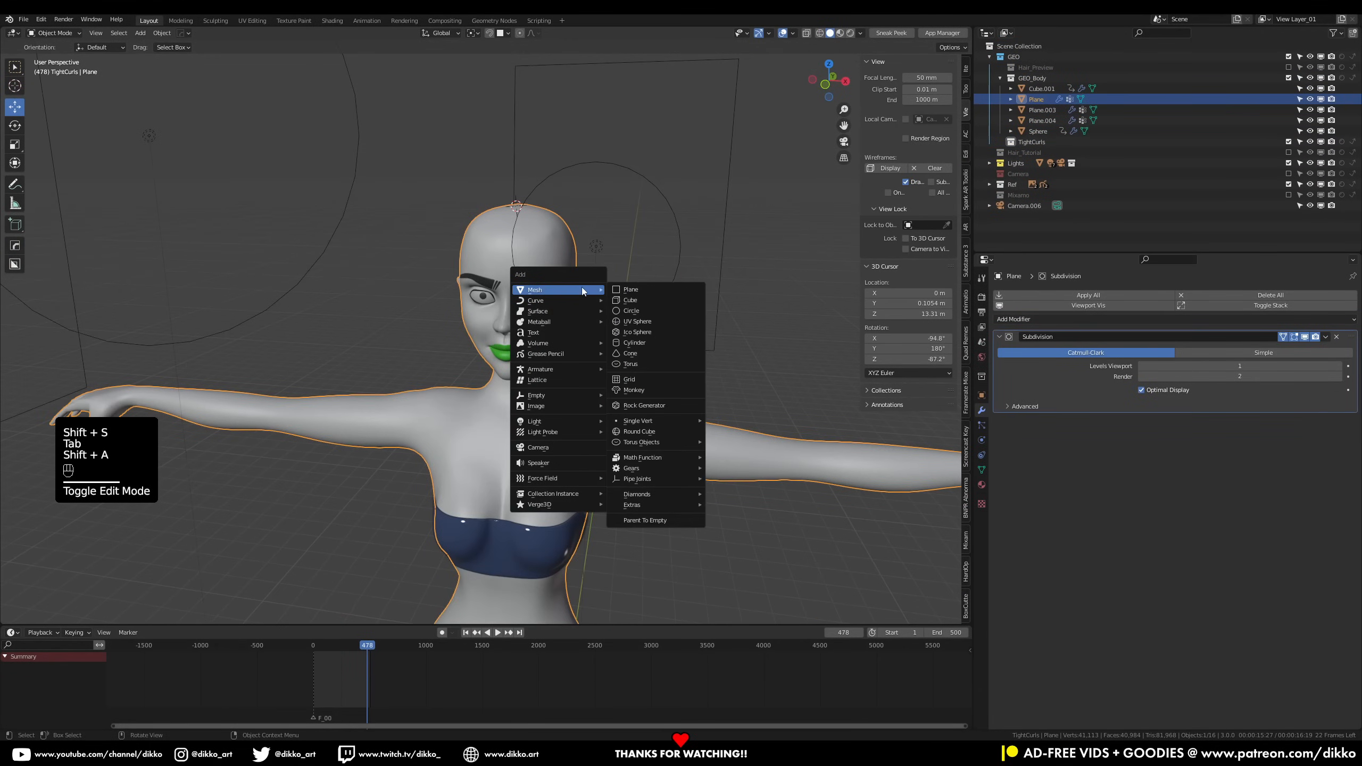
left_click(41, 19)
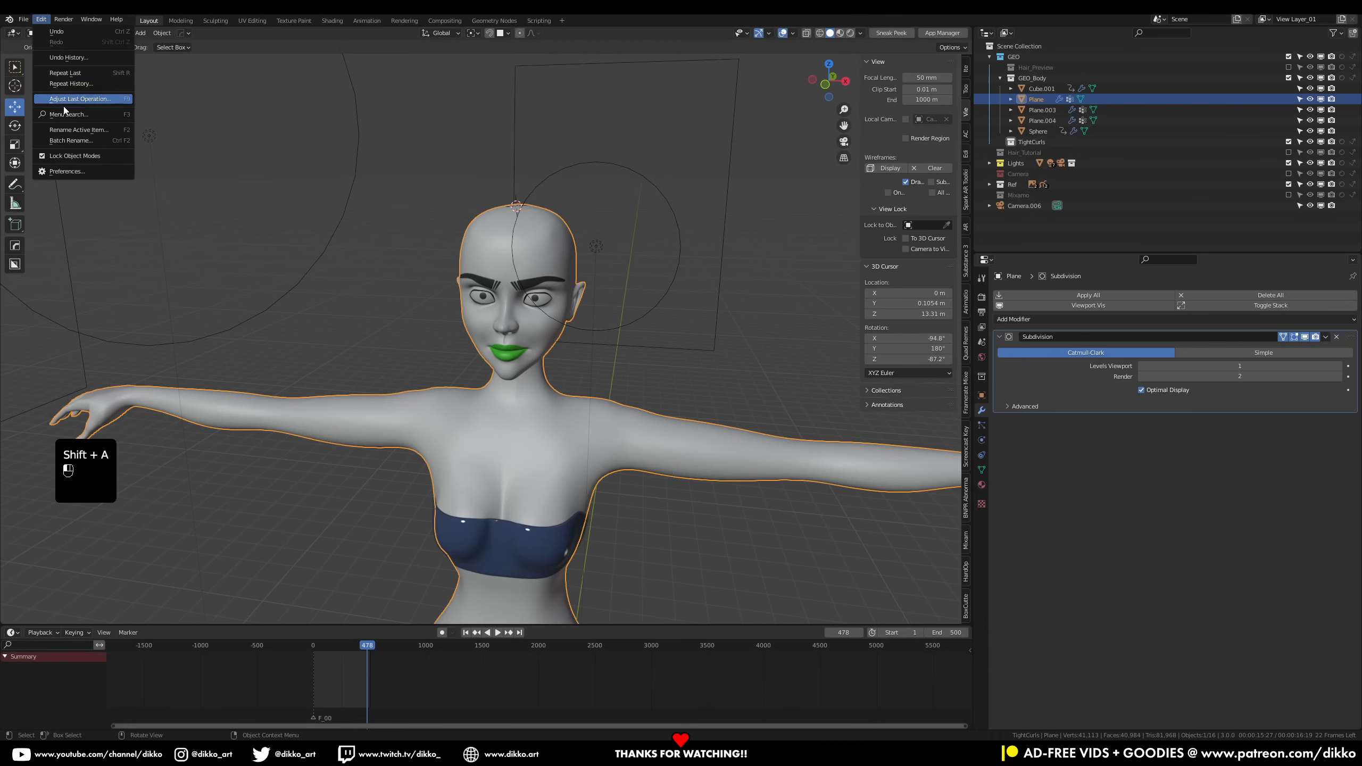
left_click(59, 174)
left_click(293, 58)
type("me")
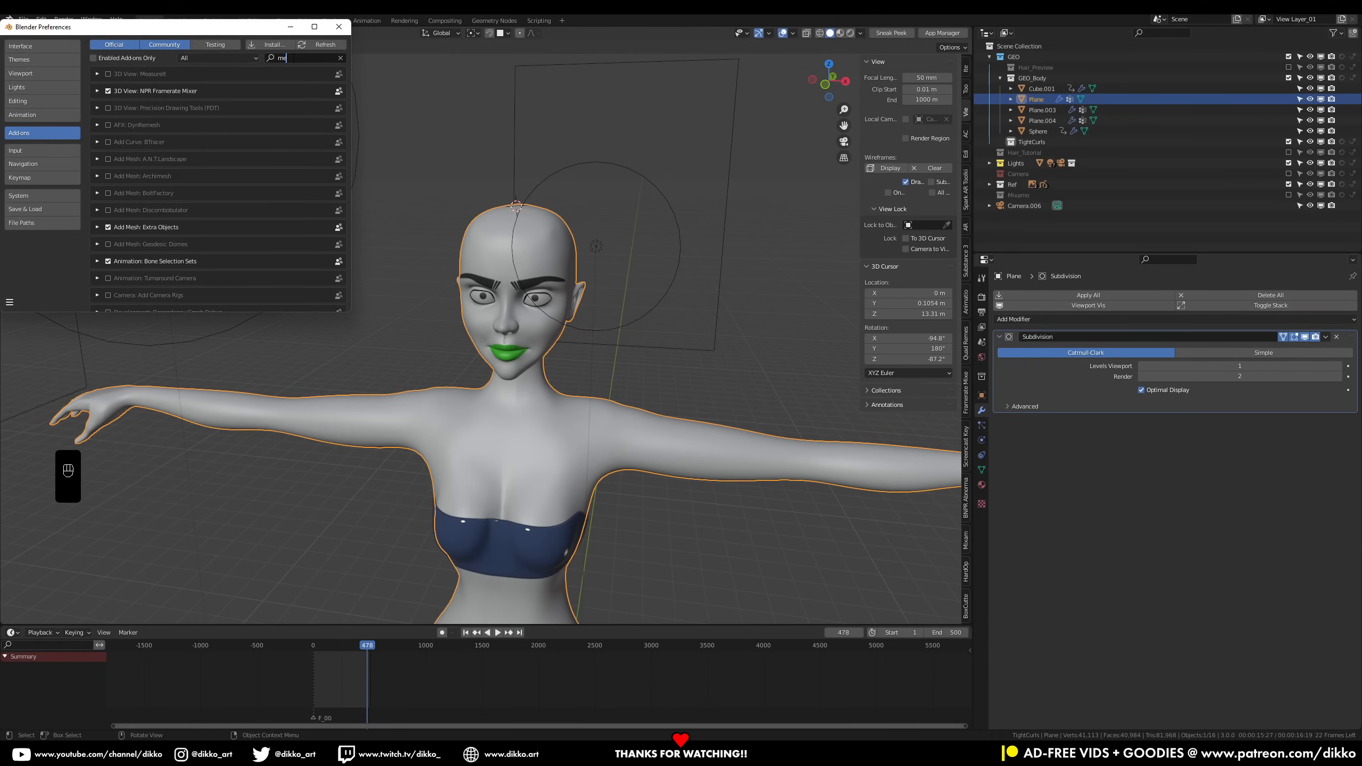
key("BackSpace")
key("BackSpace")
type("exrtr")
key("BackSpace")
type("tra")
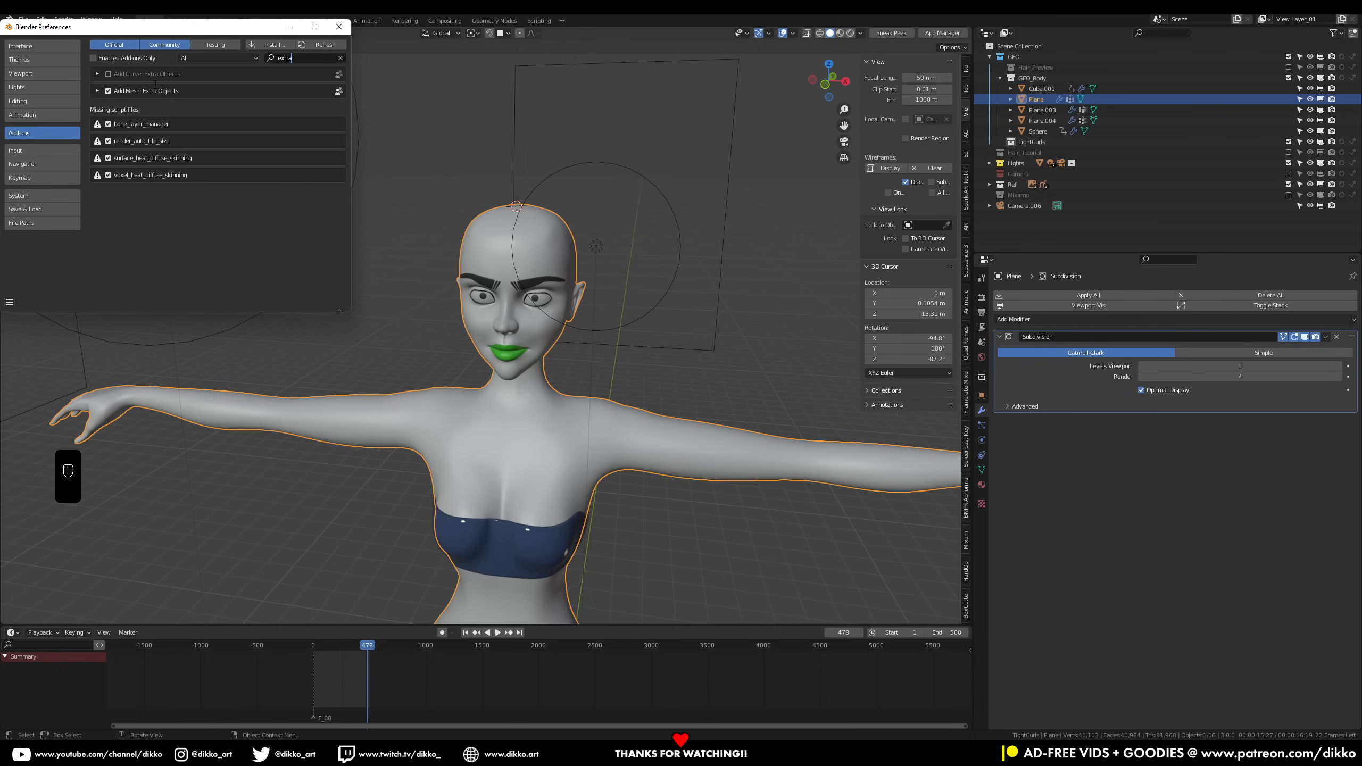
left_click(339, 26)
Save the file and add a Round Cube with radius 1.00 at the 3D cursor on the head
mouse_move(569, 237)
middle_mouse_down()
mouse_move(547, 280)
mouse_move(555, 259)
middle_mouse_up()
key("ctrl+s")
key("shift+a")
mouse_move(549, 256)
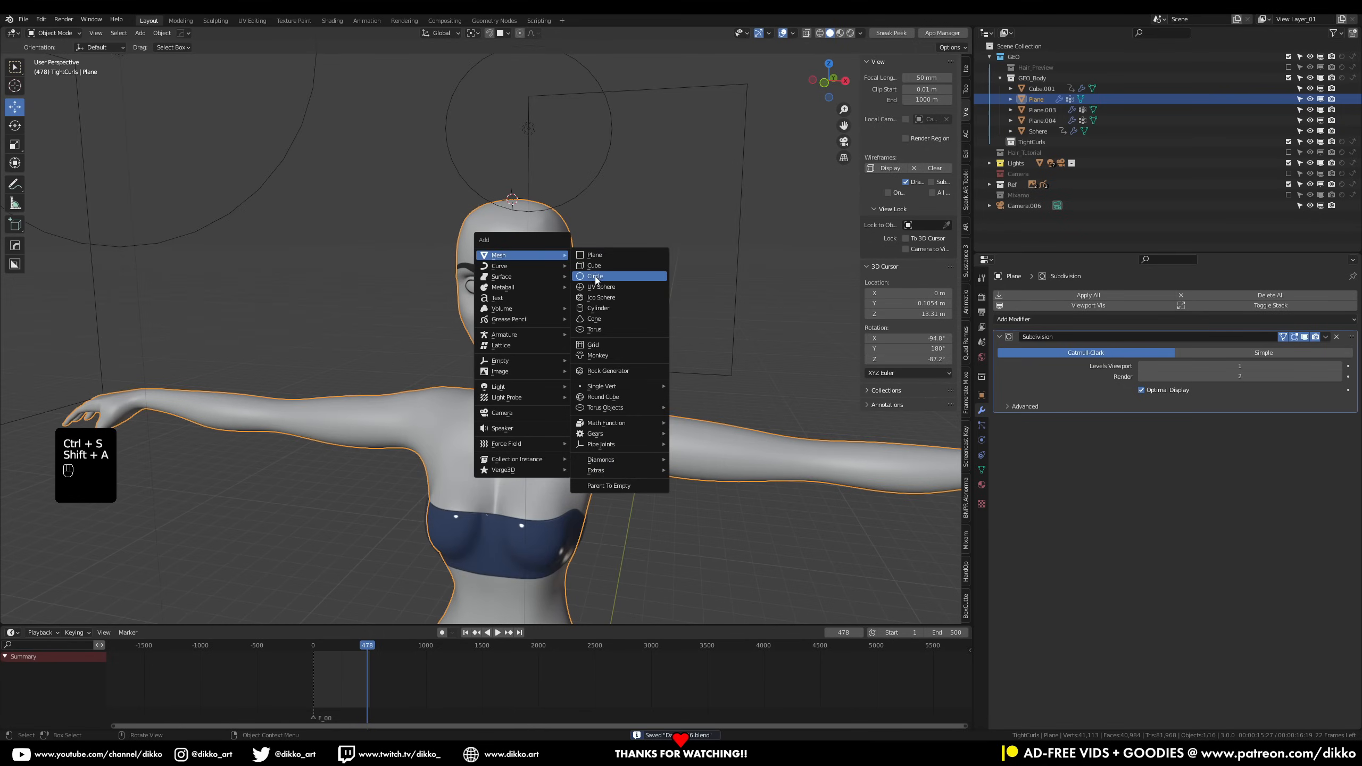
left_click(616, 400)
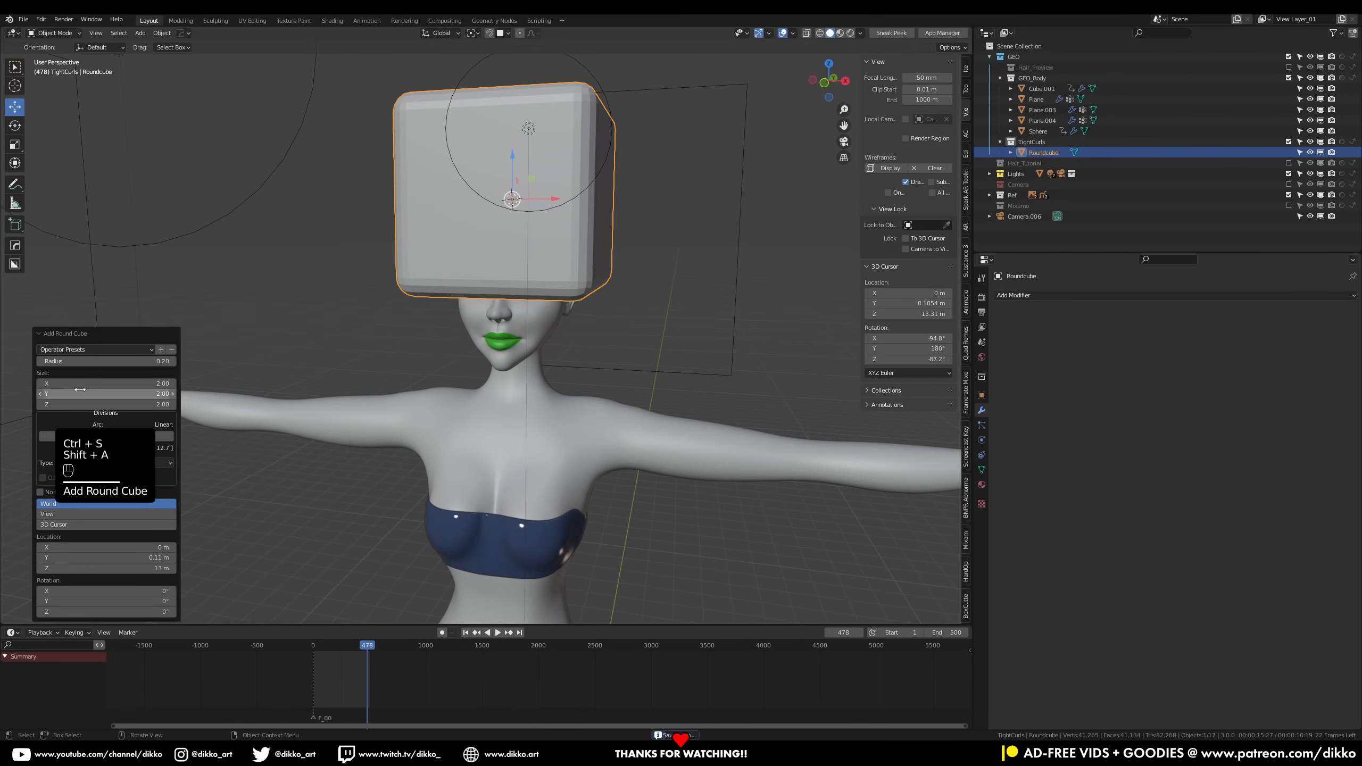
key("Return")
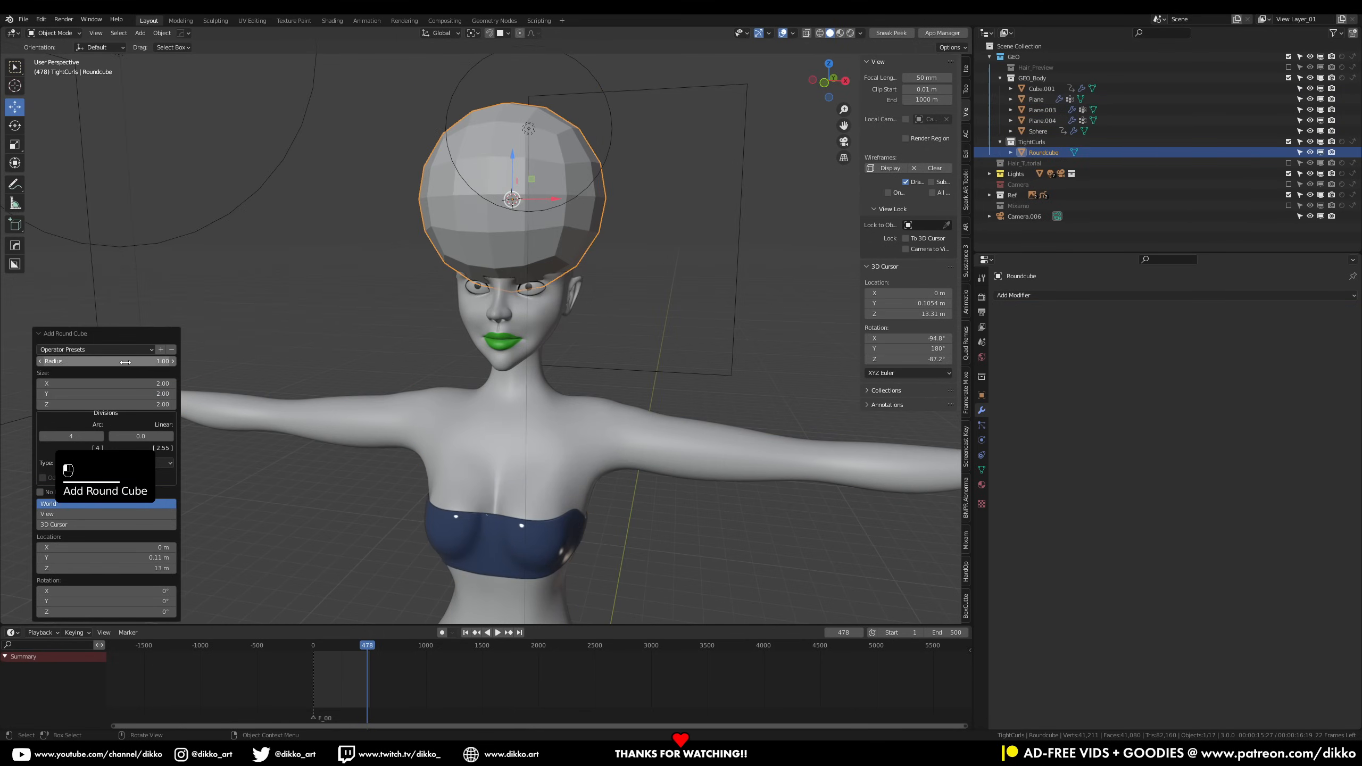
Scale the round cube and move it back and down so it sits over the skull as a hair cap
middle_click_drag(413, 299, 537, 271)
key("s")
left_click(592, 308)
left_click_drag(475, 198, 540, 199)
middle_click_drag(533, 219, 543, 171)
mouse_move(526, 163)
left_mouse_down()
mouse_move(514, 189)
mouse_move(515, 169)
left_mouse_up()
Add a Subdivision Surface modifier to the round cube with a viewport level of 3
middle_click_drag(572, 272, 724, 311)
left_click(1013, 295)
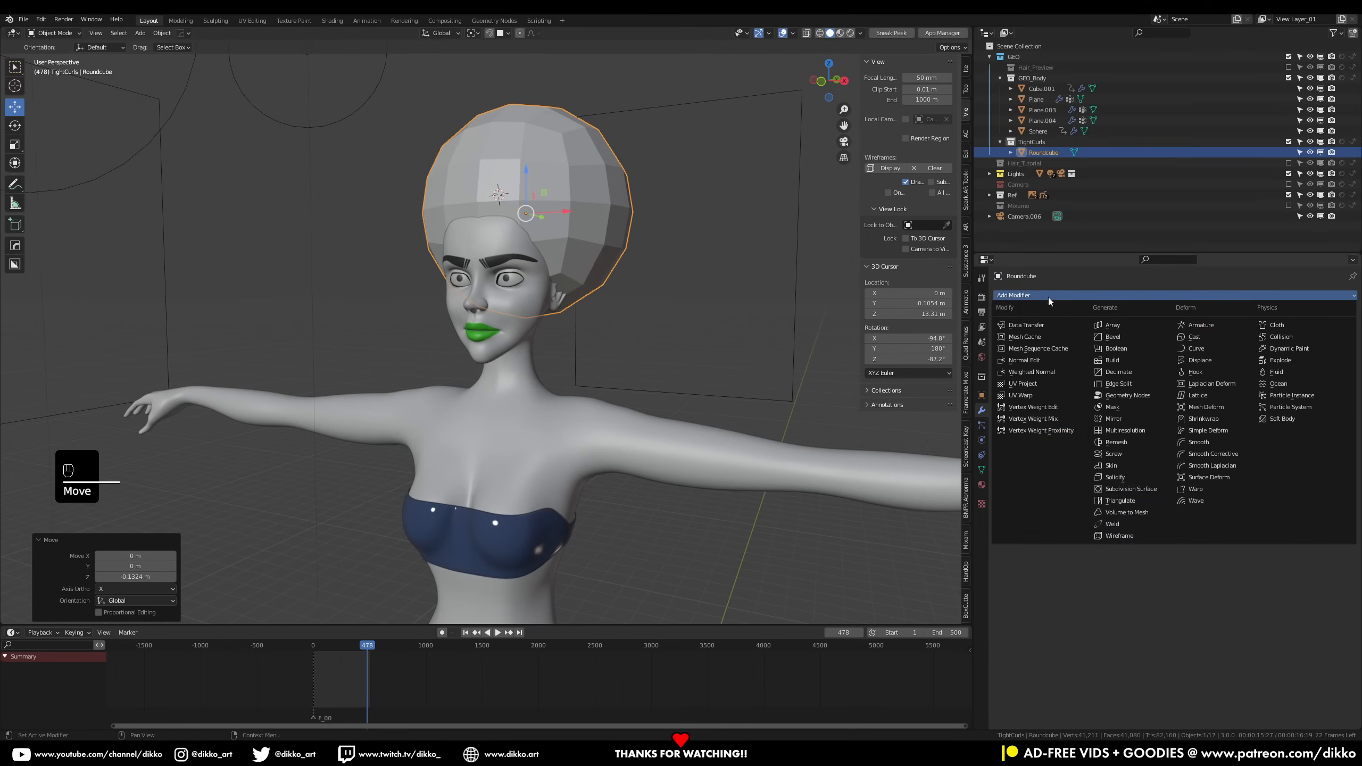
left_click(1129, 497)
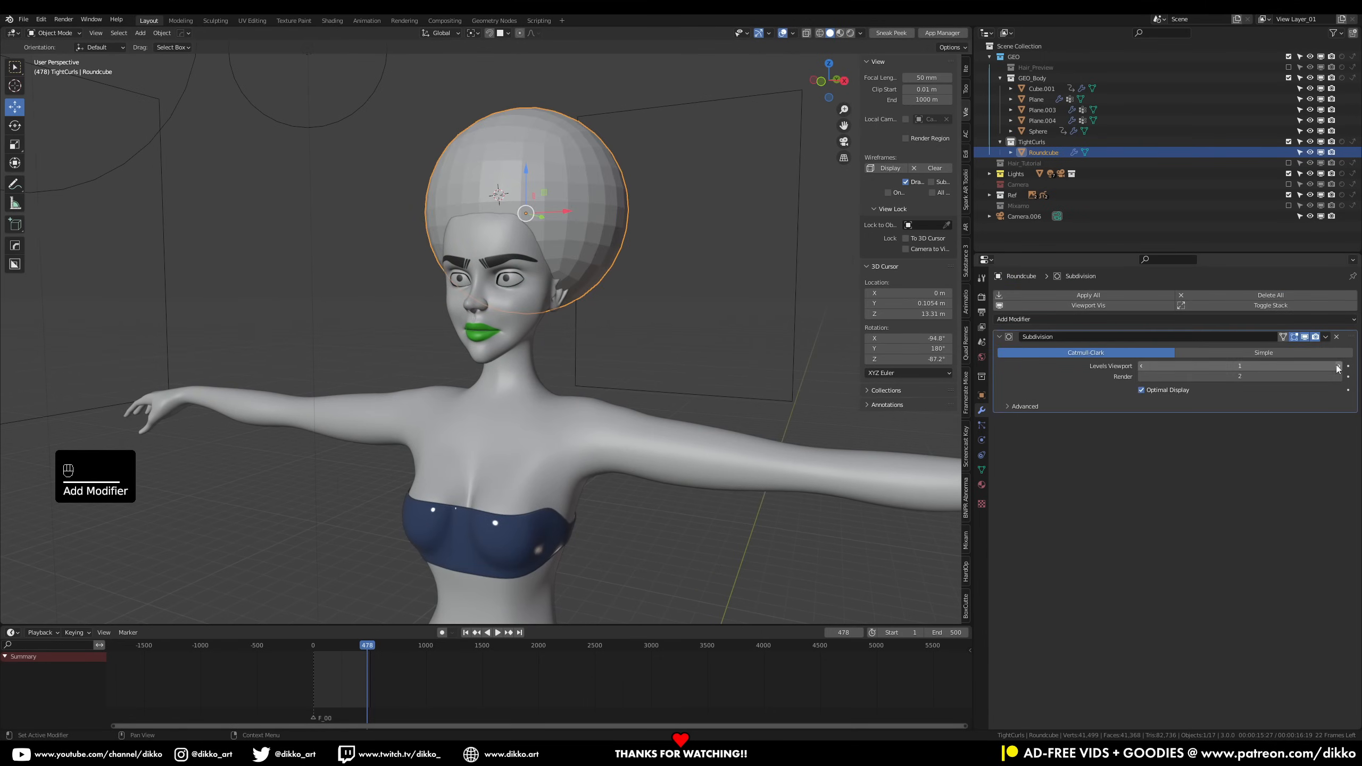
middle_click_drag(537, 322, 655, 383)
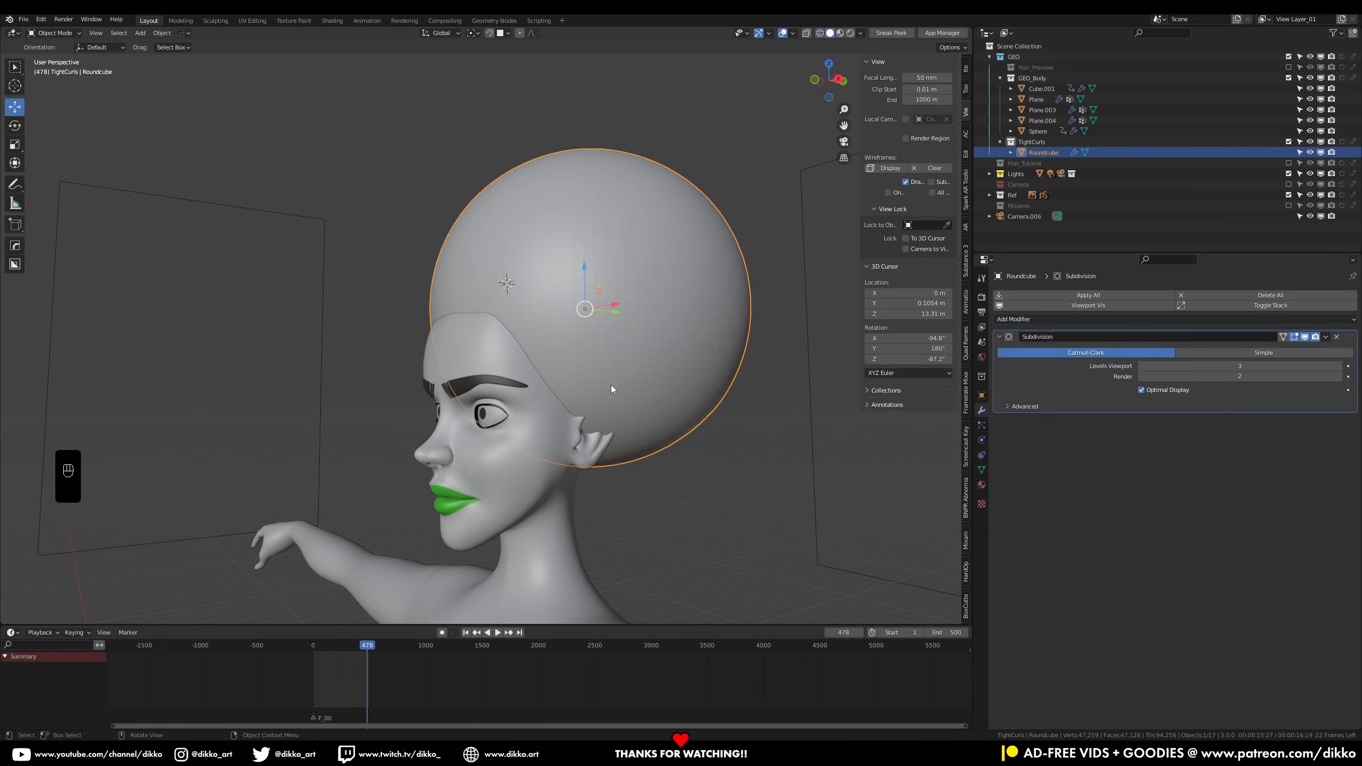
Move the hair cap's lower vertices beside the ear so the cap clears the ear
key("Tab")
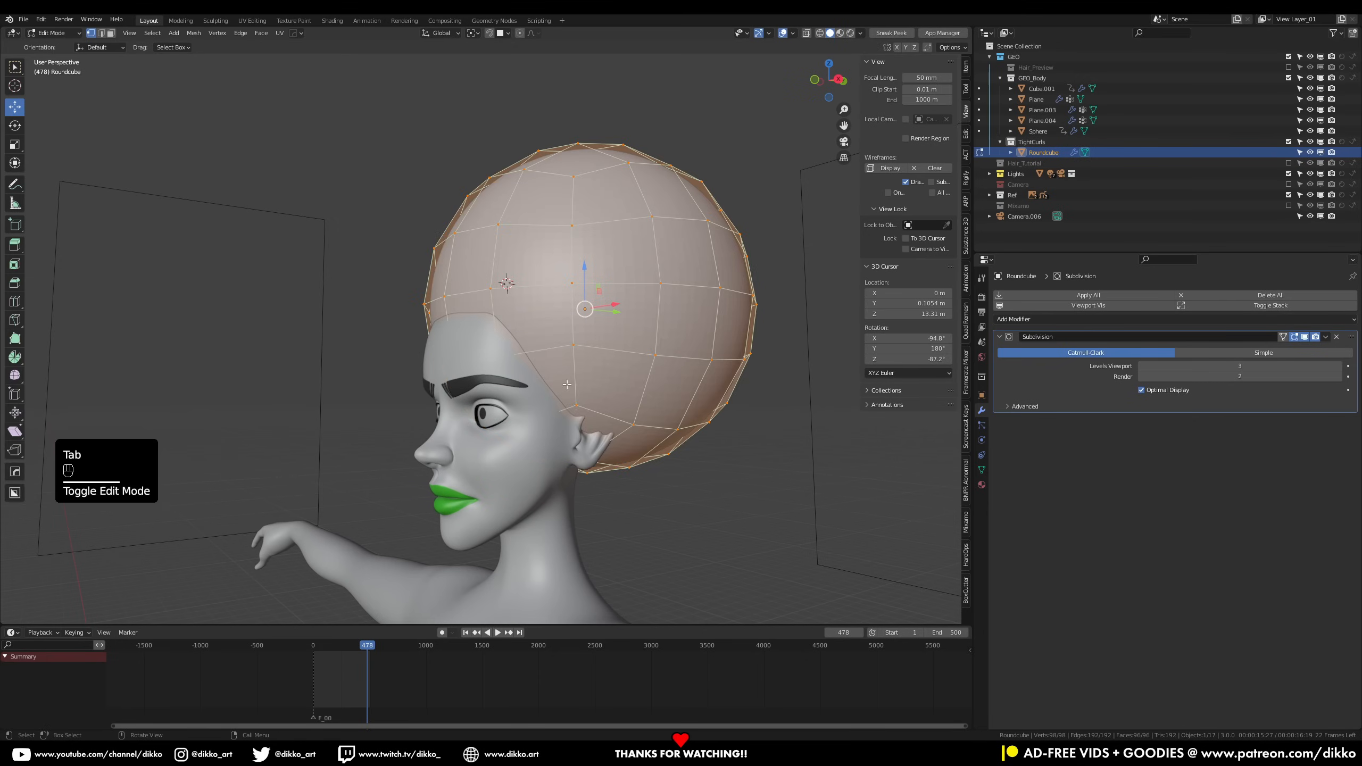
left_click(577, 407)
middle_click_drag(577, 407, 550, 374)
left_click(497, 402, "ctrl+shift")
left_click_drag(549, 374, 567, 338)
middle_click_drag(567, 338, 550, 356)
mouse_move(513, 384)
left_mouse_down()
mouse_move(539, 384)
mouse_move(513, 374)
left_mouse_up()
middle_click_drag(514, 374, 680, 158)
Turn on X-axis mirror editing and adjust the hair cap's vertices around the ear symmetrically
left_click(566, 409)
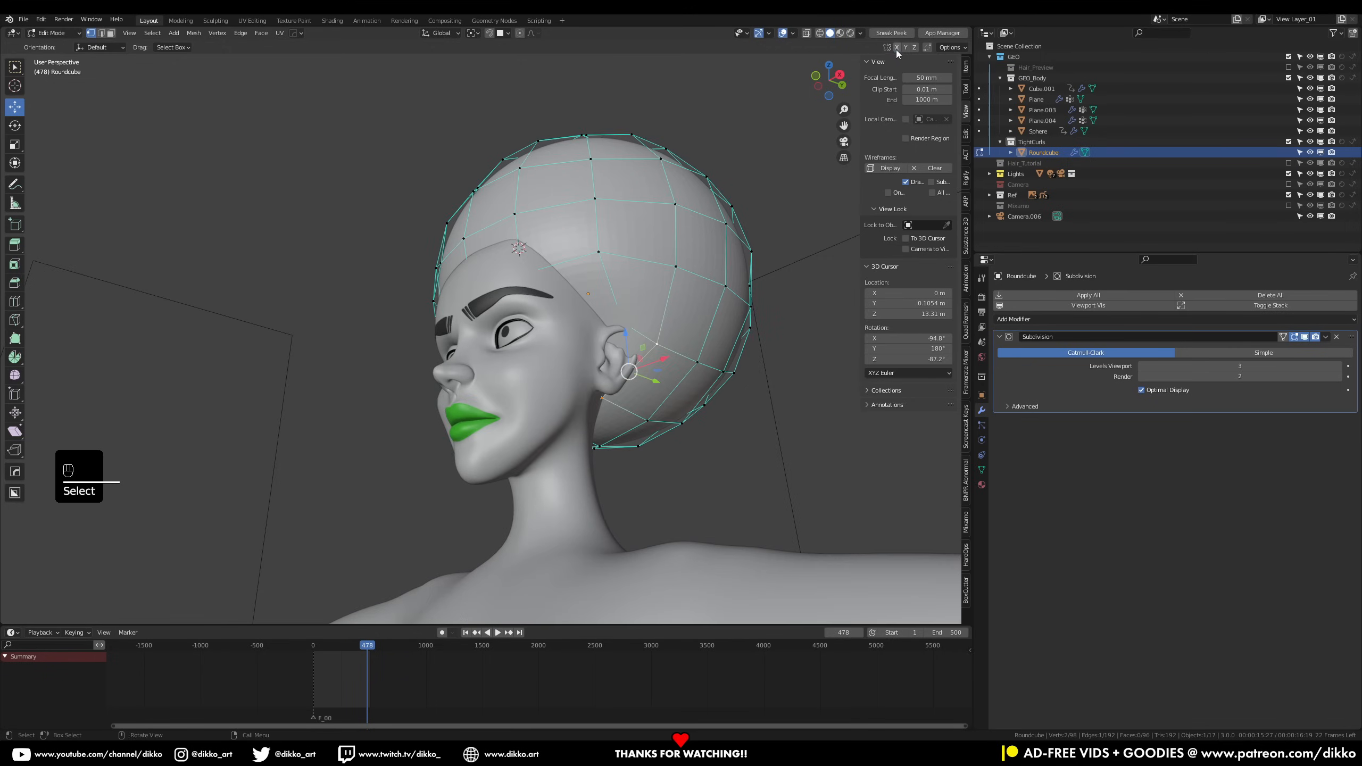
left_click(897, 49)
middle_click_drag(696, 313, 668, 320)
left_click_drag(636, 367, 651, 371)
left_click_drag(619, 329, 617, 312)
middle_click_drag(617, 312, 624, 341)
Inset the cap faces in front of both ears by 0.07083 m and extrude them downward as sideburns
left_click(545, 332)
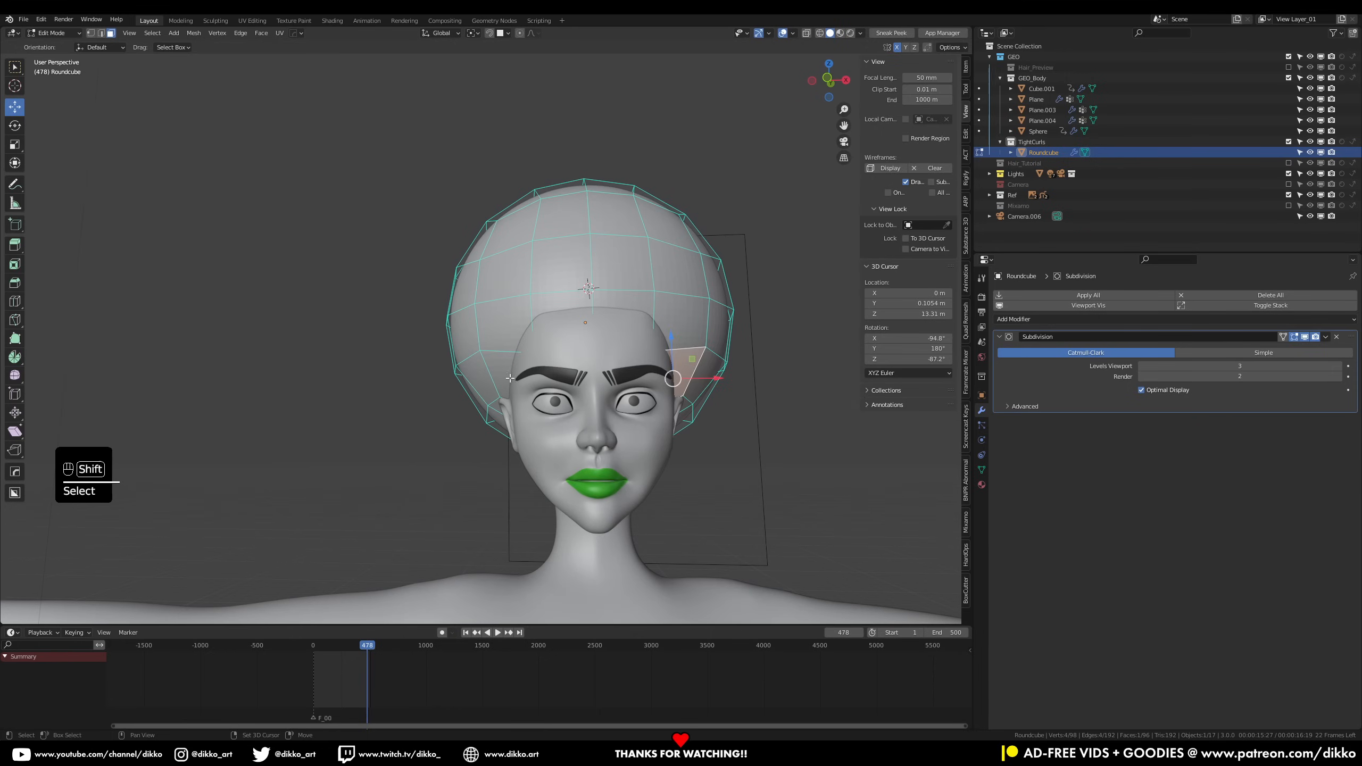
key("i")
left_click(745, 451)
key("e")
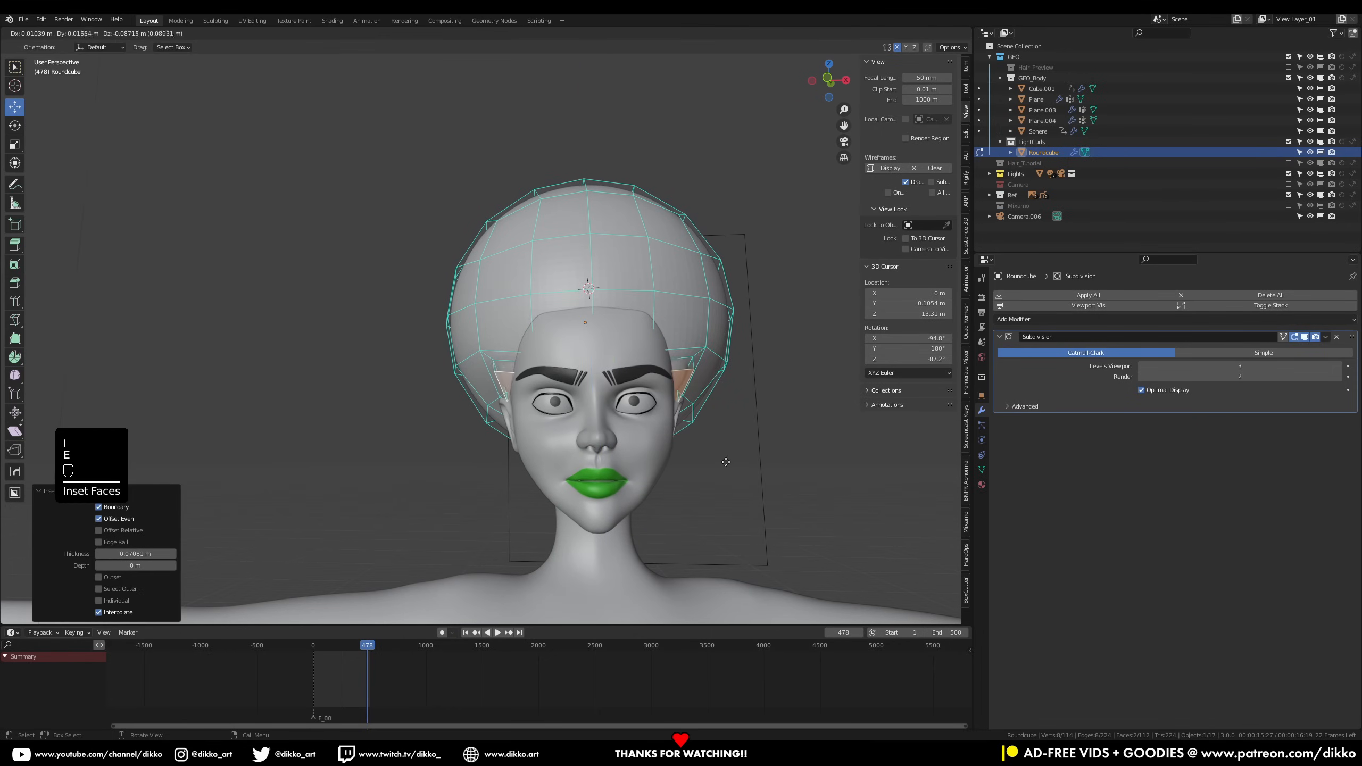
left_click(727, 503)
Flatten the sideburns' end faces by scaling them to 0 along Z
middle_click_drag(727, 503, 664, 553)
key("s")
key("z")
key("0")
left_click(664, 553)
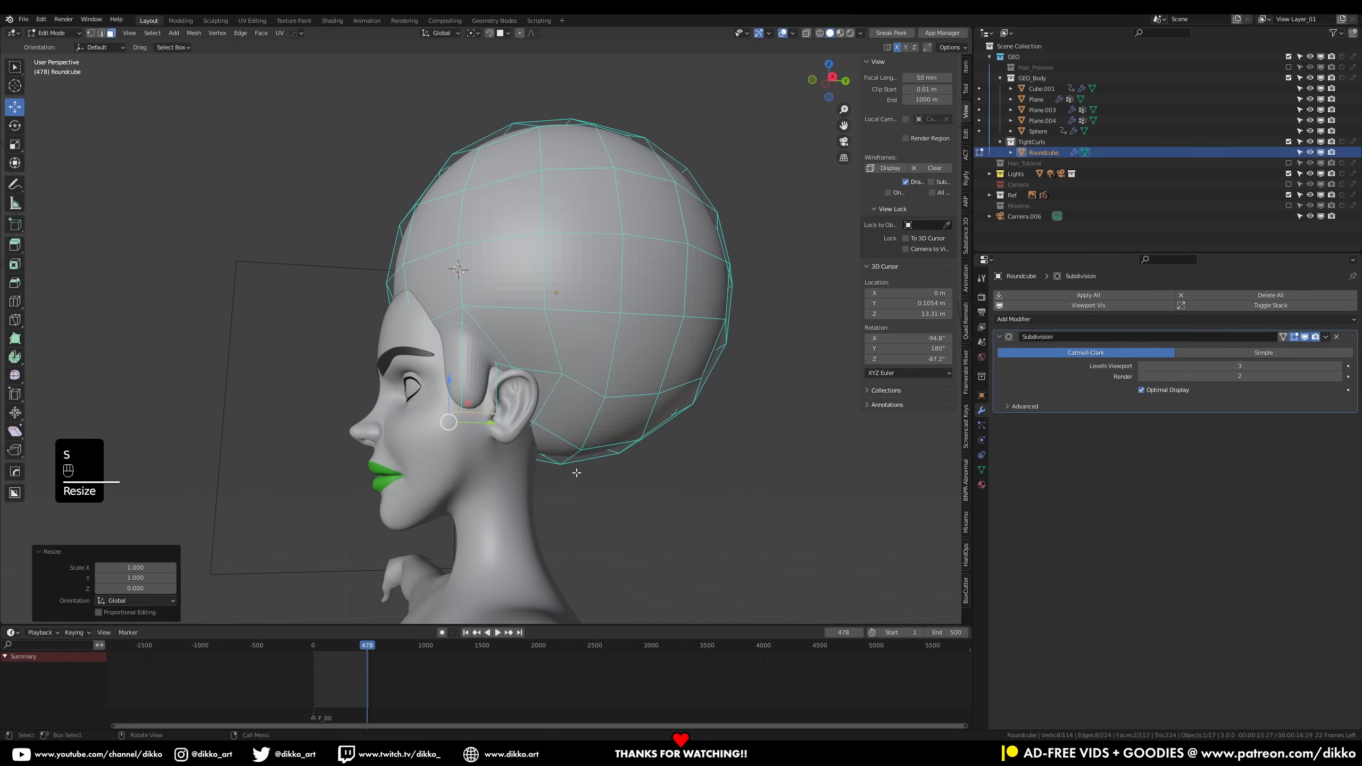
Lower the sideburn end faces slightly and shift them 0.058591 m along X
left_click_drag(450, 380, 451, 390)
middle_click_drag(451, 392, 571, 403)
left_click_drag(634, 439, 643, 440)
middle_click_drag(642, 438, 545, 432)
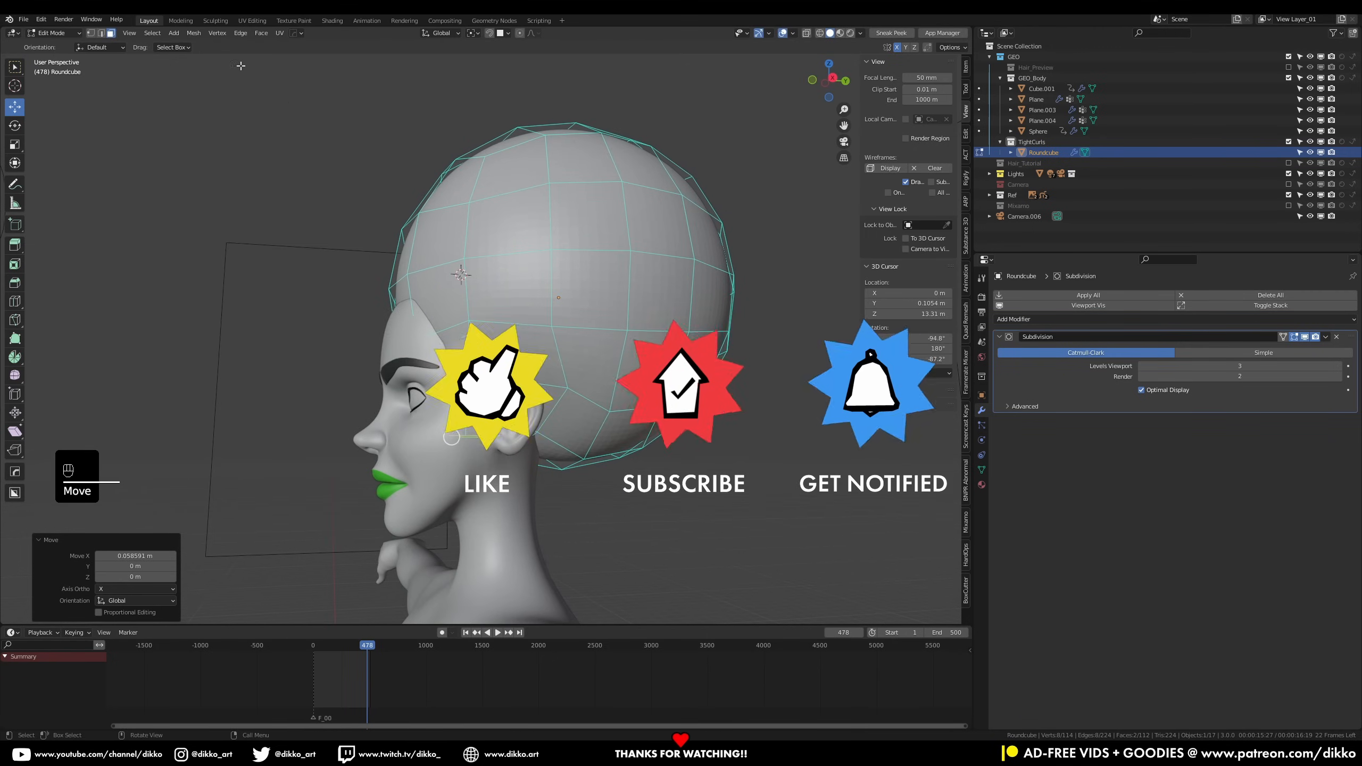
Apply an edge crease of 0.310 to the sideburns' end faces
scroll(436, 402, "up", 2)
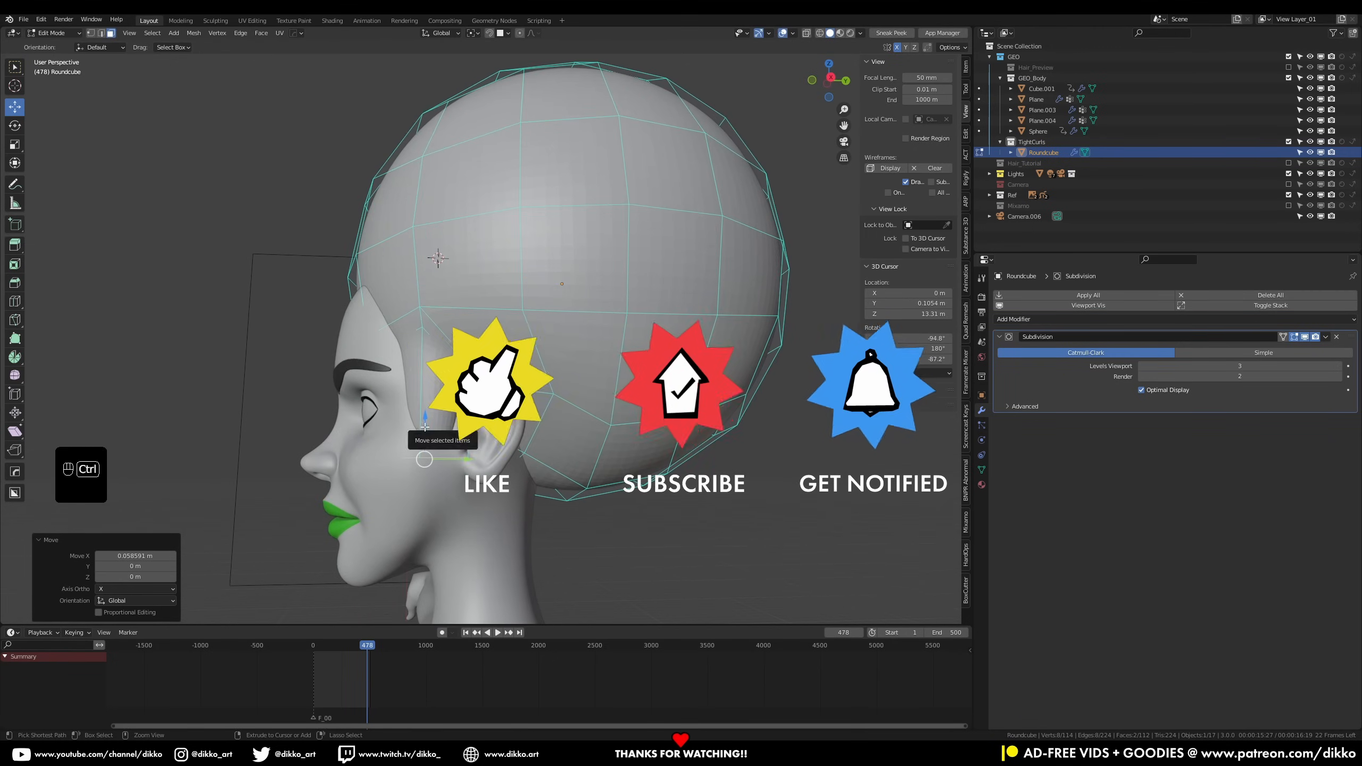
key("ctrl+r")
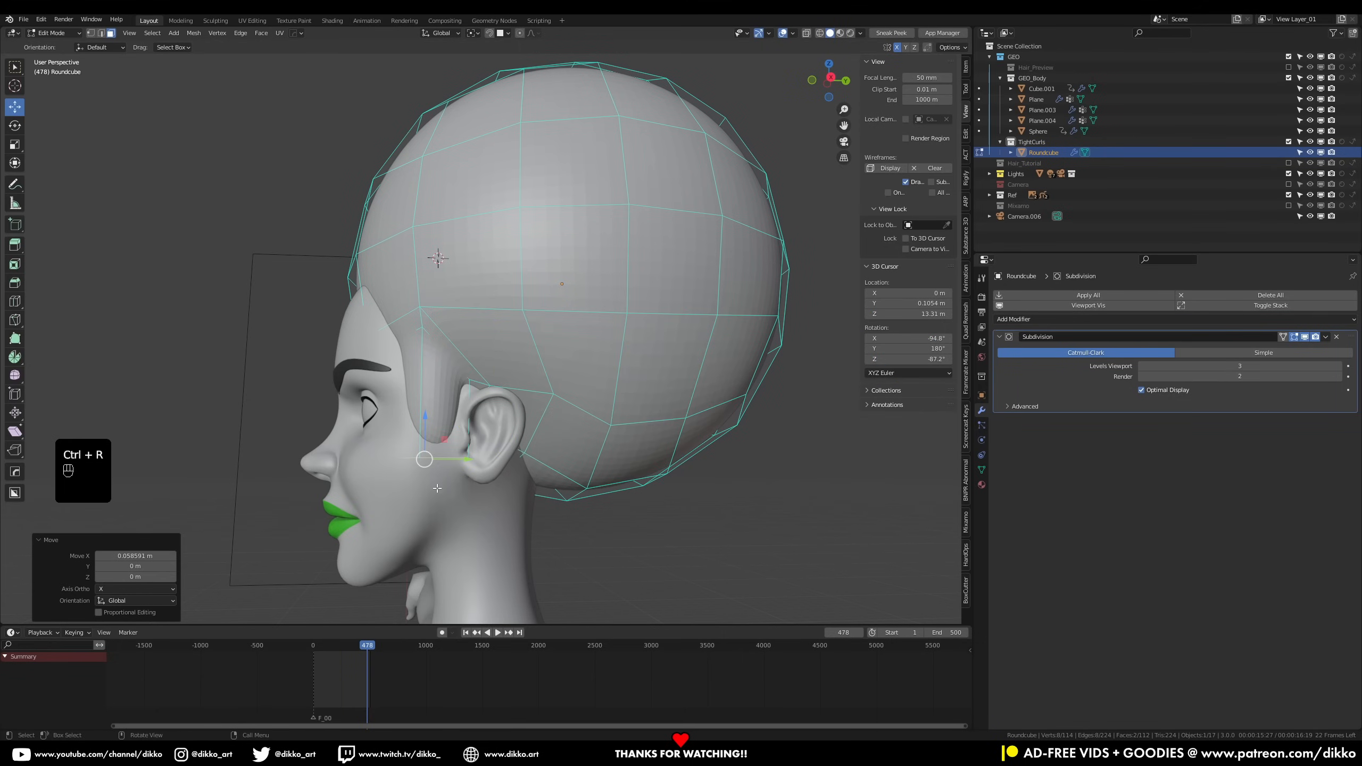
key("ctrl+e")
left_click(491, 612)
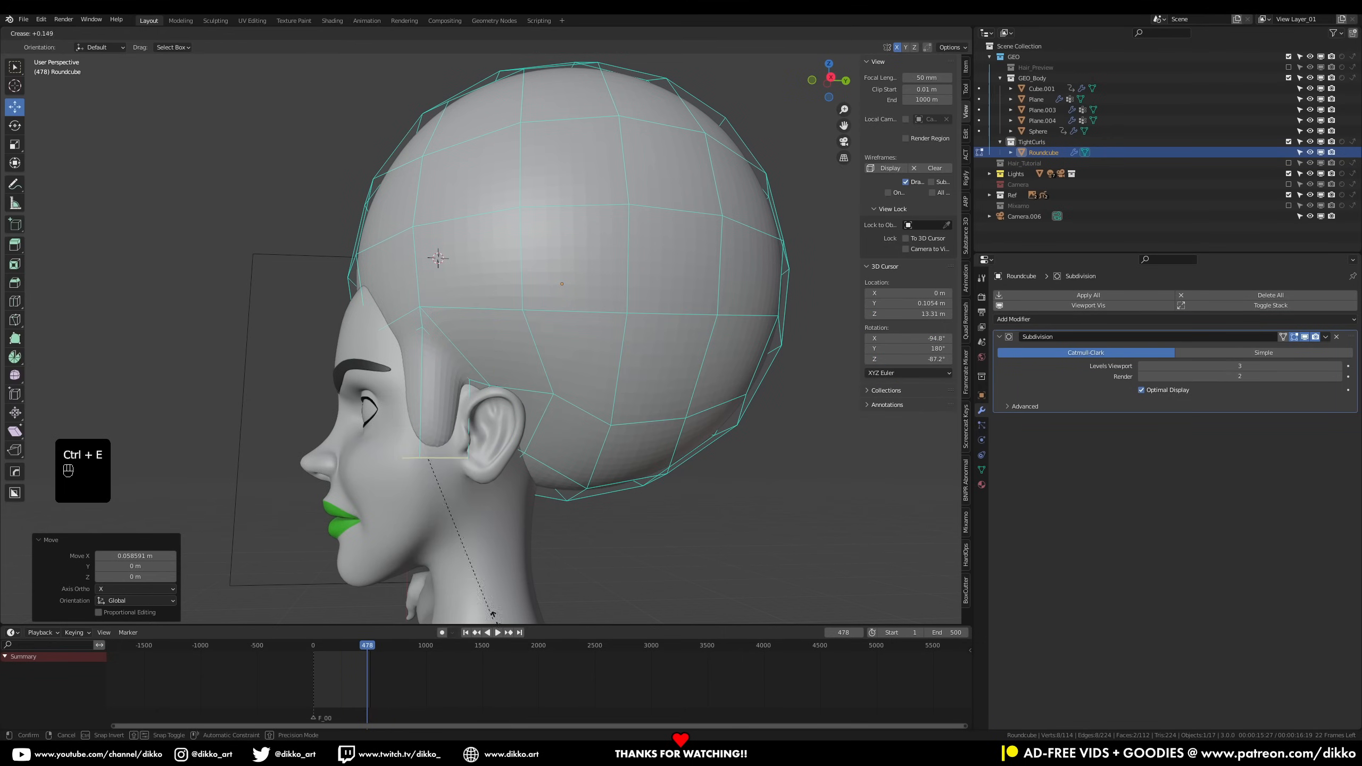
left_click(545, 618)
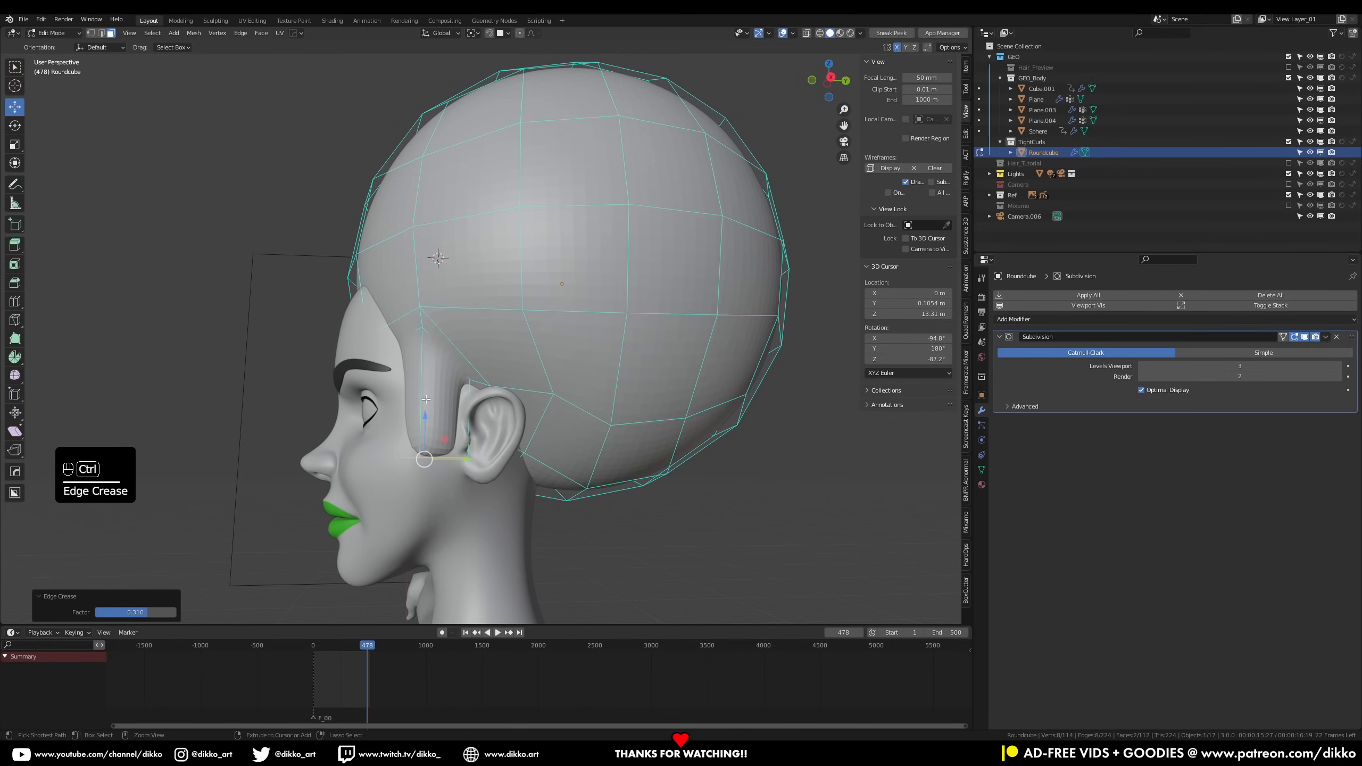
Scale the sideburn end faces to 0.594 and nudge part of the selection sideways
key("s")
left_click(537, 469)
key("ctrl+z")
middle_click_drag(536, 468, 612, 410)
left_click(688, 325)
middle_click_drag(688, 326, 737, 389)
left_click_drag(737, 388, 745, 397)
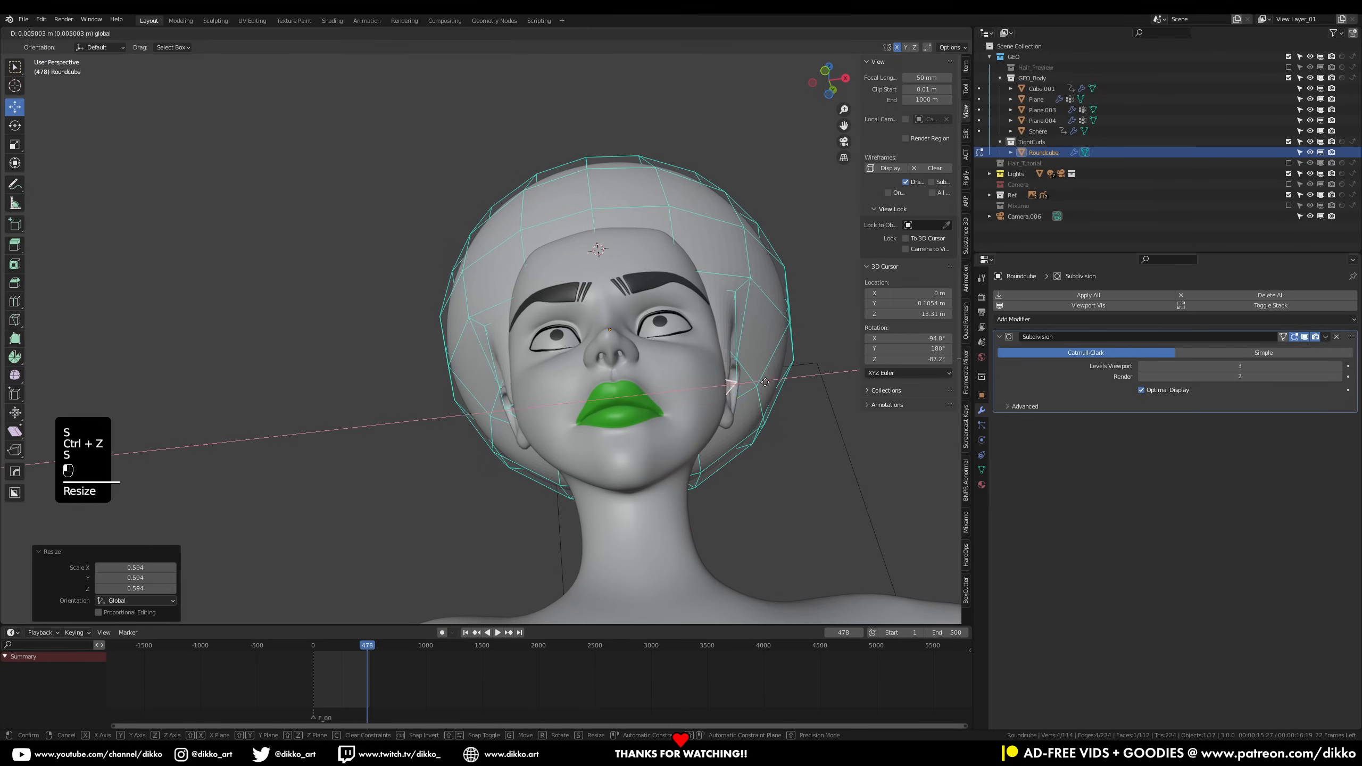
Add a loop cut to the sideburn and shift it 0.078846 m along Y
middle_click_drag(745, 397, 515, 413)
key("ctrl+r")
left_click(489, 410)
left_click_drag(489, 410, 545, 416)
middle_click_drag(545, 417, 580, 397)
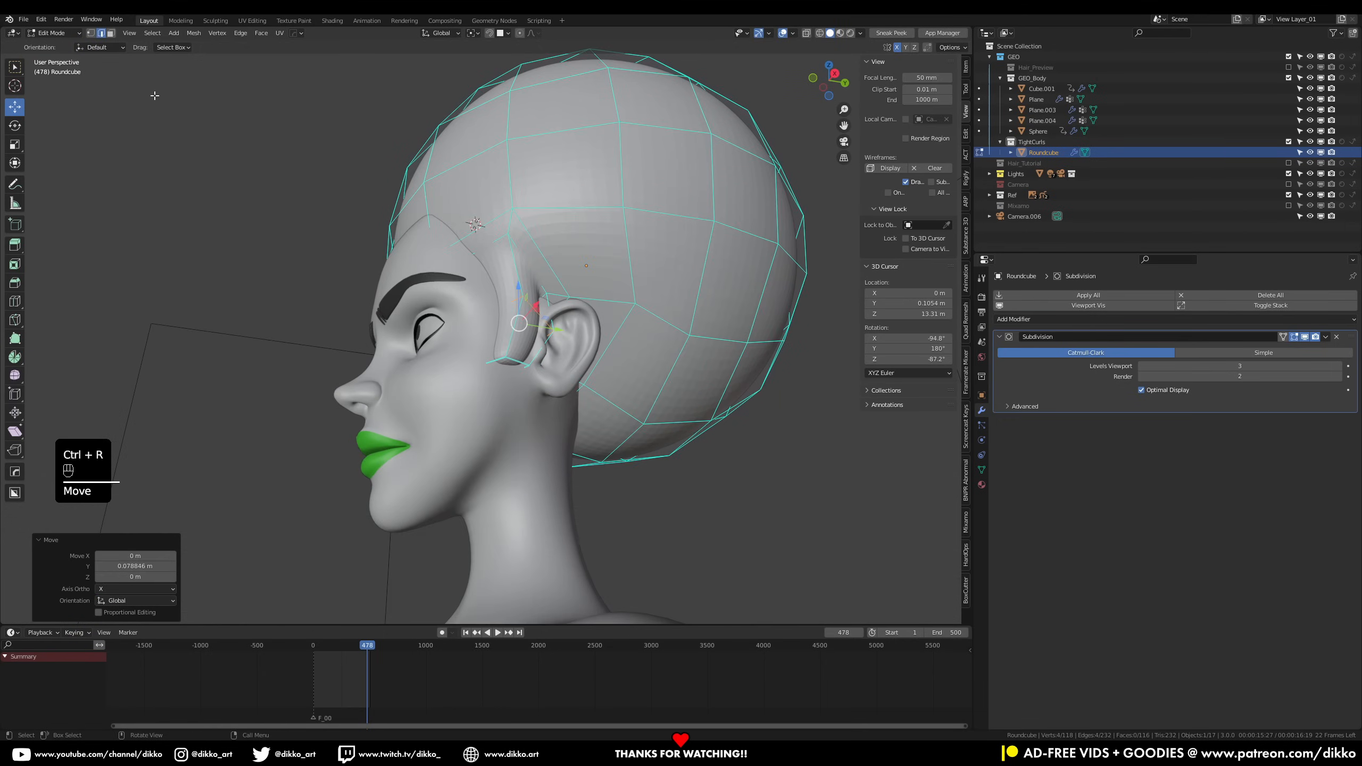
Reposition the sideburn's lower edge and smooth the selected edge loop with the Smooth tool
left_click(499, 359)
left_click_drag(494, 360, 506, 361)
middle_click_drag(506, 361, 531, 370)
left_click(489, 341, "alt")
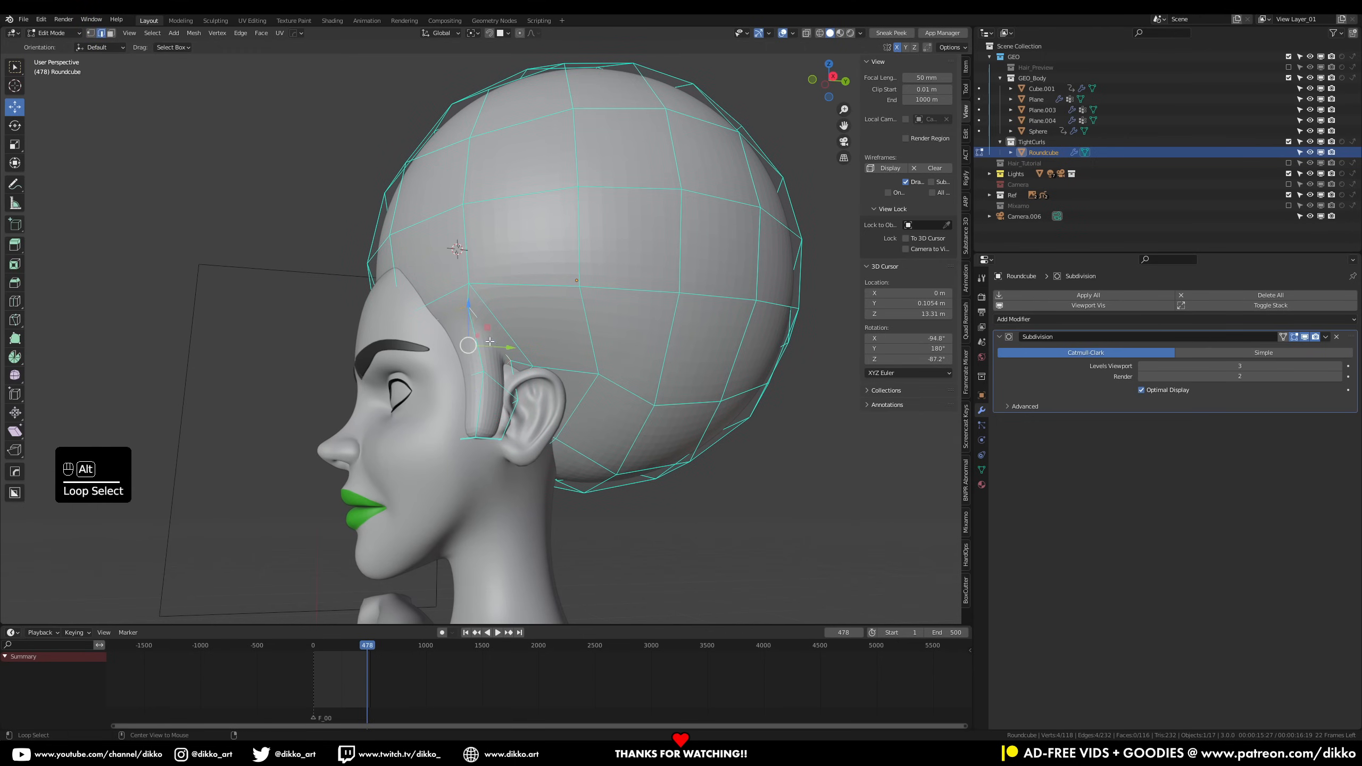
left_click(14, 375)
mouse_move(450, 377)
left_mouse_down()
mouse_move(466, 377)
mouse_move(447, 379)
left_mouse_up()
Try scaling the selected sideburn edges with Shrink/Fatten, and undo the change
key("s")
key("alt+s")
left_click(534, 390)
key("ctrl+z")
Switch the hair cap to Sculpt Mode and slim the sideburn against the head with the Grab brush
left_click(53, 33)
left_click(54, 70)
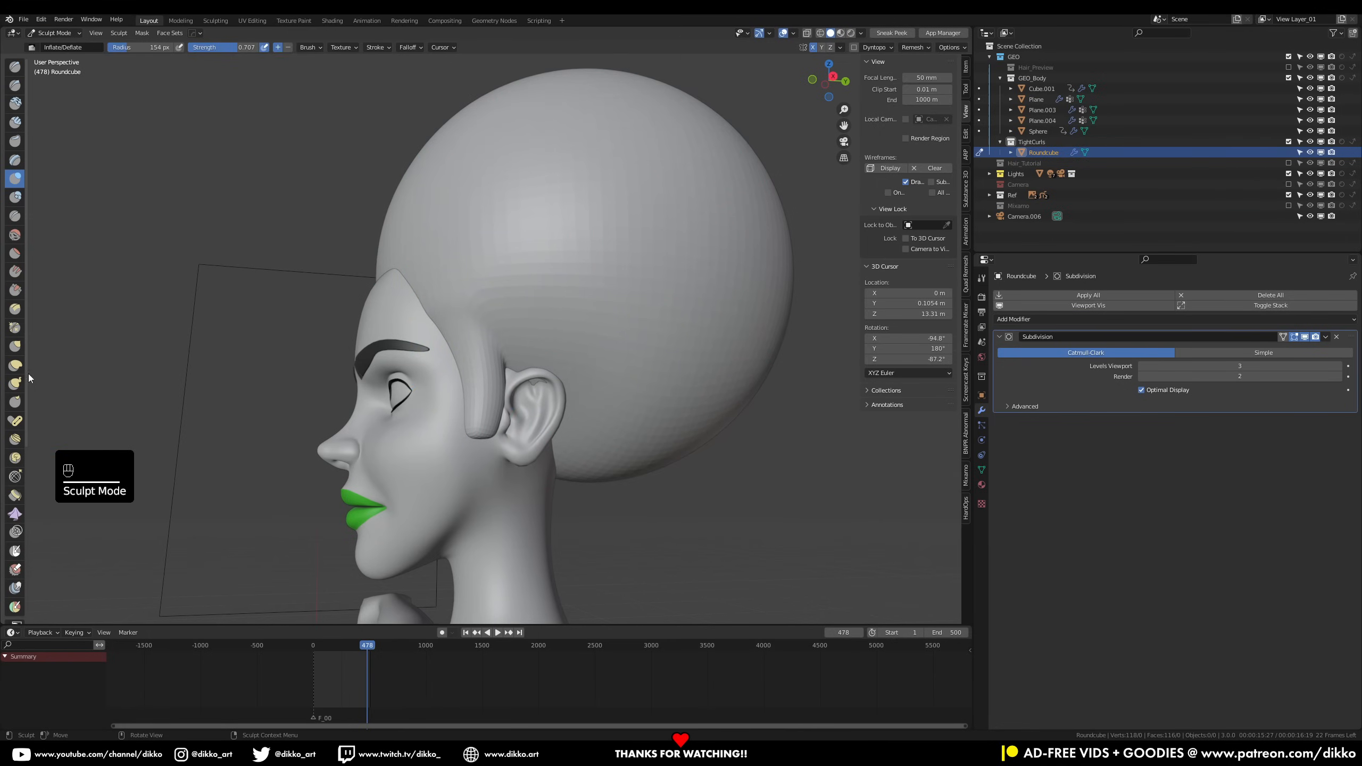
left_click(17, 348)
mouse_move(390, 359)
middle_mouse_down()
mouse_move(633, 373)
mouse_move(676, 396)
mouse_move(801, 411)
mouse_move(771, 397)
mouse_move(612, 419)
mouse_move(562, 395)
mouse_move(454, 410)
mouse_move(531, 461)
middle_mouse_up()
scroll(801, 412, "up", 3)
Crease the sideburn's lower end edges to 1.000 and return the hair cap to Object Mode
key("Tab")
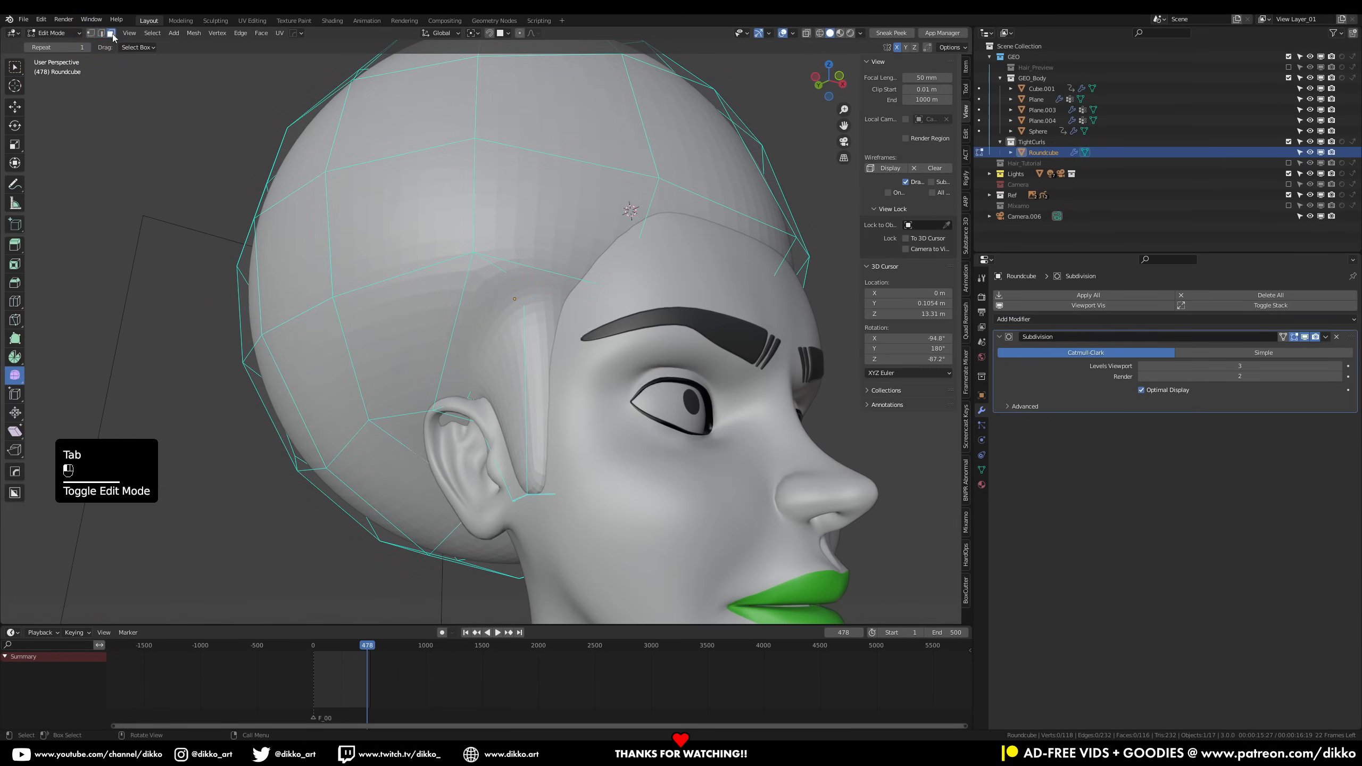
left_click(534, 500)
key("ctrl+e")
left_click(532, 510)
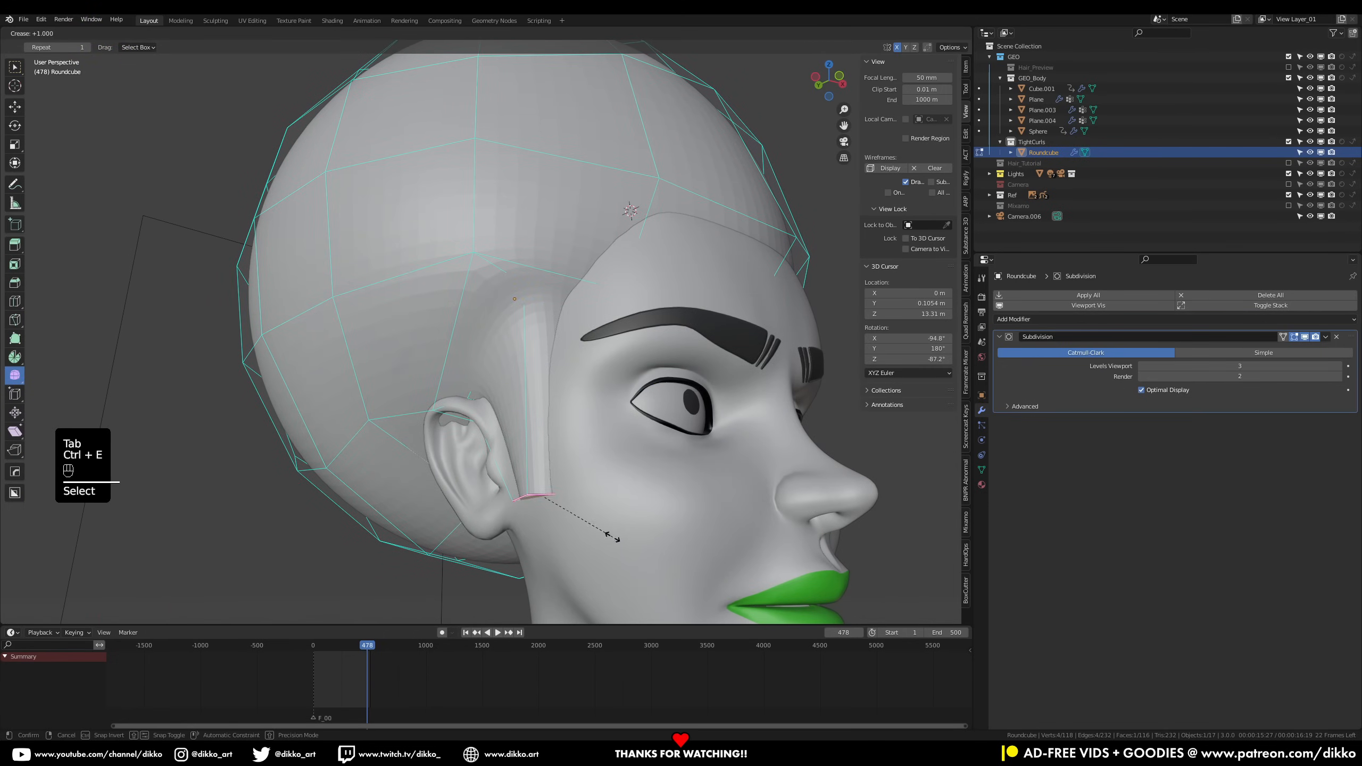
left_click(563, 519)
key("Tab")
middle_click_drag(563, 520, 151, 134)
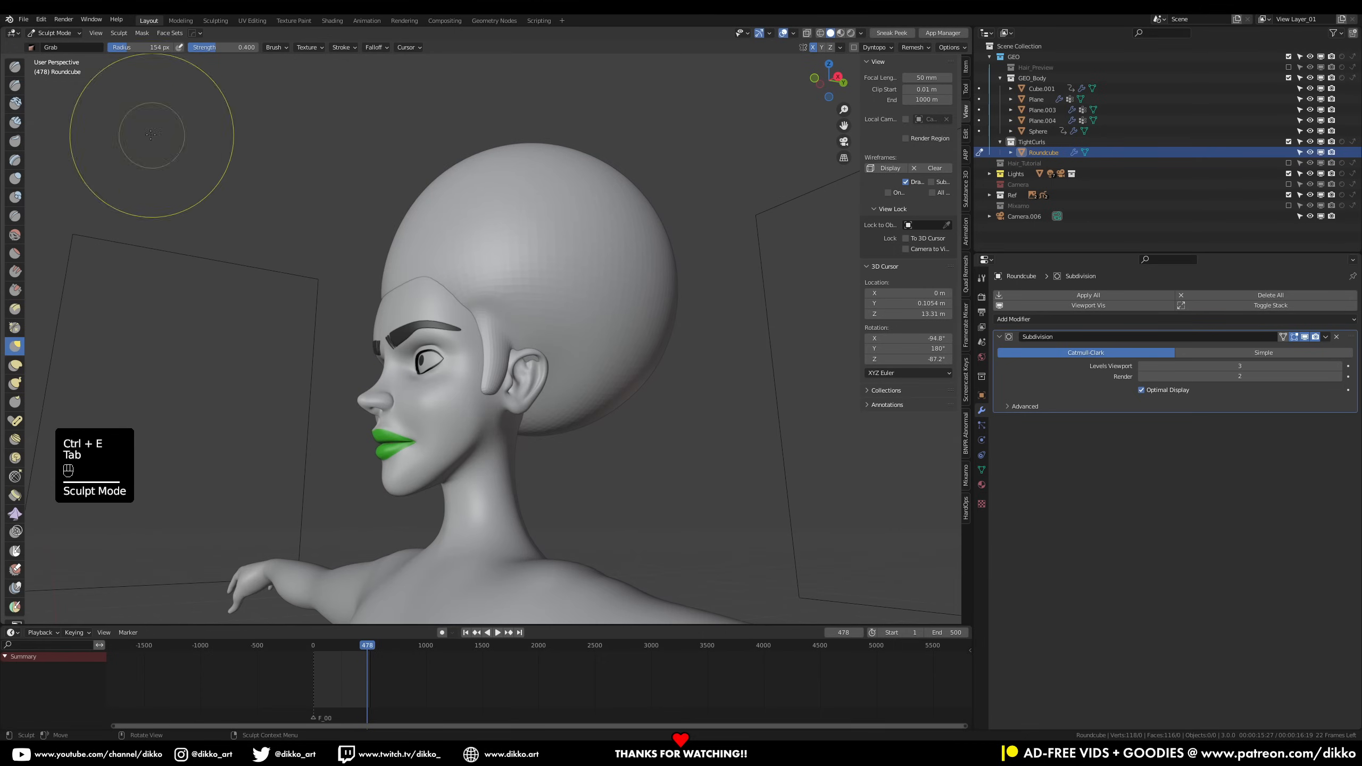
left_click(57, 36)
left_click(57, 48)
mouse_move(437, 293)
middle_mouse_down()
mouse_move(653, 314)
mouse_move(638, 320)
middle_mouse_up()
Raise the hair cap's viewport subdivision level to 4 and add a Displace modifier with its direction kept on Normal
left_click(1074, 319)
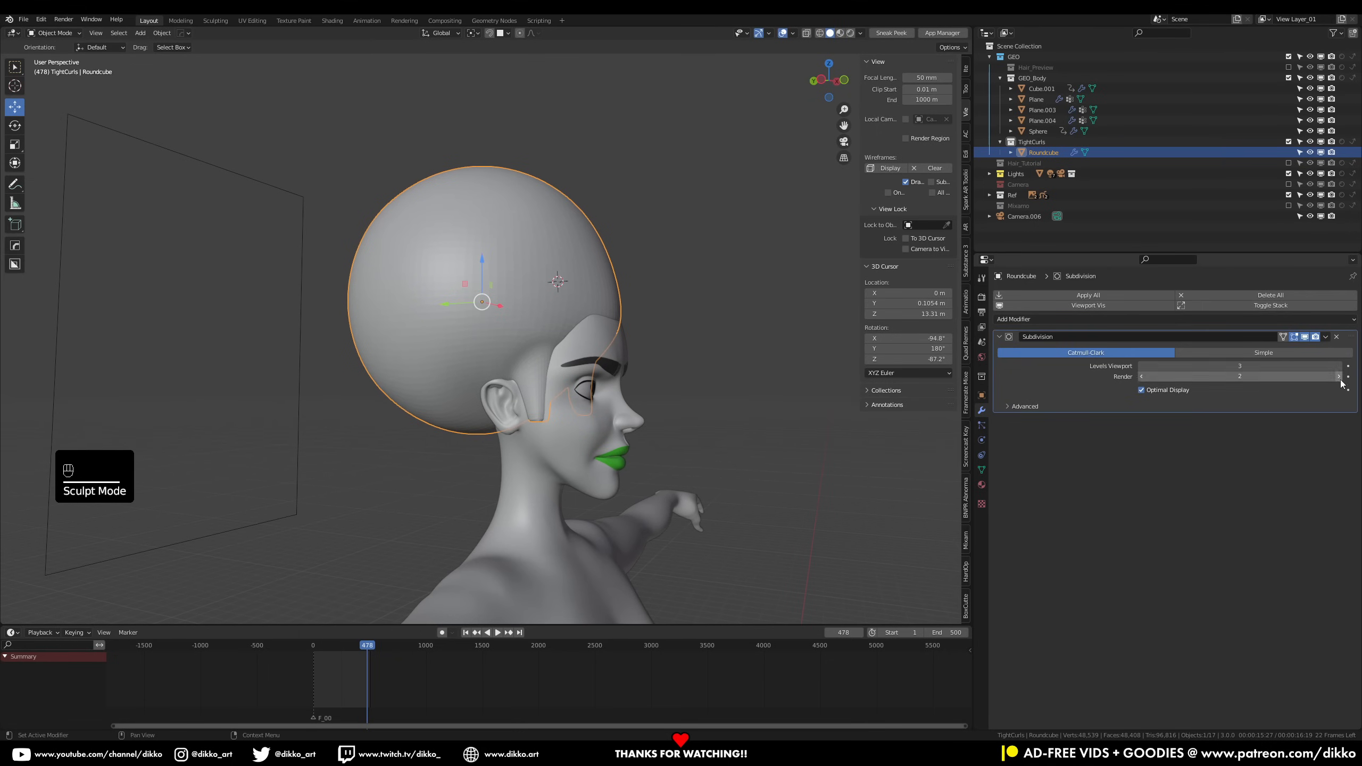
left_click(1339, 366)
left_click(1074, 319)
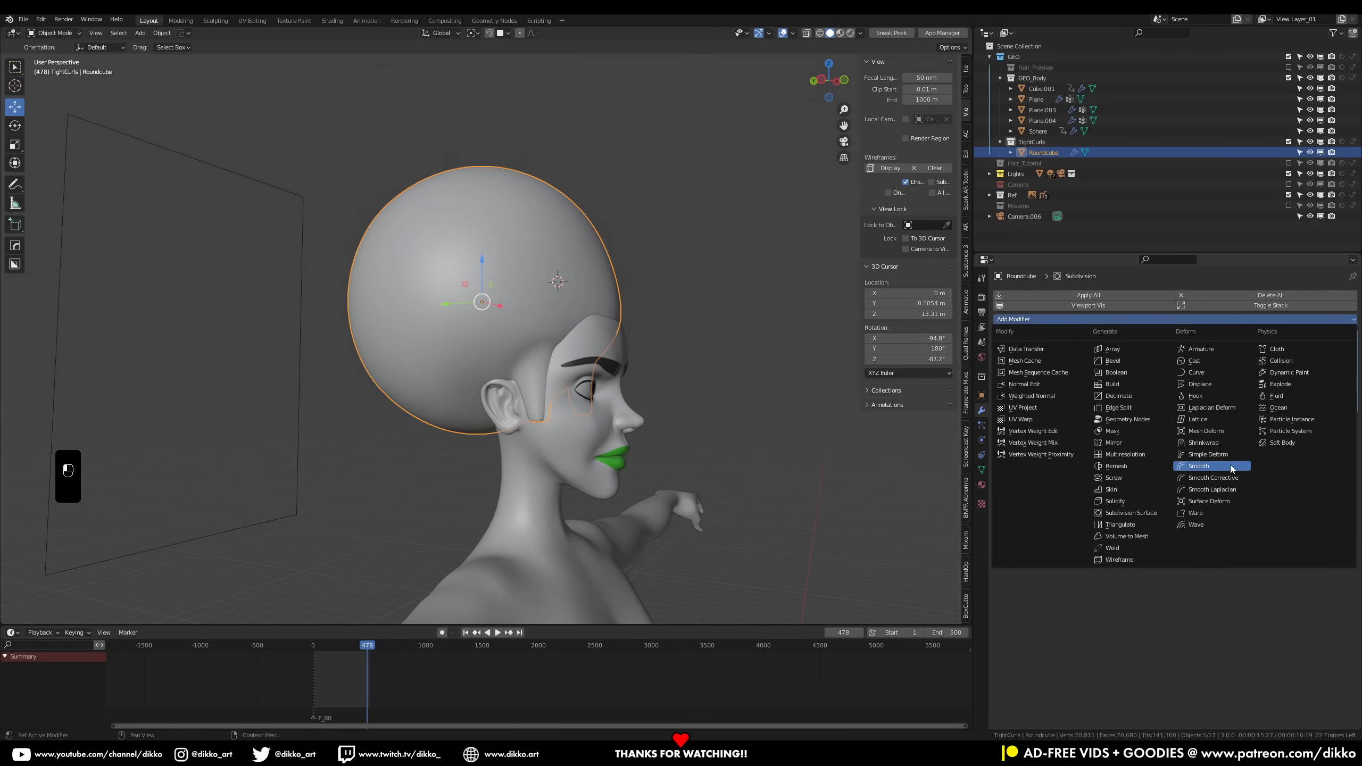
left_click(1213, 384)
left_click(1254, 468)
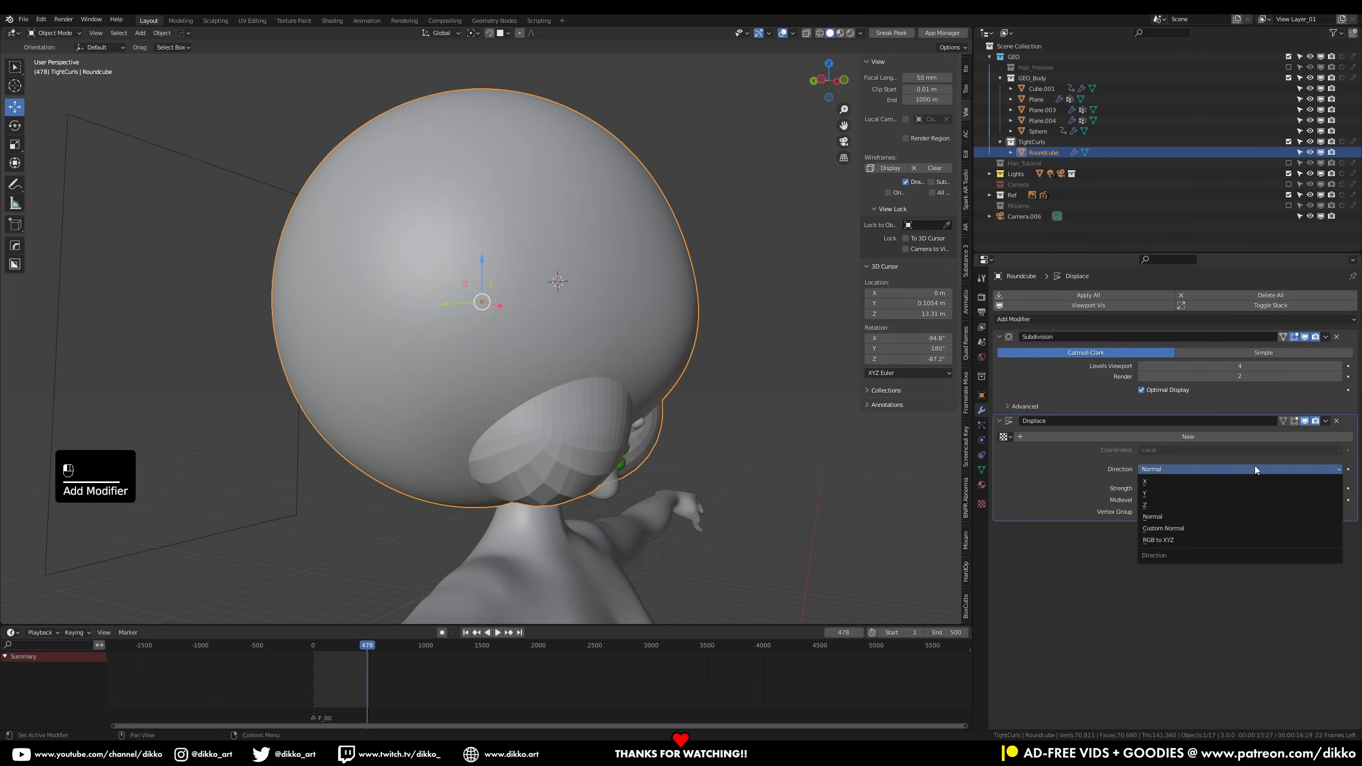
left_click(1233, 465)
Create a new texture for the Displace modifier and set its type to Voronoi
left_click(1204, 438)
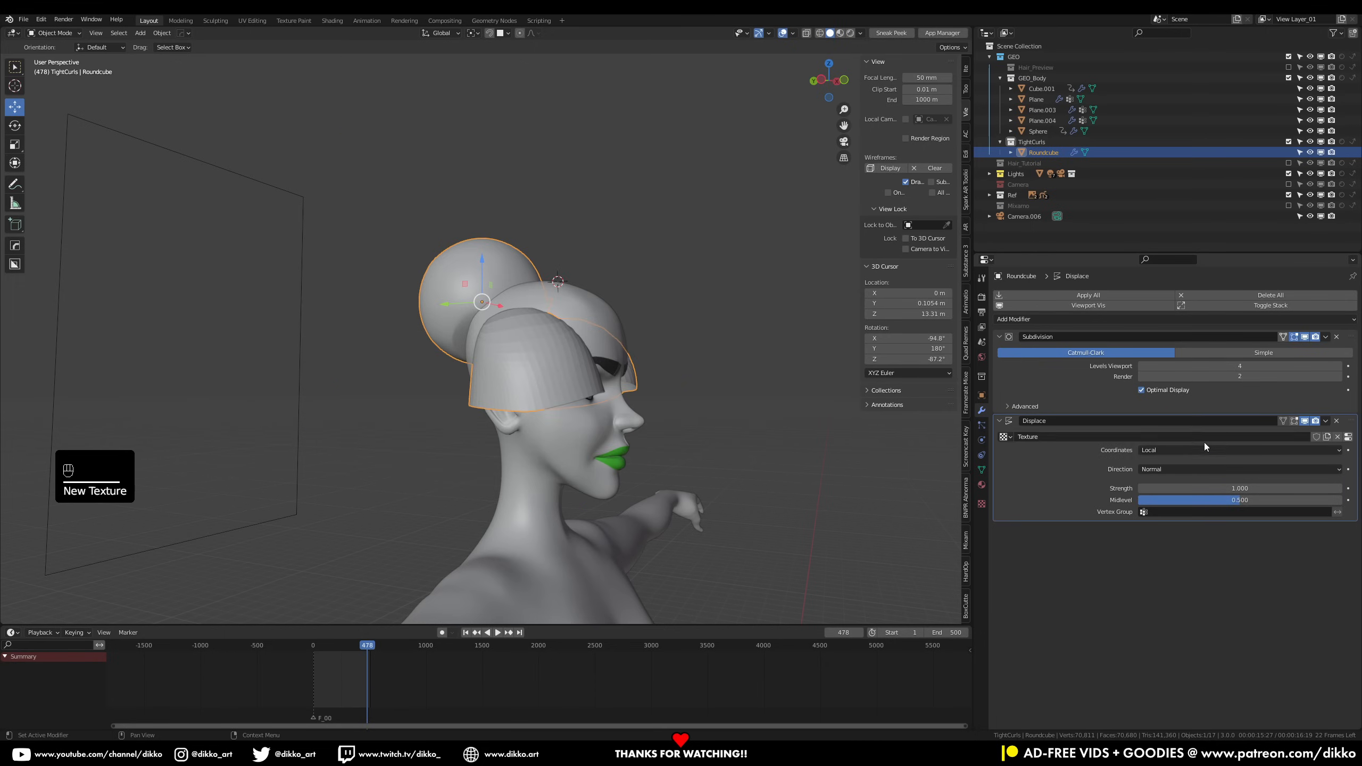
left_click(1348, 437)
left_click(1098, 327)
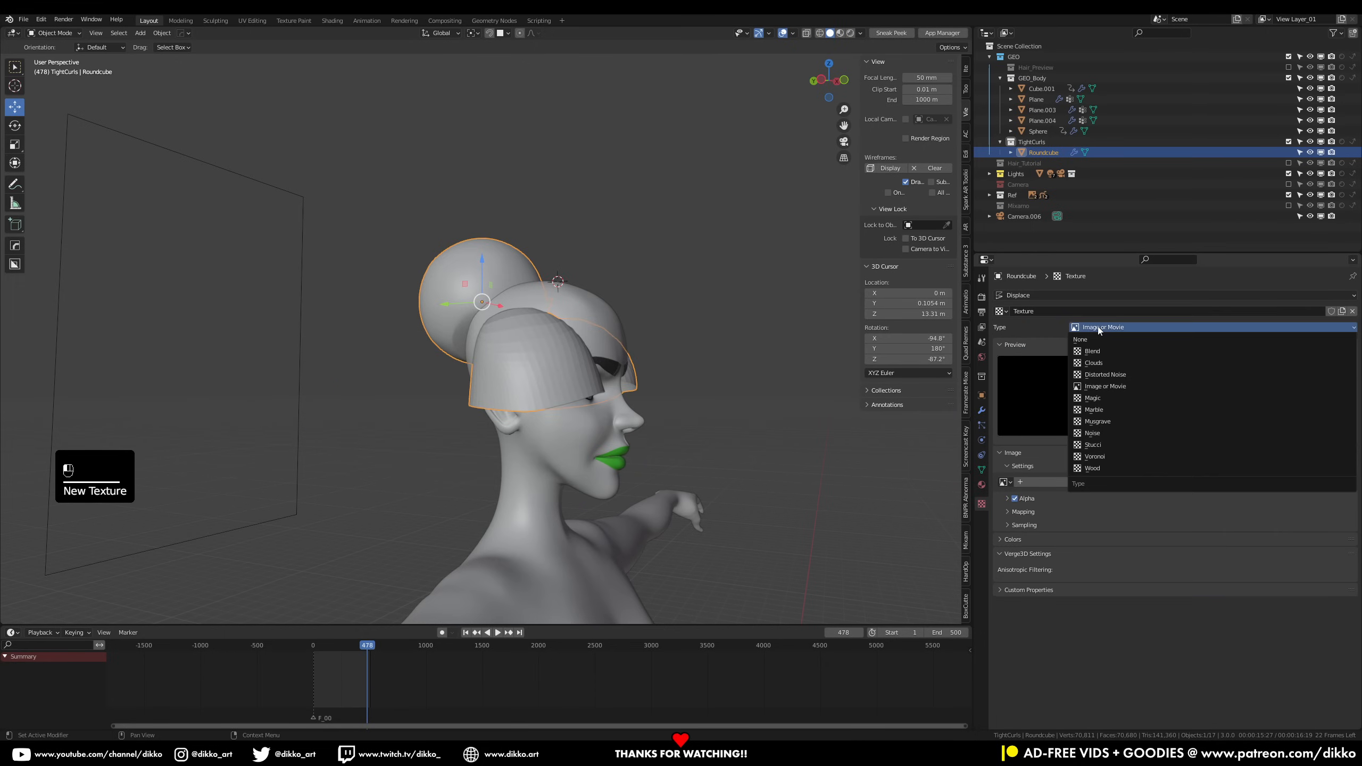
left_click(1113, 455)
Set the Displace modifier's strength to 0.150
middle_click_drag(751, 387, 617, 384)
left_click(981, 412)
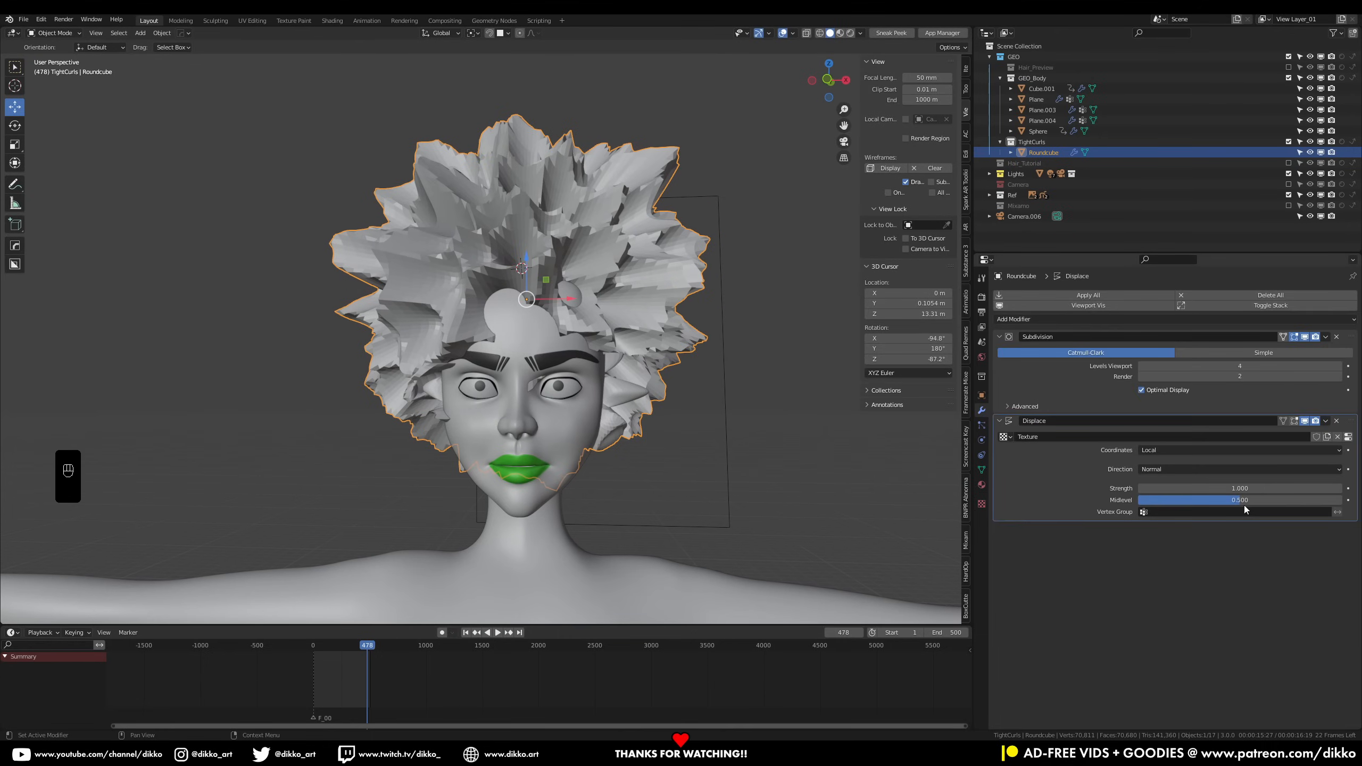
left_click_drag(1237, 490, 1153, 489, "shift")
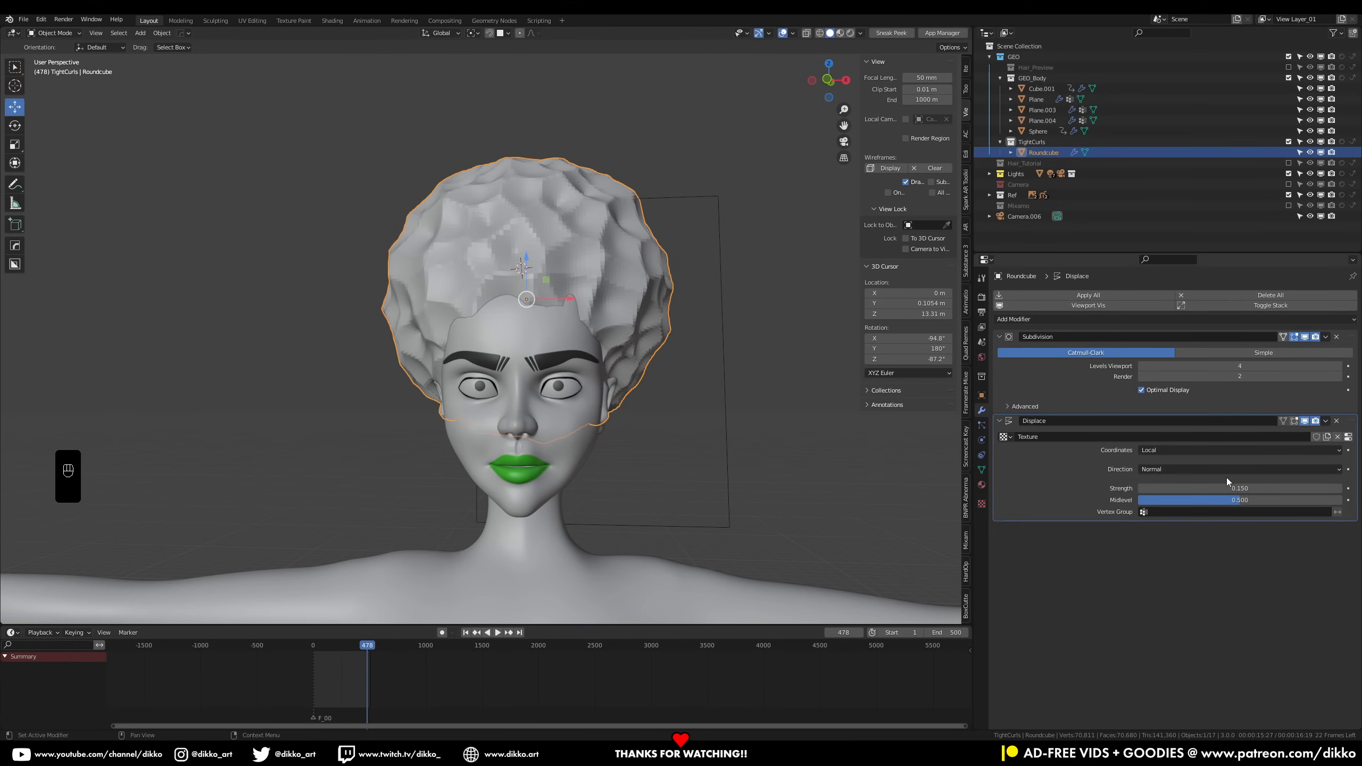
Set the Voronoi texture's intensity to 1.110, and try changing the First and Third feature weights before undoing those changes
left_click(1348, 437)
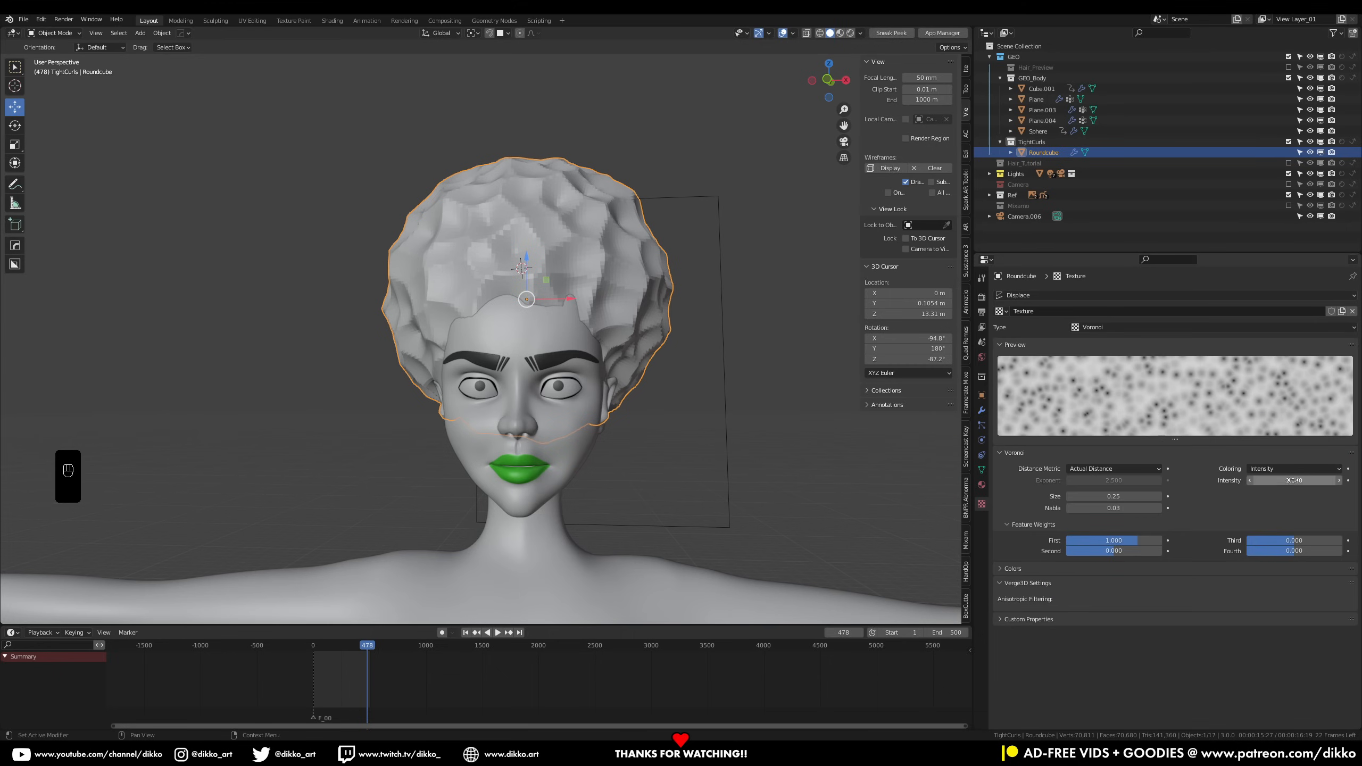
left_click_drag(1277, 482, 1249, 482)
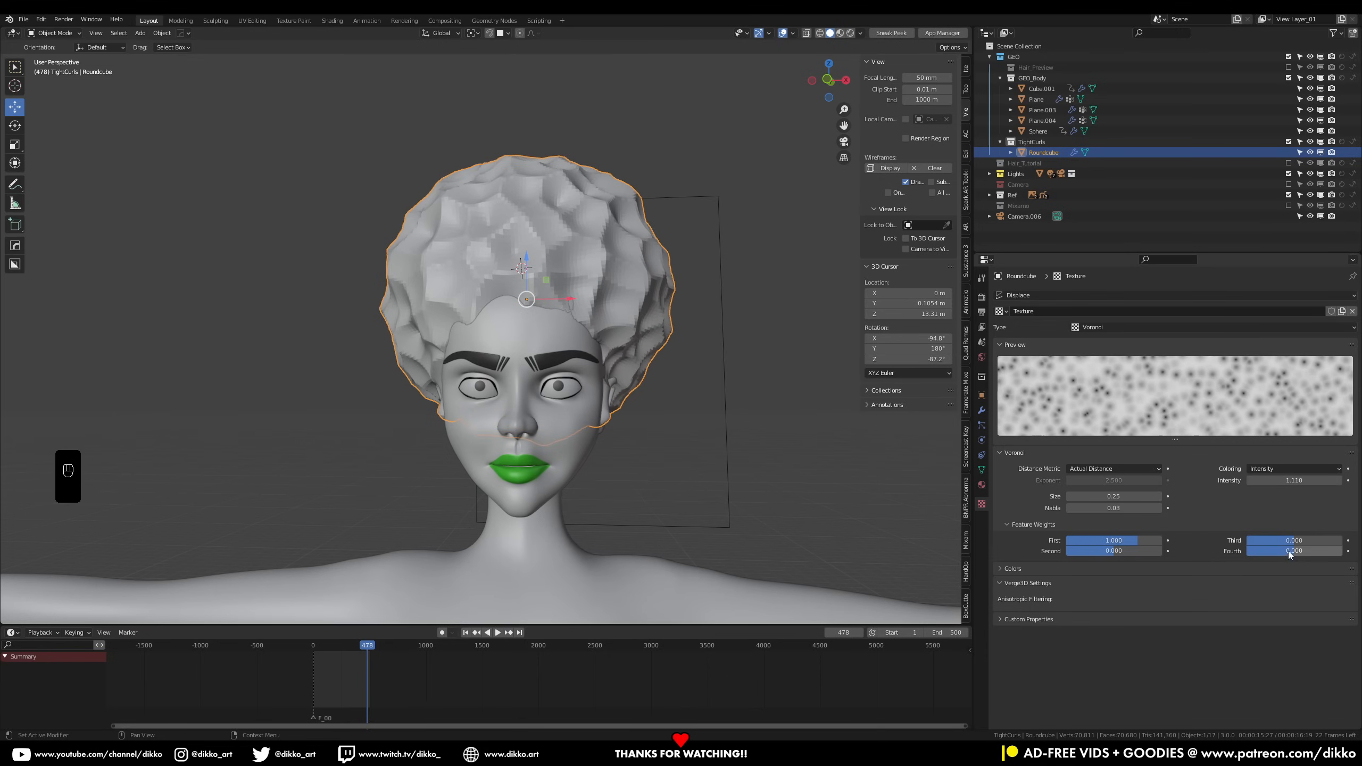
left_click_drag(1299, 540, 1341, 540)
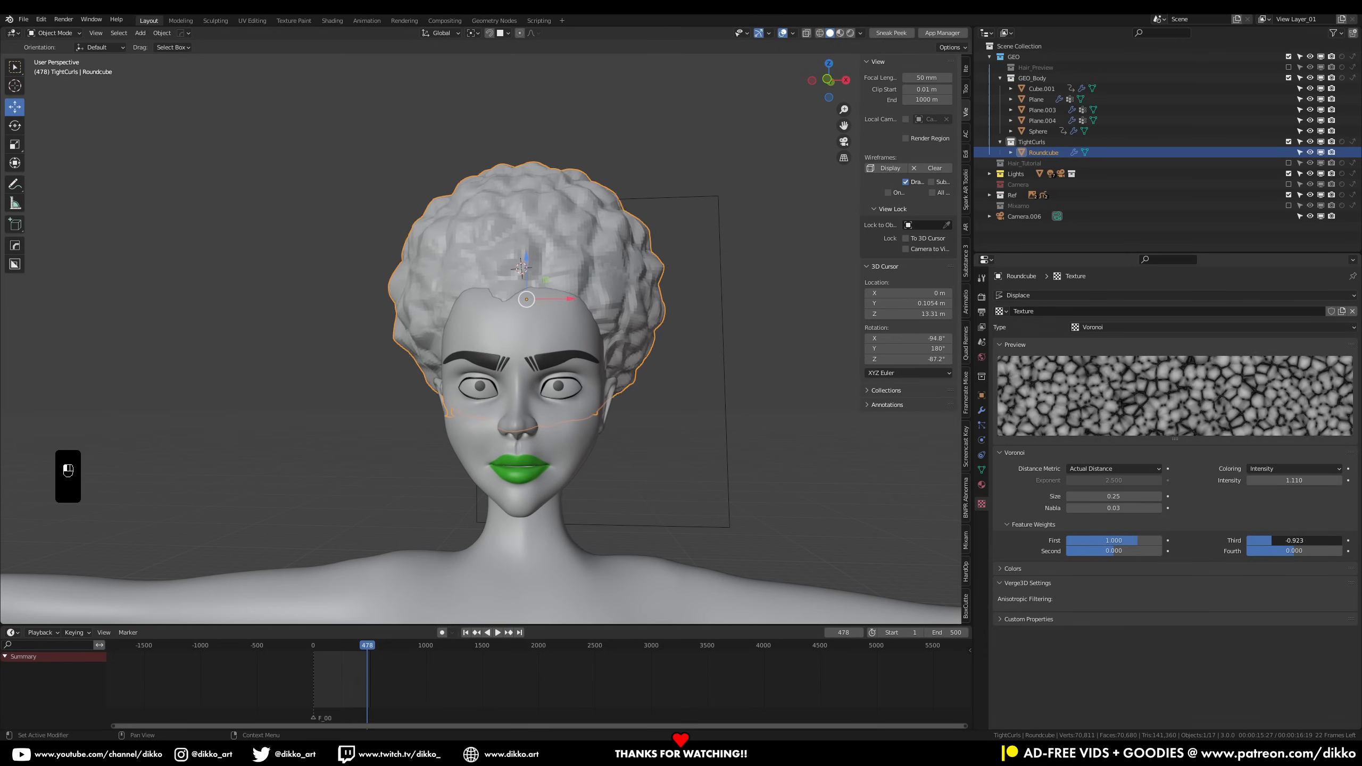
left_click_drag(1251, 541, 1254, 547, "ctrl")
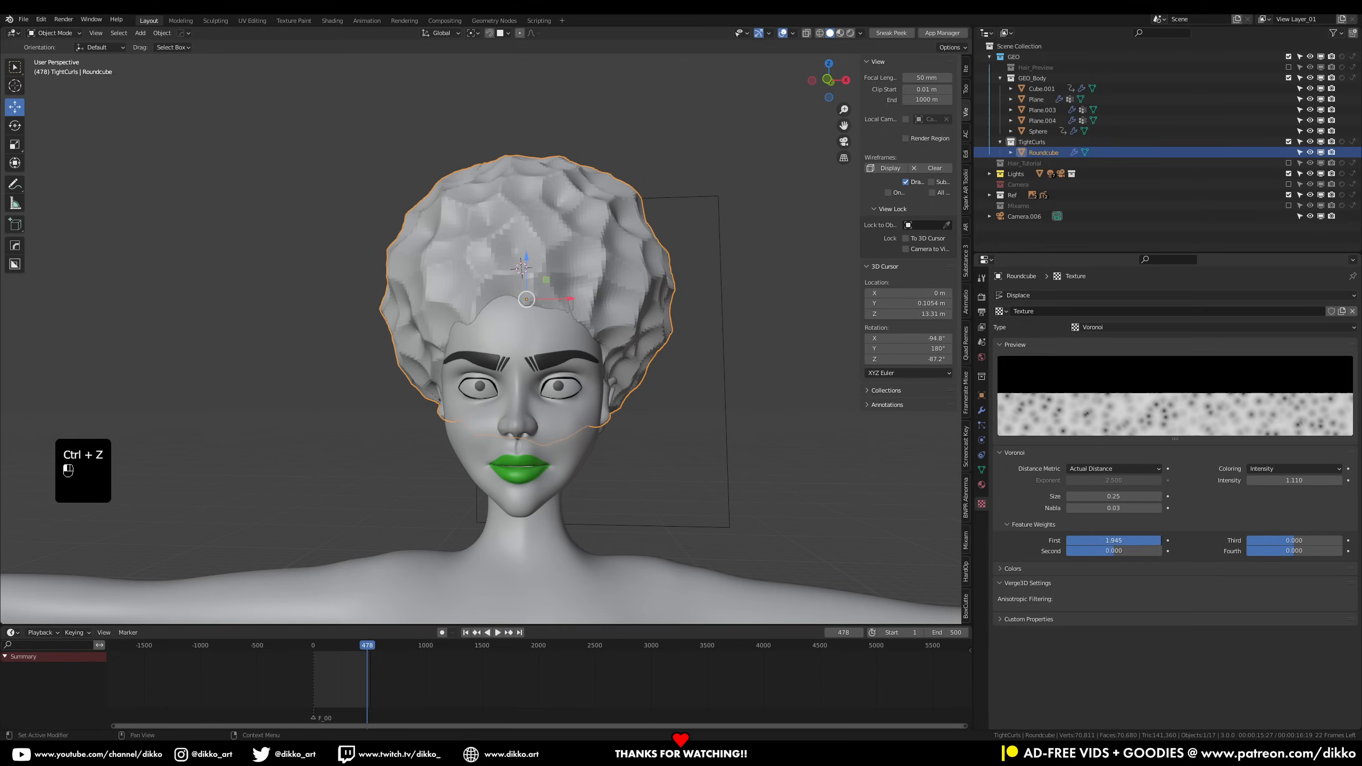
key("ctrl+z")
key("ctrl+z")
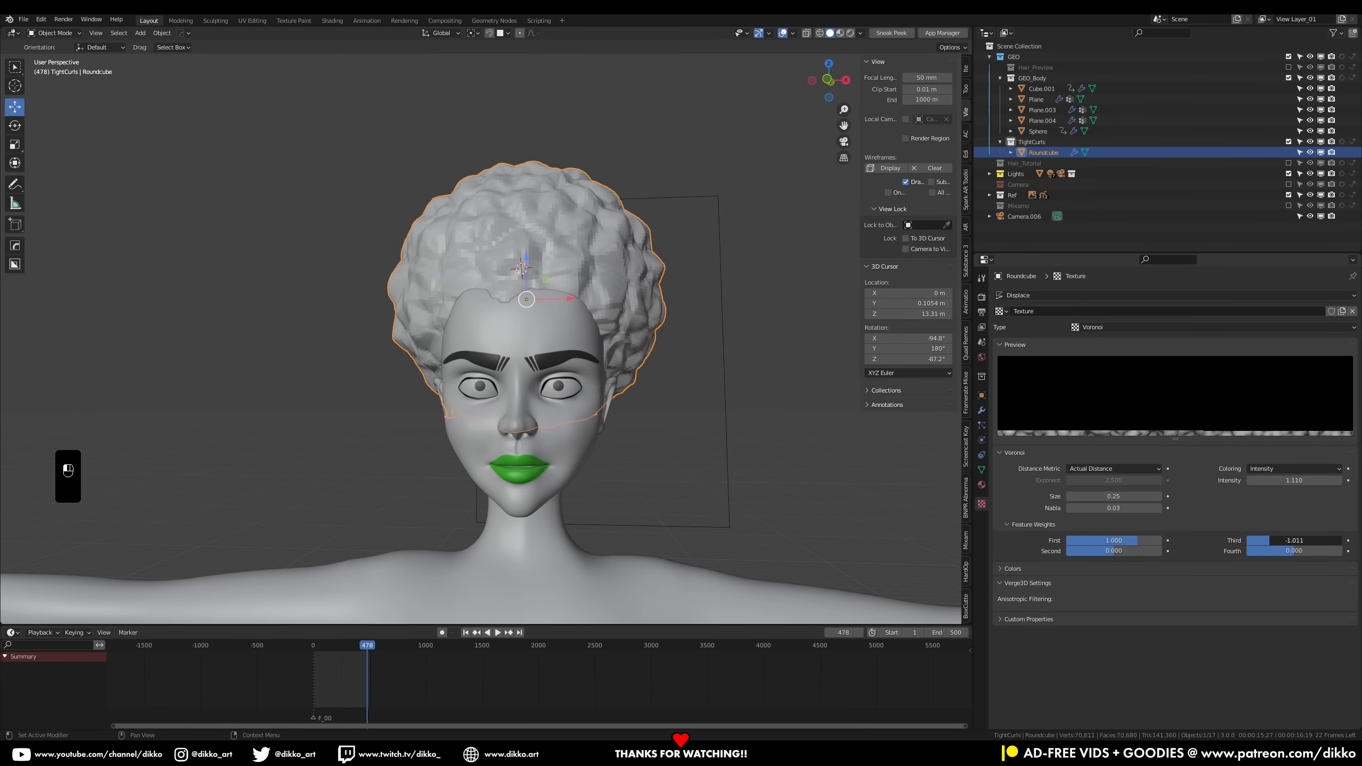
Set the Voronoi texture's Third feature weight to -1.033 and its size to 0.13, undoing any further trial changes
mouse_move(1113, 495)
left_mouse_down()
mouse_move(1073, 495)
mouse_move(1089, 496)
left_mouse_up()
middle_click_drag(643, 417, 714, 417)
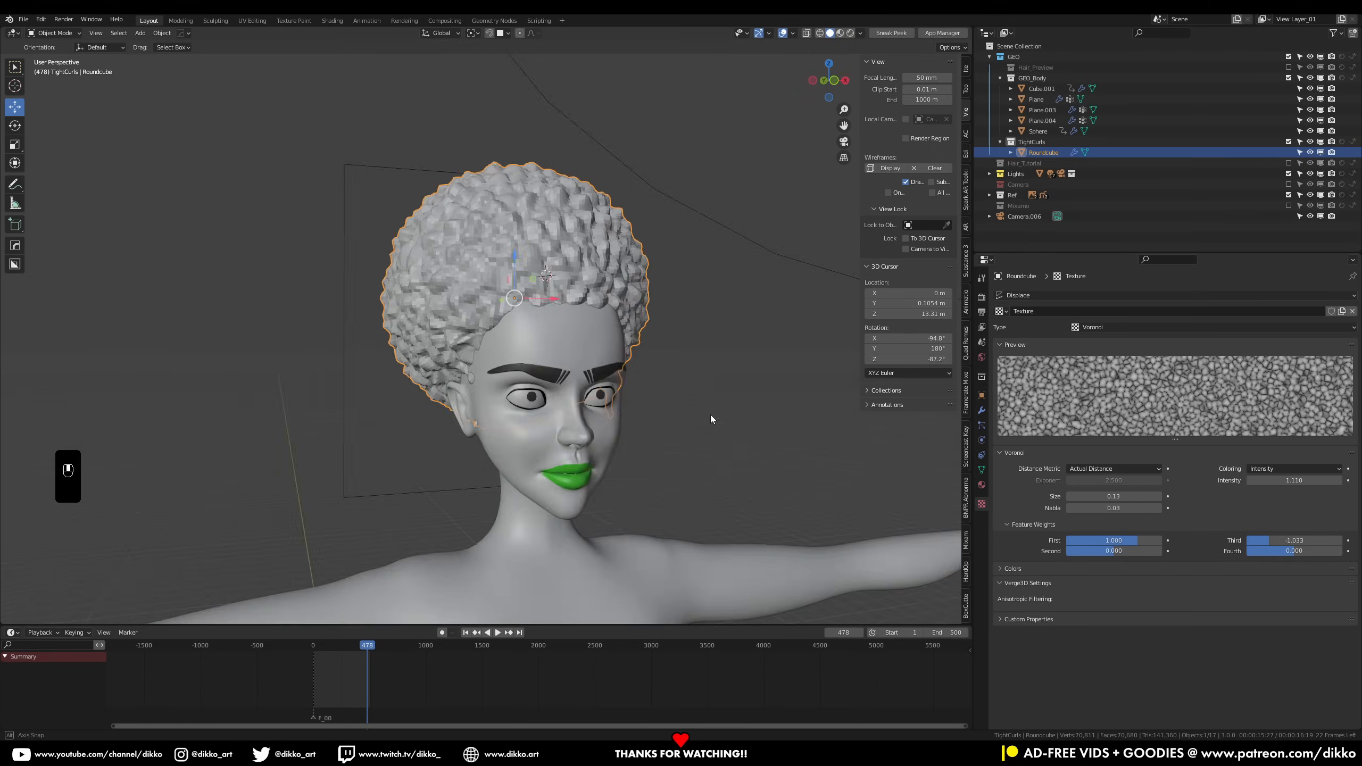
key("ctrl+z")
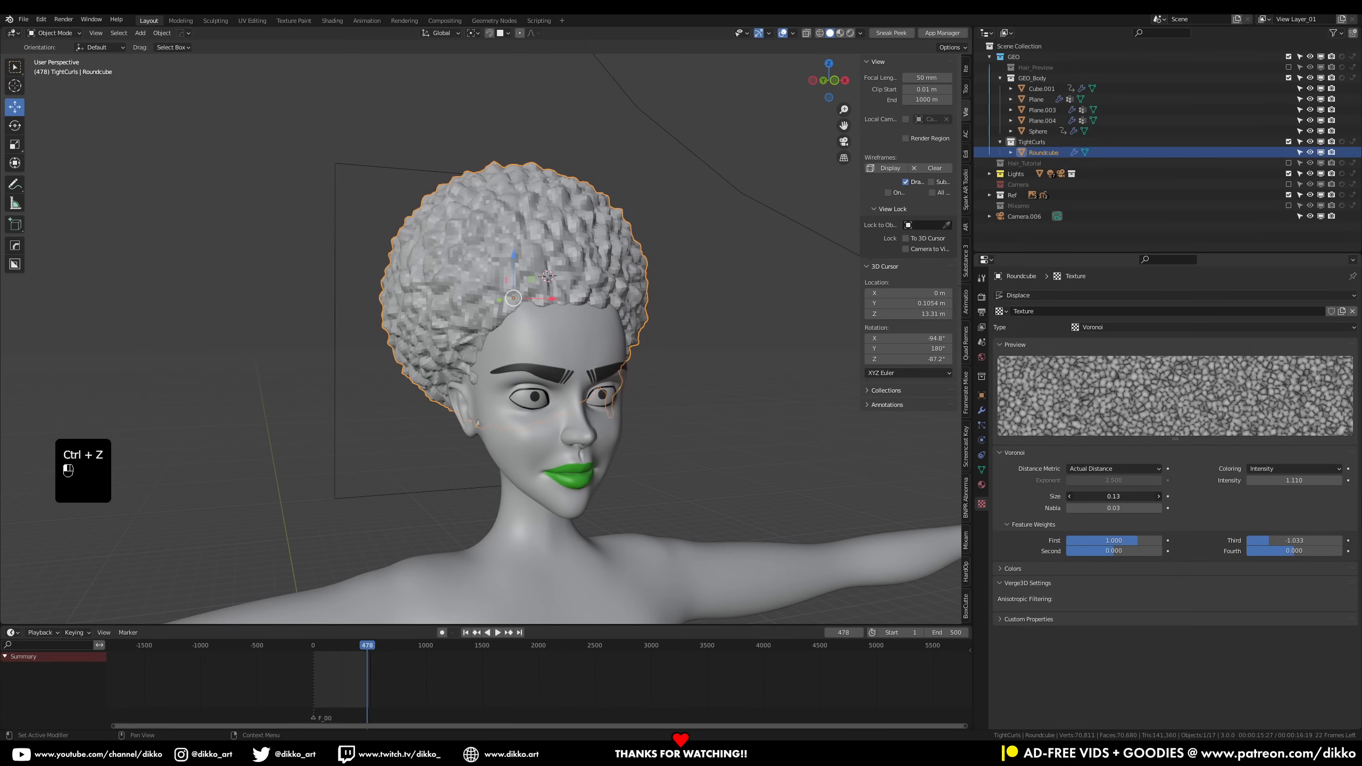
left_click_drag(1113, 497, 1131, 508)
key("ctrl+z")
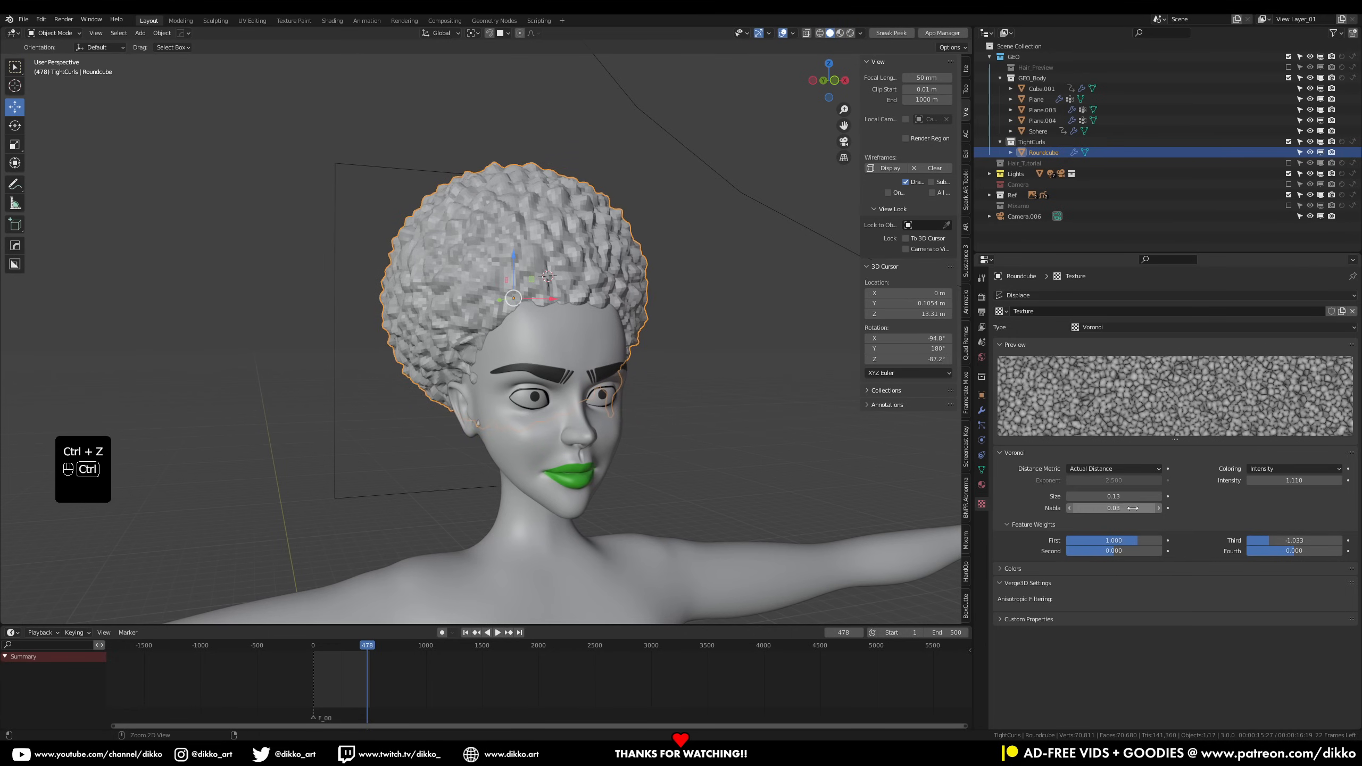
Reduce the Displace modifier's strength to 0.070
middle_click_drag(509, 396, 697, 403)
left_click(981, 409)
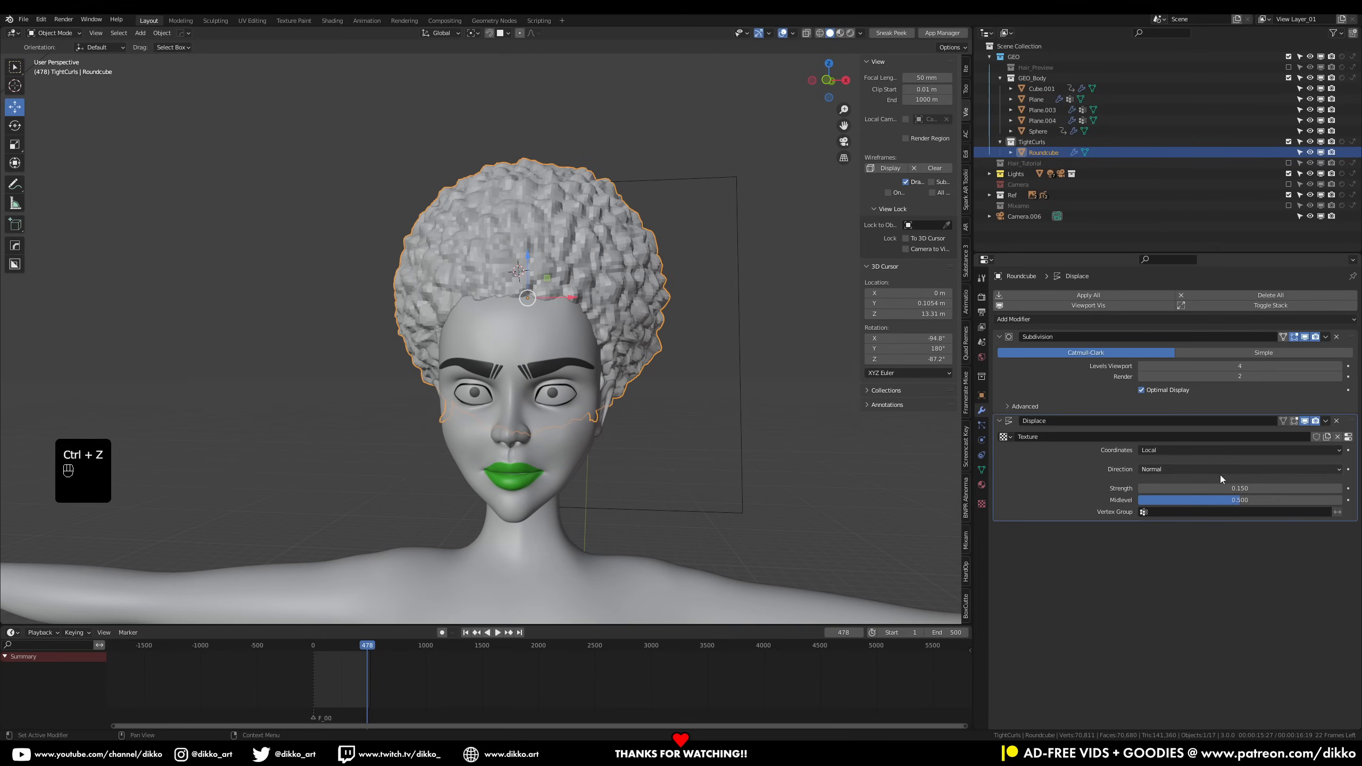
left_click_drag(1240, 489, 1228, 488, "shift")
middle_click_drag(762, 416, 730, 420)
Shade the hair cap smooth, trying viewport subdivision level 5 and returning it to 4
left_click(1338, 368)
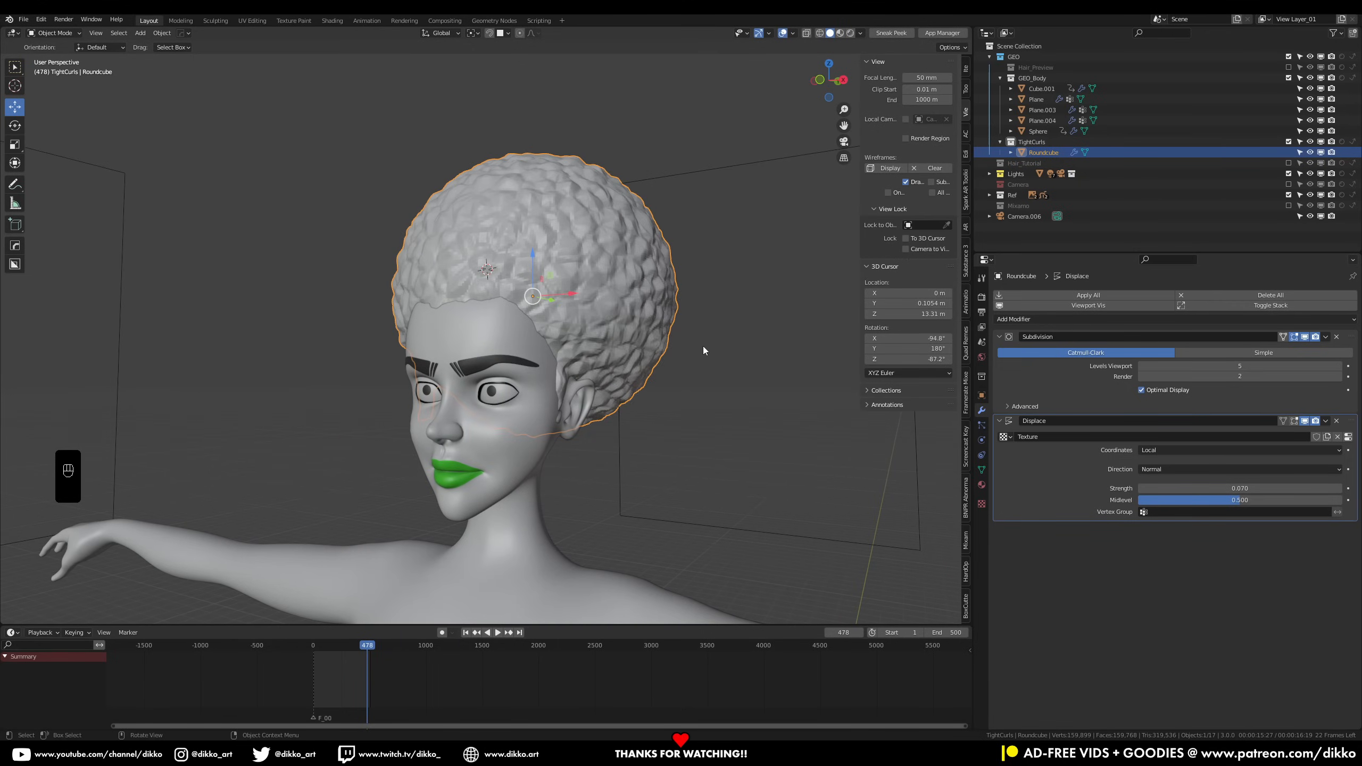
right_click(658, 318)
left_click(656, 331)
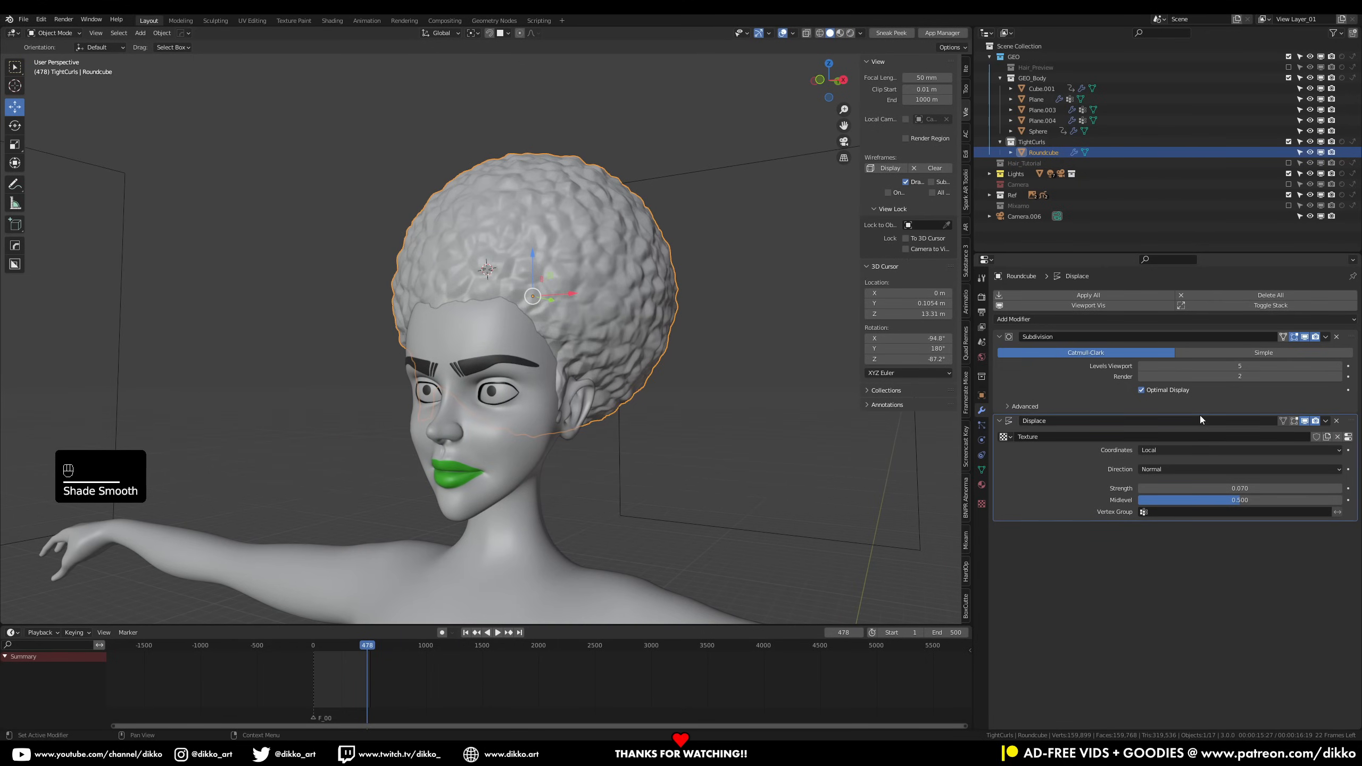
left_click(1141, 366)
Set the Voronoi feature weights to First 2.000, Second 0.022, Third -1.209 and Fourth -0.703, and the intensity to 1.810
middle_click_drag(778, 369, 735, 470)
left_click(1348, 438)
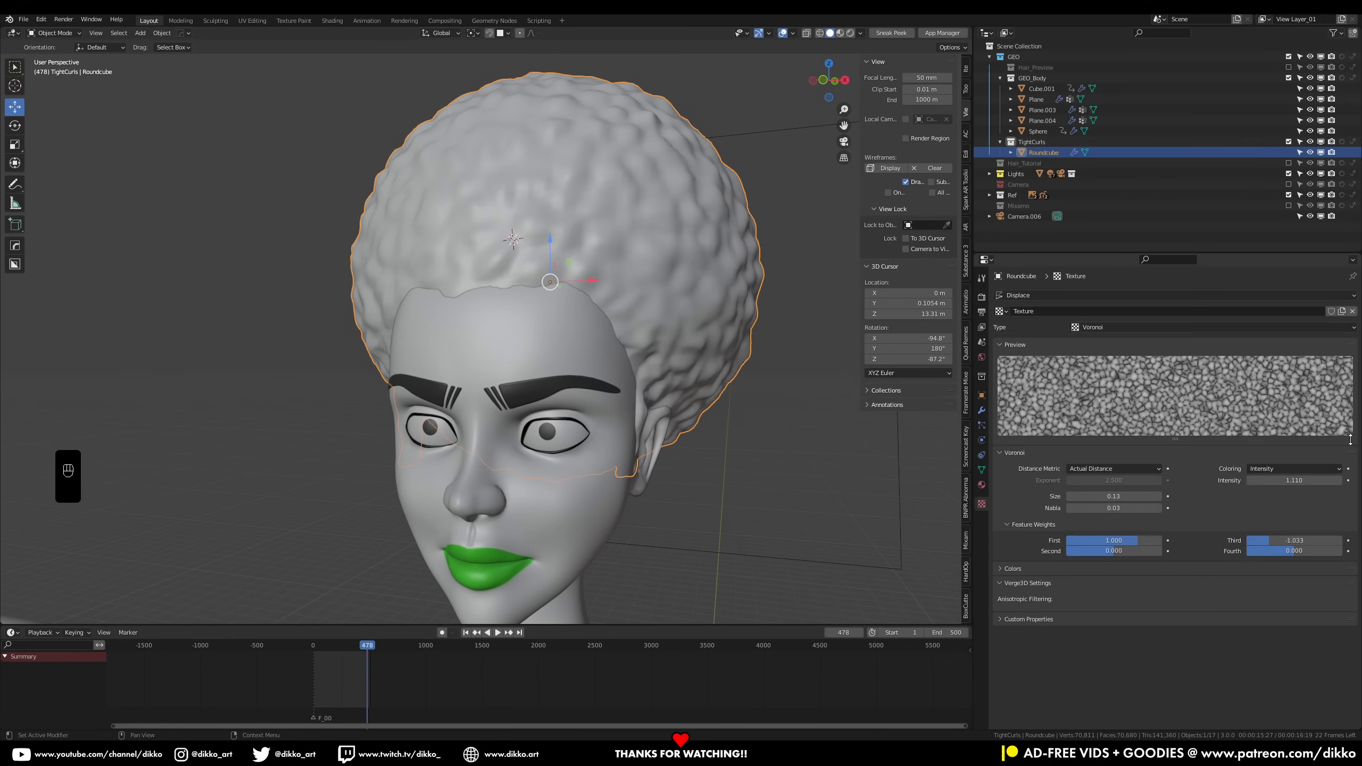
left_click(1010, 569)
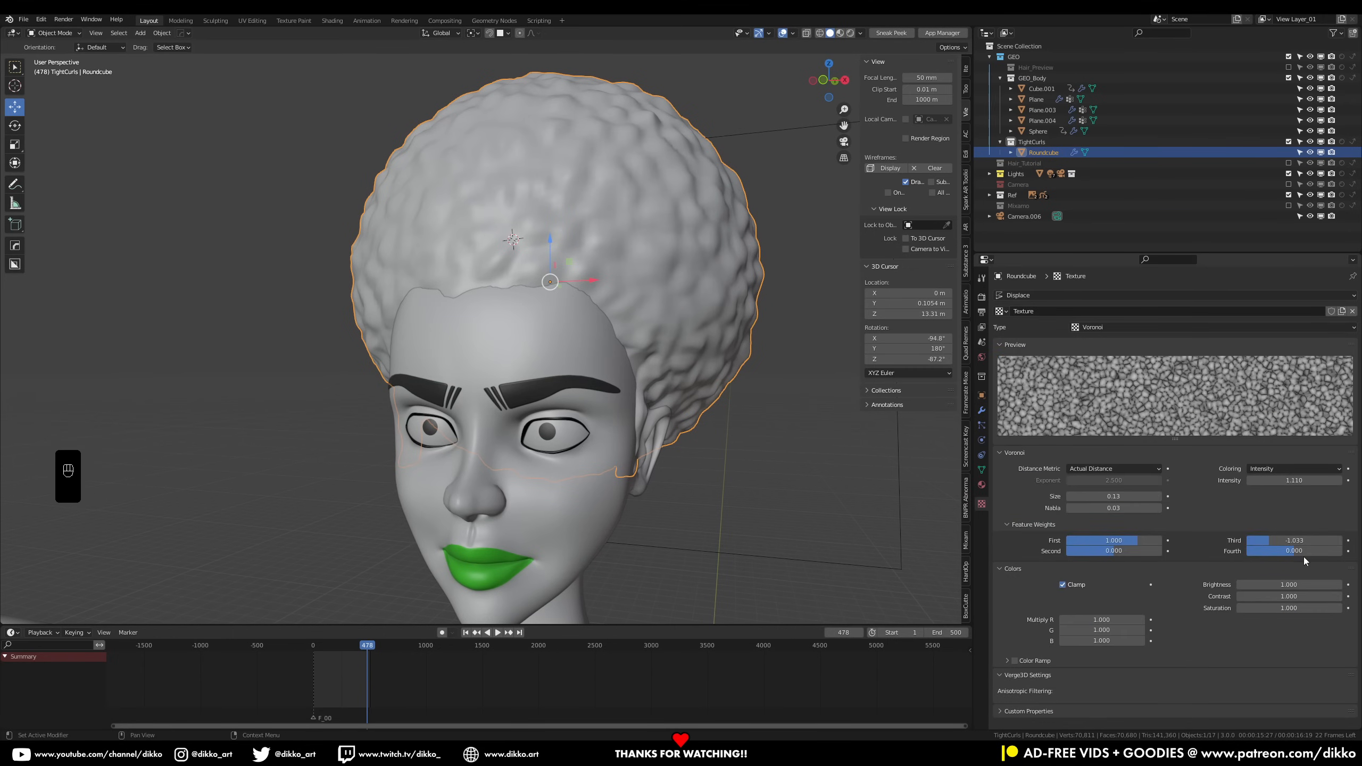
left_click_drag(1294, 551, 1278, 550)
middle_click_drag(697, 429, 841, 429)
left_click_drag(1280, 551, 1268, 540)
left_click_drag(1153, 540, 1198, 540)
mouse_move(1113, 551)
left_mouse_down()
mouse_move(1135, 552)
mouse_move(1114, 551)
left_mouse_up()
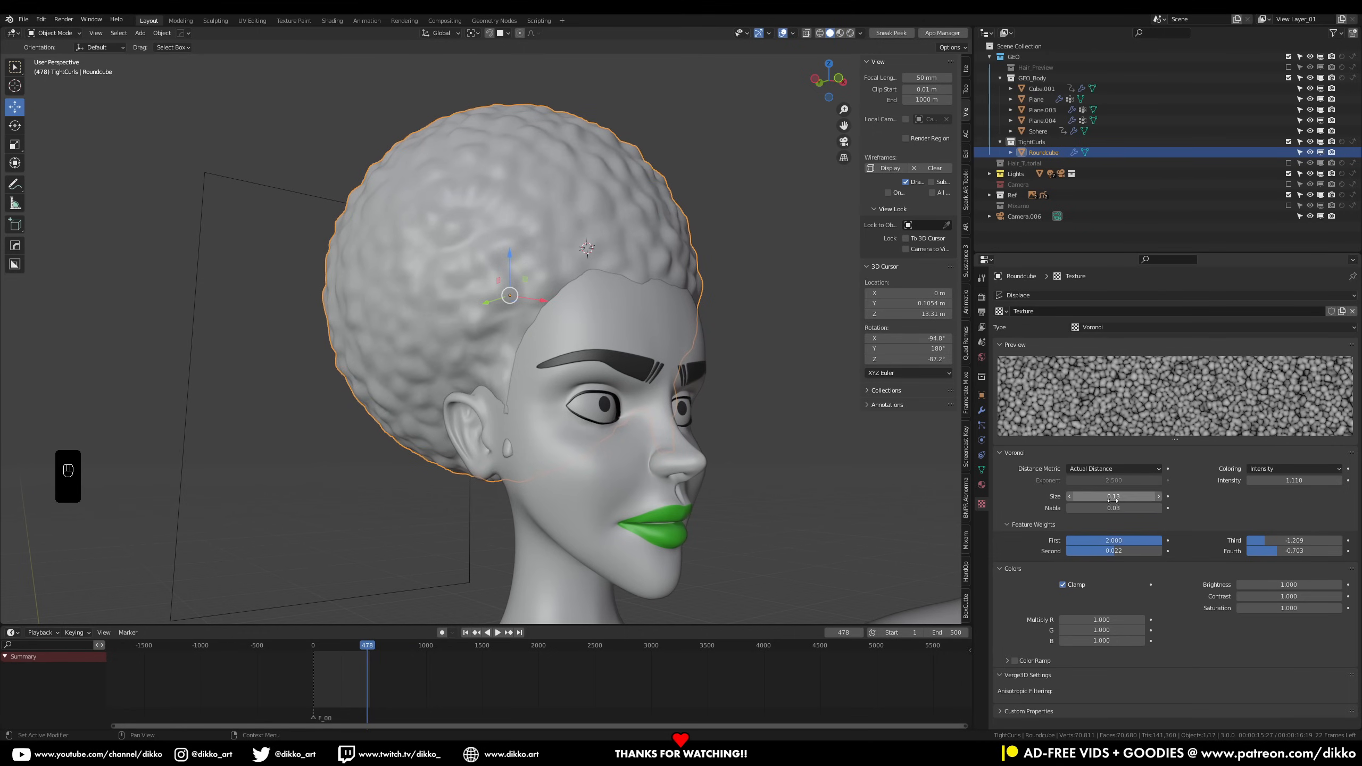
left_click_drag(1294, 481, 1313, 480)
Switch the curly hair to Sculpt Mode and set up the Inflate/Deflate brush with a 270 px radius
middle_click_drag(772, 461, 212, 142)
scroll(675, 457, "up", 1)
scroll(646, 455, "down", 3)
left_click(39, 33)
left_click(54, 74)
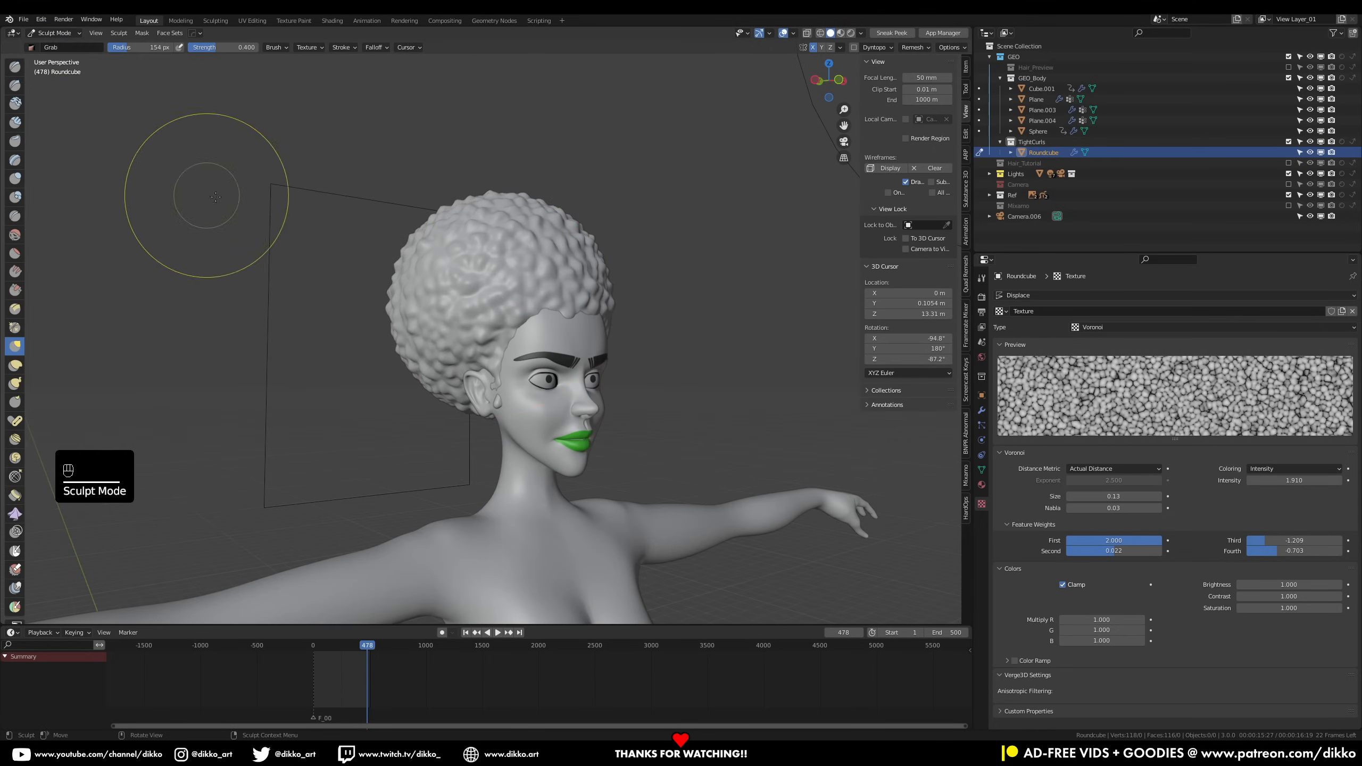
mouse_move(364, 257)
middle_mouse_down()
mouse_move(416, 246)
mouse_move(554, 270)
mouse_move(476, 270)
middle_mouse_up()
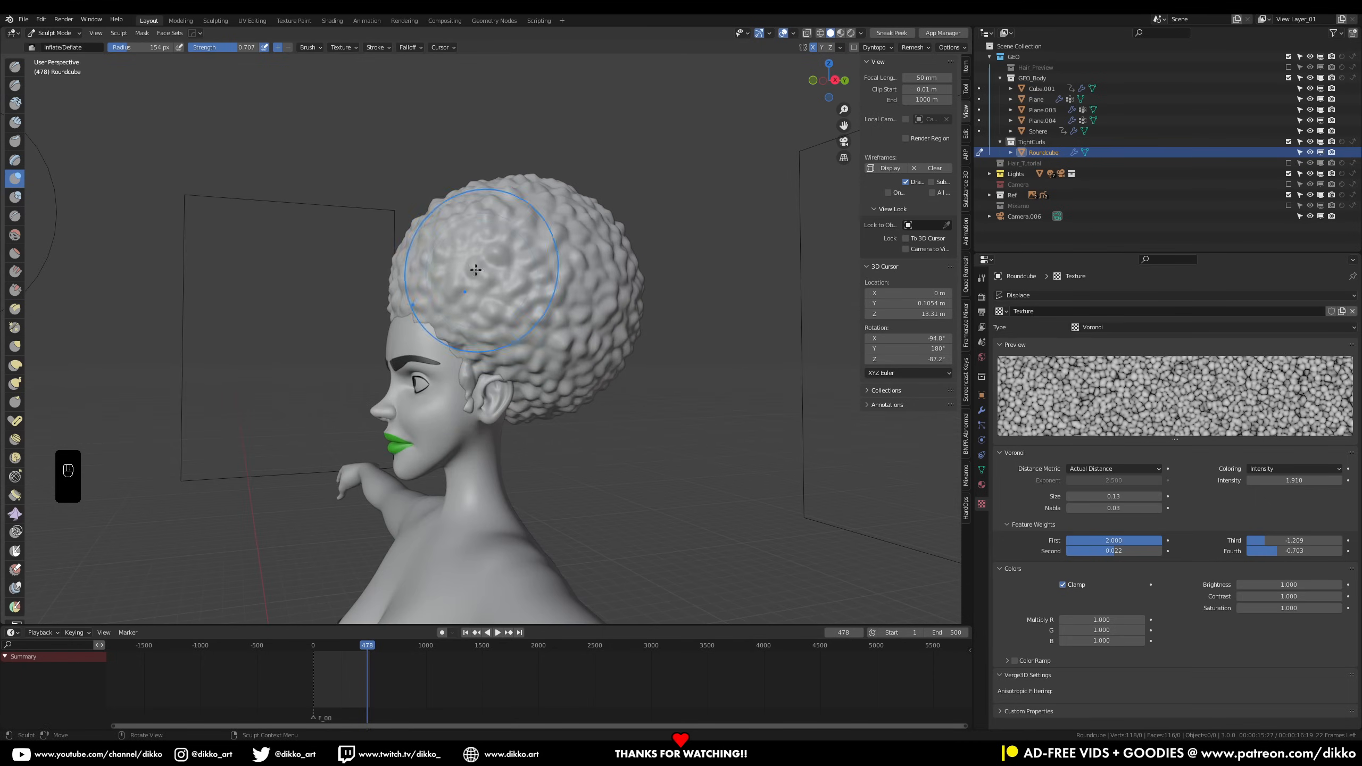
key("f")
left_click(643, 330)
mouse_move(643, 330)
middle_mouse_down()
mouse_move(482, 236)
mouse_move(508, 268)
mouse_move(427, 263)
middle_mouse_up()
Return the hair to Object Mode and set the Voronoi texture's size to 0.11 for tighter curls
left_click(53, 33)
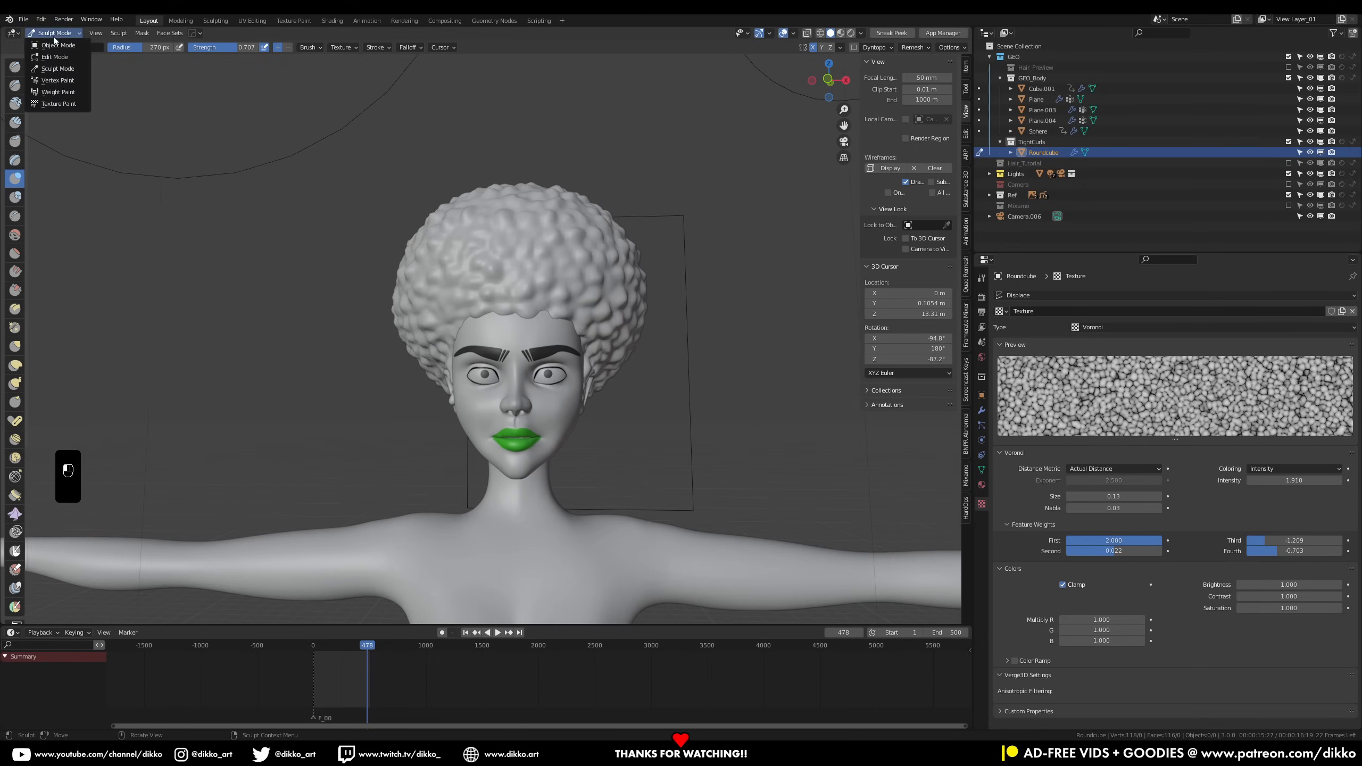
left_click(54, 45)
left_click_drag(1117, 496, 1108, 498)
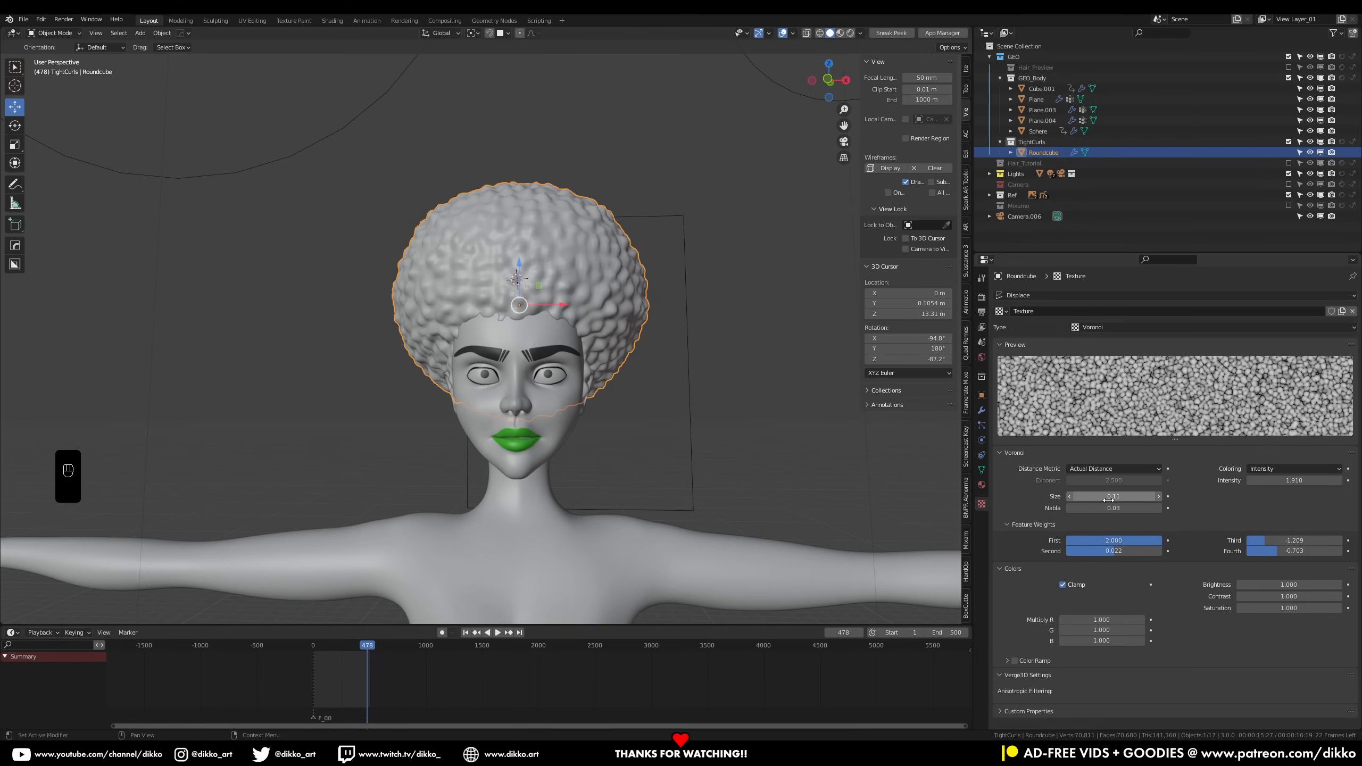
mouse_move(579, 396)
middle_mouse_down()
mouse_move(697, 399)
mouse_move(547, 398)
mouse_move(602, 397)
middle_mouse_up()
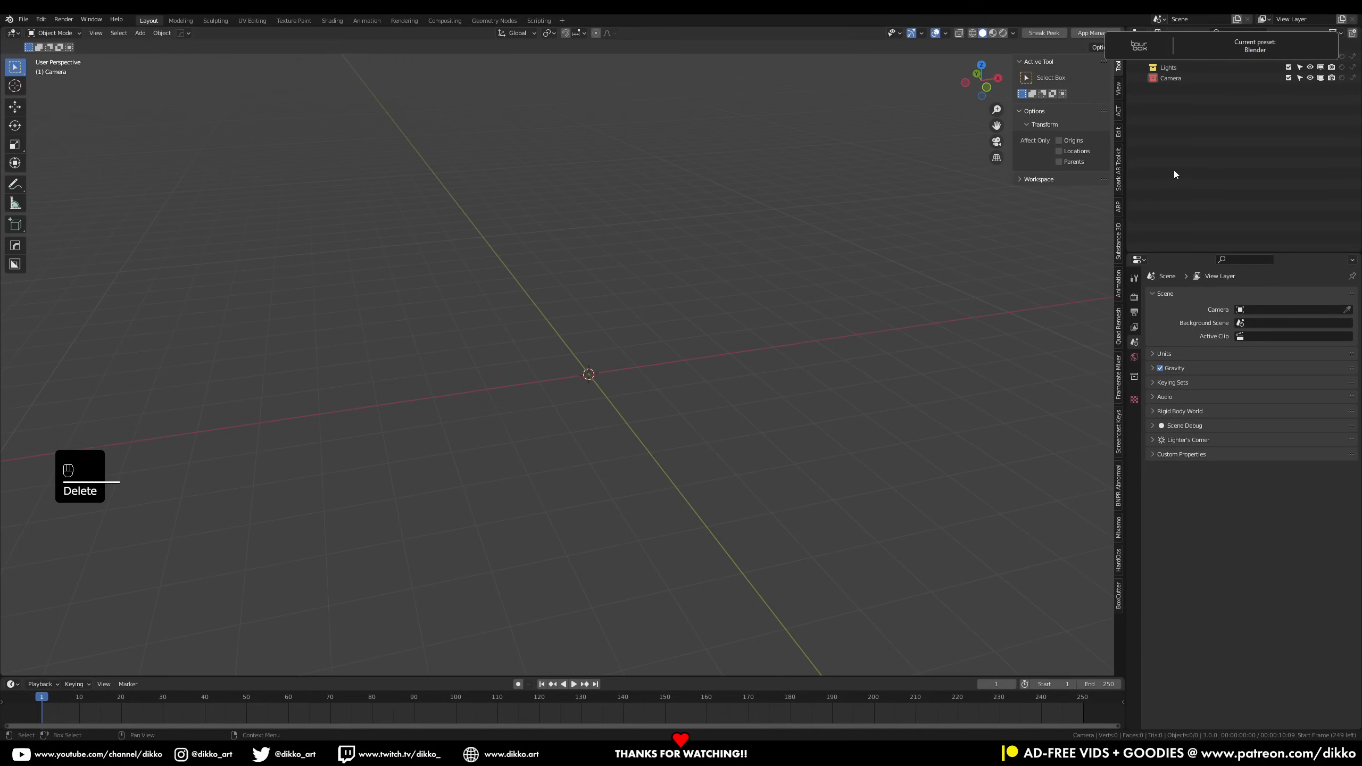
Add a Bezier curve to the GEO collection of the empty scene and scale it up by a factor of 4.242
left_click(1174, 171)
key("shift+a")
mouse_move(602, 396)
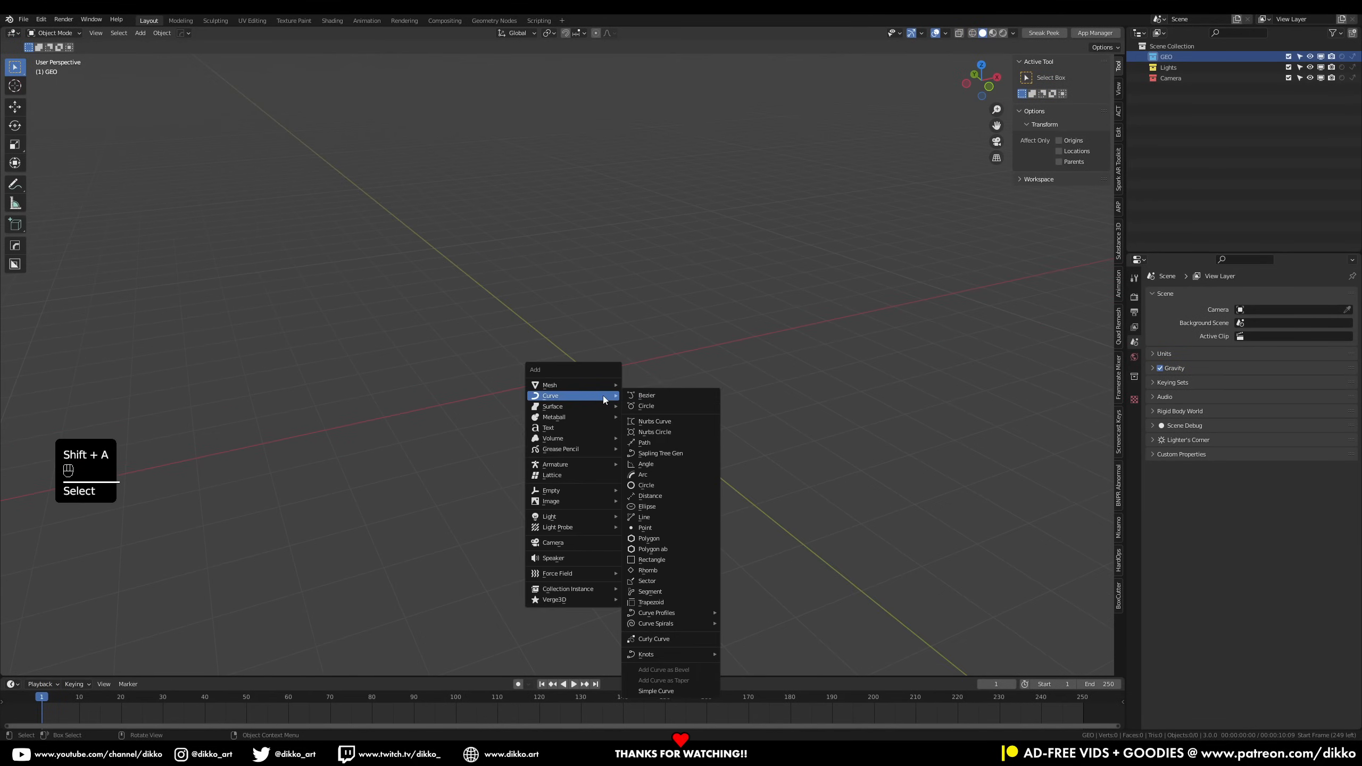
left_click(656, 397)
key("s")
left_click(940, 437)
middle_click_drag(549, 403, 596, 394)
scroll(544, 421, "up", 2)
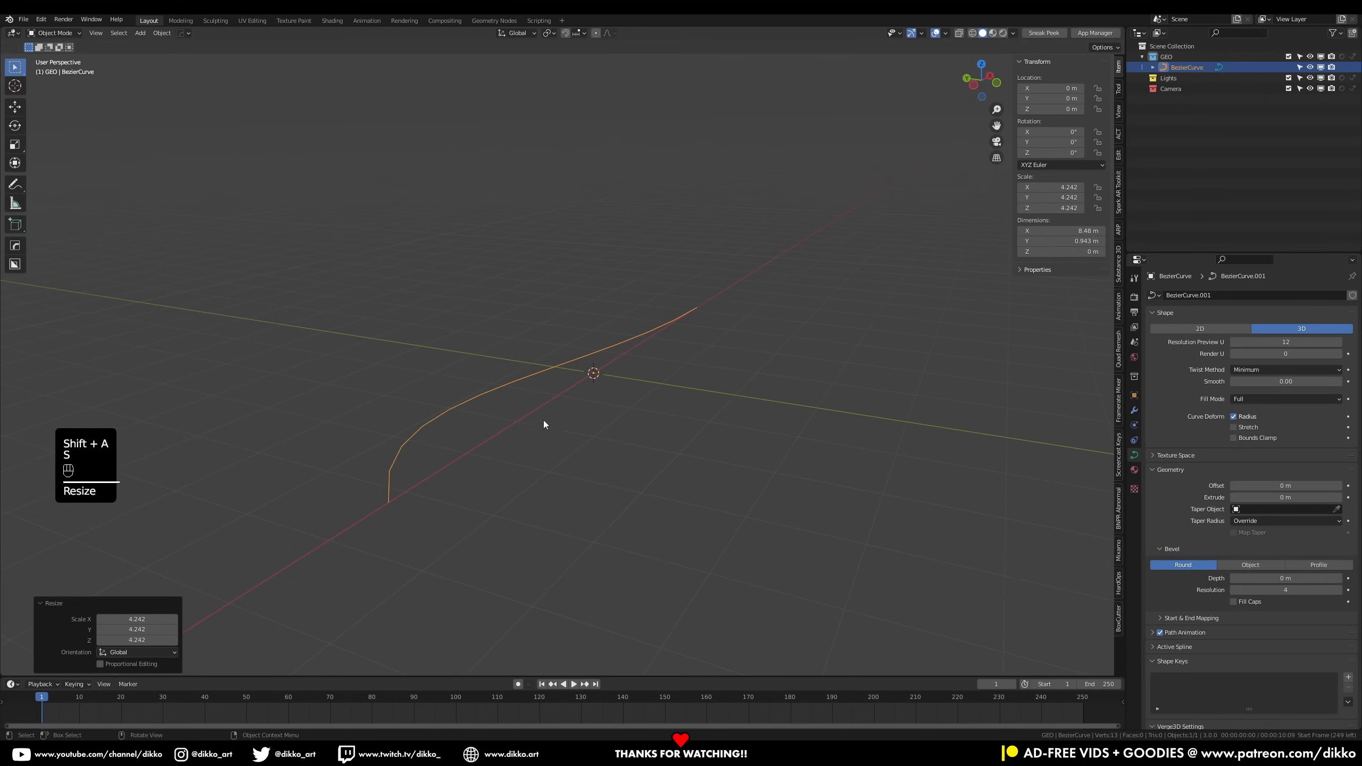
Apply the Bezier curve's scale
key("ctrl+a")
left_click(462, 421)
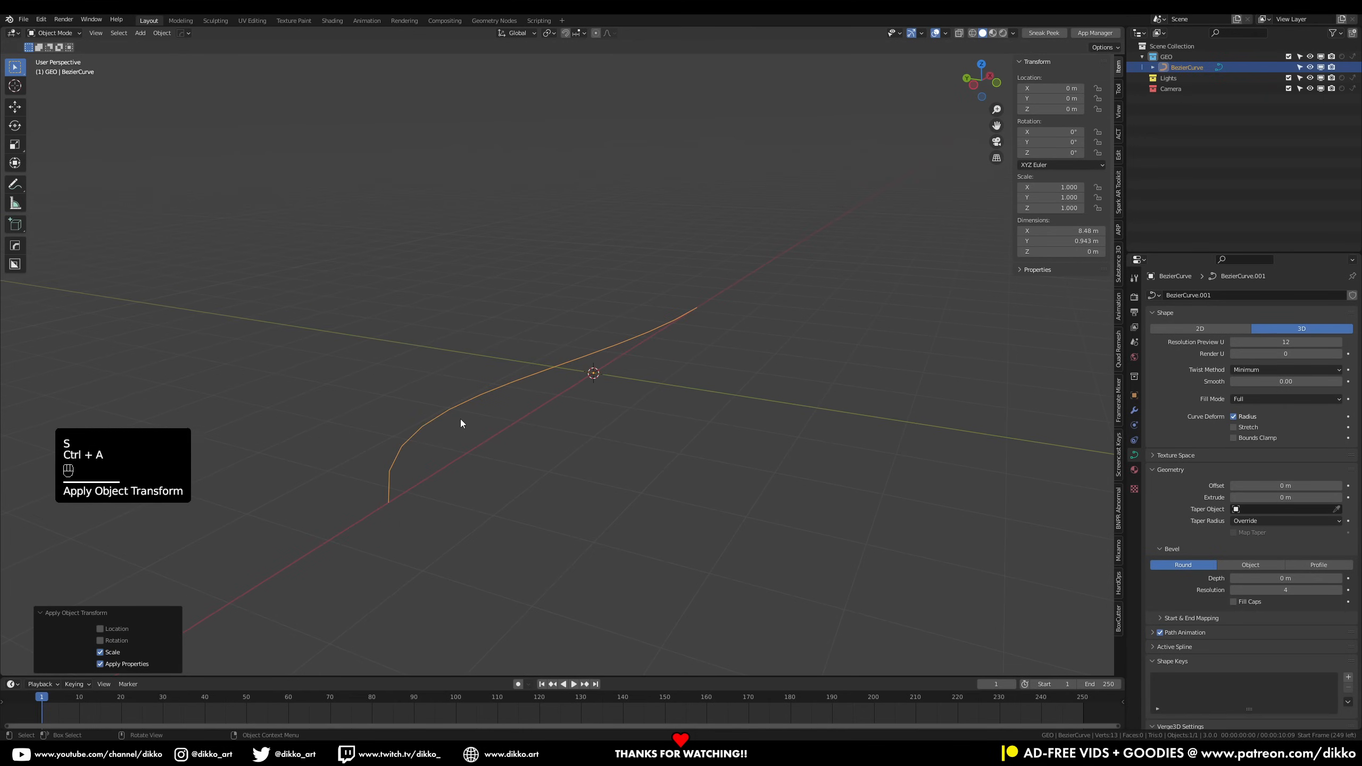
left_click(567, 444)
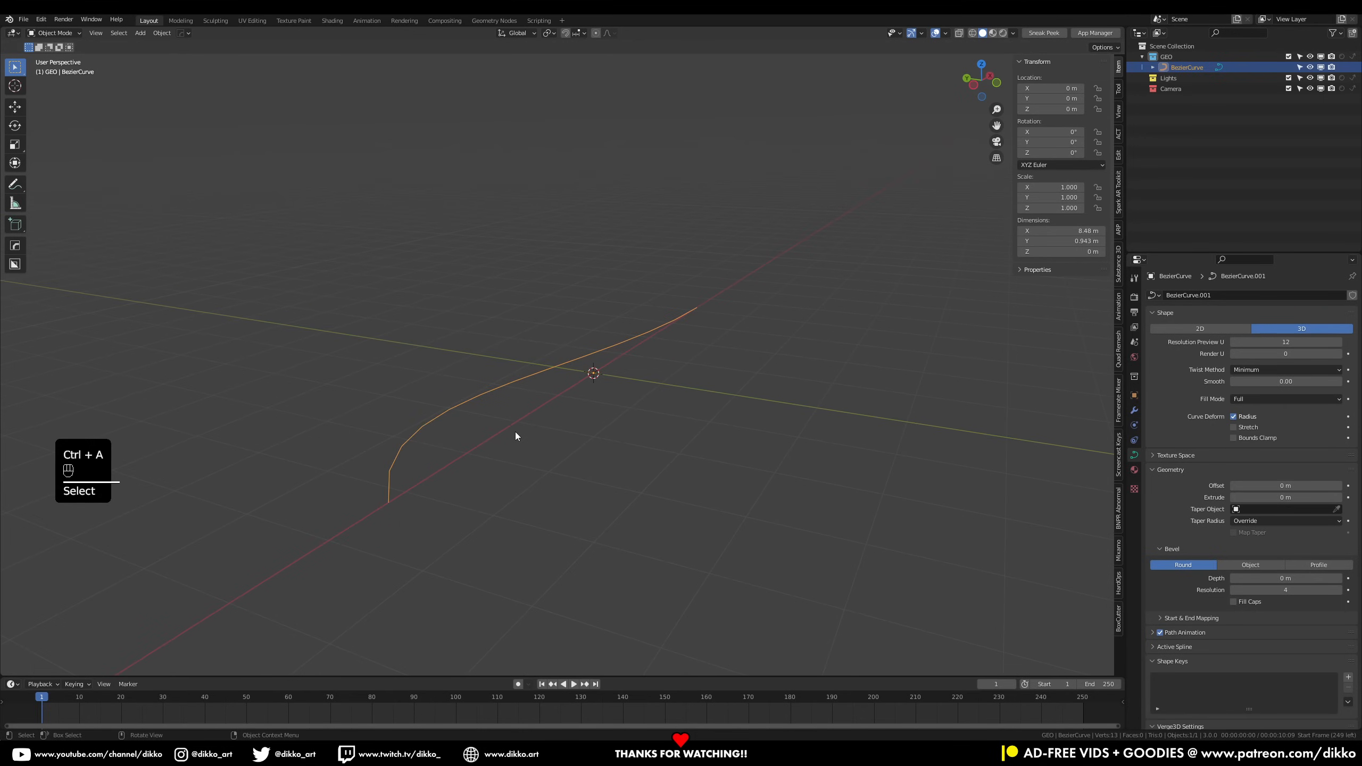
Give the curve a round bevel with a depth of 0.09 m to form a tube
left_click_drag(1265, 576, 1287, 576)
middle_click_drag(697, 515, 690, 427)
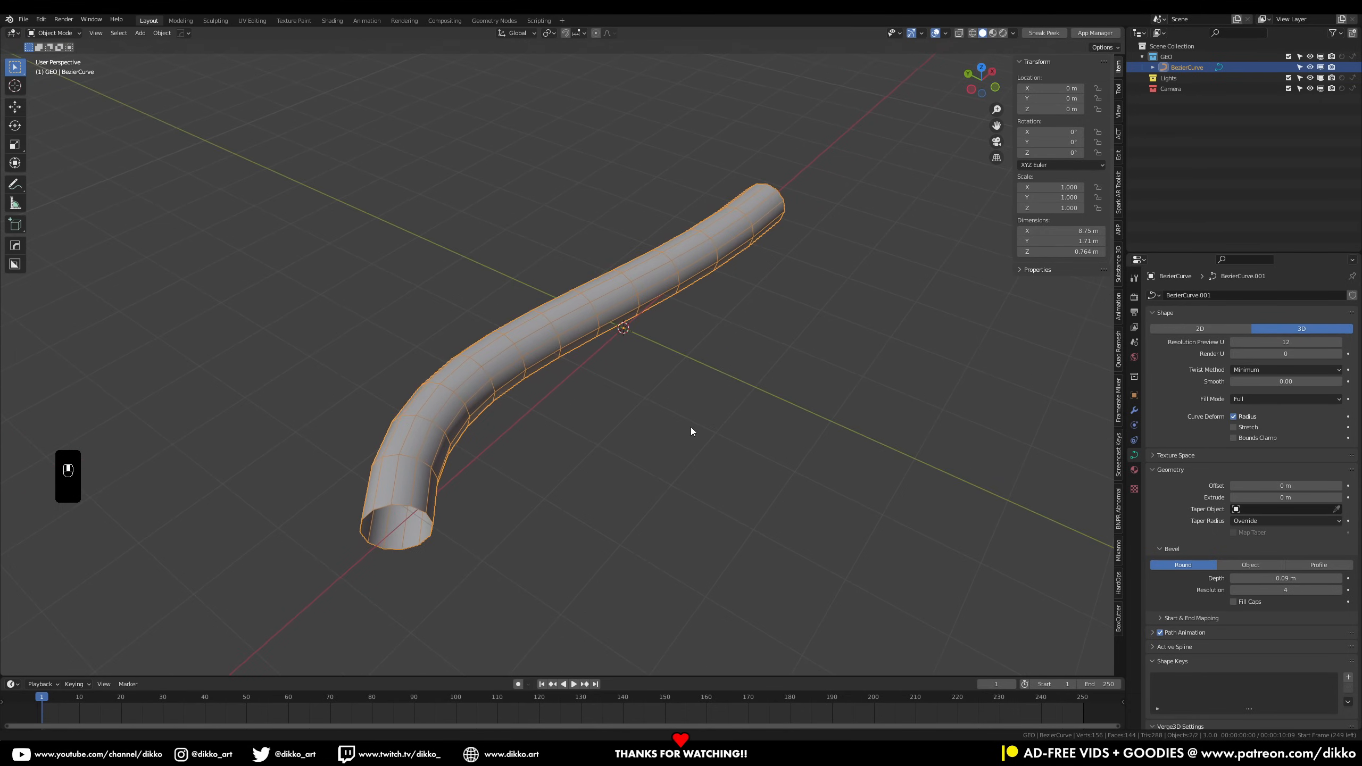
key("shift+a")
mouse_move(595, 411)
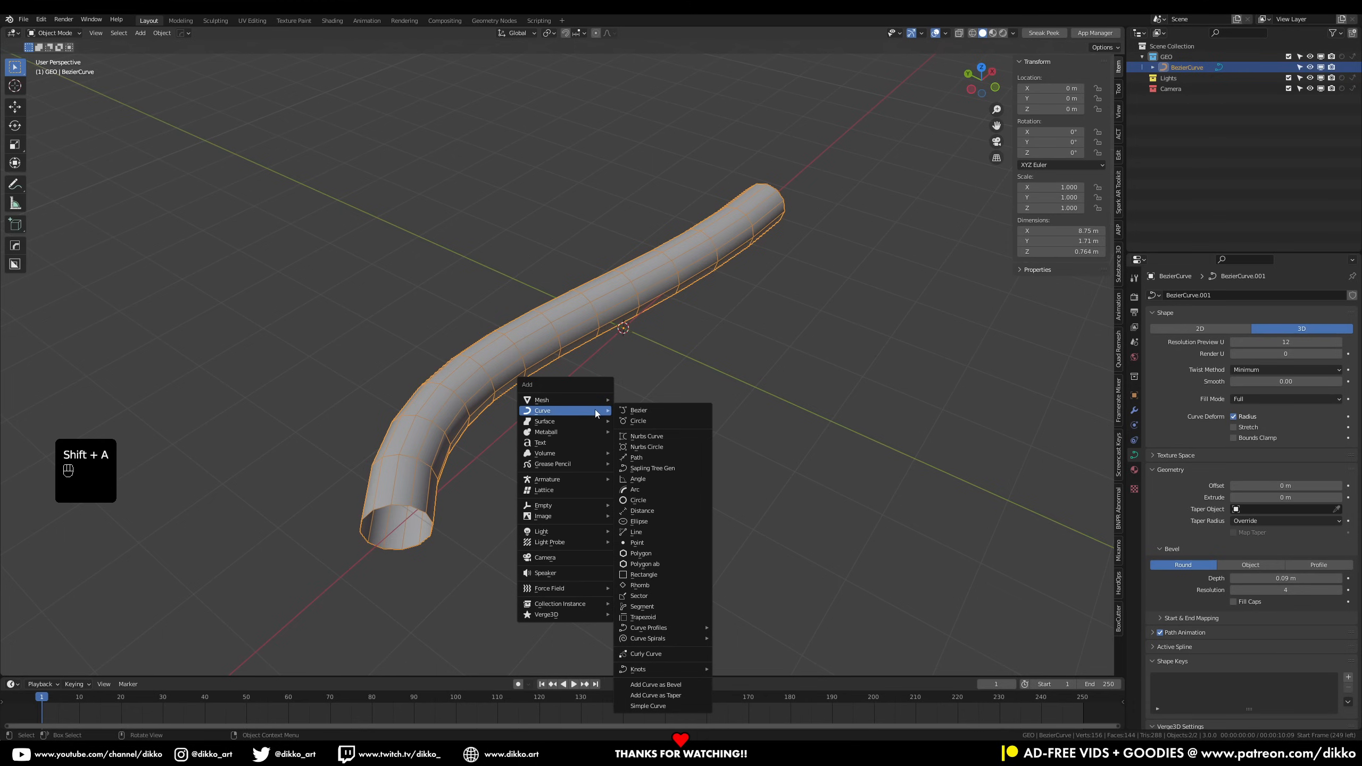
Enter Edit Mode on the curve and tilt its near end control point by -350°
key("Tab")
left_click(399, 527)
key("ctrl+t")
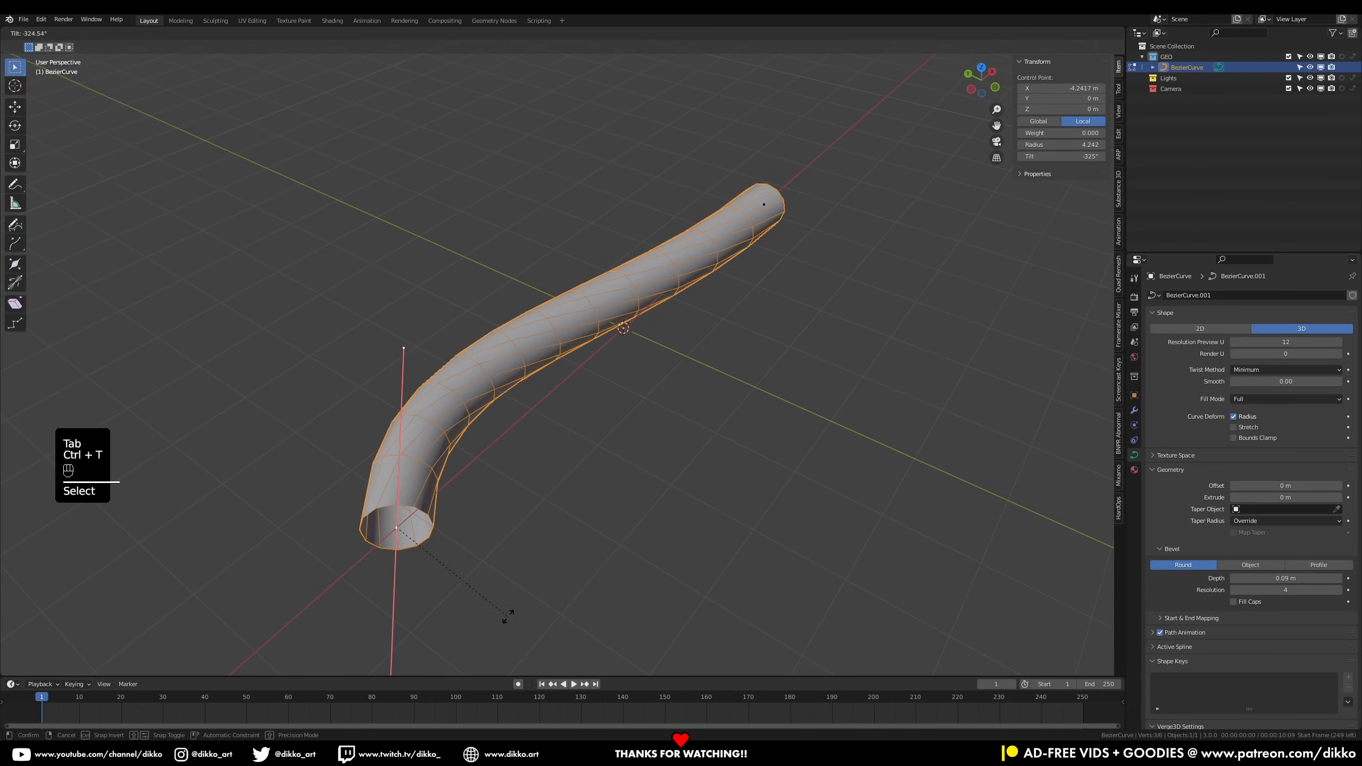
left_click(504, 611)
left_click_drag(137, 652, 115, 652)
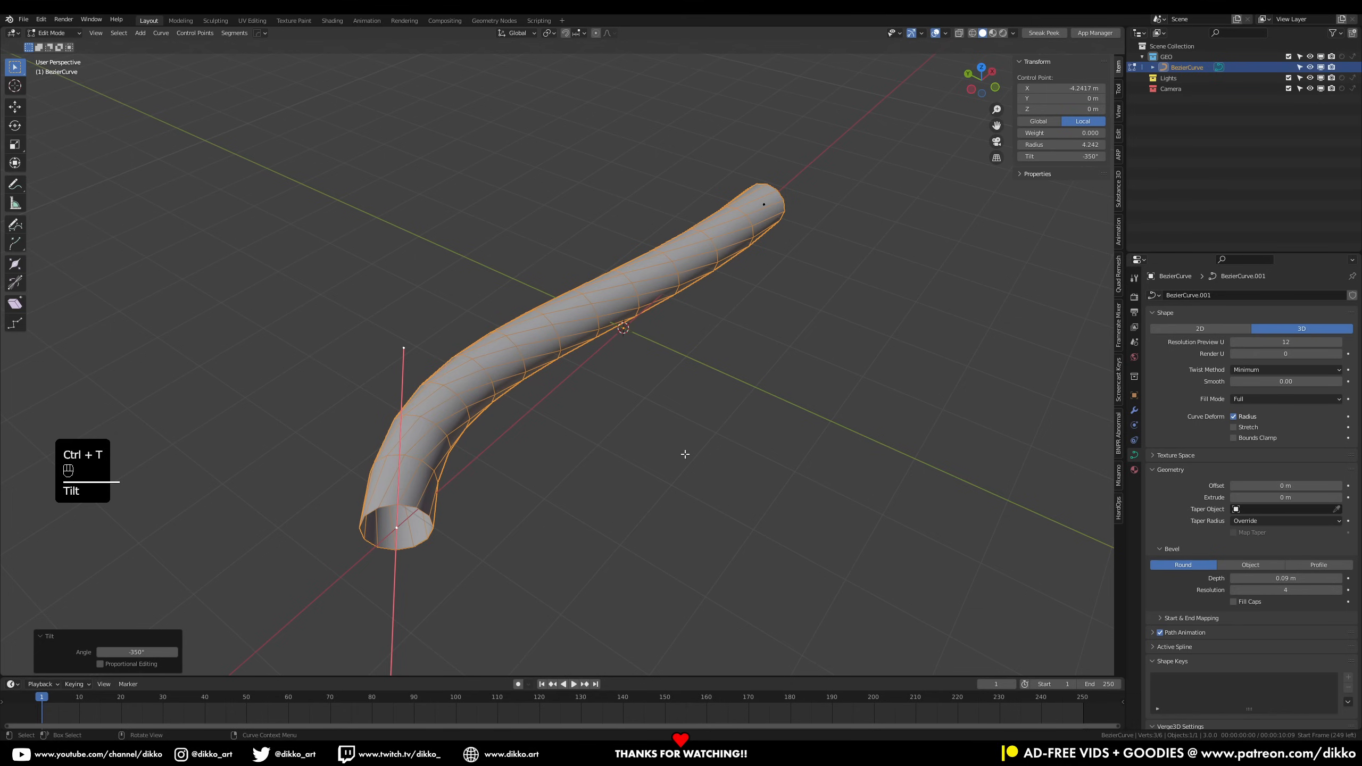
Taper the curve by shrinking the near end control point's radius to about 0.403
key("alt+s")
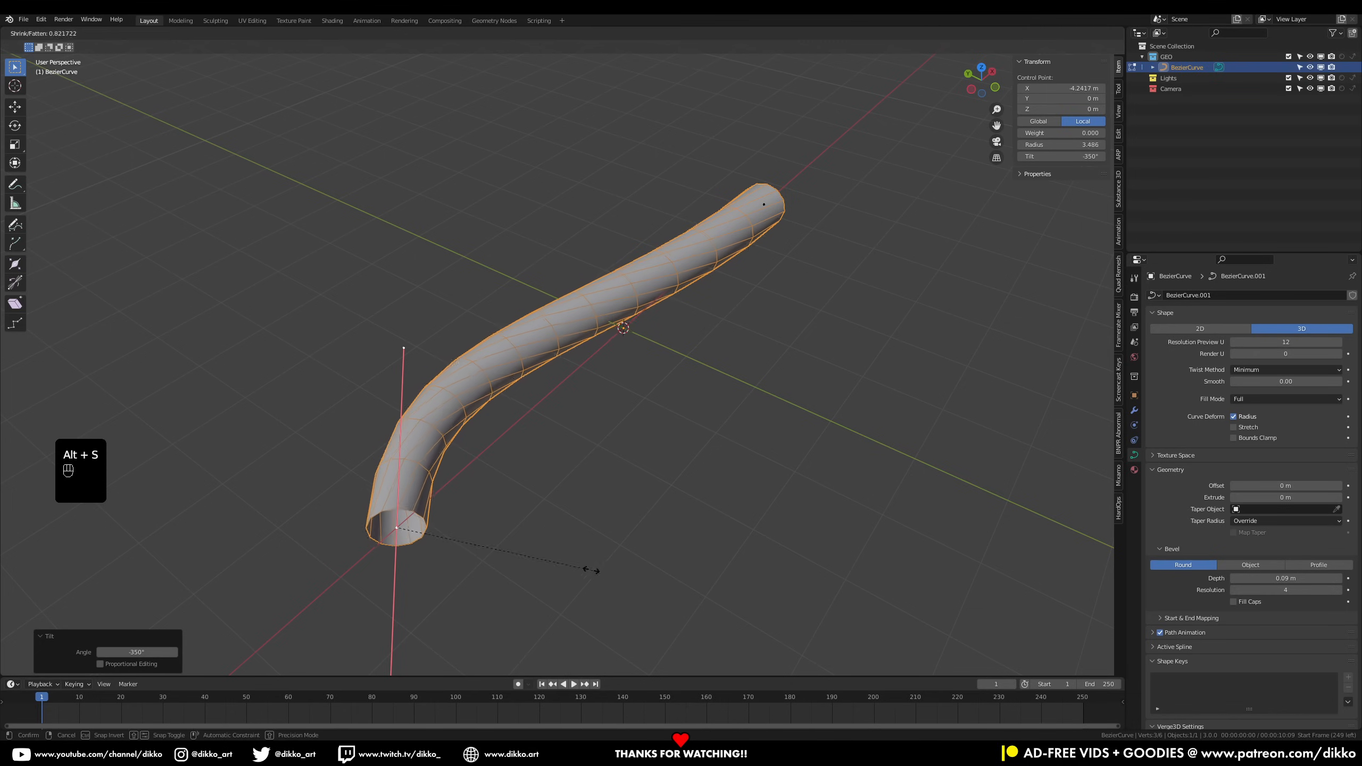
left_click(411, 509)
Try rotating and scaling the tapered end control point's handles, undoing each attempt
key("r")
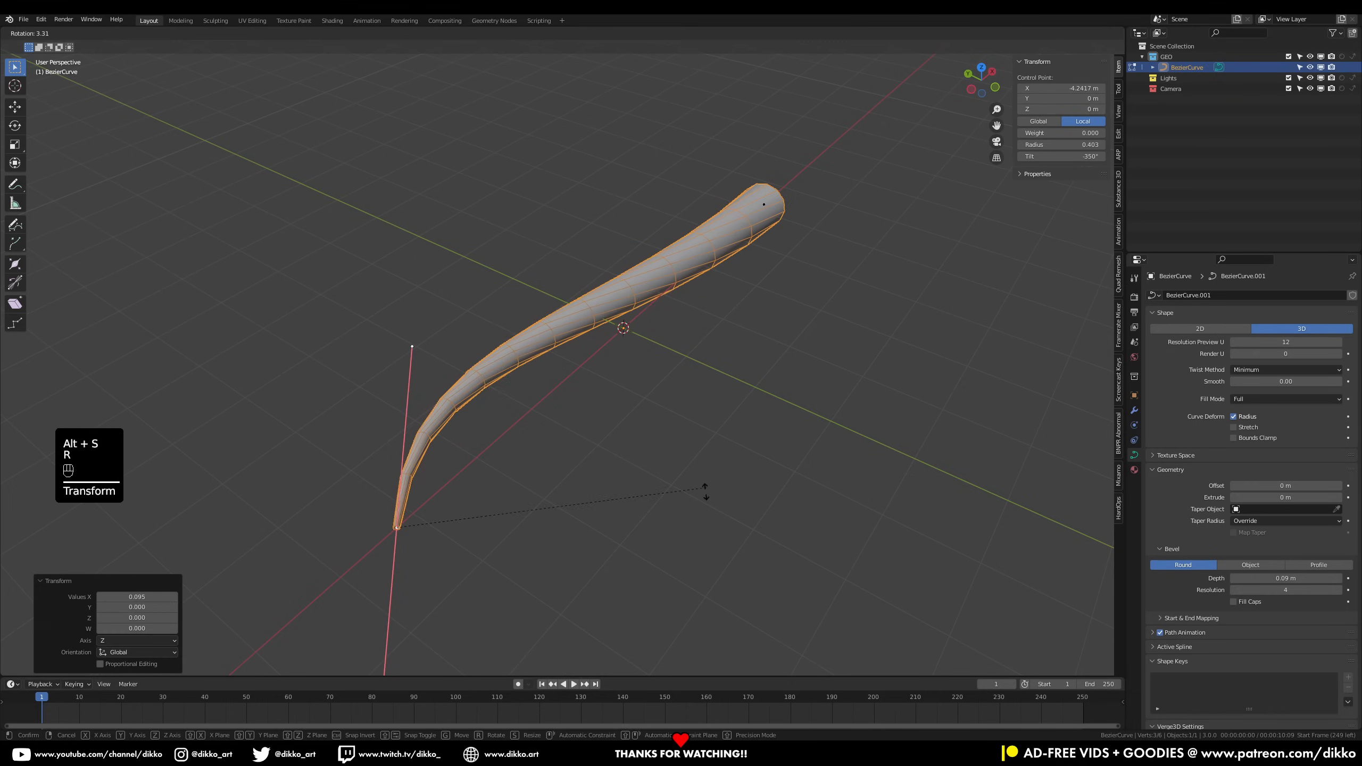
left_click(387, 560)
key("ctrl+z")
middle_click_drag(555, 547, 524, 494)
key("s")
left_click(857, 486)
middle_click_drag(702, 418, 763, 481)
key("ctrl+z")
Subdivide the whole curve to add a control point in the middle
left_click(641, 115)
right_click(643, 122)
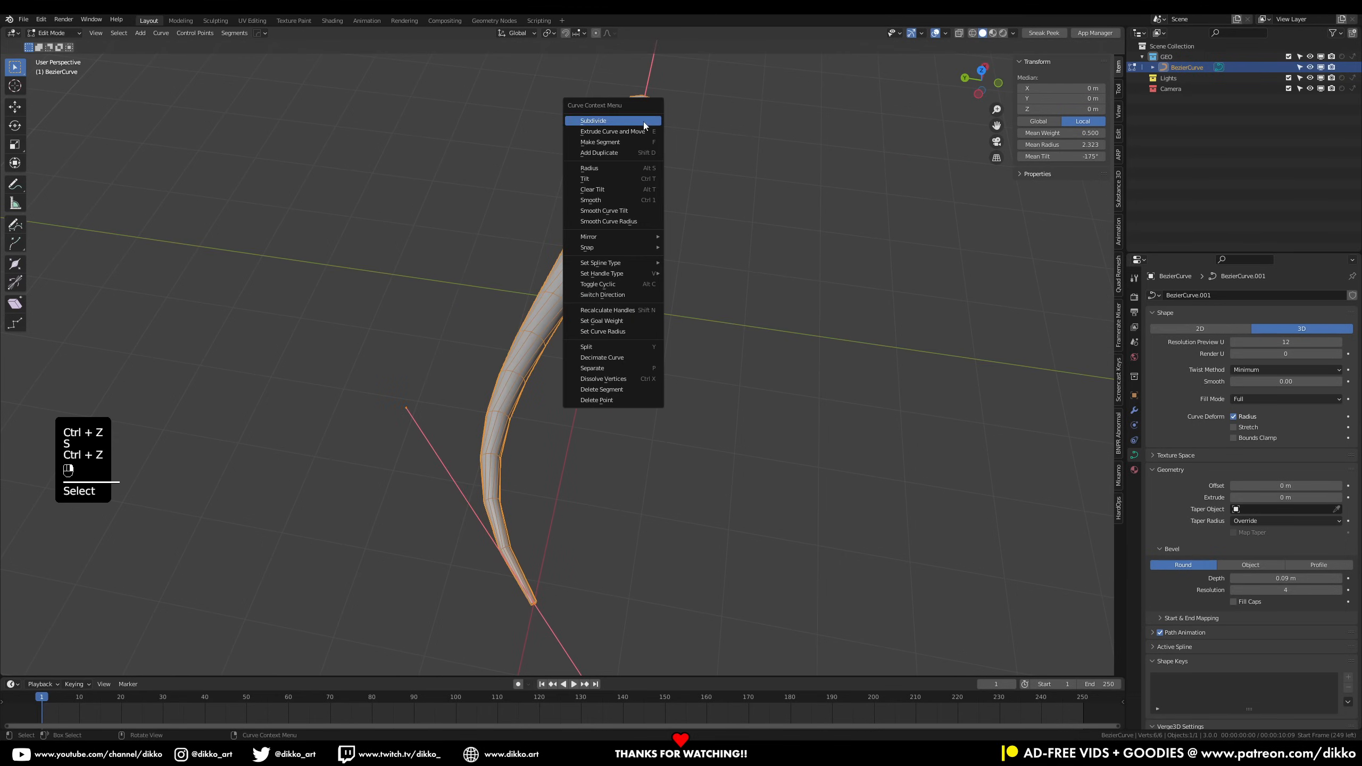
left_click(602, 122)
Move the new middle control point to about X -0.37, Y 1.50, Z 1.72 m to arch the strand, and return to Object Mode
left_click(568, 353)
middle_click_drag(591, 366, 588, 270)
key("g")
left_click(573, 331)
key("g")
left_click(588, 270)
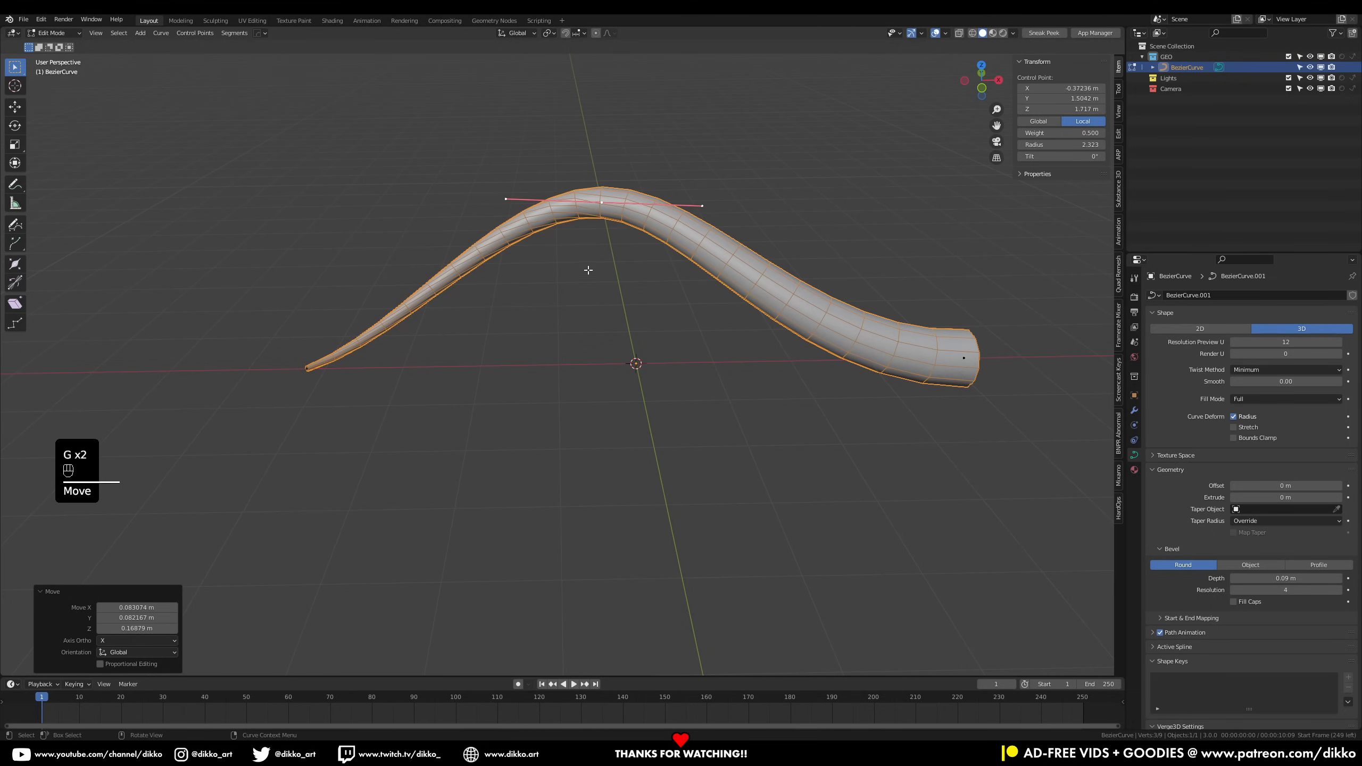
middle_click_drag(646, 318, 753, 403)
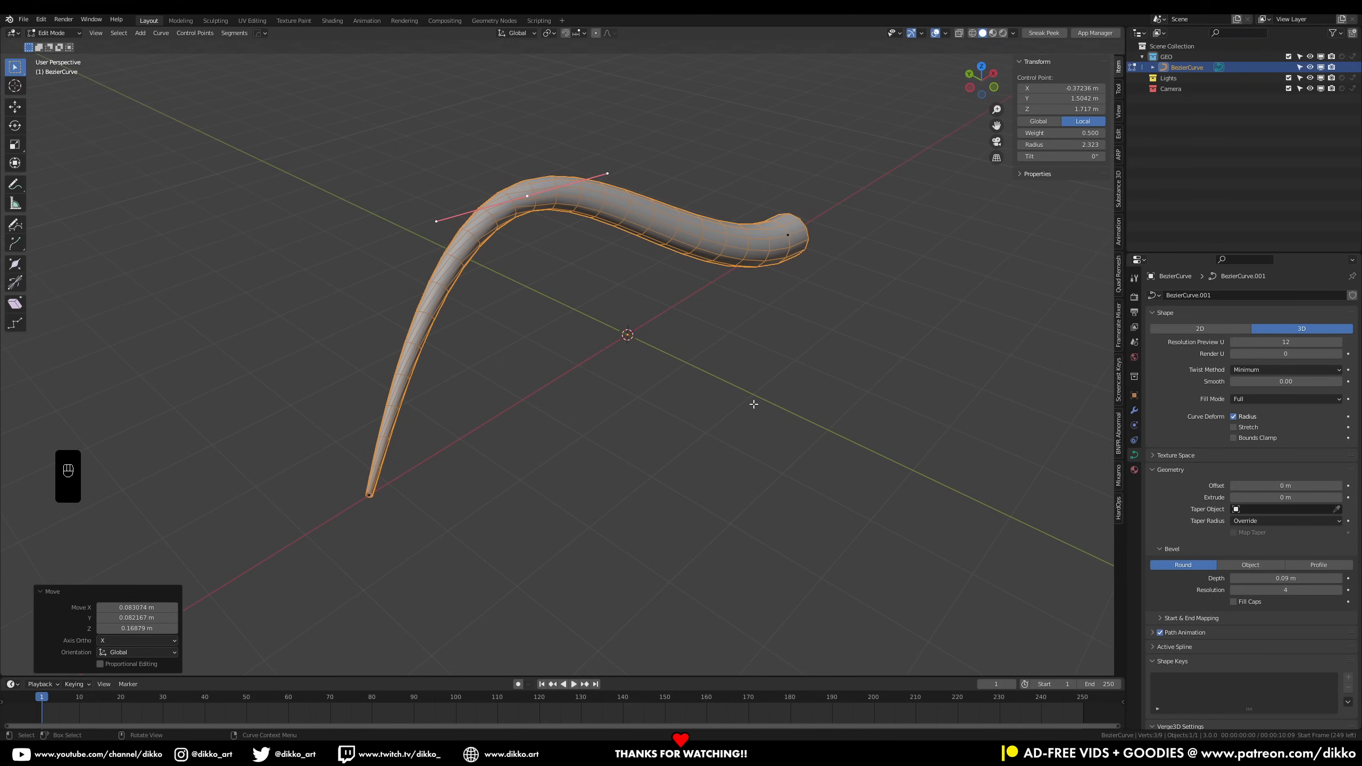
key("Tab")
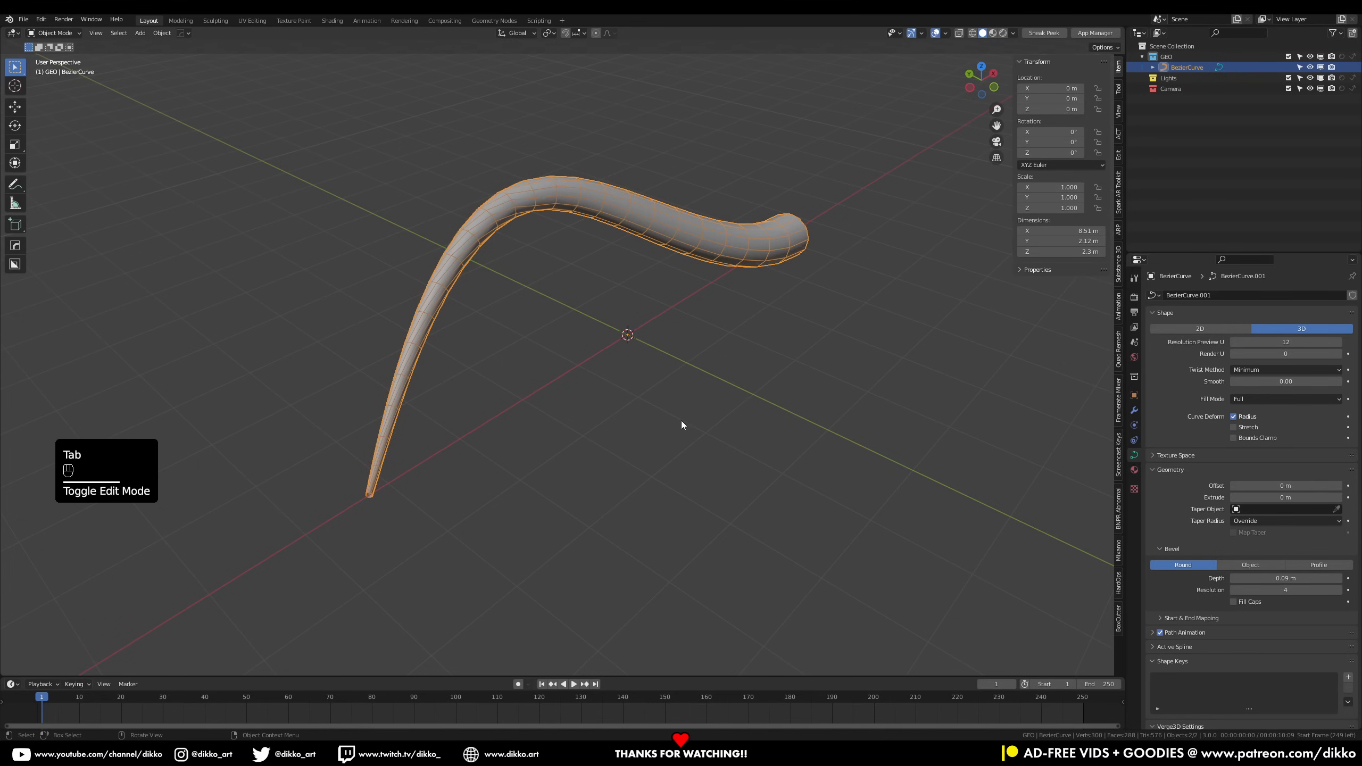
Add a Bezier circle with a 1 m radius and rename it ProfileShape_001
left_click(681, 421)
key("shift+a")
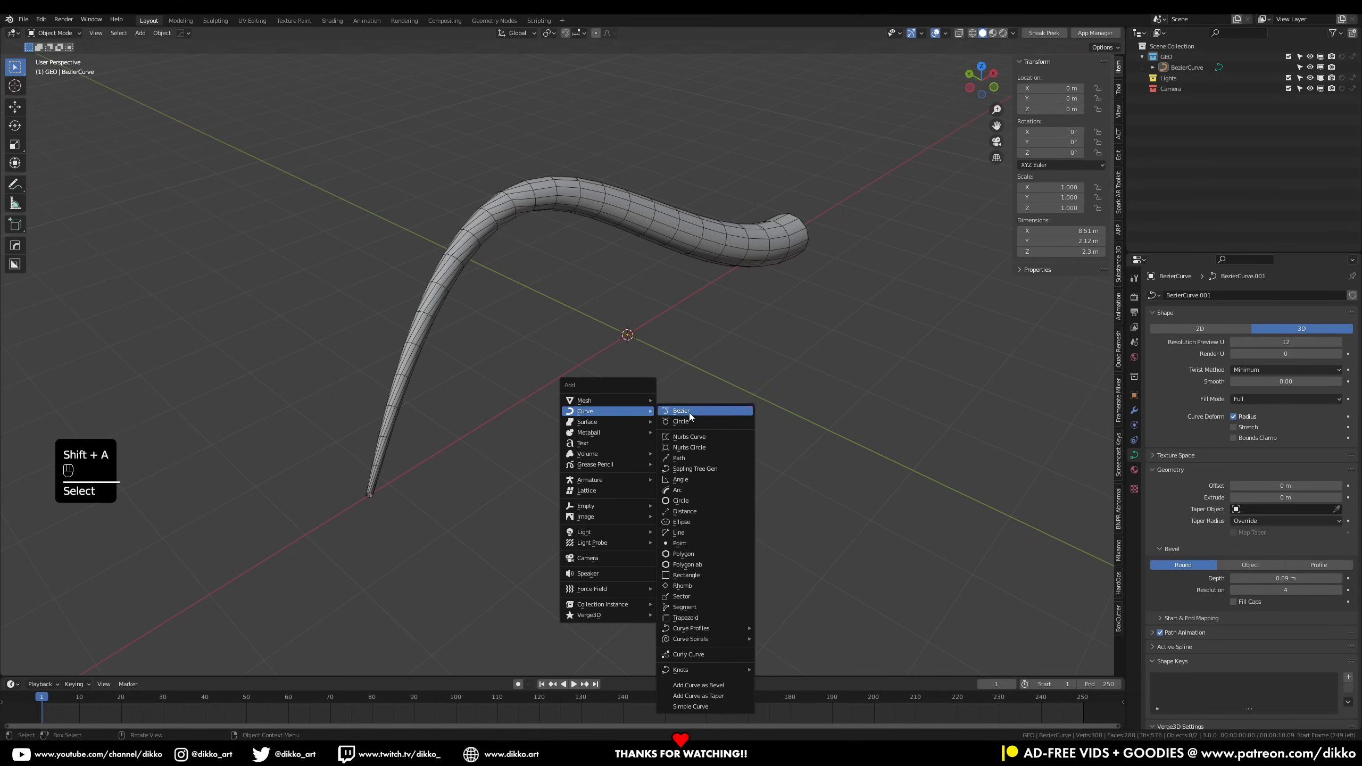
left_click(696, 424)
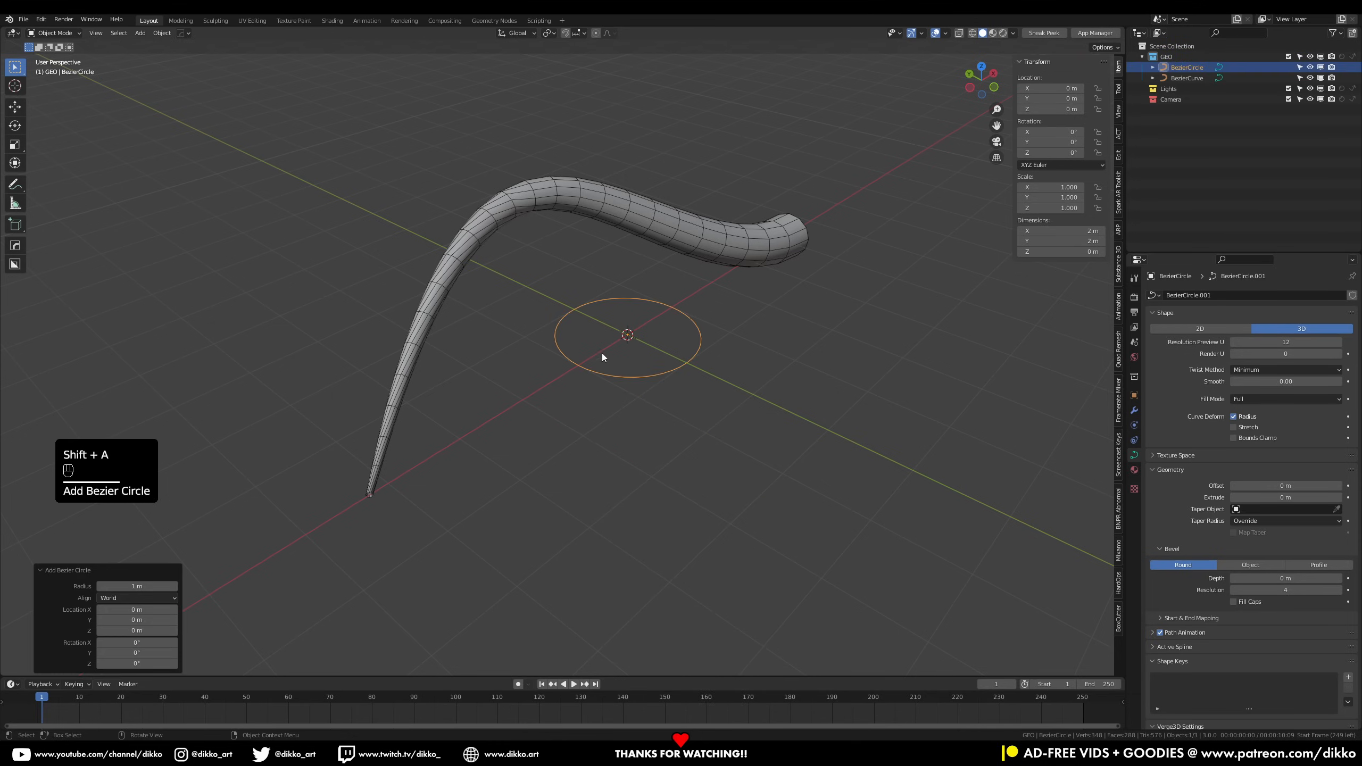
double_click(1187, 67)
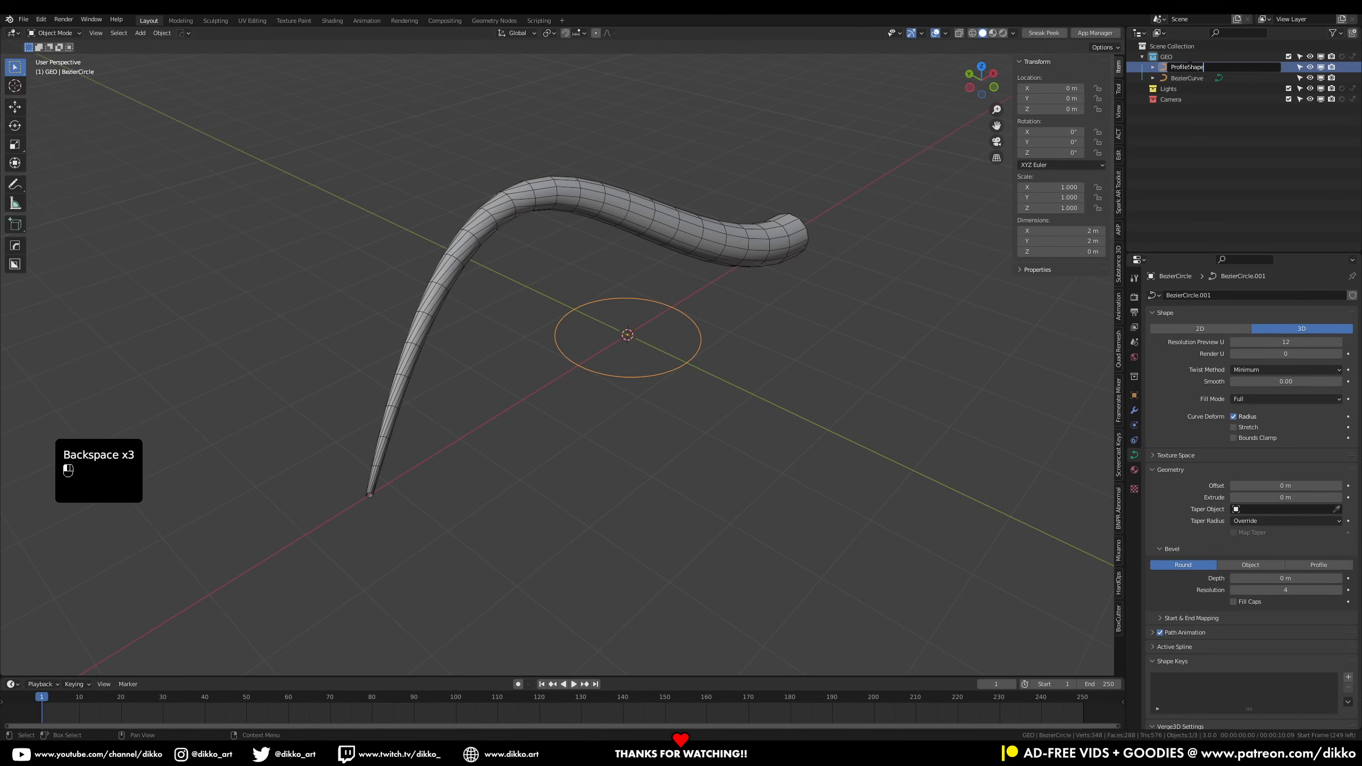
type("ProfileShape_001")
key("Return")
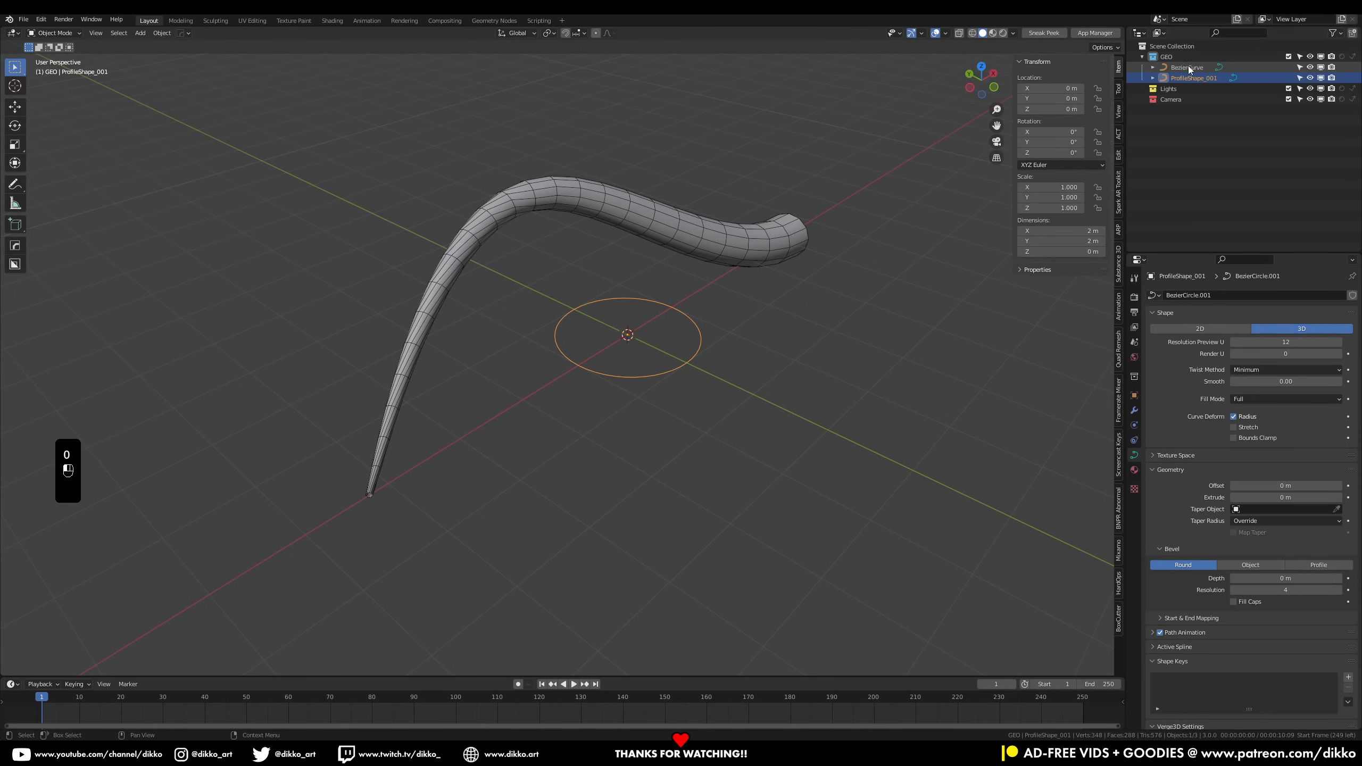
Switch the hair curve's bevel to Object and use ProfileShape_001 as its bevel object
left_click(718, 253)
left_click(1247, 566)
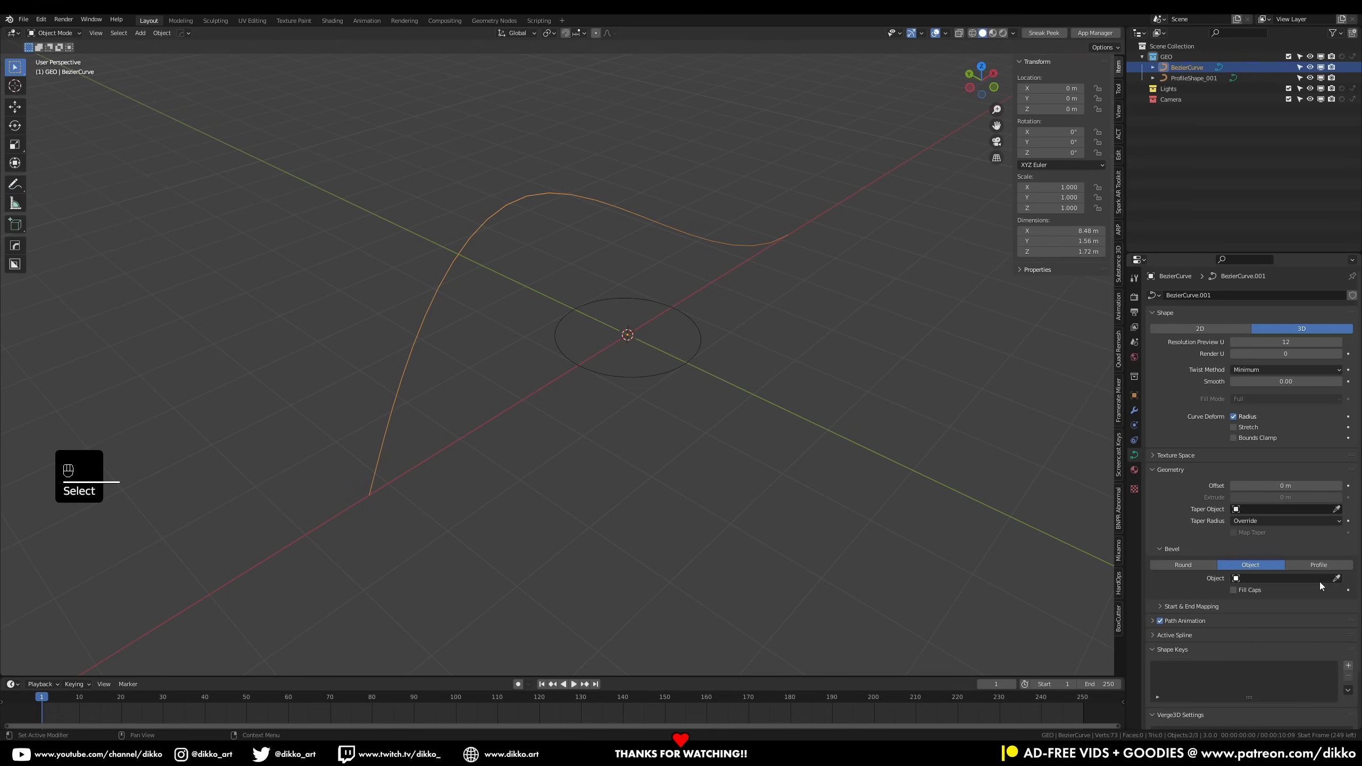
left_click(674, 364)
middle_click_drag(653, 403, 697, 386)
Scale all of ProfileShape_001's points down to 0.159 in Edit Mode to thin the strand
left_click(1194, 78)
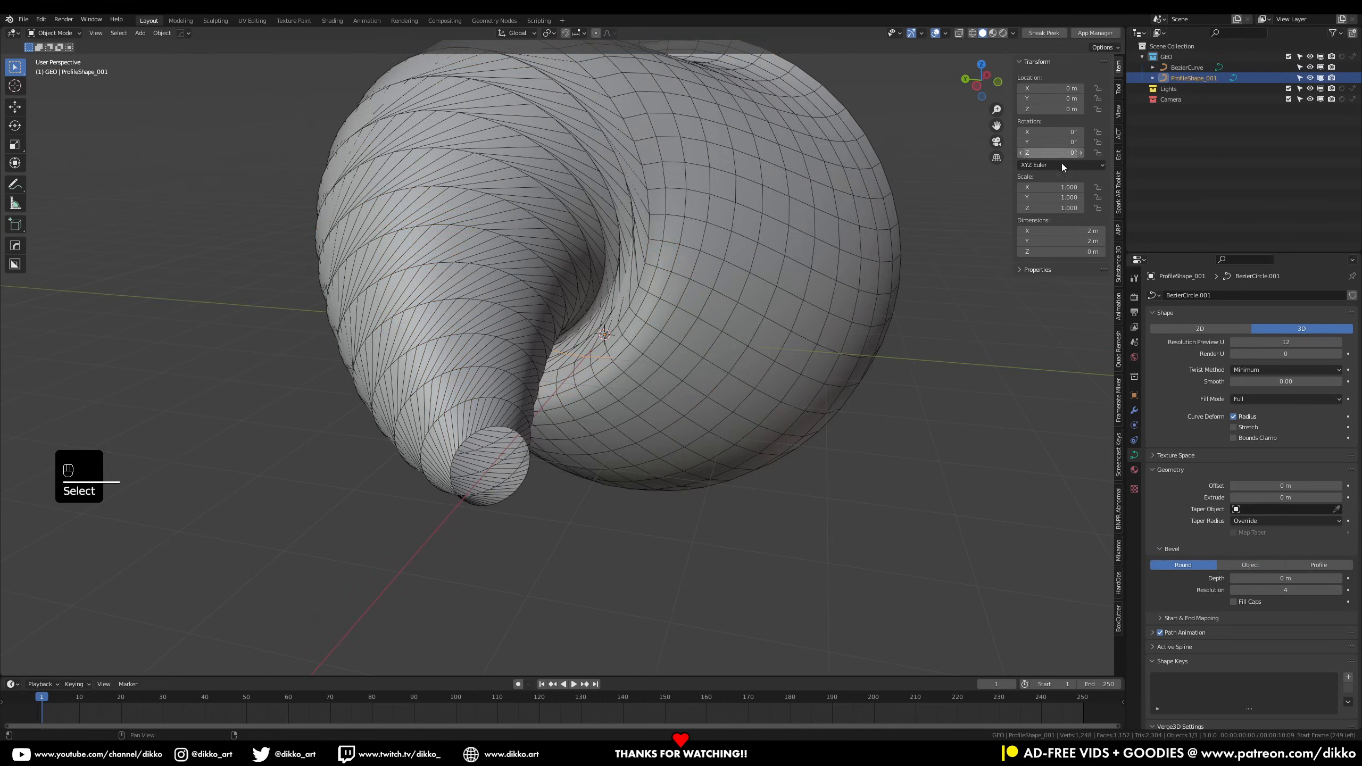
middle_click_drag(778, 408, 821, 431)
key("Tab")
key("s")
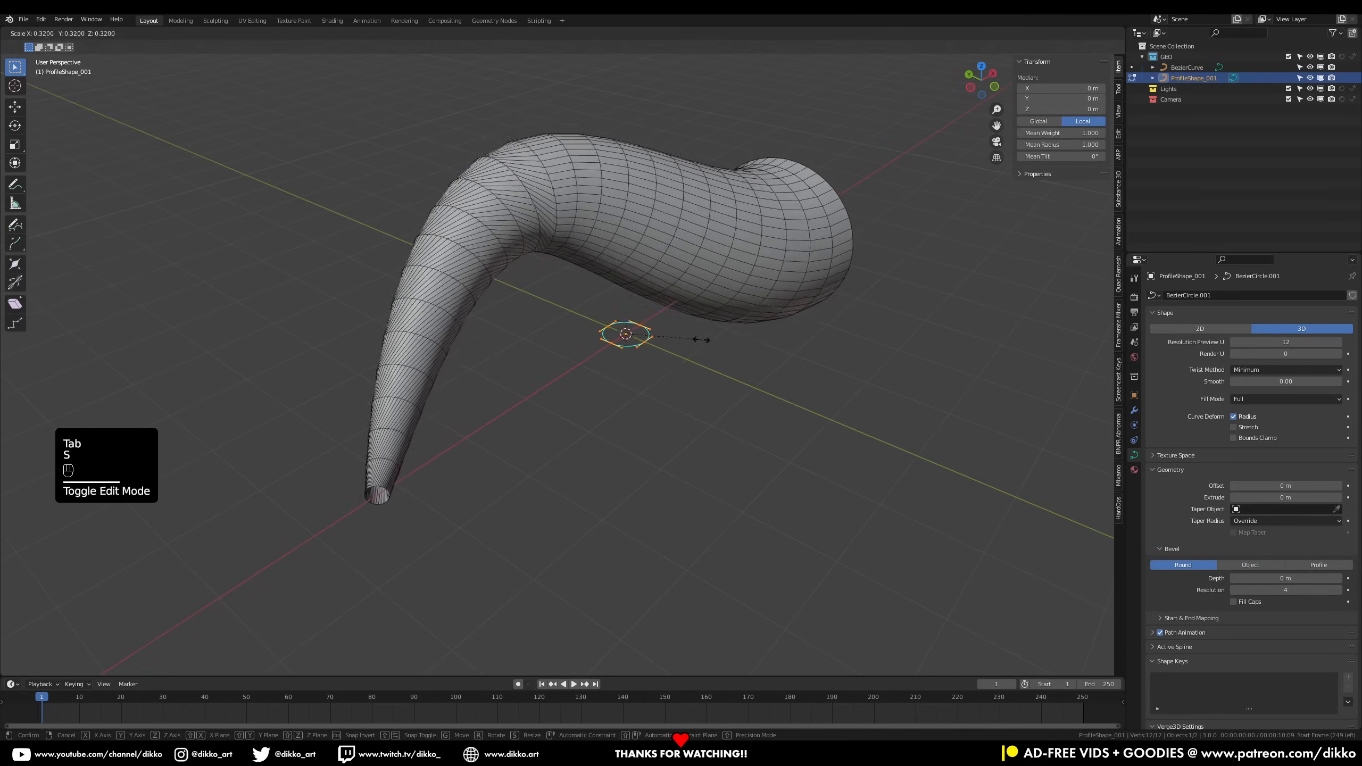
left_click(663, 326)
scroll(670, 301, "up", 5)
middle_click_drag(675, 292, 913, 397, "shift")
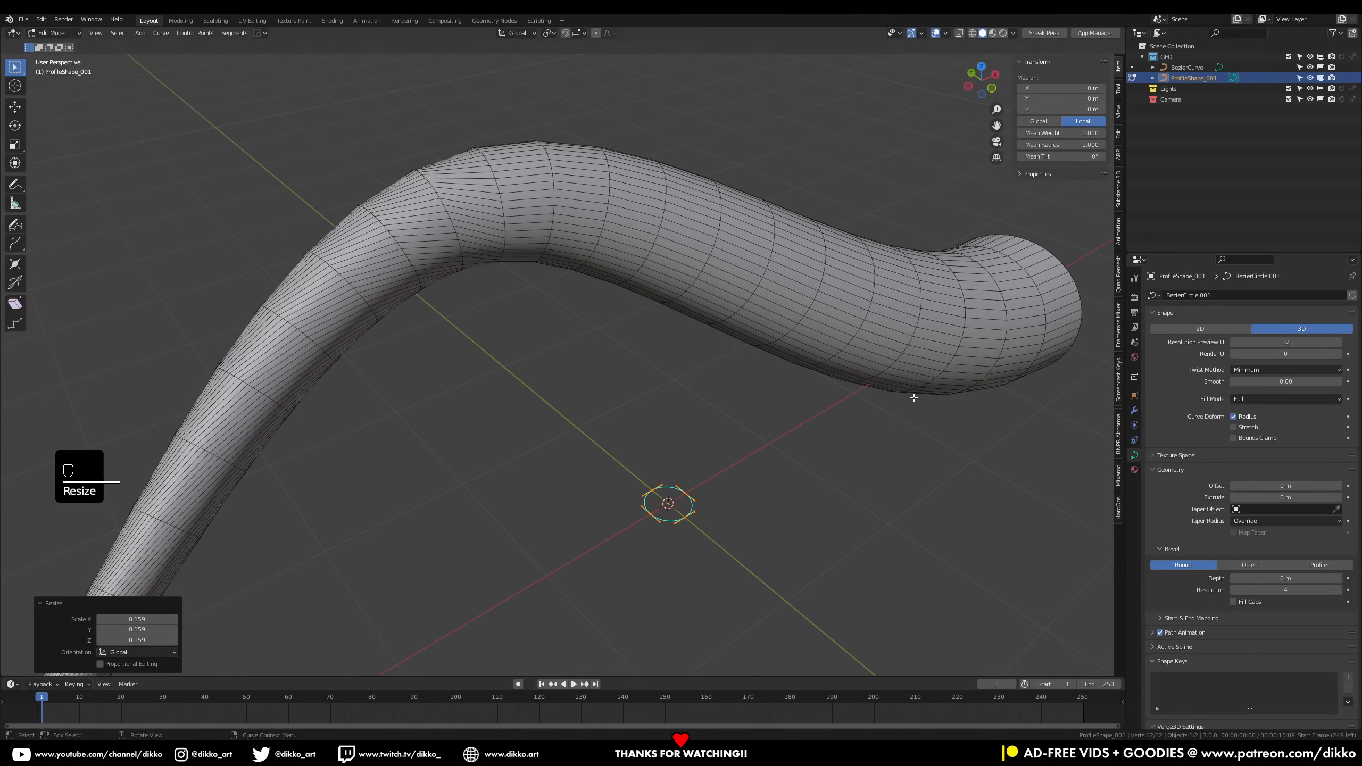
Undo the render resolution change and set ProfileShape_001's preview resolution to 3
key("ctrl+z")
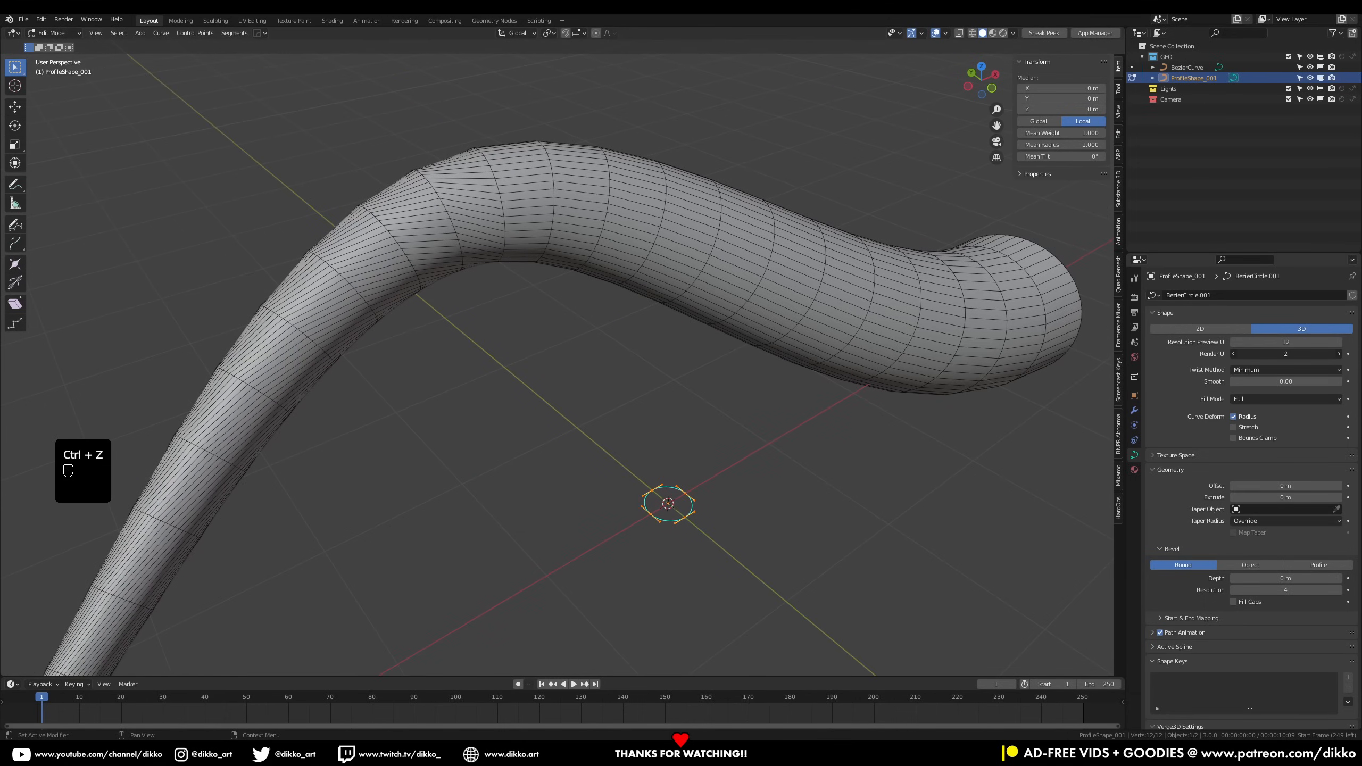
left_click(785, 485)
key("Tab")
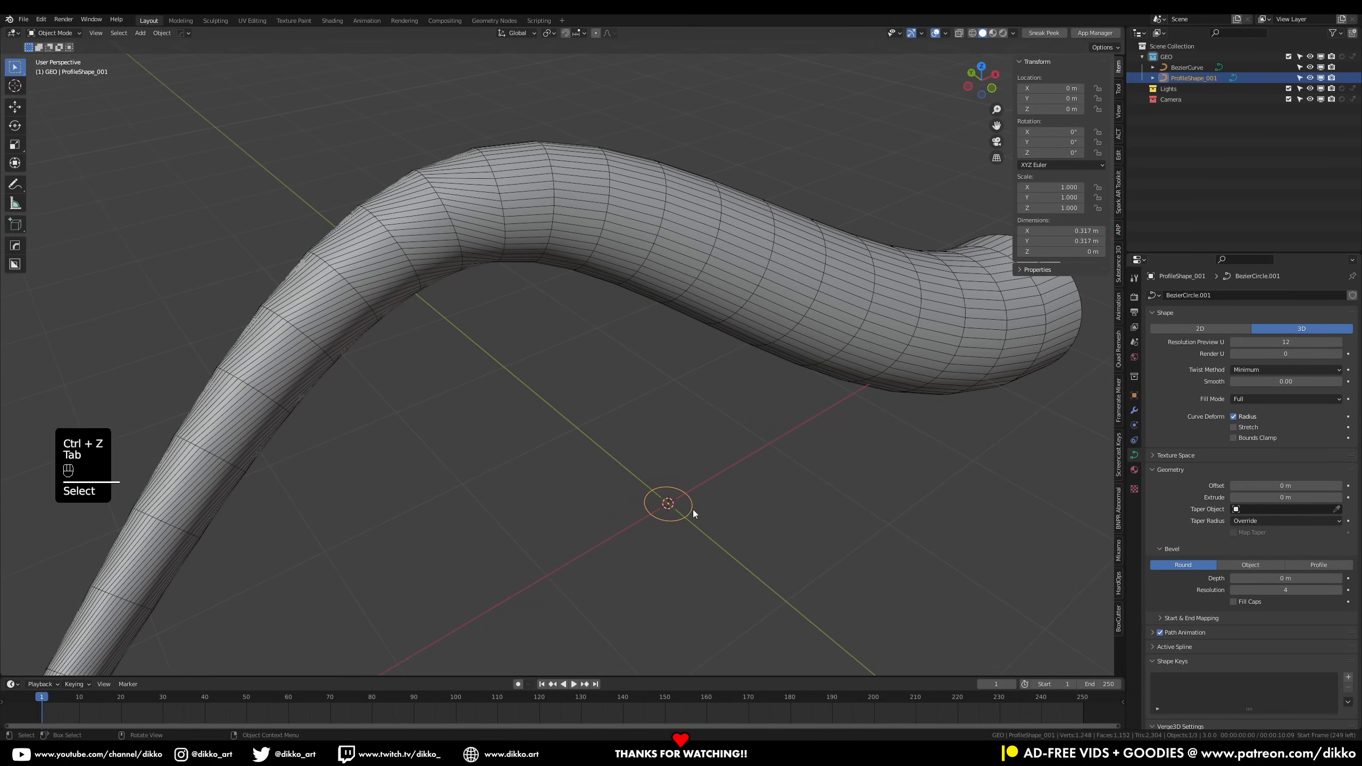
mouse_move(1286, 343)
left_mouse_down()
mouse_move(1258, 342)
mouse_move(1299, 342)
left_mouse_up()
Try adjusting the hair curve's preview resolution
left_click(874, 282)
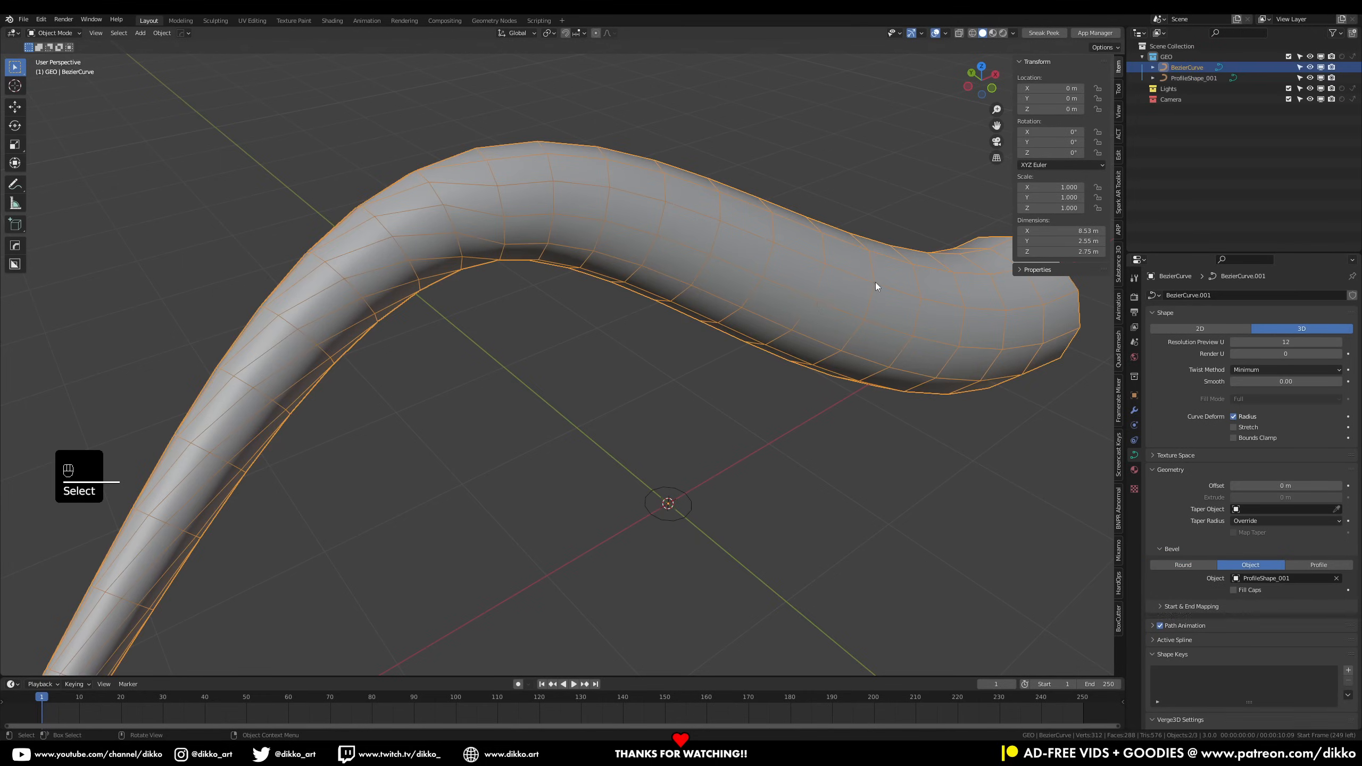
mouse_move(1286, 342)
left_mouse_down()
mouse_move(1255, 342)
mouse_move(1286, 342)
left_mouse_up()
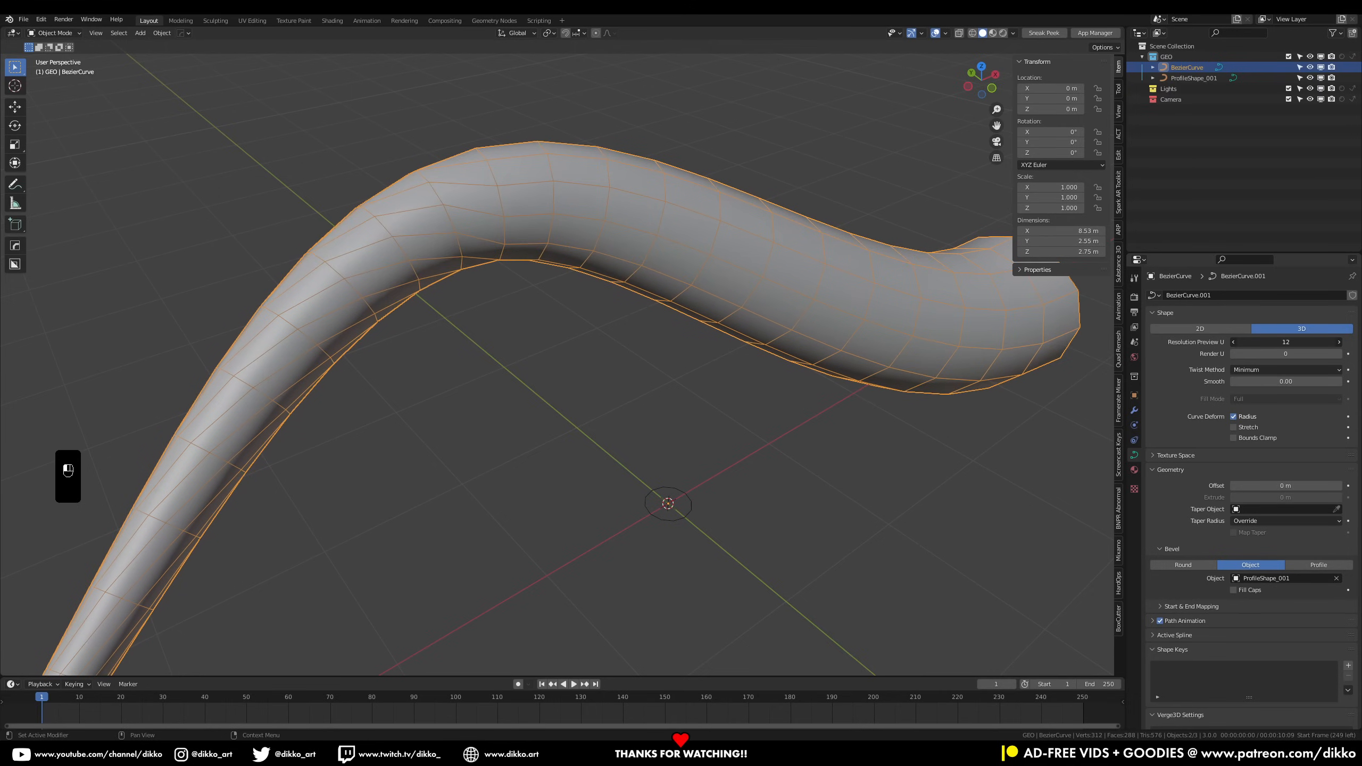
Flatten ProfileShape_001 along X to roughly a quarter of its width and set its preview resolution to 5
left_click(730, 522)
scroll(772, 377, "up", 5)
key("Tab")
key("Tab")
scroll(730, 441, "down", 5)
key("Tab")
key("a")
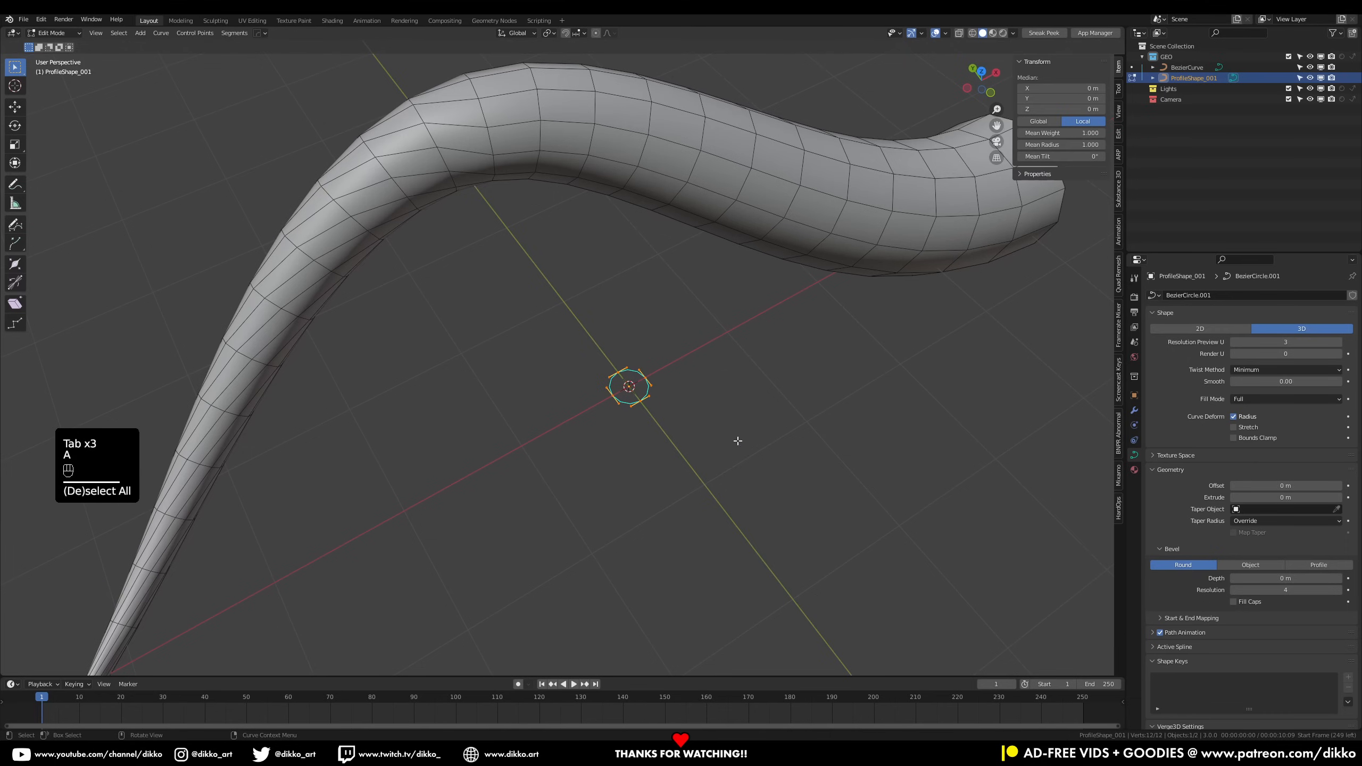
key("s")
key("x")
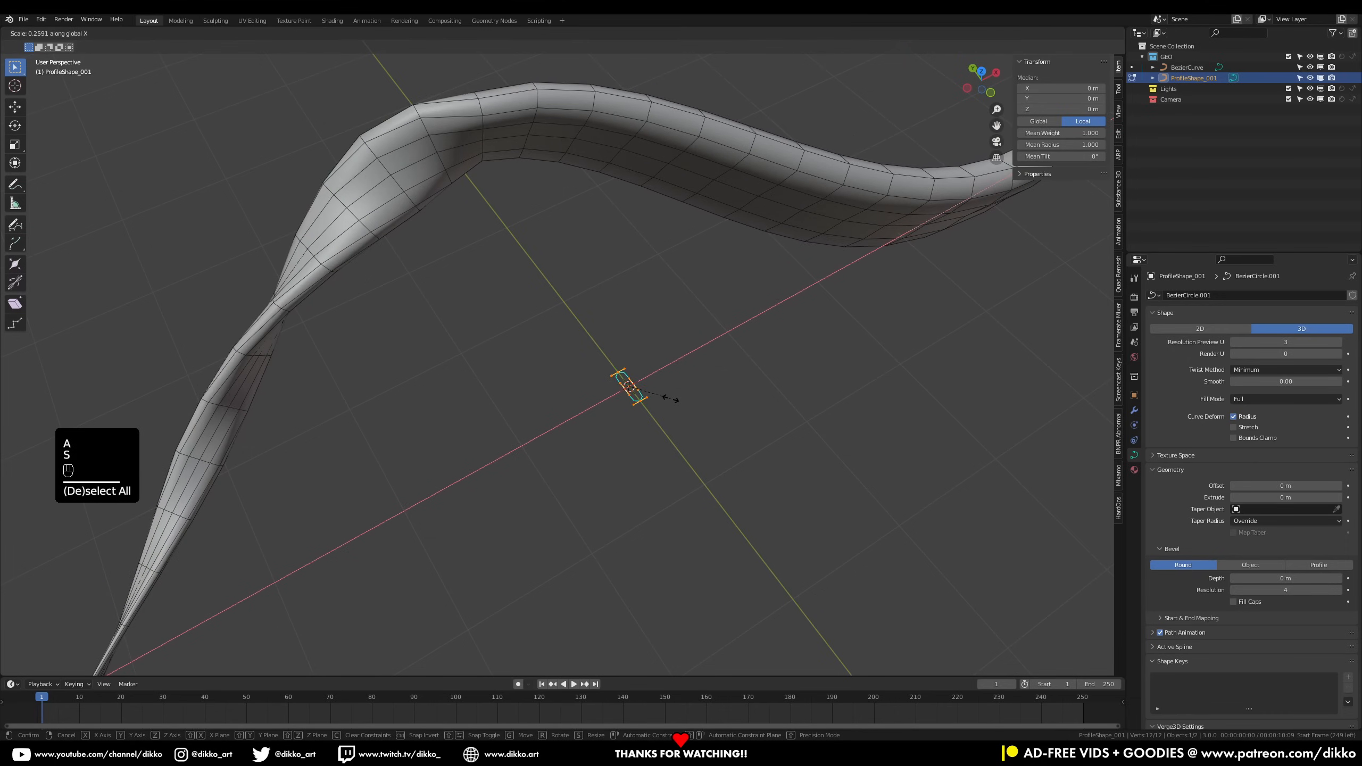
left_click(673, 400)
left_click_drag(1310, 348, 1327, 348)
middle_click_drag(748, 389, 669, 407)
Shrink the handles at both long ends of the profile to make them pointed, scaling the second end's handles to 0.308
key("Tab")
scroll(669, 408, "up", 5)
key("Tab")
left_click(737, 504)
key("s")
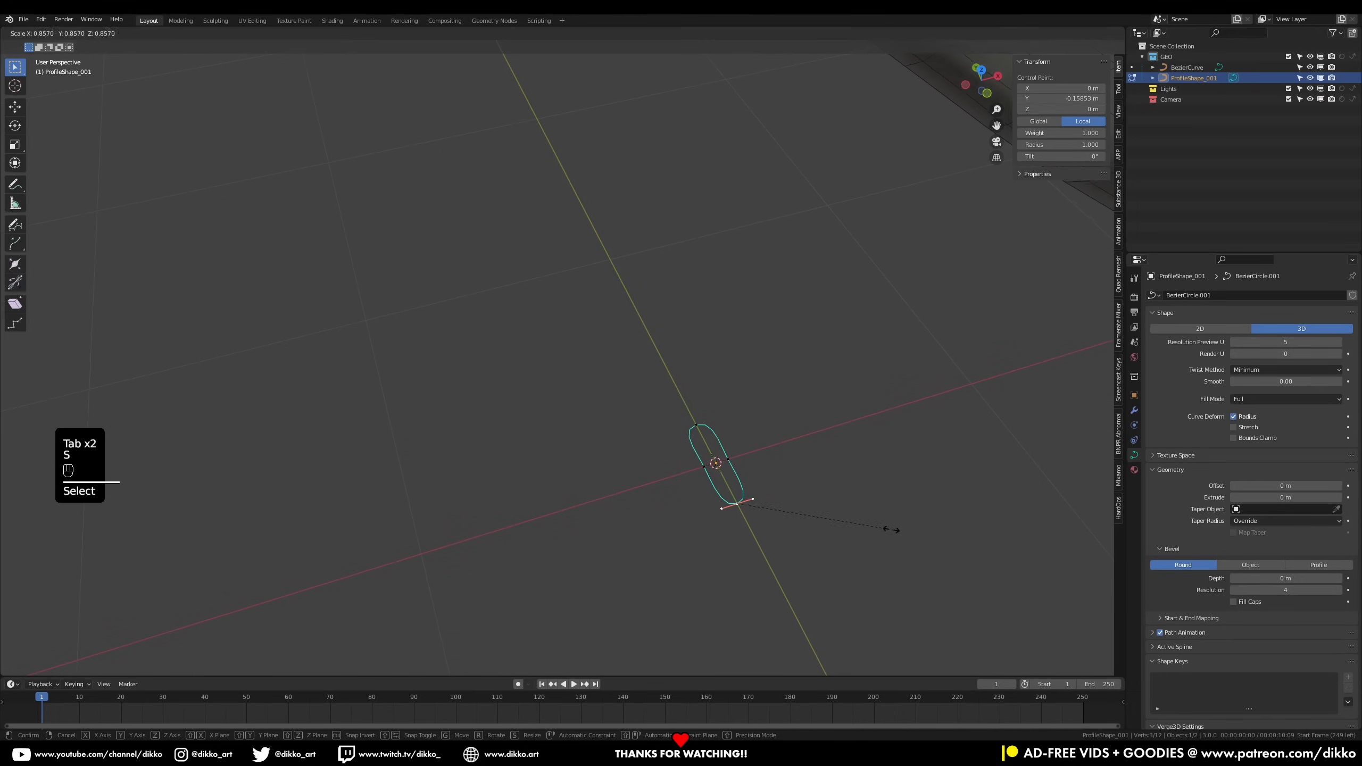
left_click(724, 477)
left_click(695, 425)
key("s")
left_click(759, 423)
middle_click_drag(759, 424, 633, 408)
scroll(633, 408, "up", 3)
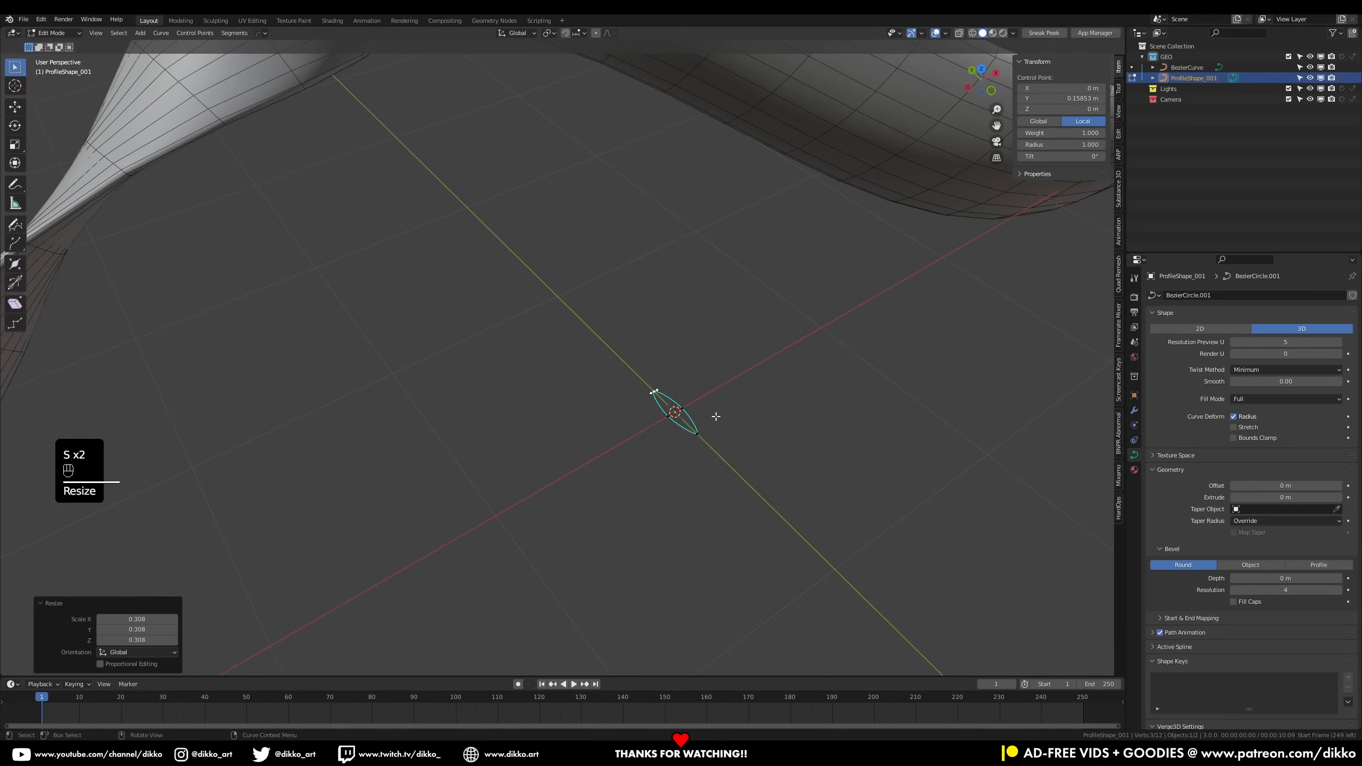
Scale the whole profile up by 1.937 and subdivide it for more control points
key("a")
key("s")
left_click(798, 464)
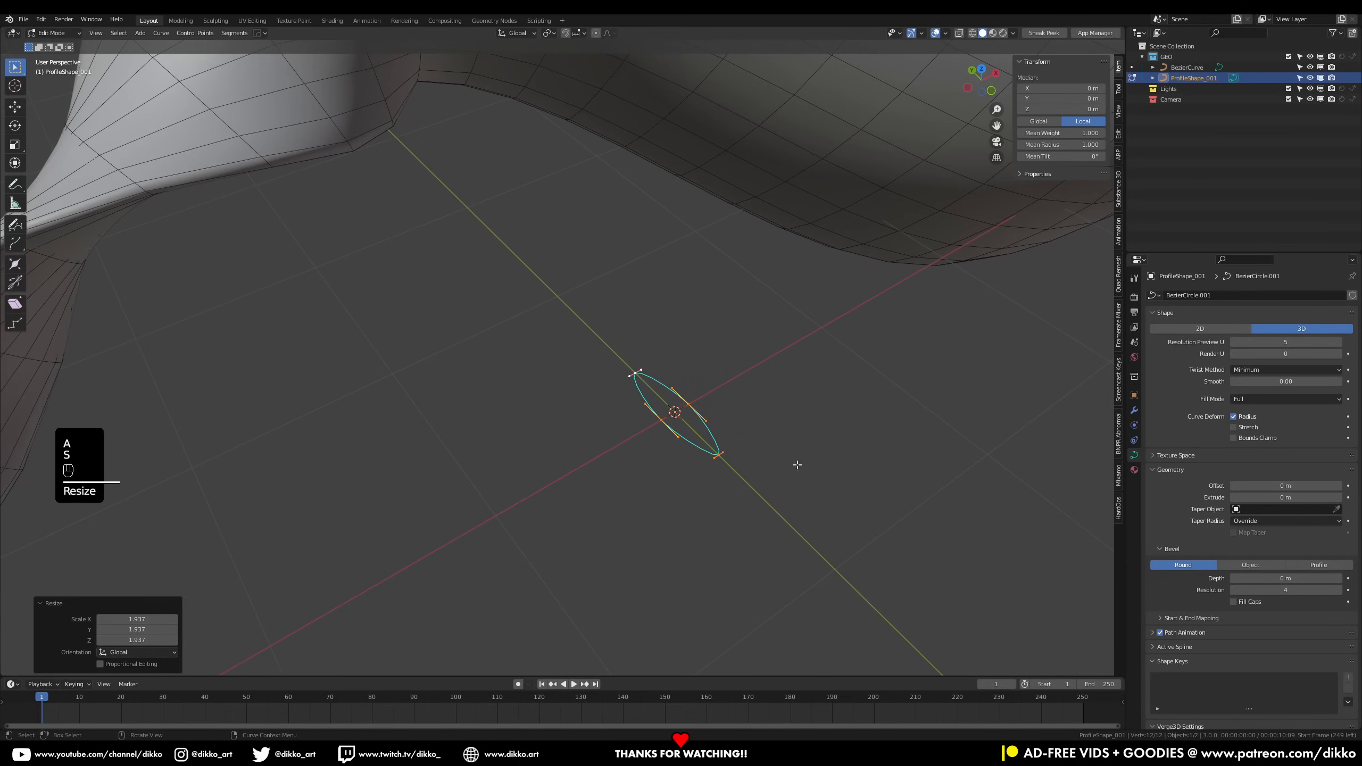
right_click(689, 409)
left_click(687, 407)
Try converting the profile's spline type to Poly
left_click(711, 433)
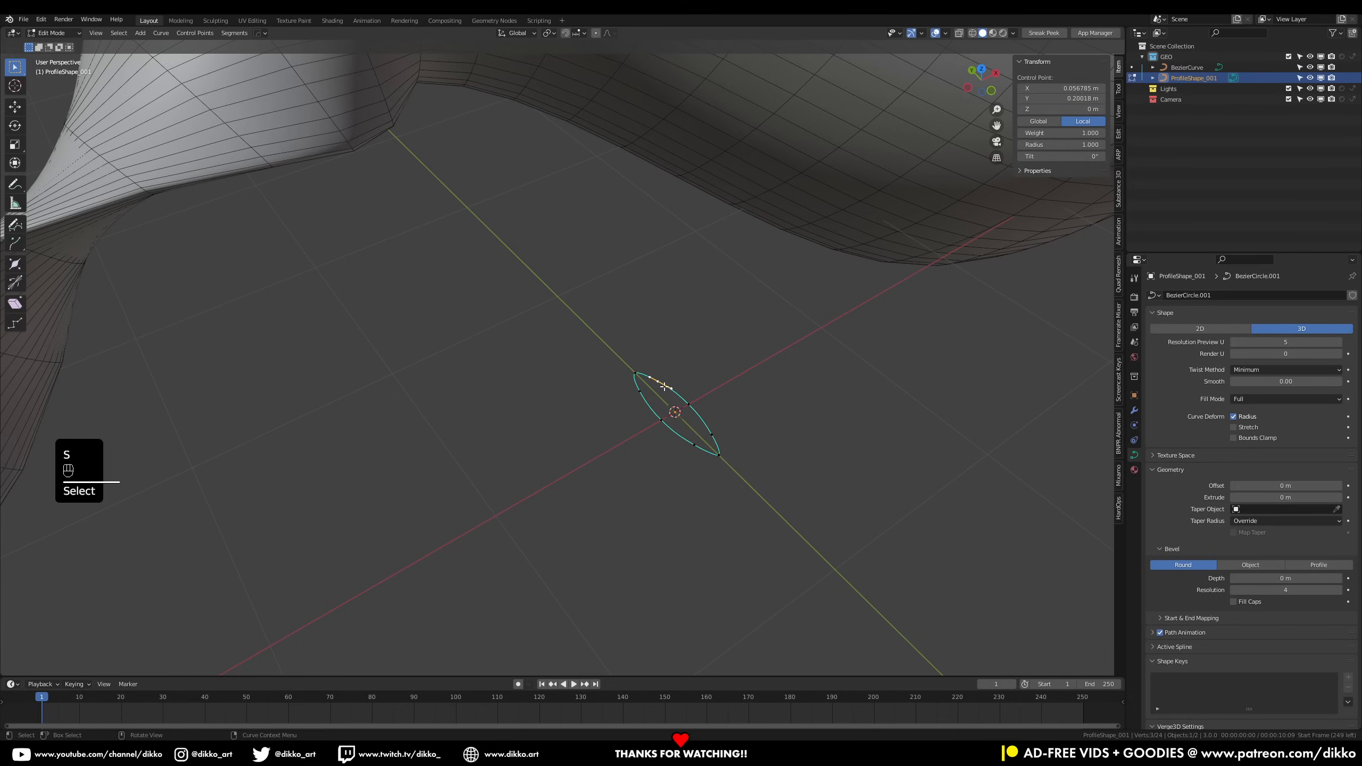
right_click(712, 433)
mouse_move(713, 573)
left_click(756, 578)
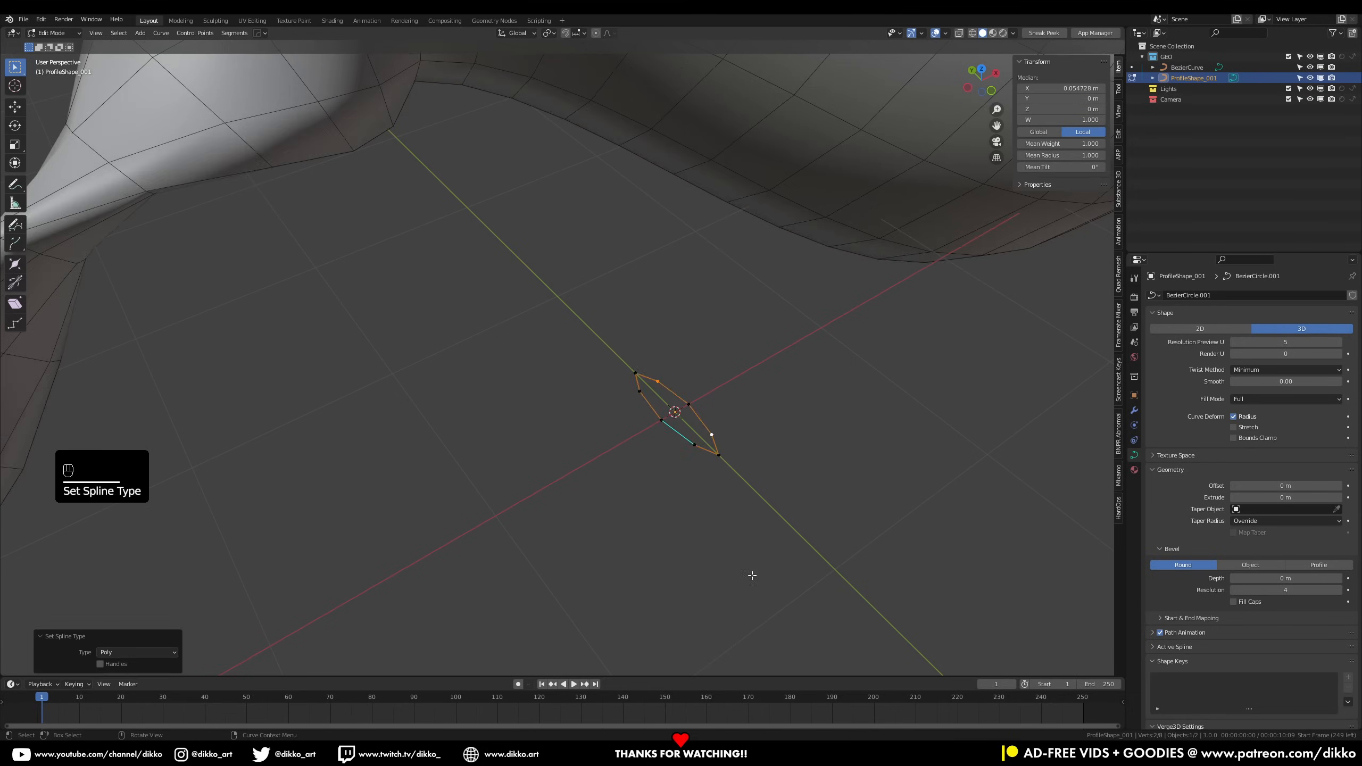
scroll(785, 436, "up", 3)
key("ctrl+z")
Scale the handles of the subdivided point on the profile's positive X, positive Y side to 0.249 and pull it outward along X
left_click(688, 390)
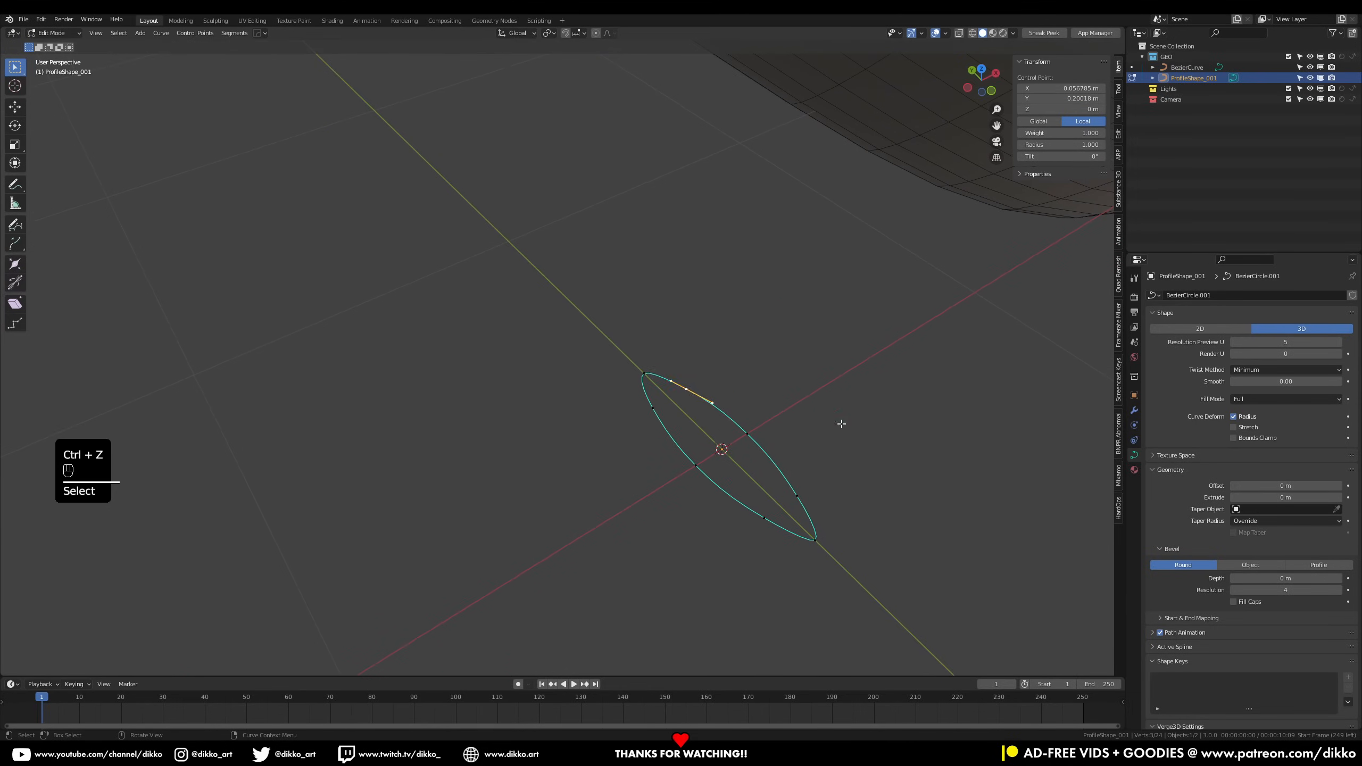
key("s")
left_click(725, 393)
key("g")
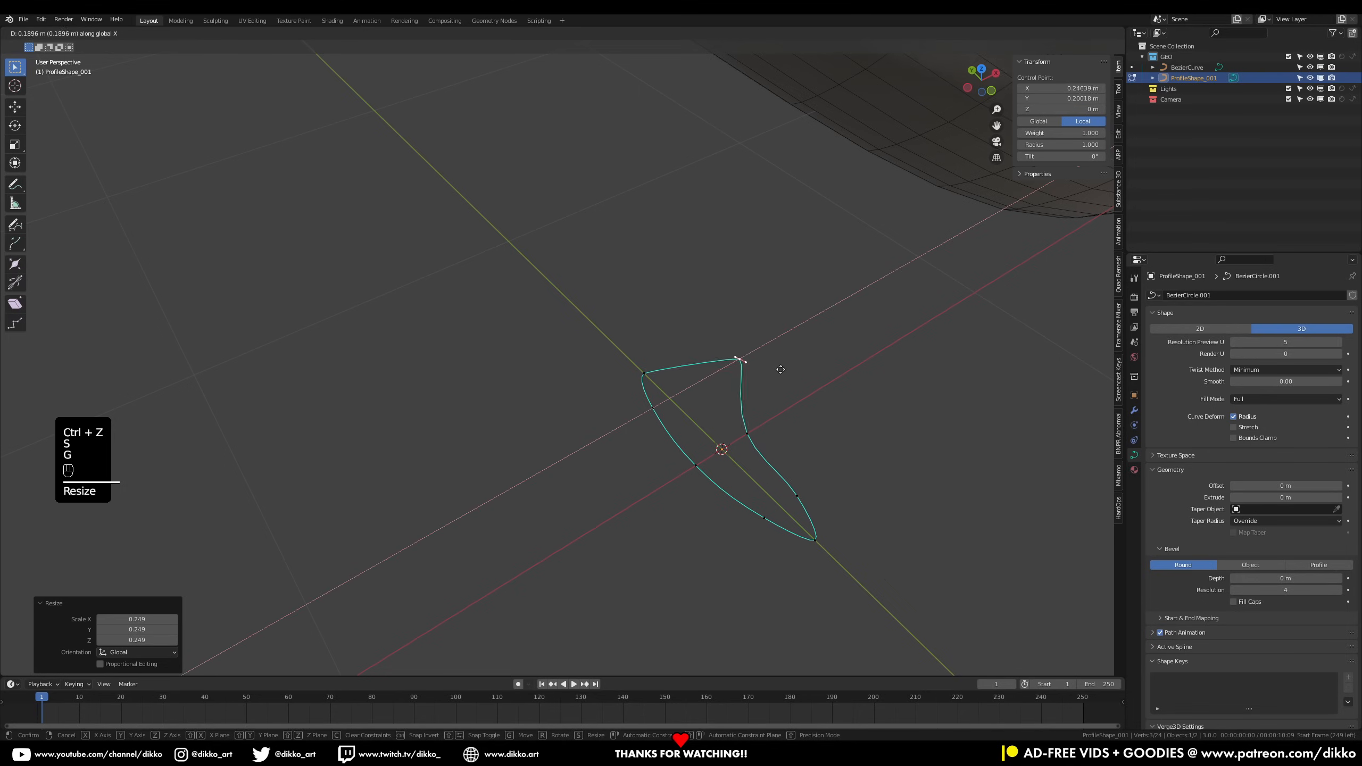
left_click(782, 407)
Pull the opposite subdivided point outward along X, scale its handles, and leave Edit Mode on the profile
left_click(819, 487)
key("g")
middle_click_drag(820, 488, 858, 466)
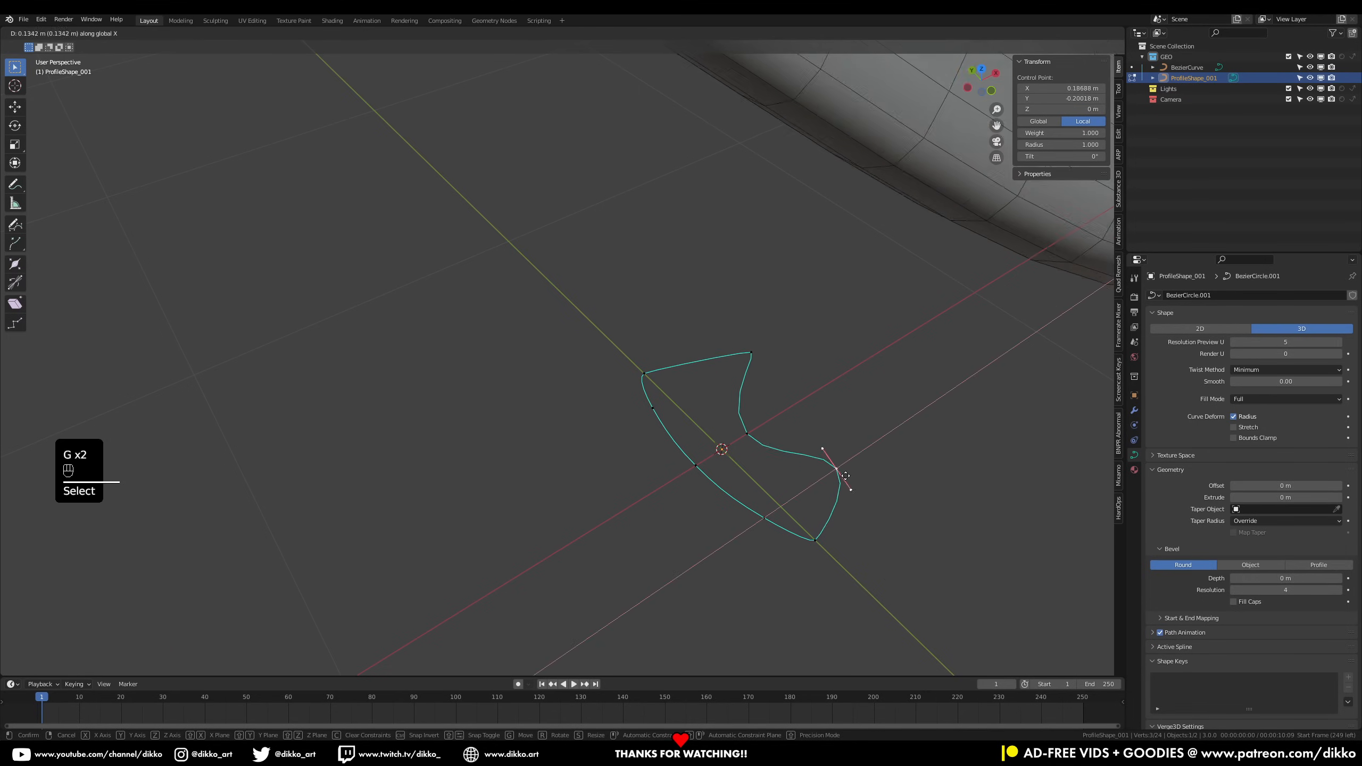
left_click(885, 475)
key("s")
left_click(846, 465)
left_click(749, 433)
scroll(762, 438, "down", 10)
middle_click_drag(762, 439, 617, 405)
key("Tab")
Select the hair curve and set its preview resolution to 14
left_click(656, 307)
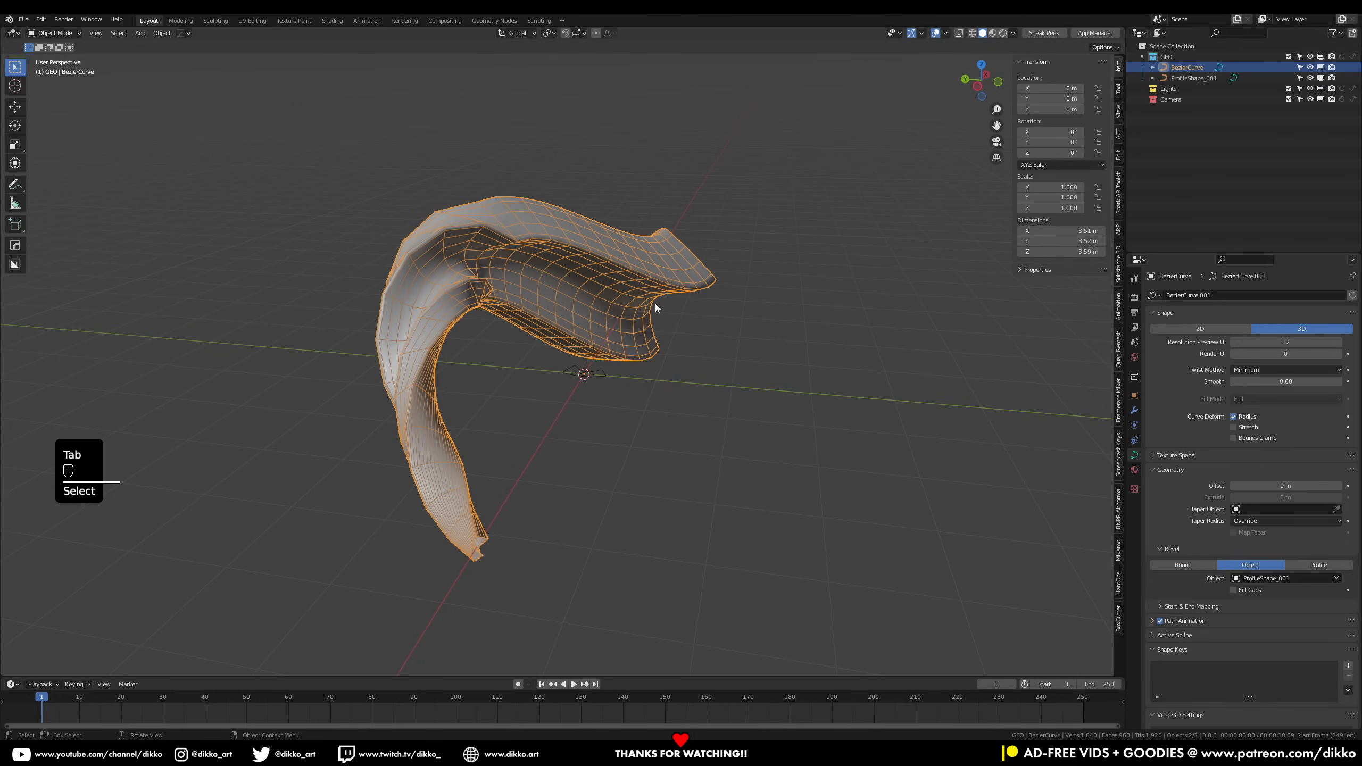
left_click(600, 377)
middle_click_drag(896, 371, 653, 368)
left_click(869, 322)
left_click(1339, 342)
left_click(1339, 342)
Tilt the hair curve's middle control point in Edit Mode to twist the strand, and return to Object Mode
key("Tab")
key("ctrl+t")
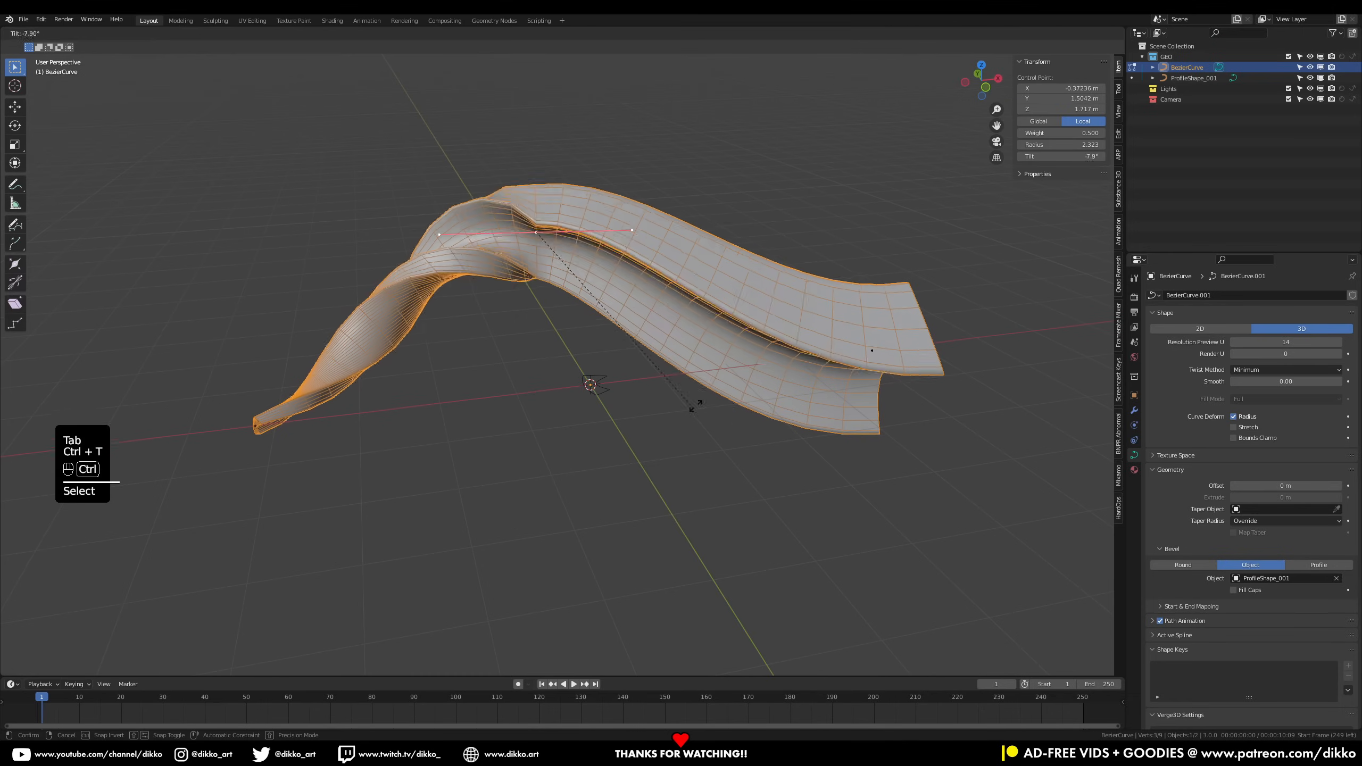
left_click(502, 236)
middle_click_drag(502, 236, 966, 301)
key("Tab")
middle_click_drag(559, 429, 615, 446)
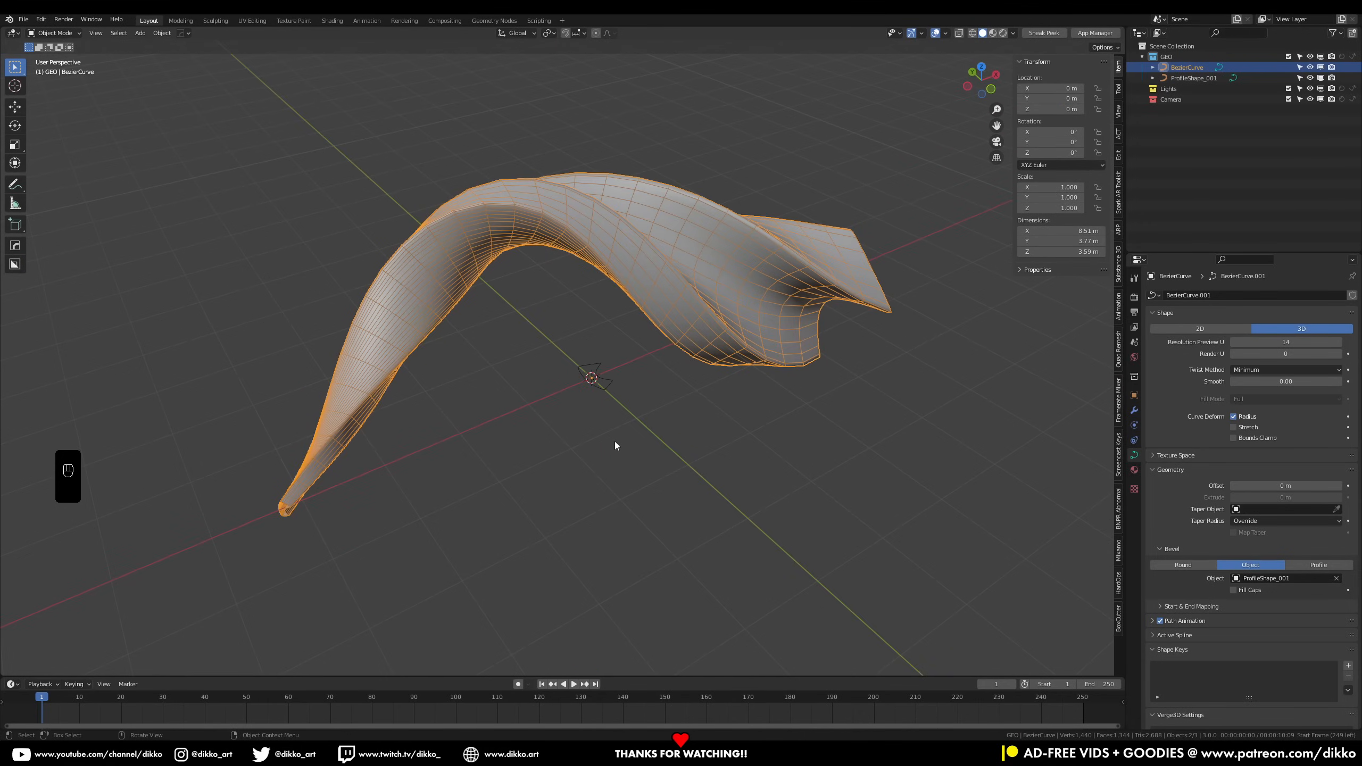
left_click(615, 446)
Try moving the control point at the strand's thick end in Edit Mode
left_click(738, 329)
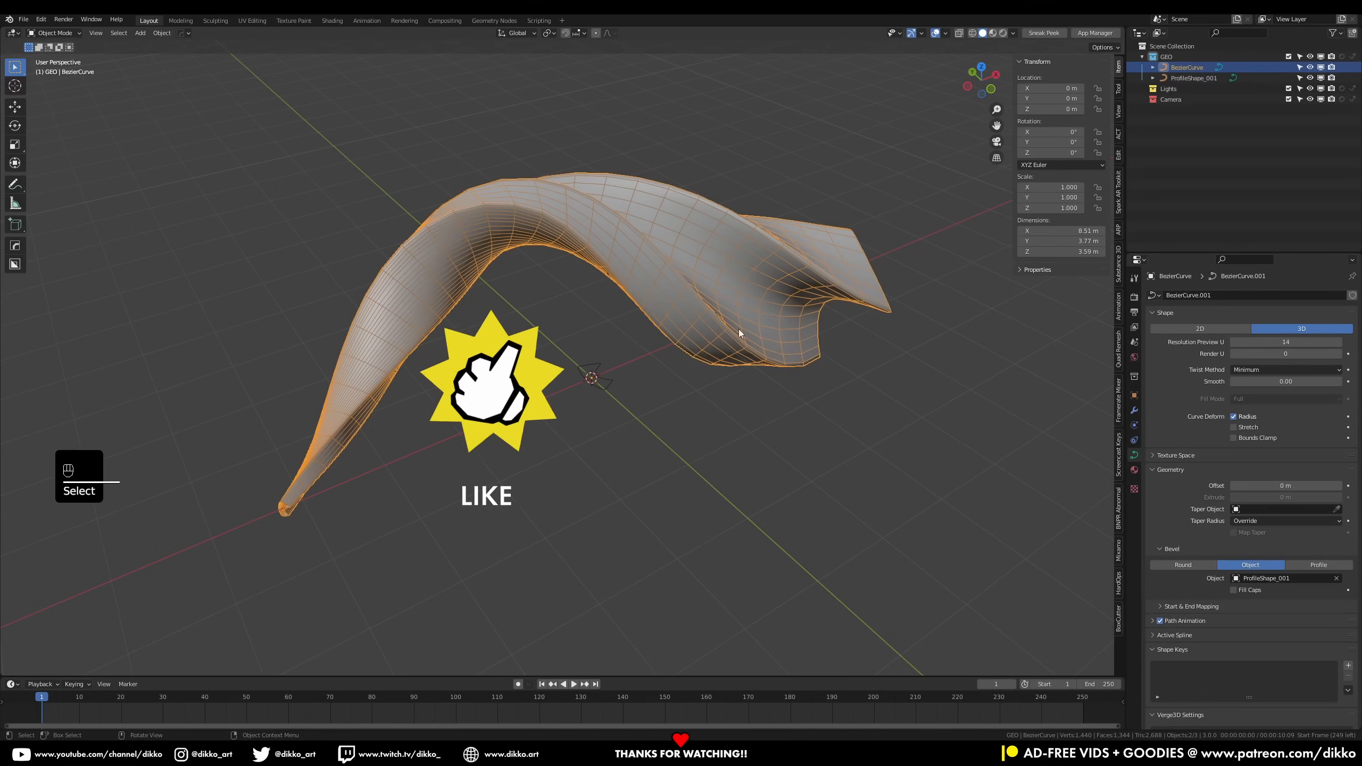
middle_click_drag(739, 329, 802, 330)
key("Tab")
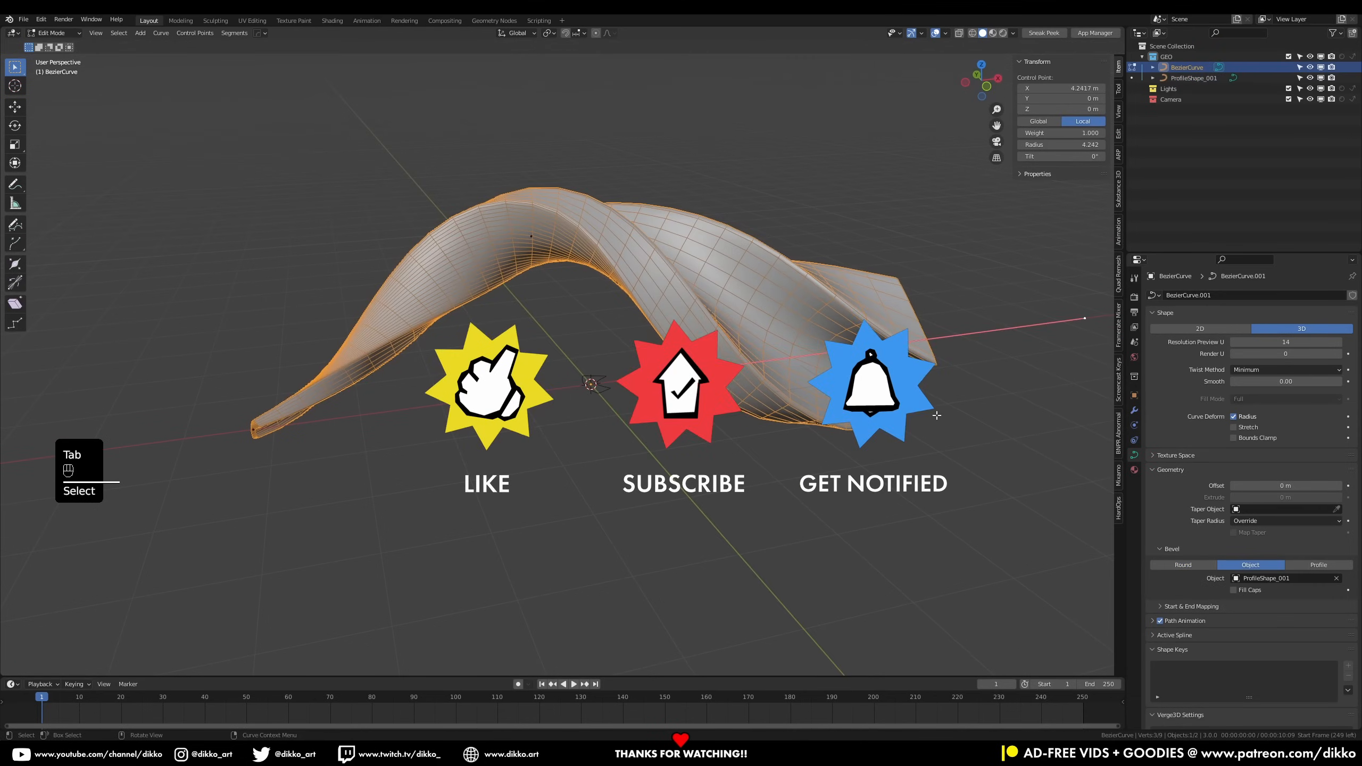
key("g")
left_click(256, 432)
key("ctrl+z")
Scale the tip control point's handles to 0.973, adjust its radius, and return to Object Mode
left_click(256, 432)
key("s")
left_click(763, 492)
key("alt+s")
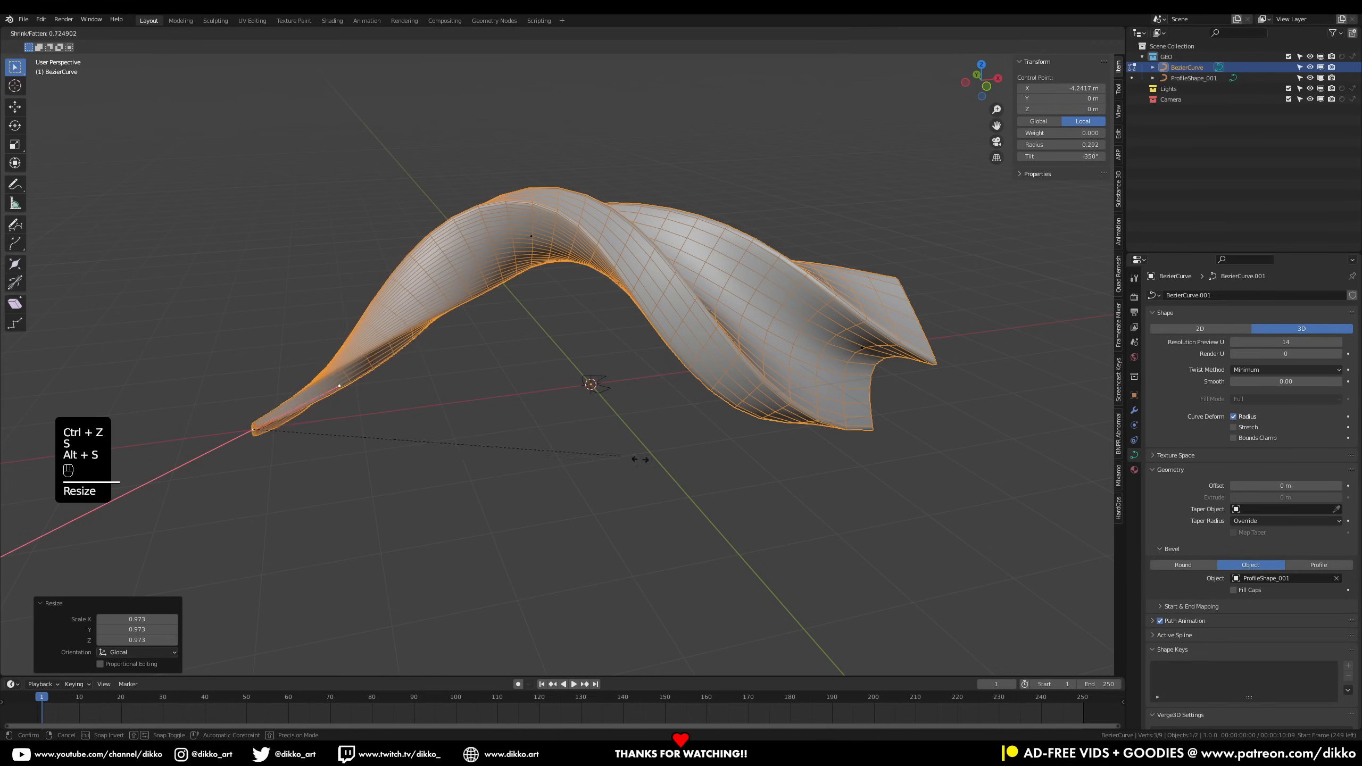
left_click(818, 493)
middle_click_drag(624, 411, 693, 426)
key("Tab")
left_click(600, 374)
left_click(585, 282)
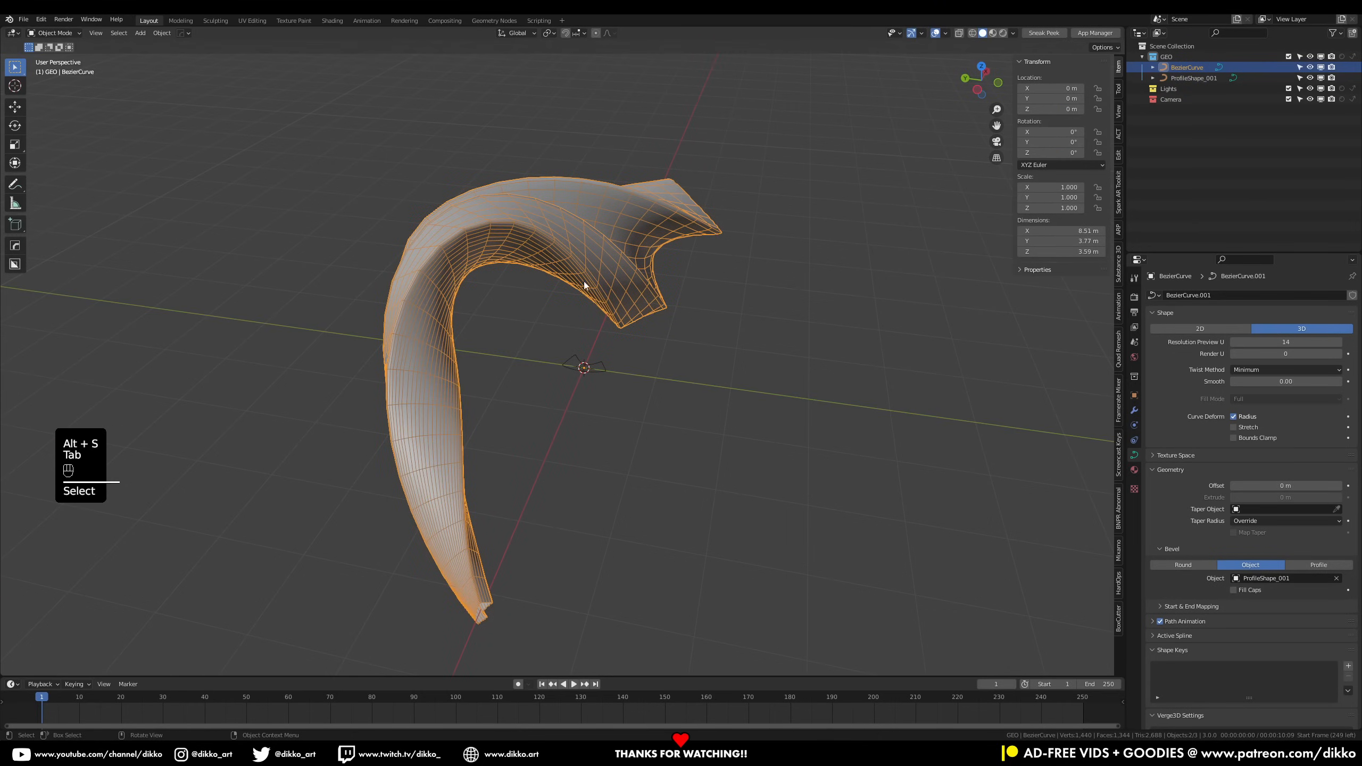
Duplicate the hair curve 2.5743 m along Y, and move the copy another 1.8366 m along the same axis
key("shift+d")
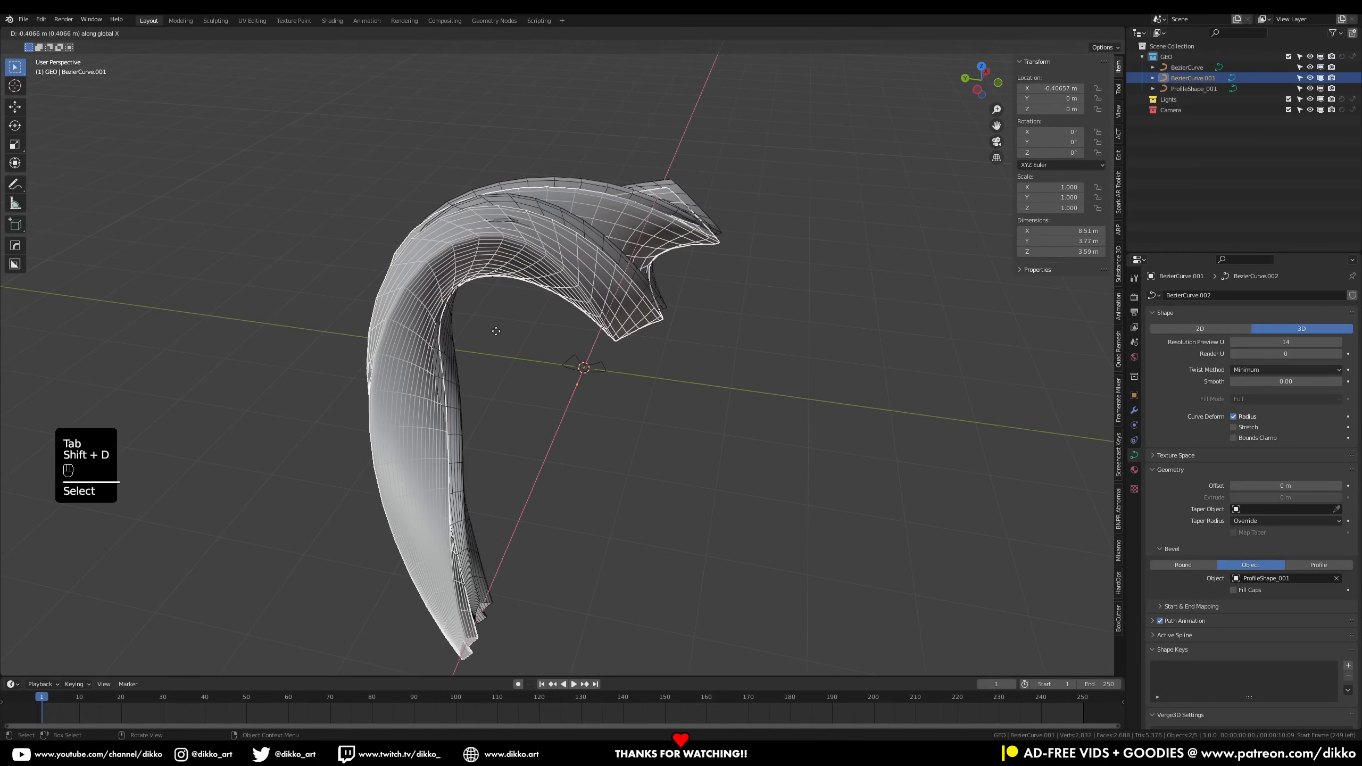
left_click(468, 326)
scroll(472, 365, "down", 4)
middle_click_drag(468, 325, 475, 407)
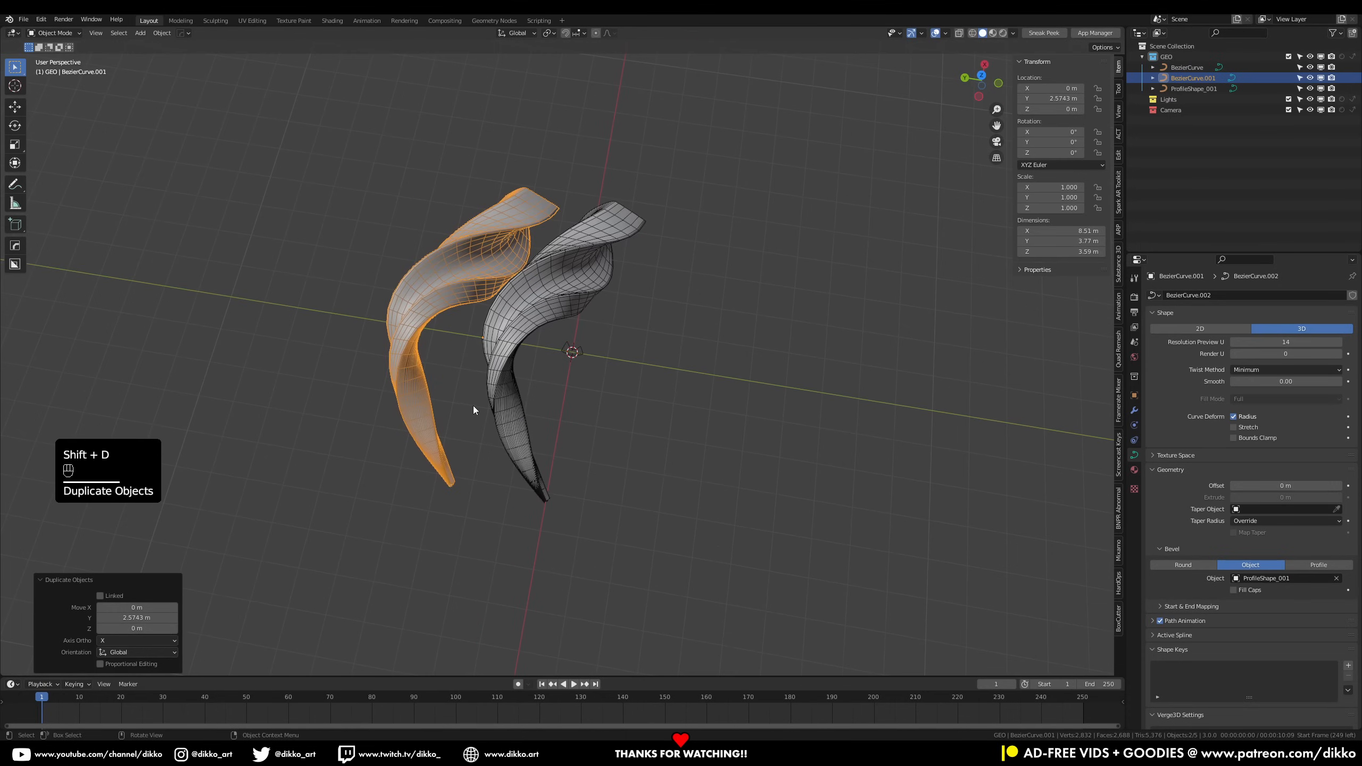
key("g")
left_click(415, 389)
Duplicate the copied strand along Y to make a third strand, placing it at about Y 8.31 m
key("shift+d")
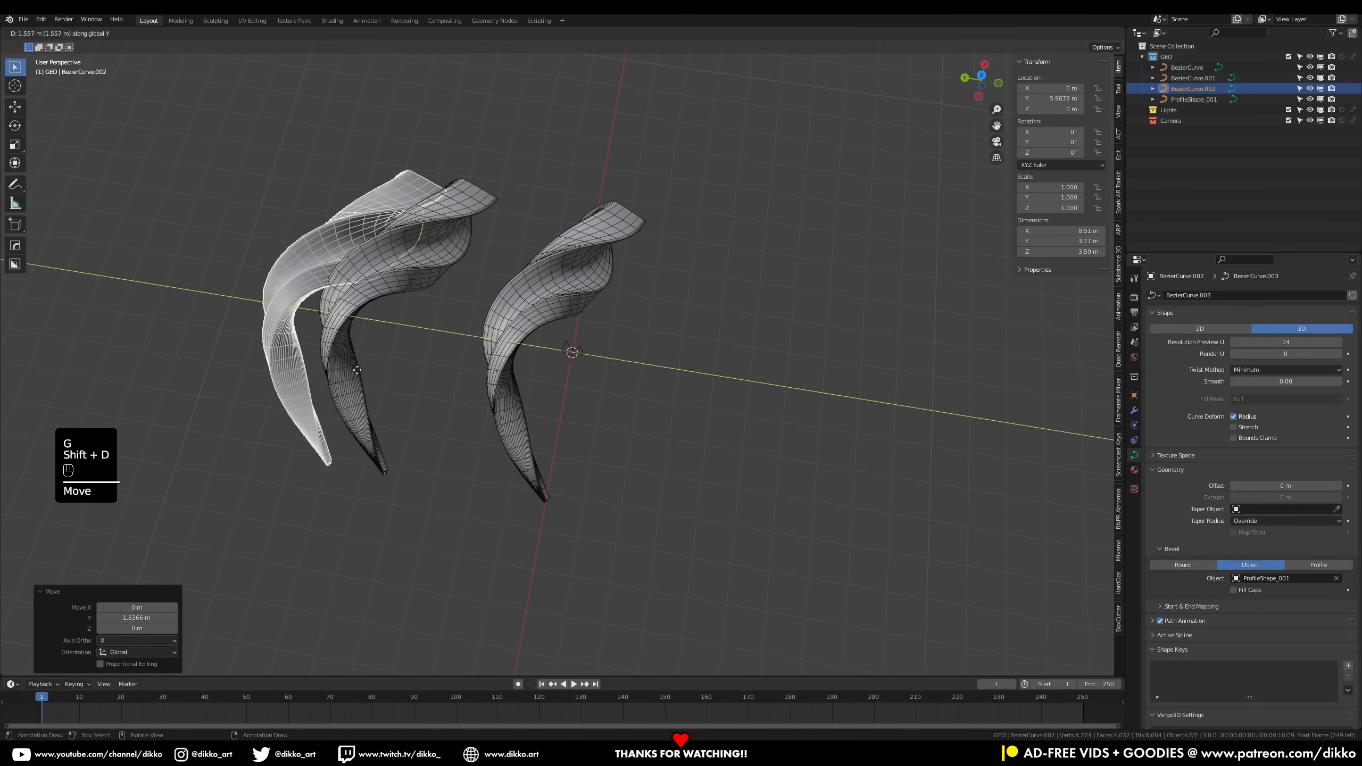
left_click(300, 354)
middle_click_drag(613, 432, 590, 322)
left_click(669, 249)
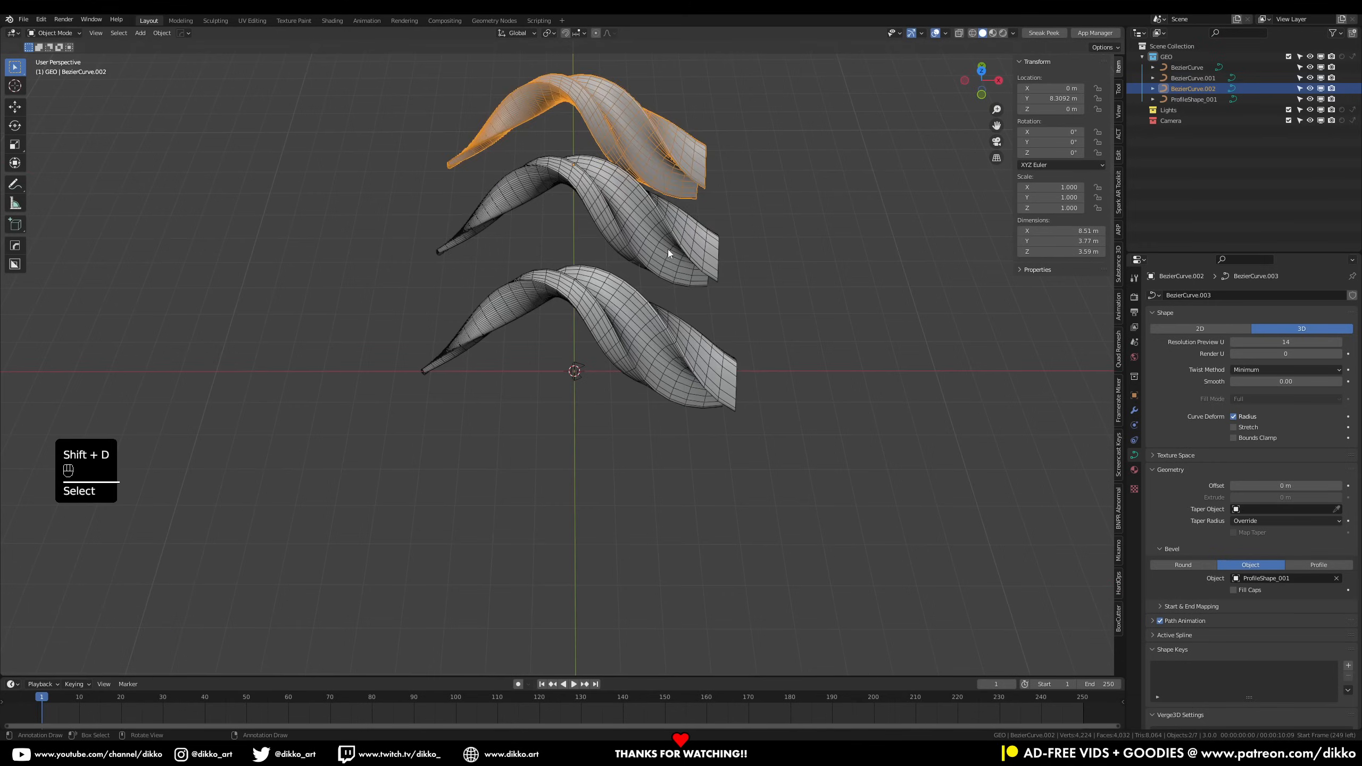
Duplicate the profile shape curve and offset the copy by -1.1814 m along X
middle_click_drag(668, 249, 632, 397)
scroll(632, 398, "up", 3)
left_click(601, 370)
key("shift+d")
key("x")
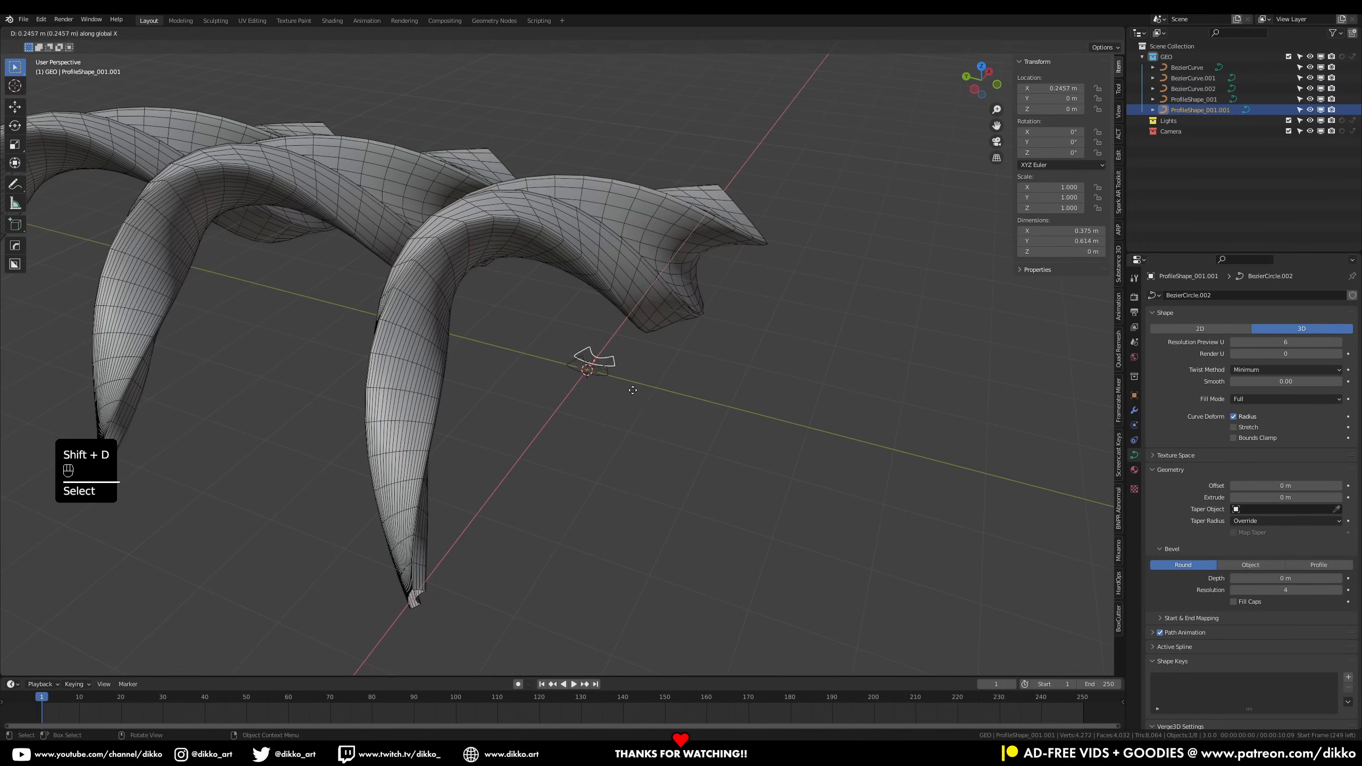
left_click(579, 441)
scroll(580, 442, "up", 3)
middle_click_drag(579, 441, 617, 456)
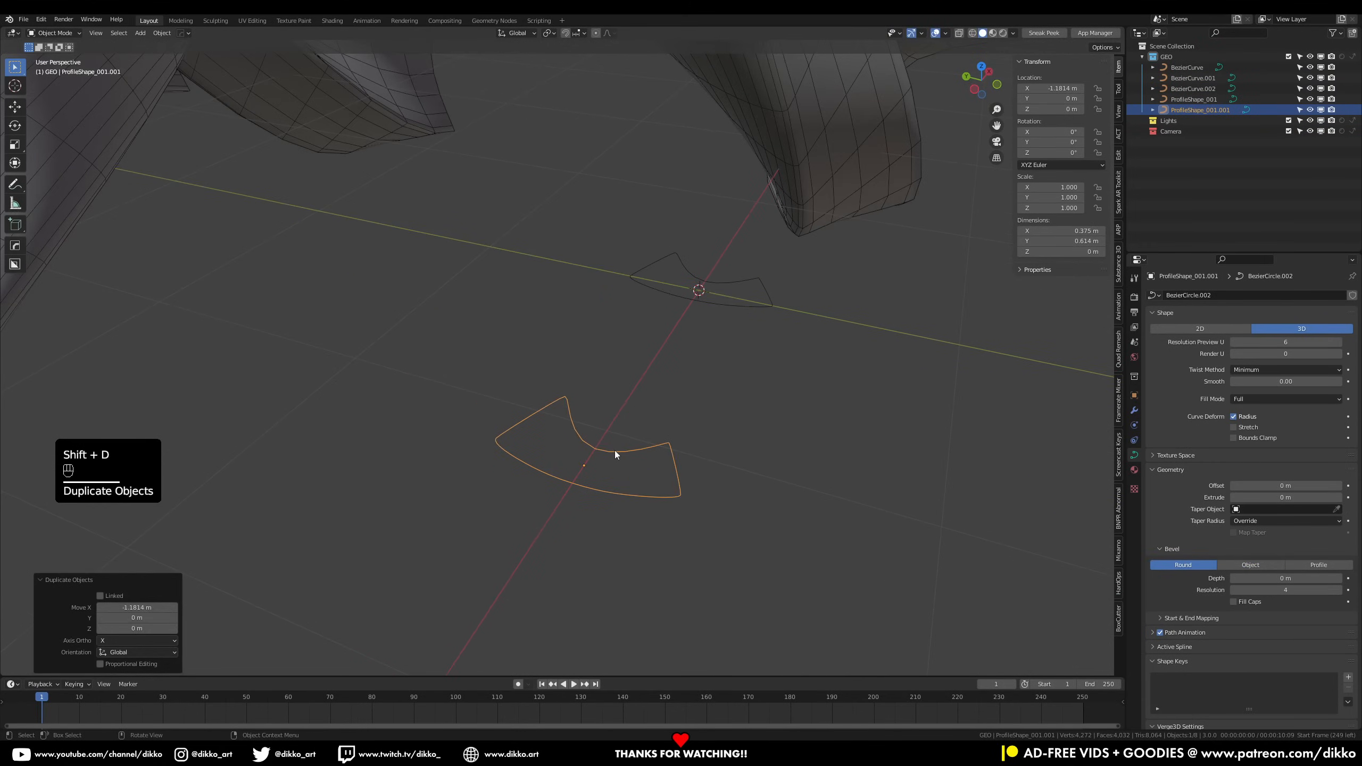
In Edit Mode, select the duplicated profile's corner points and inner notch point, and subdivide the segments between them
left_click(613, 455)
key("Tab")
left_click(494, 441, "shift")
left_click(565, 398, "shift")
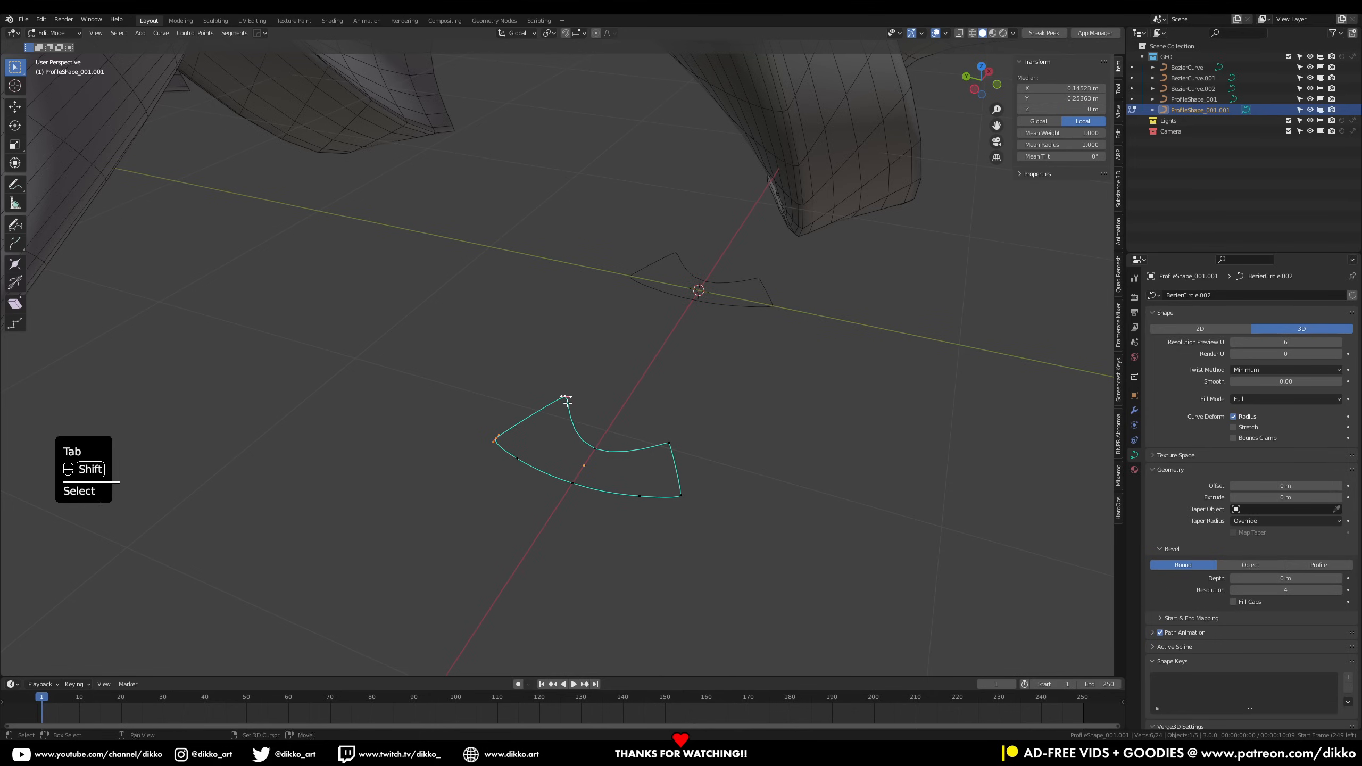
right_click(608, 452)
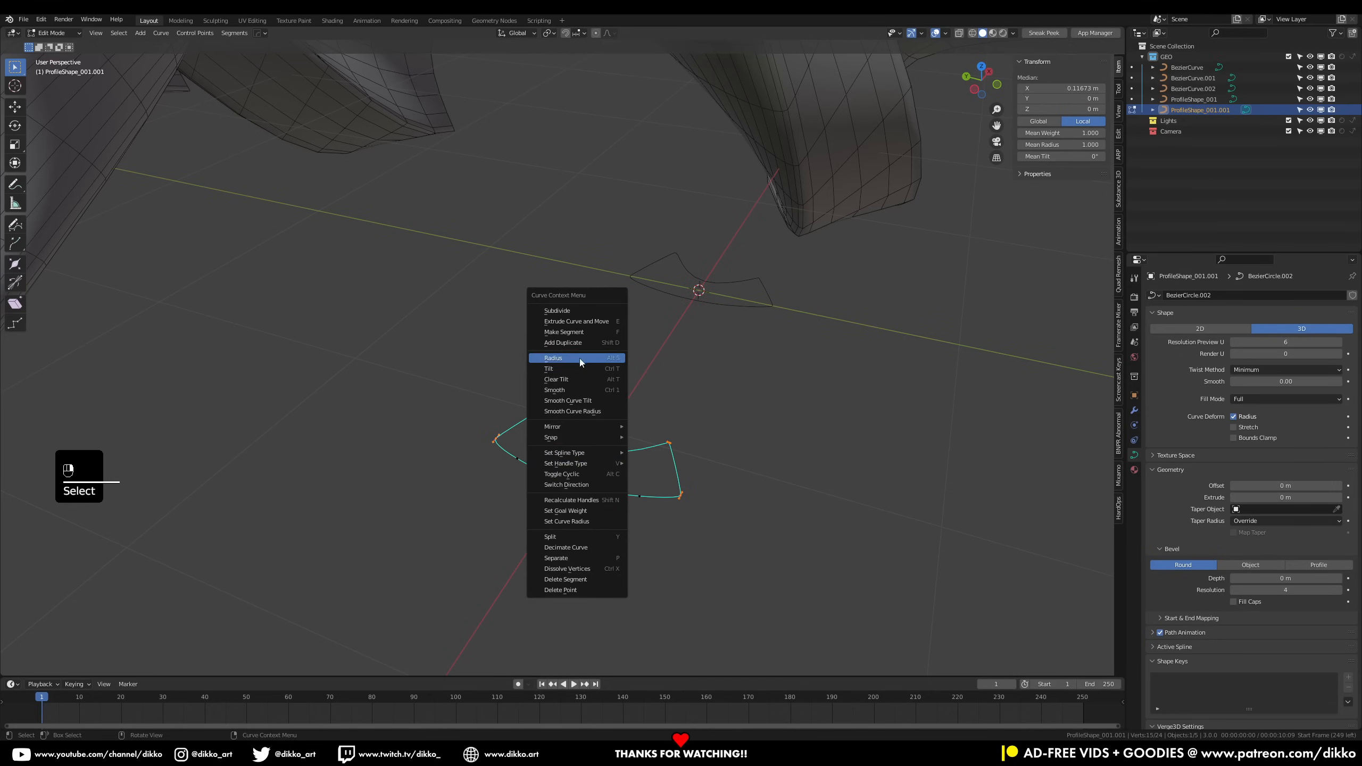
left_click(556, 310)
Shape a ridge on one half of the duplicated profile by pulling the new side point outward, the corner inward, and scaling the handles
left_click(541, 423)
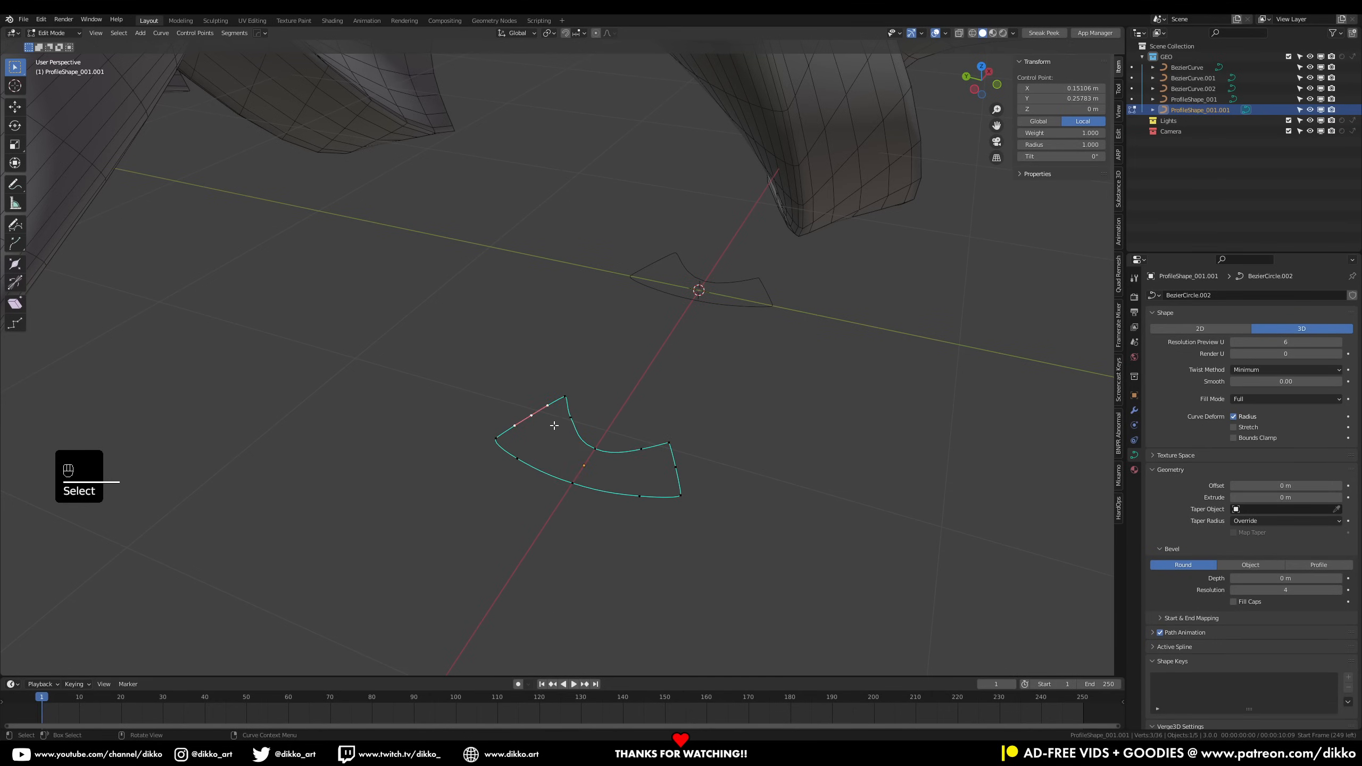
key("g")
left_click(547, 407)
key("s")
left_click(555, 406)
left_click(561, 403)
key("g")
left_click(537, 440)
left_click(575, 422)
key("s")
left_click(581, 424)
Shape a matching ridge on the profile's other half by moving its new point outward and the corner and side points inward
left_click(594, 454)
left_click(647, 454)
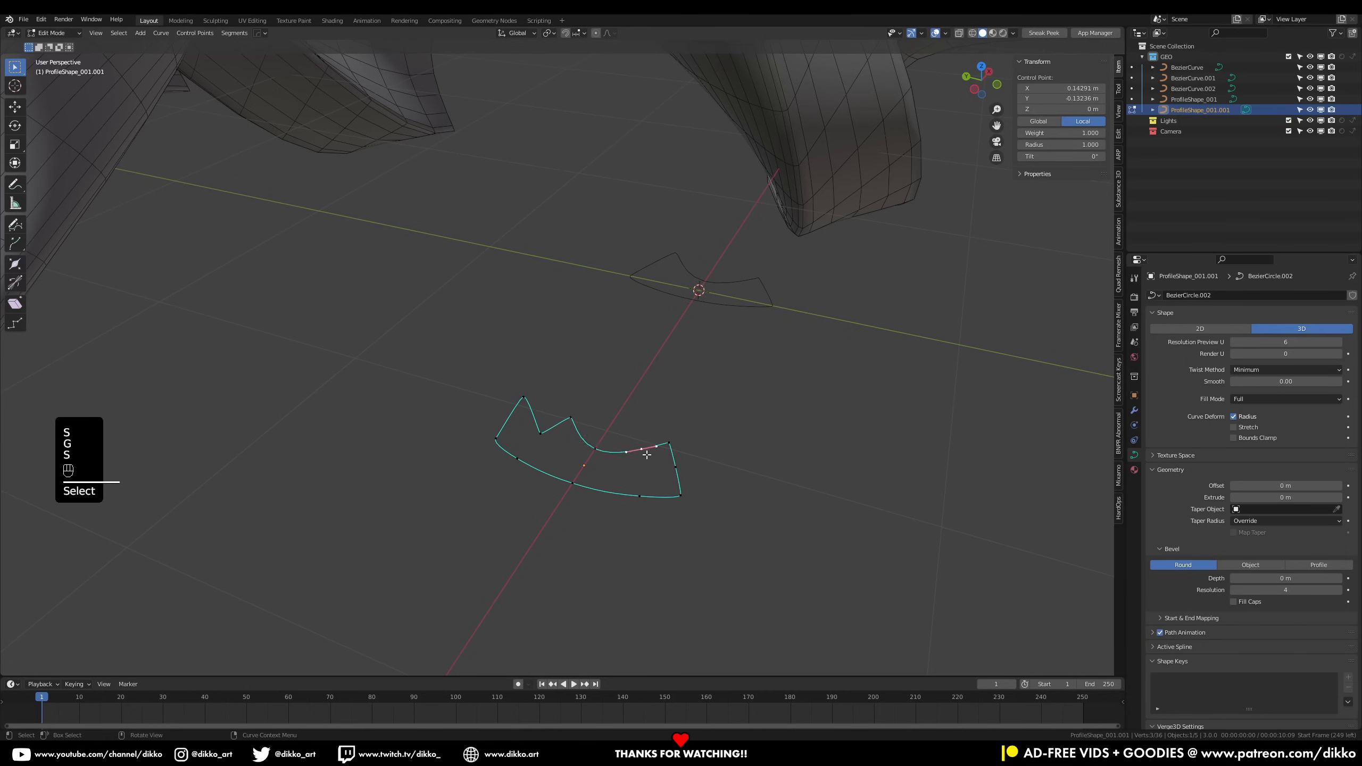
key("g")
left_click(640, 433)
key("s")
left_click(641, 436)
left_click(674, 446)
key("g")
left_click(654, 466)
left_click(680, 469)
key("g")
left_click(663, 479)
Move two points on the profile's long curved edge inward, rotate the outer one's handles, and return to Object Mode
left_click(580, 482)
key("g")
left_click(585, 467)
left_click(525, 460)
key("g")
left_click(531, 451)
key("r")
left_click(605, 433)
scroll(607, 434, "down", 5)
key("Tab")
Replace the original hair curve's bevel object with the duplicated profile, ProfileShape_001.001
left_click(643, 296)
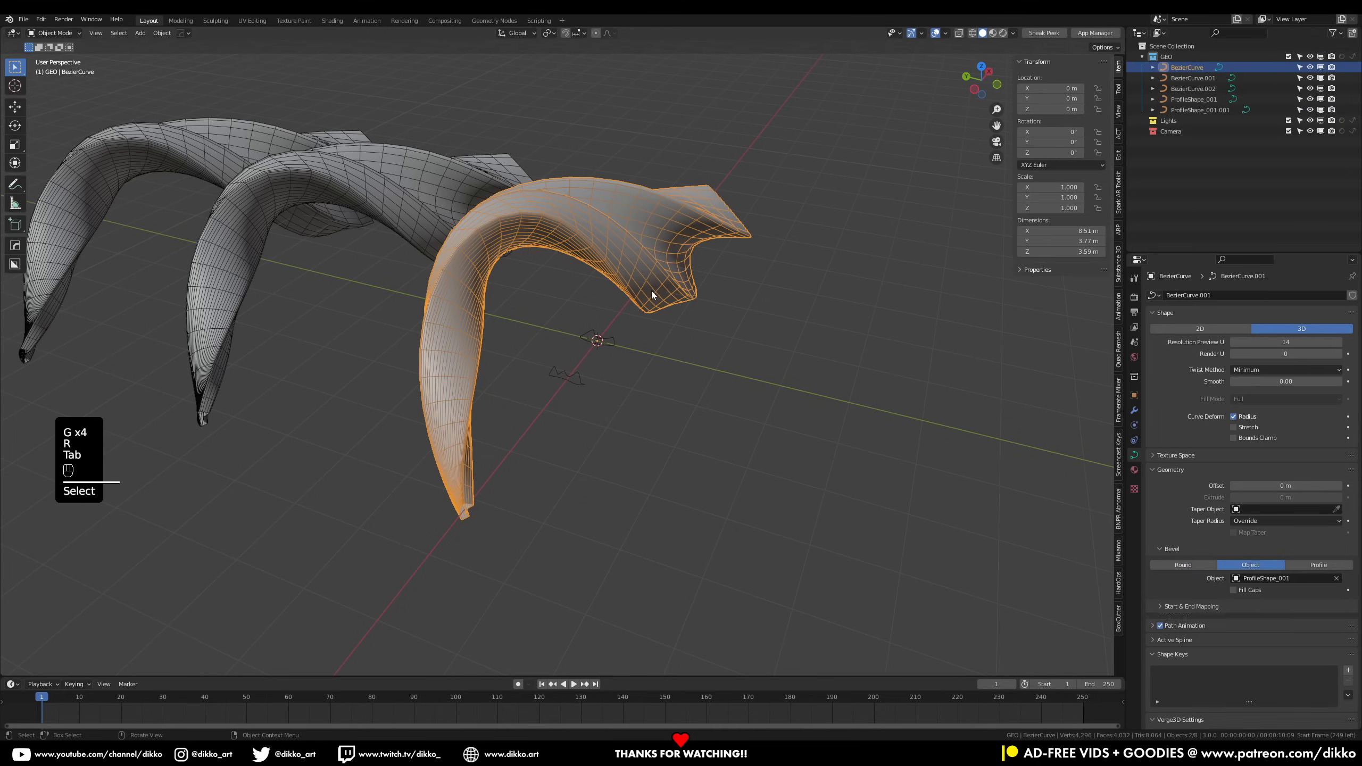
left_click(1335, 578)
left_click(1340, 578)
left_click(565, 376)
mouse_move(613, 455)
middle_mouse_down()
mouse_move(564, 470)
mouse_move(621, 447)
middle_mouse_up()
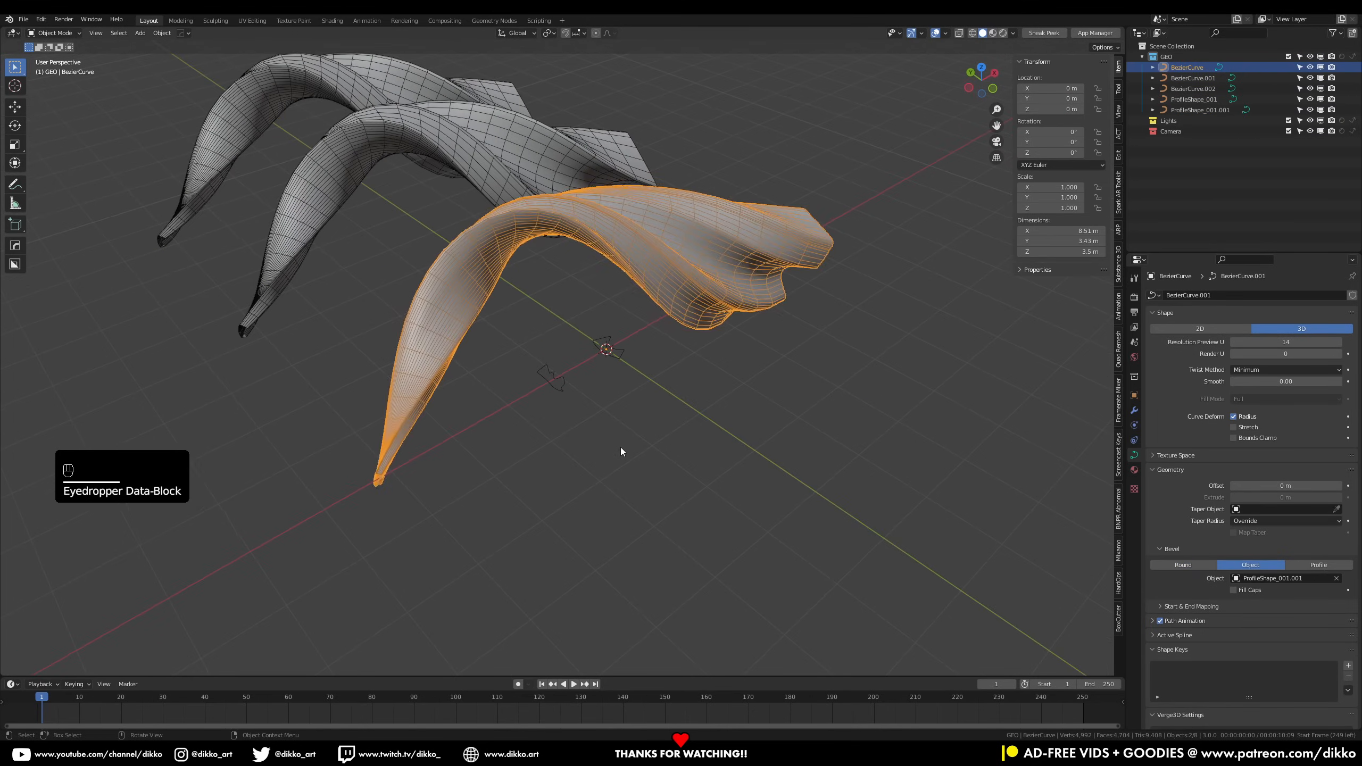
left_click(620, 447)
Select the two duplicated hair strands together
left_click(601, 262)
left_click(516, 159)
left_click(374, 98)
middle_click_drag(585, 397, 615, 394)
left_click(578, 333)
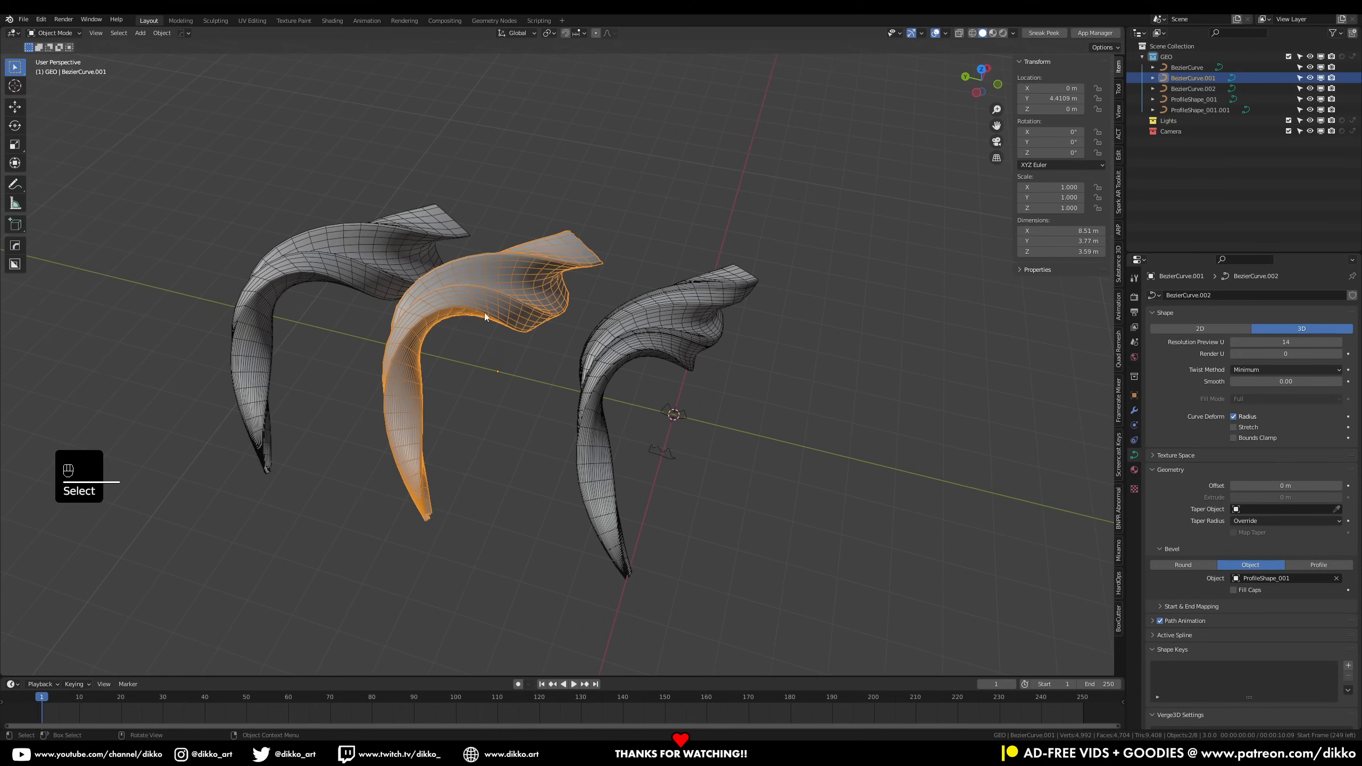
left_click(428, 252, "shift")
left_click(1336, 578, "ctrl")
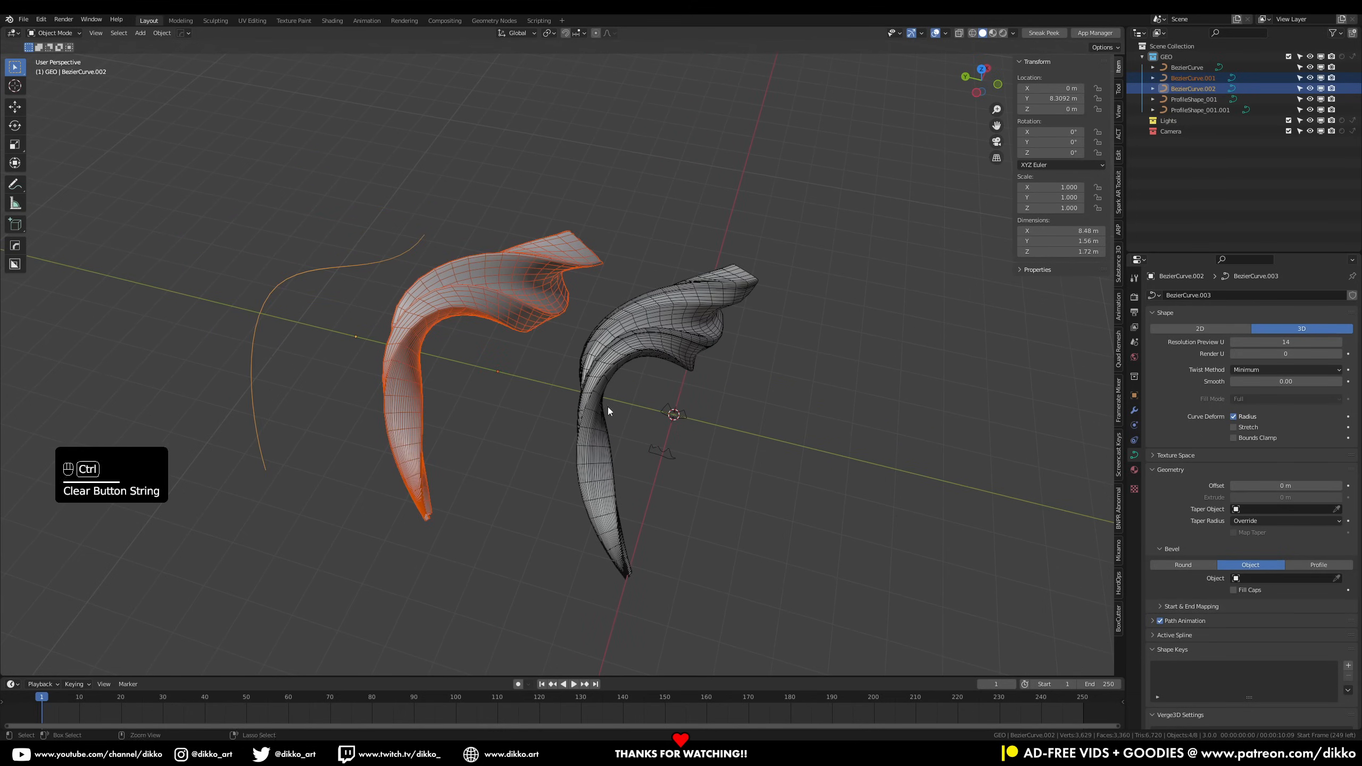
key("ctrl+z")
key("ctrl+z")
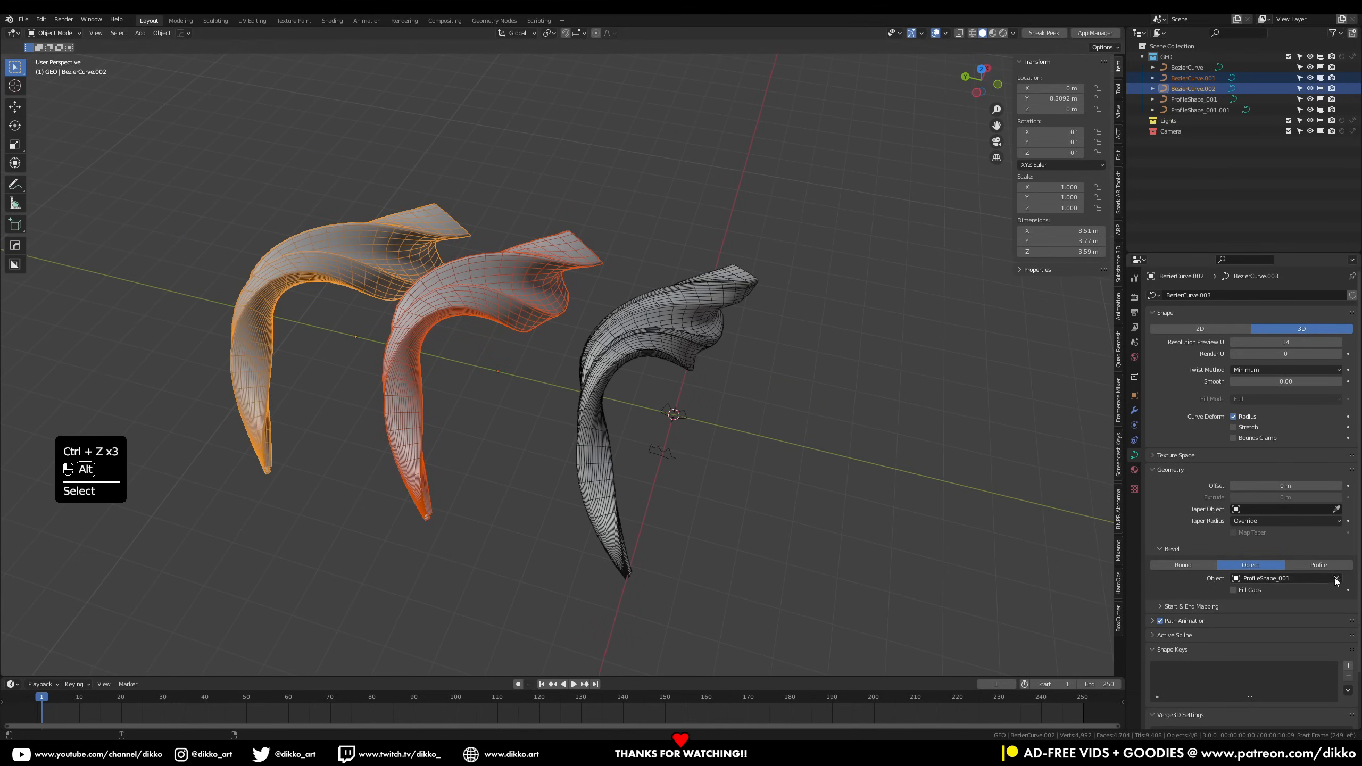
Clear the bevel object on both duplicated strands and assign ProfileShape_001.001 to each of them
left_click(1336, 577)
left_click(675, 454, "alt")
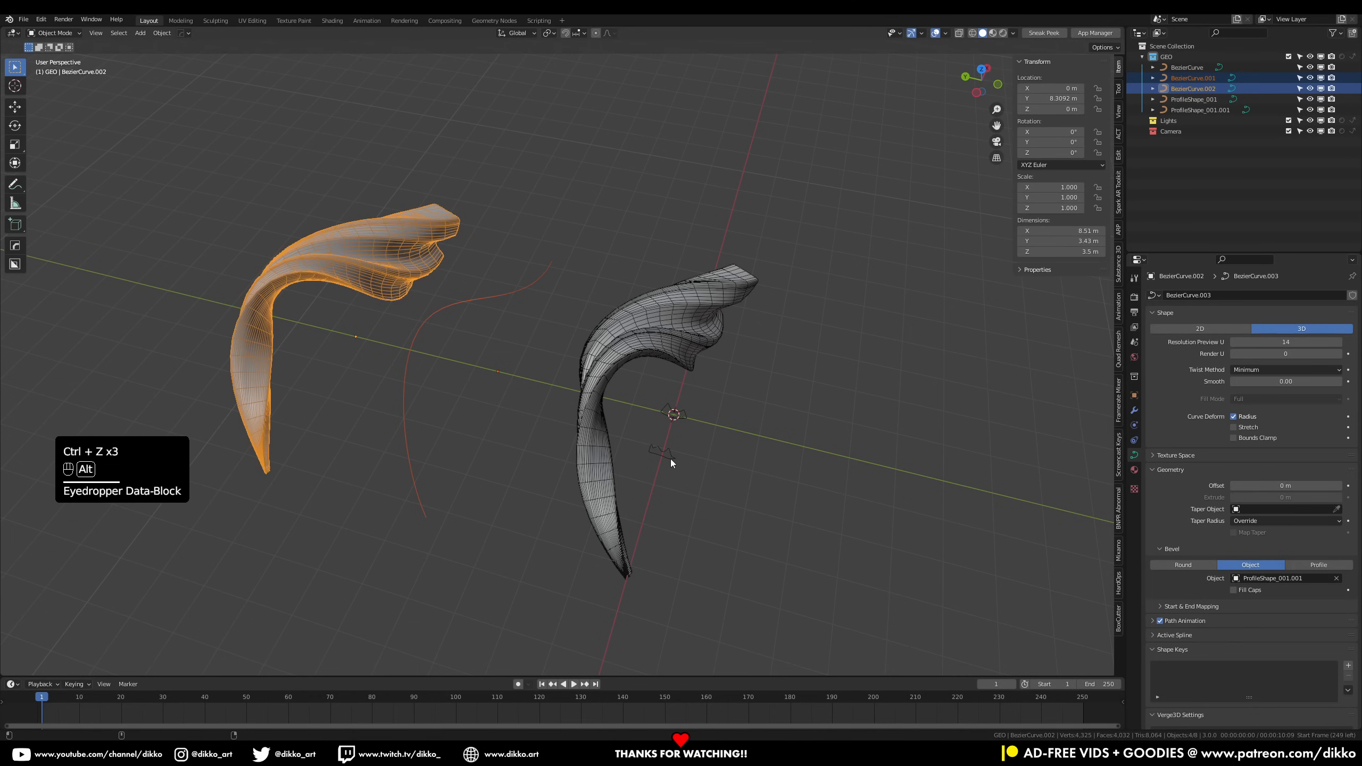
left_click(504, 303)
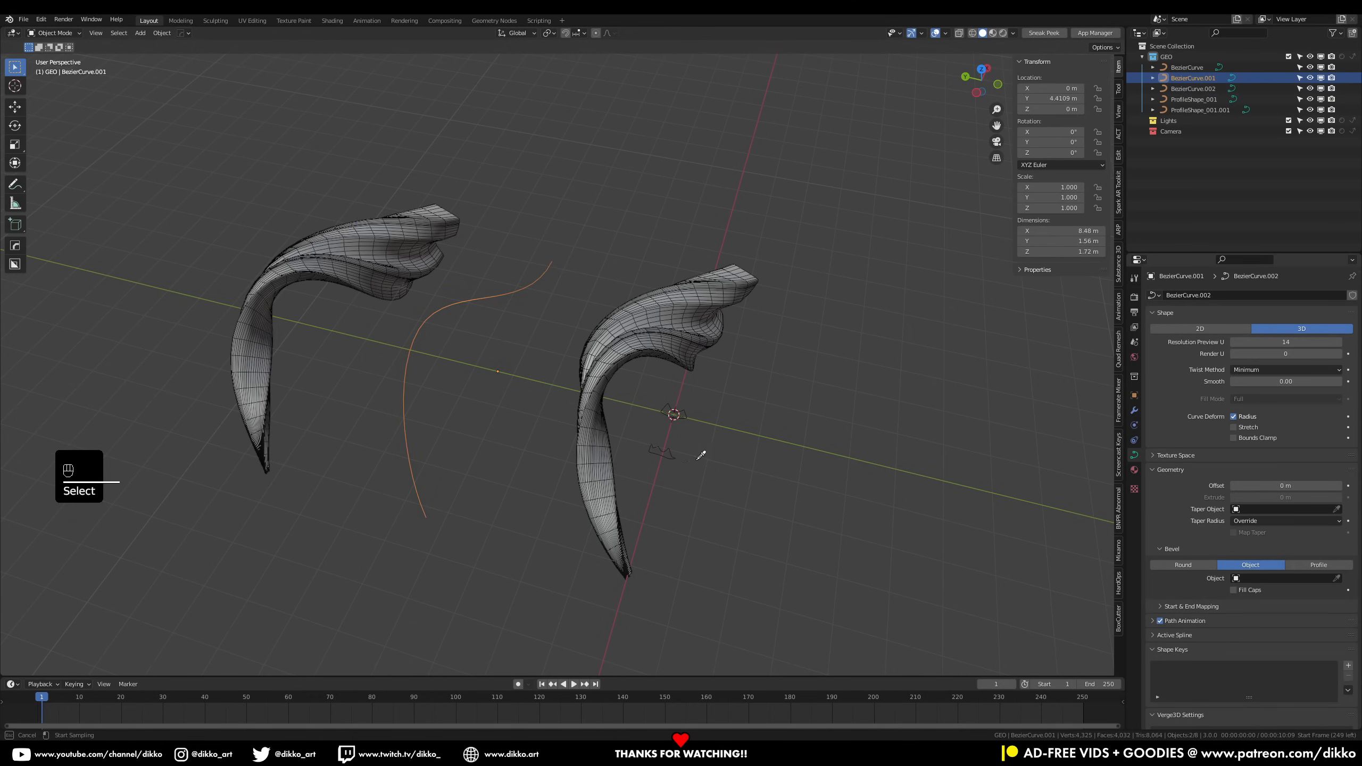
left_click(674, 455)
Try shrinking the radius of the original strand's middle control point by a factor of 0.740 in Edit Mode
middle_click_drag(831, 529, 751, 461)
left_click(680, 395)
middle_click_drag(547, 365, 643, 397)
key("Tab")
key("alt+s")
left_click(767, 460)
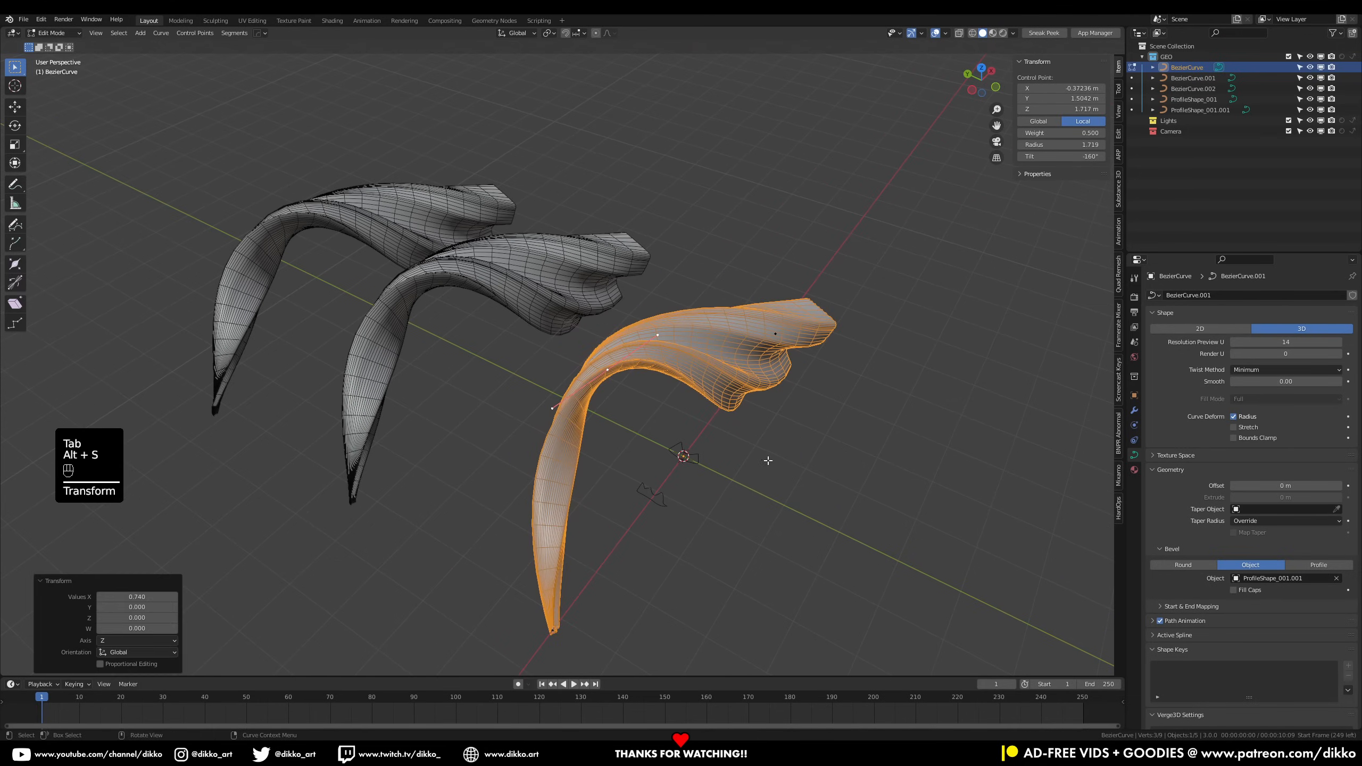
key("ctrl+z")
key("Tab")
Edit all three hair curves together and adjust the radius of their middle control points
left_click(434, 290)
left_click(456, 269, "shift")
left_click(603, 357, "shift")
key("Tab")
left_click(607, 369)
left_click(416, 284, "shift")
left_click(292, 226, "shift")
key("alt+s")
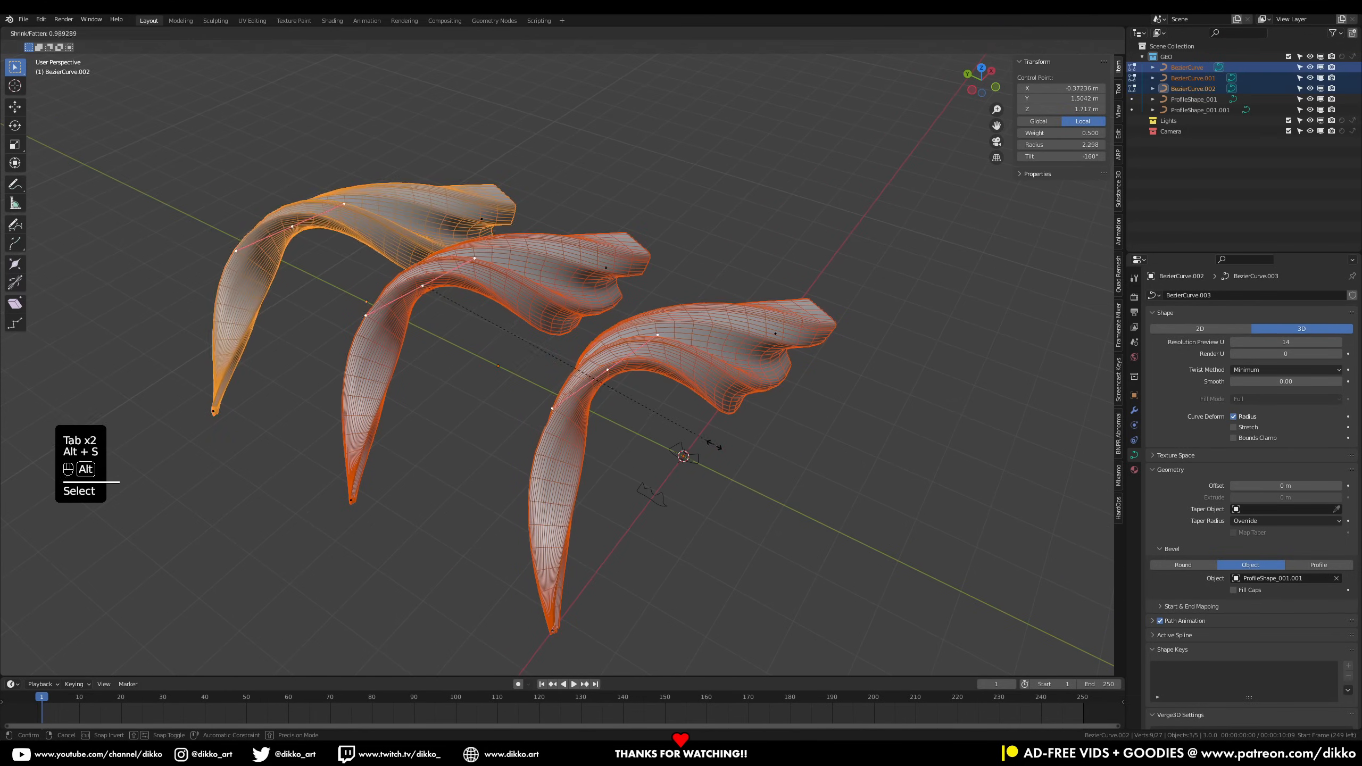
left_click(675, 408)
Select the tip control points of all three strands and scale their radius by 0.374
left_click(556, 631)
left_click(356, 506, "shift")
left_click_drag(188, 393, 257, 432, "shift")
key("alt+s")
left_click(772, 392)
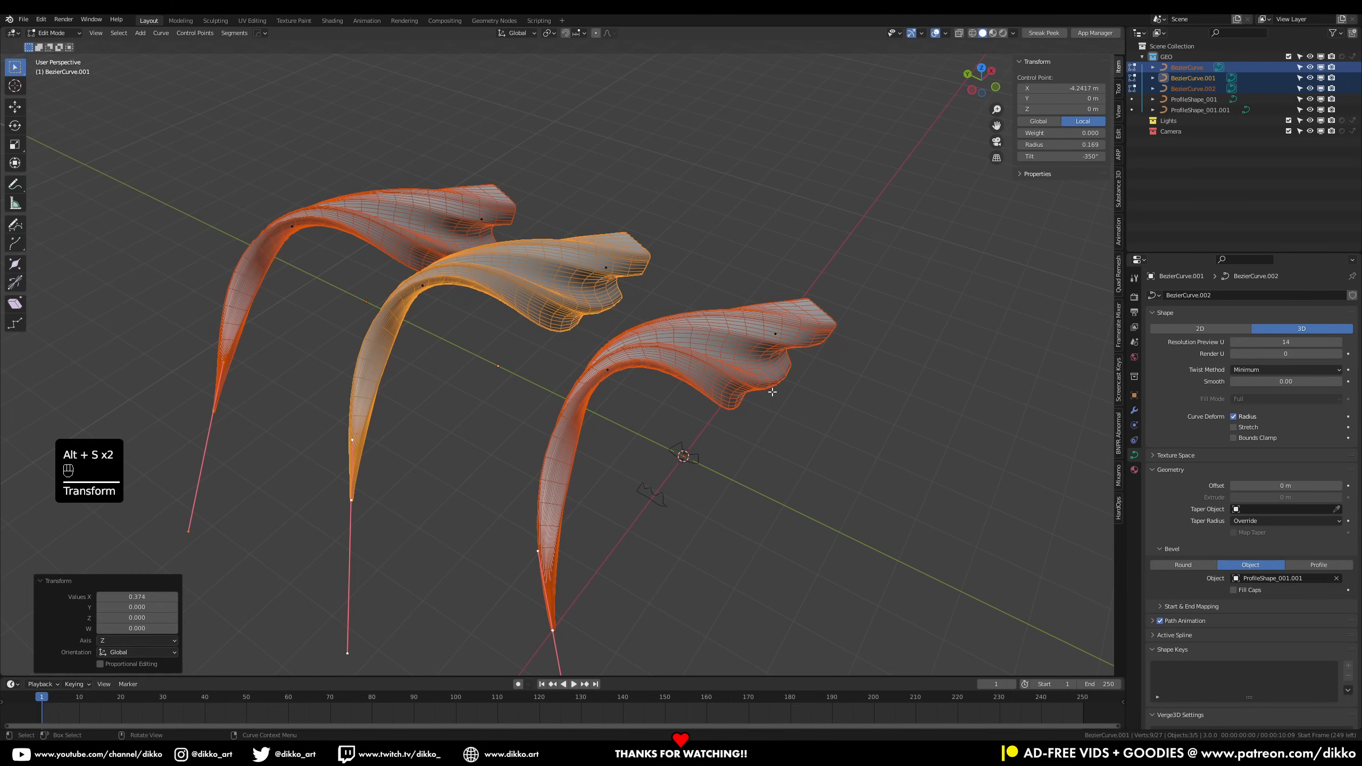
Shrink the curve radius at the thick end control points of all three hair strands together
left_click(775, 333)
left_click(606, 267, "shift")
left_click(481, 219, "shift")
key("alt+s")
left_click(804, 354)
Scale the curve radius at the middle control points of all three strands and leave Edit Mode
left_click(423, 285)
left_click(608, 369, "shift")
left_click(292, 226, "shift")
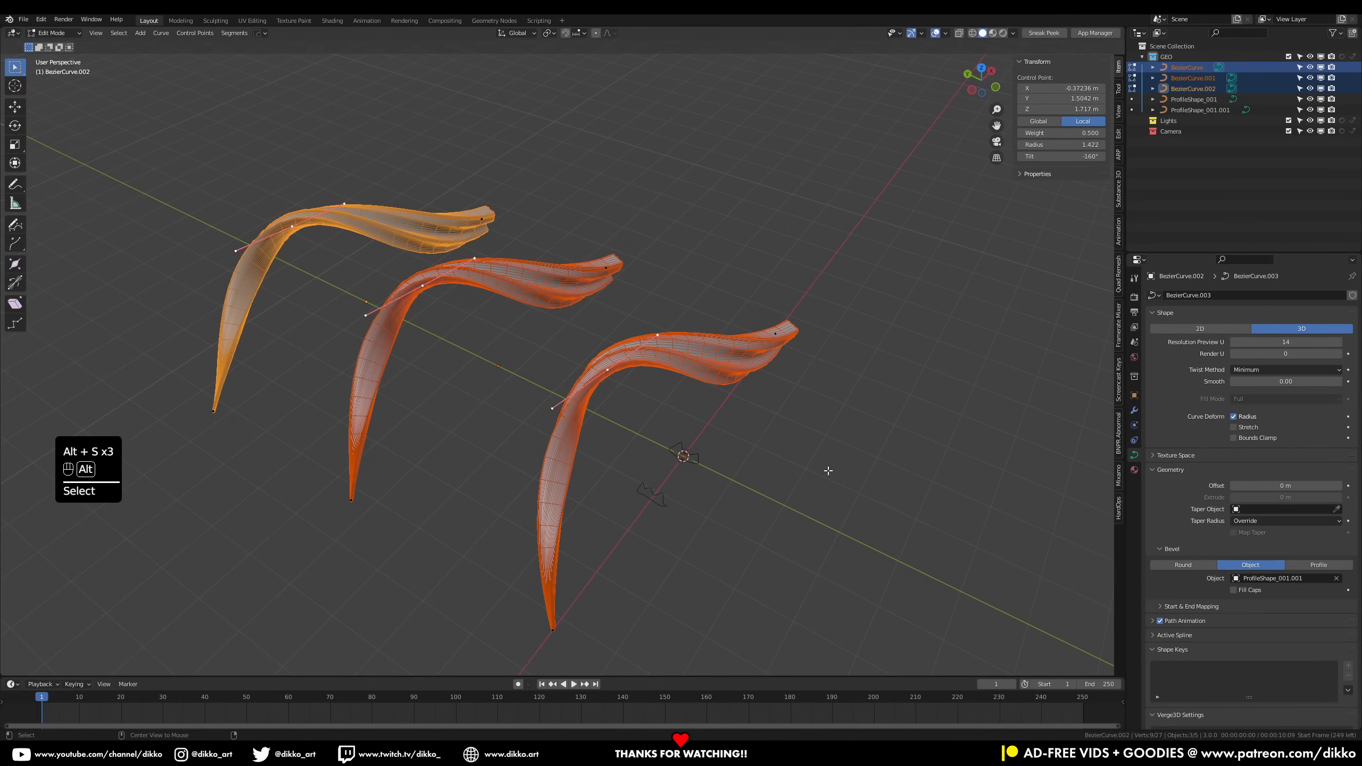
key("alt+s")
left_click(820, 462)
middle_click_drag(821, 461, 746, 309)
key("Tab")
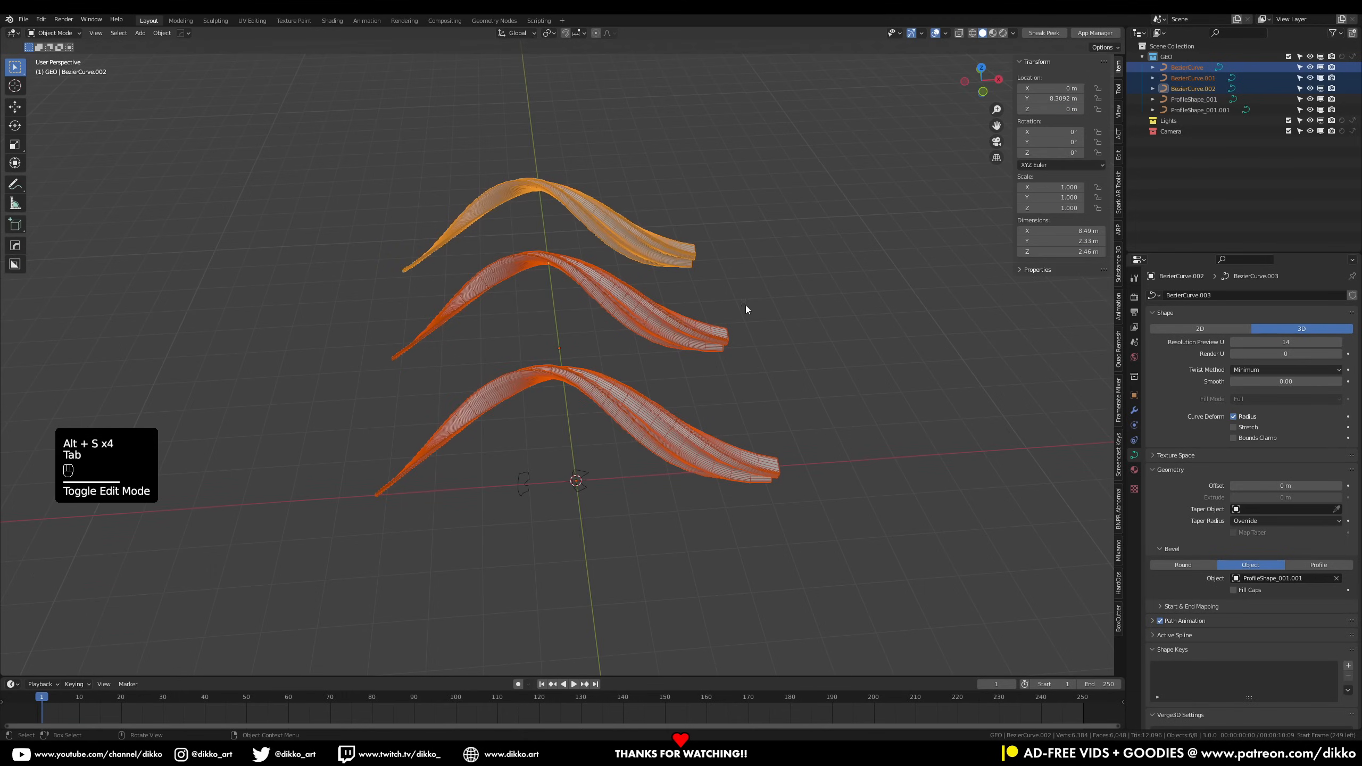
Turn off the wireframe overlay and inspect the three shaded hair strands from several angles
left_click(945, 34)
left_click(946, 34)
left_click(879, 212)
left_click(732, 341)
middle_click_drag(732, 341, 799, 375)
middle_click_drag(708, 307, 575, 303)
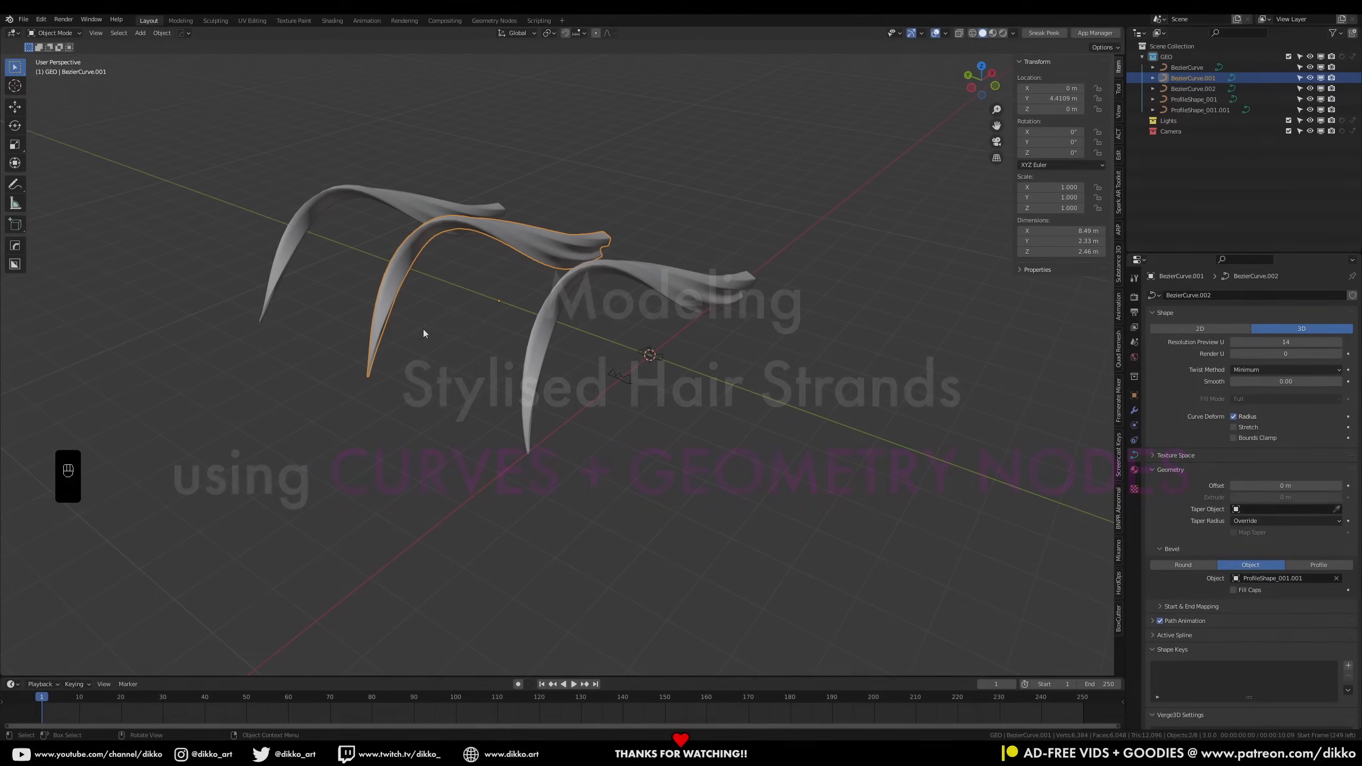
Select the front strand BezierCurve and bring it into view in the Geometry Nodes workspace
left_click(544, 324)
left_click(494, 20)
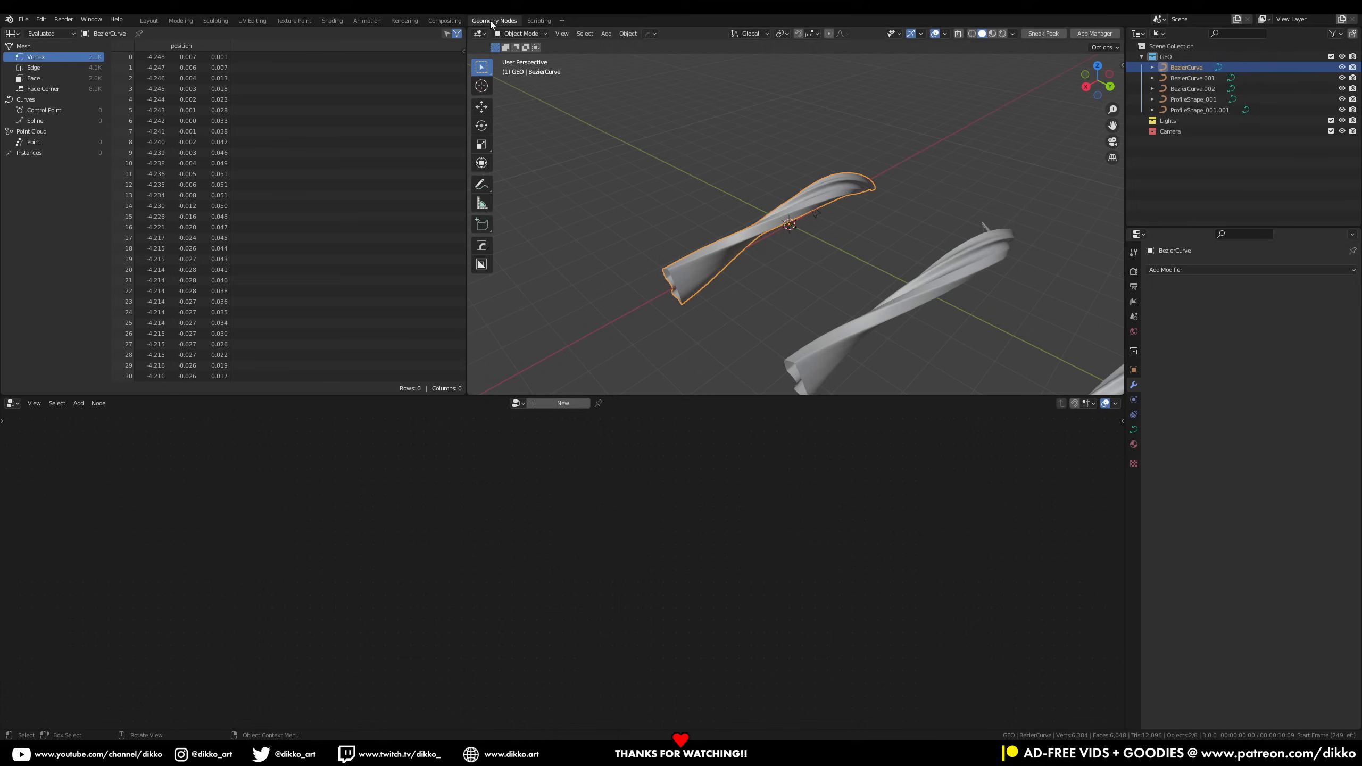
middle_click_drag(836, 190, 752, 241)
key("KP_1")
scroll(796, 255, "down", 3)
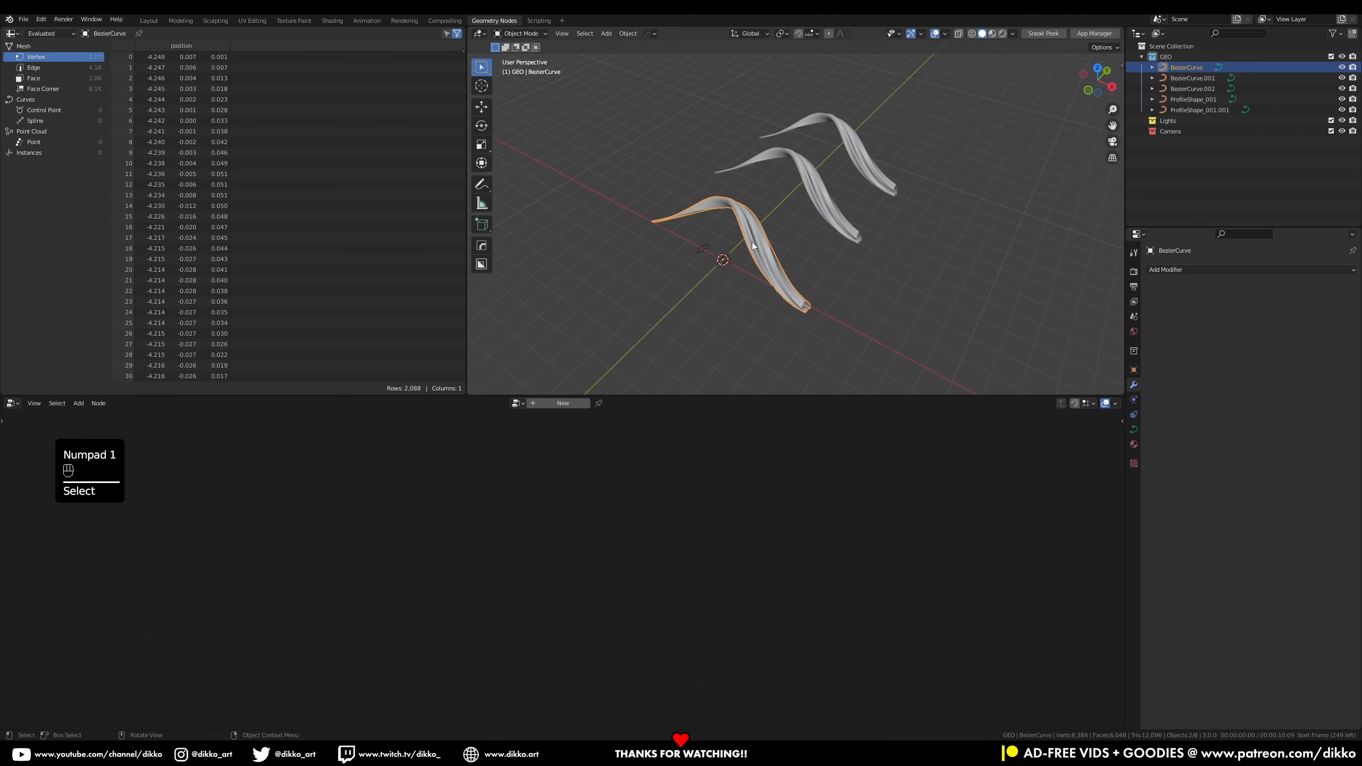
Add a Geometry Nodes modifier to BezierCurve and space its Group Input and Group Output nodes far apart
left_click(1197, 269)
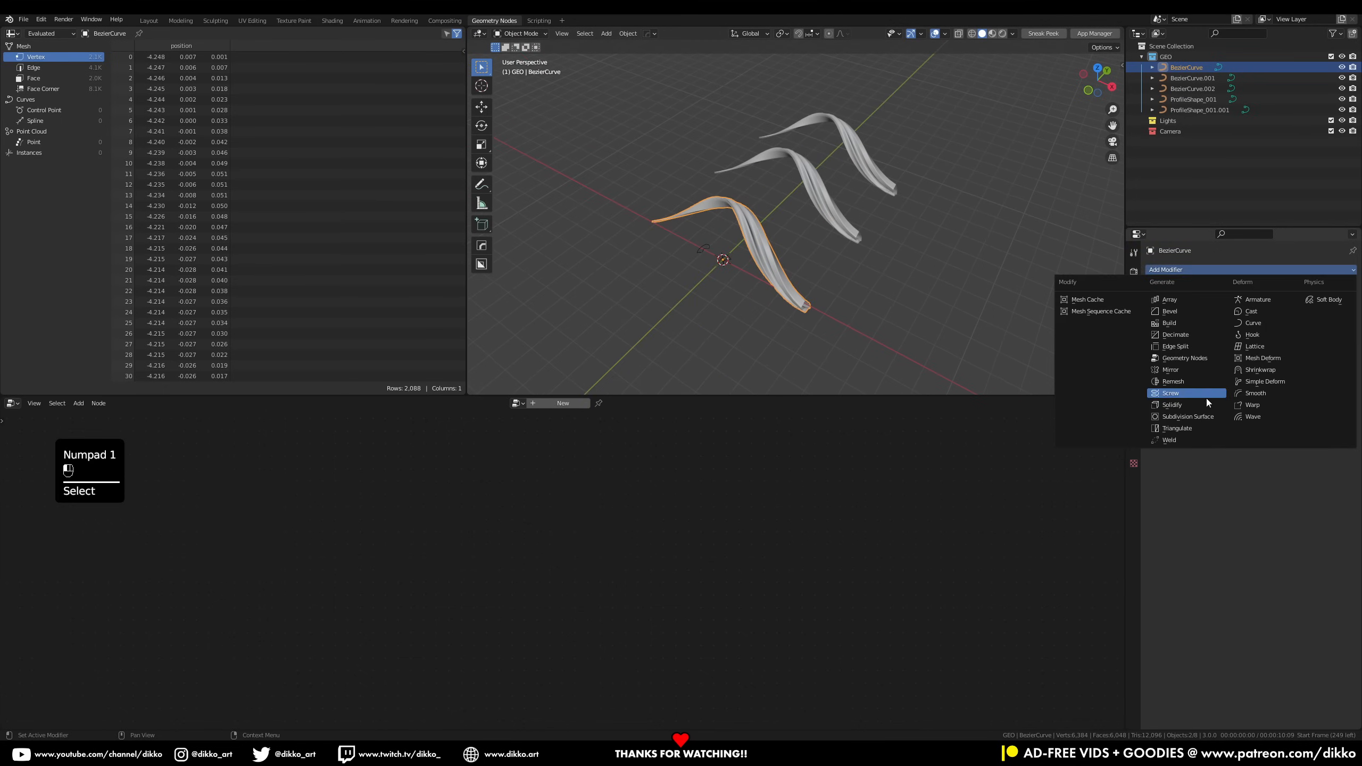
left_click(1203, 360)
left_click_drag(405, 576, 284, 571)
left_click_drag(732, 576, 858, 552)
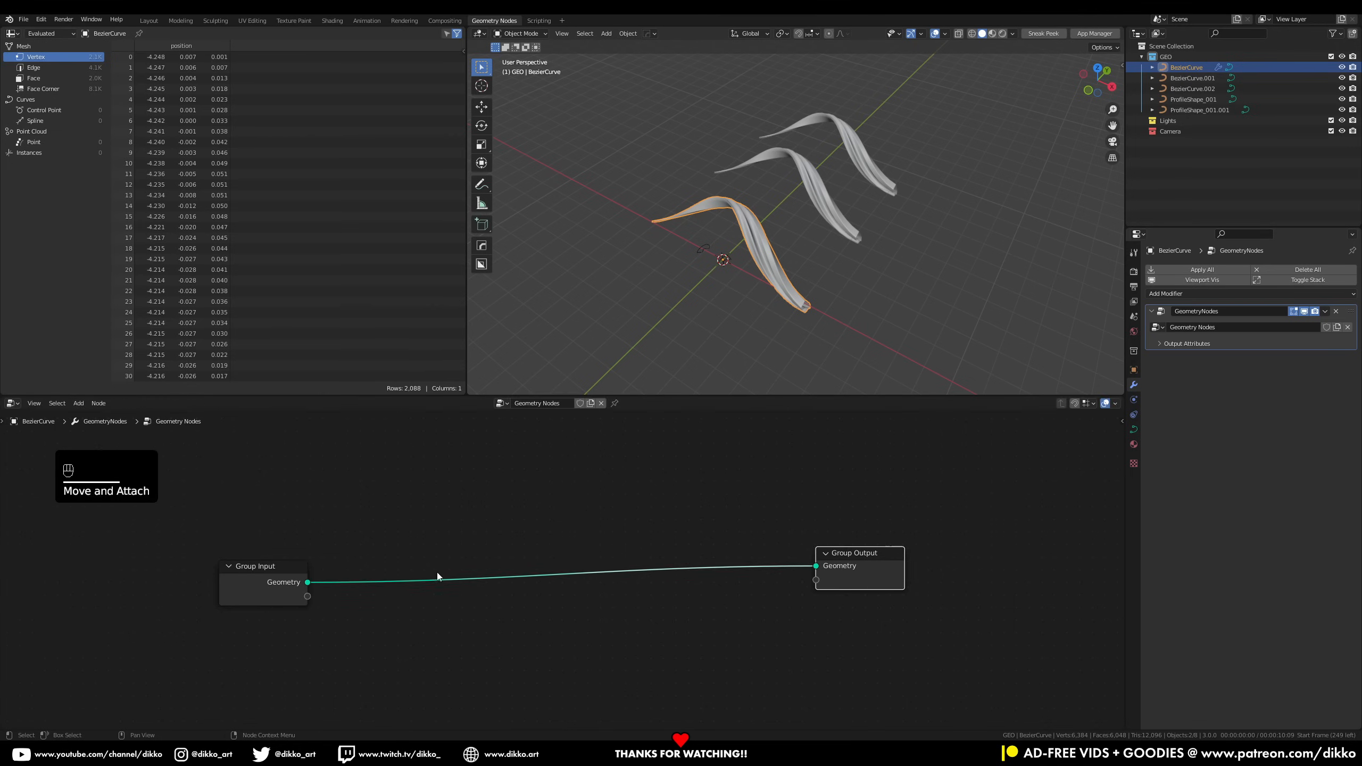
left_click_drag(291, 574, 279, 558)
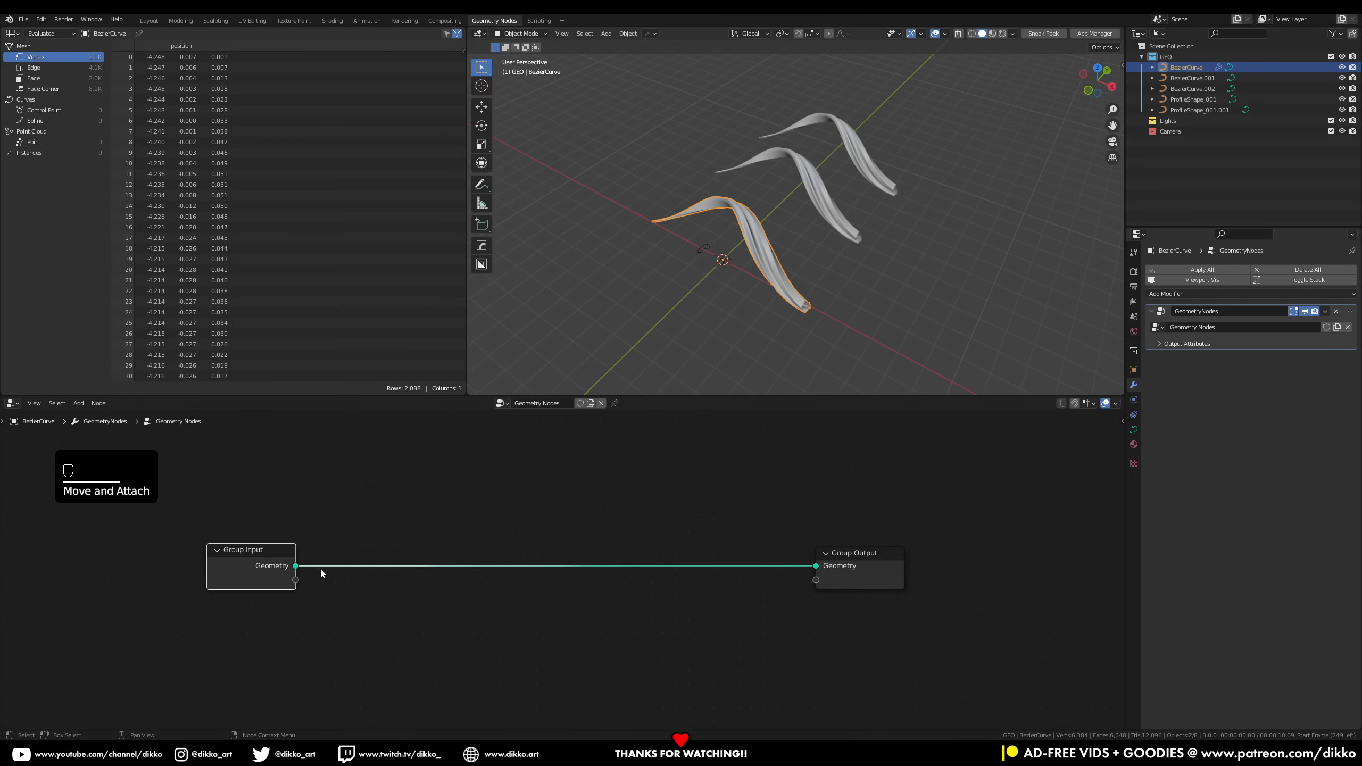
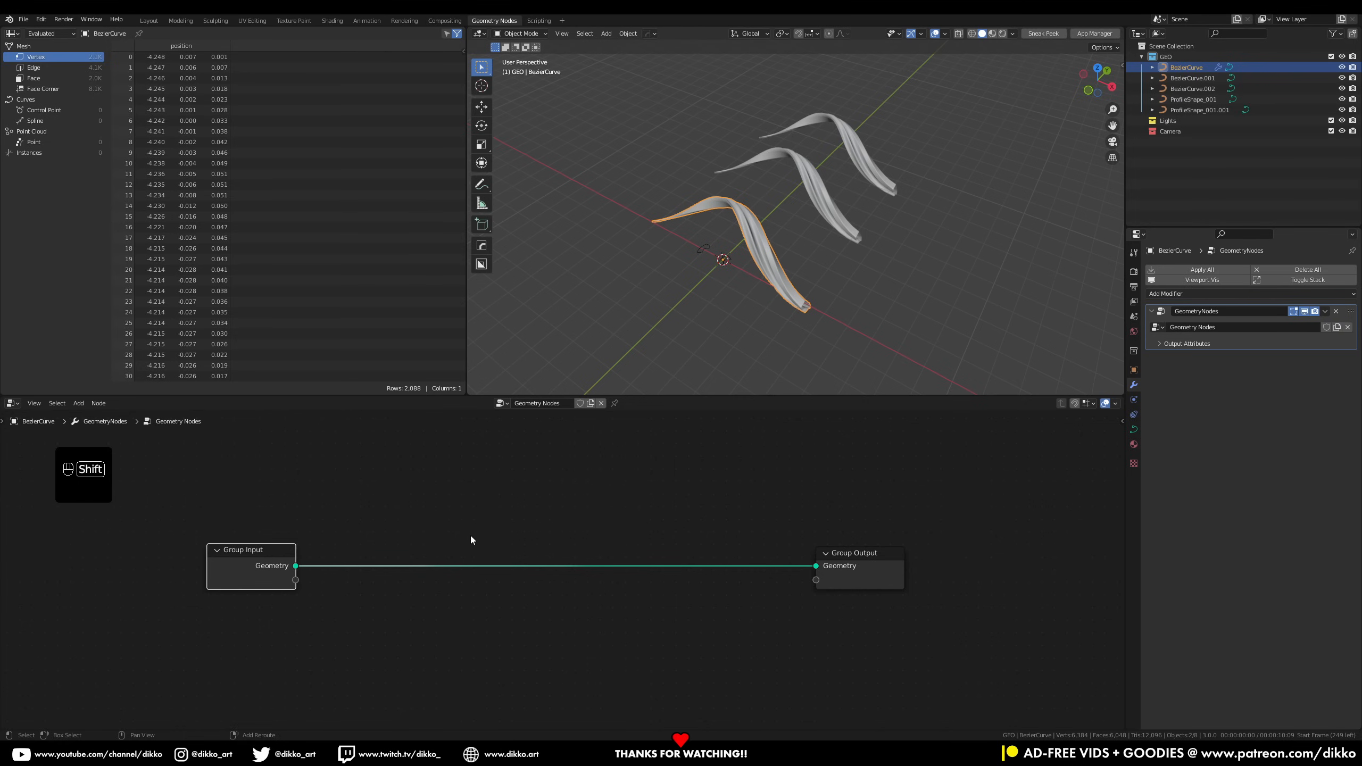
Switch the BezierCurve bevel to Round with a depth of 0 m so only the bare curve remains
left_click(1133, 431)
left_click(1157, 445)
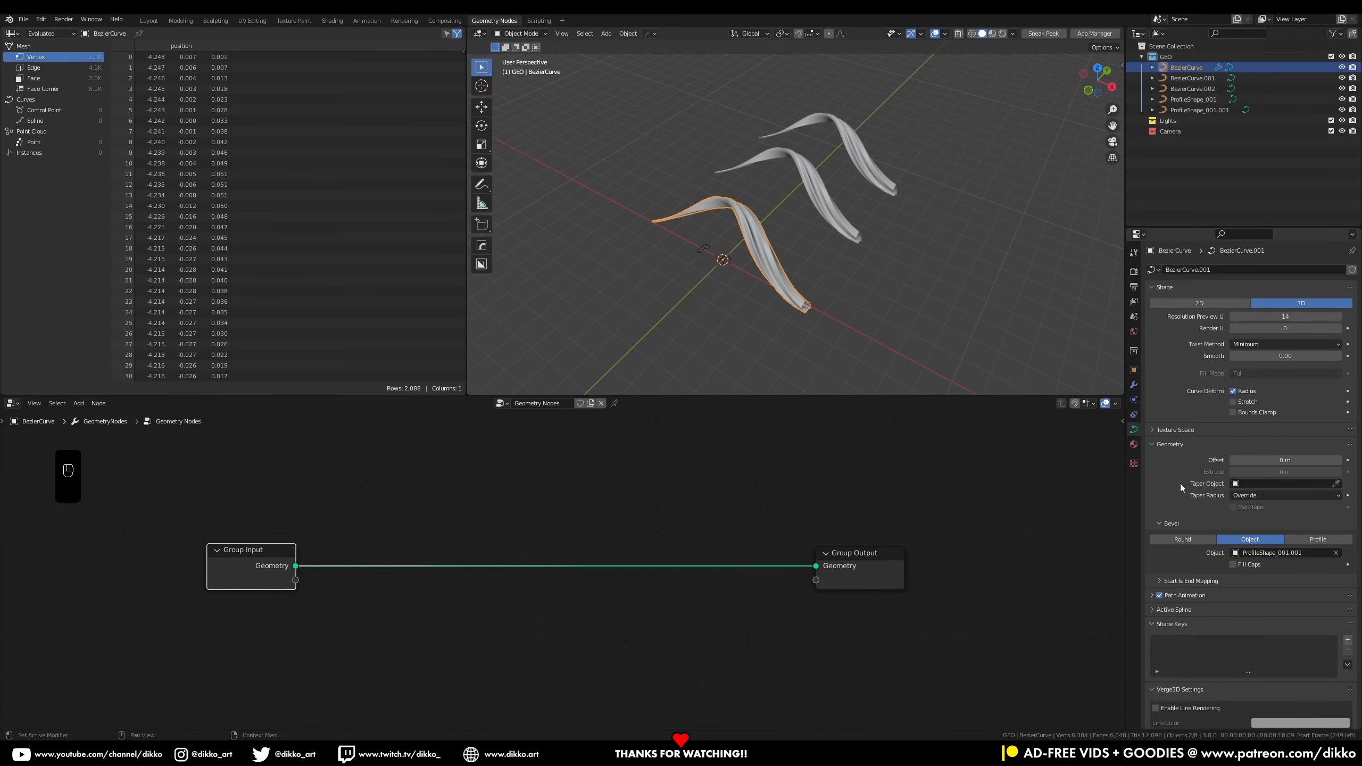
left_click(1182, 539)
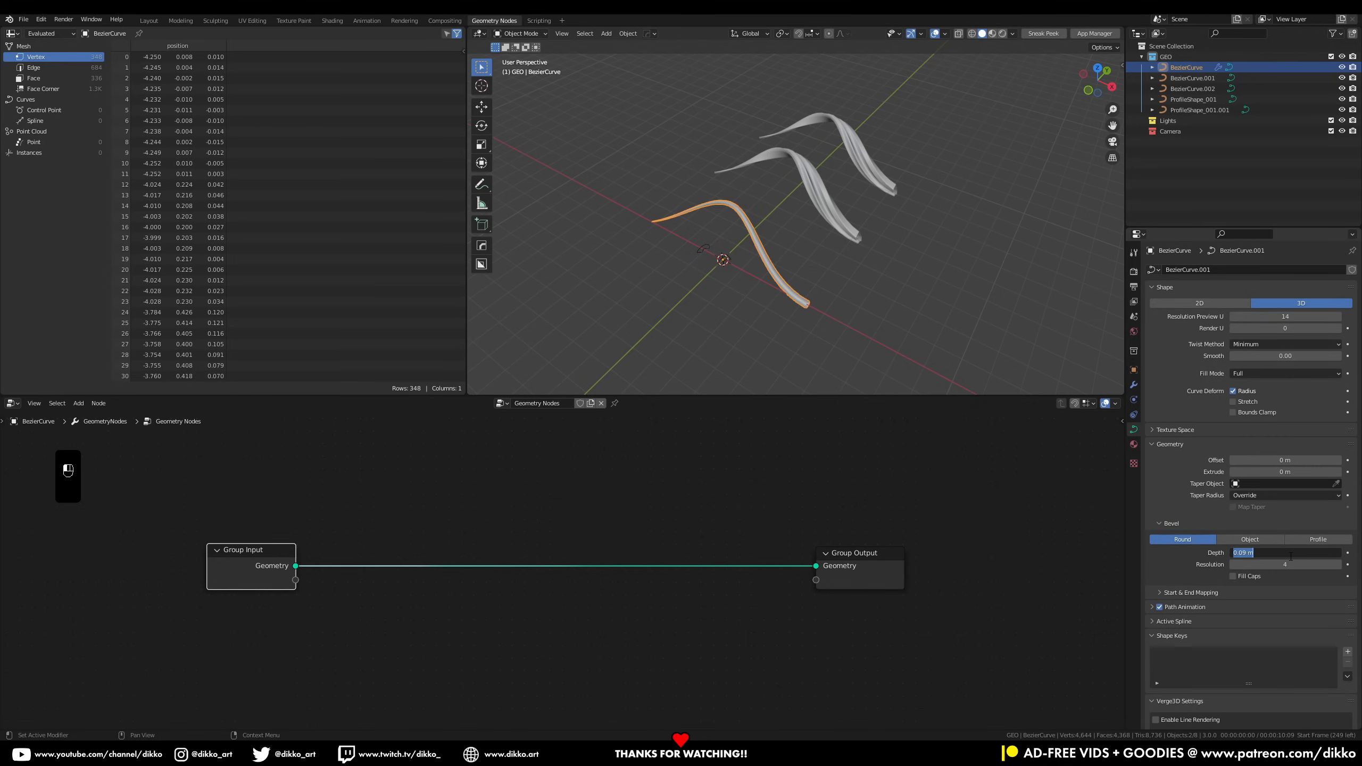
type("0")
key("Return")
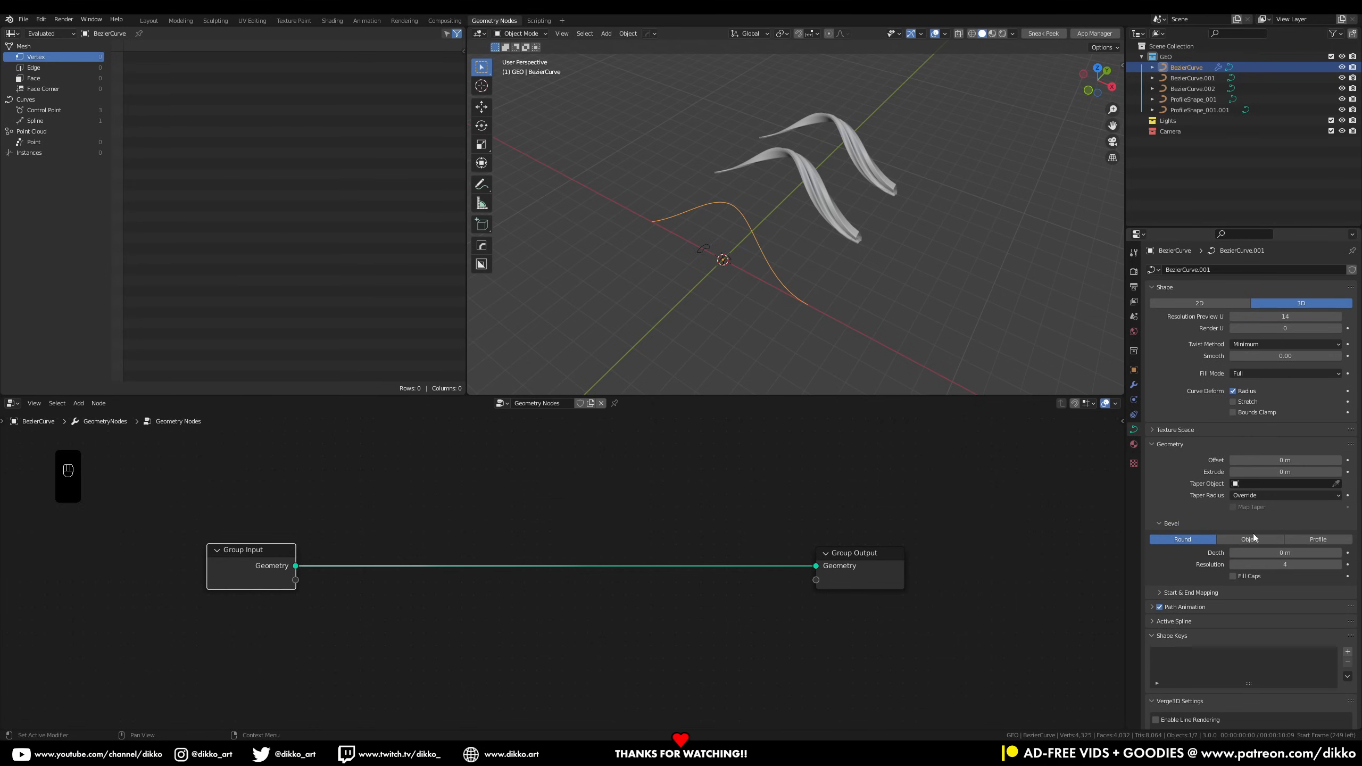
scroll(828, 279, "up", 4)
mouse_move(828, 279)
middle_mouse_down()
mouse_move(795, 256)
mouse_move(852, 290)
middle_mouse_up()
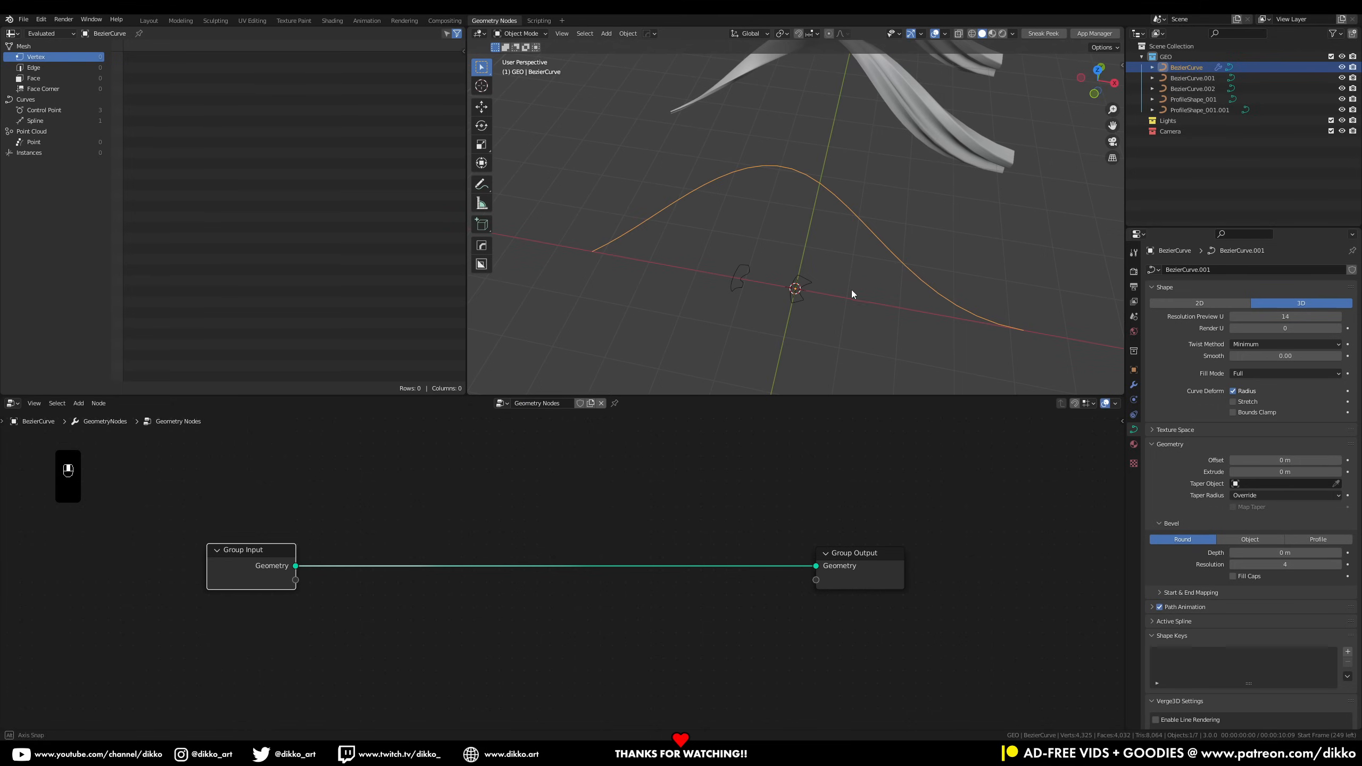
left_click(1162, 590)
Insert a Curve to Mesh node between Group Input and Group Output and tidy the node positions
key("shift+a")
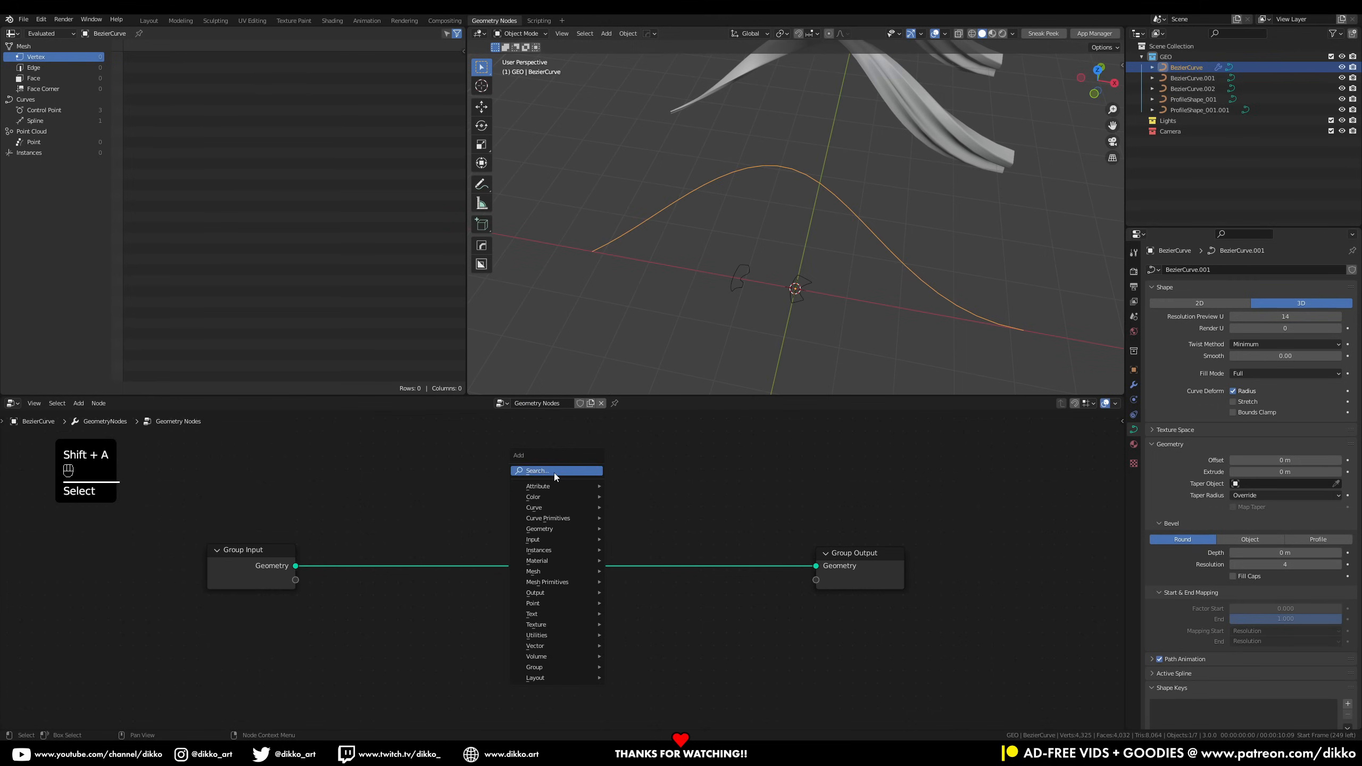
left_click(556, 473)
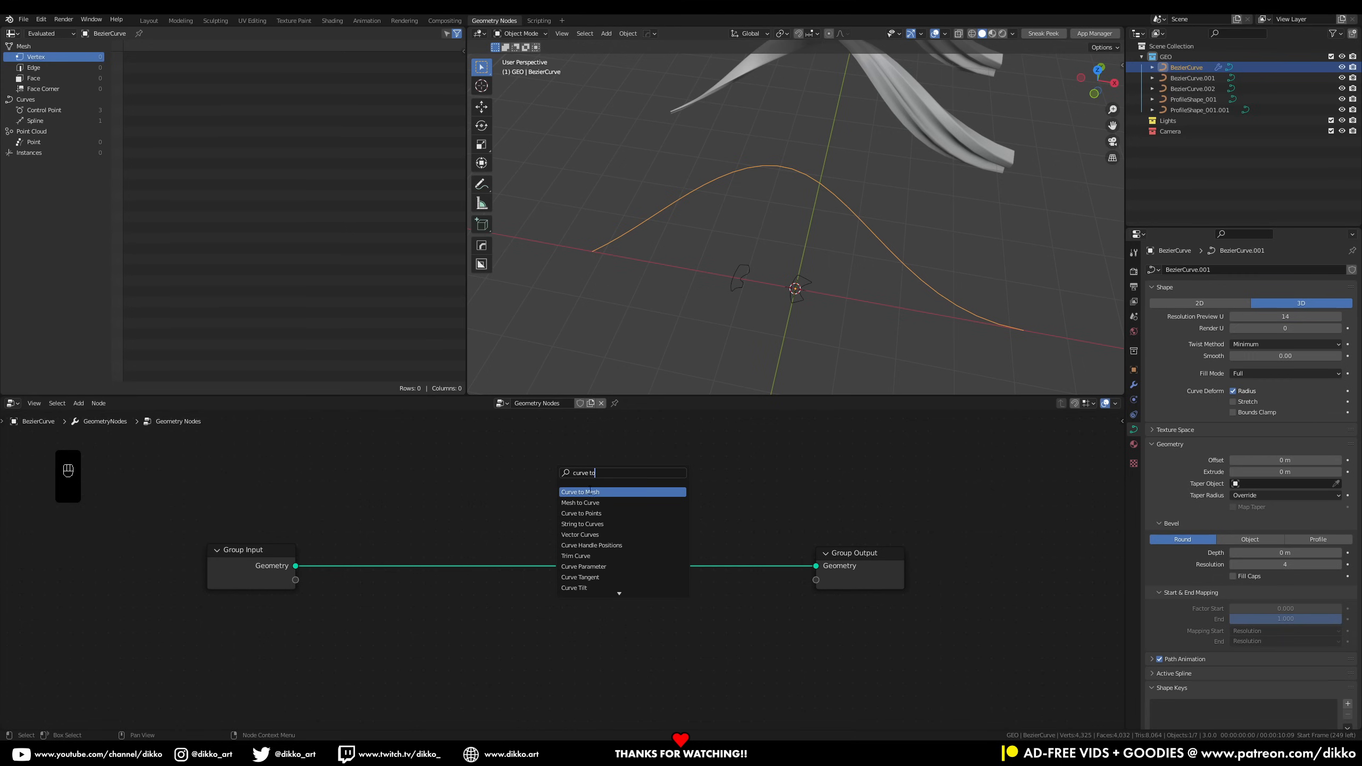
left_click(591, 492)
left_click(653, 563)
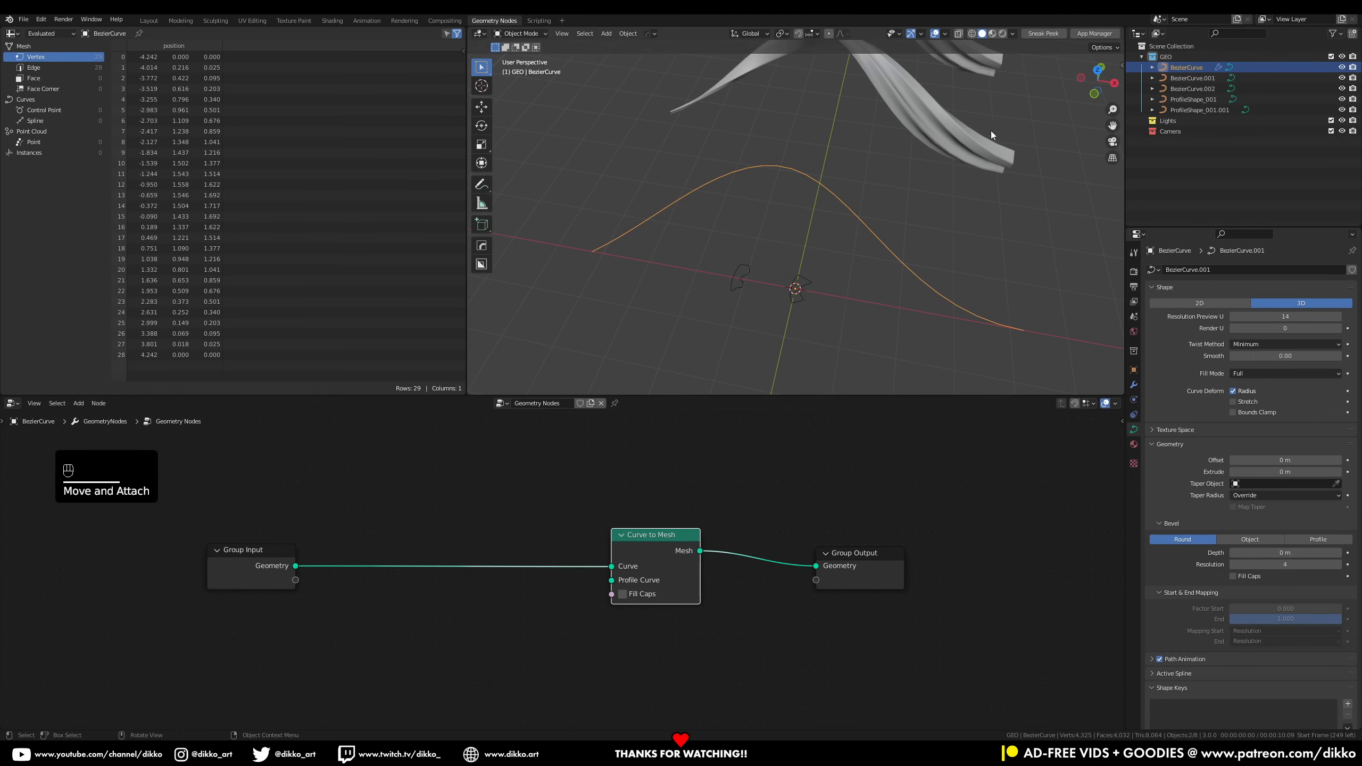
left_click_drag(247, 575, 243, 537)
left_click_drag(677, 550, 689, 533)
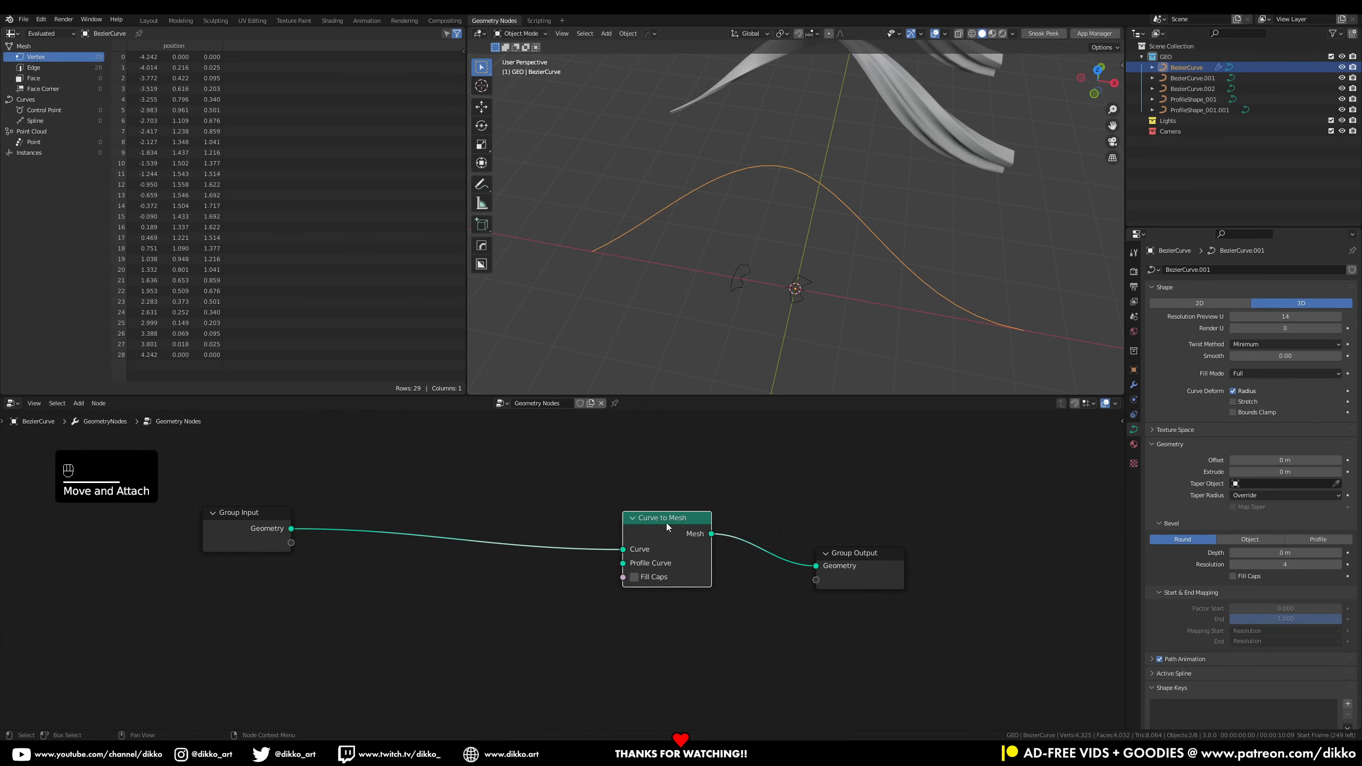
Add a Star curve primitive as the Profile Curve of Curve to Mesh and set its Points to 6
scroll(616, 558, "down", 1)
key("shift+a")
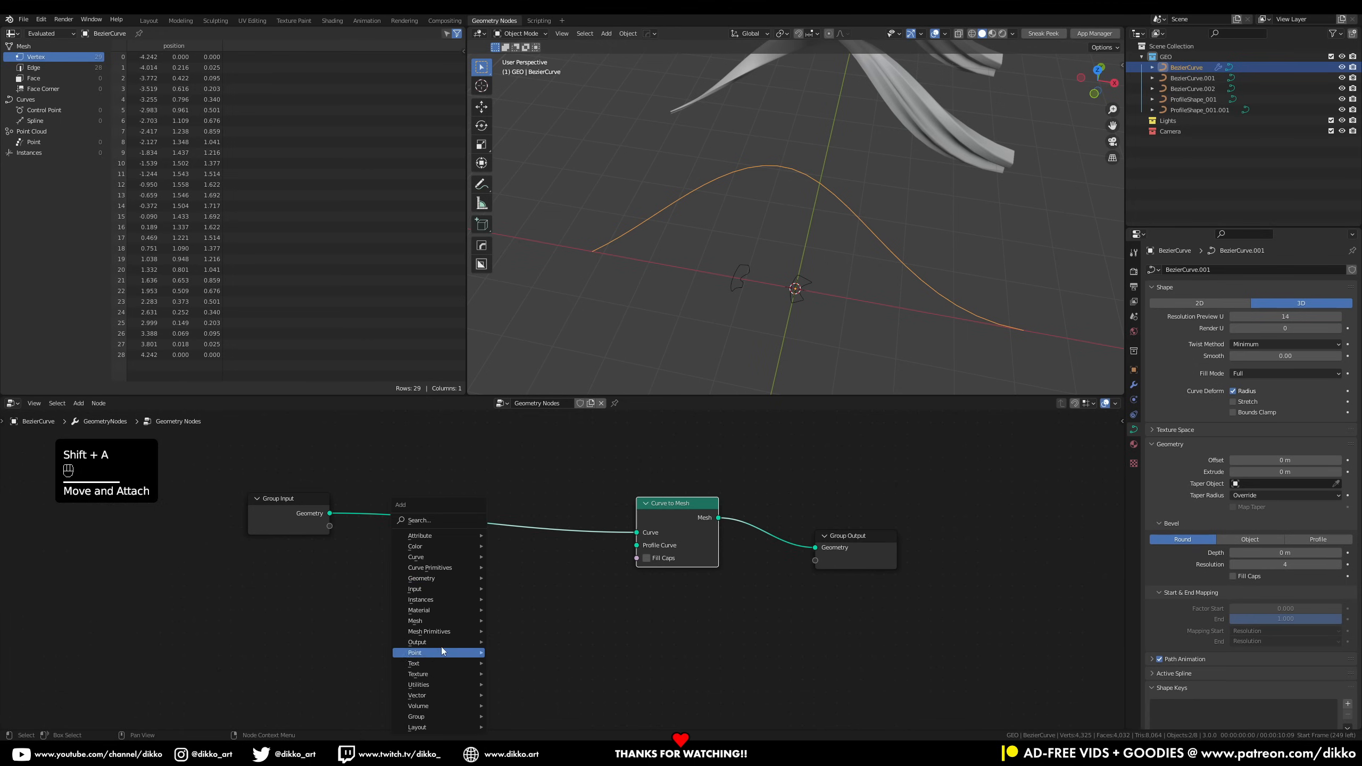
mouse_move(473, 570)
left_click(528, 631)
left_click(526, 632)
left_click_drag(521, 631, 641, 553)
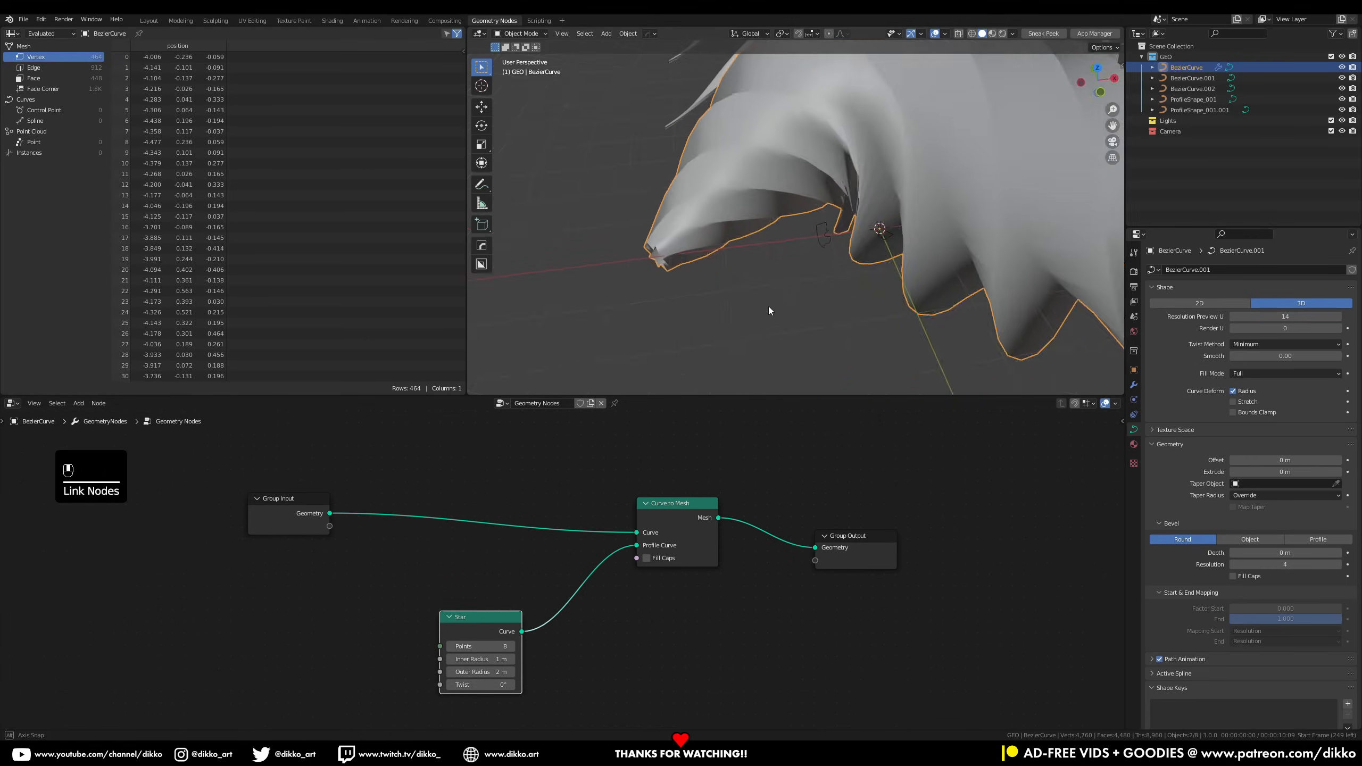
left_click_drag(480, 643, 467, 643)
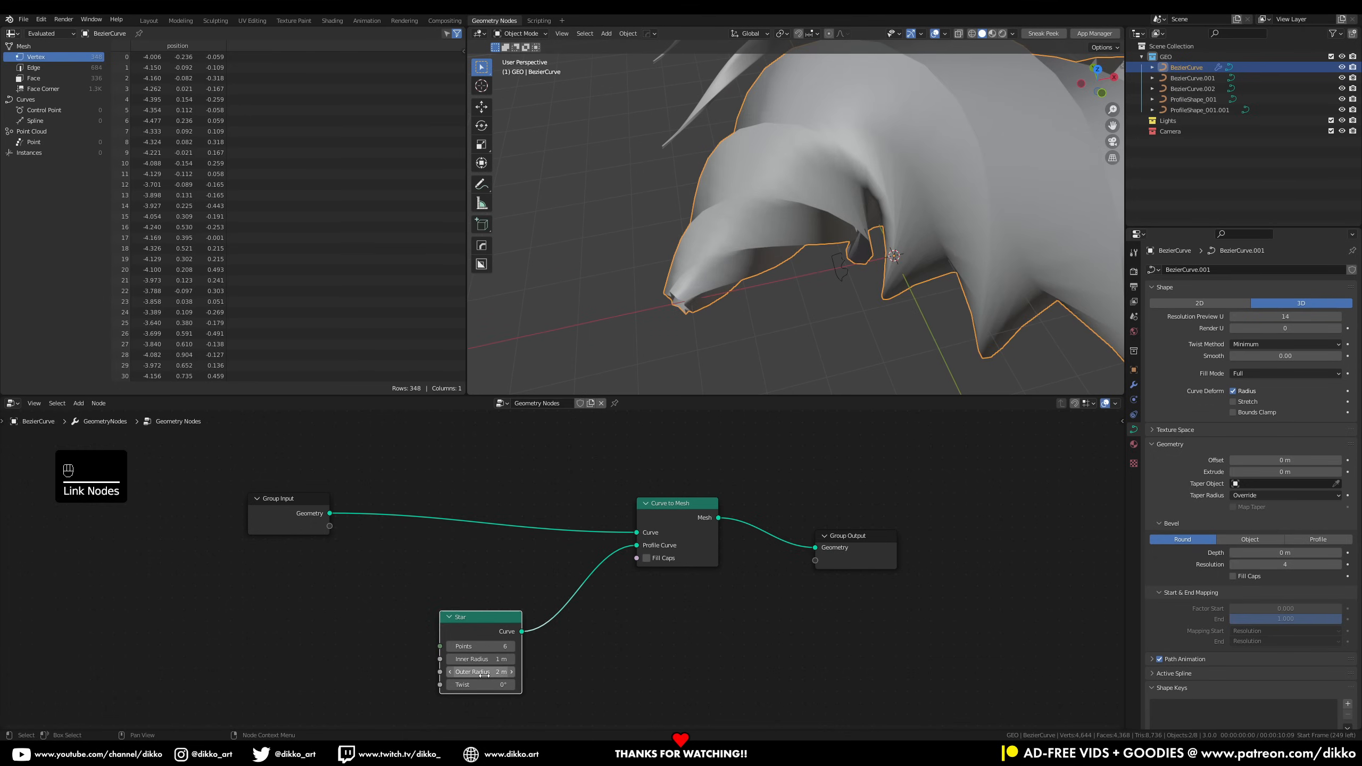
Move the Star and Group Input nodes away from each other to clear space before Curve to Mesh
scroll(788, 431, "down", 2)
scroll(879, 349, "down", 3)
mouse_move(902, 324)
middle_mouse_down()
mouse_move(766, 307)
mouse_move(636, 315)
mouse_move(852, 305)
mouse_move(921, 370)
mouse_move(917, 323)
mouse_move(898, 314)
middle_mouse_up()
left_click_drag(490, 610, 520, 666)
left_click_drag(331, 514, 162, 517)
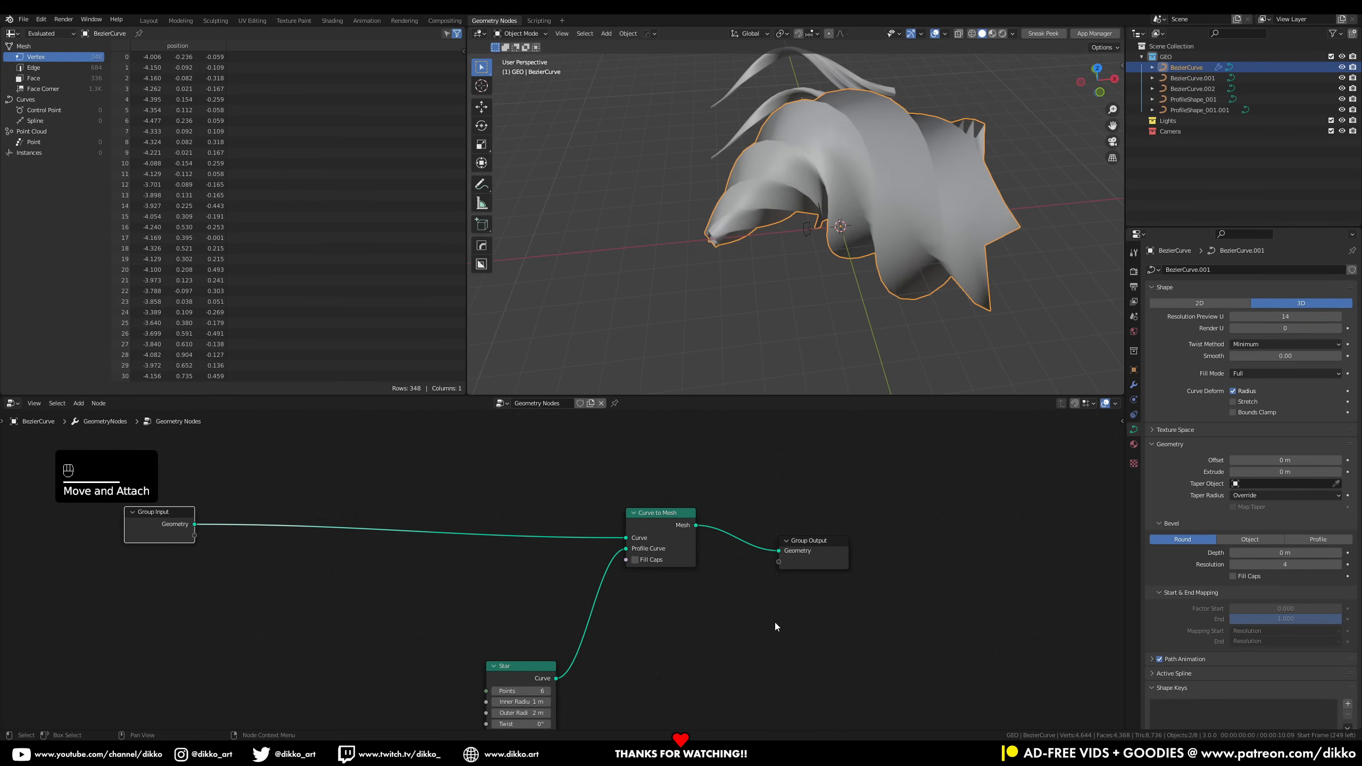
Insert a Set Curve Radius node on the link between Group Input and Curve to Mesh
key("shift+a")
left_click(414, 524)
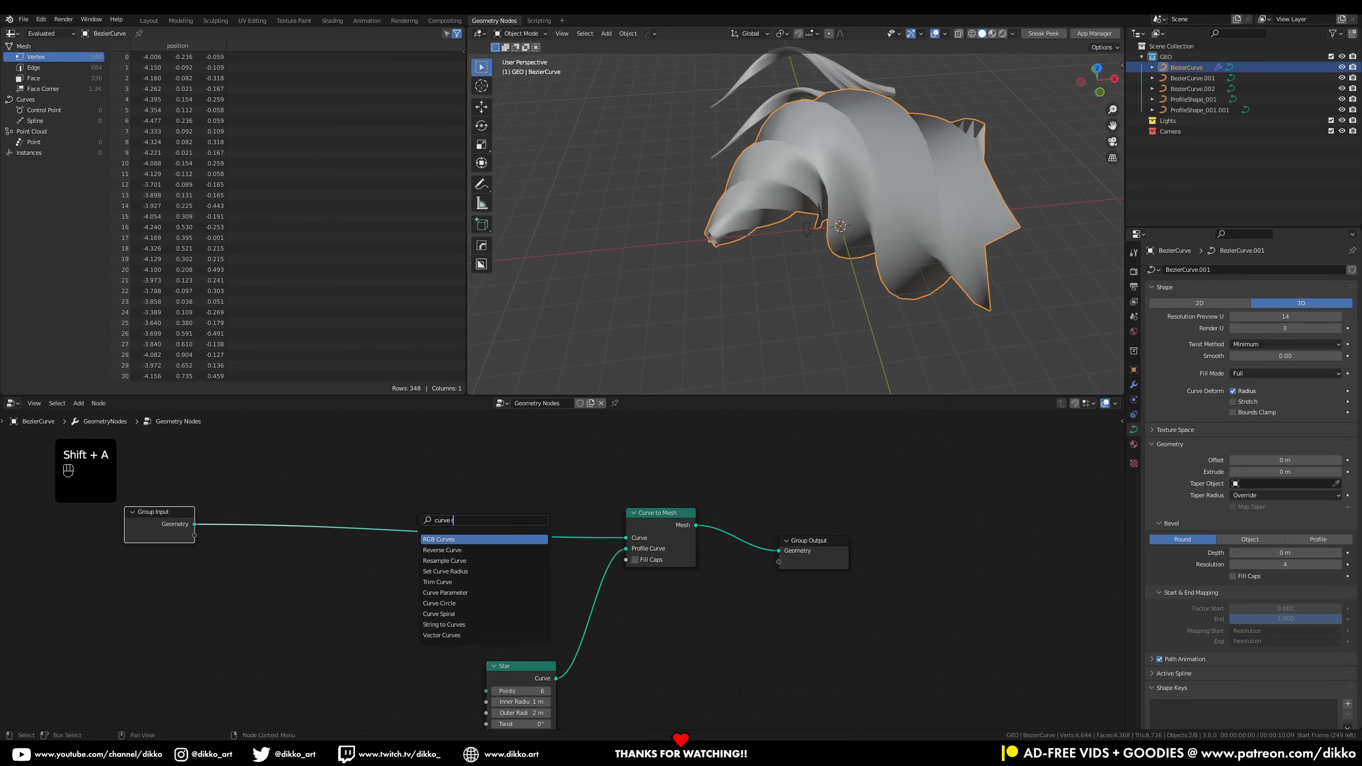
type("curve rad")
key("Return")
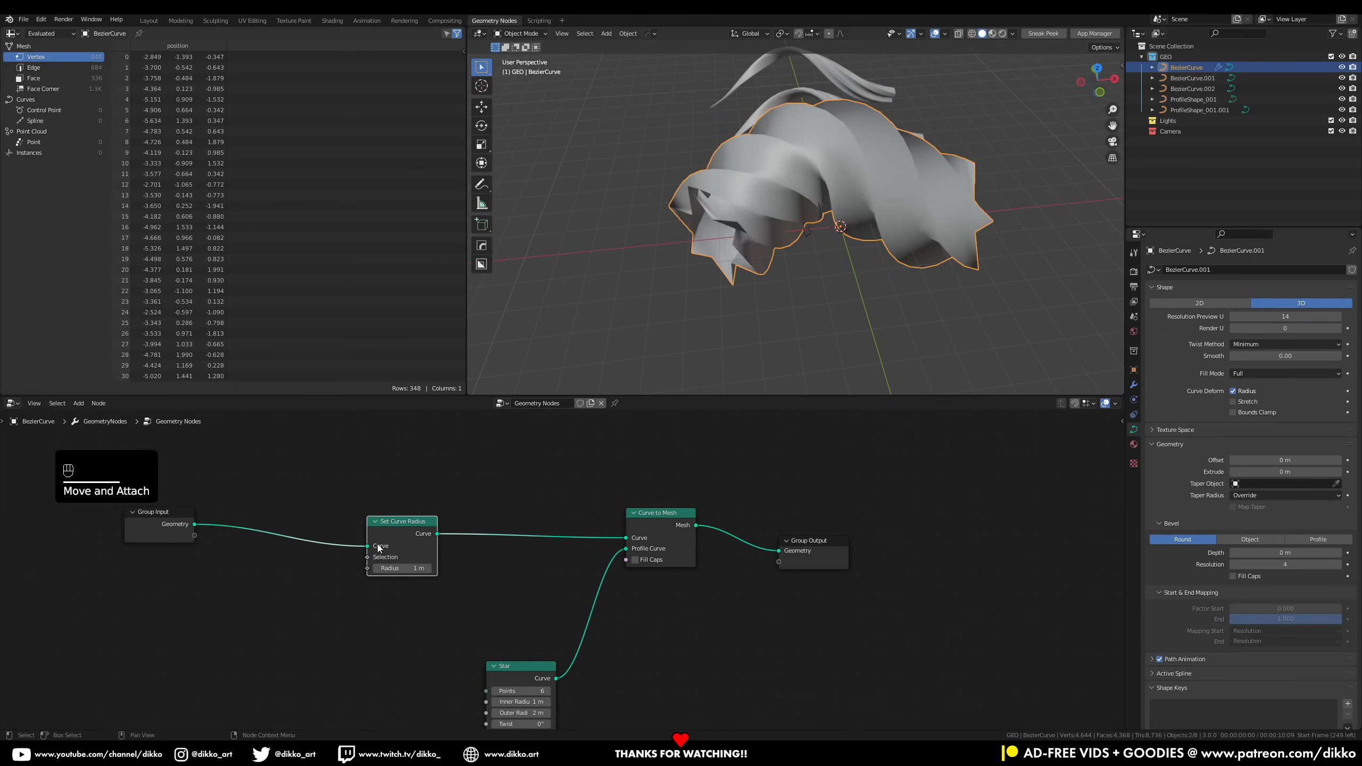
left_click(403, 531)
Set the radius in Set Curve Radius to 0.33 m and move the Star node closer to Curve to Mesh
middle_click_drag(809, 240, 655, 422)
left_click_drag(407, 568, 388, 533)
middle_click_drag(725, 337, 845, 264)
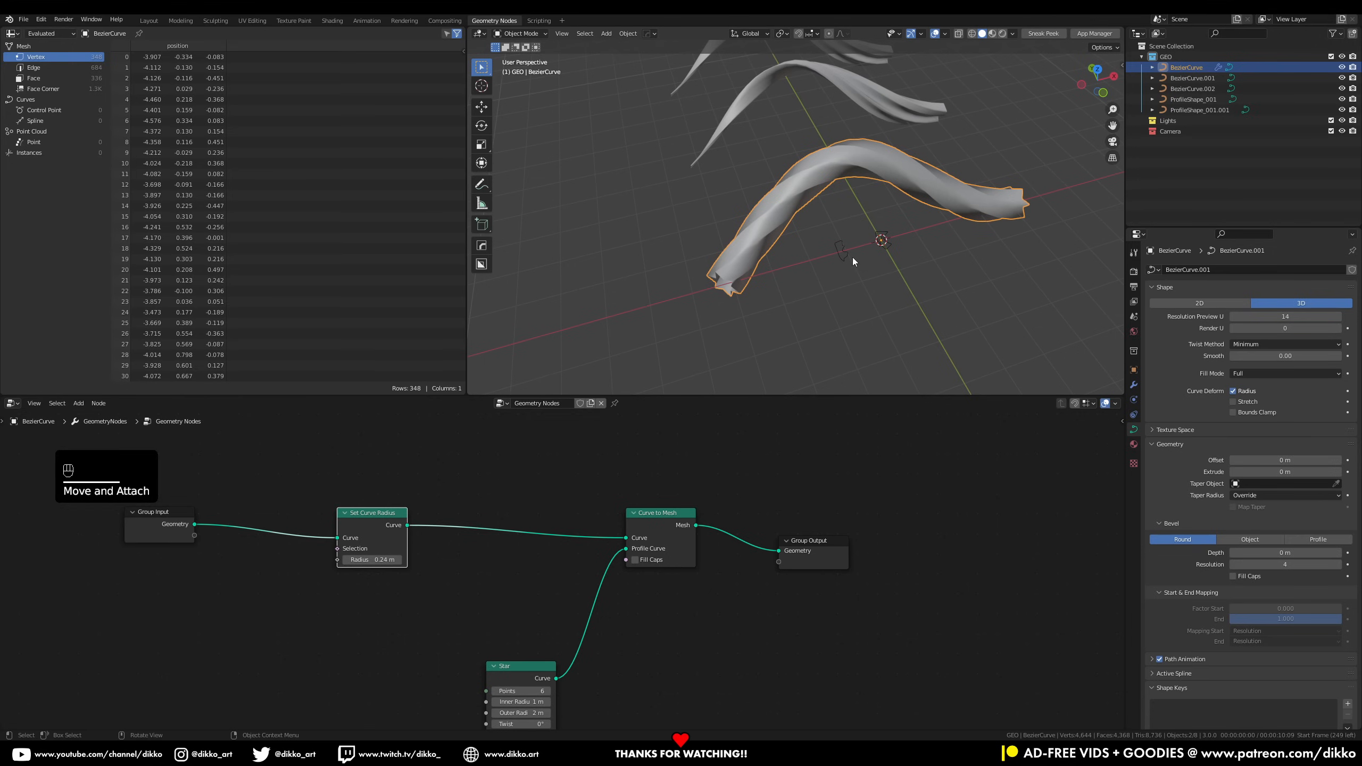
left_click_drag(370, 556, 393, 555, "shift")
left_click_drag(515, 665, 532, 579)
middle_click_drag(419, 666, 476, 640)
left_click_drag(436, 493, 457, 489)
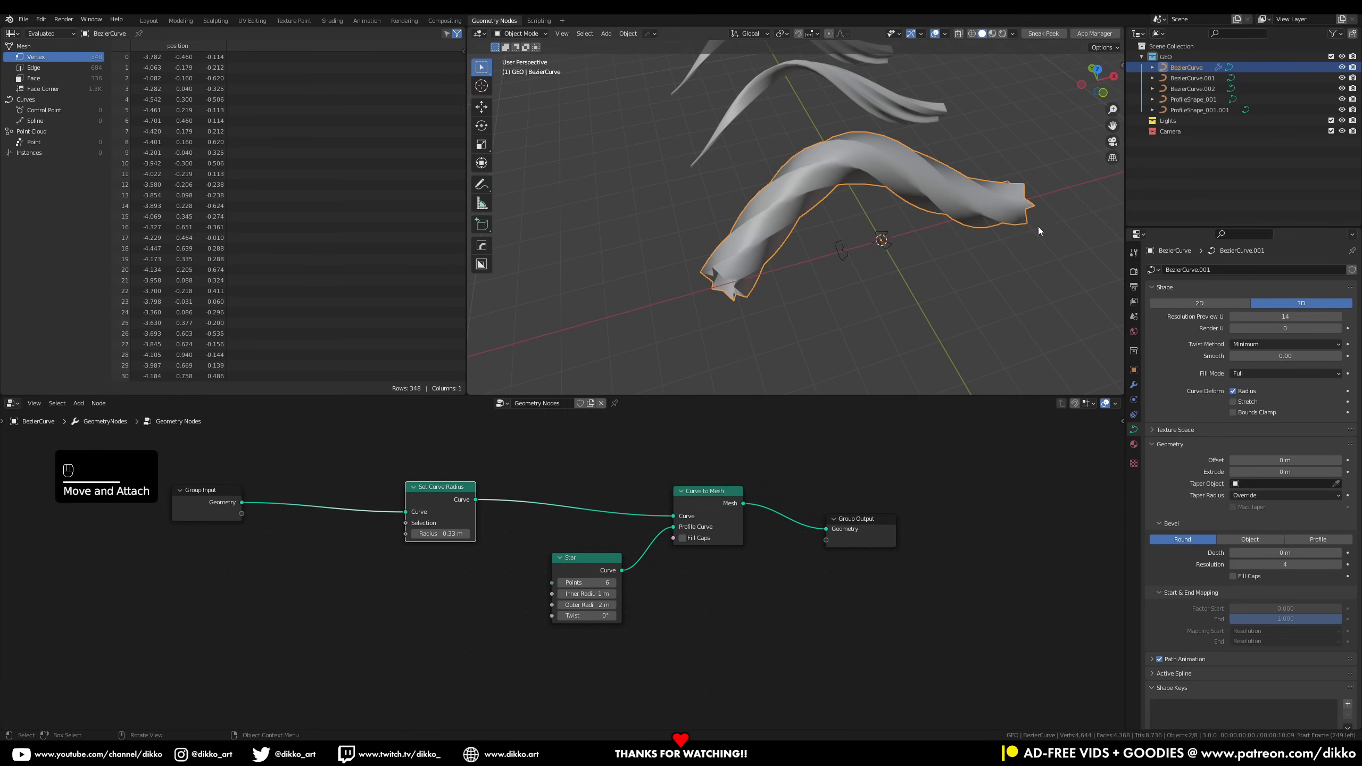
Add a Curve Parameter node below the Group Input node
key("shift+a")
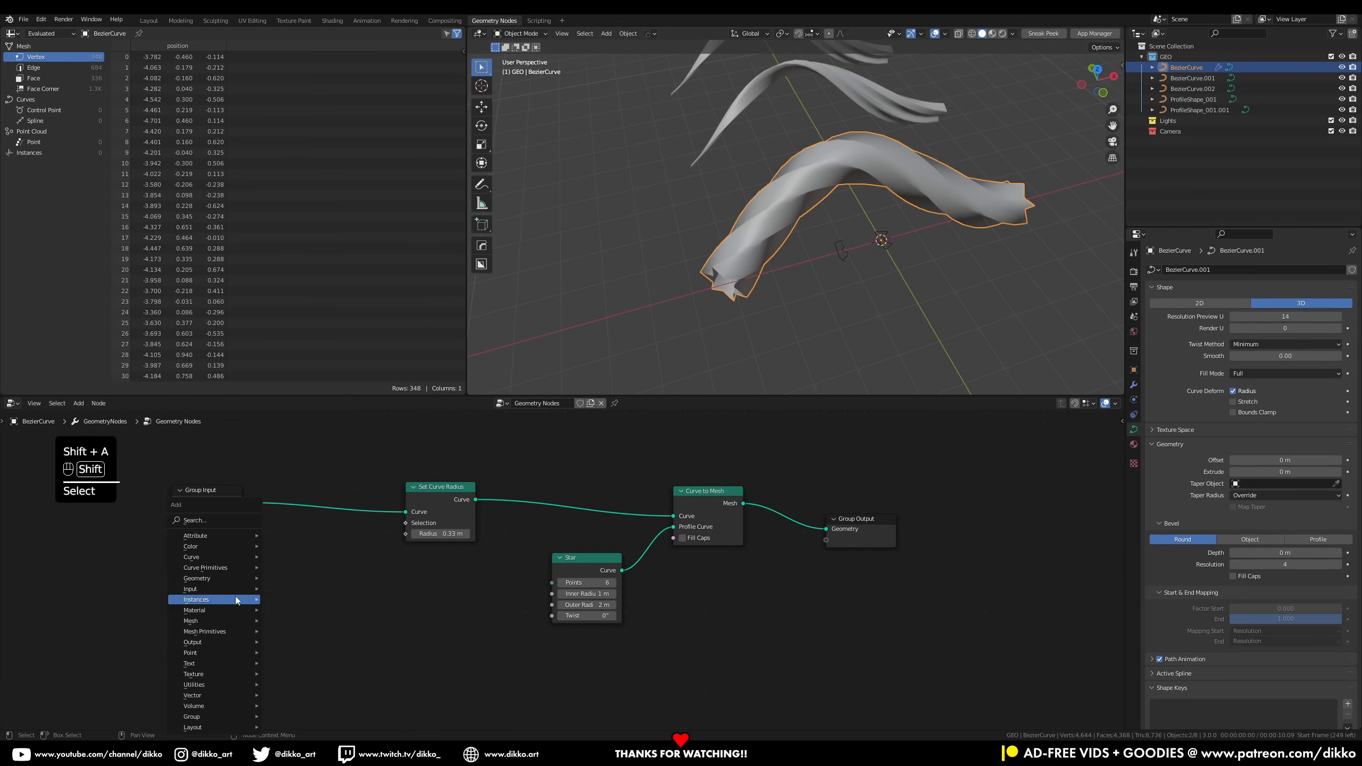
left_click(215, 521)
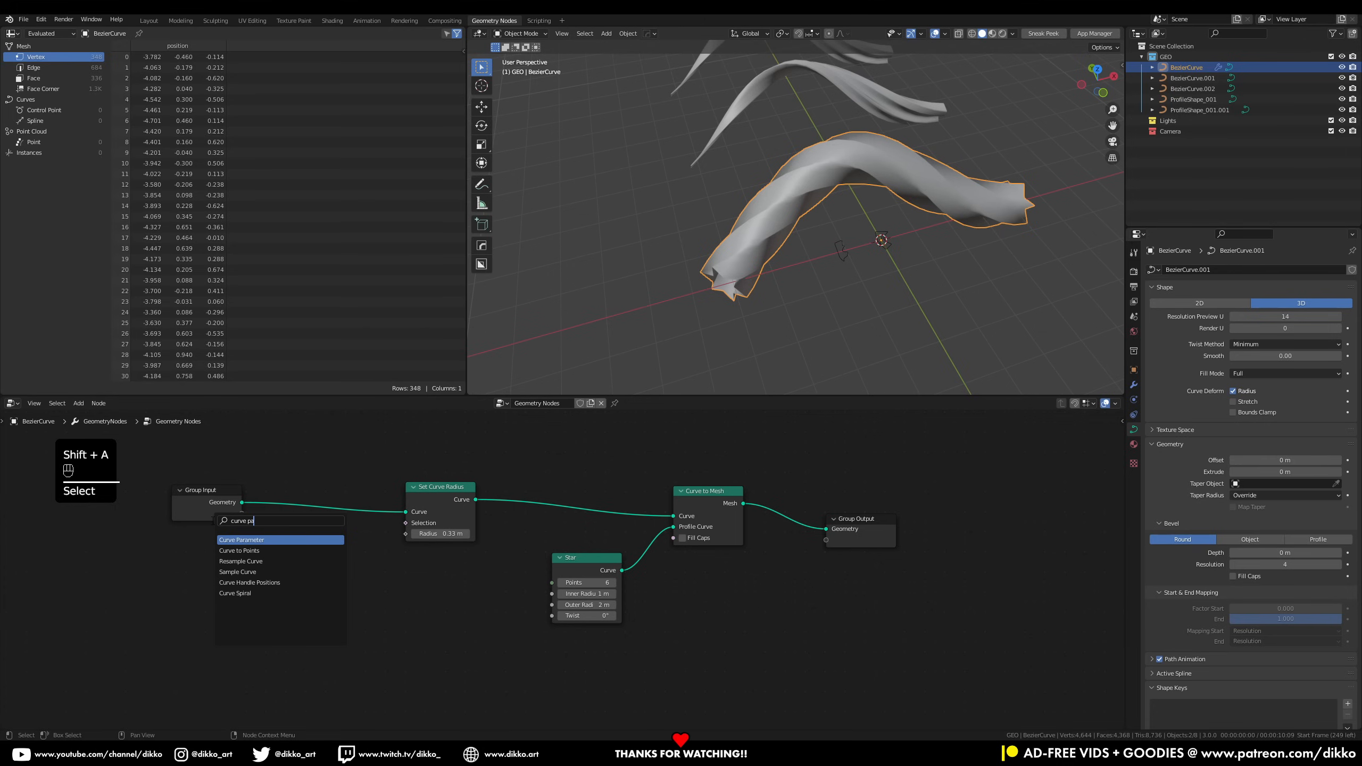
key("Return")
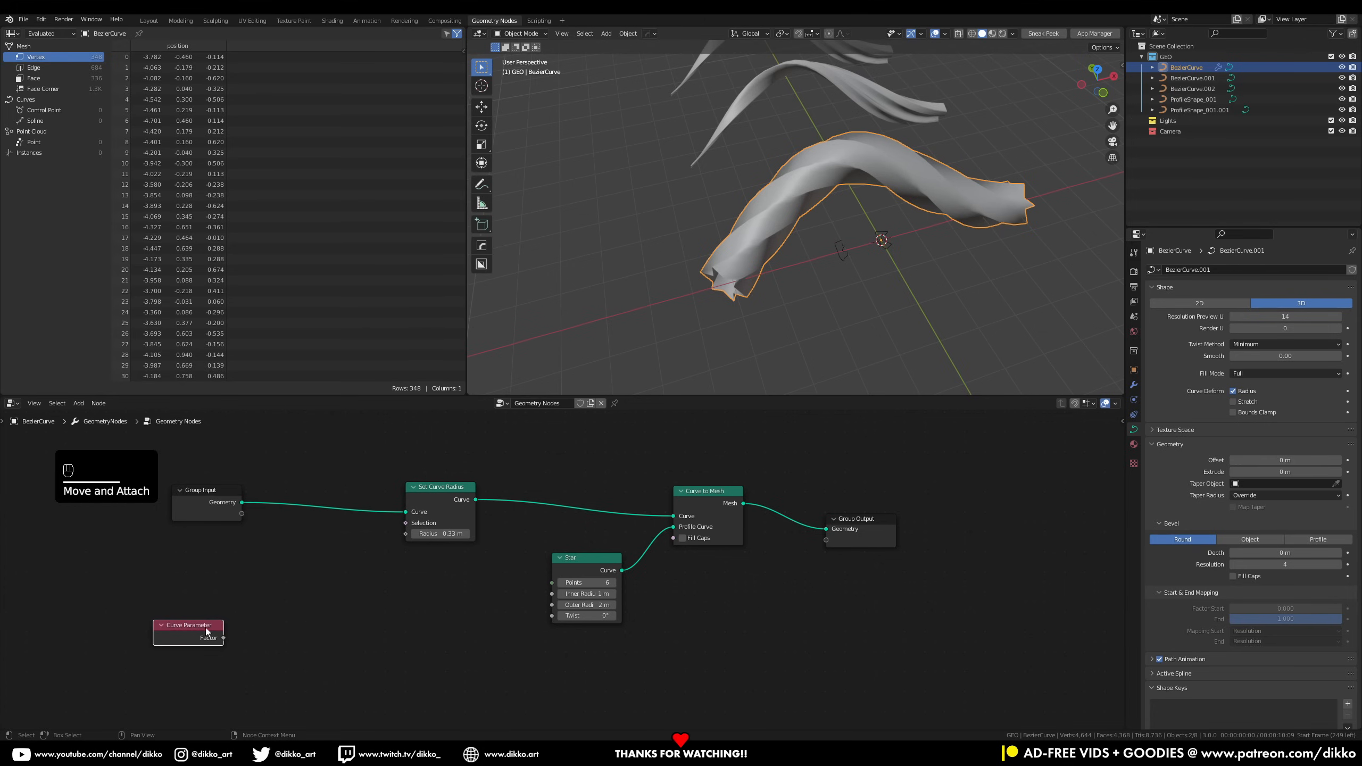
Add a Float Curve node between the Curve Parameter and Set Curve Radius nodes
key("shift+a")
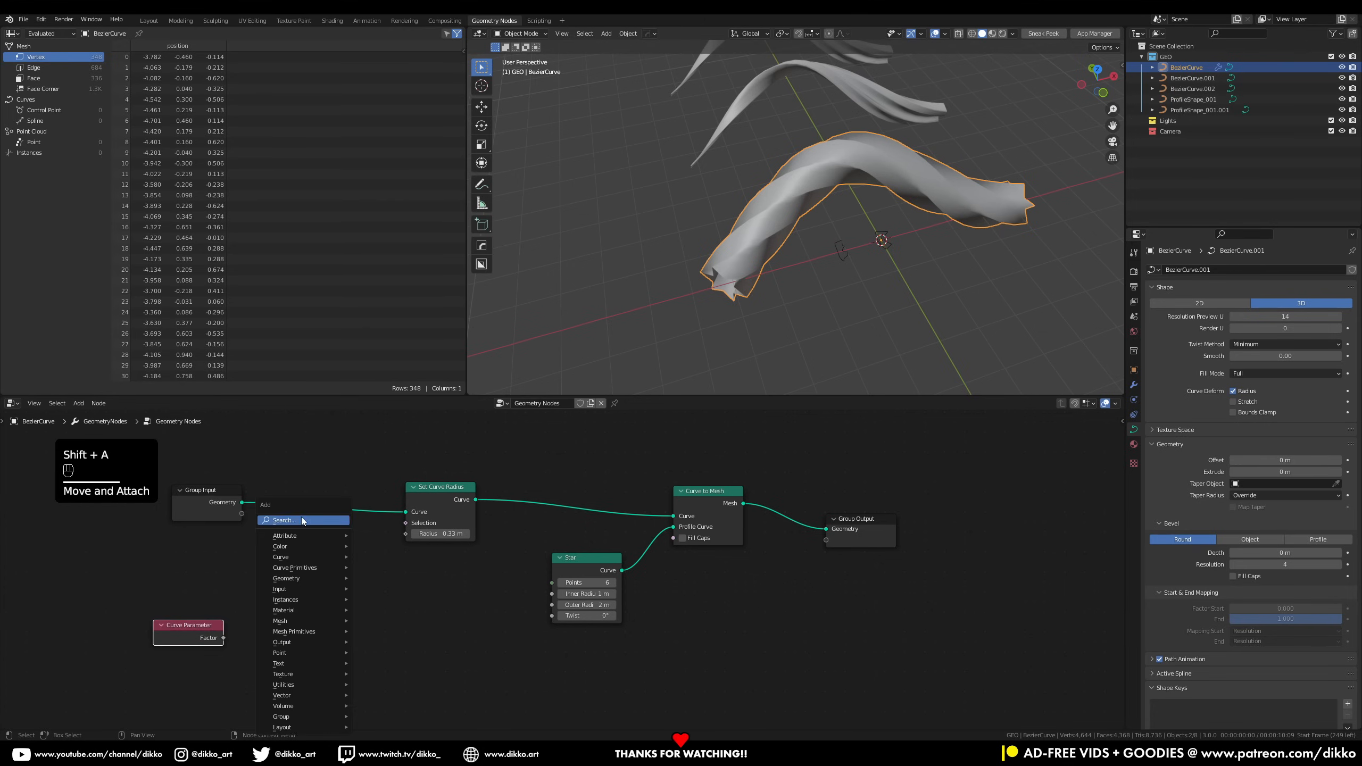
left_click(303, 520)
type("floa")
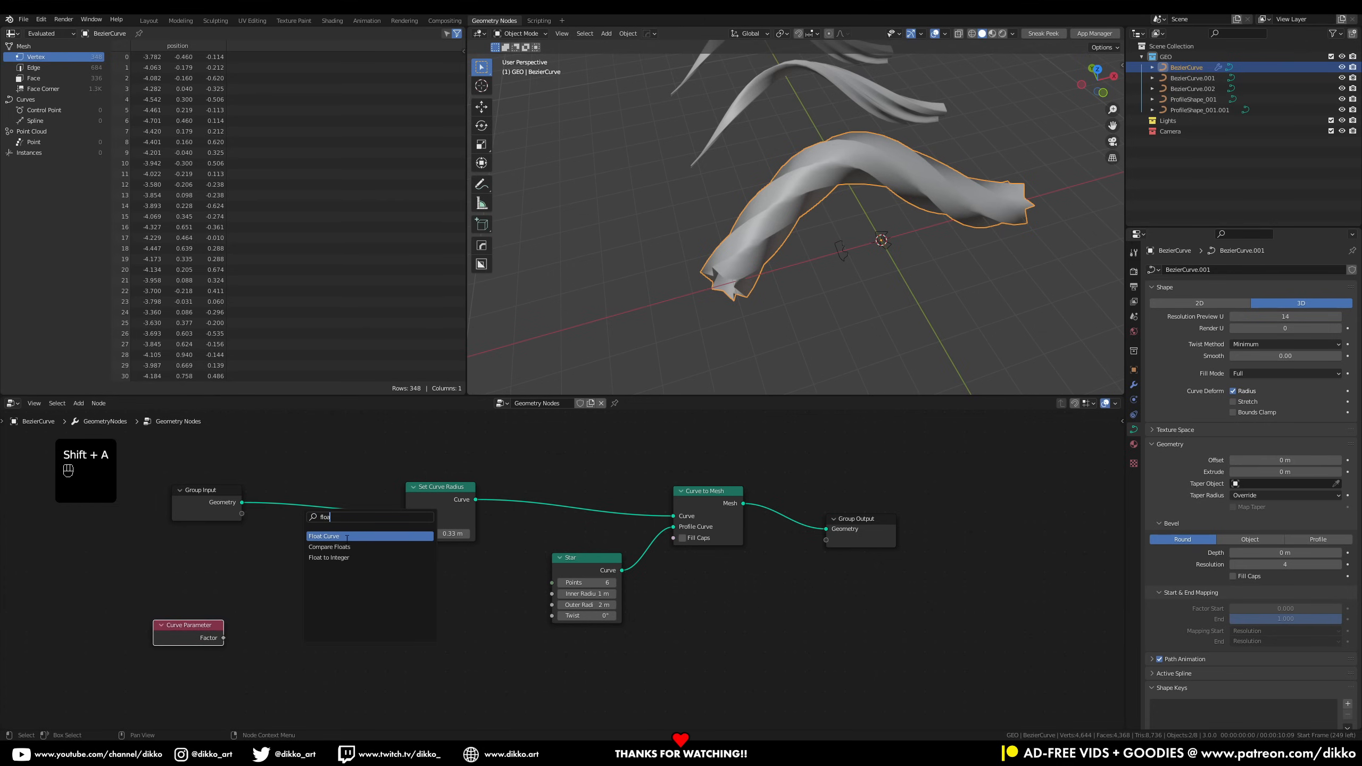
left_click(347, 536)
left_click(260, 651)
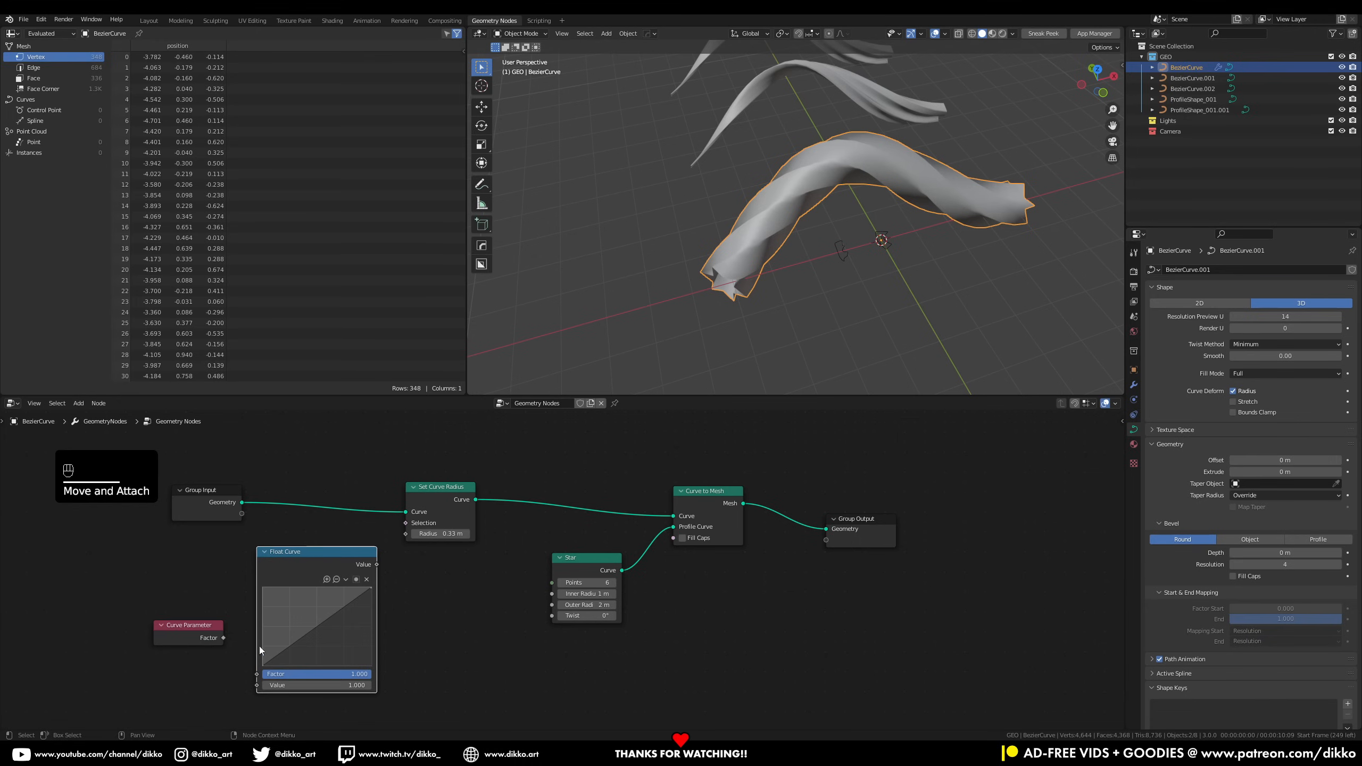
left_click(293, 551)
Link the Curve Parameter factor to the Float Curve's Value input and the Float Curve output to the Set Curve Radius radius
left_click_drag(203, 627, 247, 673)
left_click_drag(334, 540, 405, 536)
middle_click_drag(886, 253, 856, 256)
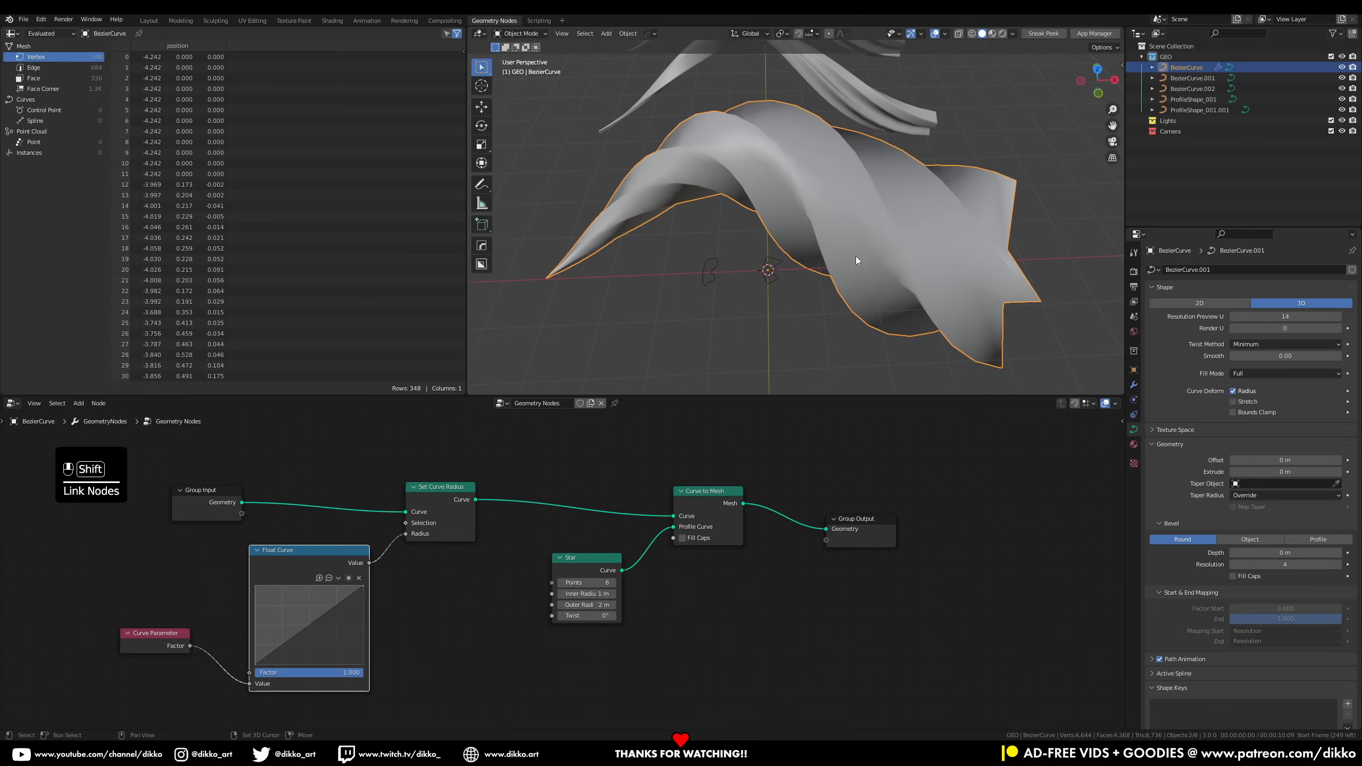
Reshape the Float Curve with a low point at X 0.39091, Y 0.06875 and a lowered end to taper the strand
left_click_drag(288, 641, 297, 655)
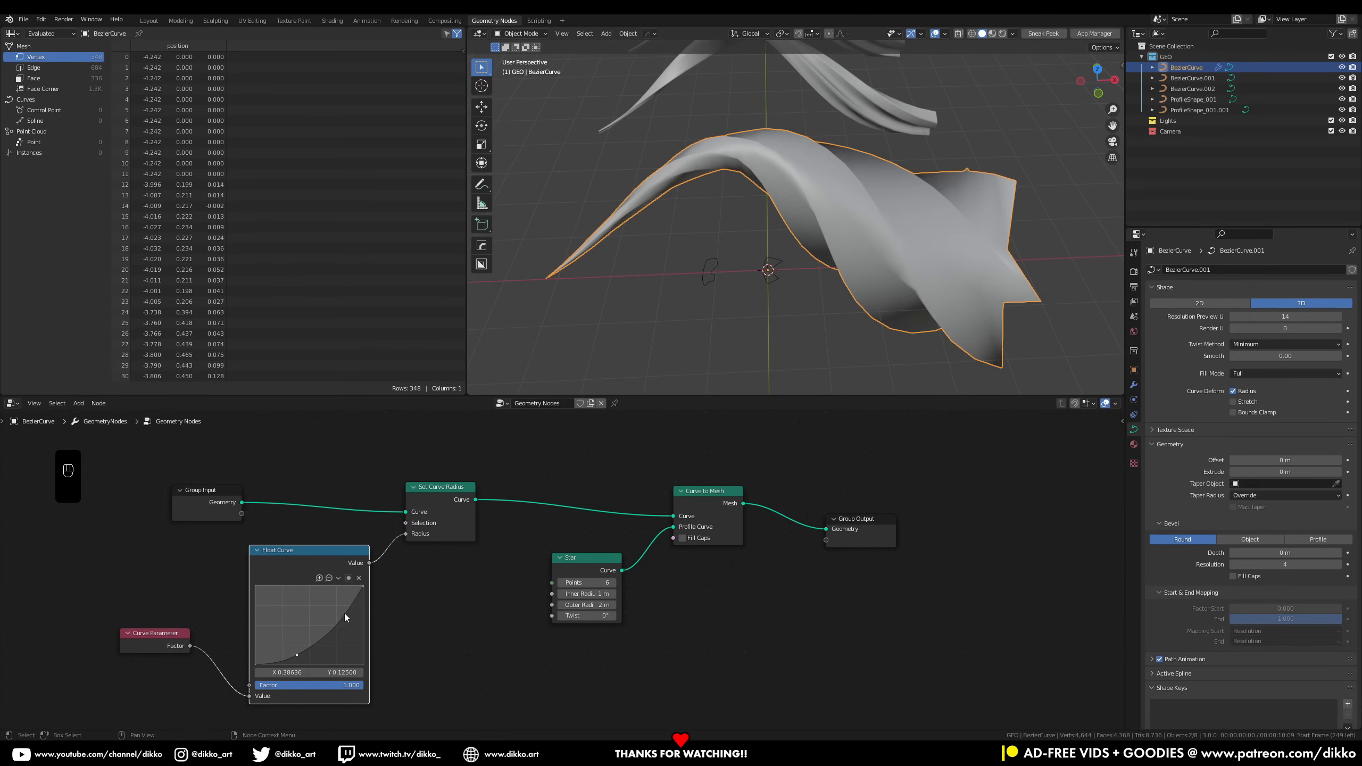
left_click_drag(365, 588, 331, 640)
scroll(777, 309, "down", 3)
mouse_move(781, 305)
middle_mouse_down()
mouse_move(614, 315)
mouse_move(790, 301)
middle_mouse_up()
left_click_drag(303, 657, 303, 659)
scroll(777, 242, "up", 2)
Add an Object Info node below the main node chain and pick a ProfileShape curve as its object
left_click_drag(571, 562, 708, 558)
key("shift+a")
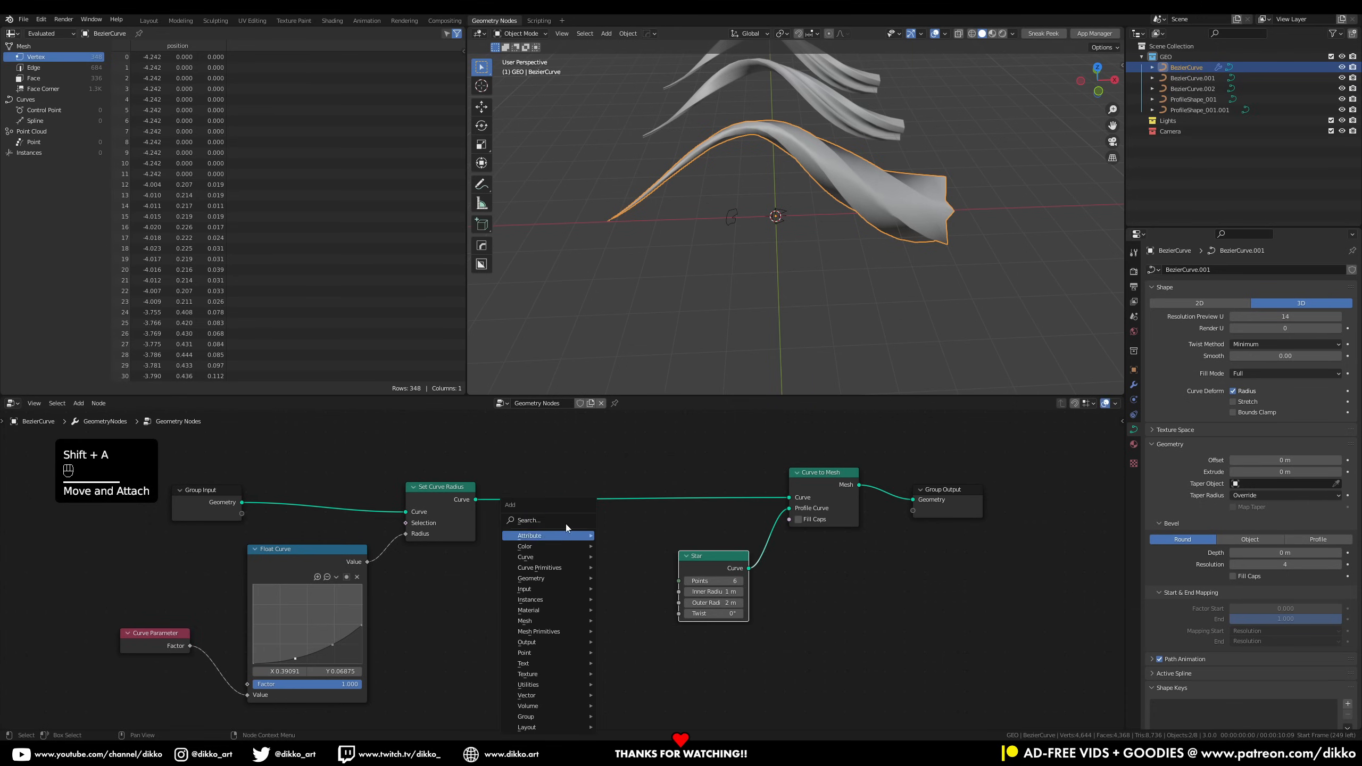
type("objec")
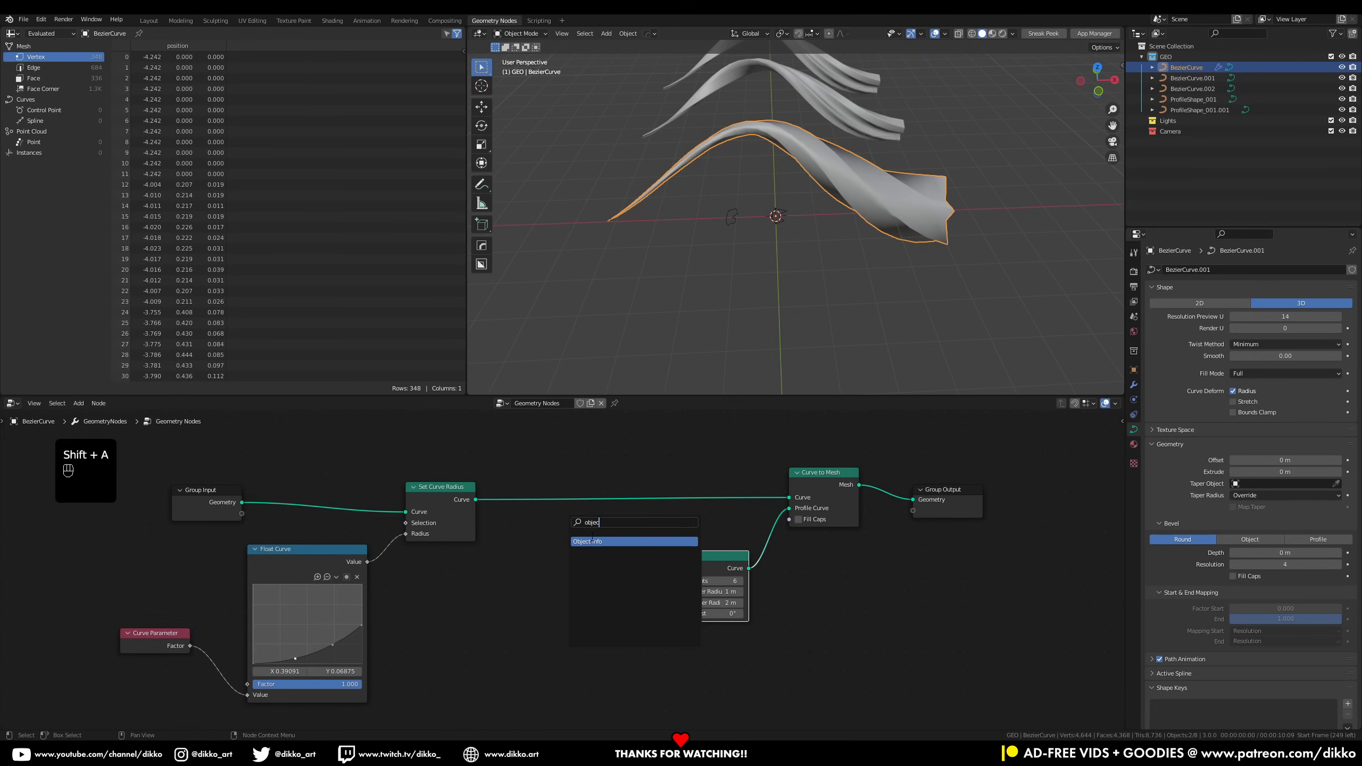
key("Return")
left_click(598, 644)
left_click(625, 684)
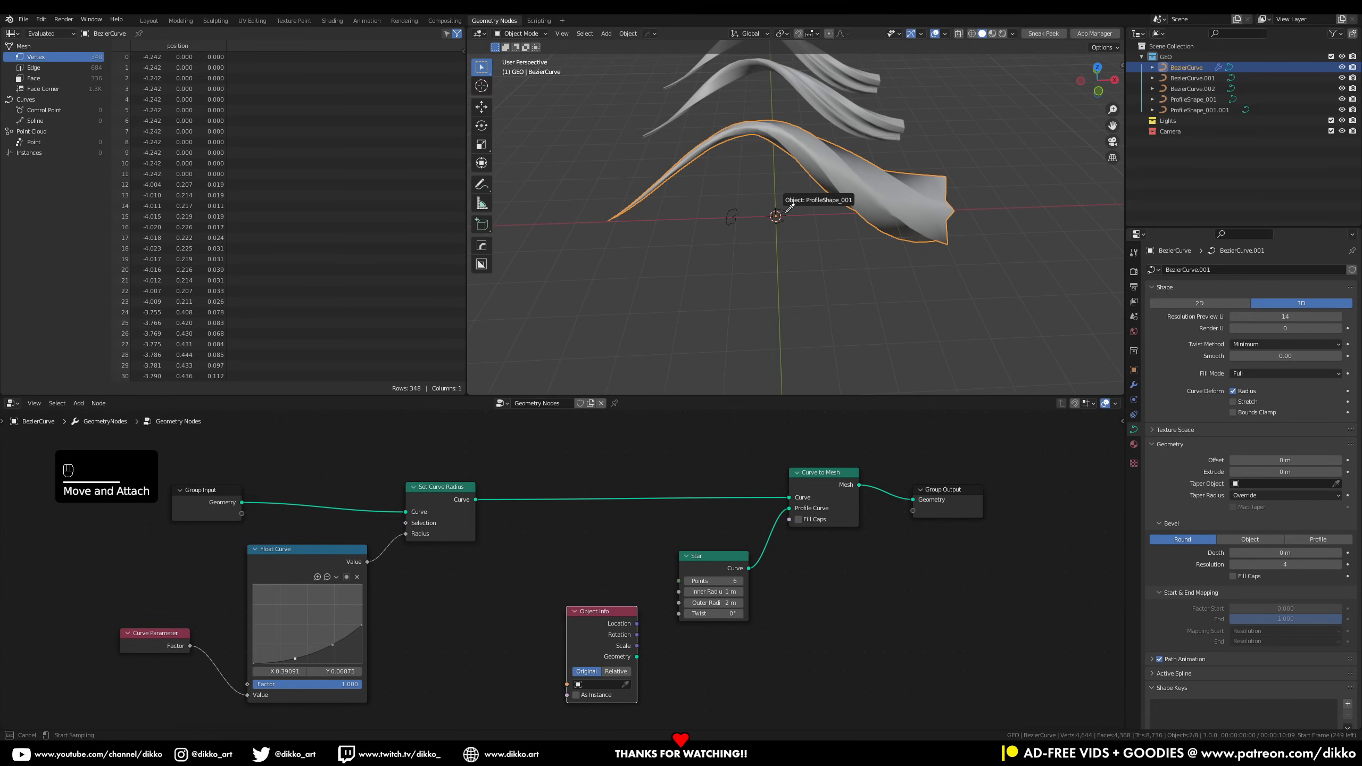
left_click(752, 201)
Replace the Star node as the Profile Curve input of Curve to Mesh with the Object Info geometry and delete the Star
left_click_drag(719, 572, 716, 565)
left_click_drag(636, 656, 789, 508)
left_click_drag(709, 567, 838, 601)
key("Delete")
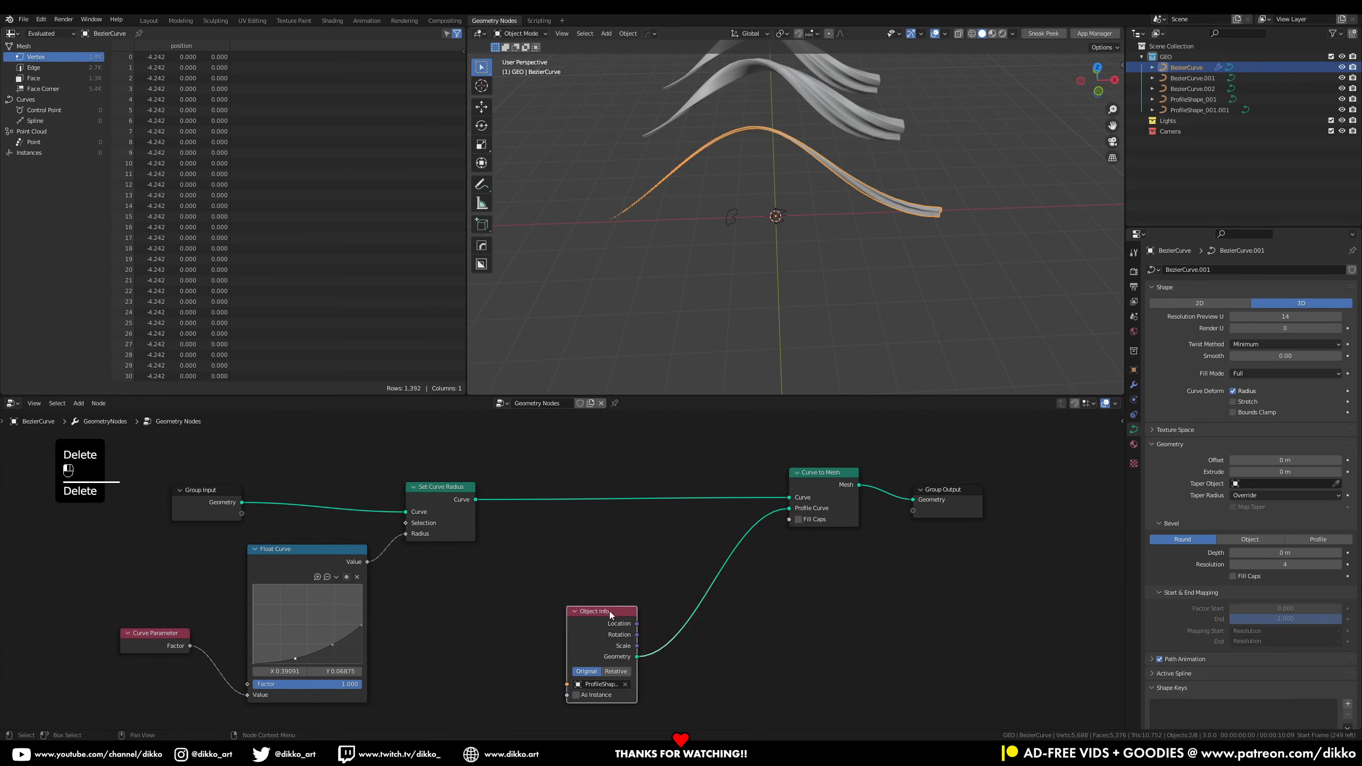
left_click_drag(611, 615, 723, 556)
Reshape the Float Curve into an S shape with a raised upper point and a lower point at X 0.32273, Y 0.20000
middle_click_drag(783, 231, 840, 233)
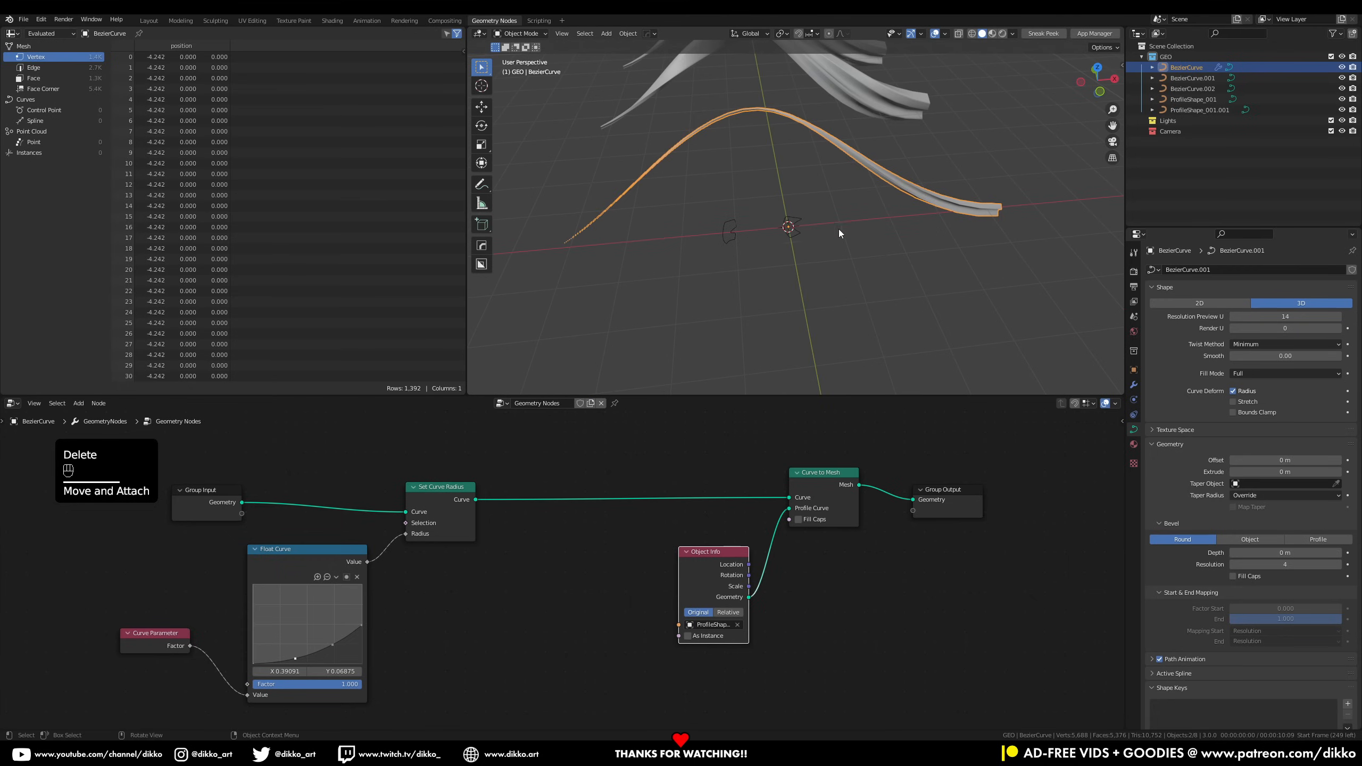
left_click_drag(363, 631, 330, 615)
left_click_drag(295, 663, 292, 650)
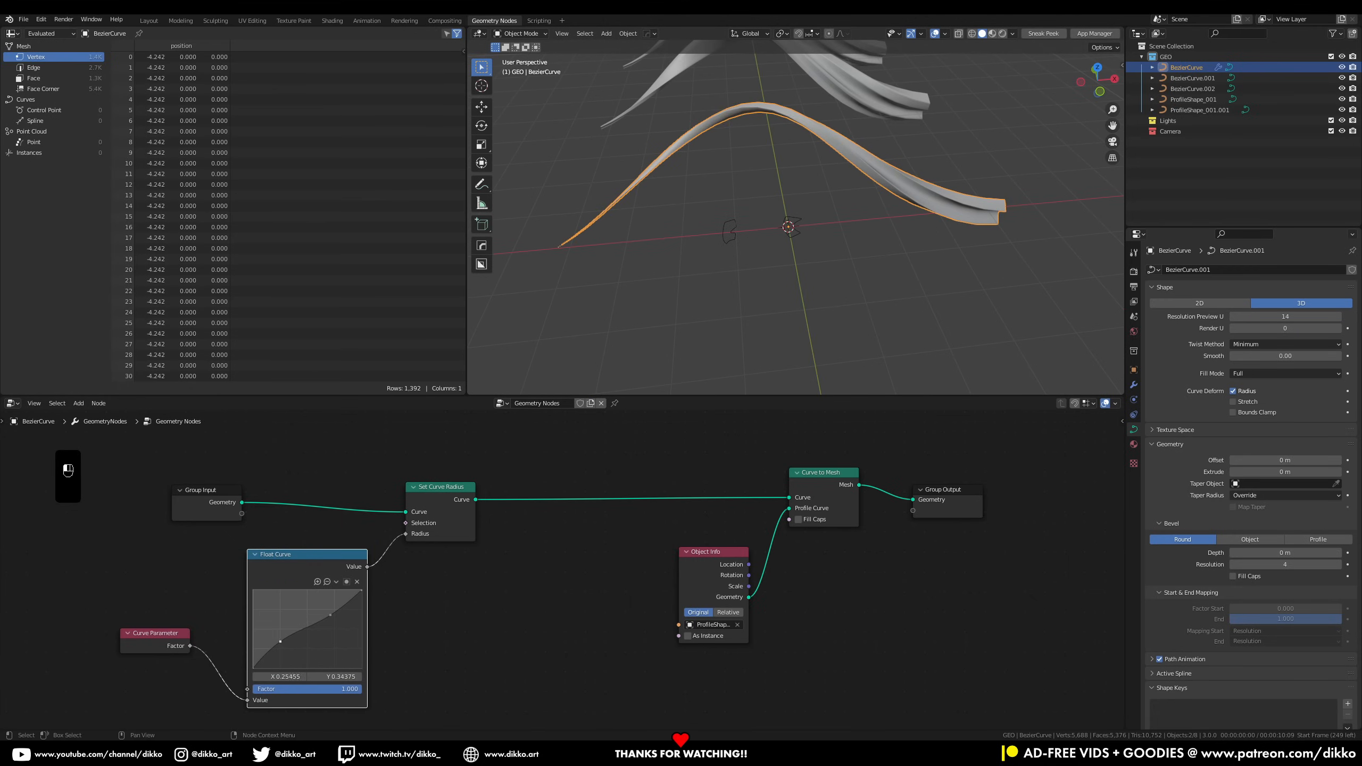
left_click_drag(329, 599, 333, 599)
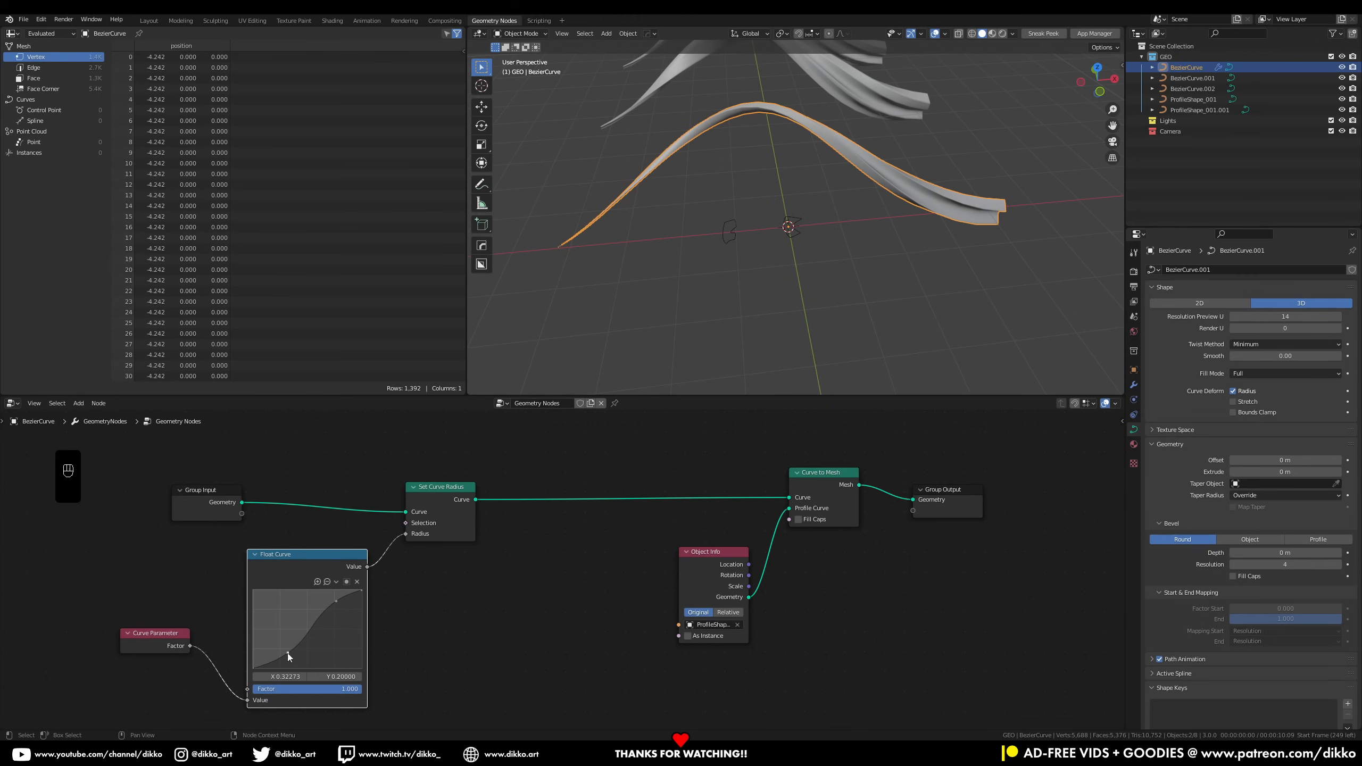
middle_click_drag(751, 215, 837, 203)
Move Set Curve Radius aside and add a Math node set to Multiply beside the Float Curve node
left_click_drag(439, 490, 569, 472)
key("shift+a")
left_click(418, 523)
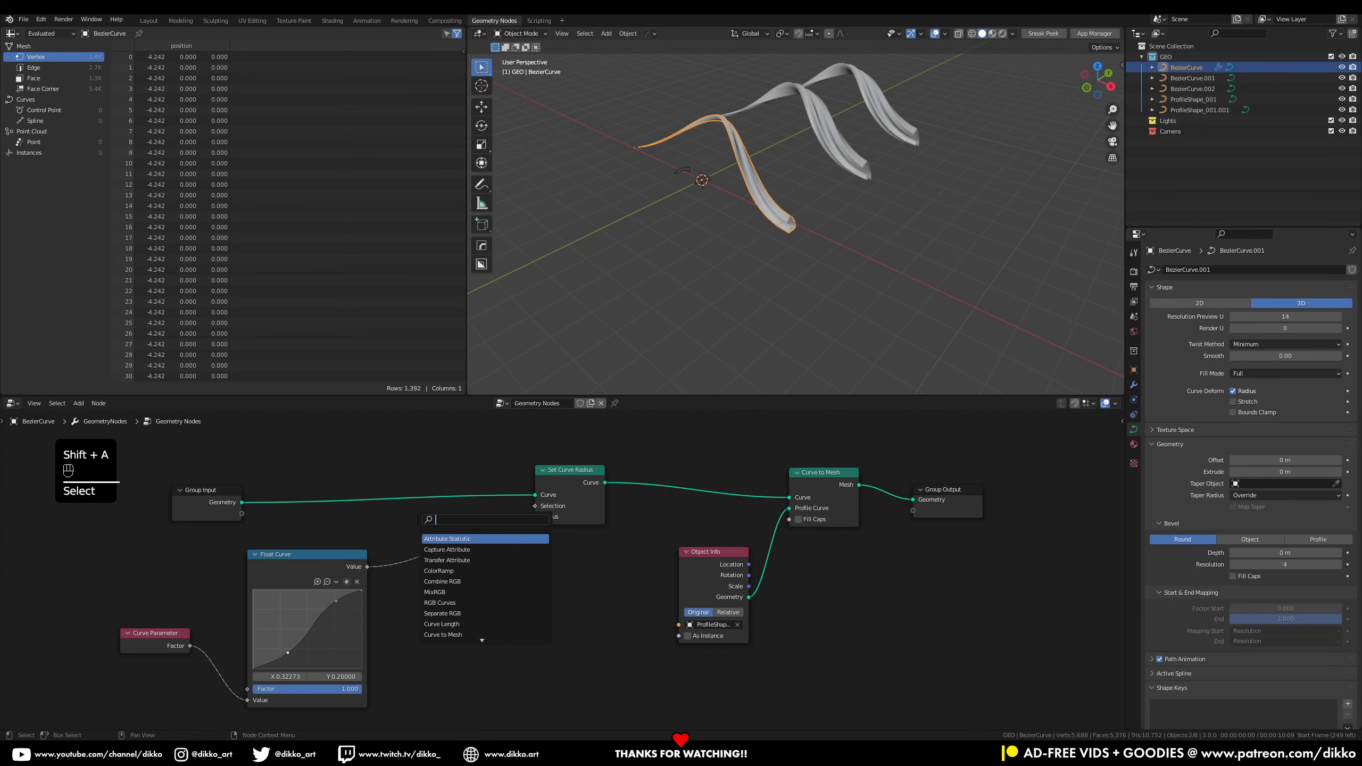
type("mat")
key("Return")
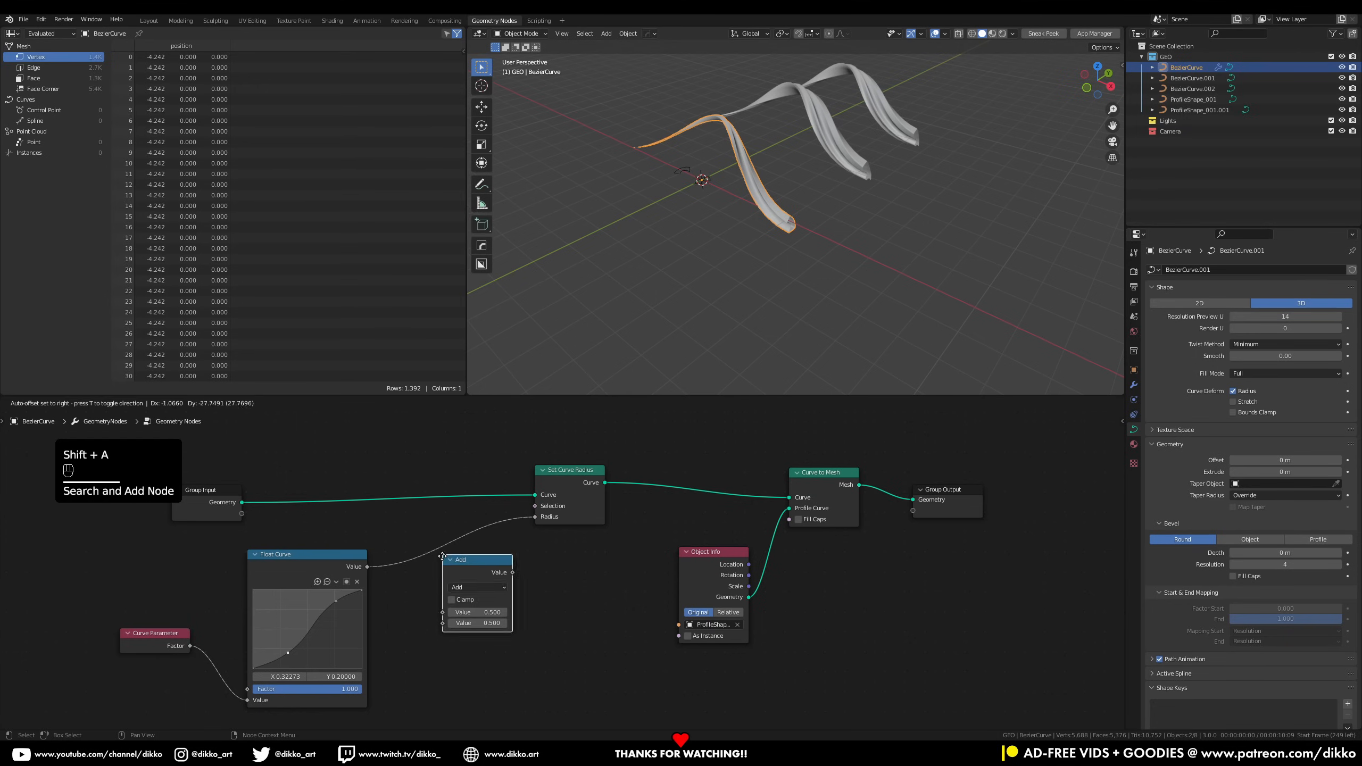
left_click(466, 611)
left_click(471, 607)
left_click(471, 501)
Wire the Multiply node between the Float Curve output and the Set Curve Radius radius, with a multiplier of 2
left_click_drag(367, 567, 437, 632)
left_click_drag(507, 591, 535, 517)
left_click_drag(475, 641, 510, 576)
middle_click_drag(778, 301, 815, 268)
left_click_drag(472, 642, 459, 599)
type("2")
key("Return")
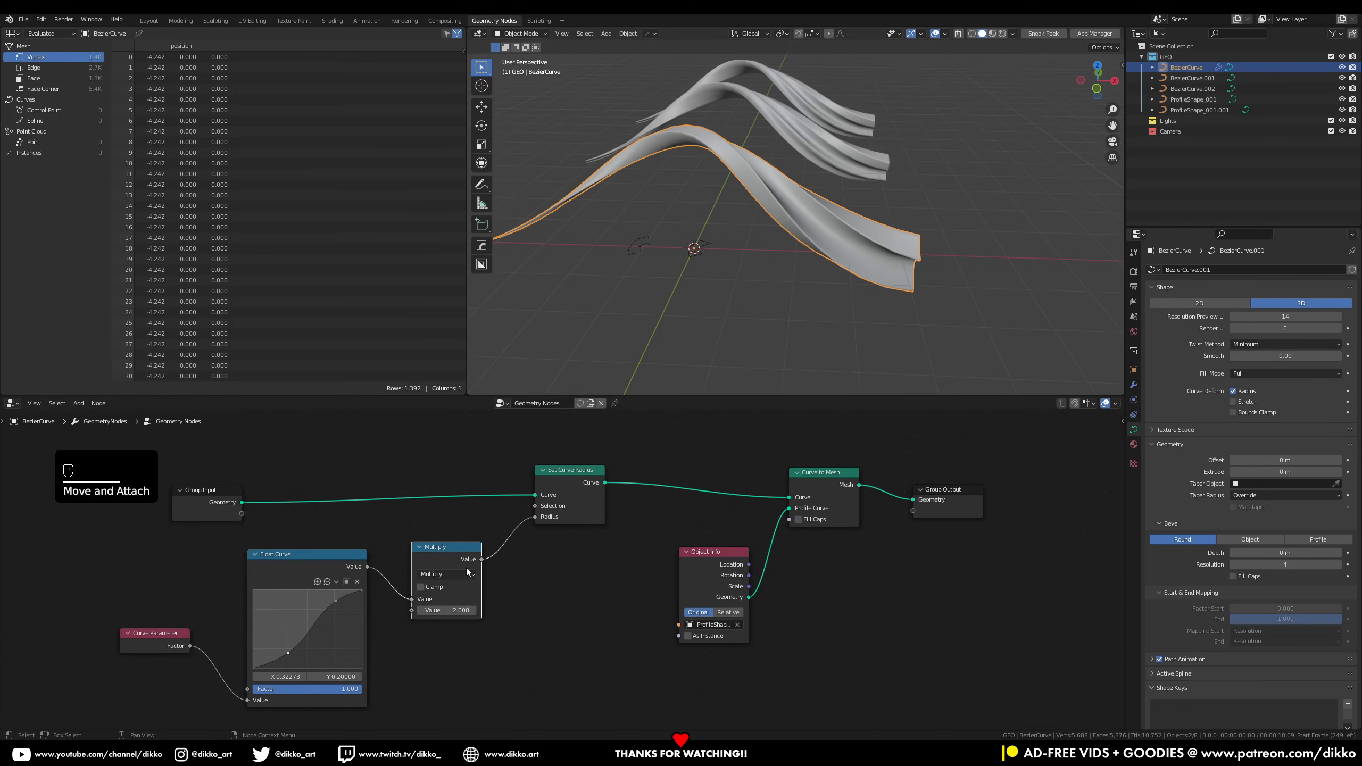
Try tilting the strand's control points in Edit Mode, then undo the tilts
middle_click_drag(656, 334, 641, 311)
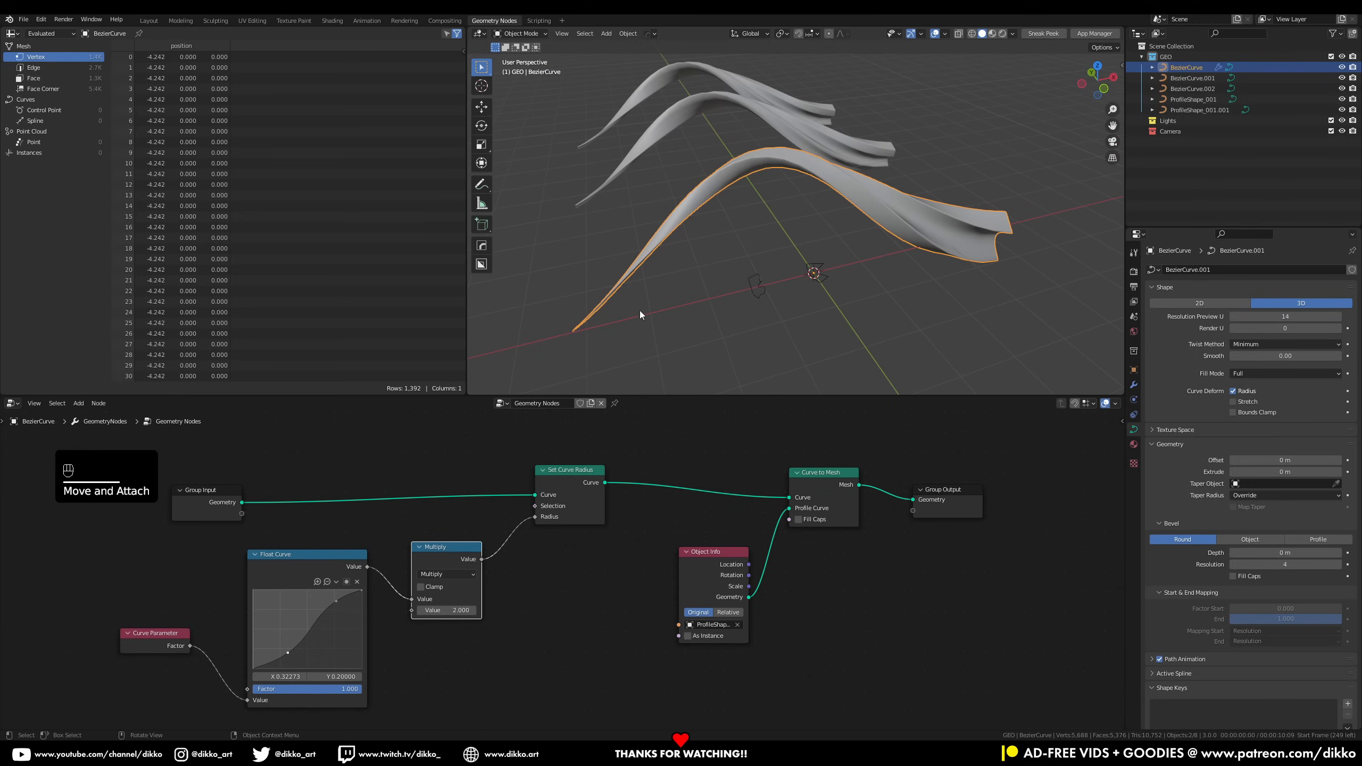
key("Tab")
left_click(572, 332)
key("ctrl+r")
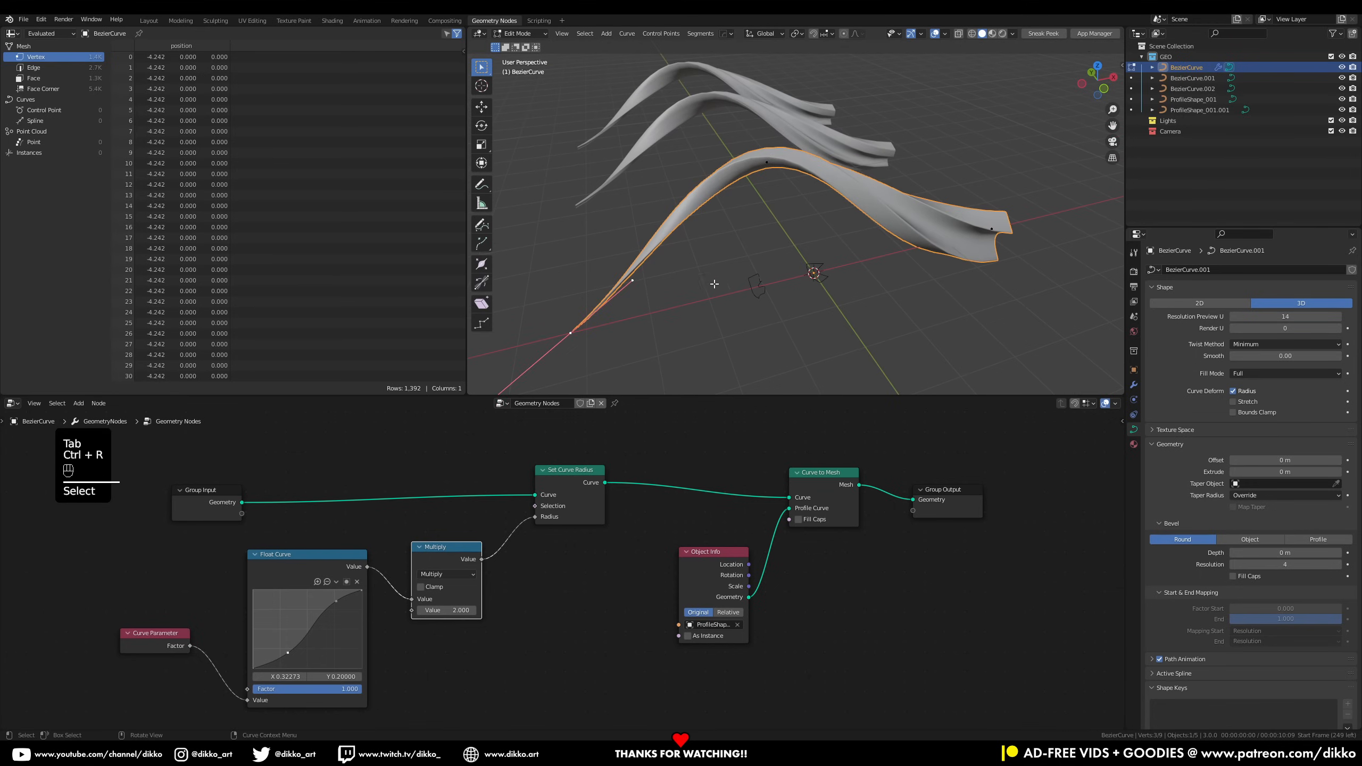
key("ctrl+t")
left_click(764, 202)
key("ctrl+z")
key("ctrl+z")
key("ctrl+t")
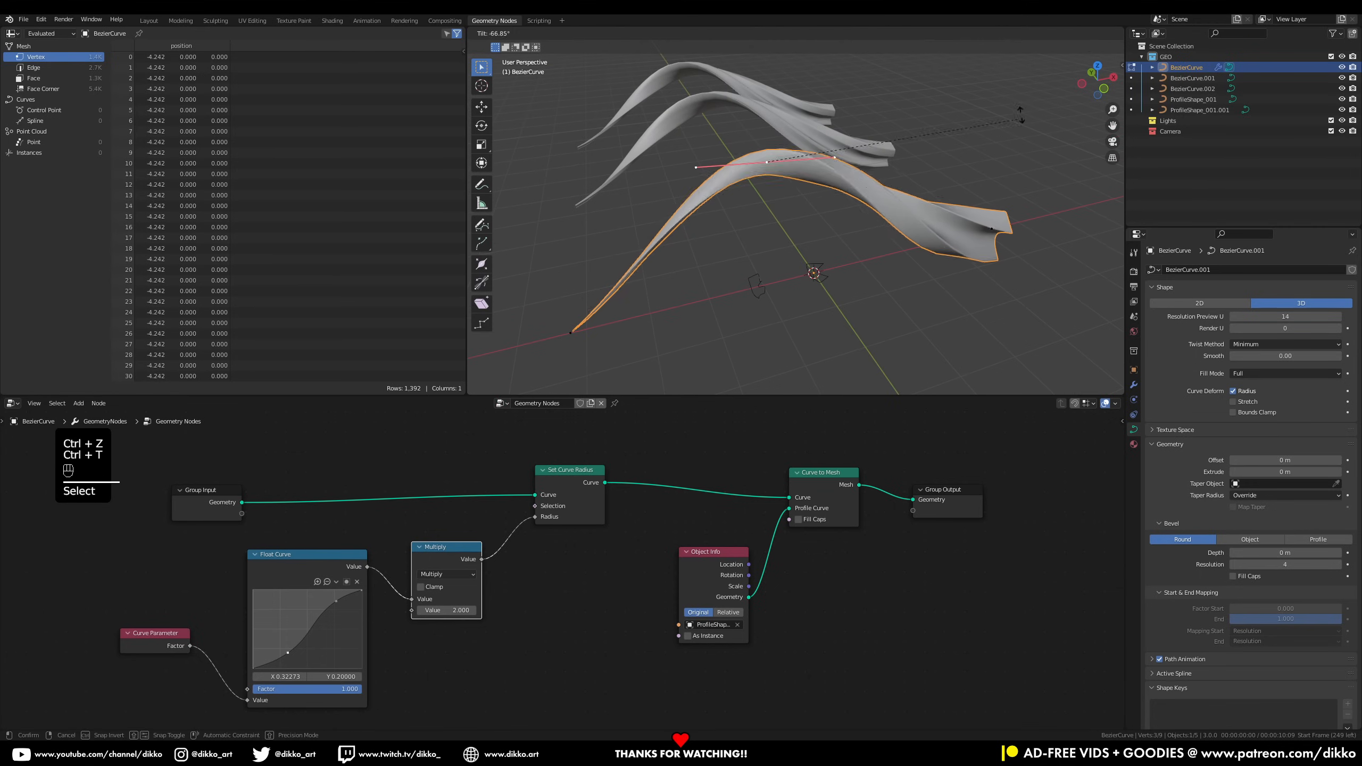
left_click(823, 279)
key("ctrl+z")
Move the Group Output, Curve to Mesh and Object Info nodes away from Set Curve Radius to free space between them
left_click_drag(944, 489, 1067, 458)
left_click_drag(821, 471, 962, 450)
left_click_drag(703, 553, 817, 554)
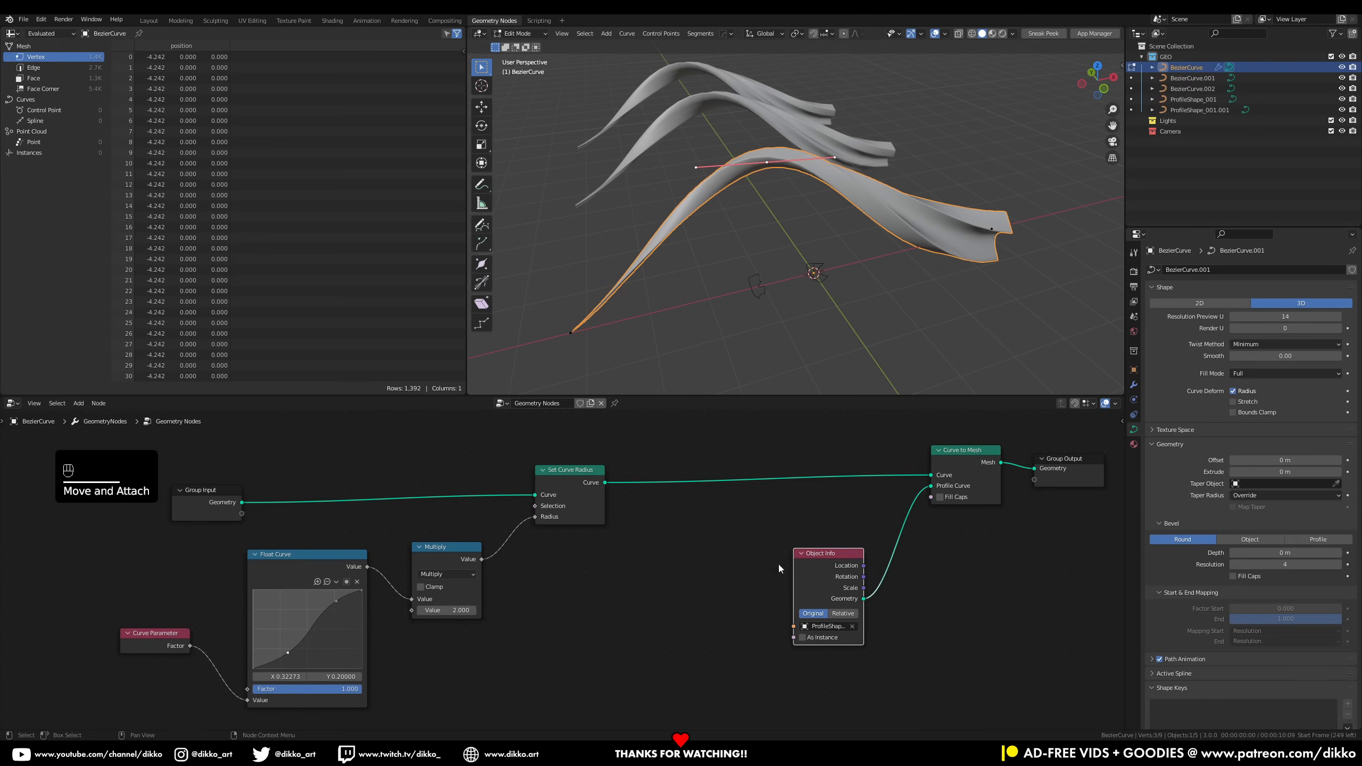
middle_click_drag(701, 558, 688, 582)
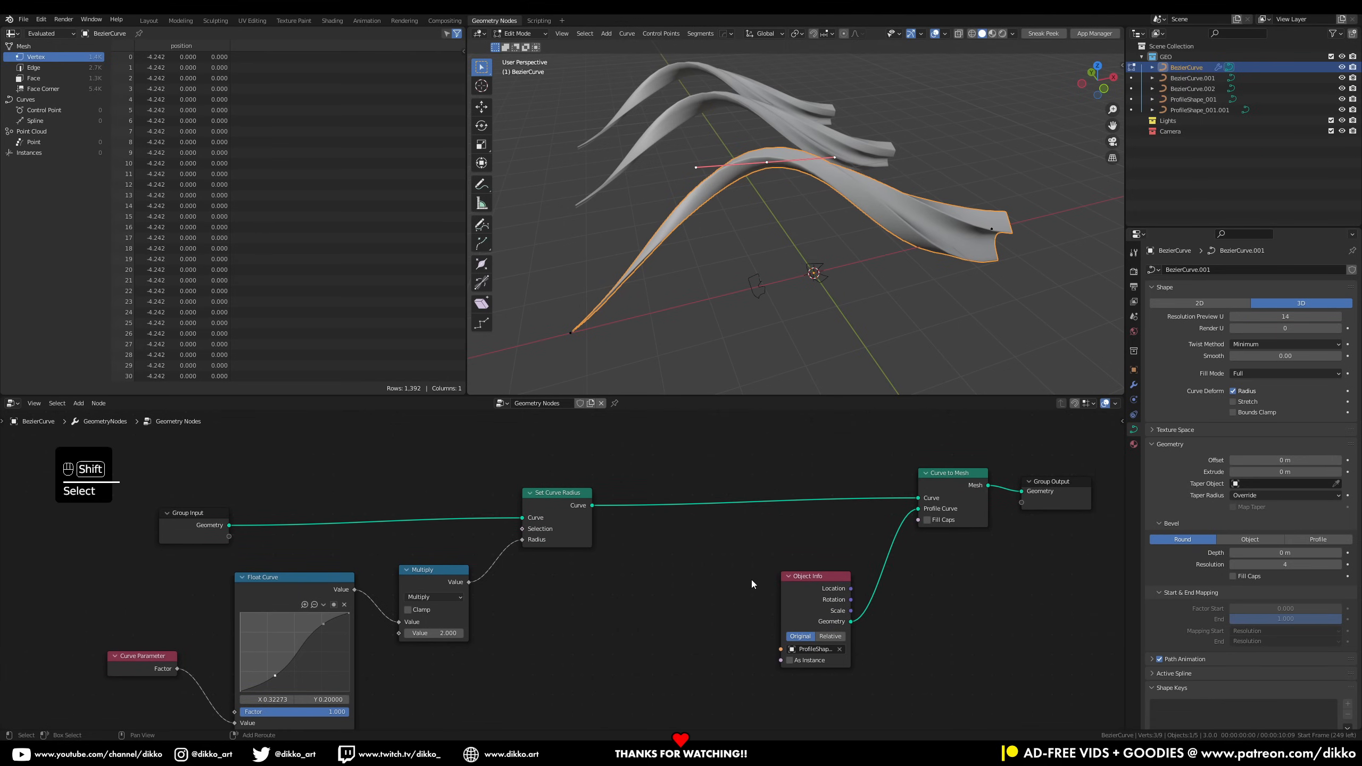
Insert a Set Curve Tilt node between Set Curve Radius and Curve to Mesh, with the tilt set to 0°
key("shift+a")
left_click(725, 520)
type("set cur")
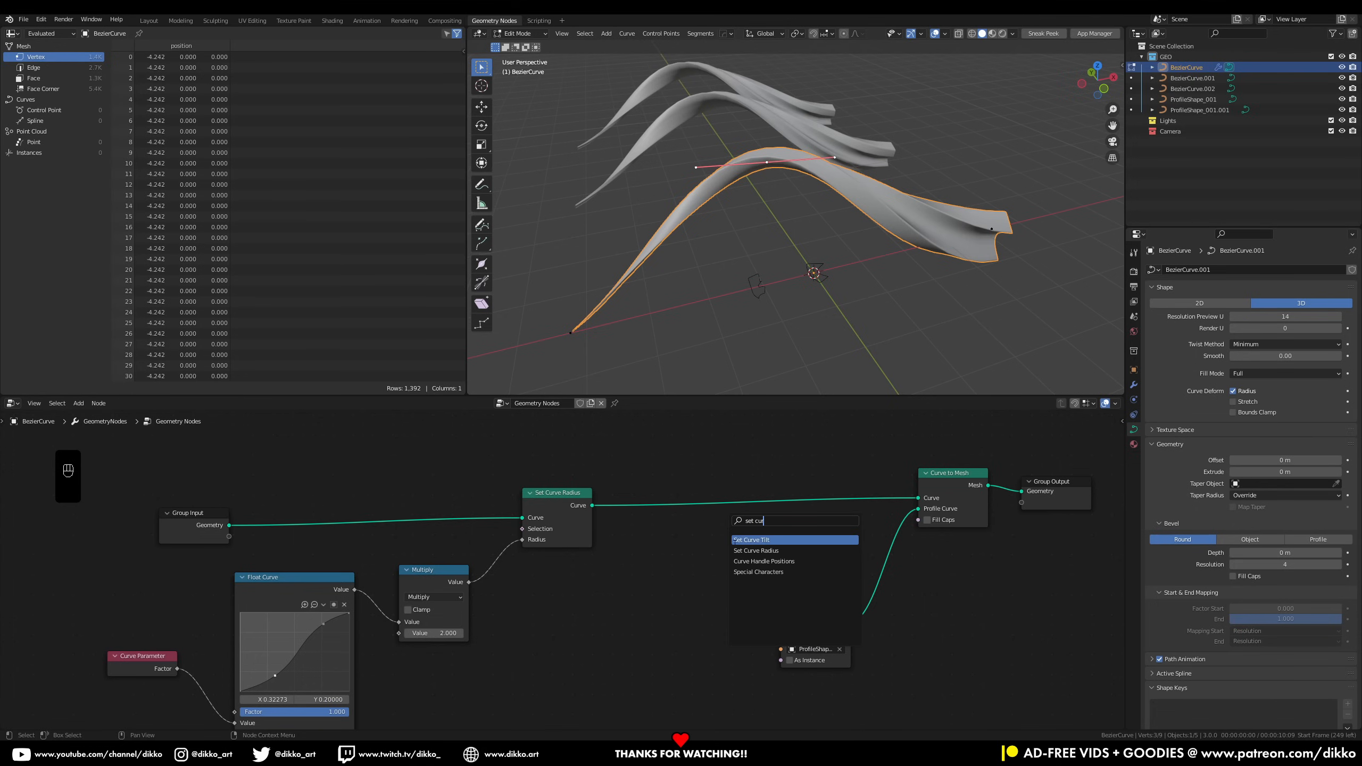
left_click(751, 572)
left_click(716, 535)
left_click_drag(750, 523, 817, 483)
type("0")
key("Return")
Add an Index node and place a duplicate of the Multiply node between it and Set Curve Tilt
key("shift+a")
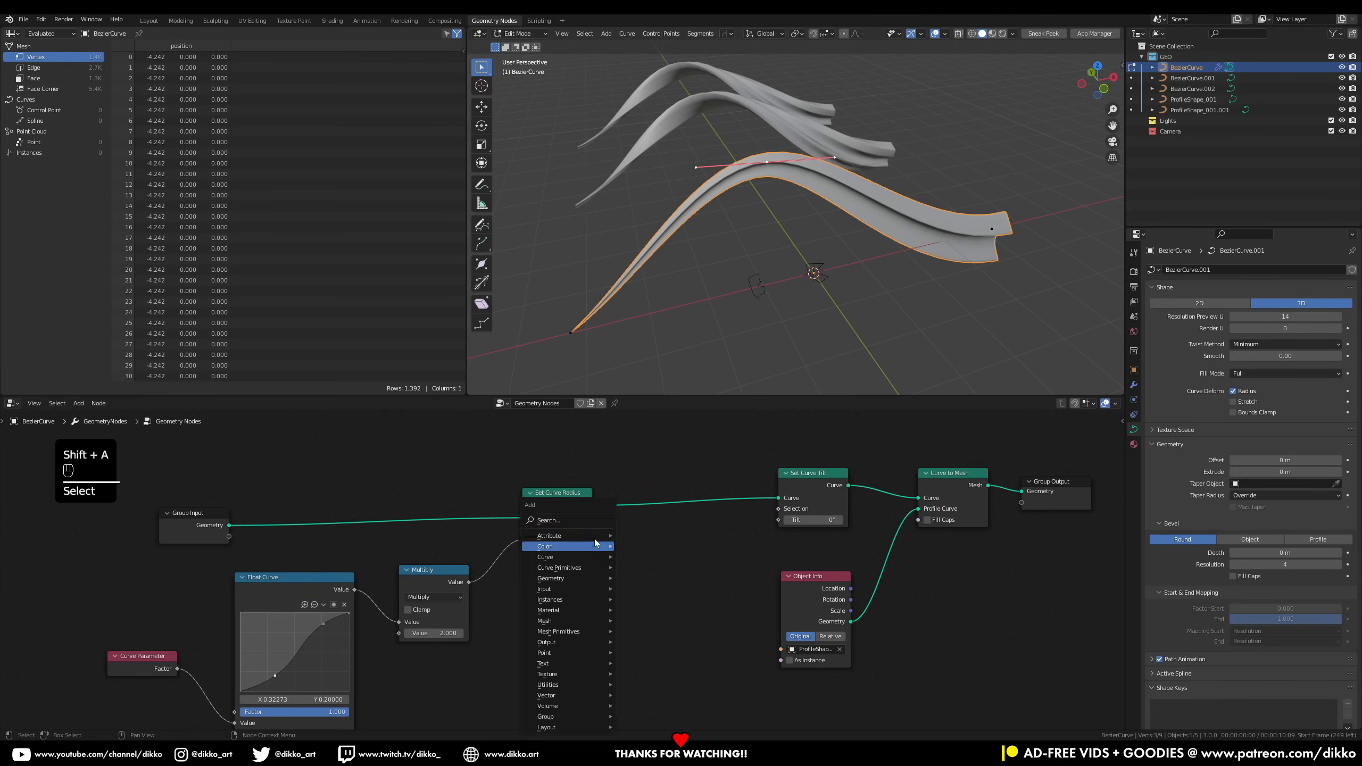
type("index")
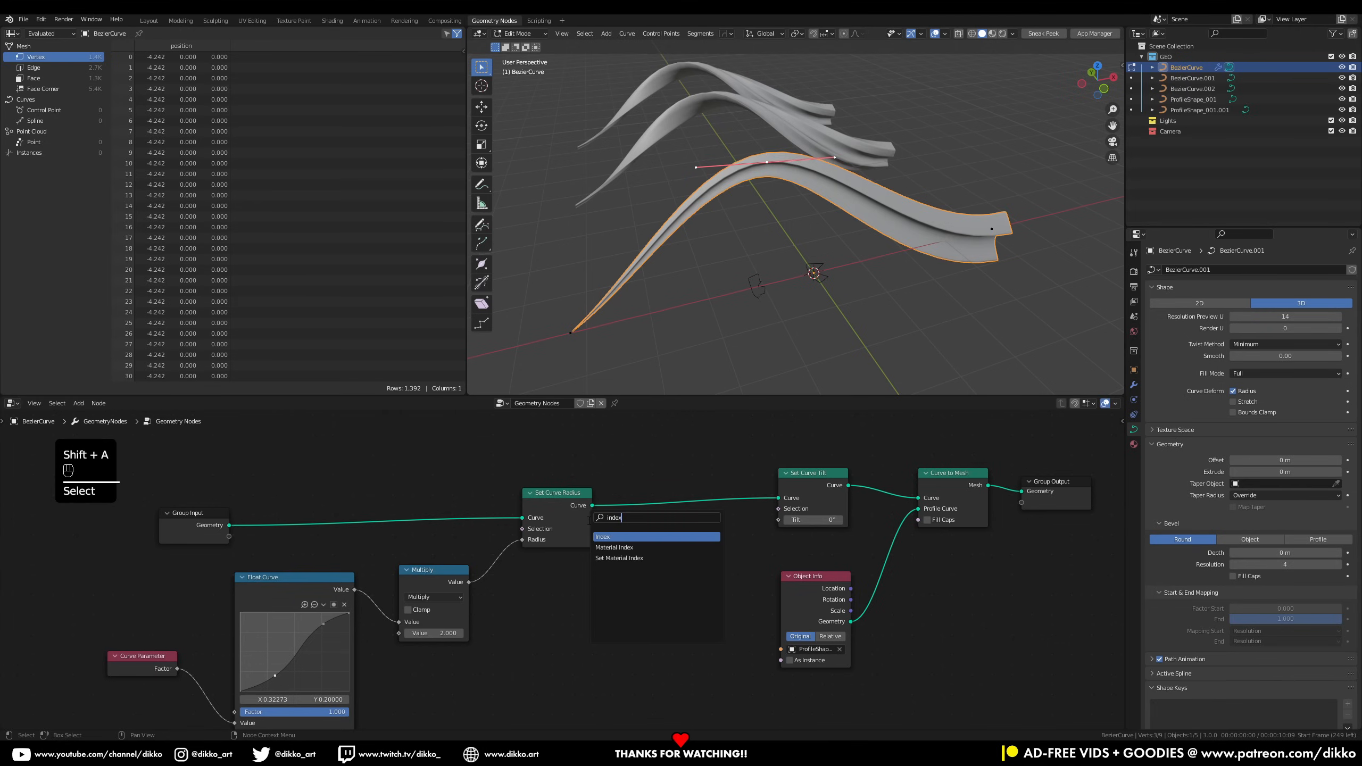
left_click(617, 533)
left_click(637, 573)
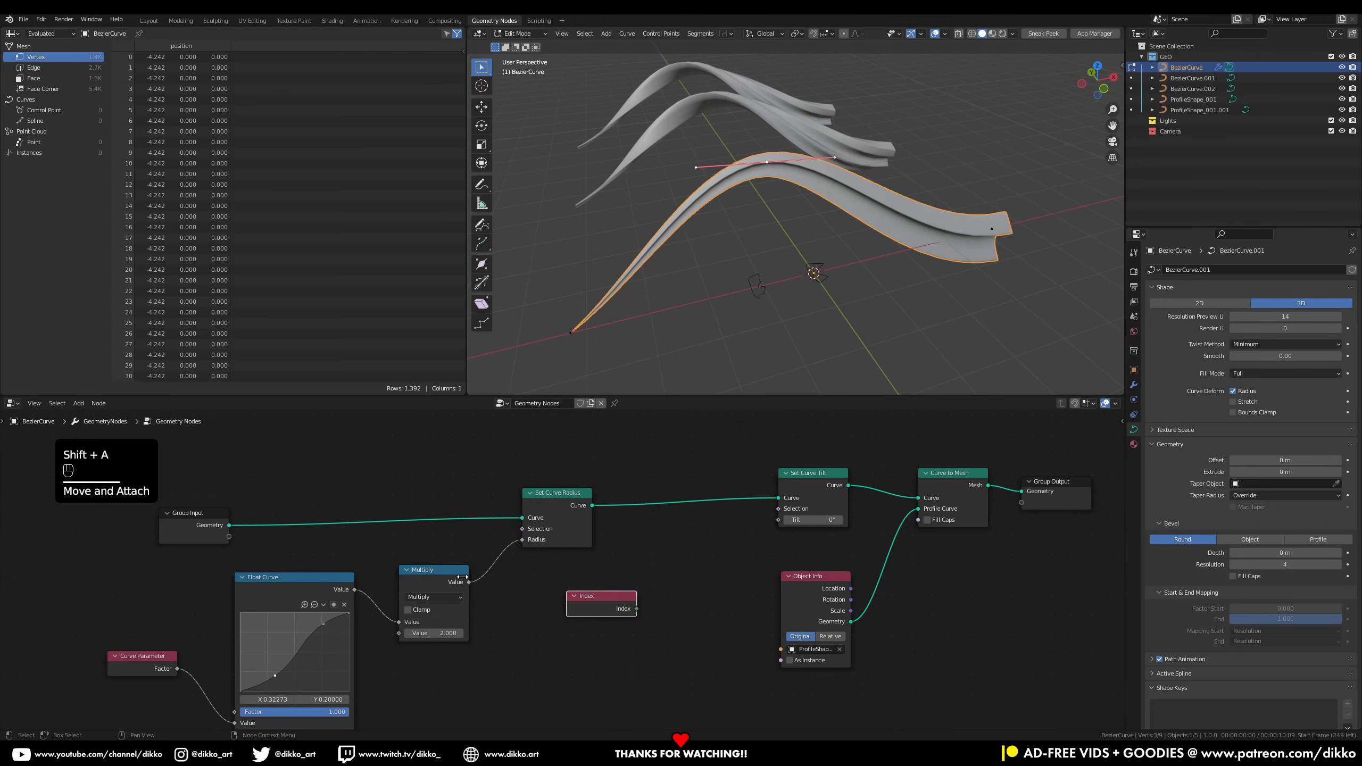
left_click(438, 574, "shift")
key("shift+d")
left_click(692, 541)
Link Index through the duplicated Multiply node to the Tilt input and set the multiplier to 0.870
left_click_drag(613, 598, 653, 590)
left_click_drag(722, 549, 778, 520)
mouse_move(691, 599)
left_mouse_down("shift")
mouse_move(740, 599)
mouse_move(682, 599)
left_mouse_up("shift")
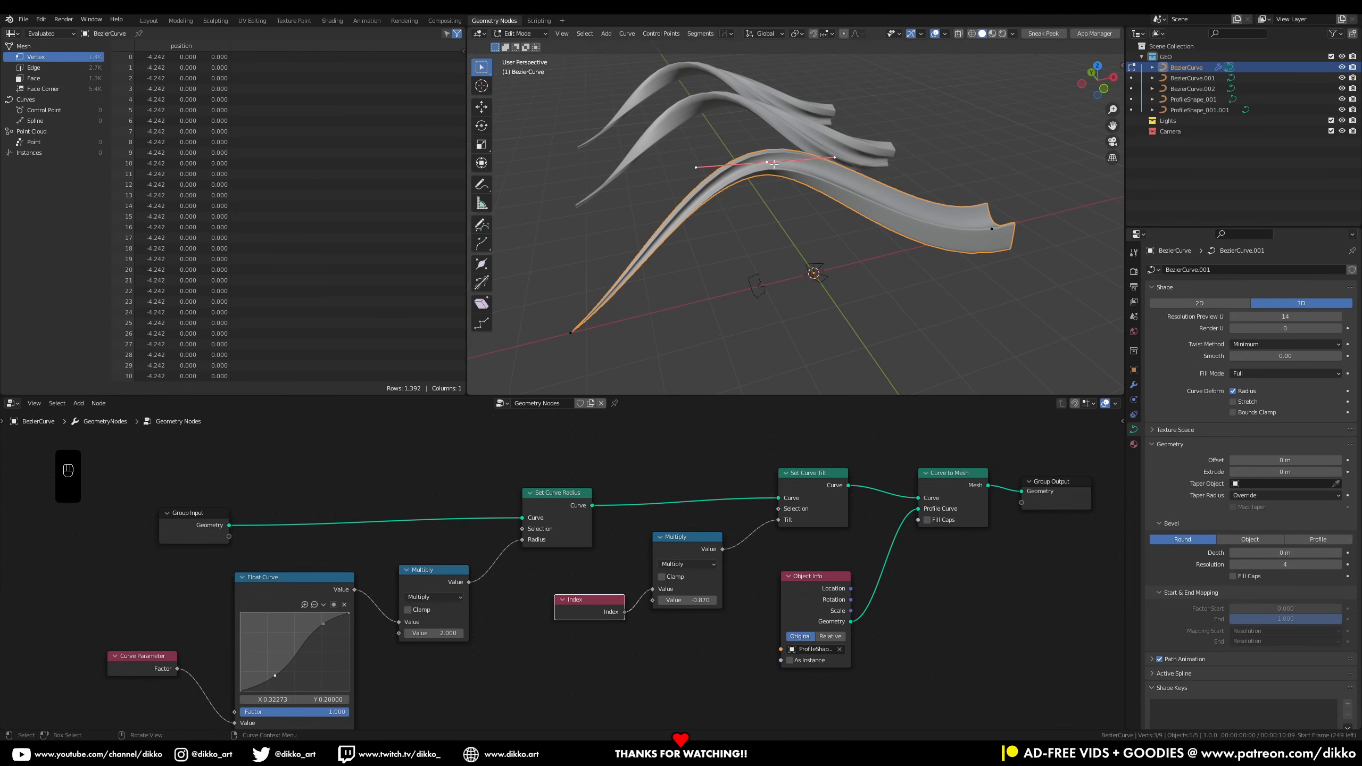
Try tilting the selected middle control point of the strand, then undo it
key("ctrl+t")
left_click(936, 169)
key("ctrl+z")
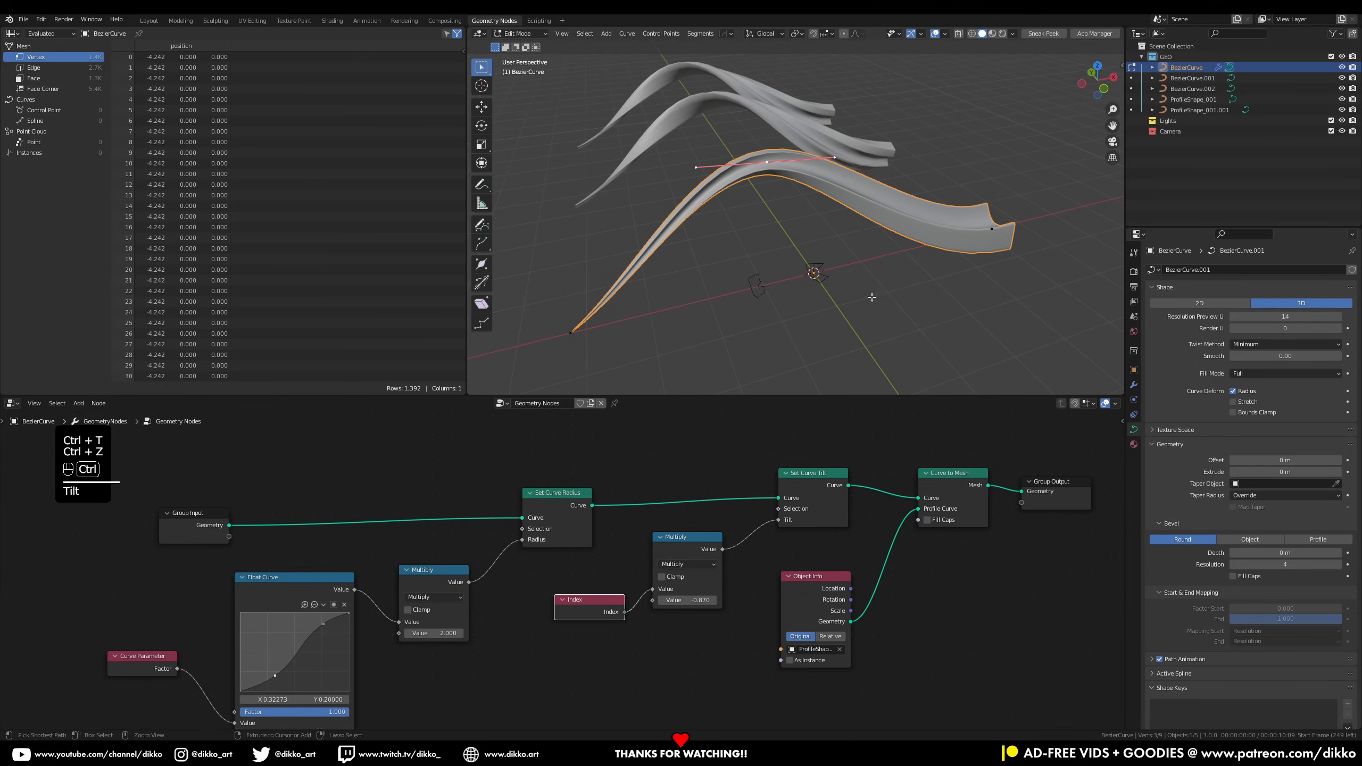
Set the tilt Multiply node's value to 0 and move it and the Index node lower in the node graph
type("0")
key("Return")
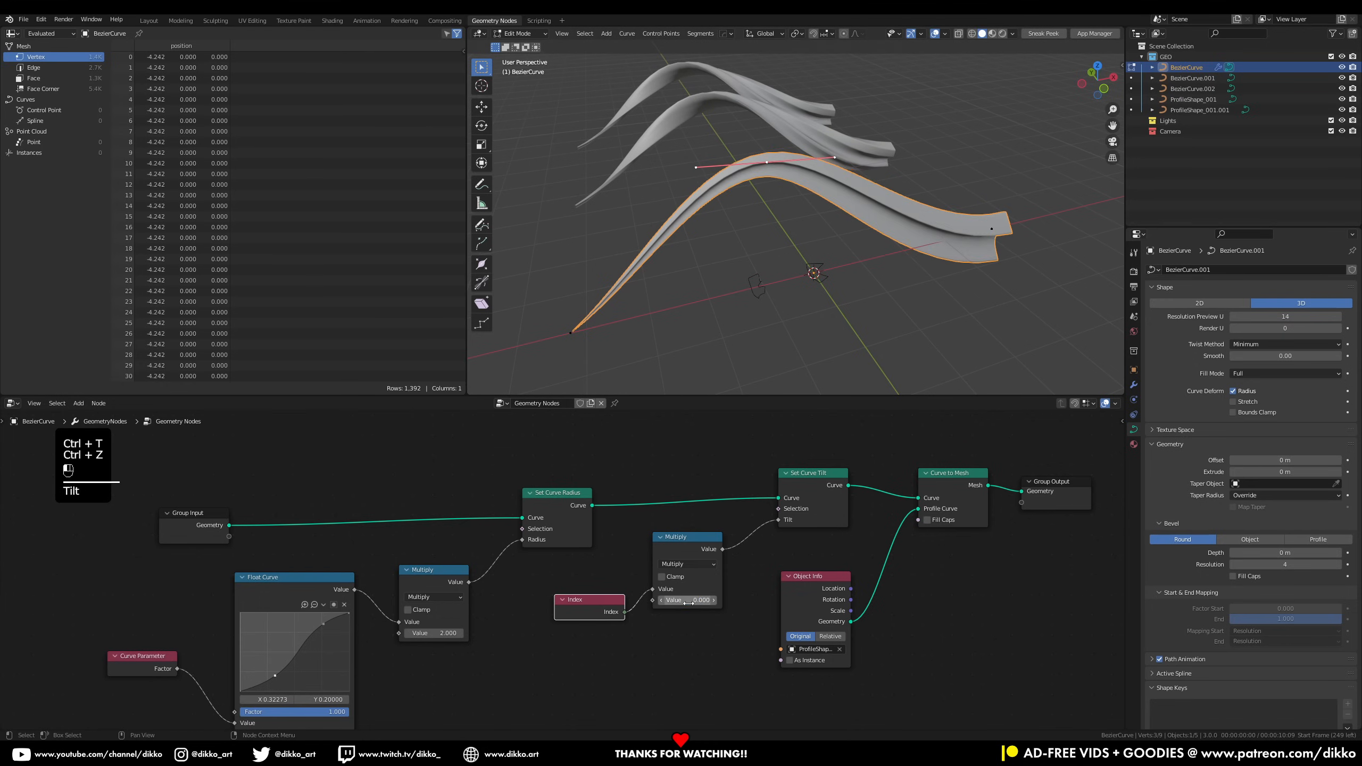
left_click_drag(683, 539, 688, 553)
left_click_drag(592, 601, 597, 638)
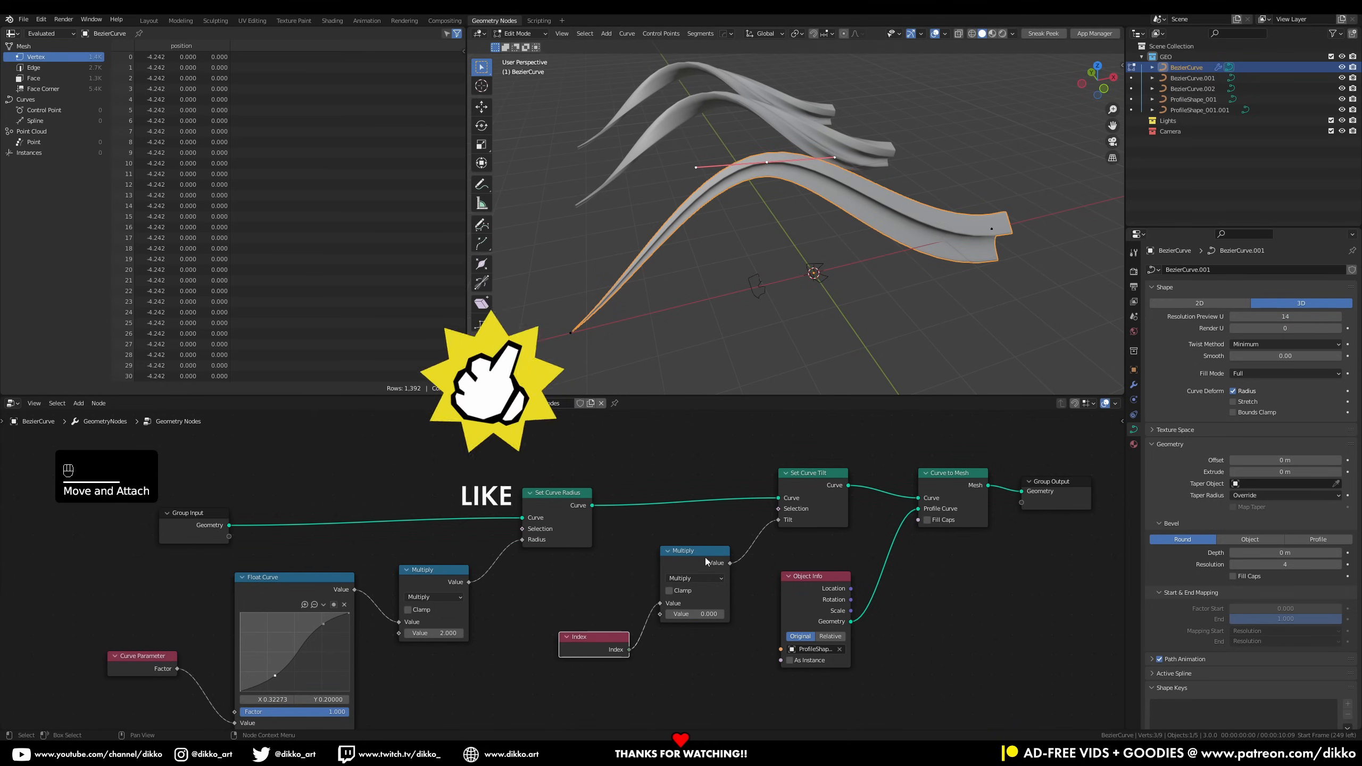
left_click_drag(703, 556, 695, 600)
Rearrange the Object Info, Curve to Mesh and Group Output nodes, leaving a gap before Group Output
left_click_drag(836, 572, 869, 583)
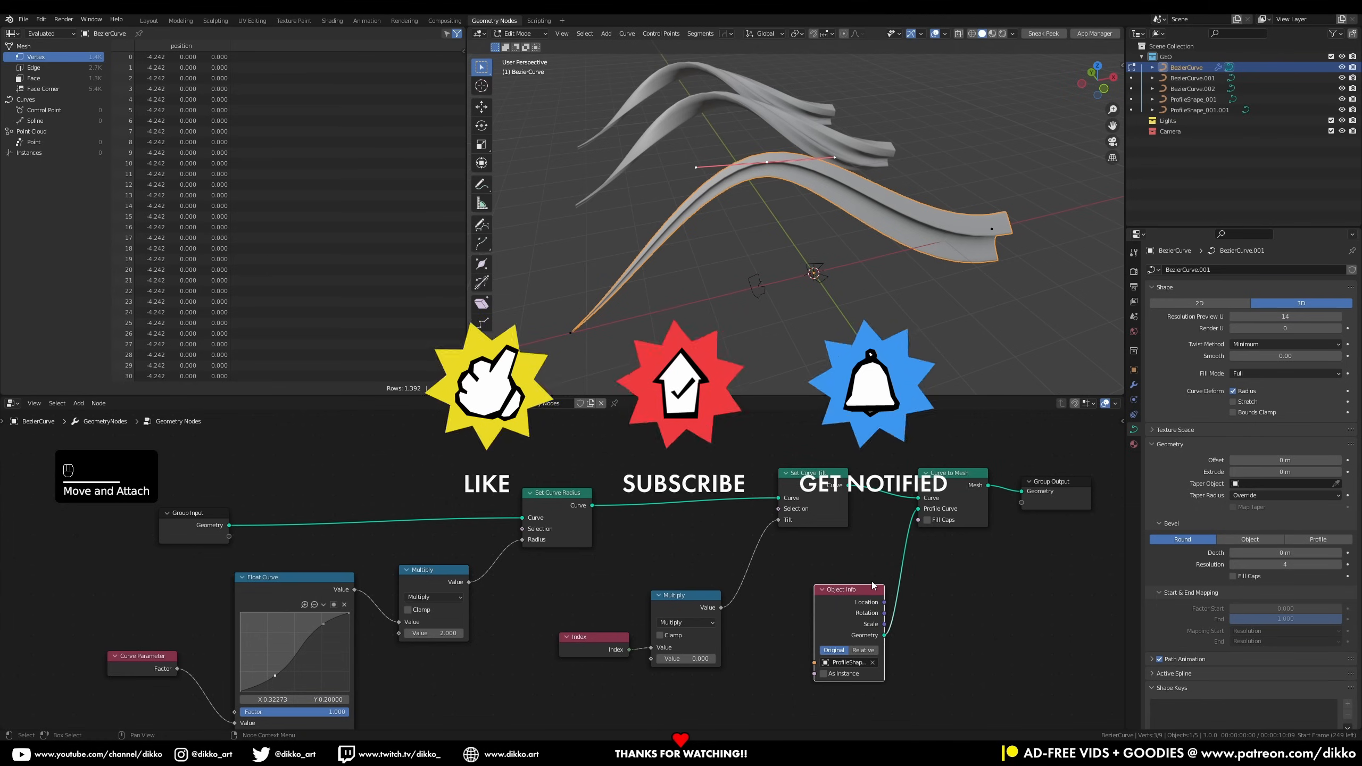
middle_click_drag(1075, 518, 917, 517)
left_click_drag(906, 497, 1046, 494)
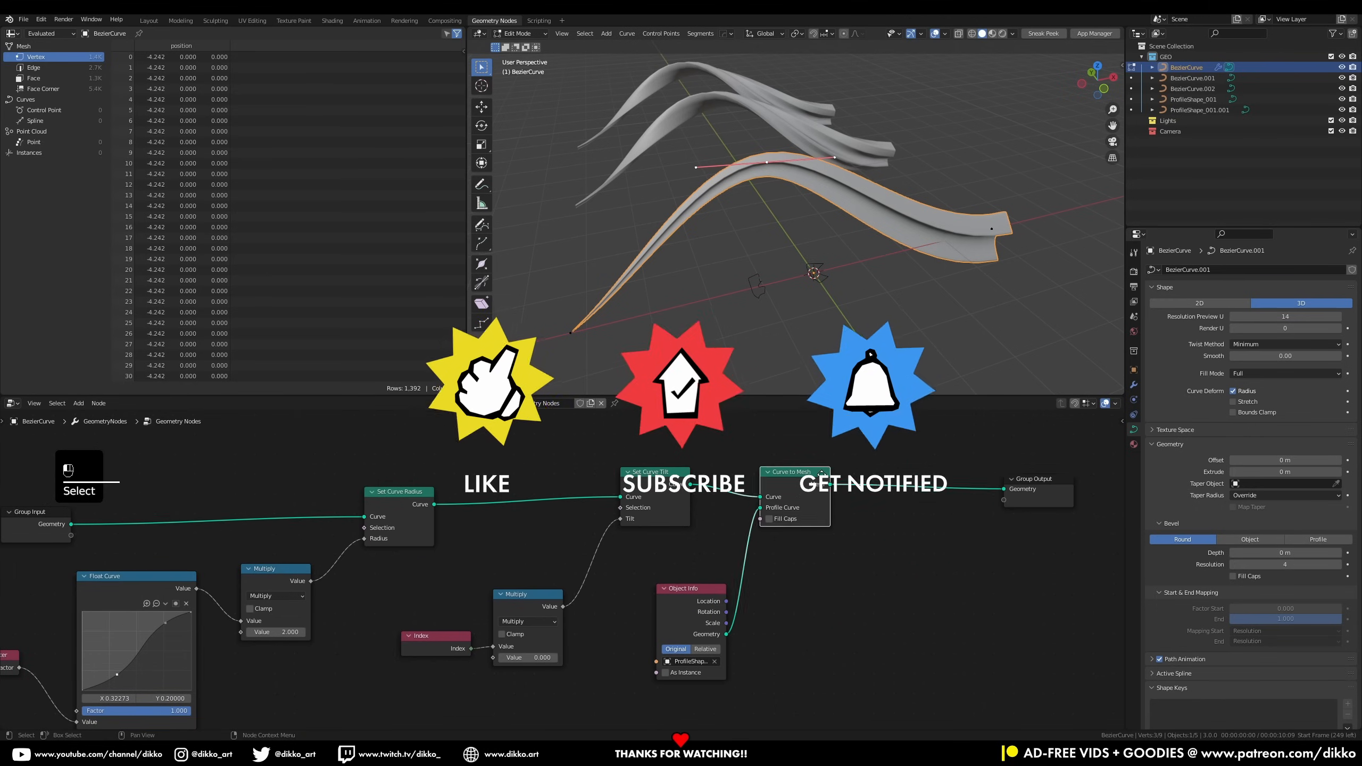
left_click_drag(798, 507, 866, 537)
left_click_drag(698, 587, 729, 577)
left_click_drag(858, 540, 868, 519)
left_click_drag(1034, 478, 1089, 475)
left_click_drag(869, 515, 858, 507)
middle_click_drag(909, 345, 868, 357)
middle_click_drag(1103, 482, 1047, 480)
left_click(1047, 480)
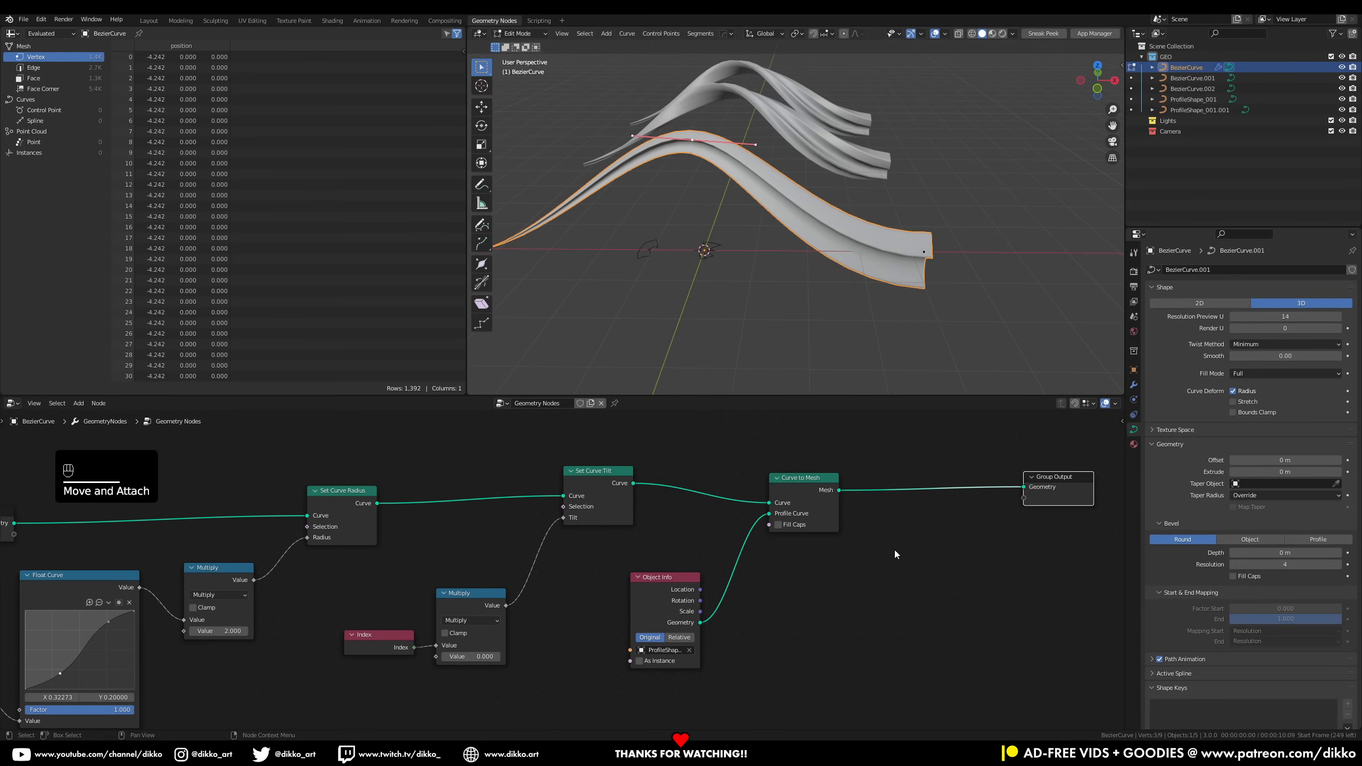
Insert a Set Material node between Curve to Mesh and Group Output and choose the material named Material
key("shift+a")
type("set mat")
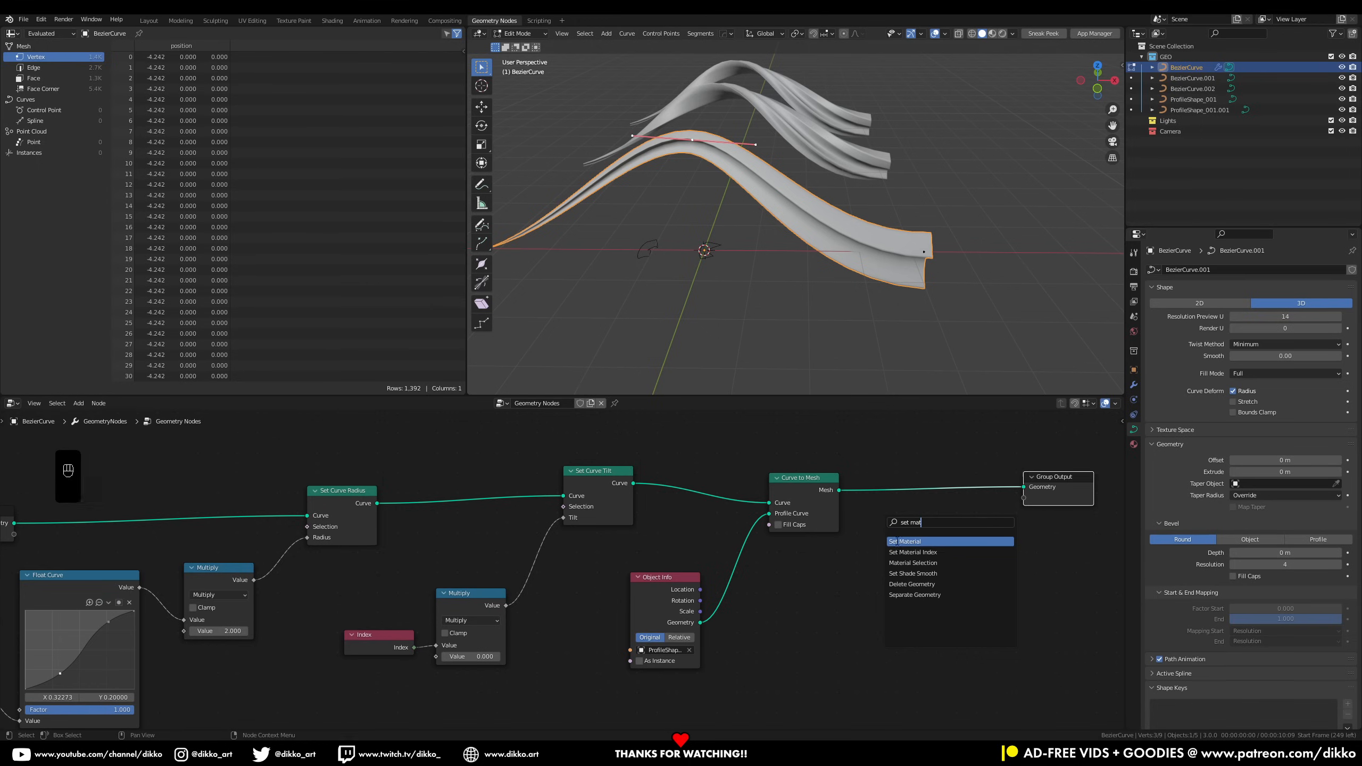
left_click(906, 563)
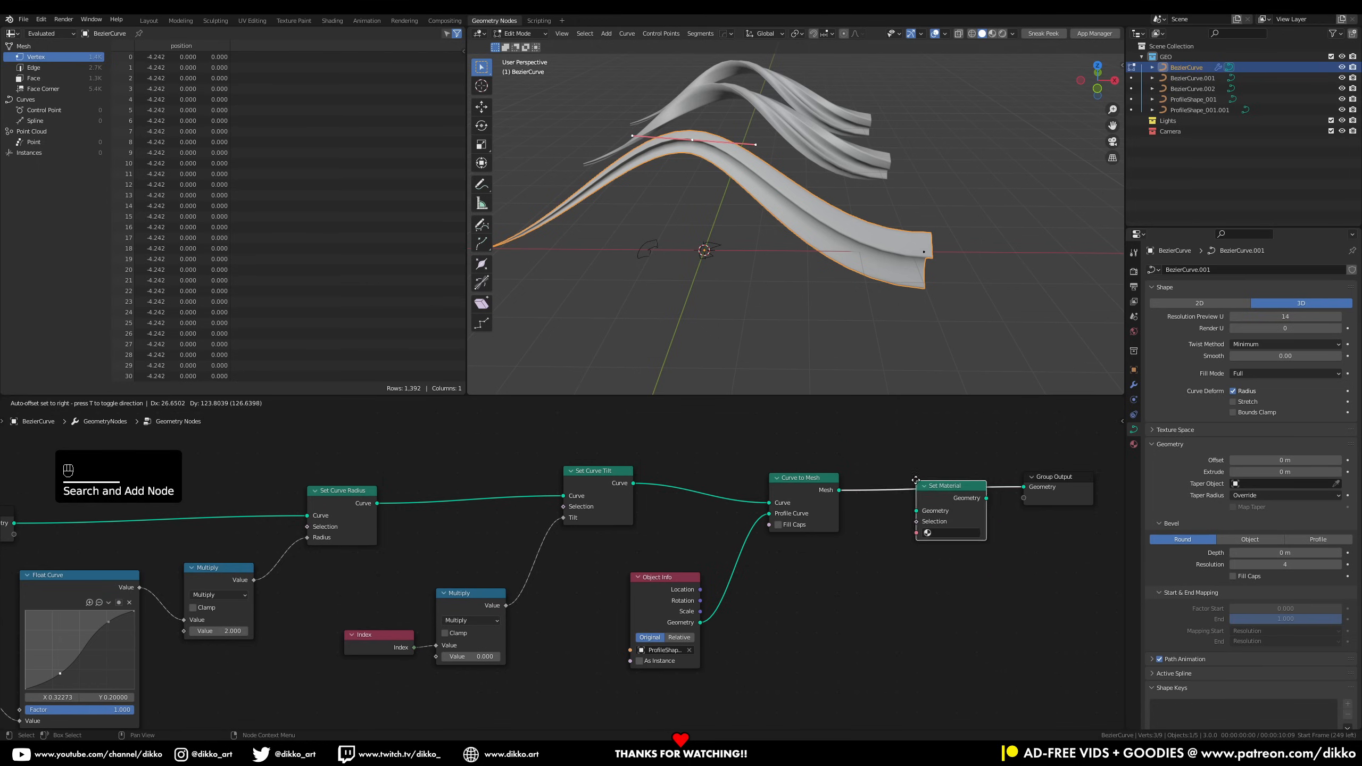
left_click(1133, 444)
left_click(944, 527)
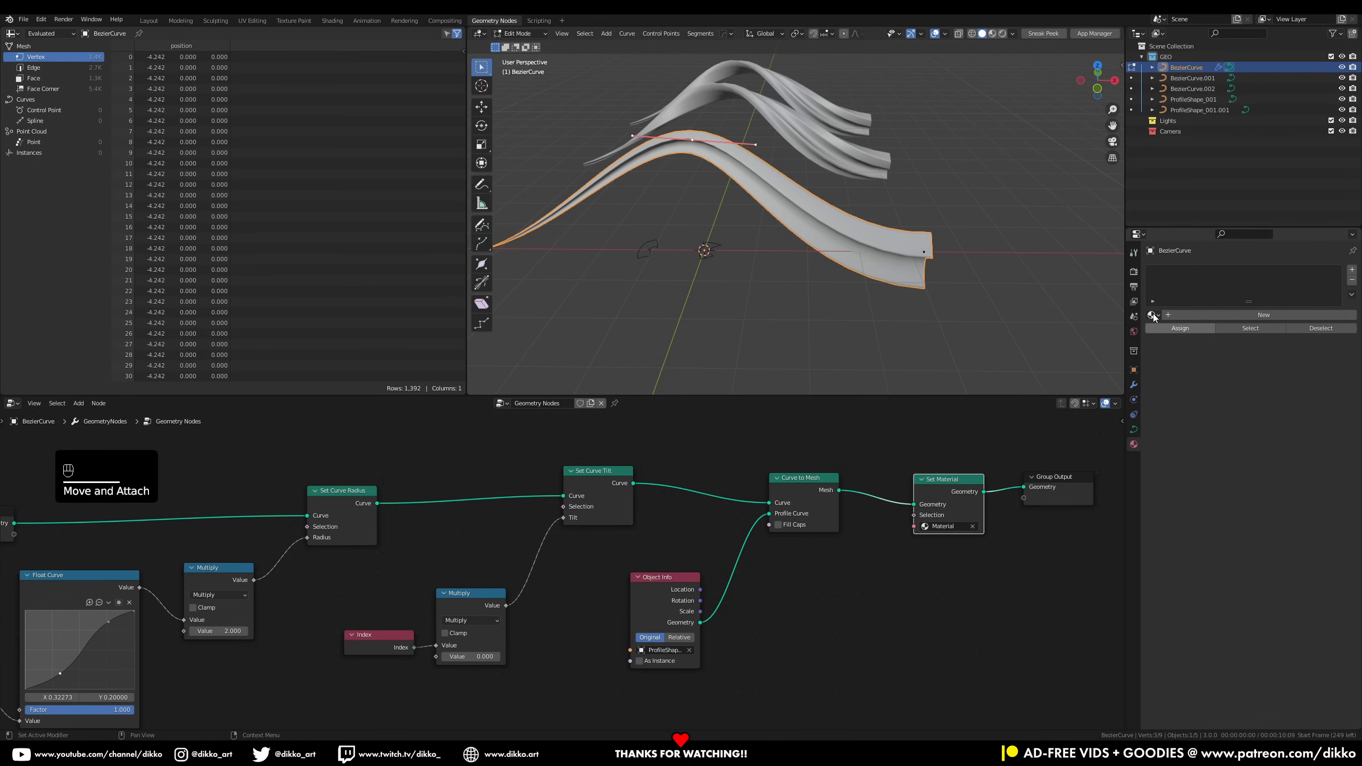
Create a new material on the curve object and set its base color to yellow-orange
left_click(1186, 315)
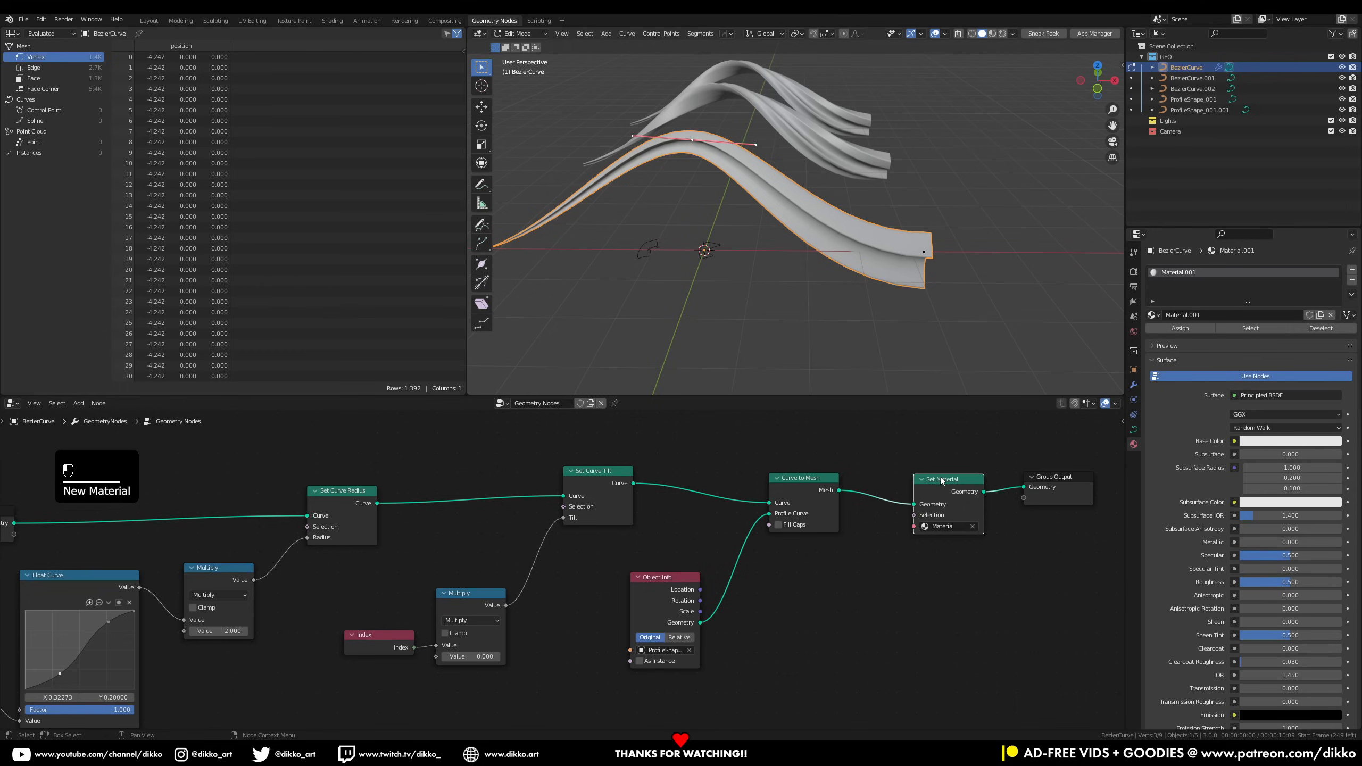
left_click_drag(941, 480, 973, 476)
left_click(1266, 441)
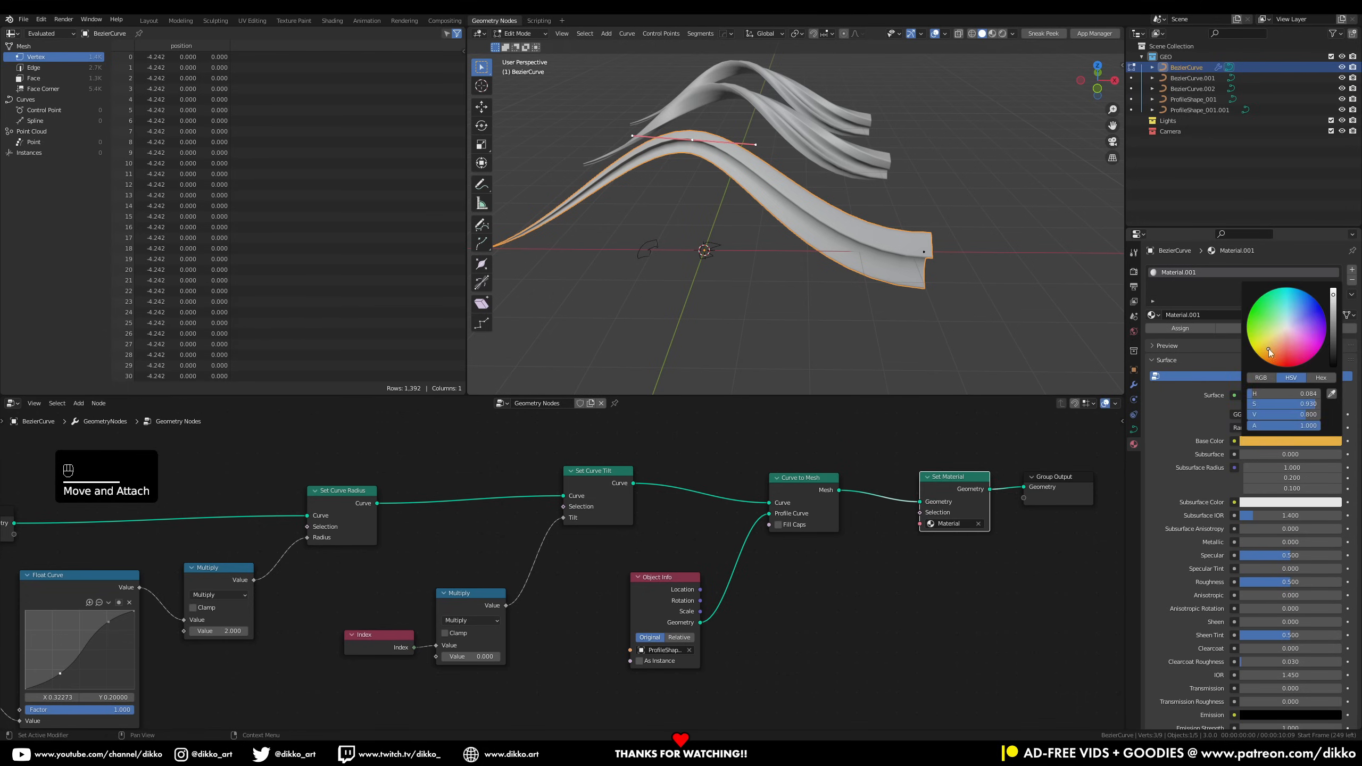
Set the new material's viewport display color to yellow-orange
scroll(1213, 589, "down", 12)
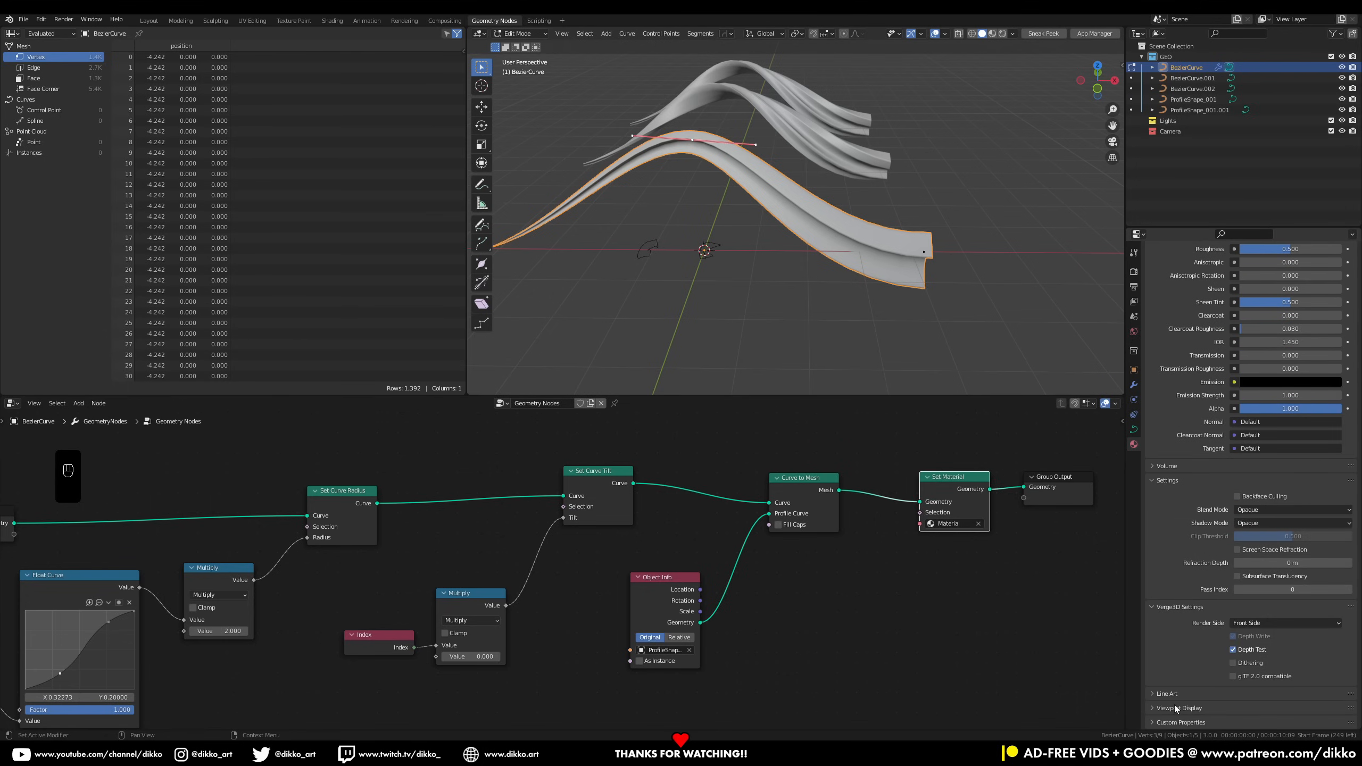
left_click(1162, 709)
left_click(1261, 724)
left_click(1269, 631)
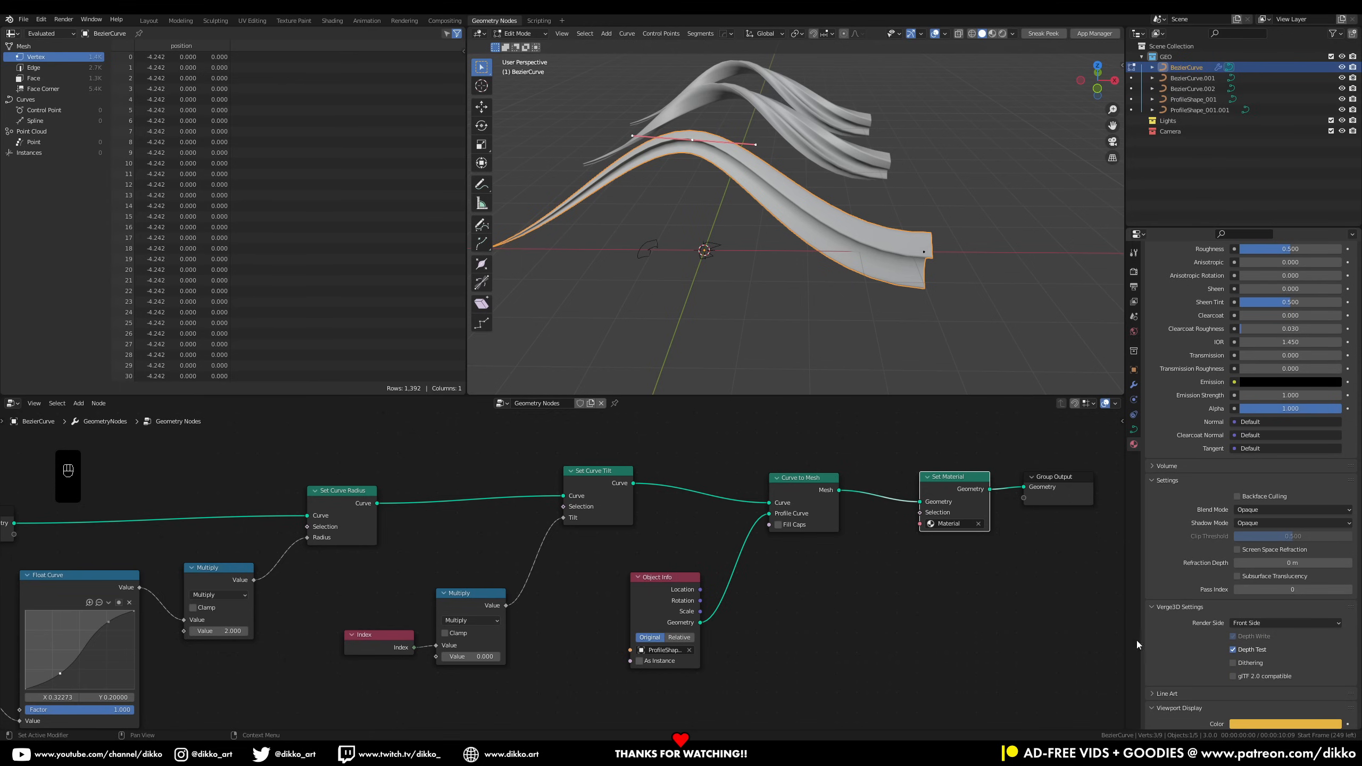
Switch the curve's material slot to the existing material named Material and set its viewport display color to yellow-orange
scroll(1198, 505, "up", 8)
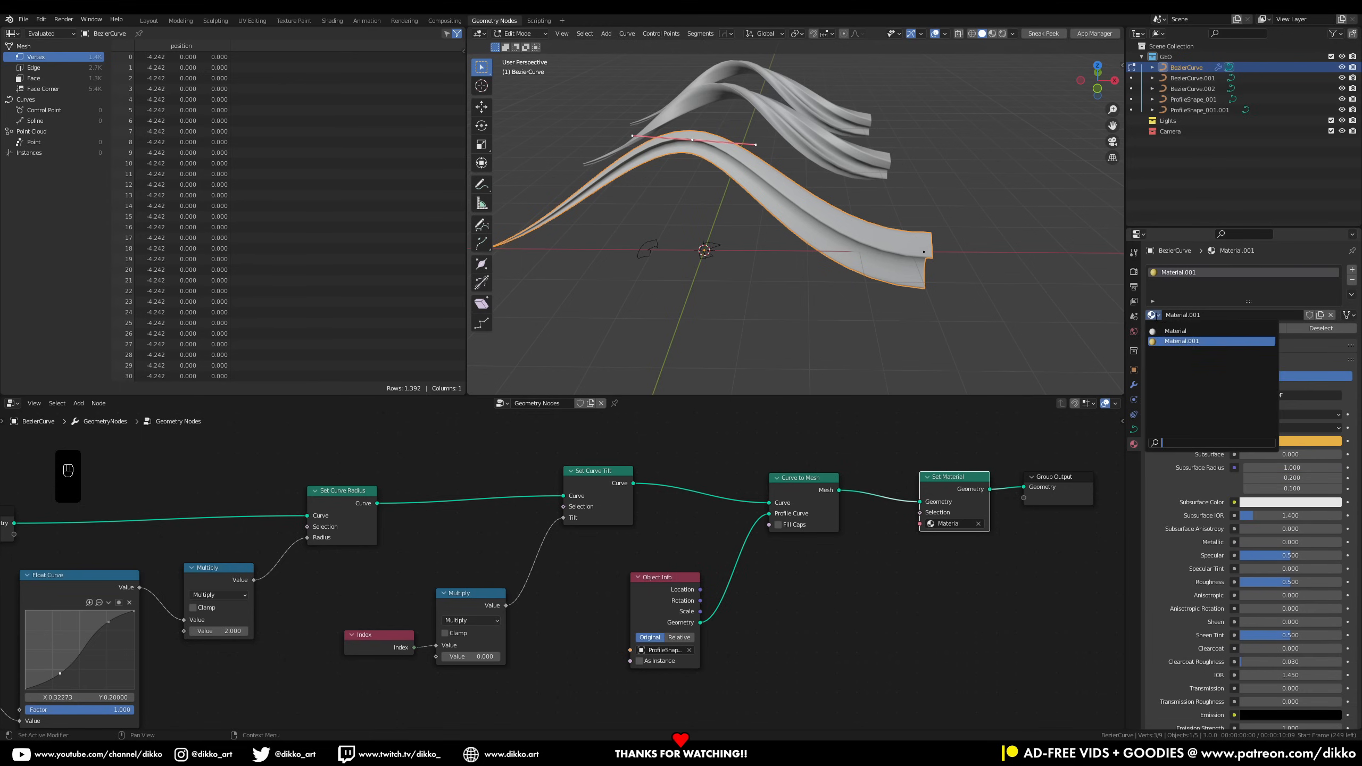
scroll(1179, 593, "down", 12)
scroll(1222, 662, "down", 2)
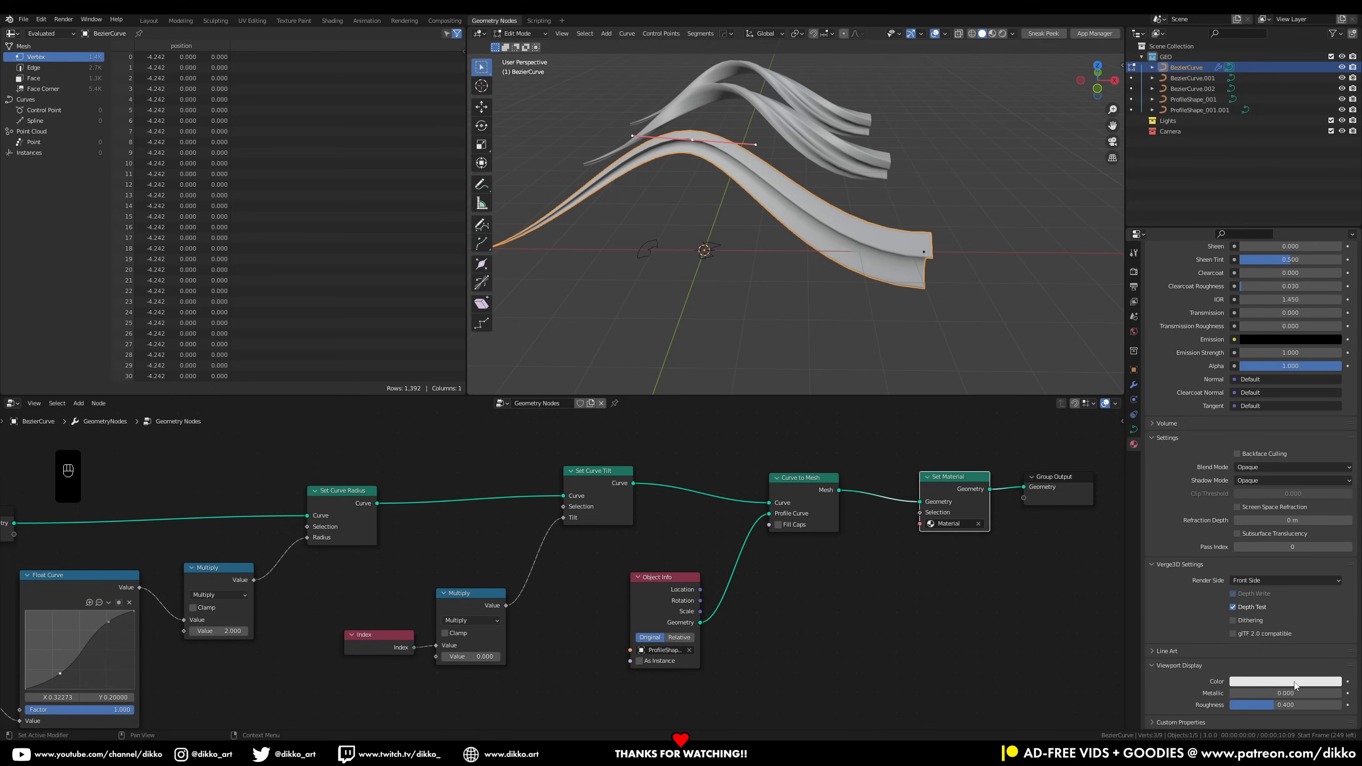
left_click(1285, 681)
left_click(1272, 594)
Set the base color of the material named Material to yellow-orange and view the strand from another angle
scroll(1217, 558, "up", 14)
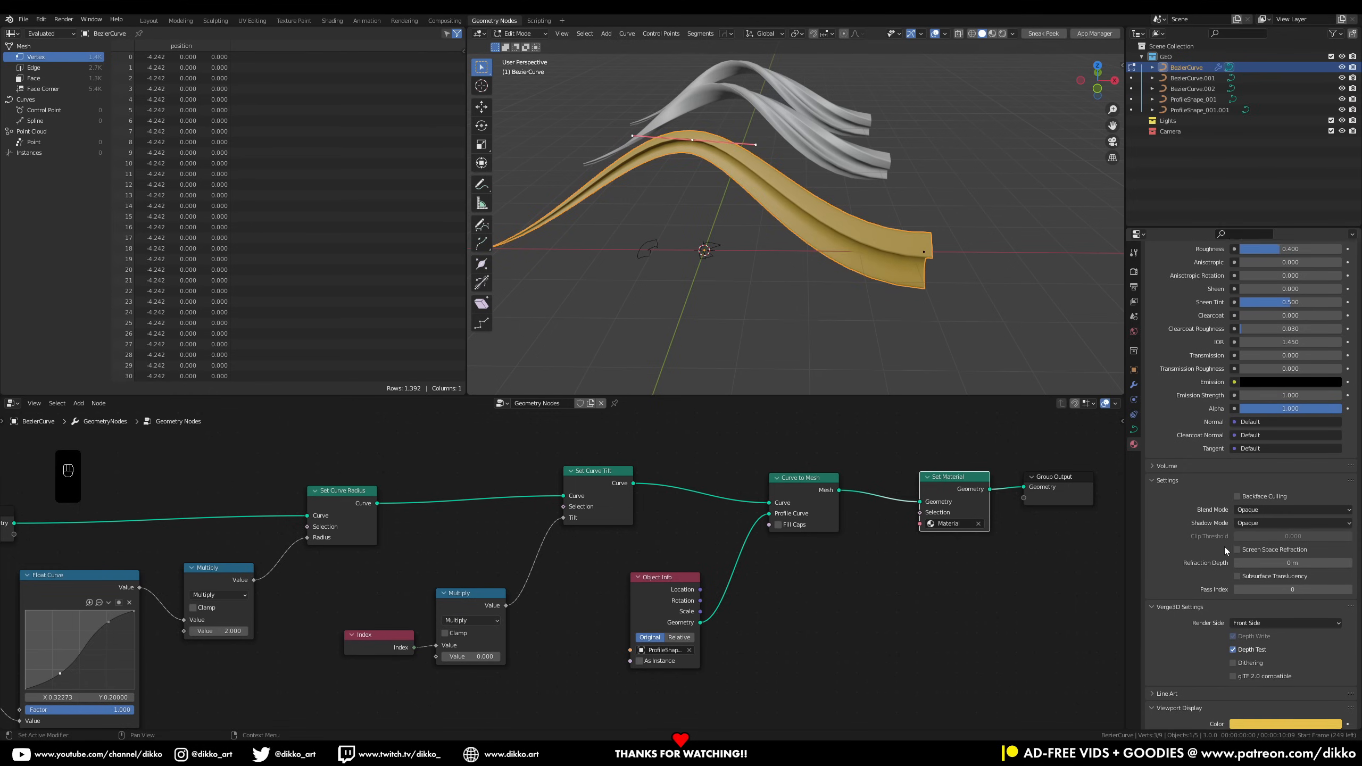
left_click(1290, 441)
middle_click_drag(762, 252, 820, 246)
scroll(819, 243, "up", 4)
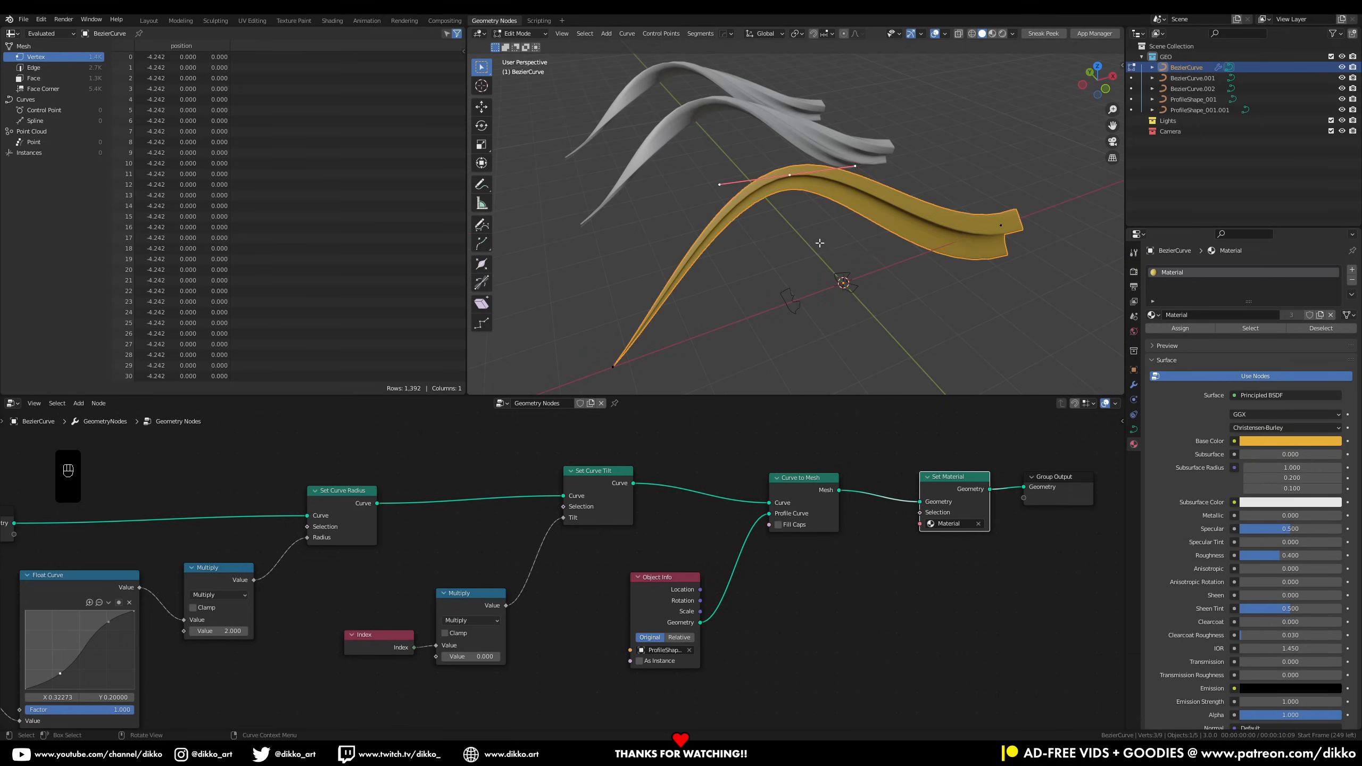
middle_click_drag(820, 292, 828, 294)
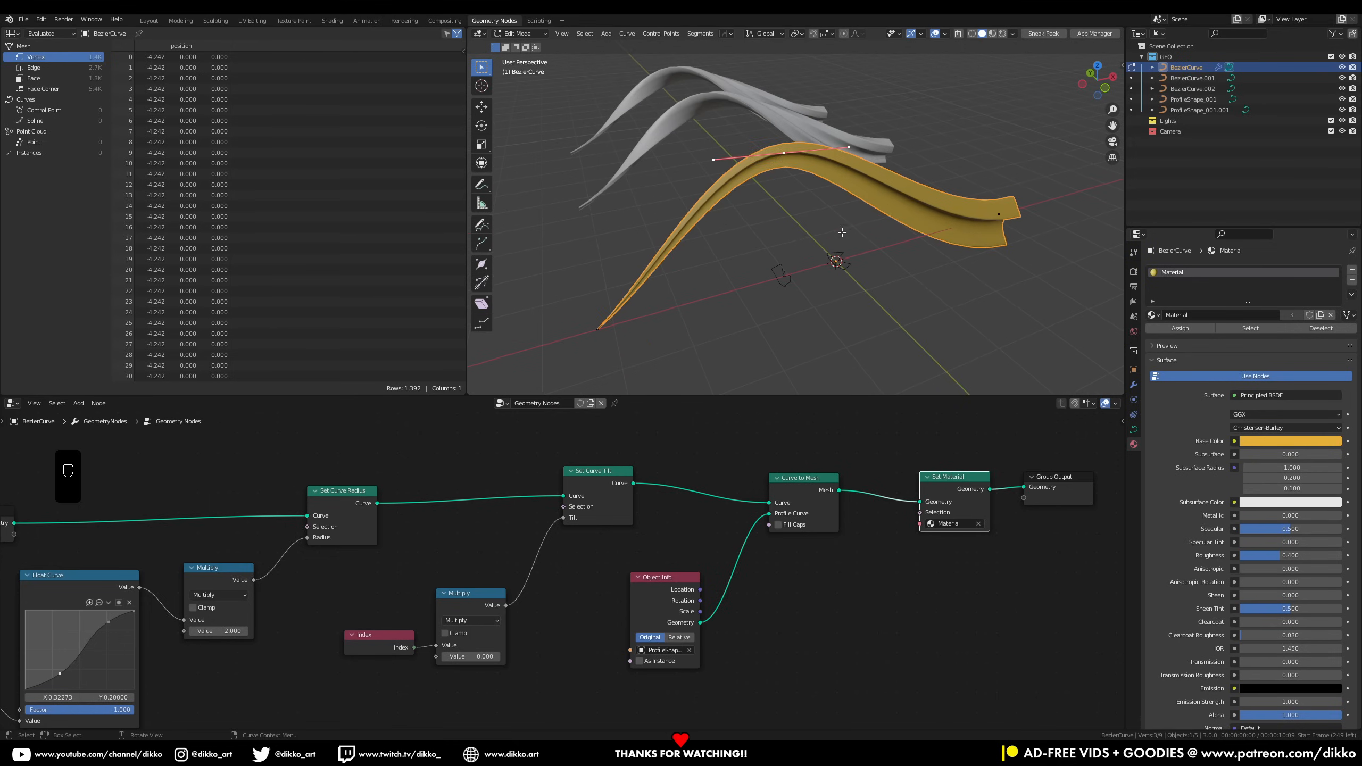
Return to Object Mode and shift the Curve to Mesh and Object Info nodes slightly to tidy the node layout
key("Tab")
left_click_drag(805, 507, 825, 503)
left_click_drag(652, 596, 676, 587)
Try ProfileShape_001.001 as the Object Info profile, and restore ProfileShape_001 as the profile object
left_click(714, 642)
left_click(715, 642)
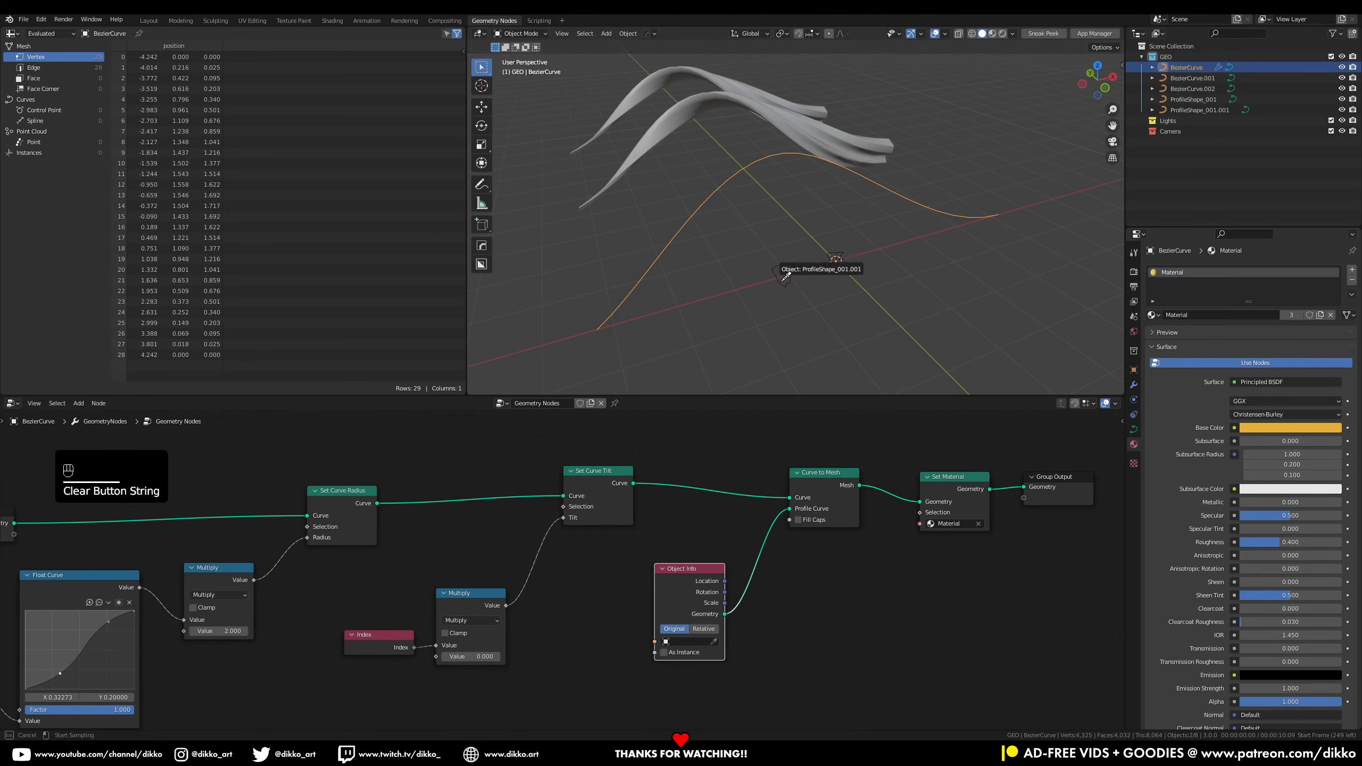
left_click(783, 271)
left_click(713, 642)
left_click(713, 642)
left_click(837, 265)
Remove the object bevel from BezierCurve.001 by setting its bevel mode to Round
middle_click_drag(787, 300, 721, 204)
left_click(721, 204)
left_click(1134, 429)
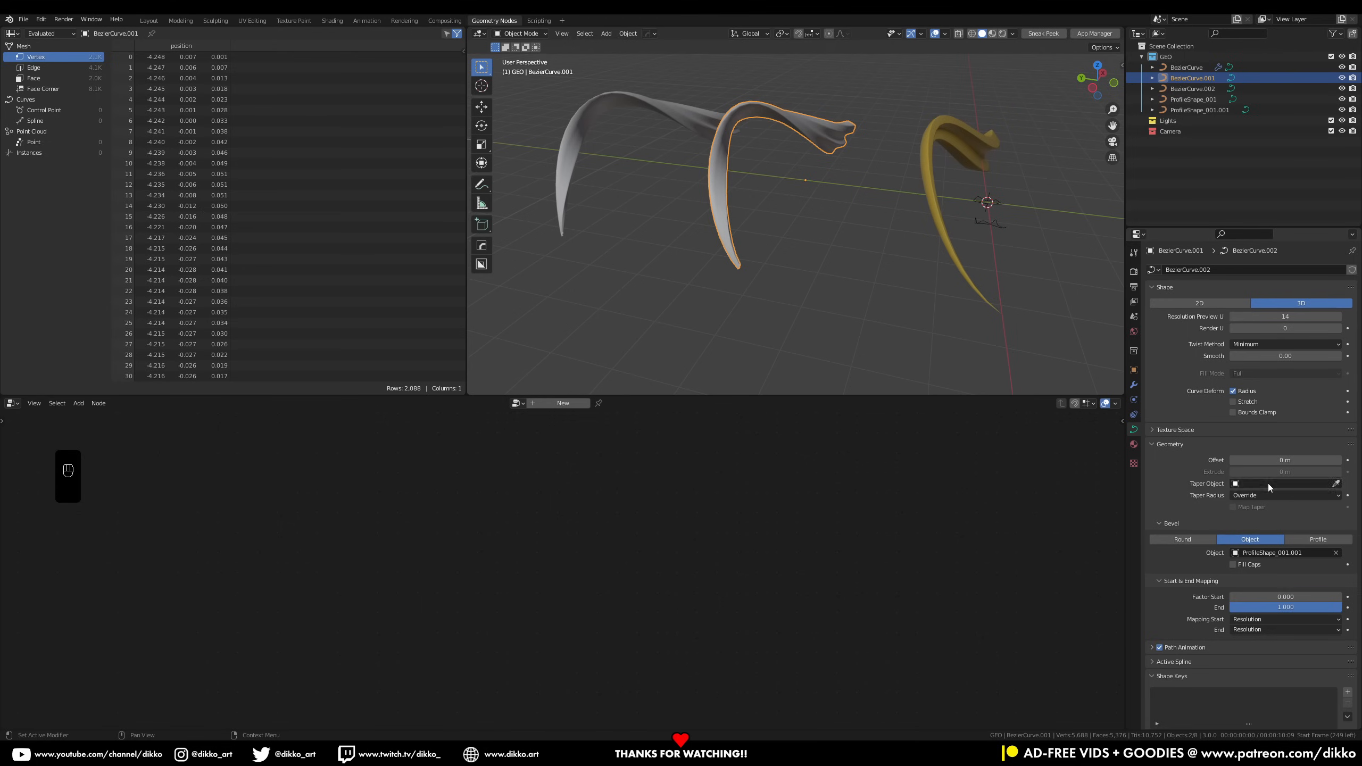
left_click(1187, 540)
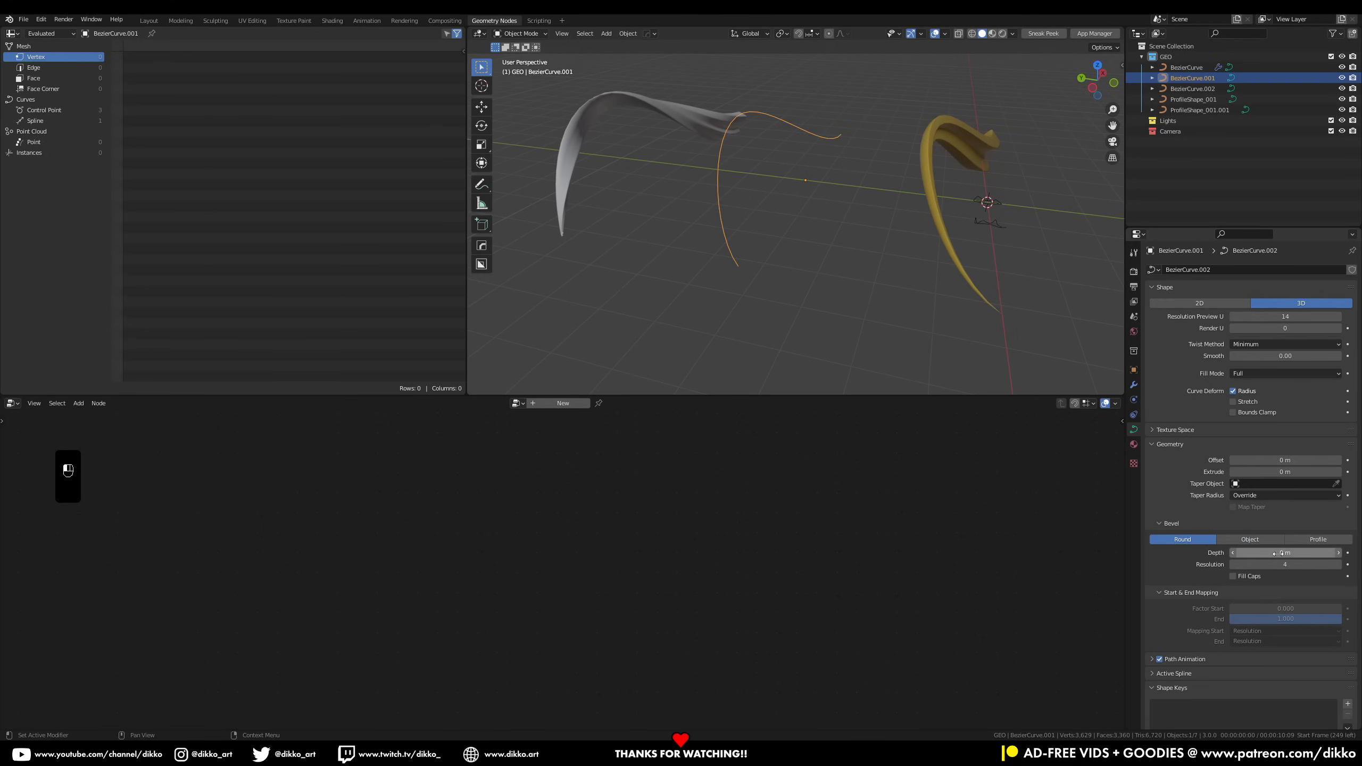
Set the bevel mode of BezierCurve.002 to Round with a depth of 0
left_click(701, 132)
left_click(1255, 553)
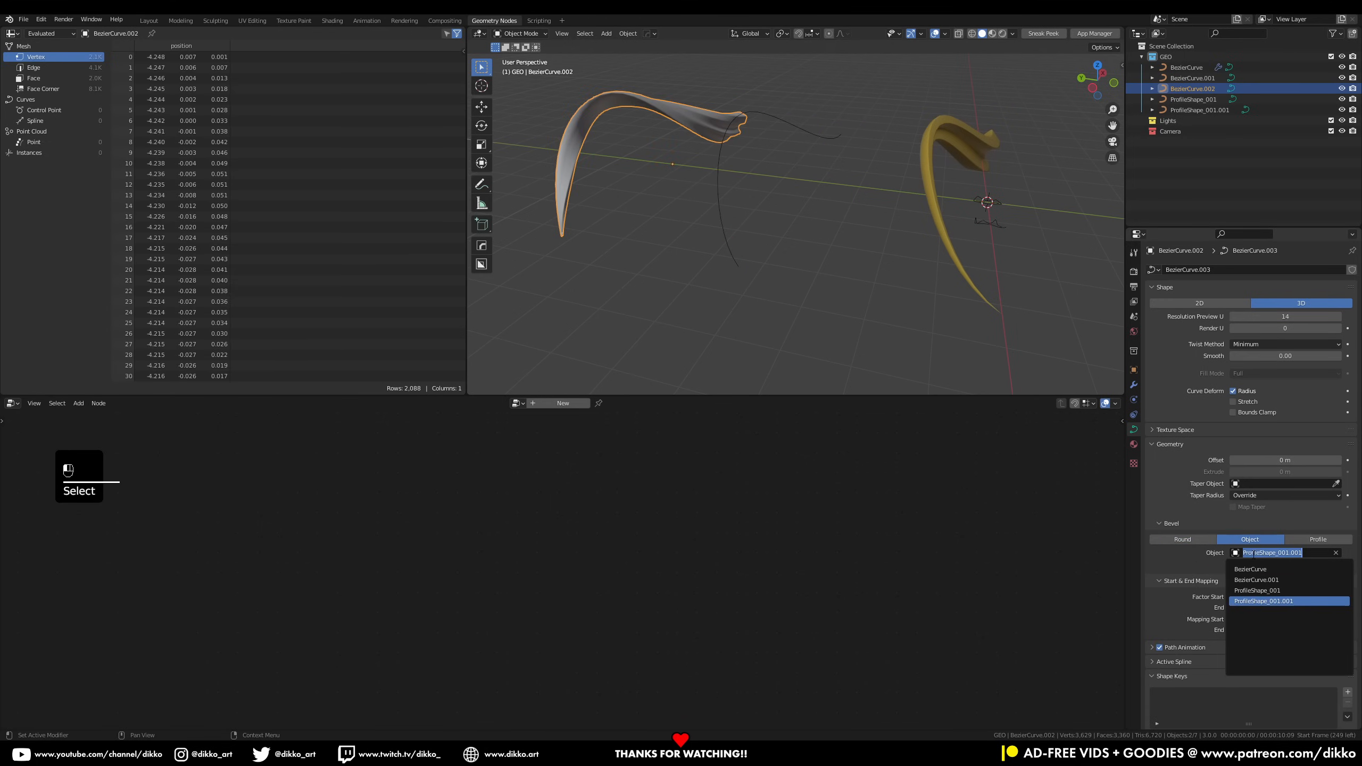
left_click(1183, 539)
left_click(1293, 553)
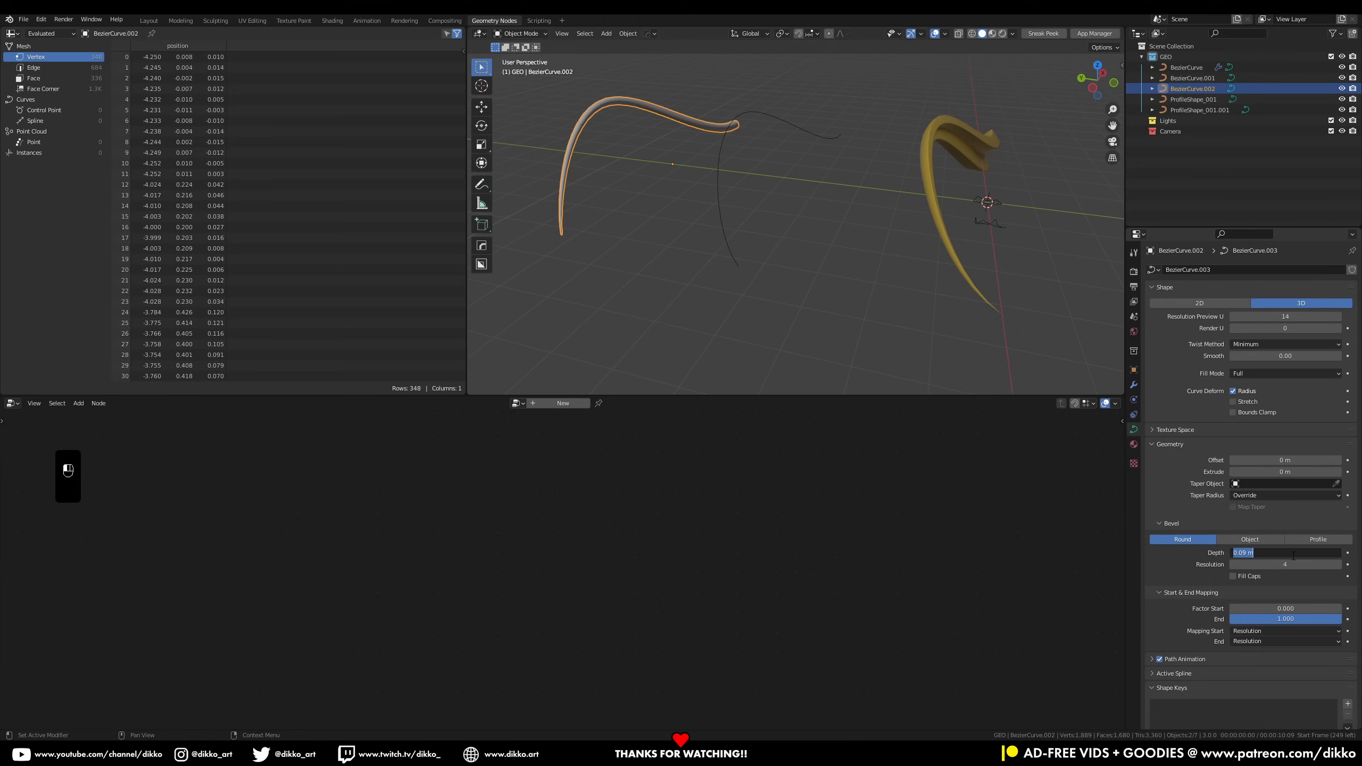
type("0")
key("Return")
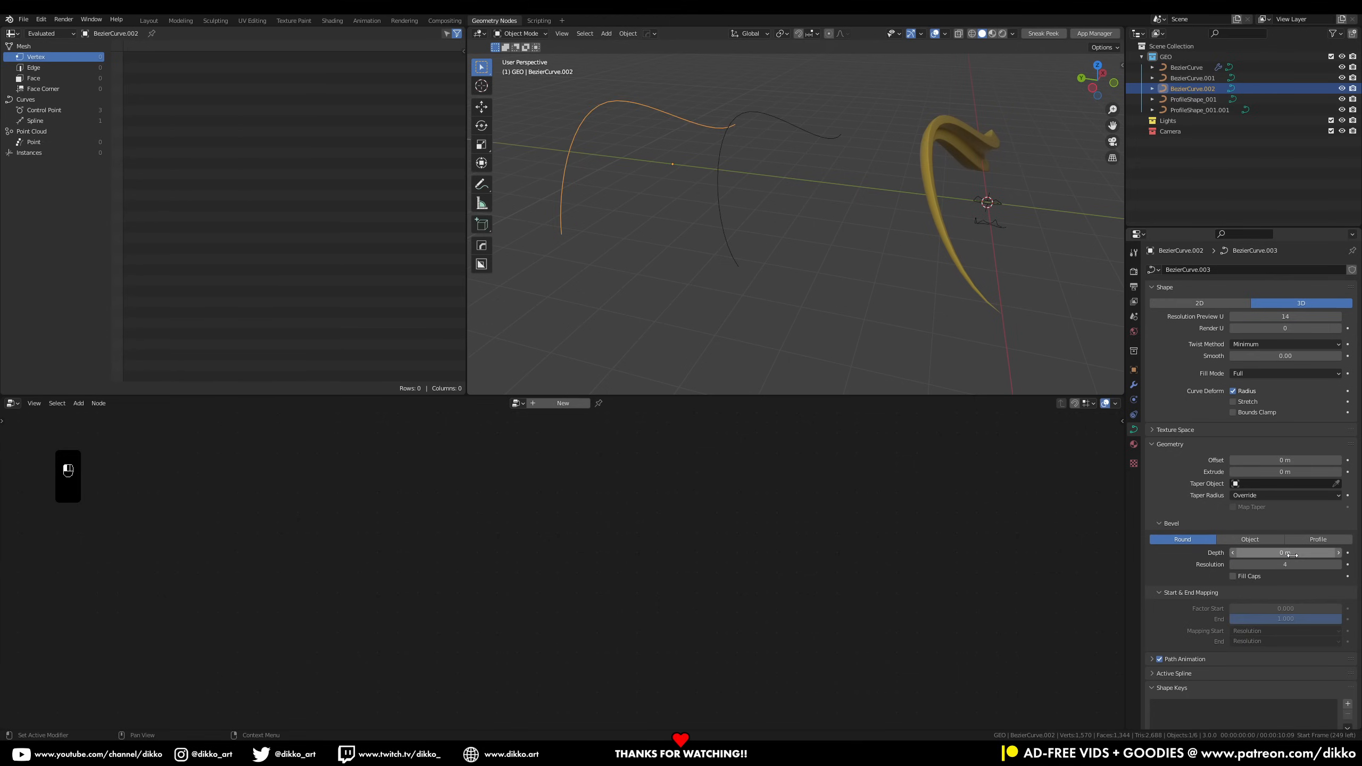
Search the add-ons in Preferences for "copy" and check whether the Copy Attributes Menu add-on is enabled
scroll(847, 231, "down", 4)
middle_click_drag(847, 228, 735, 196)
left_click(43, 19)
left_click(56, 170)
type("prope")
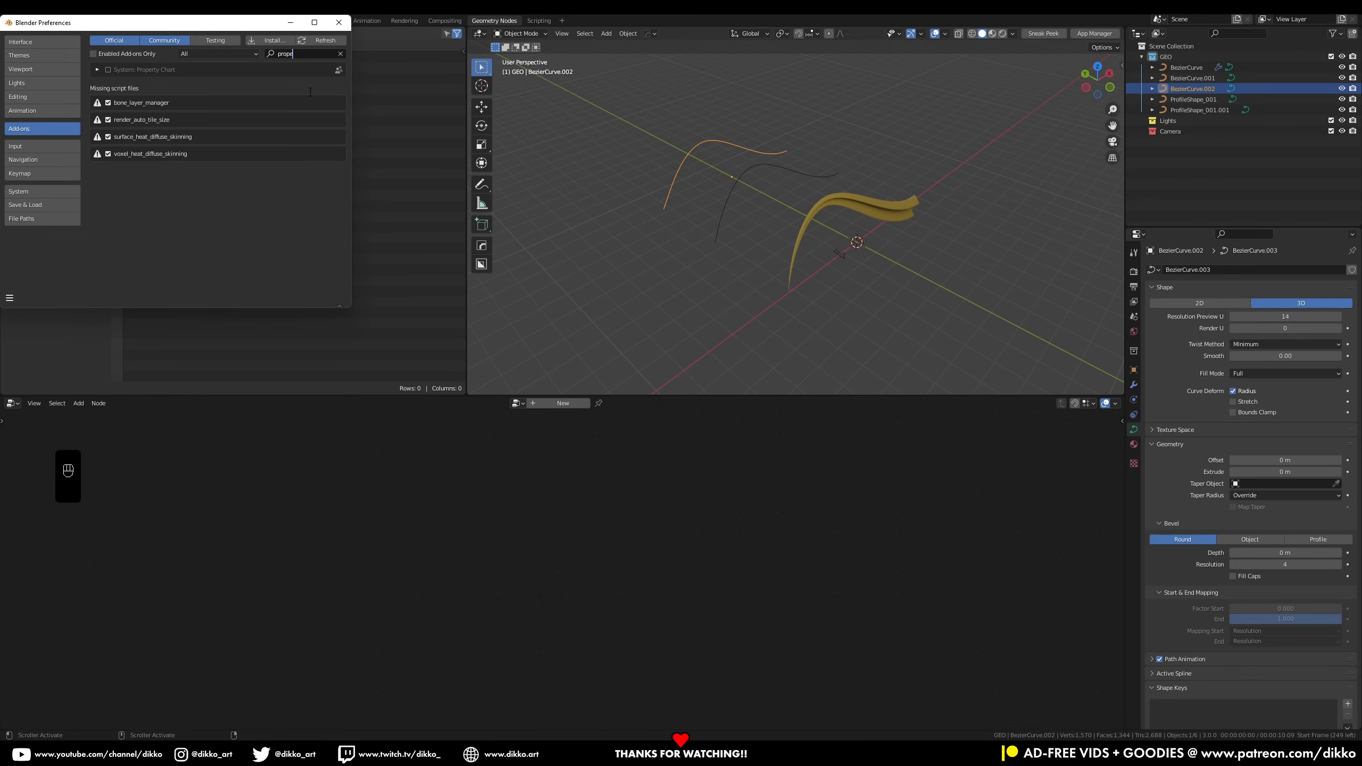
key("ctrl+BackSpace")
type("c")
key("BackSpace")
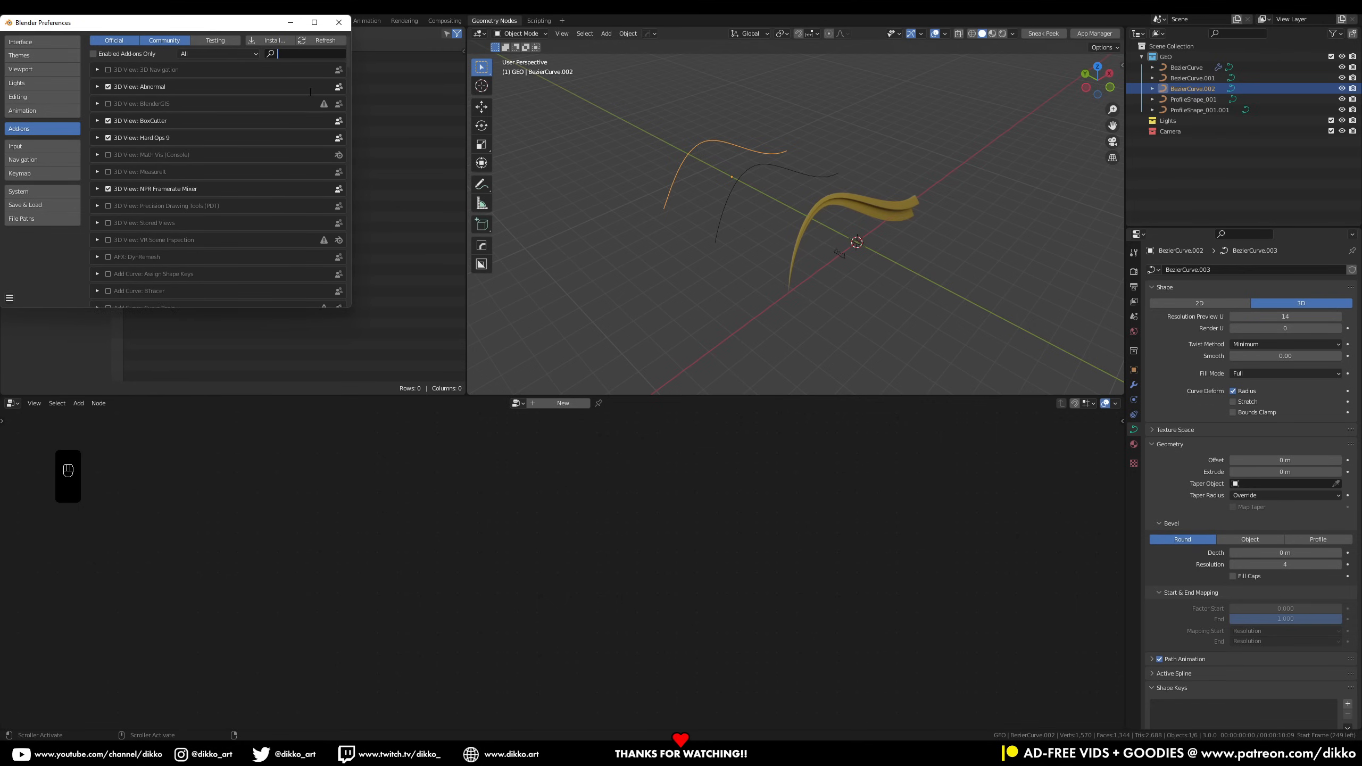
type("copy")
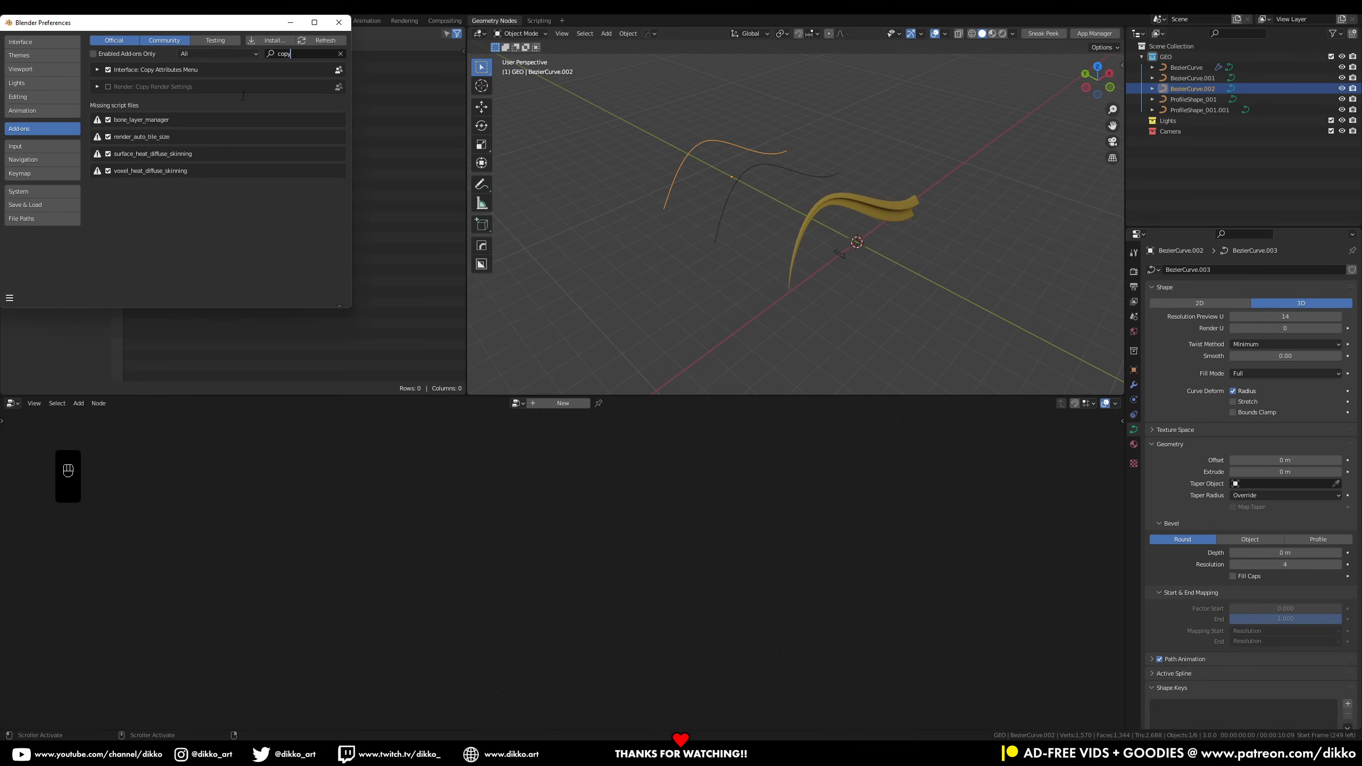
left_click(339, 22)
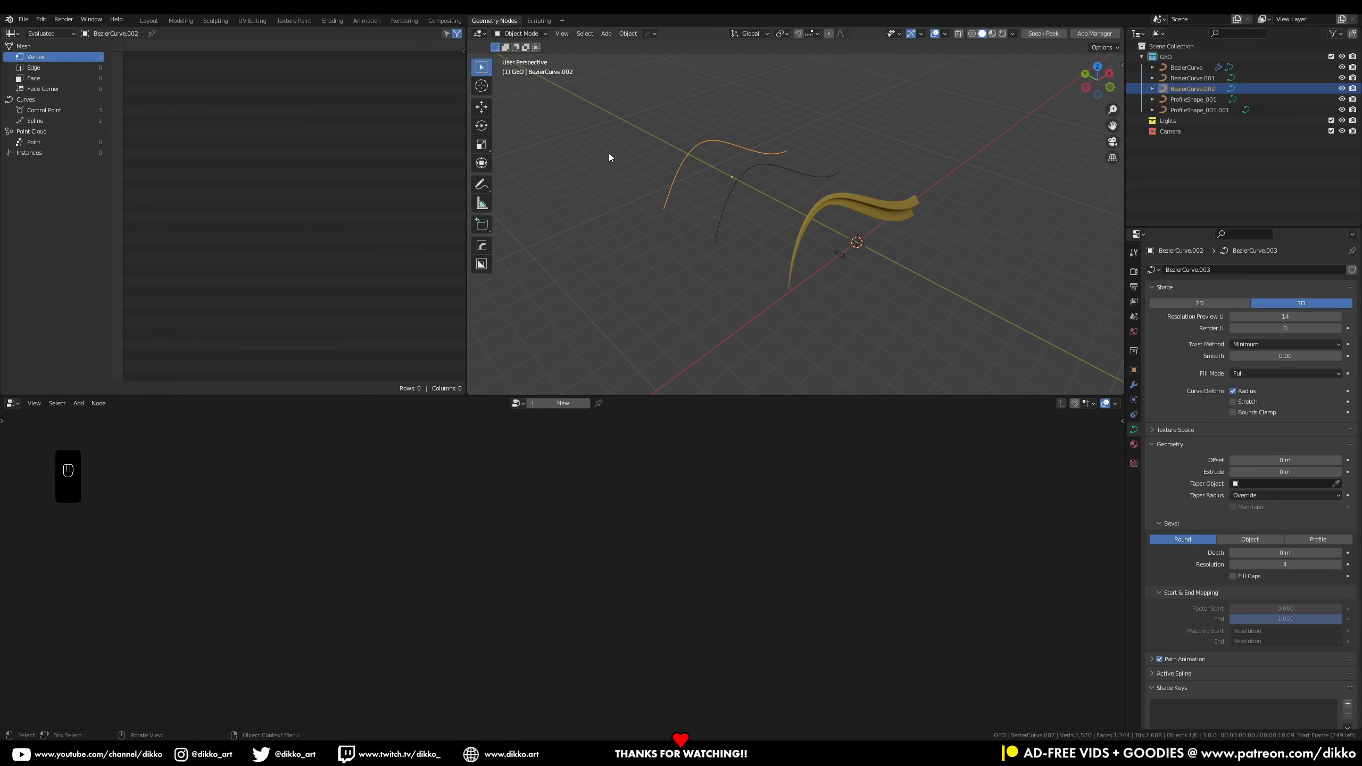
Copy the Geometry Nodes modifier from BezierCurve to BezierCurve.001 and BezierCurve.002 with Copy Selected Modifiers
left_click(745, 178, "shift")
left_click(816, 224, "shift")
key("ctrl+c")
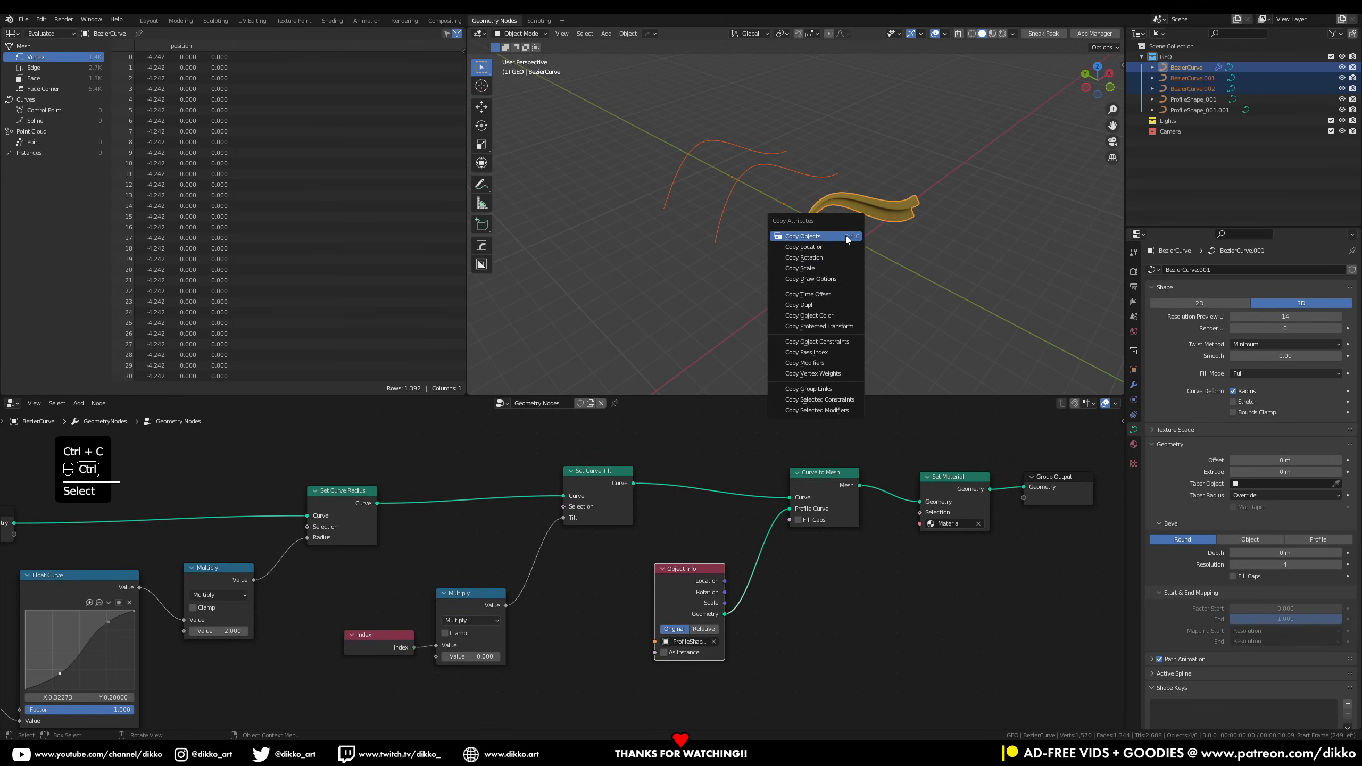
left_click(834, 410)
middle_click_drag(815, 332, 777, 231)
Select BezierCurve.001 and set the Multiply value feeding Set Curve Tilt to 0.100
left_click(756, 237)
scroll(766, 242, "up", 4)
scroll(775, 294, "up", 3)
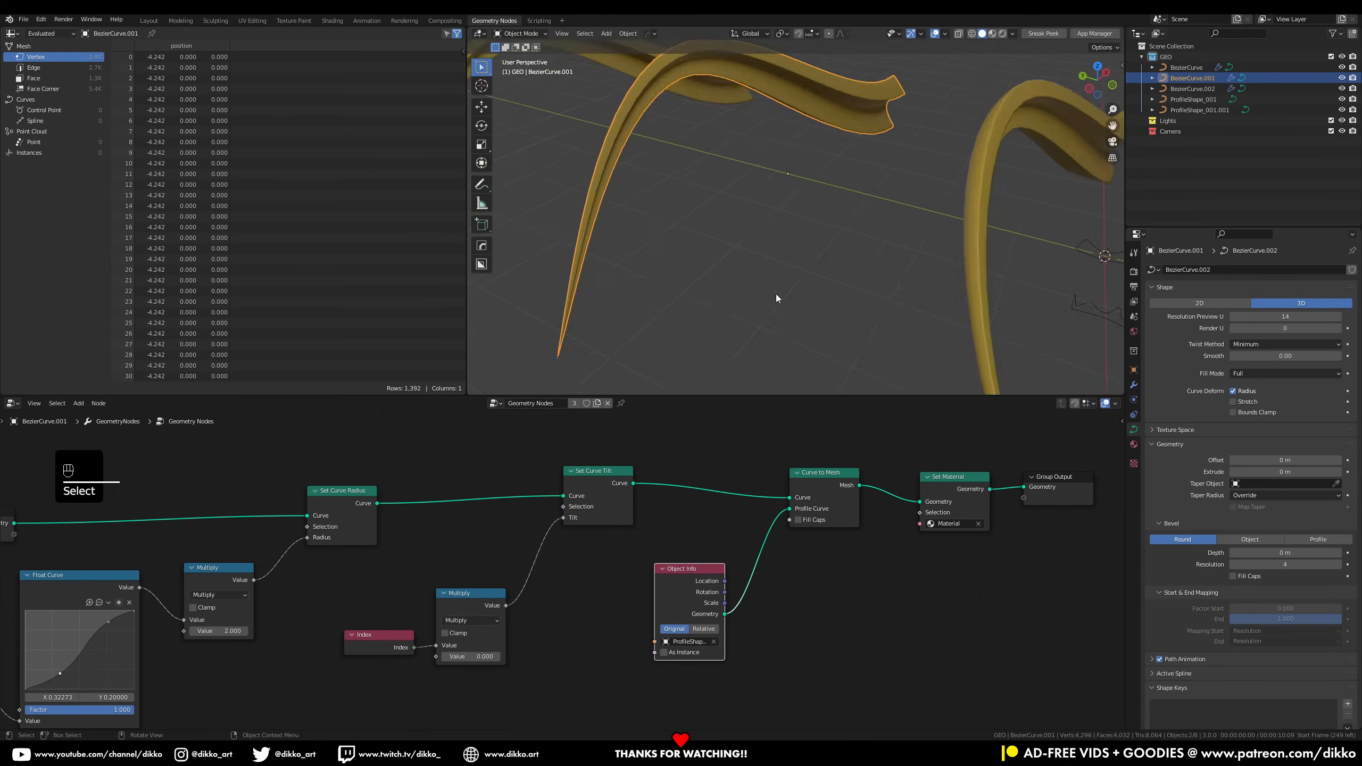
scroll(771, 296, "down", 1)
mouse_move(470, 656)
left_mouse_down()
mouse_move(437, 656)
mouse_move(485, 656)
left_mouse_up()
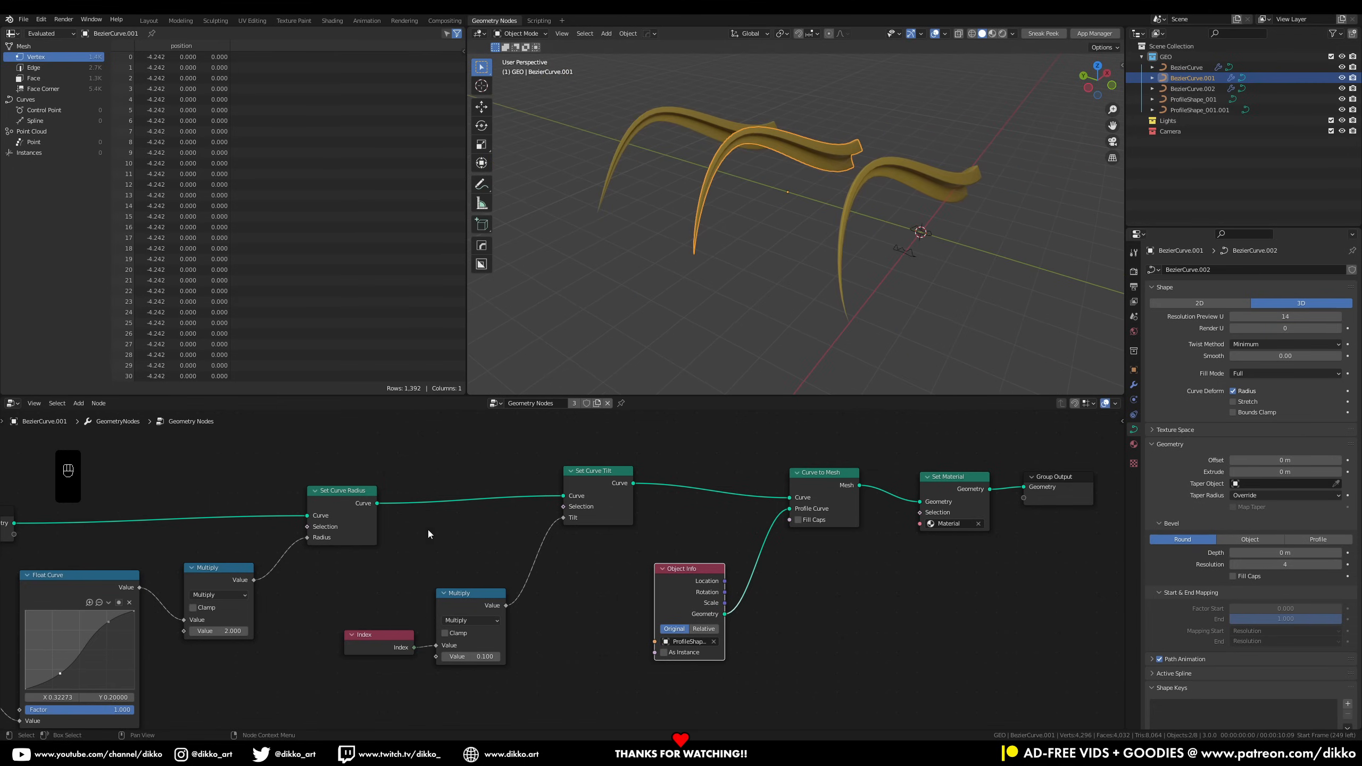
Raise the radius Multiply value to 3.440 and lower both inner Float Curve points, the upper one to about X 0.695, Y 0.763
left_click_drag(219, 630, 263, 631)
left_click_drag(60, 673, 60, 680)
left_click_drag(94, 620, 104, 634)
Select BezierCurve and pick ProfileShape_001.001 as the profile object in the Object Info node
left_click(921, 183)
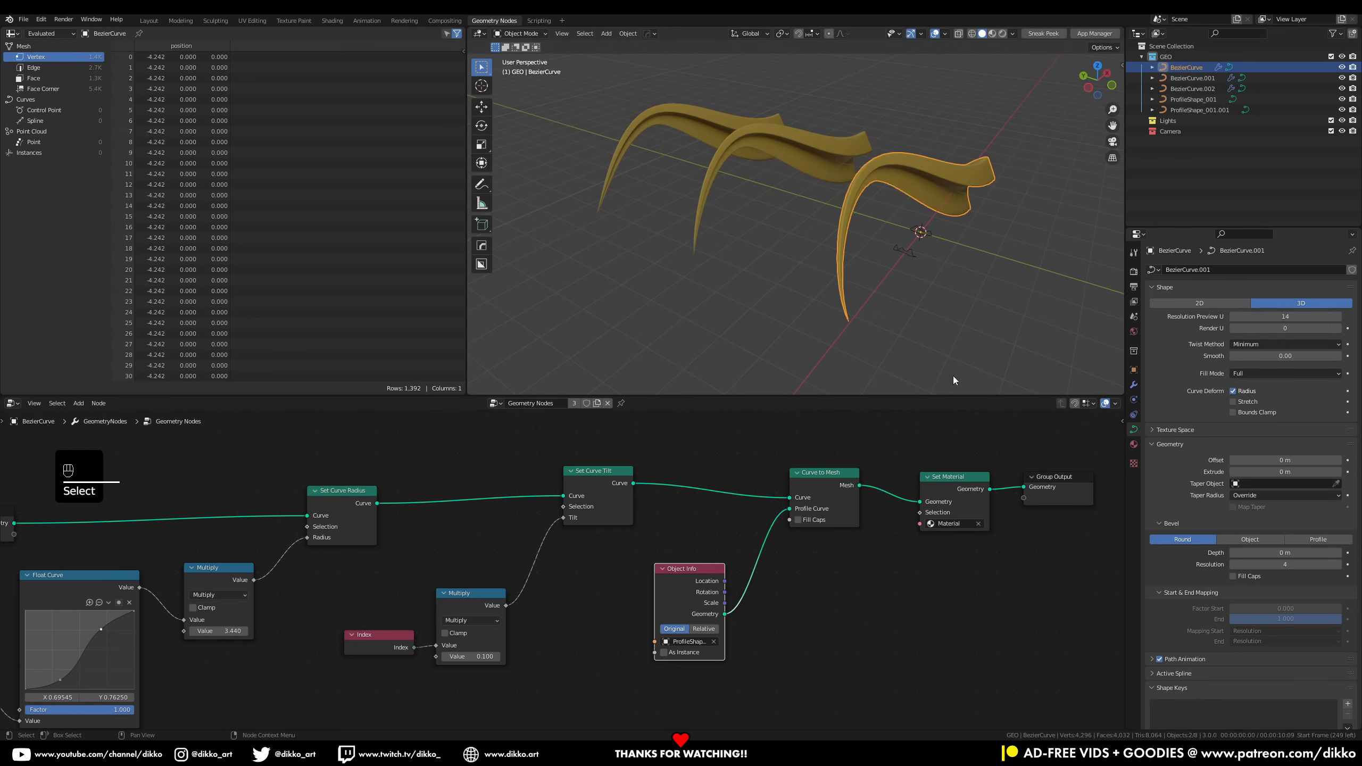
left_click(713, 642)
left_click(912, 245)
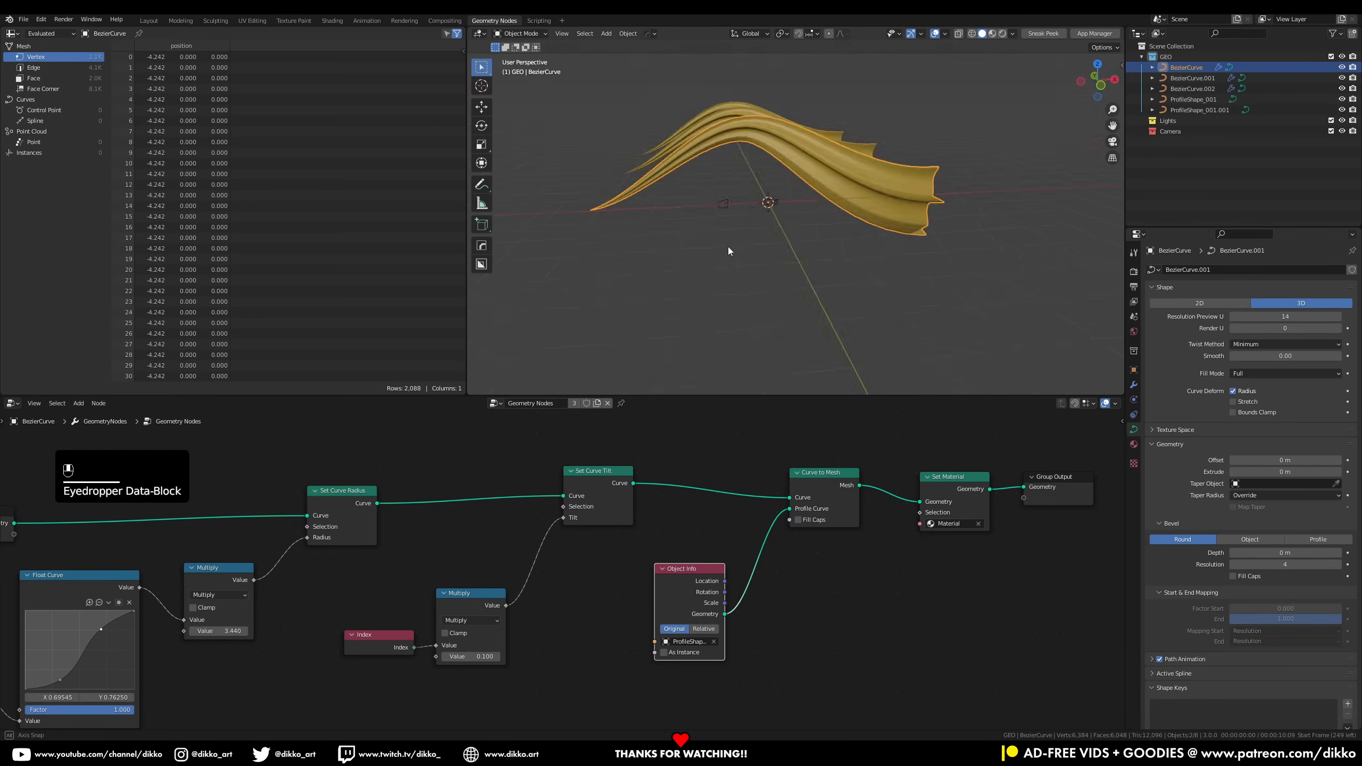
Add a Star curve primitive beside Object Info and connect its curve to the Profile Curve of Curve to Mesh
left_click_drag(698, 570, 669, 569)
key("shift+a")
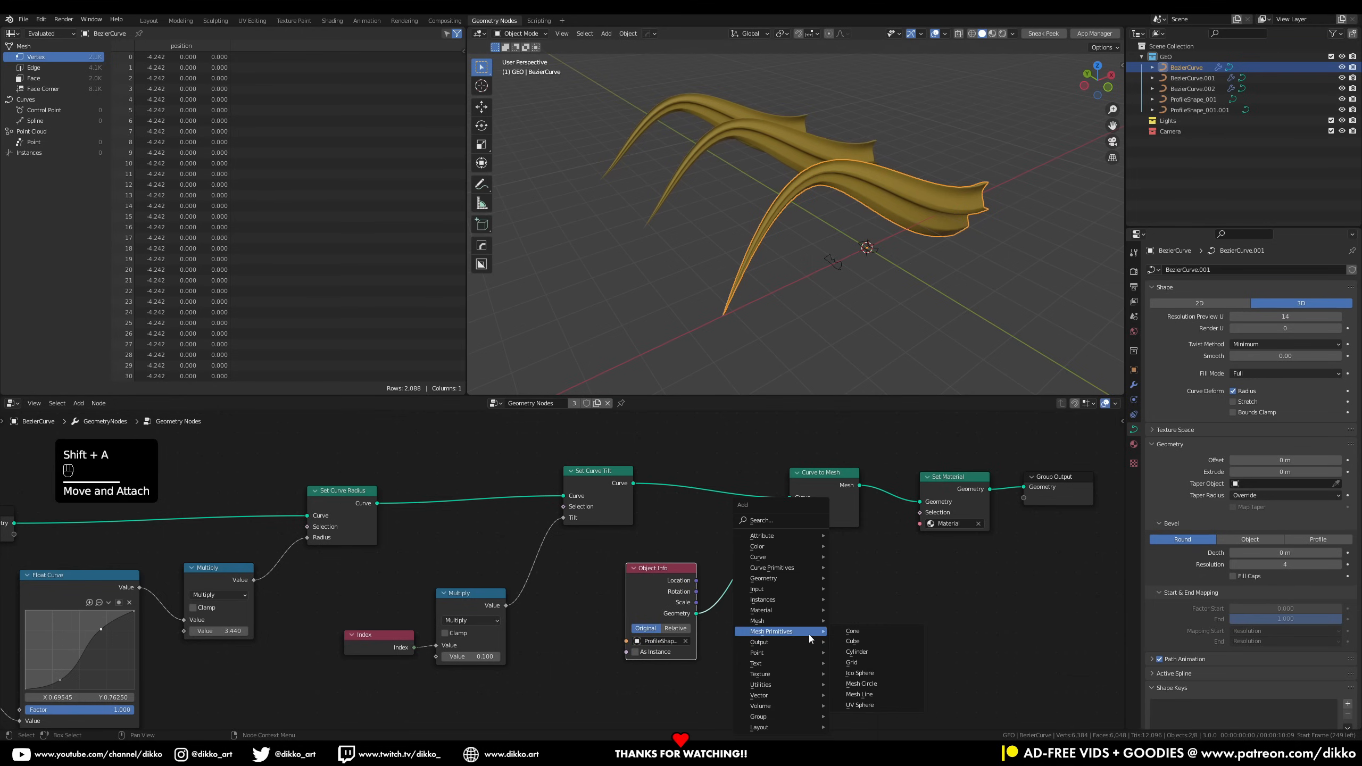
mouse_move(794, 557)
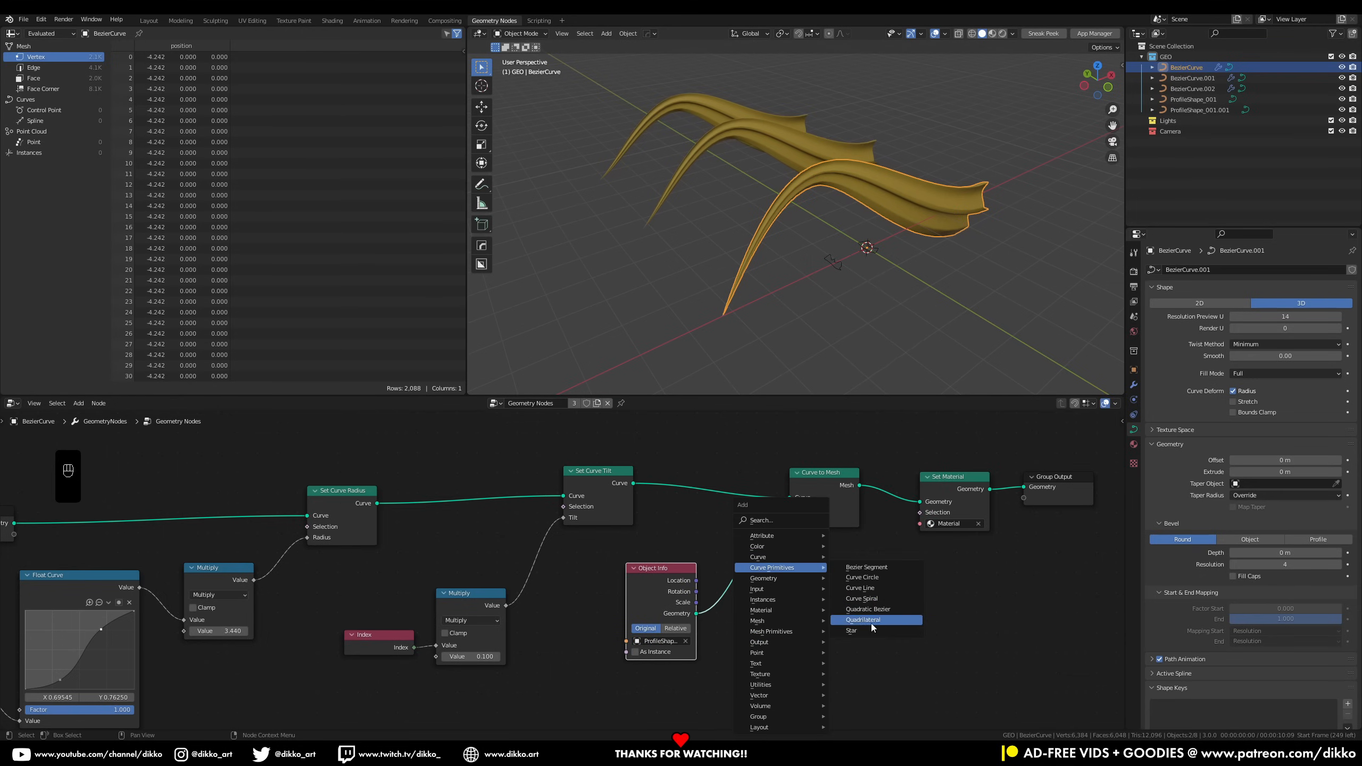
left_click(870, 630)
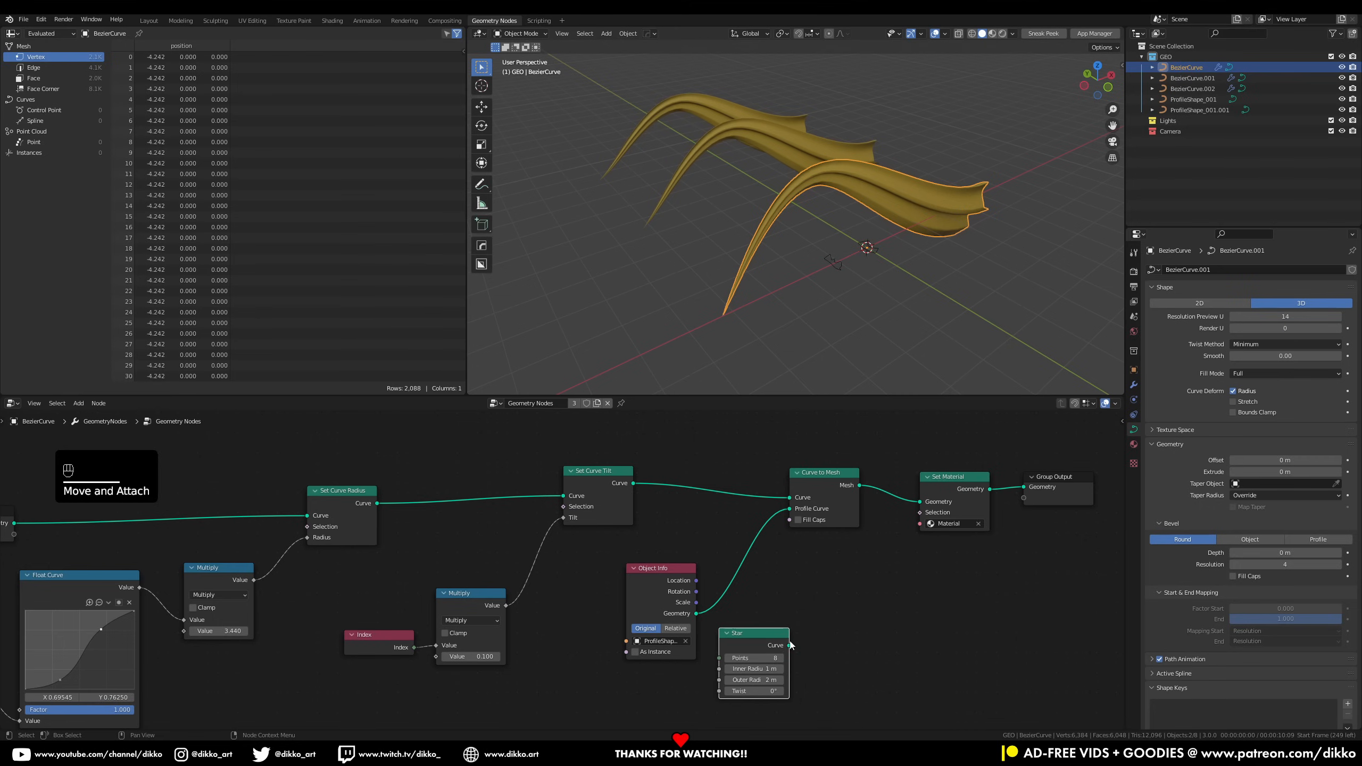
left_click_drag(791, 511, 790, 508)
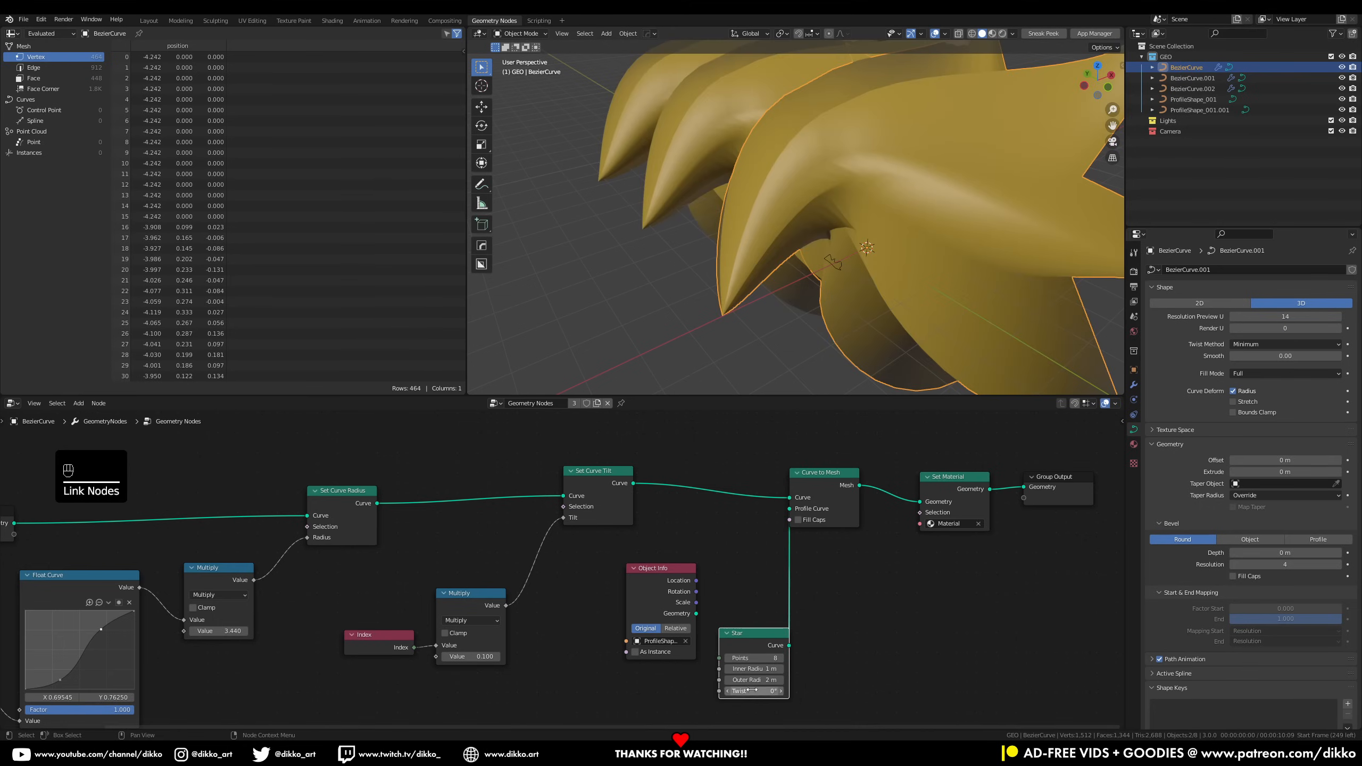
Set the star profile to 5 points, inner radius 0.12 m, outer radius 0.32 m and twist 8.5°
mouse_move(754, 680)
left_mouse_down()
mouse_move(705, 681)
mouse_move(748, 669)
mouse_move(735, 670)
left_mouse_up()
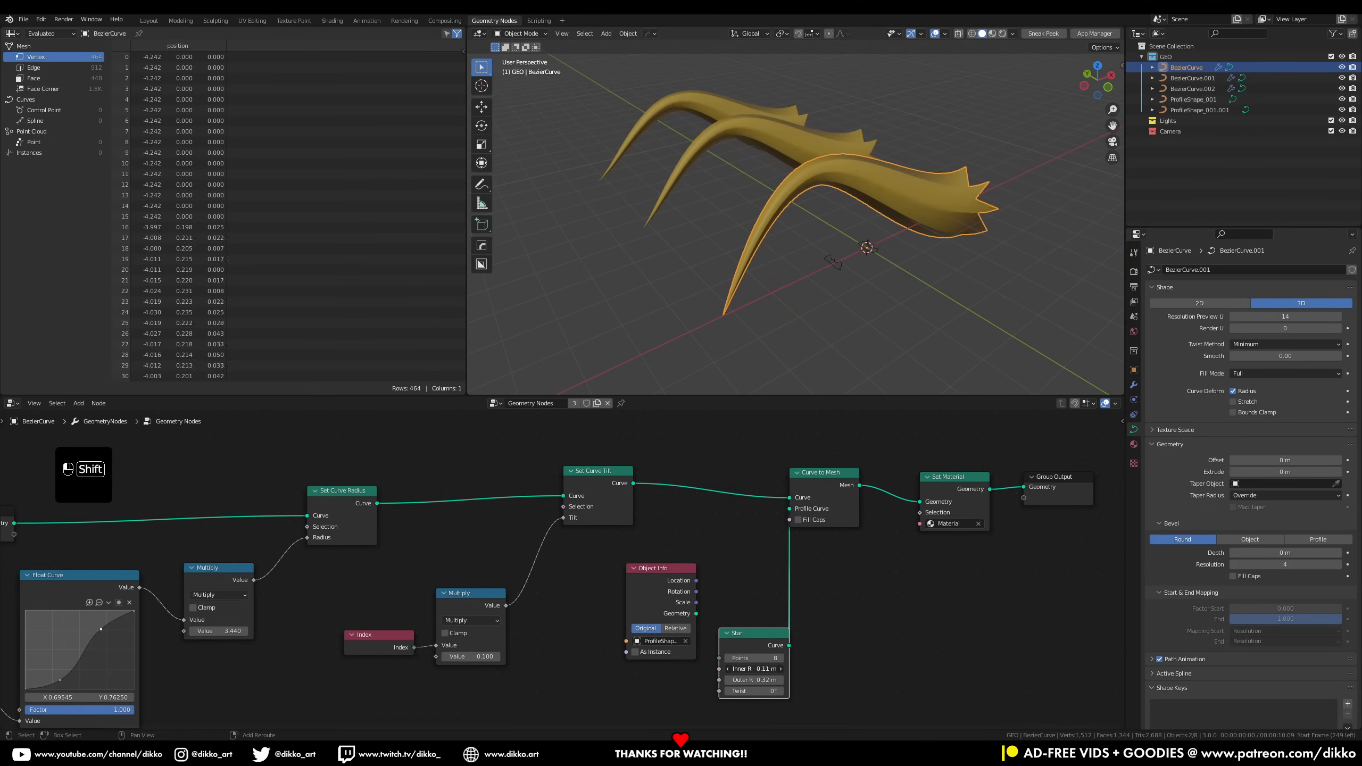
left_click_drag(755, 691, 748, 658)
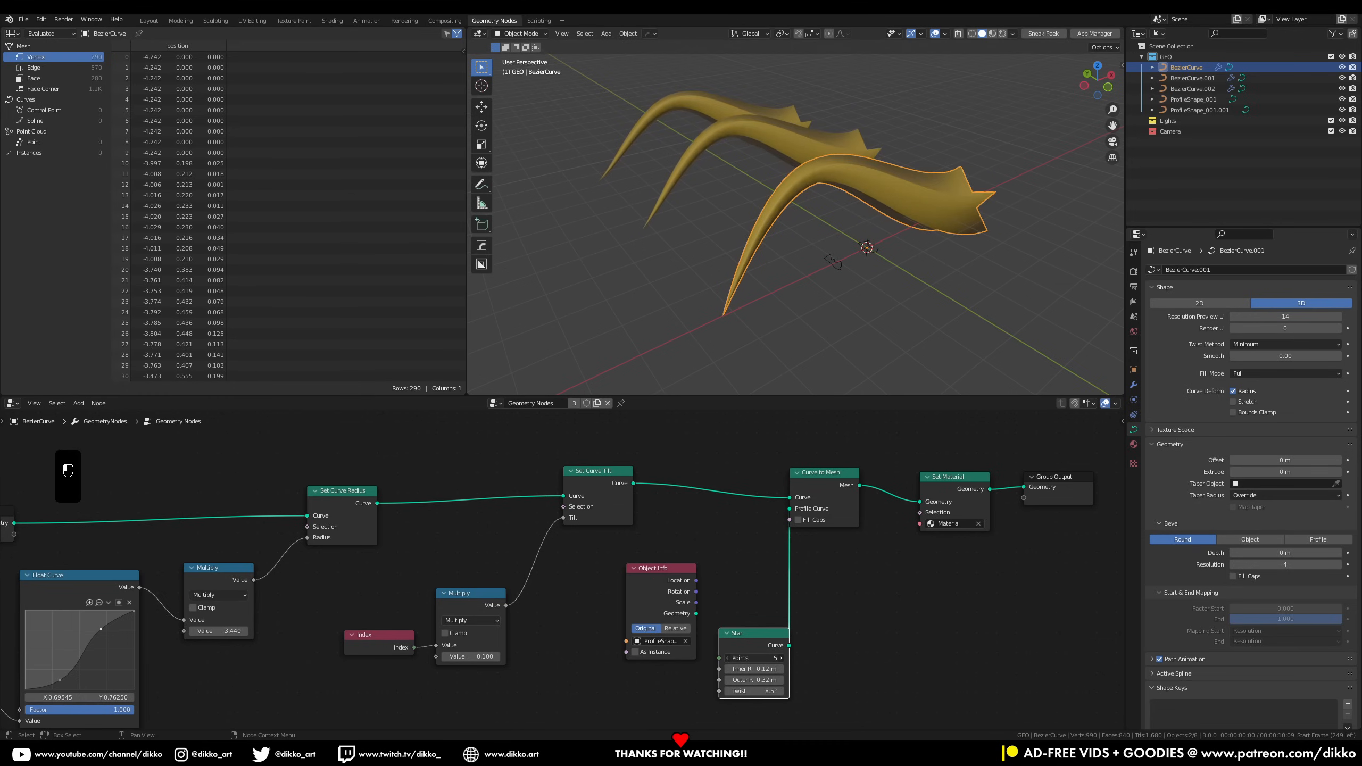
middle_click_drag(831, 307, 828, 226)
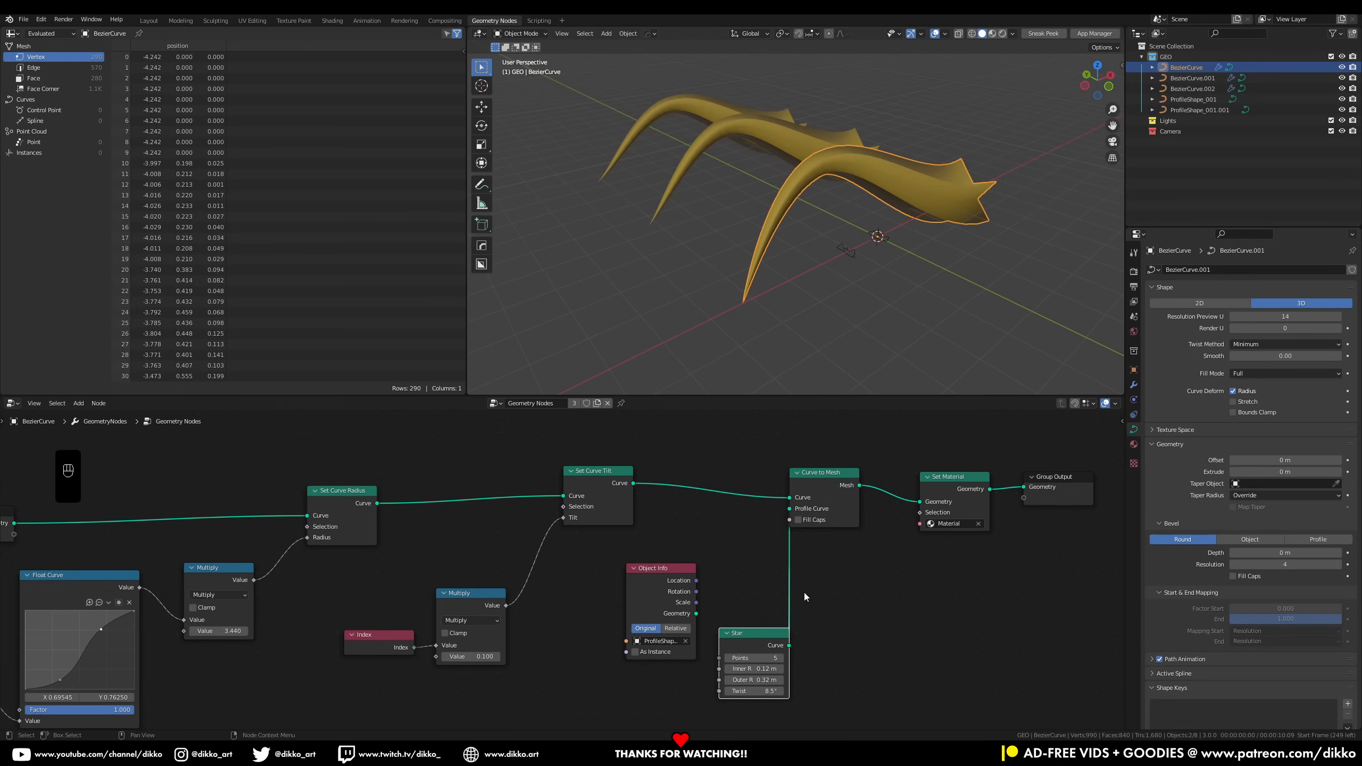
Reconnect the Object Info geometry to the Profile Curve of Curve to Mesh and delete the Star node
left_click_drag(794, 523, 793, 509)
left_click_drag(756, 647, 791, 644)
key("Delete")
Try Fill Caps on the Curve to Mesh node while inspecting the strand ends, and turn it back off
middle_click_drag(853, 301, 772, 227)
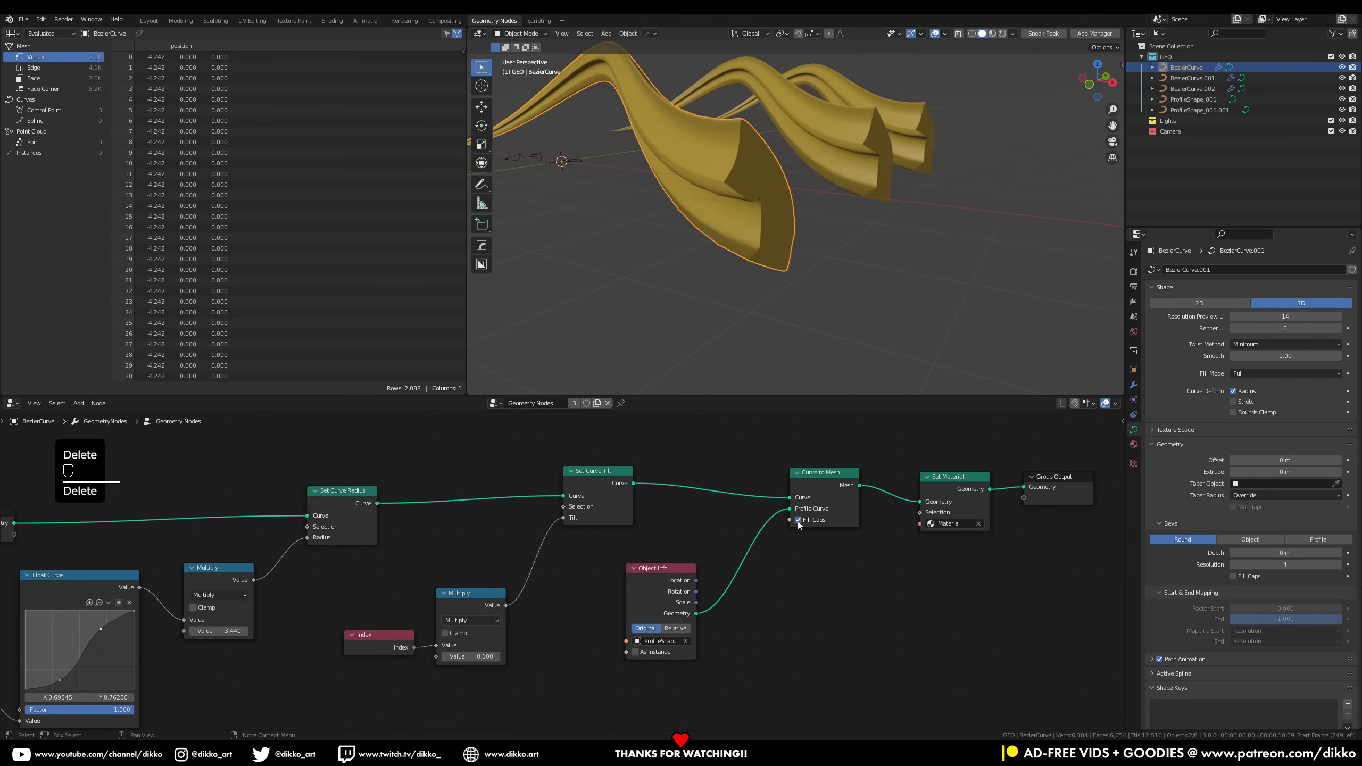
middle_click_drag(794, 382, 741, 231)
scroll(780, 354, "up", 1)
middle_click_drag(741, 231, 745, 259, "shift")
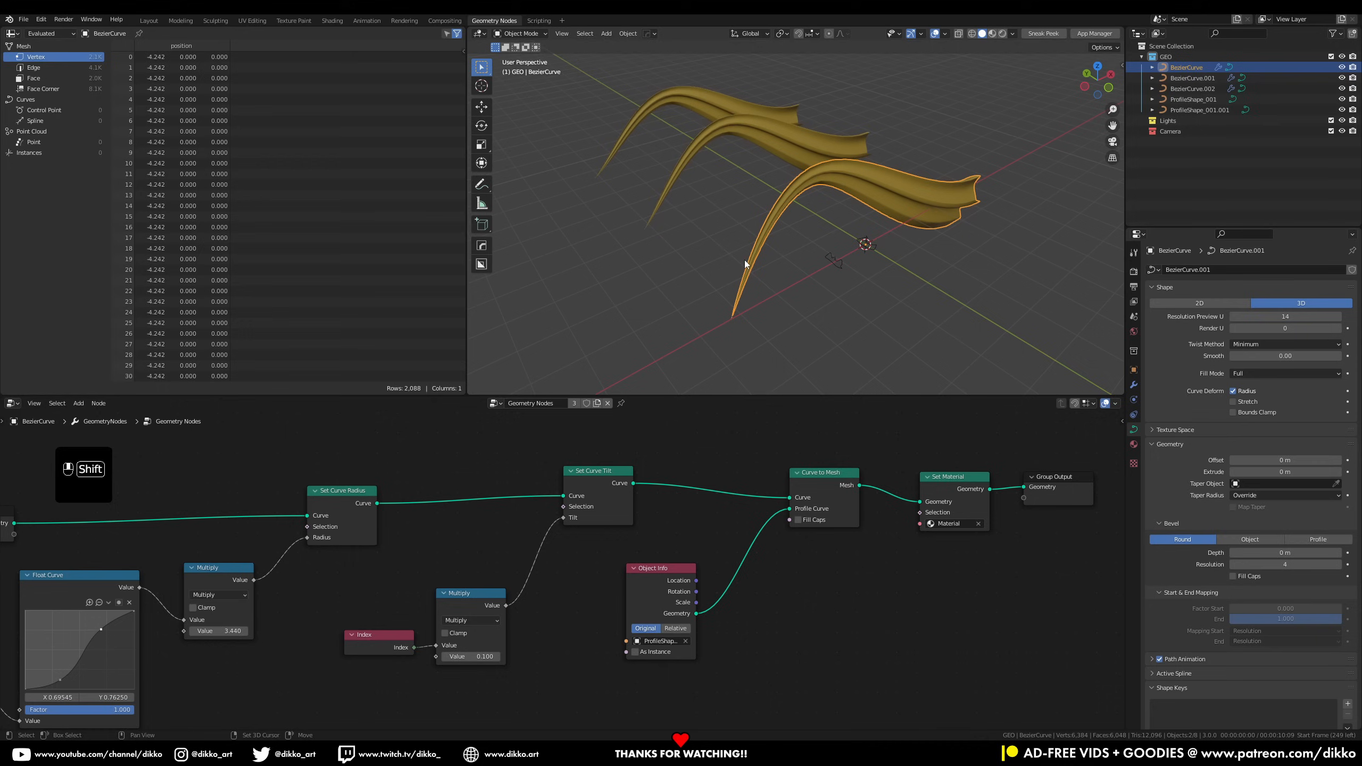
Nudge the Curve to Mesh node down and rename the geometry node group to HairStrand
left_click(836, 495)
left_click_drag(832, 481, 835, 491)
left_click(1133, 384)
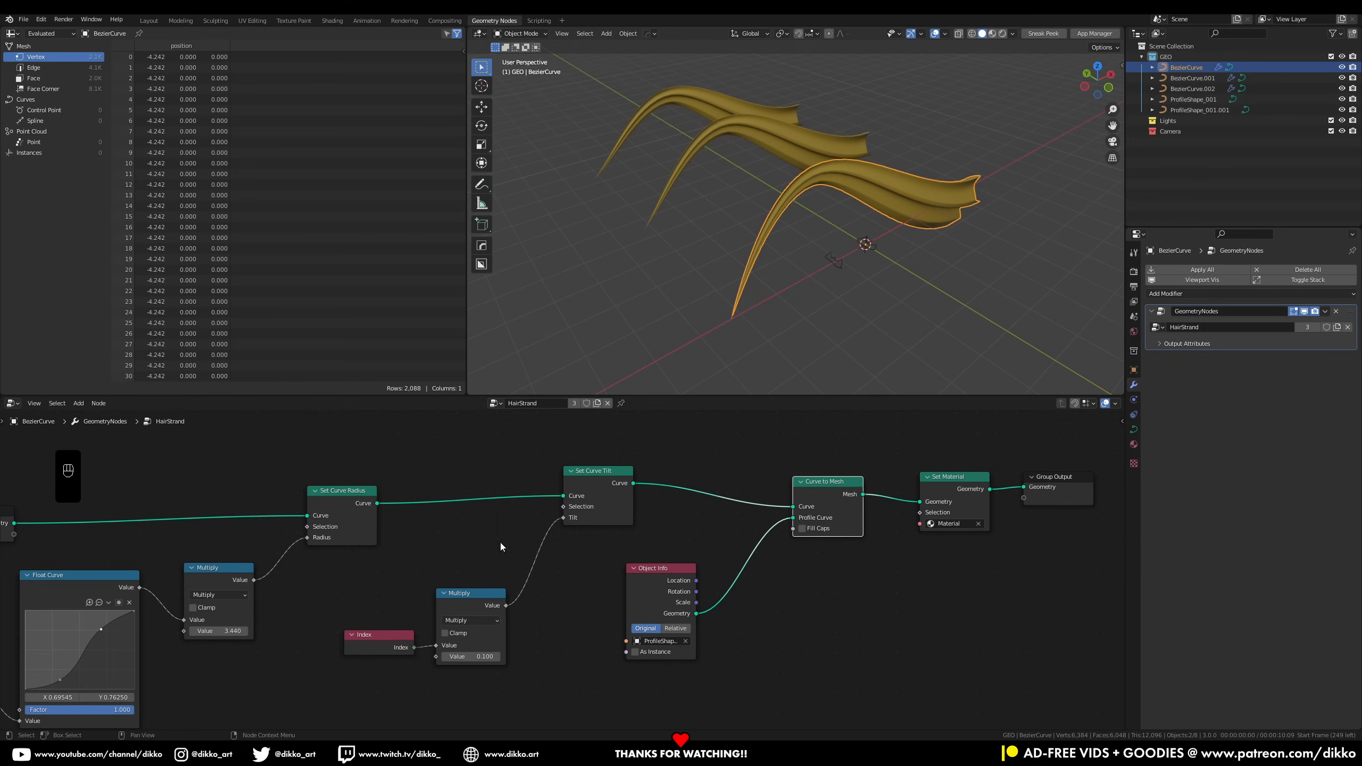
Select BezierCurve.001, the middle strand, and make its HairStrand node group an independent copy
left_click(781, 136)
middle_click_drag(756, 228, 836, 231)
middle_click_drag(396, 511, 536, 500)
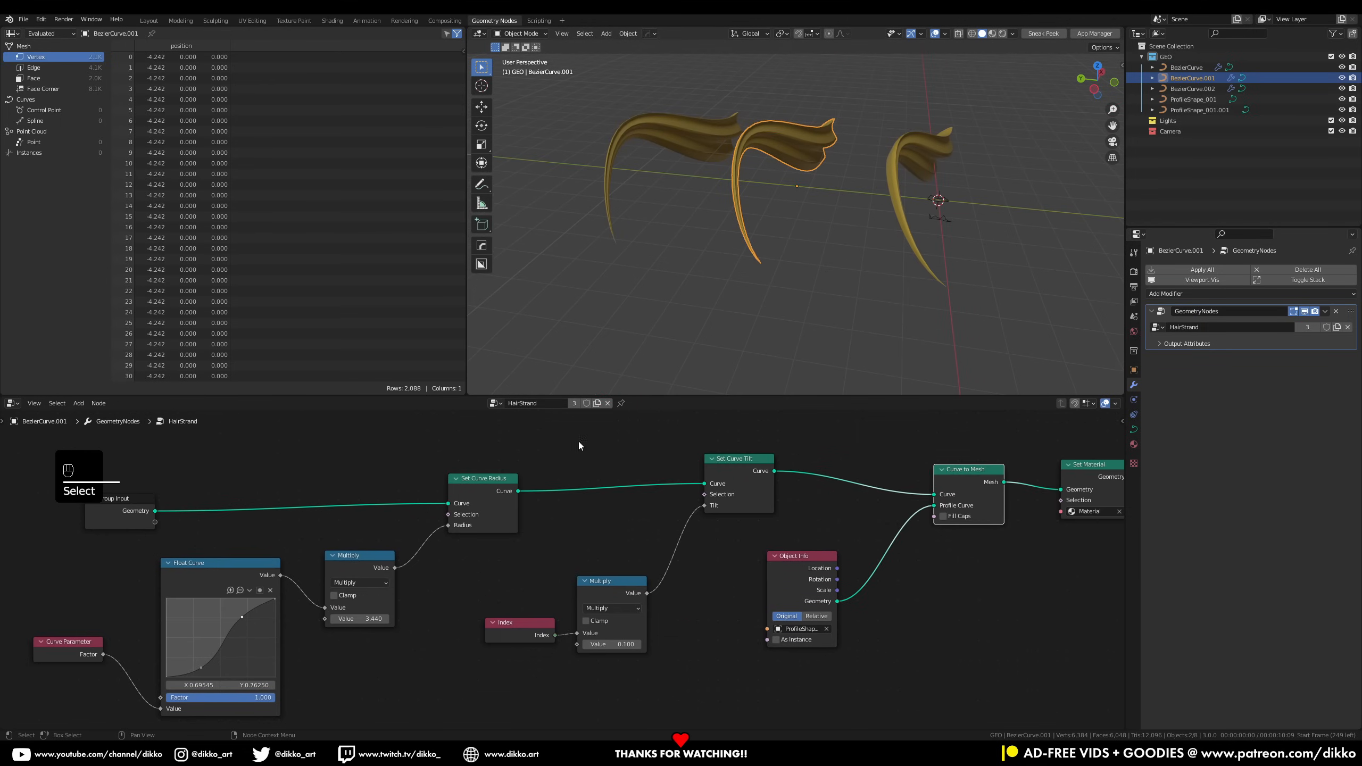
left_click(596, 404)
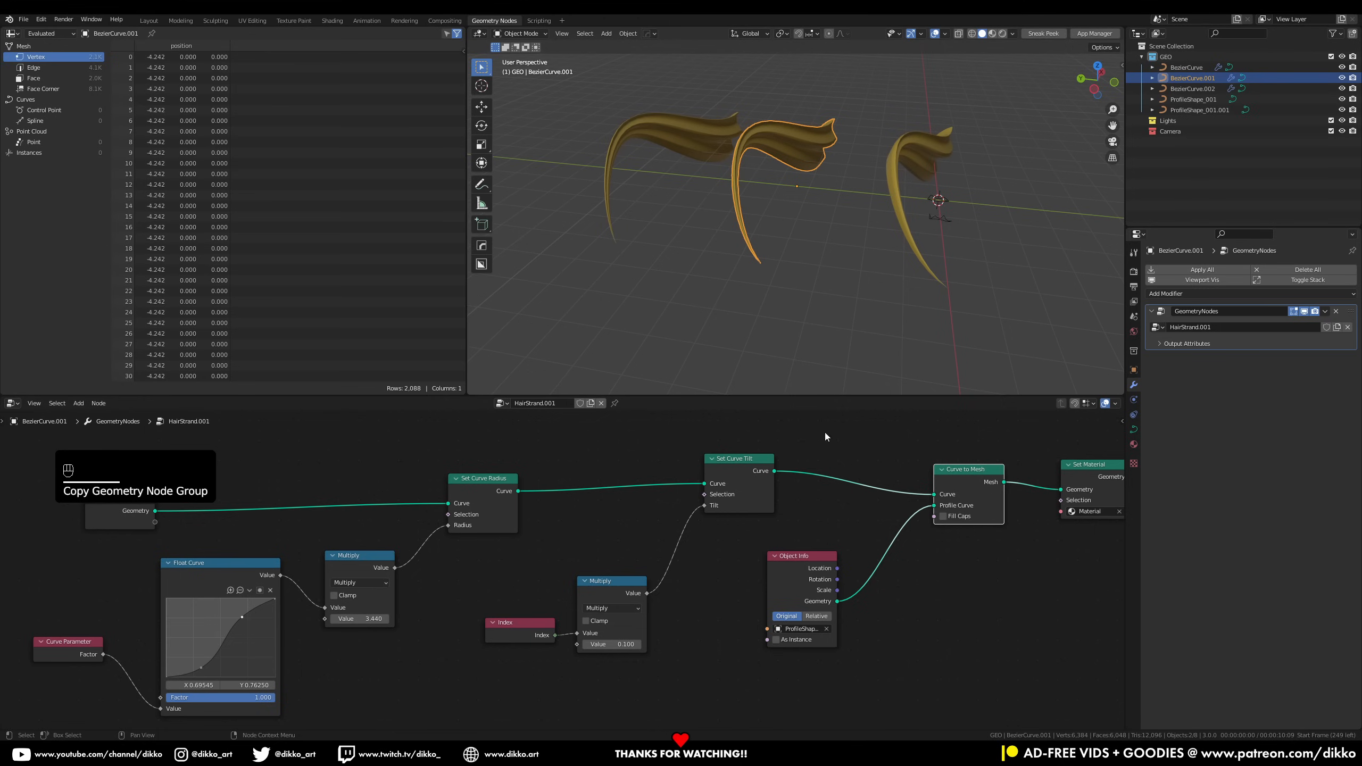
Replace the profile object in the copied node group's Object Info node with ProfileShape_001
left_click(826, 630)
left_click(826, 631)
left_click(941, 203)
Twist the middle strand by setting the tilt Multiply value of its copied node group to 3.800
middle_click_drag(668, 284, 653, 298)
left_click_drag(611, 644, 635, 644)
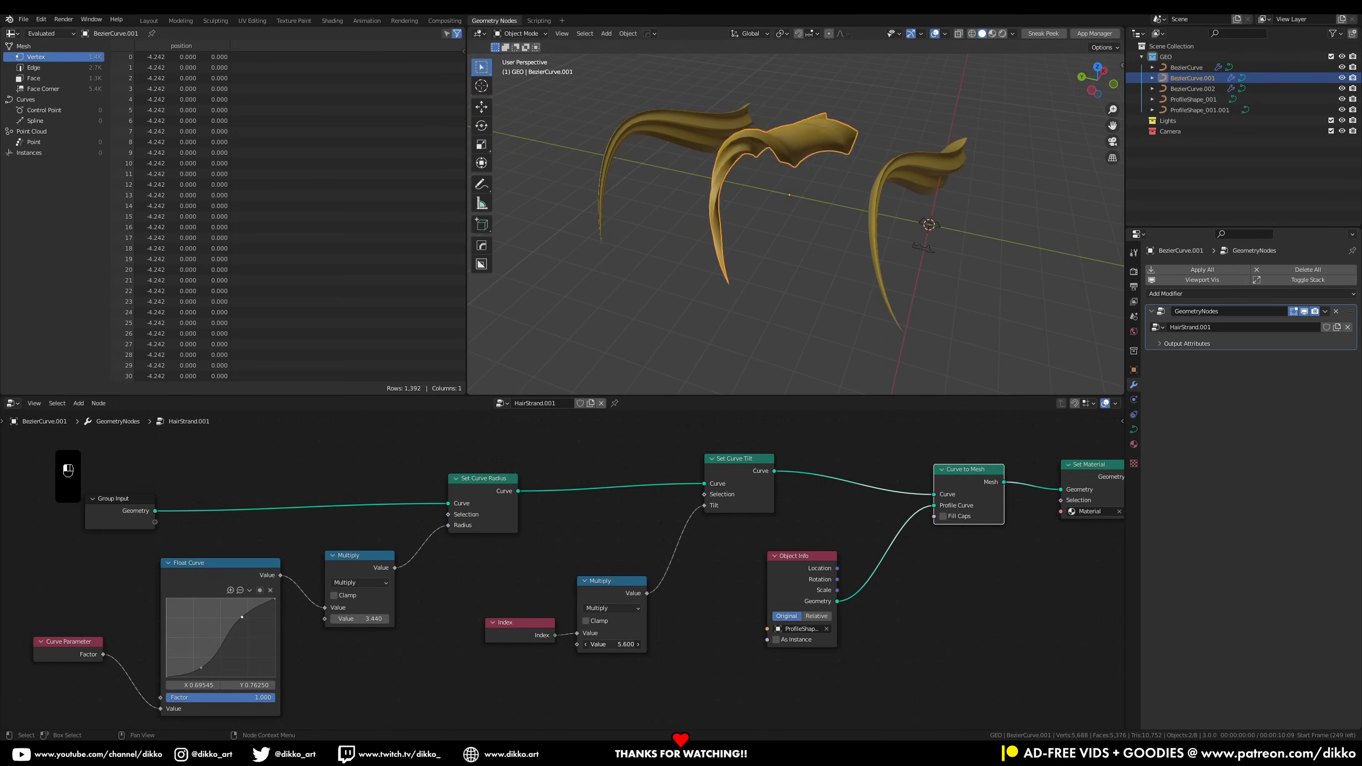
mouse_move(720, 340)
middle_mouse_down()
mouse_move(721, 177)
mouse_move(718, 322)
middle_mouse_up()
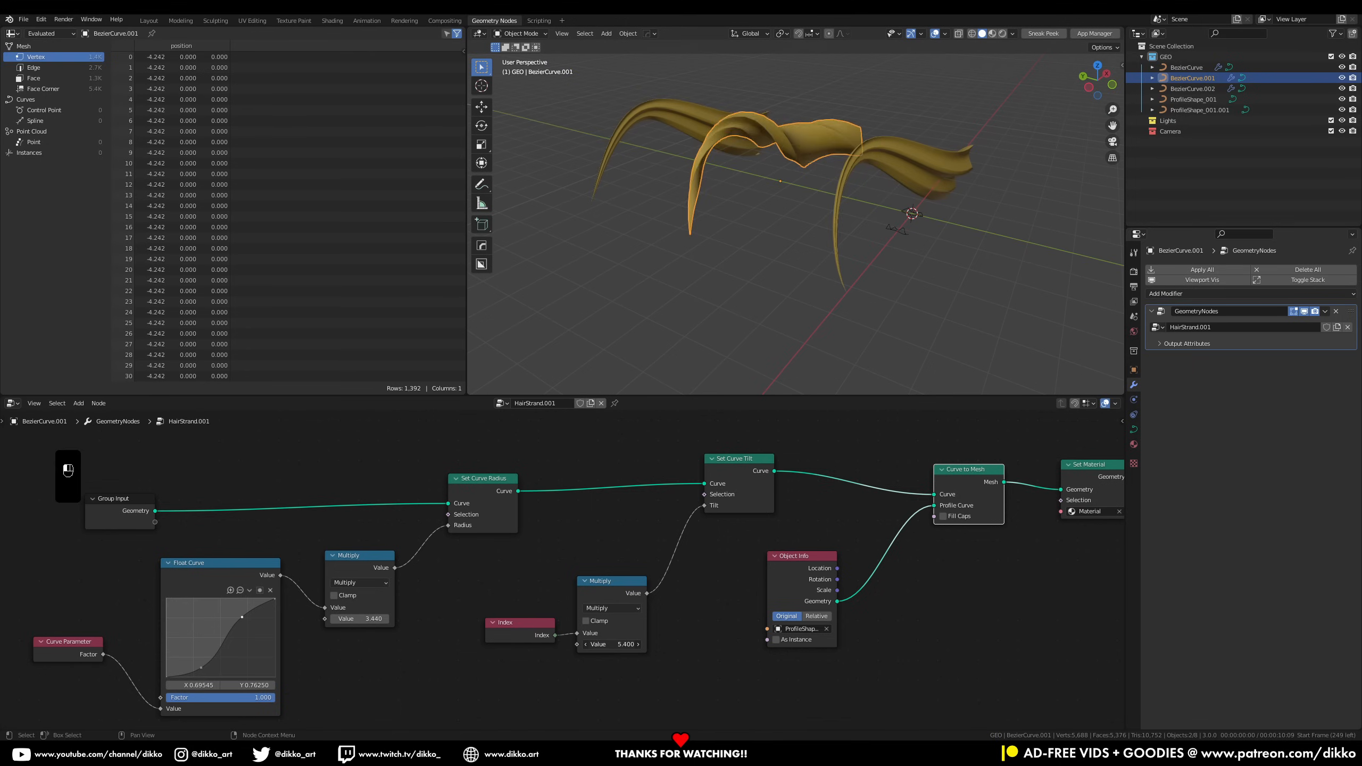
left_click_drag(617, 644, 627, 644)
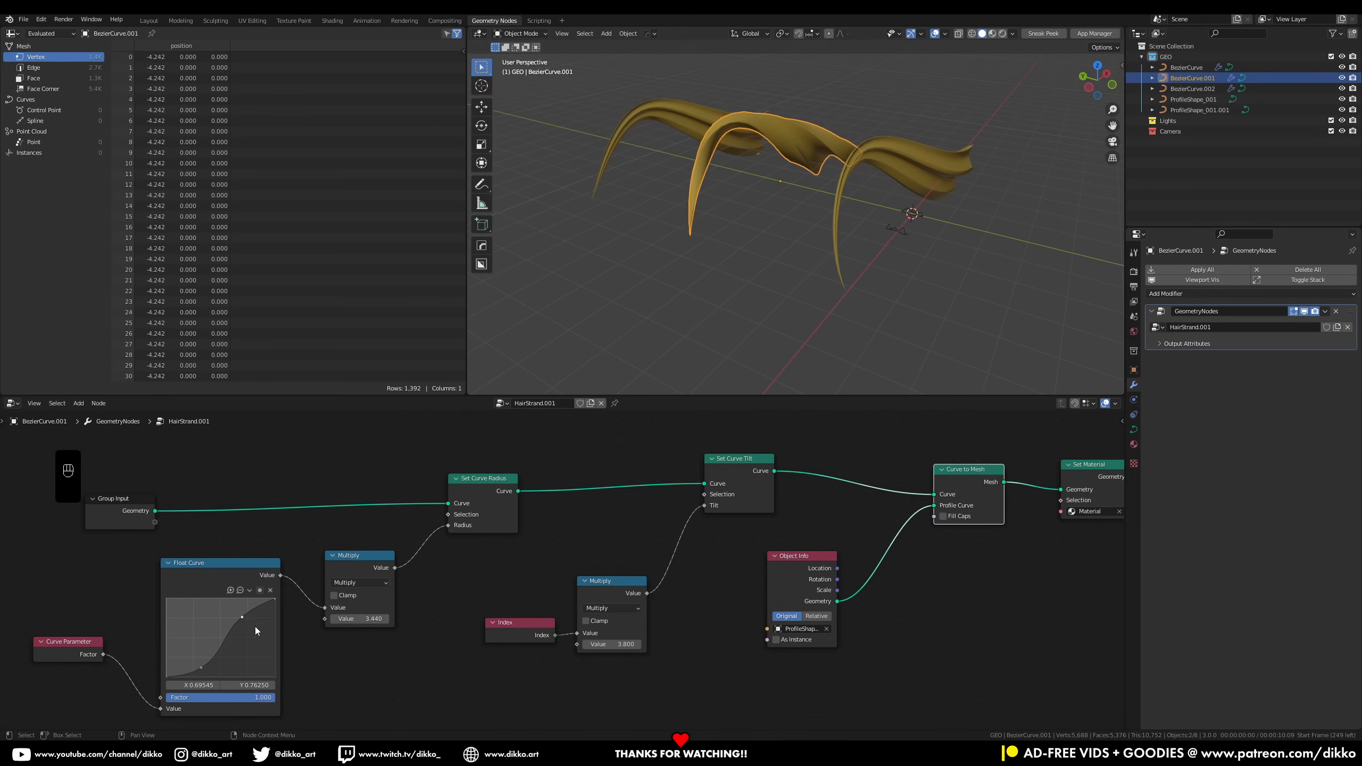
Lower the upper point of the radius Float Curve in the middle strand's node group to Y 0.43750
mouse_move(242, 617)
left_mouse_down()
mouse_move(218, 623)
mouse_move(242, 642)
left_mouse_up()
middle_click_drag(759, 262, 698, 254)
Slightly enlarge the control points of profile curve ProfileShape_001.001 in Edit Mode, undoing the last resize
left_click(727, 262)
key("Tab")
key("s")
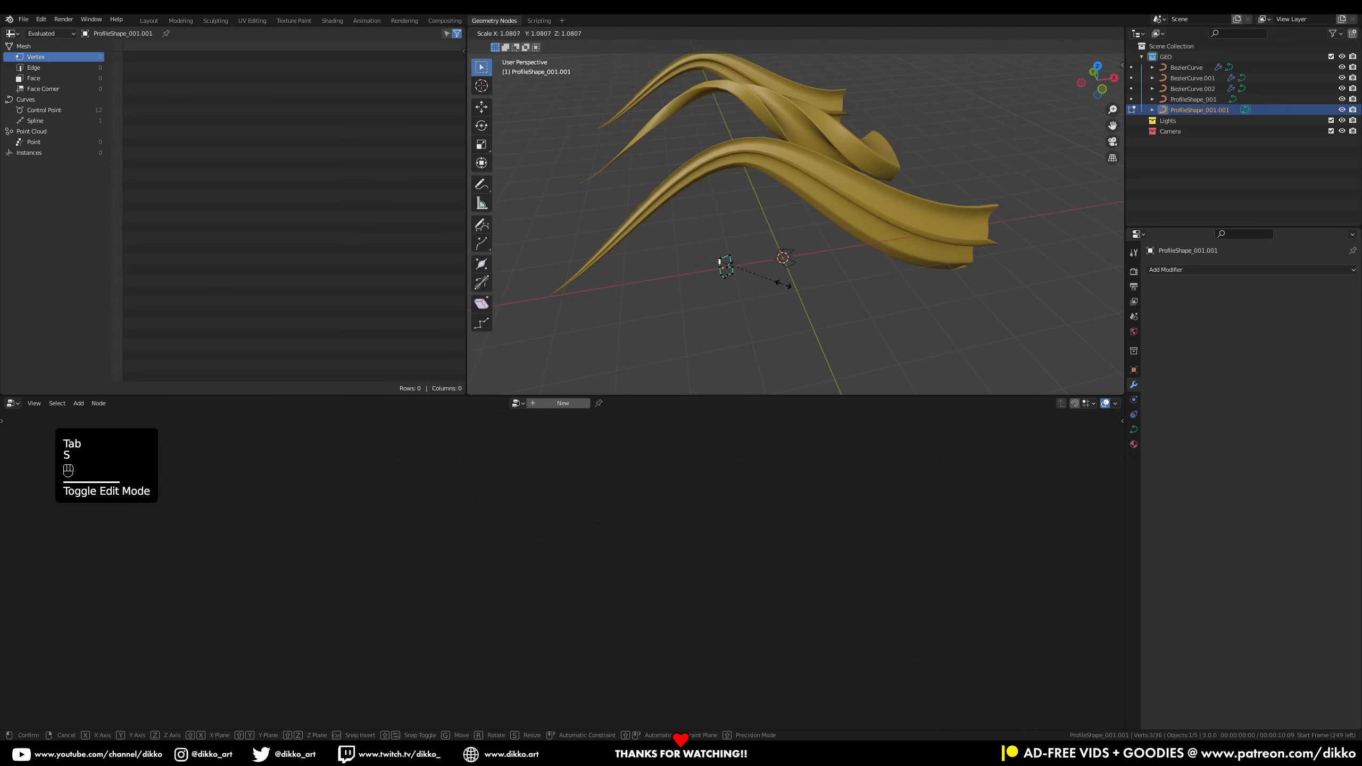
left_click(787, 285)
key("a")
key("s")
left_click(821, 284)
key("ctrl+z")
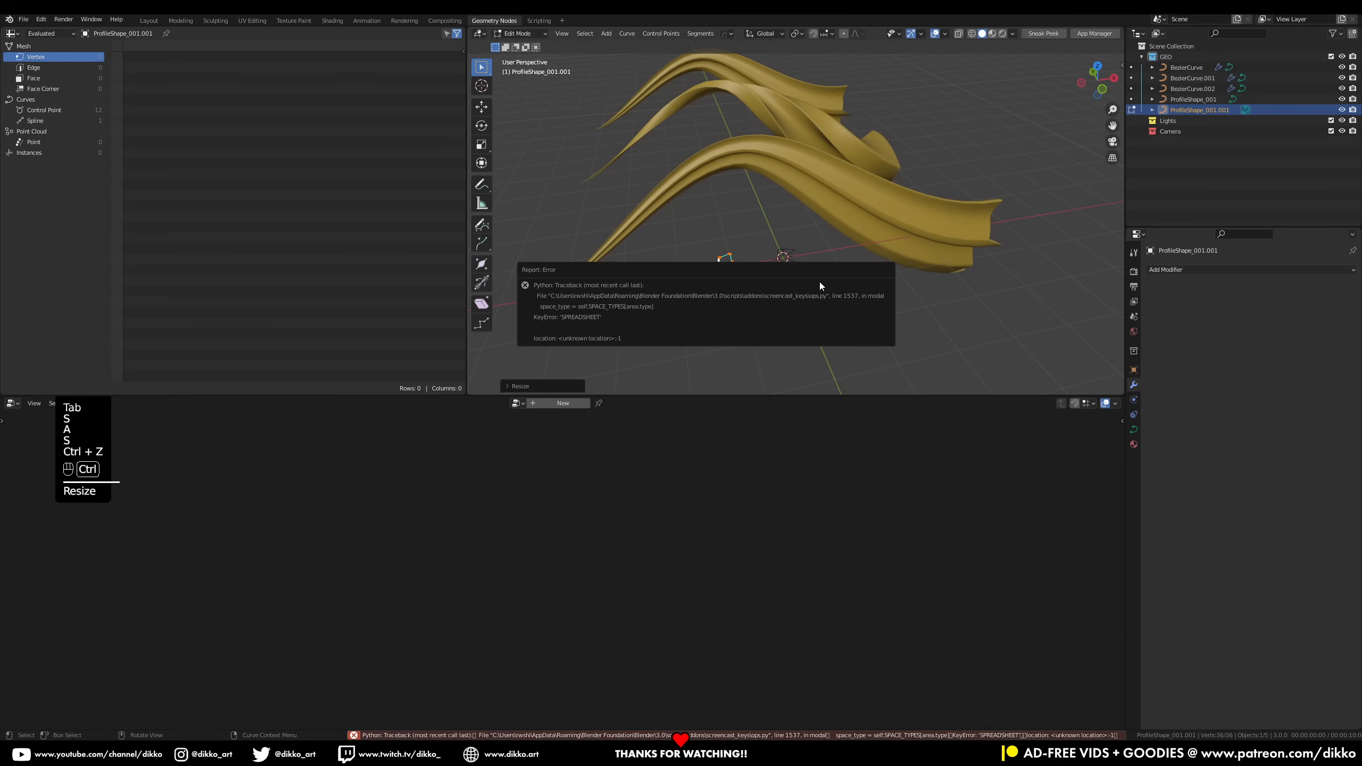
key("Tab")
Rotate the ProfileShape_001 profile curve freely with a trackball rotation
left_click(785, 266)
key("g")
key("r")
key("r")
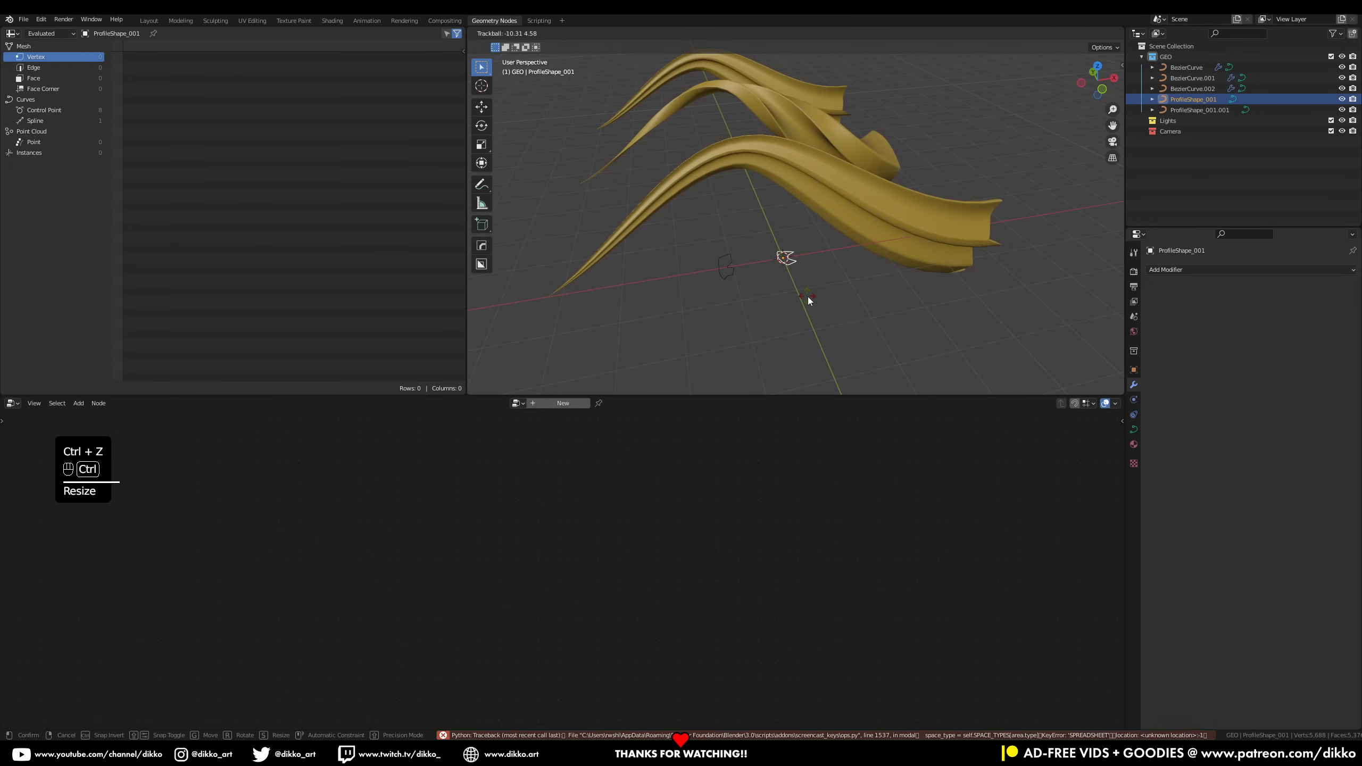
left_click(808, 296)
middle_click_drag(736, 274, 777, 276)
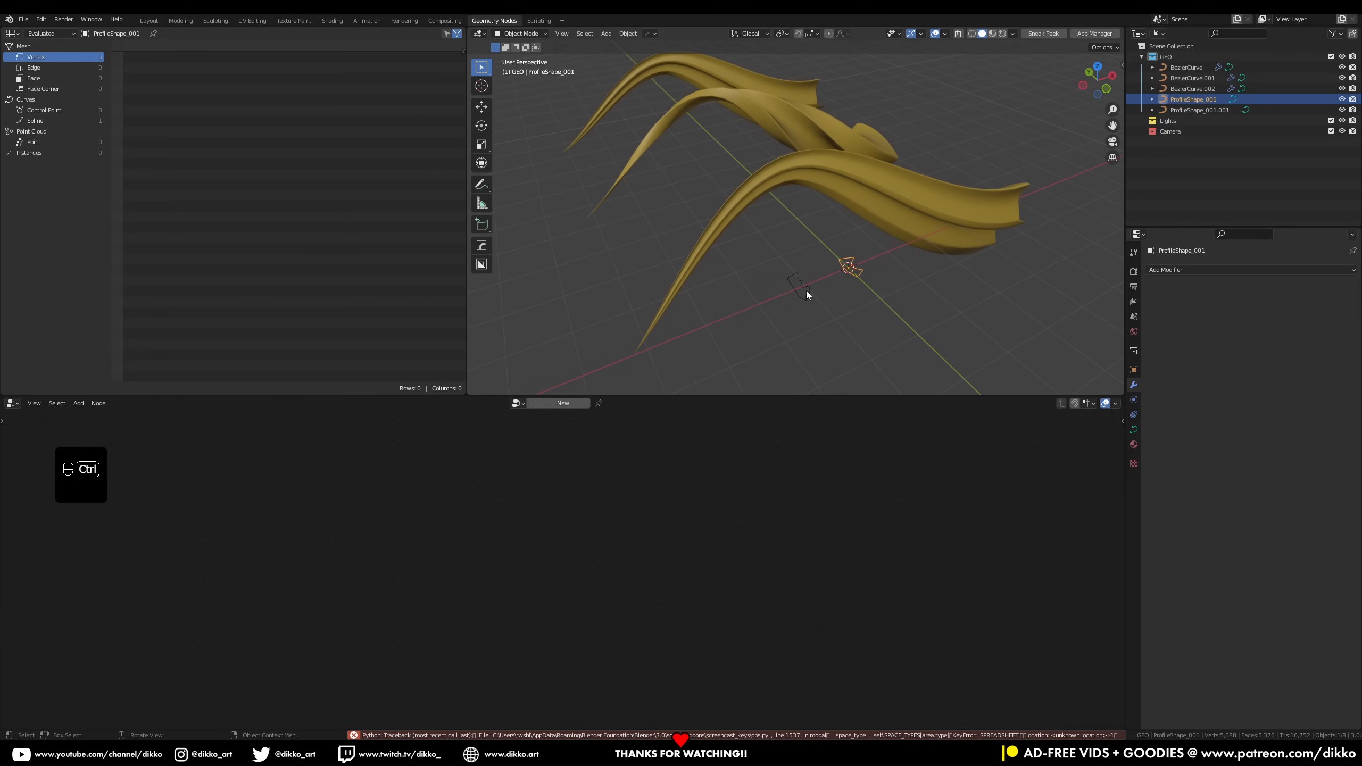
Select the hair strands in turn to examine their shapes and node setups, and clear the selection
left_click(856, 312)
left_click(819, 126)
middle_click_drag(819, 125, 899, 212)
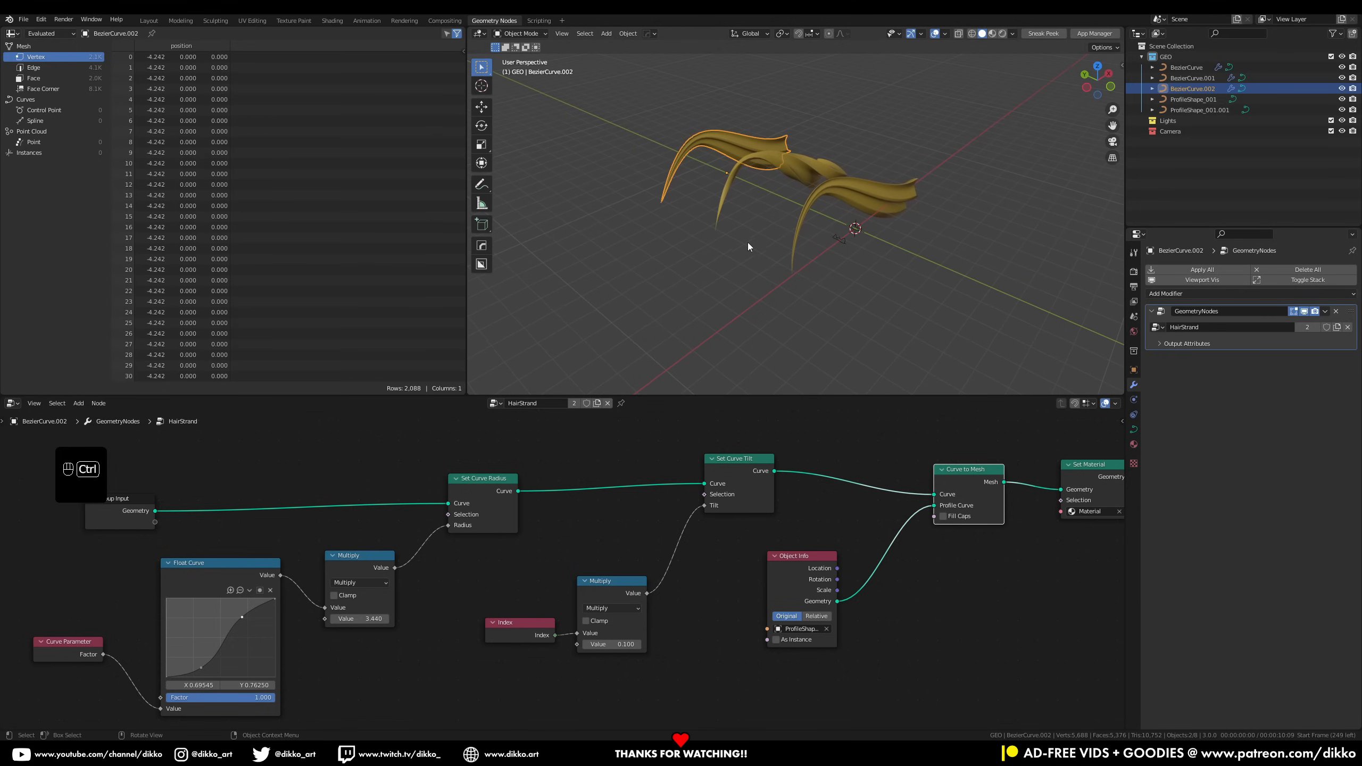
middle_click_drag(918, 239, 842, 228, "shift")
scroll(795, 190, "up", 2)
left_click(780, 180)
left_click(726, 146)
left_click(665, 119)
left_click(834, 322)
Add a Bezier curve and move it along the X axis, away from the profile shapes
key("shift+a")
mouse_move(820, 266)
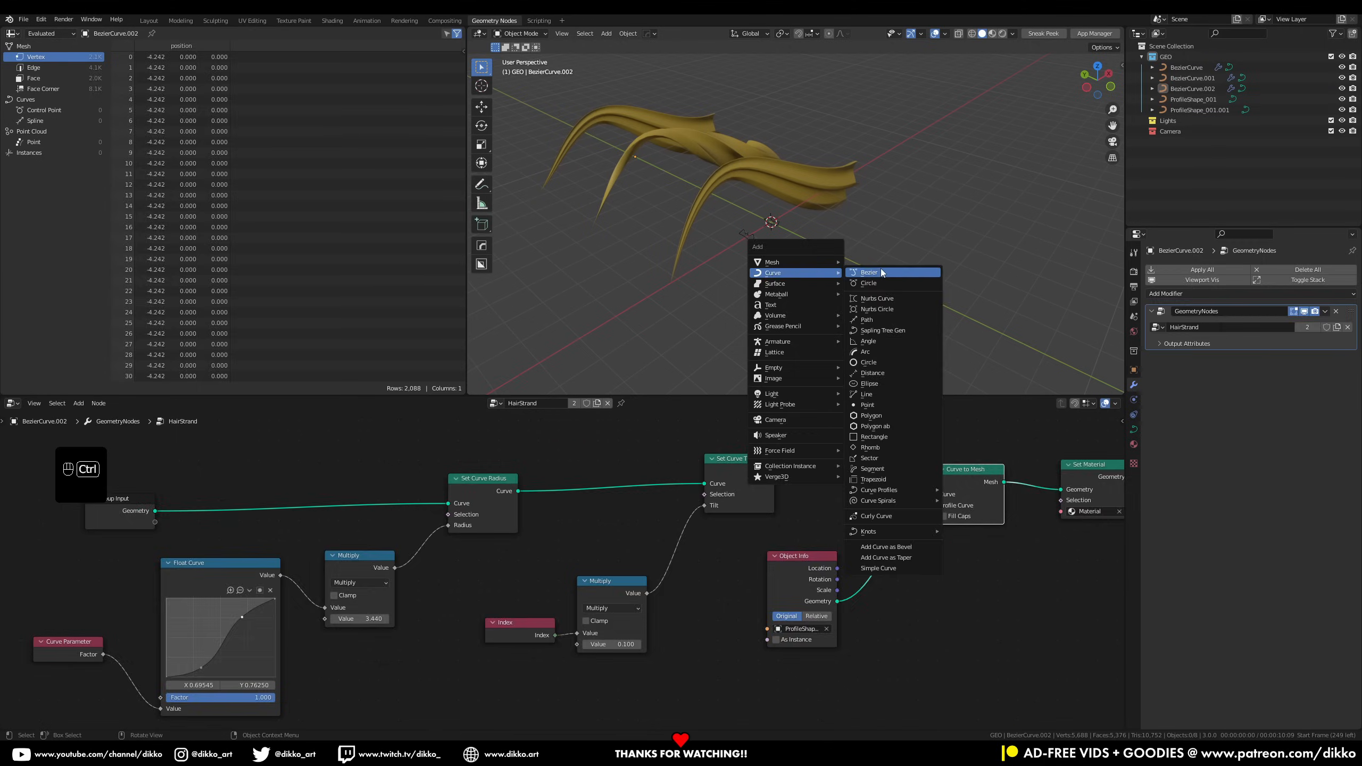
left_click(879, 268)
key("g")
key("x")
left_click(755, 308)
Scale up the new Bezier curve and move it along the Y axis to the side of the strands
key("s")
left_click(901, 355)
key("ctrl+a")
left_click(760, 299)
key("g")
key("y")
left_click(925, 336)
middle_click_drag(913, 275, 882, 242, "shift")
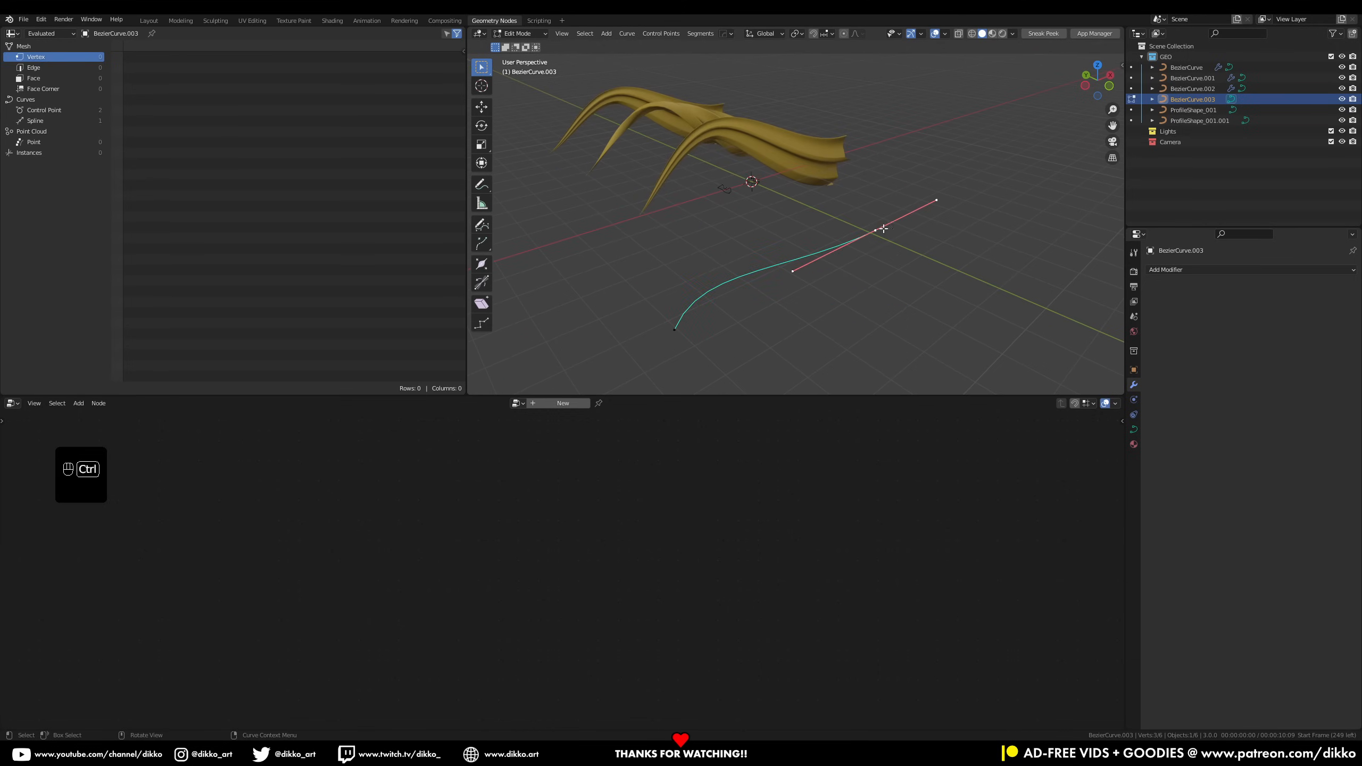
Extend the upper end of the new curve with two more points and rotate them into a rising hook
left_click(994, 103)
key("r")
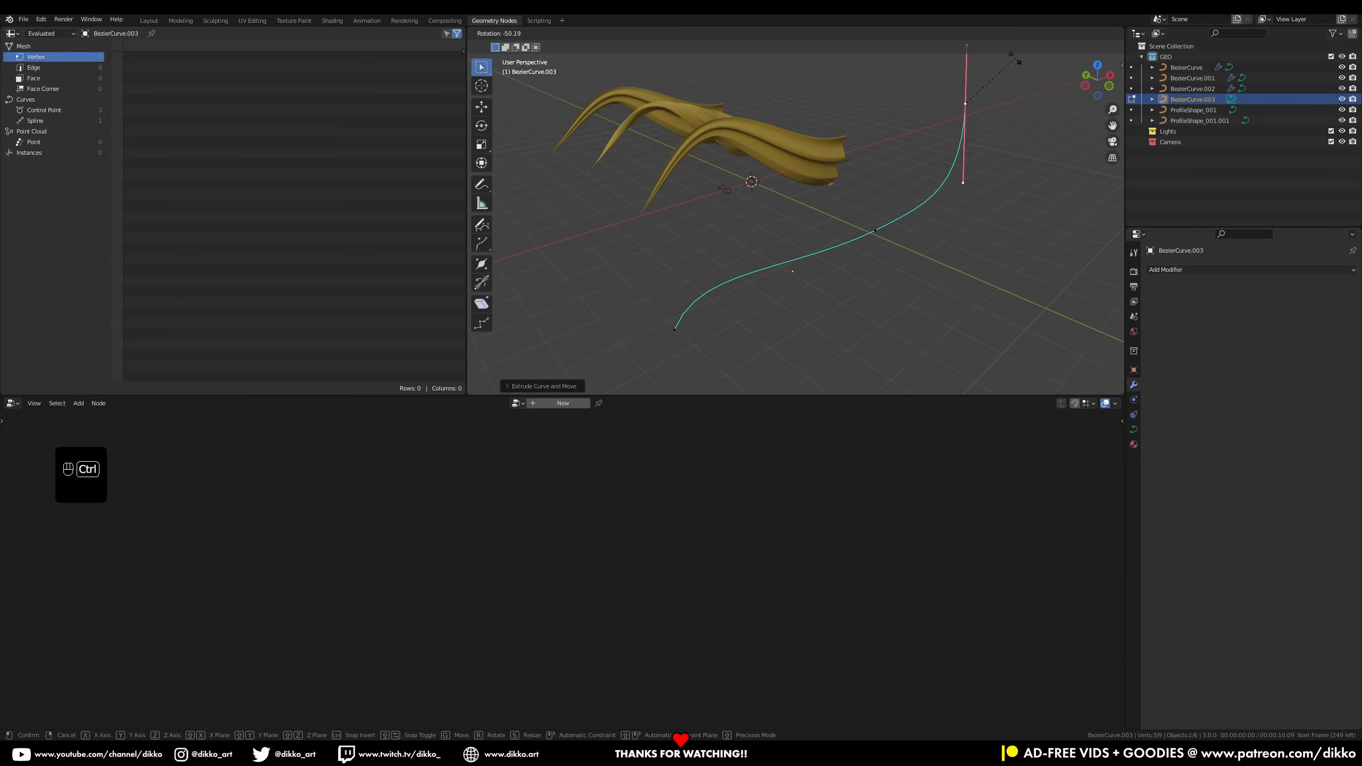
left_click(1012, 58)
scroll(986, 171, "down", 2)
left_click(866, 61)
key("r")
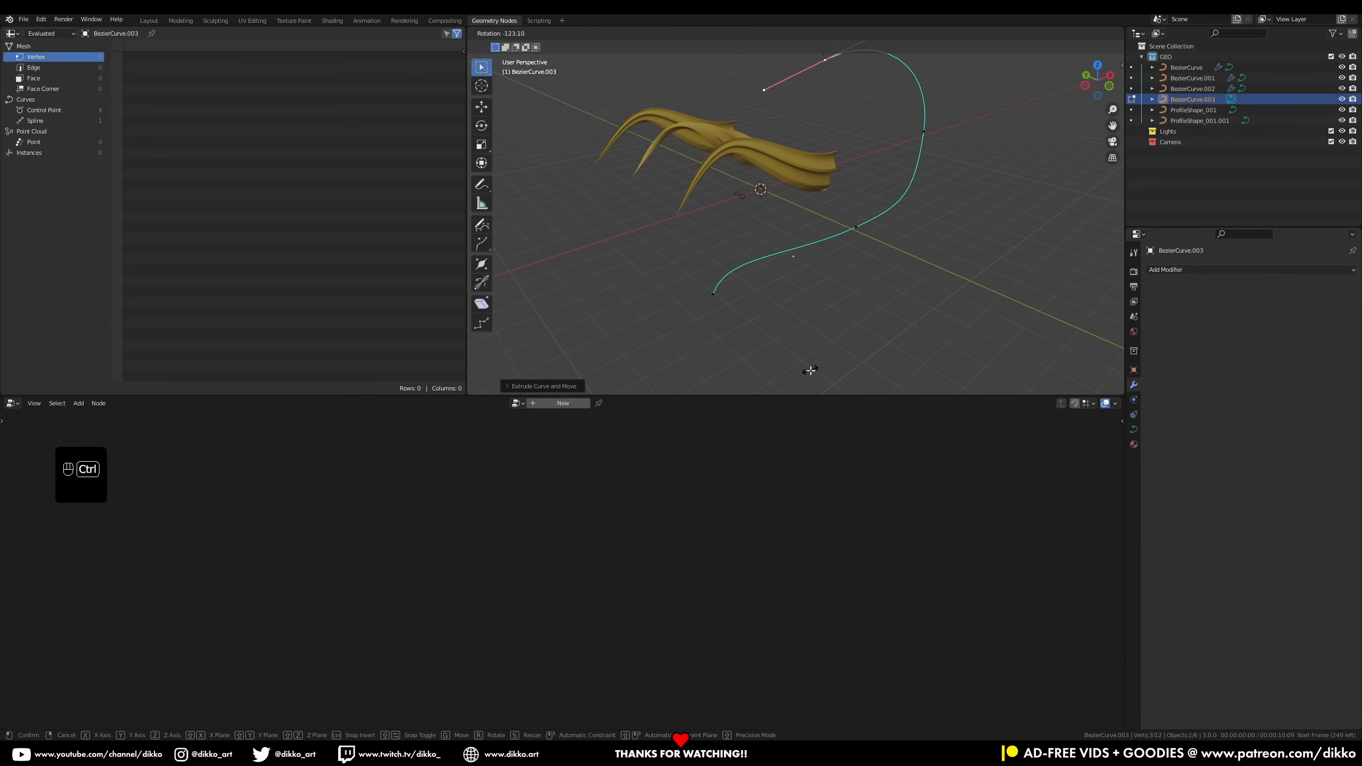
left_click(810, 370)
Reshape the middle points of the new curve and extend its lower end outward to complete an S shape
middle_click_drag(810, 370, 883, 359)
left_click(869, 243)
key("r")
left_click(949, 326)
left_click(887, 197)
key("g")
left_click(920, 187)
left_click(863, 310)
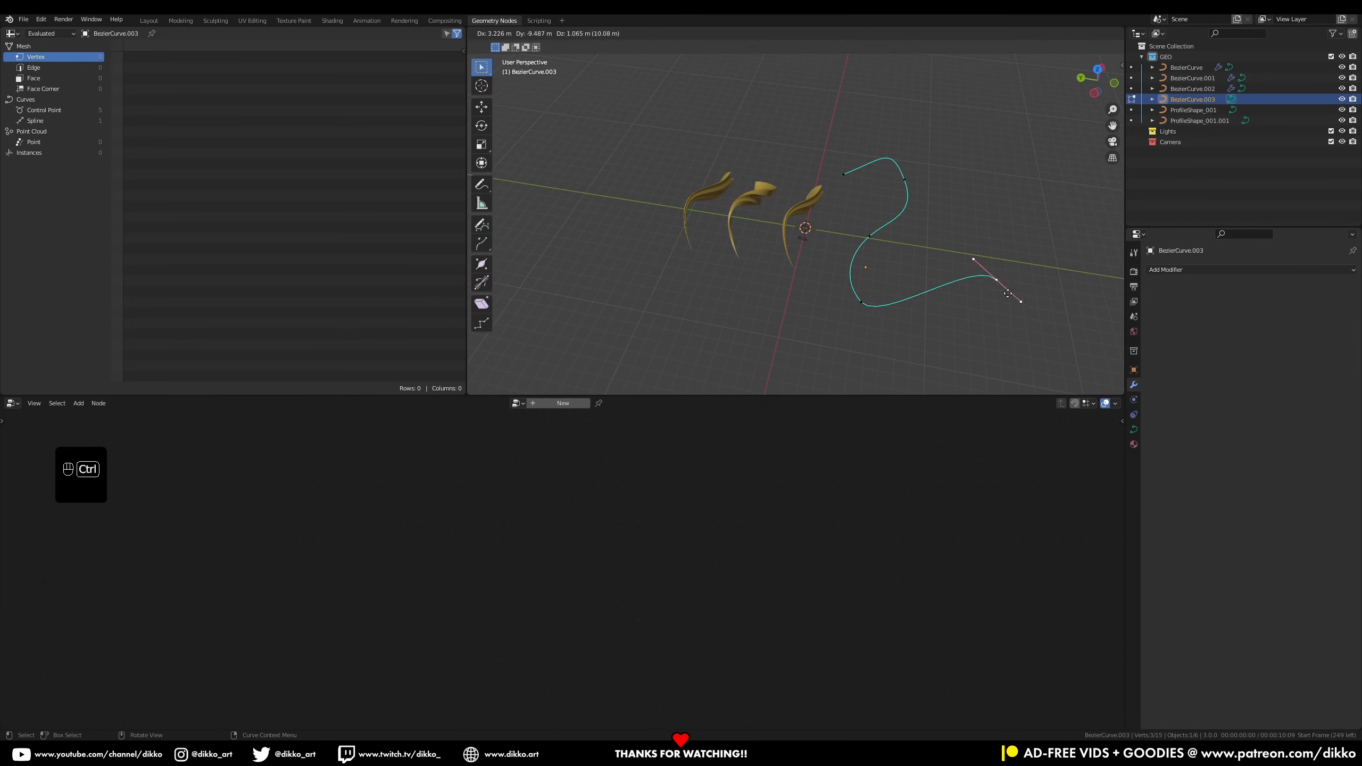
left_click(987, 293)
key("Tab")
Copy the HairStrand Geometry Nodes modifier from the nearest strand, BezierCurve, to the new S-shaped curve
middle_click_drag(883, 270, 1034, 332)
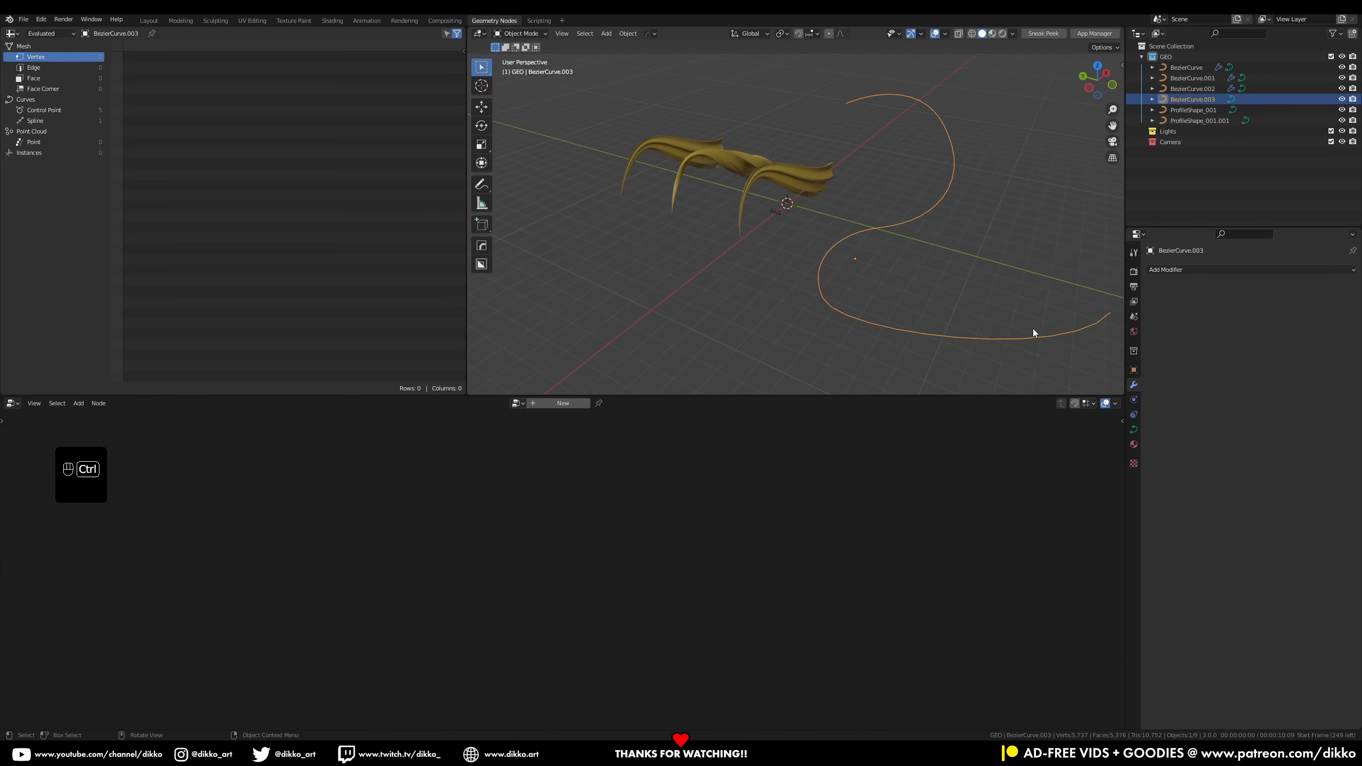
left_click(813, 185)
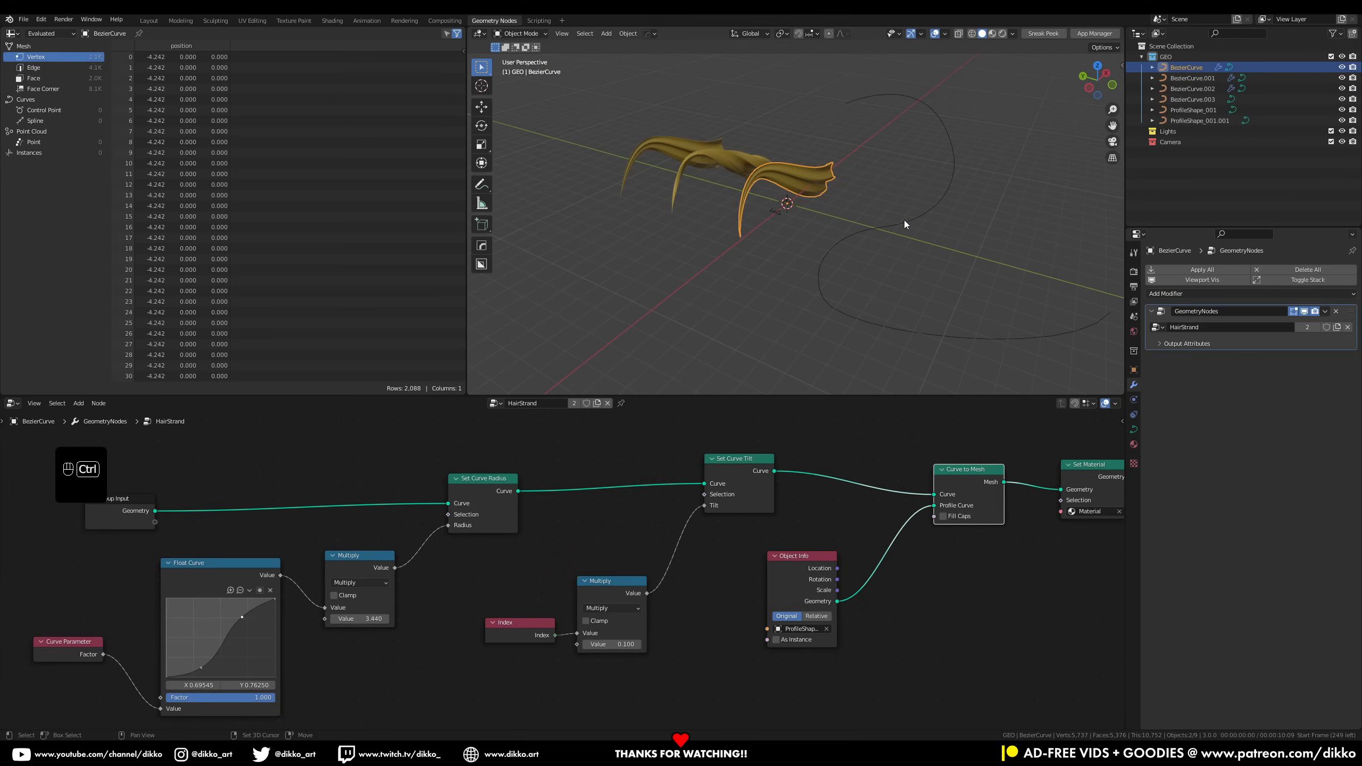
left_click(903, 226, "ctrl")
left_click(826, 189, "ctrl")
key("ctrl+l")
left_click(866, 227)
middle_click_drag(888, 255, 920, 259)
Try the HairStrand.001 node group on the S-shaped curve and switch its modifier back to HairStrand
left_click(960, 170)
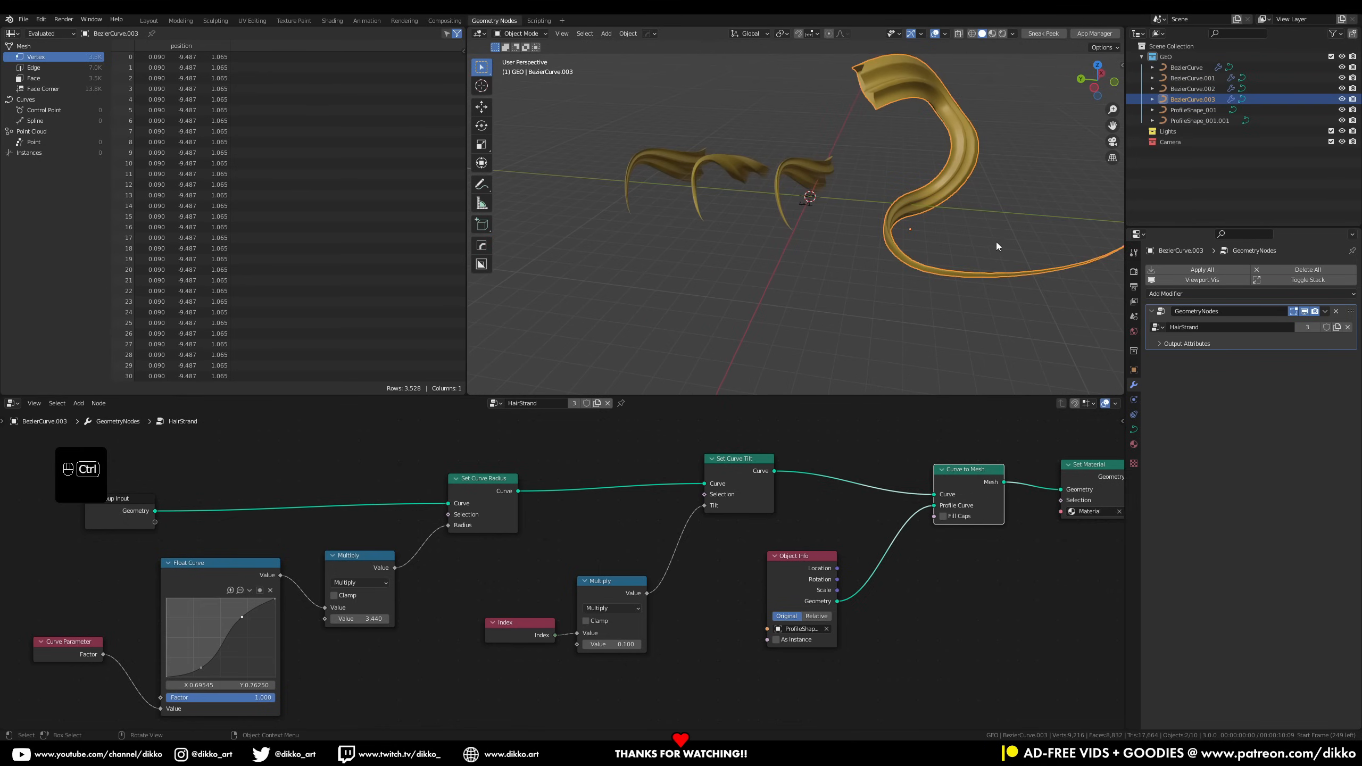
left_click(1153, 331)
left_click(1166, 375)
middle_click_drag(836, 242, 955, 232)
left_click(1155, 327)
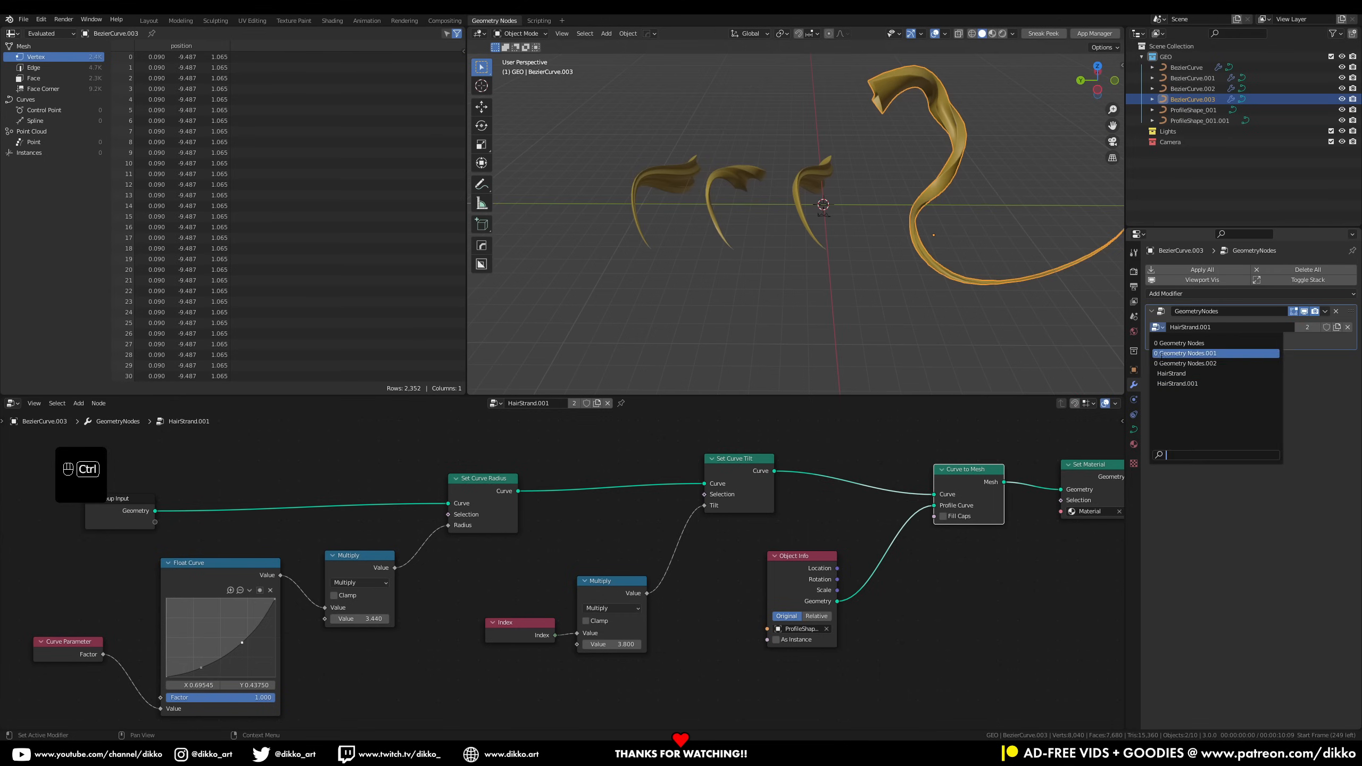
left_click(1179, 373)
middle_click_drag(854, 221, 870, 260)
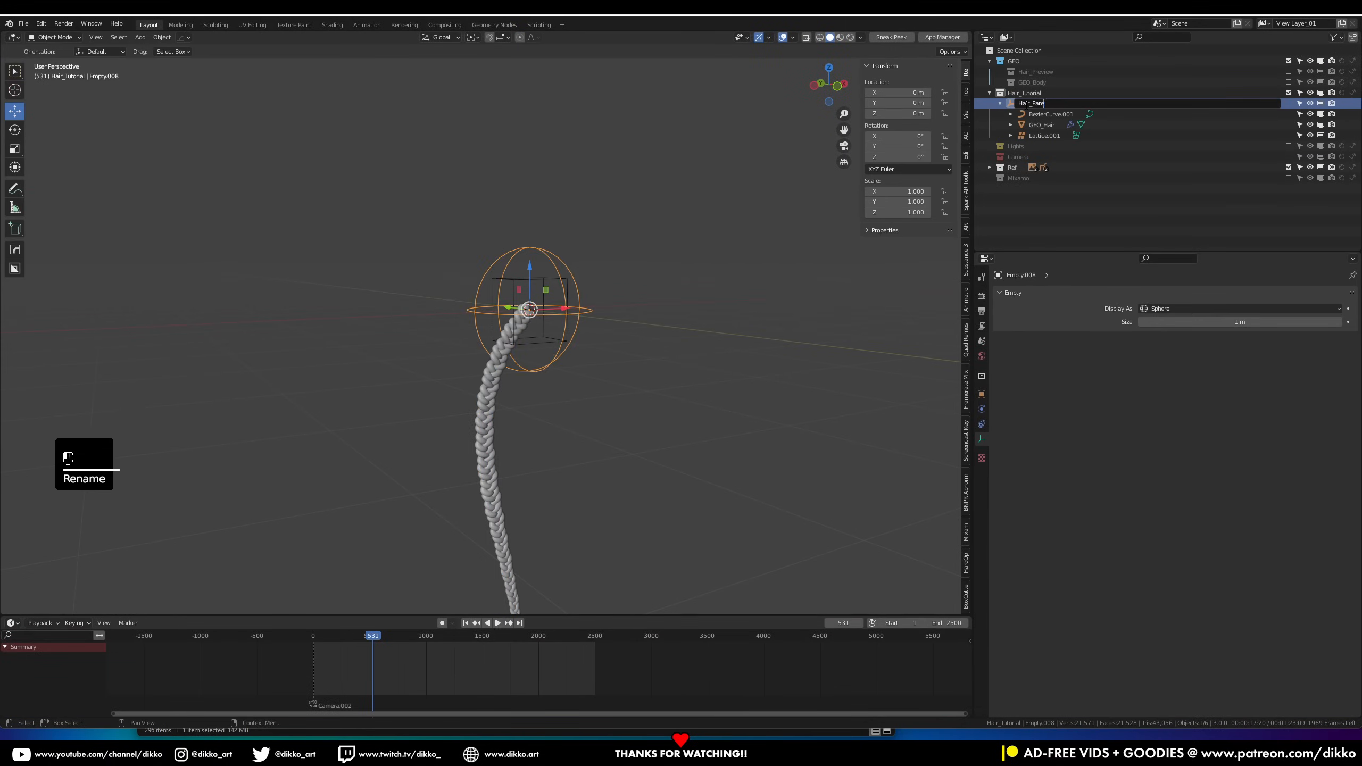
Rename the braid's parent empty to Hair_Parent and enable the GEO_Body collection to show the character
left_click(670, 295)
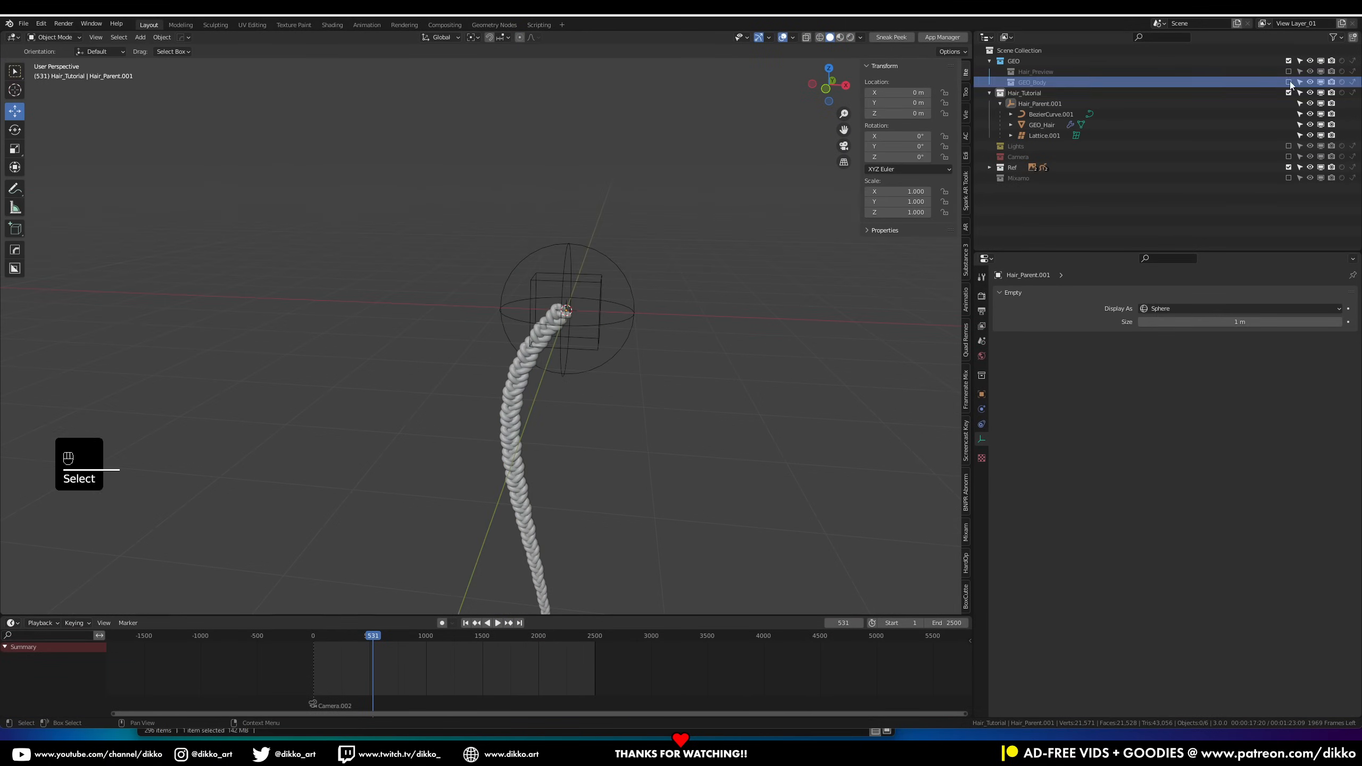
left_click(1290, 83)
scroll(522, 322, "down", 6)
middle_click_drag(522, 316, 521, 421, "shift")
scroll(522, 422, "up", 3)
Move the braid's parent empty up beside the head, at about X 1.96 m and Z 13.04 m
left_click(497, 515)
key("ctrl+z")
left_click(553, 545)
left_click_drag(522, 472, 533, 322)
left_click(532, 323)
Undo the previous resizing of the braid's parent empty and scale it uniformly to 0.703
key("s")
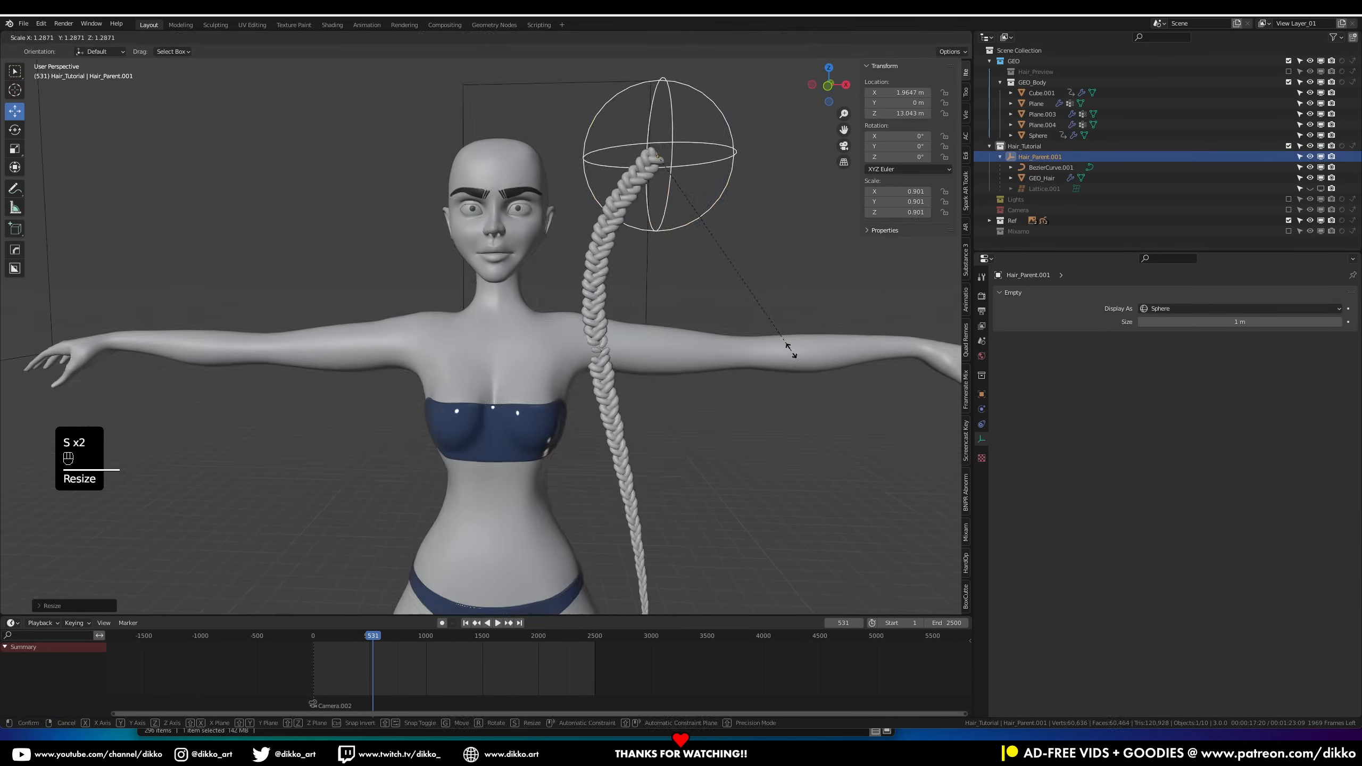
key("ctrl+z")
key("ctrl+z")
key("s")
left_click(732, 300)
Rotate the braid's parent empty to -105° about Z and place it against the temple at about X 0.82 m
middle_click_drag(732, 301, 742, 336)
key("r")
left_click(670, 225)
key("KP_3")
key("KP_3")
left_click_drag(590, 241, 493, 190)
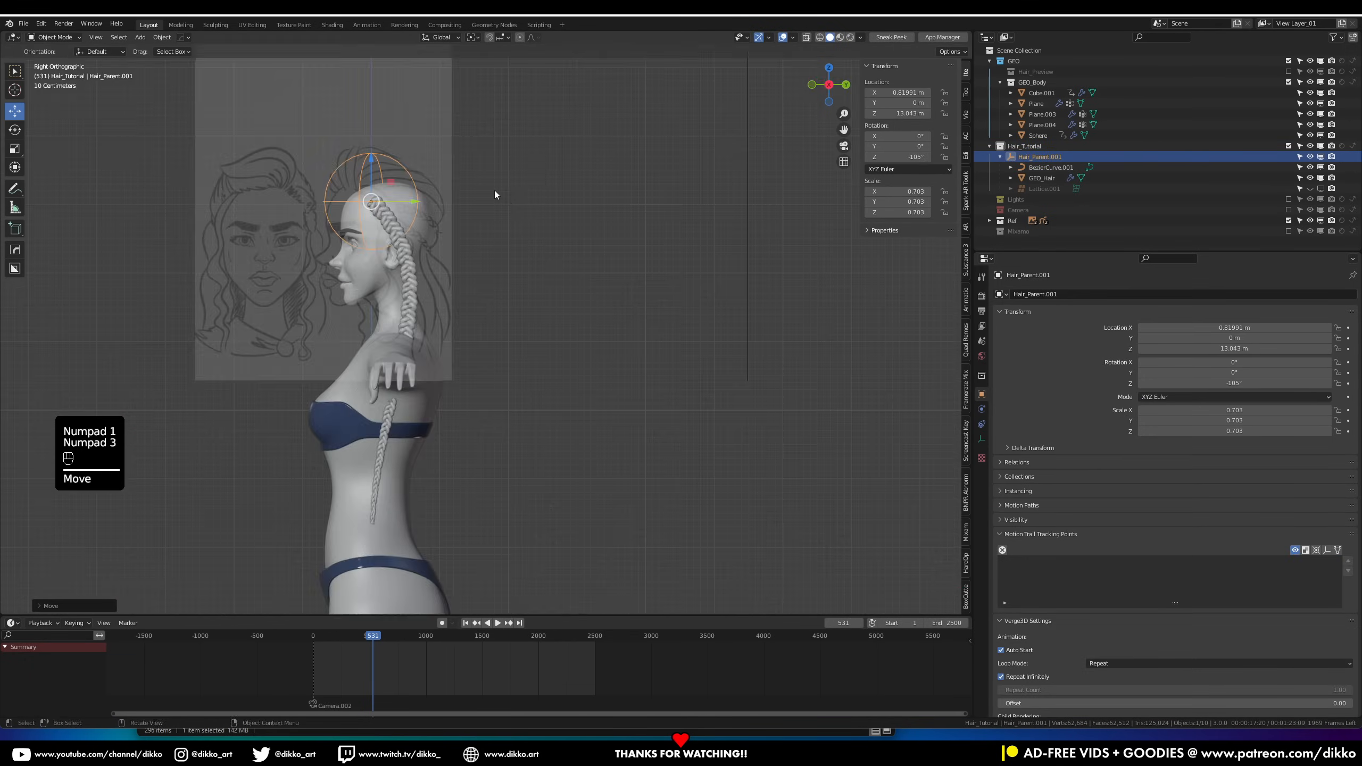
scroll(494, 190, "up", 4)
Add an empty at the world origin between the character's feet
middle_click_drag(494, 189, 590, 315)
scroll(589, 318, "down", 5)
key("shift+a")
left_click(534, 532)
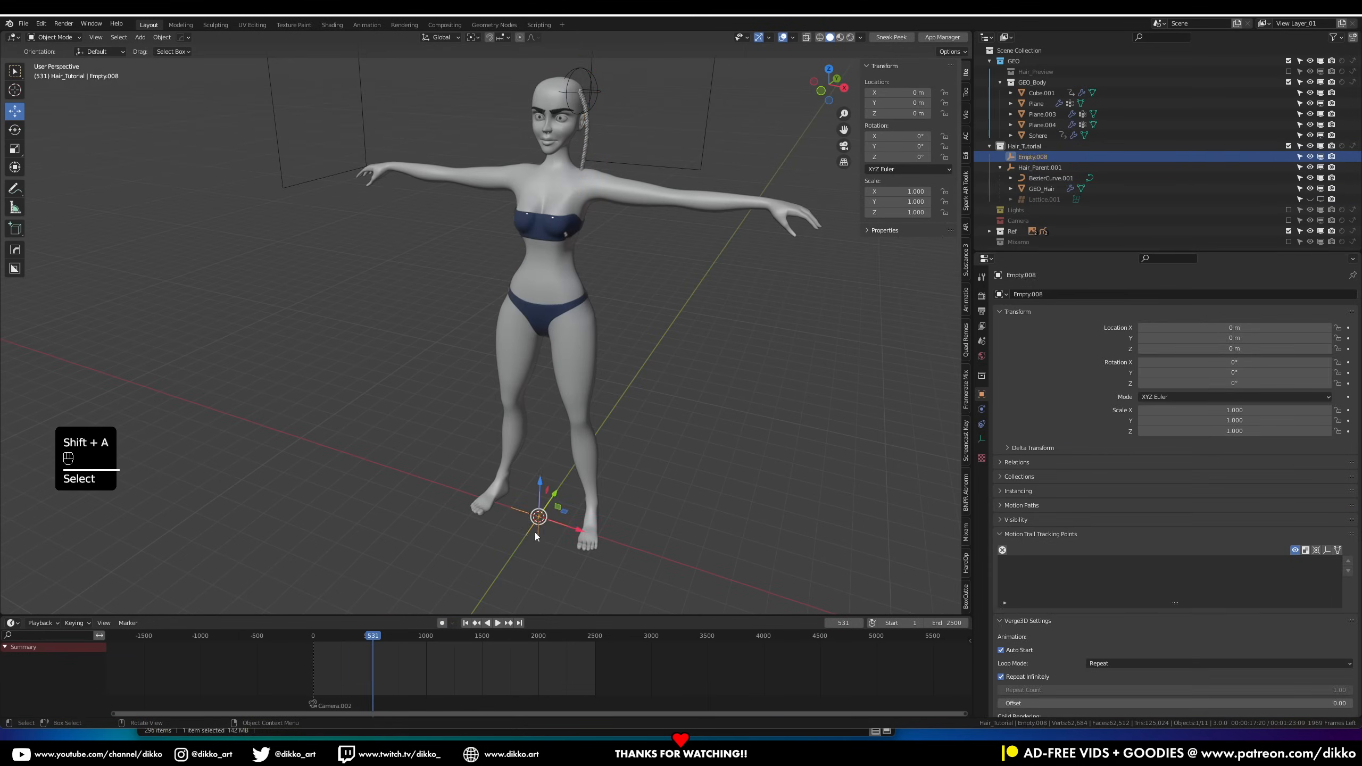
Mirror the braid to the other side of the head with a Mirror modifier that uses the new empty
left_click(1041, 178)
left_click(1013, 318)
left_click(1123, 389)
left_click(1233, 477)
scroll(547, 205, "up", 5)
middle_click_drag(547, 205, 617, 268)
Edit the braid's Bezier curve, moving and scaling its upper control points so the braid runs back around the head
left_click(644, 523)
key("Tab")
key("KP_1")
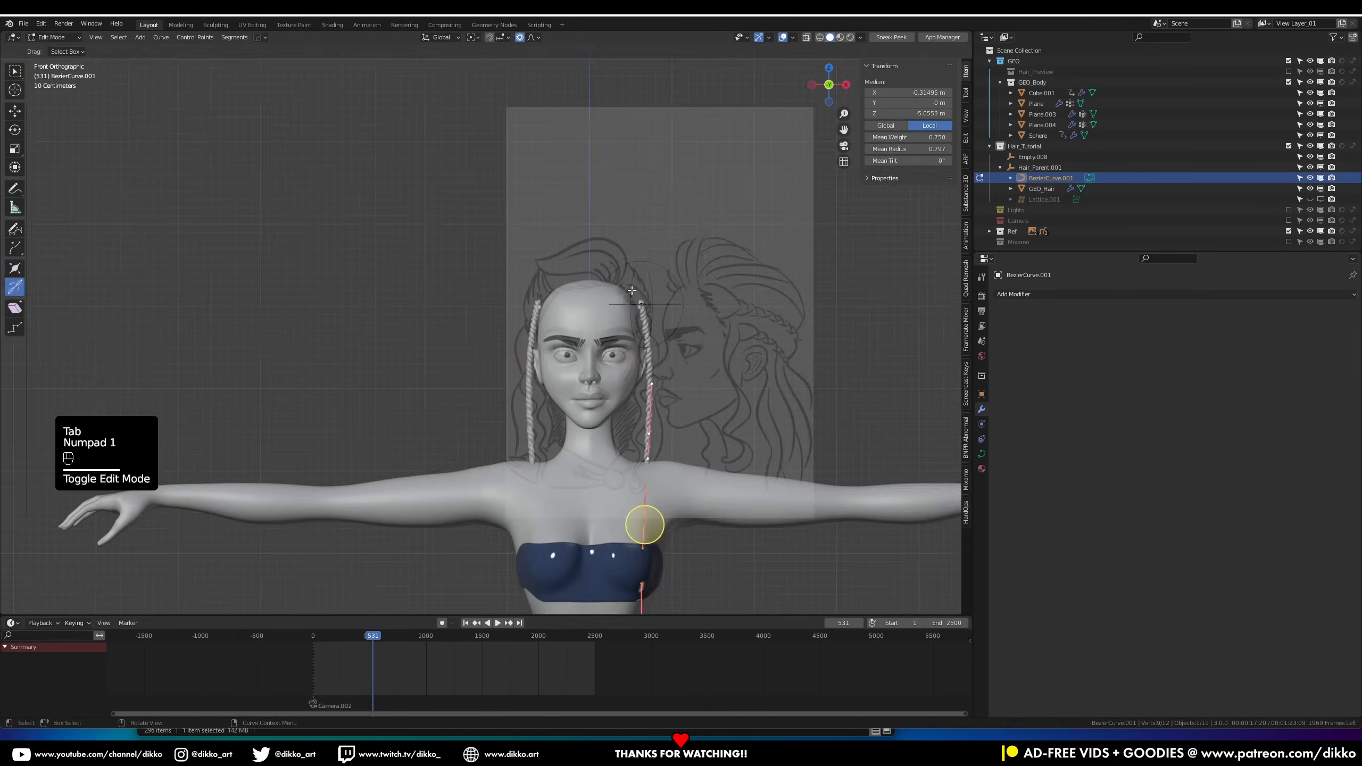
scroll(670, 305, "up", 4)
key("KP_3")
left_click(526, 509)
middle_click_drag(559, 492, 691, 301)
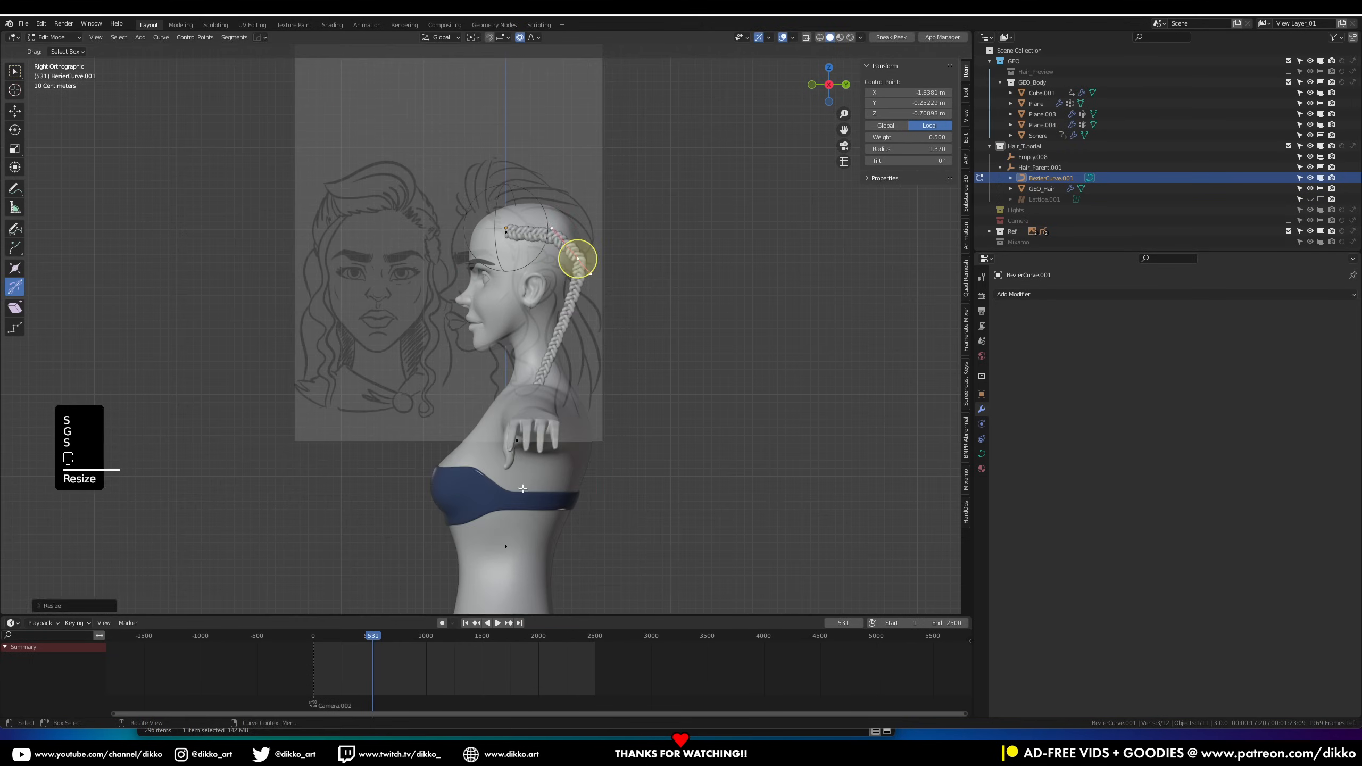
Move the next control point of the braid curve out behind the head, checking front and side views
left_click(617, 375)
key("g")
key("g")
left_click(616, 333)
scroll(617, 333, "up", 3)
key("KP_1")
key("KP_3")
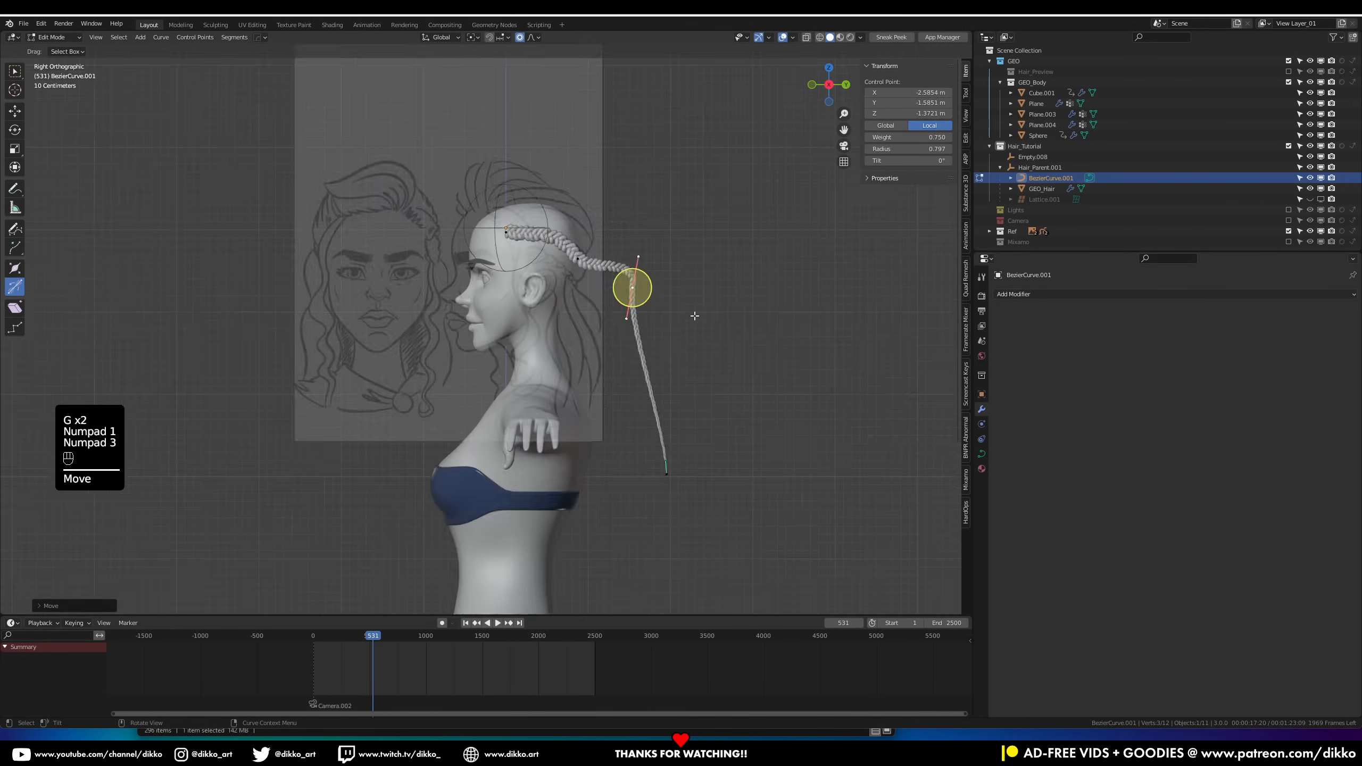
scroll(625, 259, "up", 3)
Move the braid curve's lower control points toward the spine so both braids hang down the back of the neck
key("Tab")
left_click(753, 444)
key("Tab")
key("ctrl+KP_1")
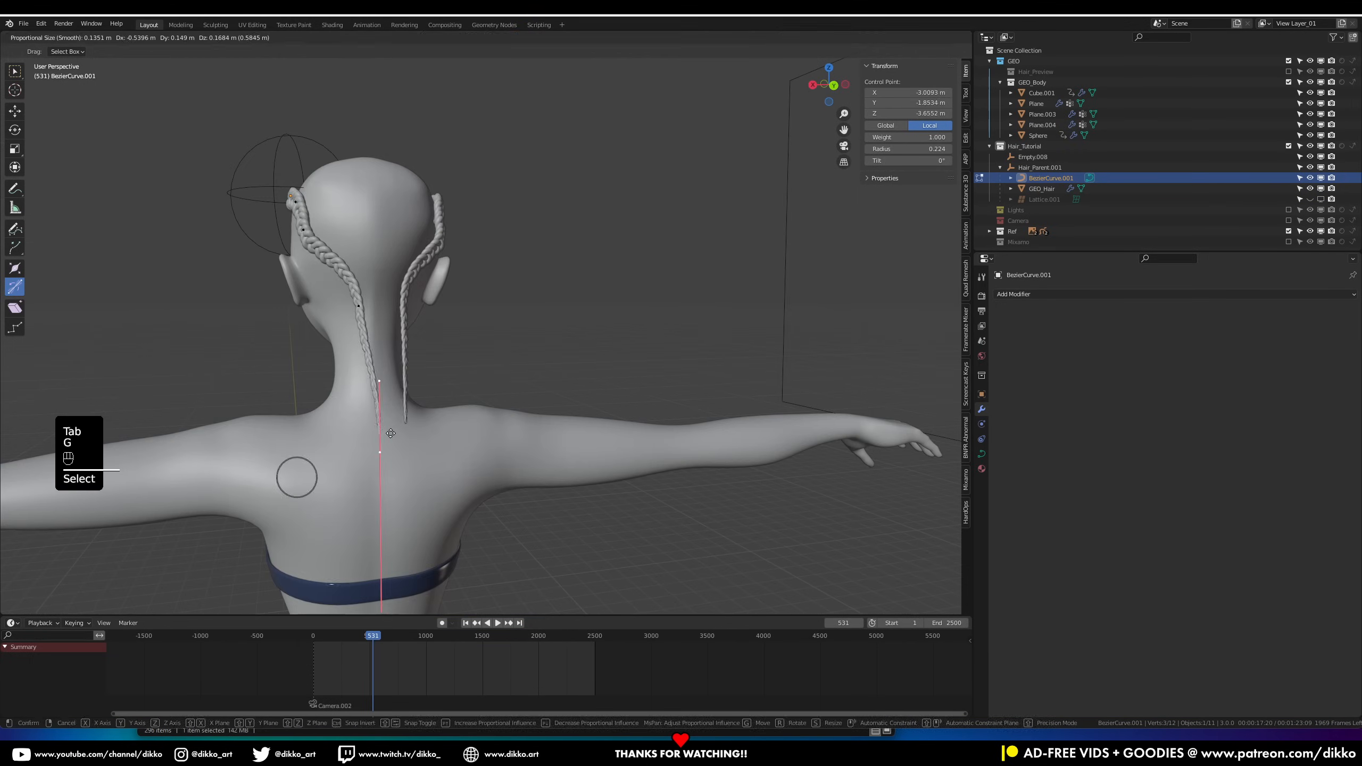
key("g")
key("KP_1")
key("KP_3")
left_click(654, 429)
key("g")
key("g")
left_click(778, 428)
Scale and reposition the braid curve's control points from behind so the two braids meet at the nape
middle_click_drag(751, 376, 423, 292)
left_click(282, 292)
key("s")
key("g")
key("g")
left_click(426, 462)
key("g")
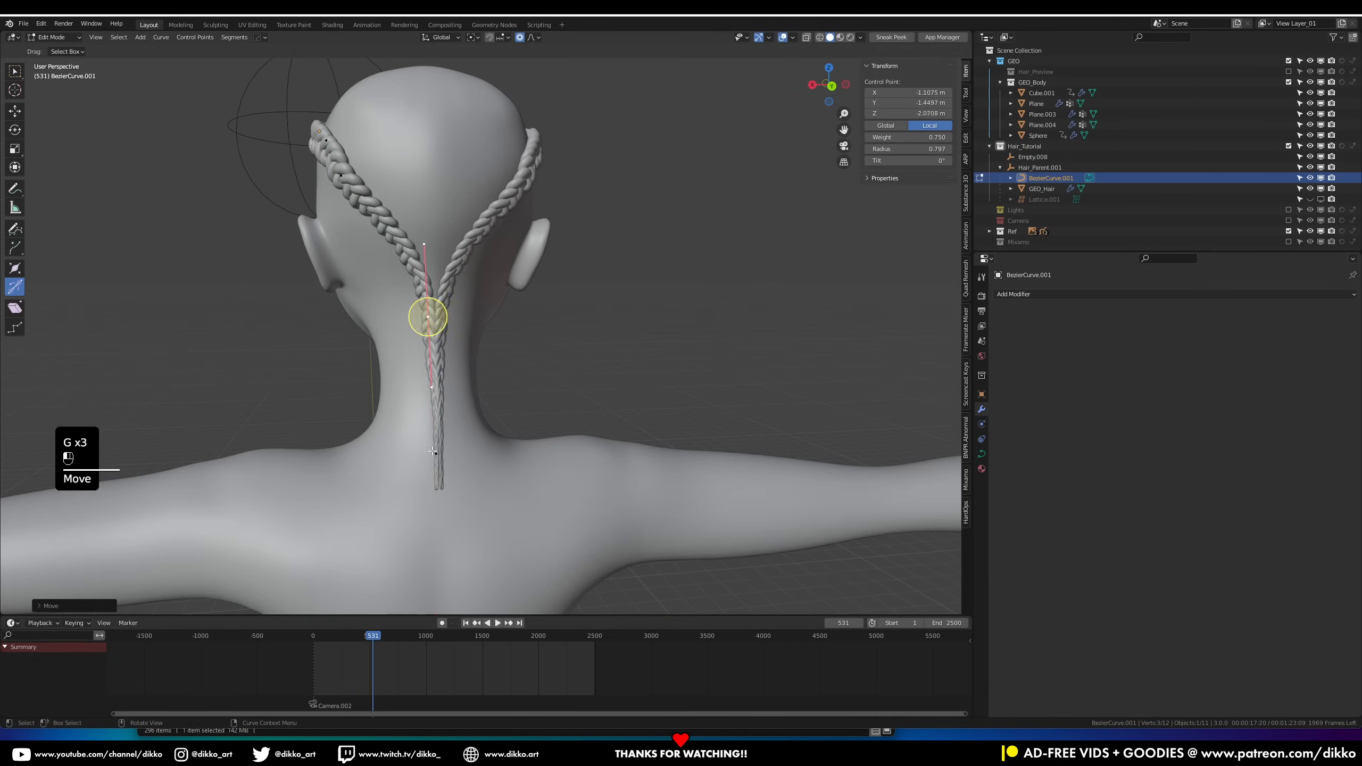
Rotate, move and scale the lower control points of the braid curve from the side so the tail follows the neck
key("KP_1")
key("KP_3")
key("r")
key("g")
left_click(677, 398)
scroll(695, 392, "up", 4)
left_click(638, 302)
key("g")
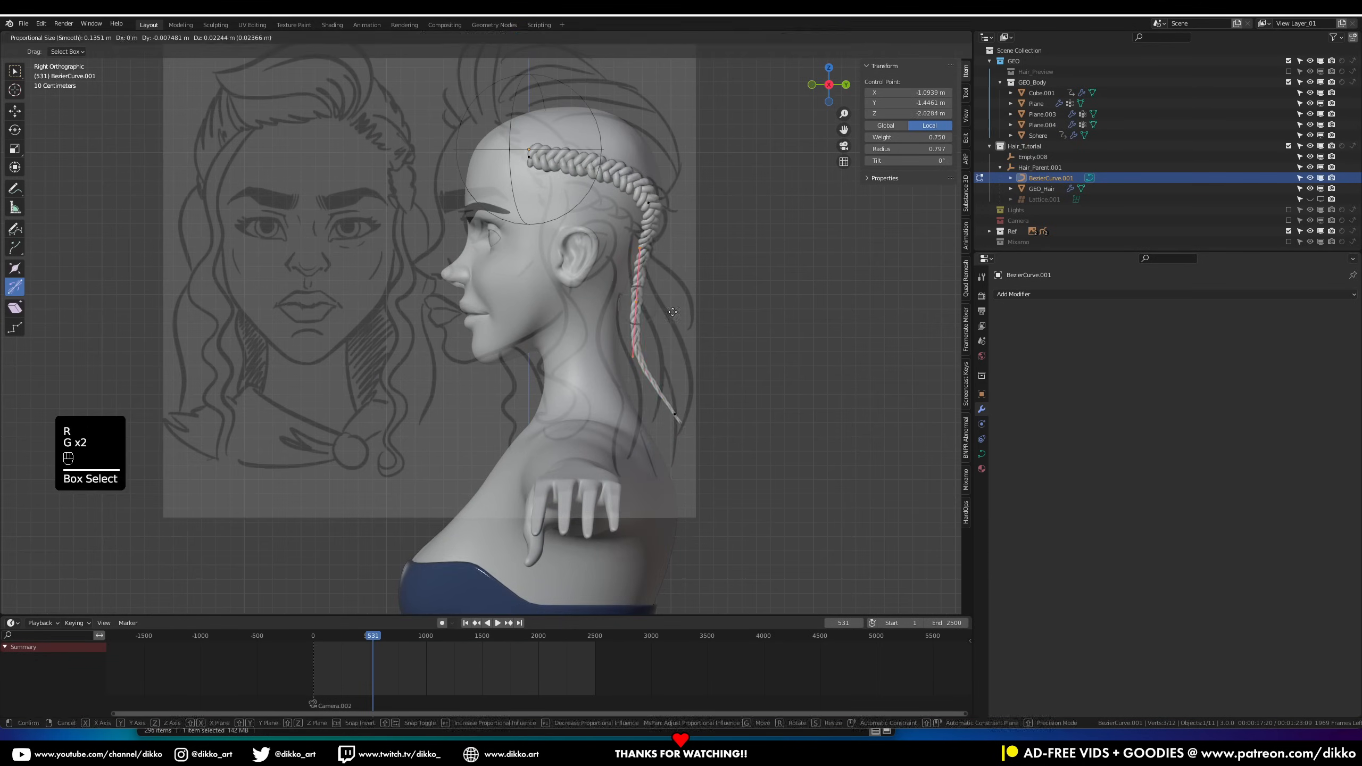
key("s")
middle_click_drag(537, 279, 830, 258)
key("KP_1")
key("KP_3")
Reposition, scale and rotate the braid curve's control point near the nape, and delete the last control point below it
middle_click_drag(365, 271, 183, 268)
middle_click_drag(456, 290, 515, 287)
left_click(498, 286)
key("g")
key("s")
mouse_move(654, 316)
middle_mouse_down()
mouse_move(708, 353)
mouse_move(637, 300)
middle_mouse_up()
key("r")
left_click_drag(515, 445, 583, 496)
key("x")
Leave curve editing, try Fit Curve on the braid mesh's Array modifier, and settle on Fit Length
left_click(54, 37)
left_click(59, 49)
left_click(506, 228)
left_click(1187, 352)
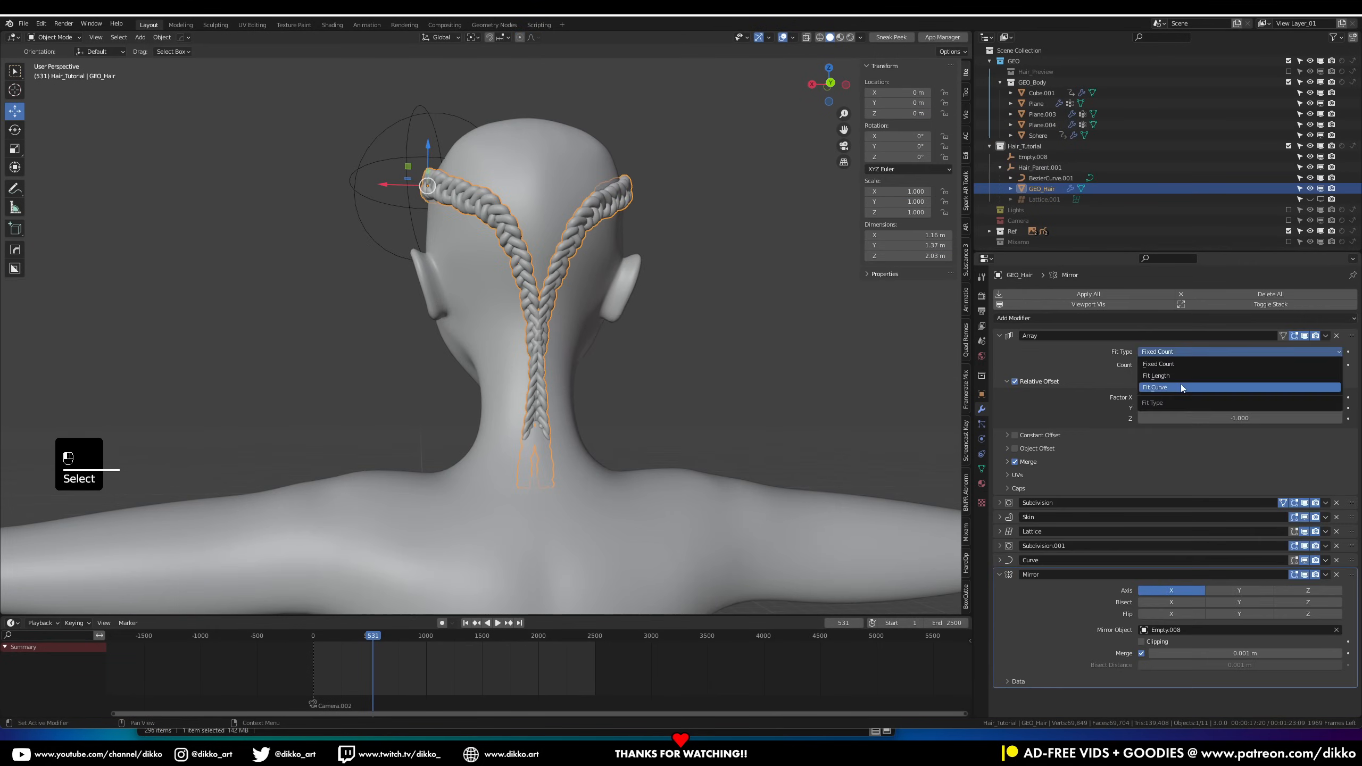
left_click(1180, 387)
left_click(508, 242)
key("ctrl+a")
left_click(468, 207)
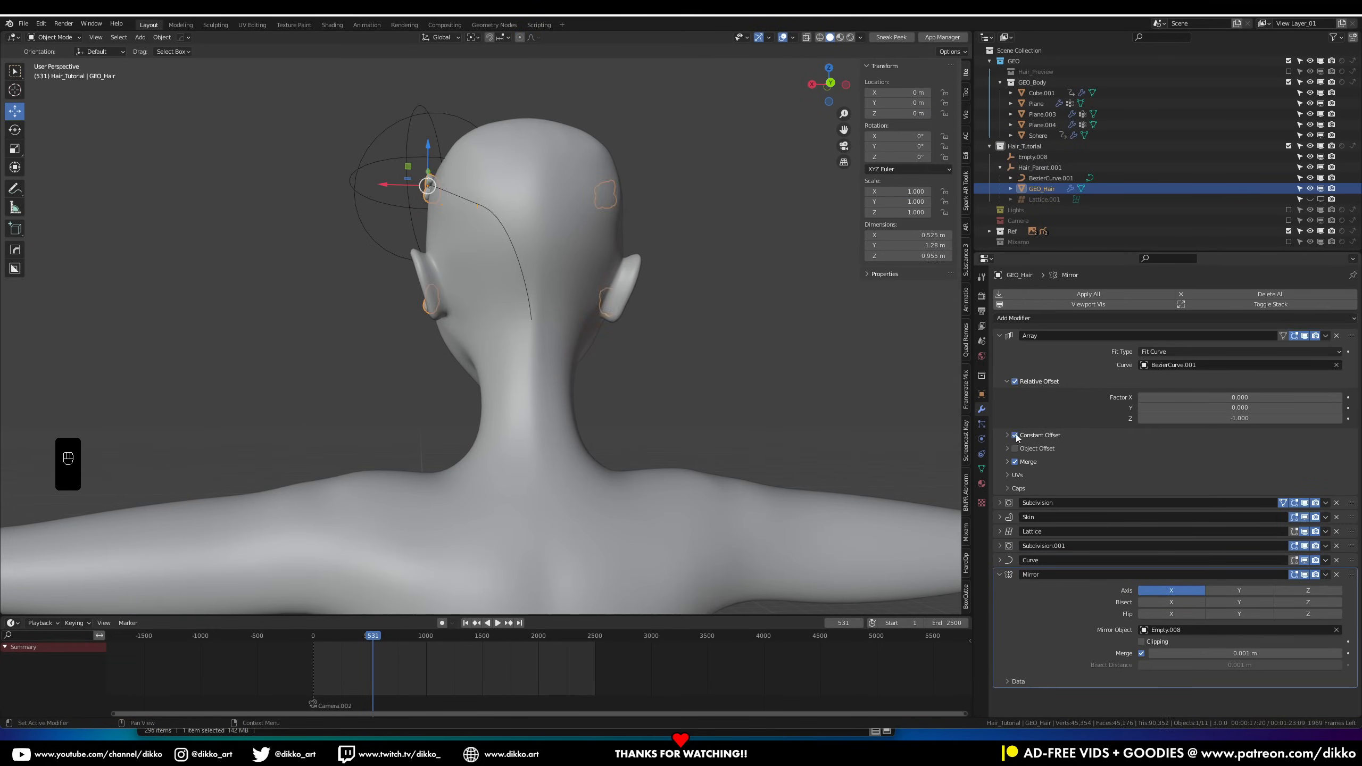
left_click(1238, 352)
left_click(1183, 379)
Move the braid curve's end point at the back of the head and reduce its radius to about 0.363
left_click(509, 247)
key("Tab")
key("g")
middle_click_drag(536, 322, 656, 355)
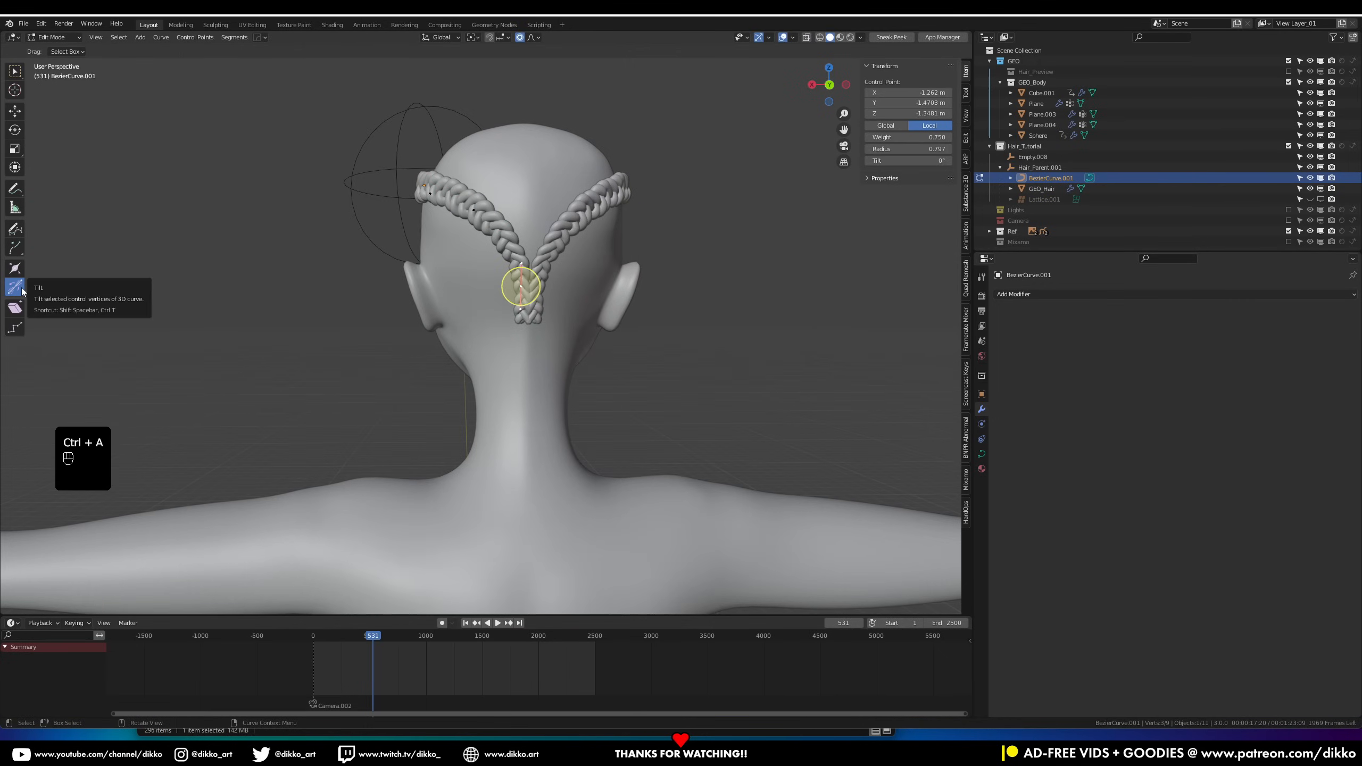
key("ctrl+alt+s")
key("ctrl+shift+s")
key("Escape")
key("d")
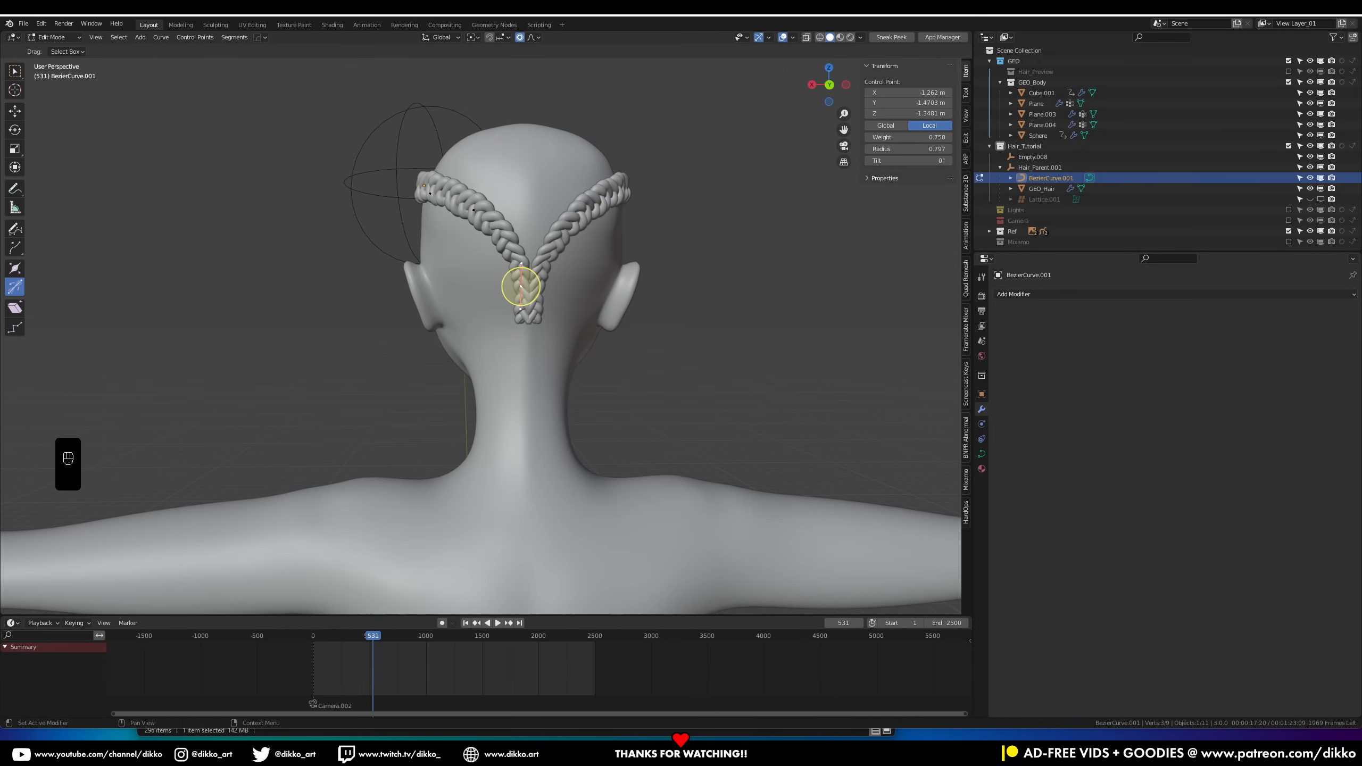
left_click(528, 295)
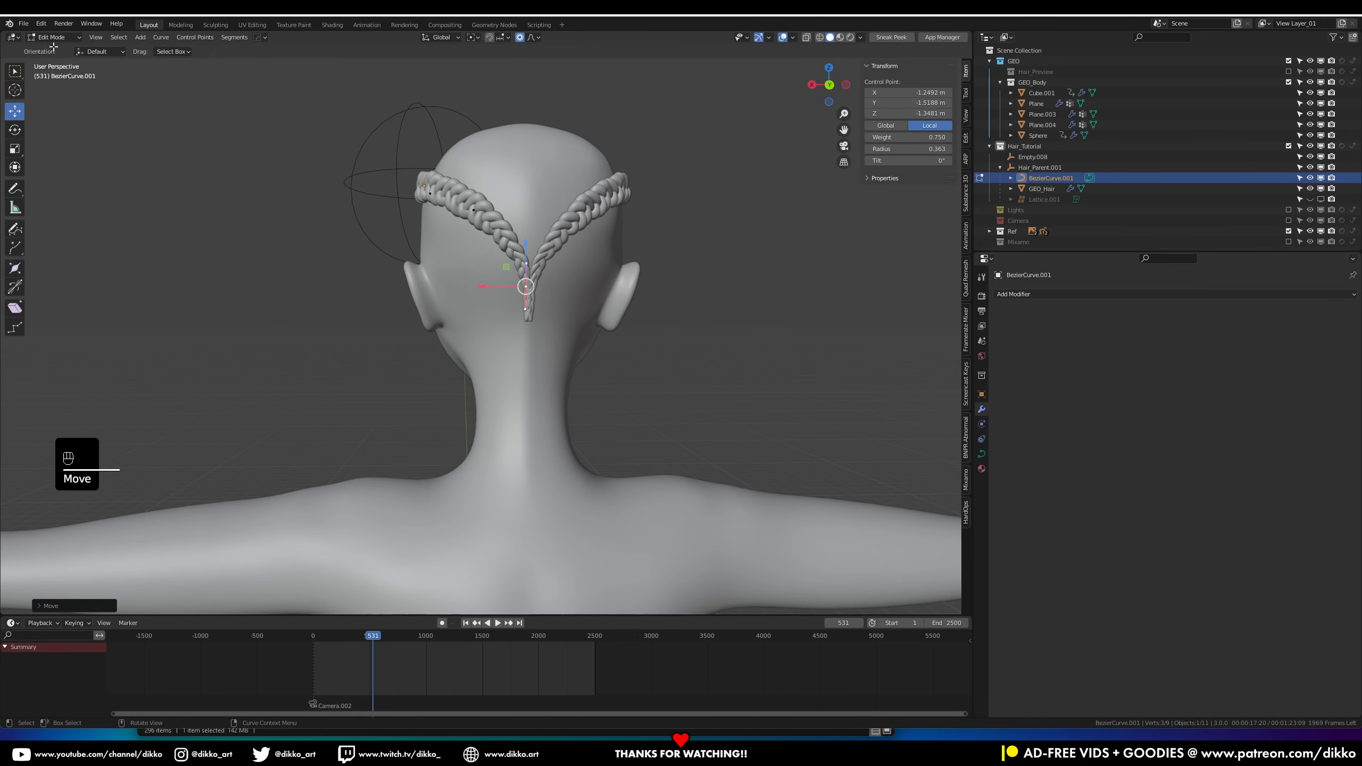
Rotate and move the braid curve's front control points and adjust their radius, checking the braid from the front and side
key("Tab")
left_click(528, 295)
key("KP_1")
key("KP_3")
left_click(1047, 179)
key("Tab")
key("r")
left_click(608, 261)
key("alt+s")
left_click(648, 244)
middle_click_drag(648, 243, 699, 302)
key("Tab")
key("Tab")
key("Tab")
key("Tab")
key("g")
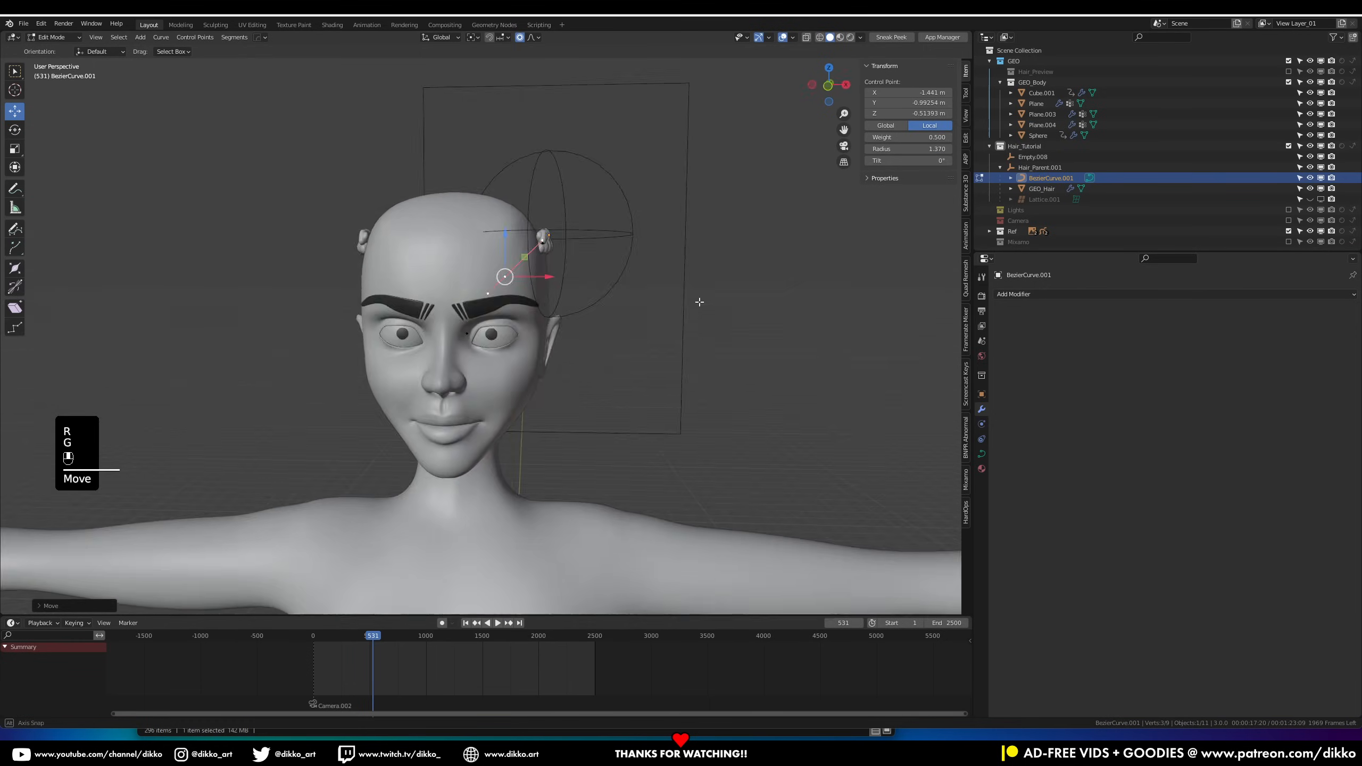
Duplicate the whole braid hierarchy with its parent empty and move the copy lower on the head
key("Tab")
left_click(1000, 167)
left_click(1044, 199, "shift")
key("x")
key("ctrl+z")
right_click(1038, 167)
left_click(1039, 197)
middle_click_drag(536, 268, 632, 245)
key("shift+d")
left_click_drag(580, 211, 595, 252)
Hide the lattices of the original and duplicated braids in the viewport
middle_click_drag(595, 252, 507, 297)
key("KP_1")
key("KP_3")
middle_click_drag(616, 322, 510, 420)
left_click(1051, 178)
key("Tab")
key("Tab")
left_click(1000, 210)
left_click(1051, 199)
left_click(1310, 220)
left_click(1310, 179)
Move the end point of the duplicated braid's curve at the nape and return to Object Mode
key("Tab")
left_click_drag(510, 420, 526, 432)
left_click(51, 37)
left_click(58, 48)
left_click(468, 308)
middle_click_drag(536, 397, 617, 375)
Rotate, scale and move the duplicated curve's control points so the lower braid wraps behind the ear to the nape
left_click(1050, 199)
key("Tab")
left_click(430, 263)
key("r")
left_click(625, 242)
key("s")
left_click(508, 274)
left_click(581, 319)
left_click_drag(593, 314, 588, 326)
key("r")
middle_click_drag(711, 344, 555, 382)
key("Tab")
Place the 3D cursor where the two upper braids meet and reset its X location to 0
left_click(531, 378)
key("KP_1")
middle_click_drag(611, 365, 399, 348)
right_click(534, 324, "shift")
left_click(965, 92)
left_click(966, 114)
key("BackSpace")
middle_click_drag(633, 279, 577, 273)
Add a low-resolution UV sphere at the 3D cursor and give it a Subdivision Surface modifier
key("shift+a")
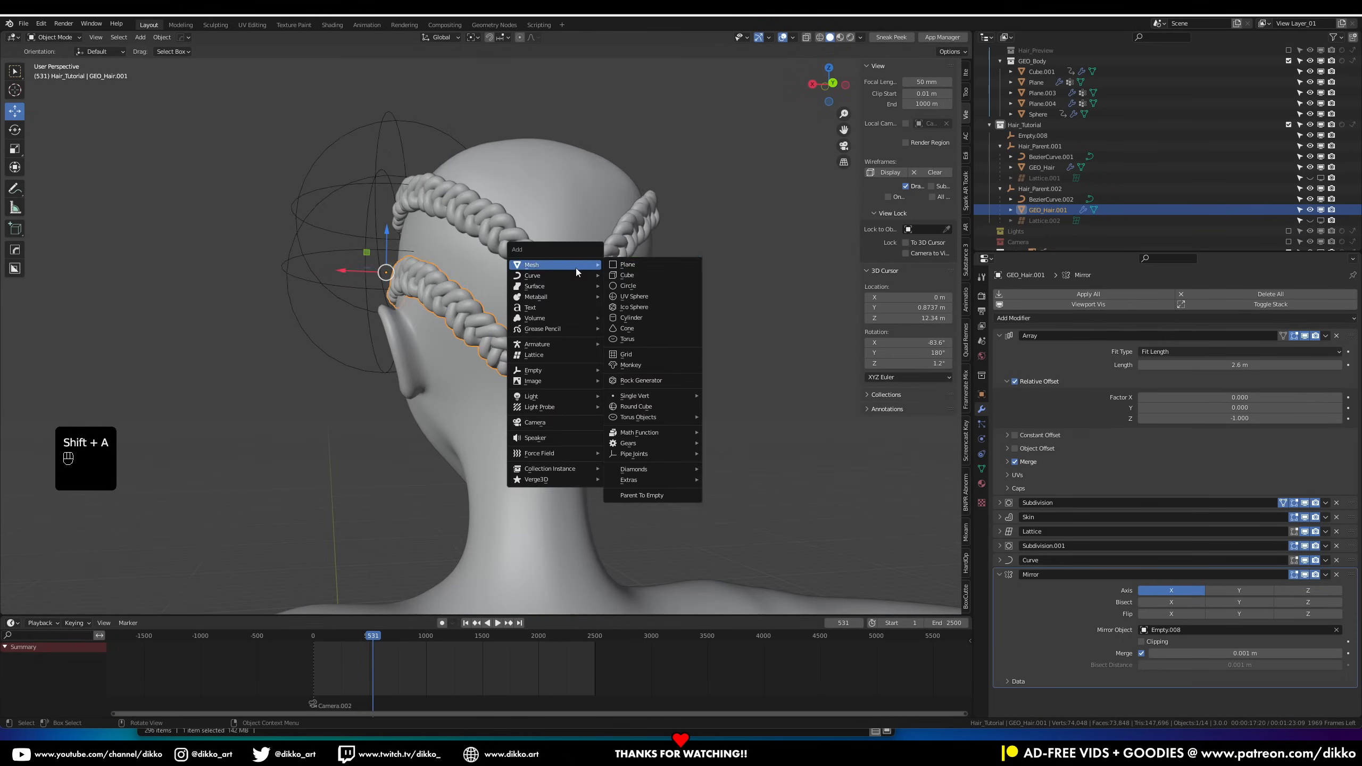
left_click(635, 296)
key("KP_Decimal")
left_click(48, 474)
left_click_drag(135, 490, 122, 506)
middle_click_drag(386, 407, 498, 403)
left_click(1035, 294)
left_click(1120, 486)
Scale the sphere's mesh down in Edit Mode and place it just below the meeting point of the upper braids
middle_click_drag(712, 396, 588, 401)
key("Tab")
key("s")
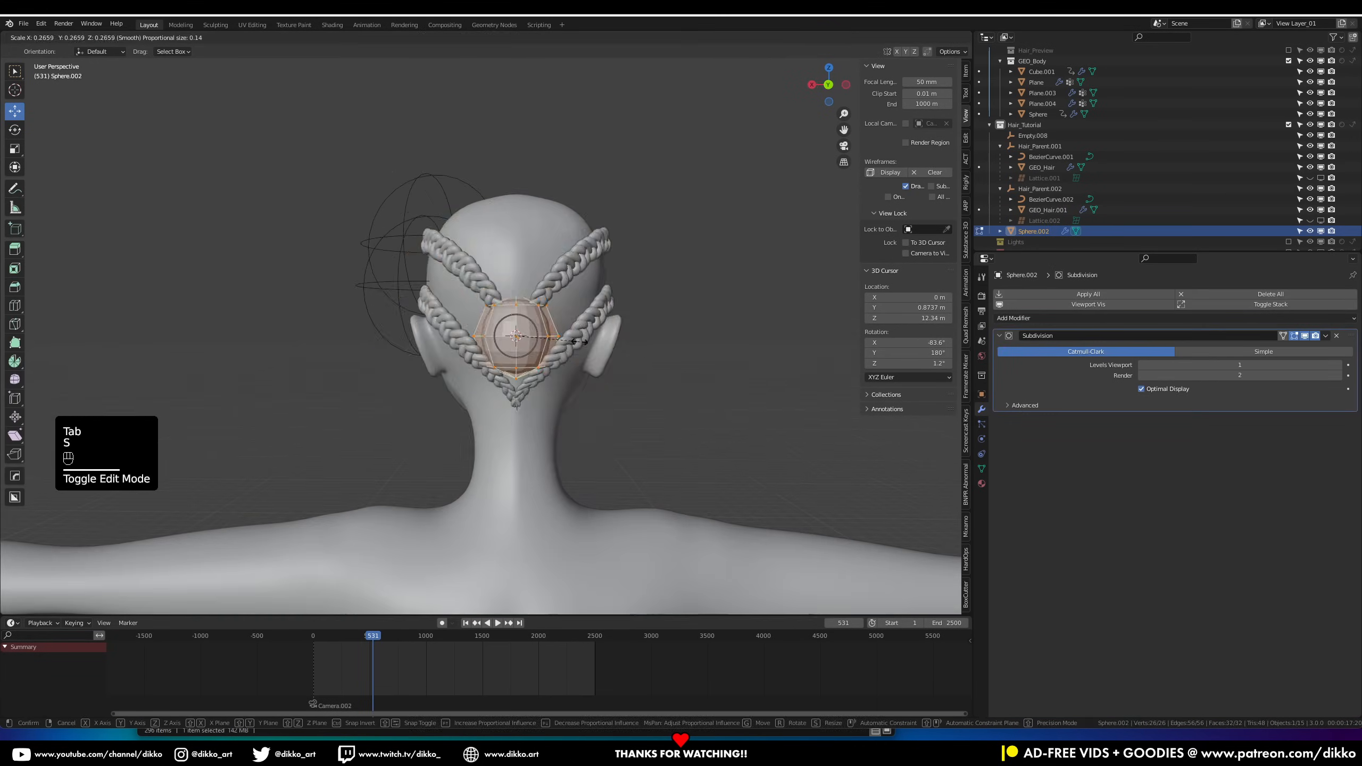
left_click(580, 342)
scroll(563, 343, "up", 3)
key("ctrl+z")
key("s")
left_click_drag(571, 333, 568, 292)
Shape the sphere into a long drop hanging against the back of the head and shade it smooth
middle_click_drag(574, 397, 697, 384)
left_click_drag(701, 377, 702, 436)
middle_click_drag(703, 436, 663, 435)
left_click_drag(583, 446, 583, 456)
key("Tab")
left_click(283, 348)
left_click(587, 354)
Add a torus at the 3D cursor with 12 major segments and 6 minor segments
scroll(702, 432, "down", 3)
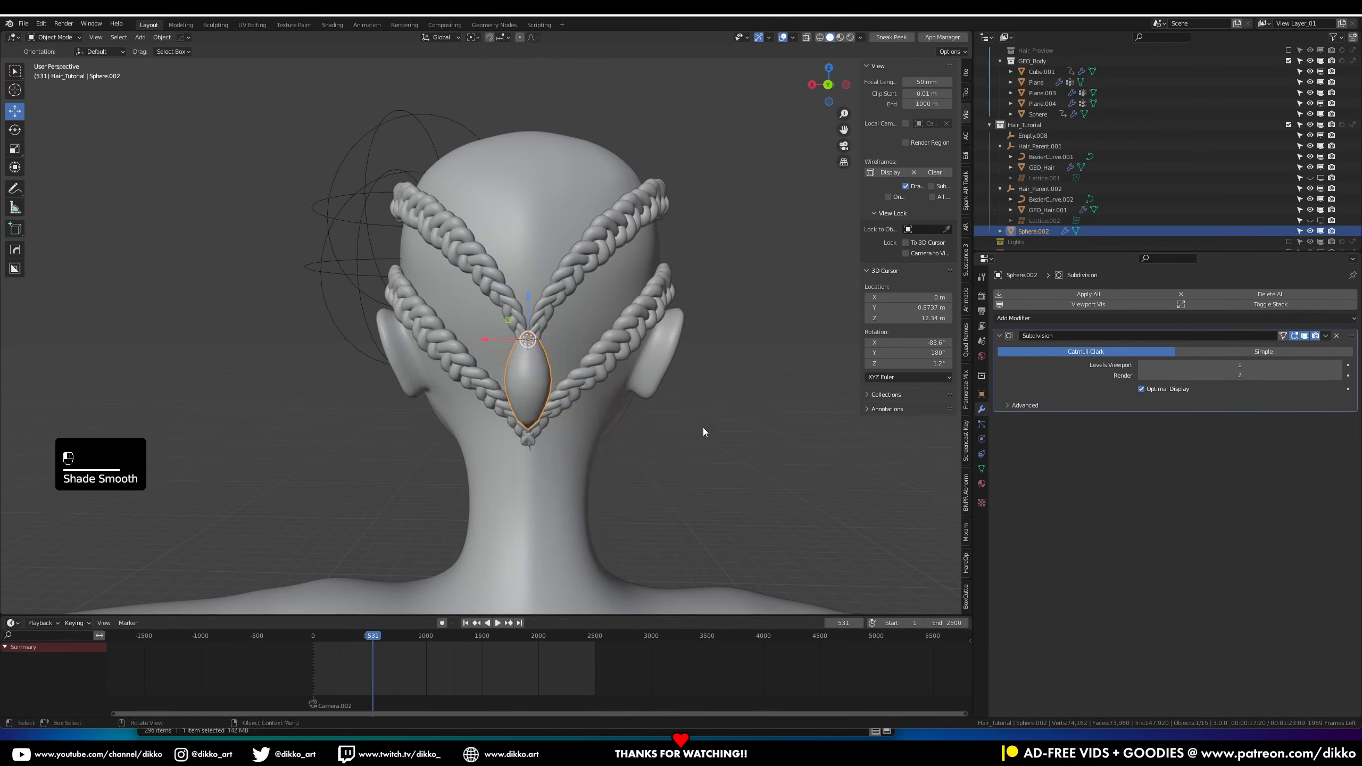
key("shift+a")
left_click(633, 409)
left_click(149, 458)
type("16126")
key("Return")
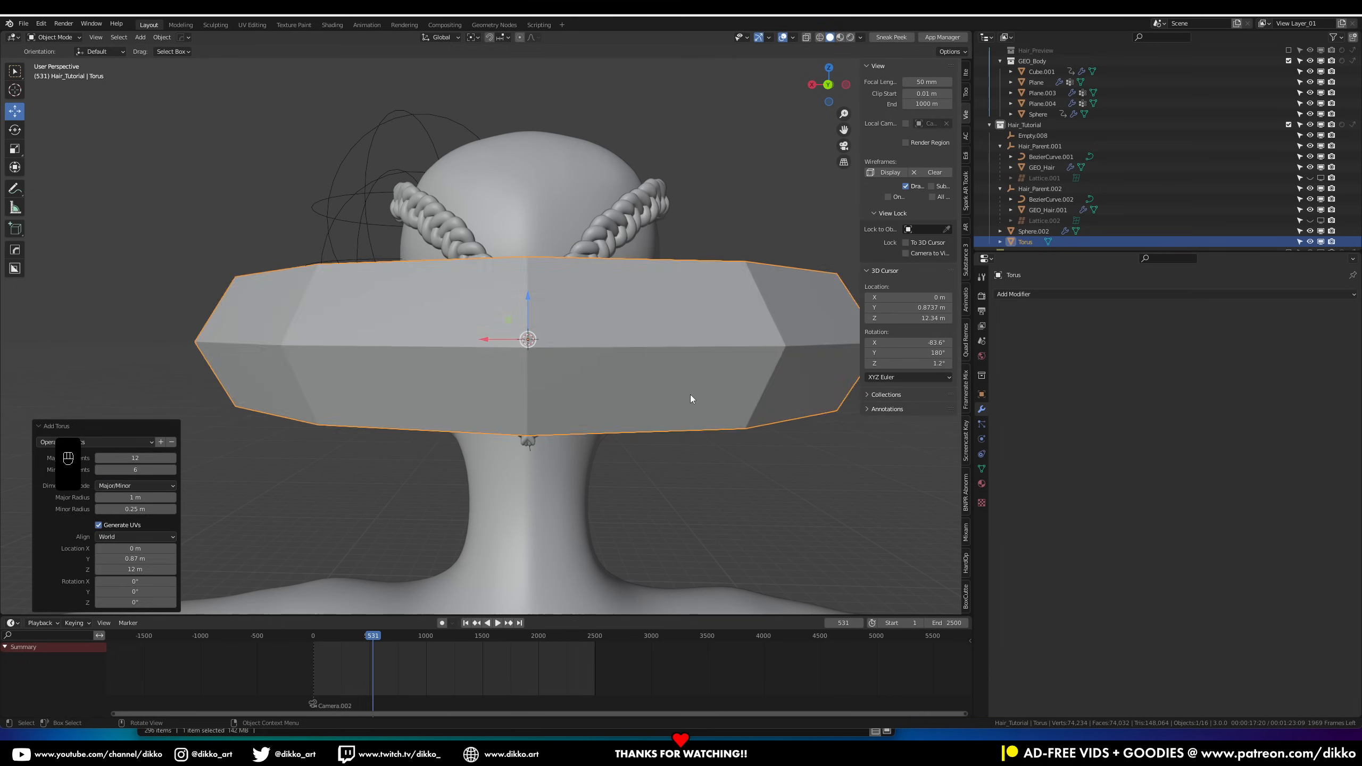
Scale the torus down to a hair-tie ring, apply its scale, and adjust its tube thickness in Edit Mode
key("s")
key("s")
scroll(619, 369, "up", 4)
key("ctrl+a")
key("Tab")
key("alt+s")
key("Tab")
Add a Subdivision Surface modifier to the torus and move it up about 0.025 m around the upper braids' ends
left_click(1045, 294)
left_click(1126, 473)
scroll(632, 332, "up", 3)
left_click_drag(633, 320, 632, 299)
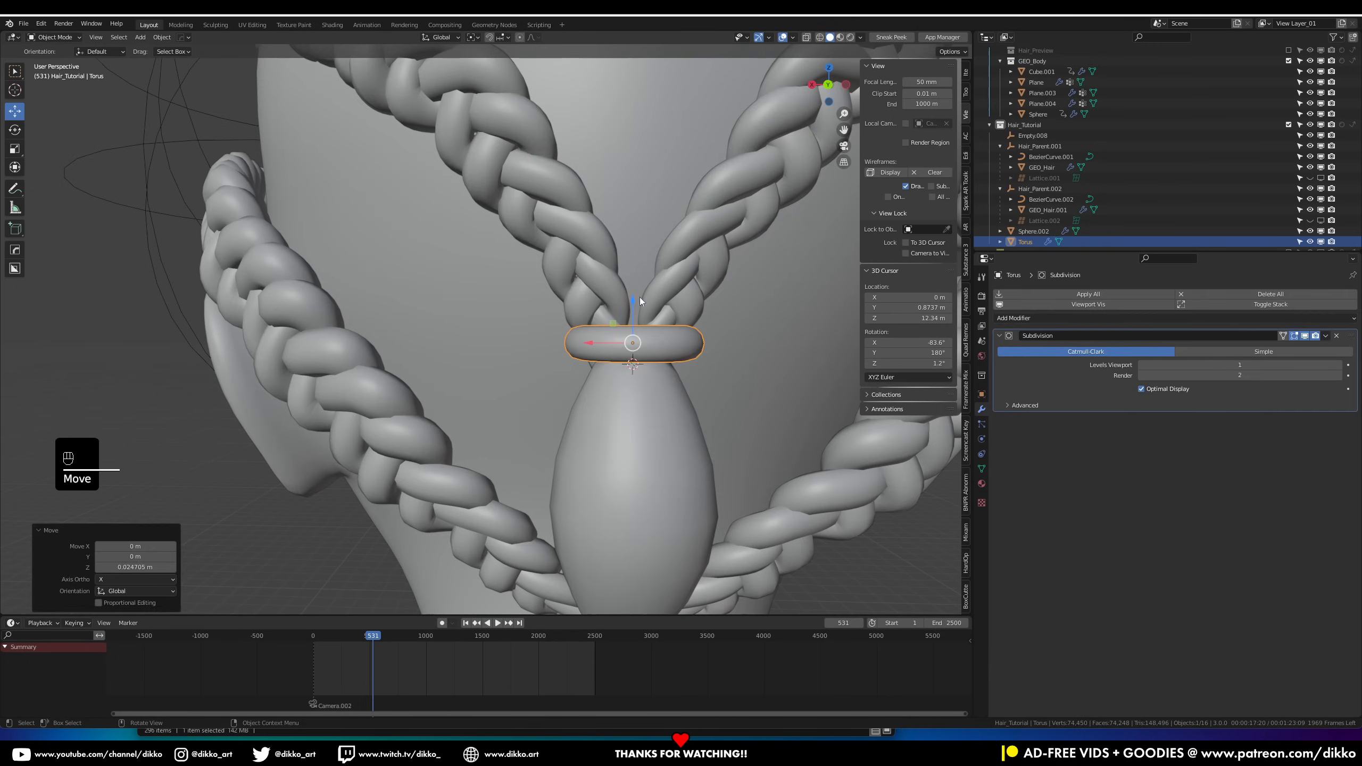
Stack the hair-tie ring vertically with an Array modifier, adjusting its Z offset and raising the count
left_click(1078, 318)
left_click(1126, 345)
left_click_drag(1228, 502, 1185, 502)
scroll(702, 373, "down", 6)
middle_click_drag(702, 373, 611, 478)
left_click(1339, 449)
Scale the ring's mesh in Edit Mode, and duplicate the ring down to the lower braids' ends with a slight rotation
scroll(697, 370, "up", 2)
key("Tab")
key("s")
left_click(664, 356)
key("Tab")
key("shift+d")
key("z")
left_click(665, 375)
key("r")
Snap the 3D cursor to the lower hair tie and add a Bezier curve there
scroll(601, 435, "down", 2)
key("shift+s")
left_click(536, 472)
key("shift+a")
mouse_move(534, 462)
left_click(607, 465)
scroll(607, 466, "down", 2)
Rotate the Bezier curve in Edit Mode by 90° about Y and 180° about Z
key("Tab")
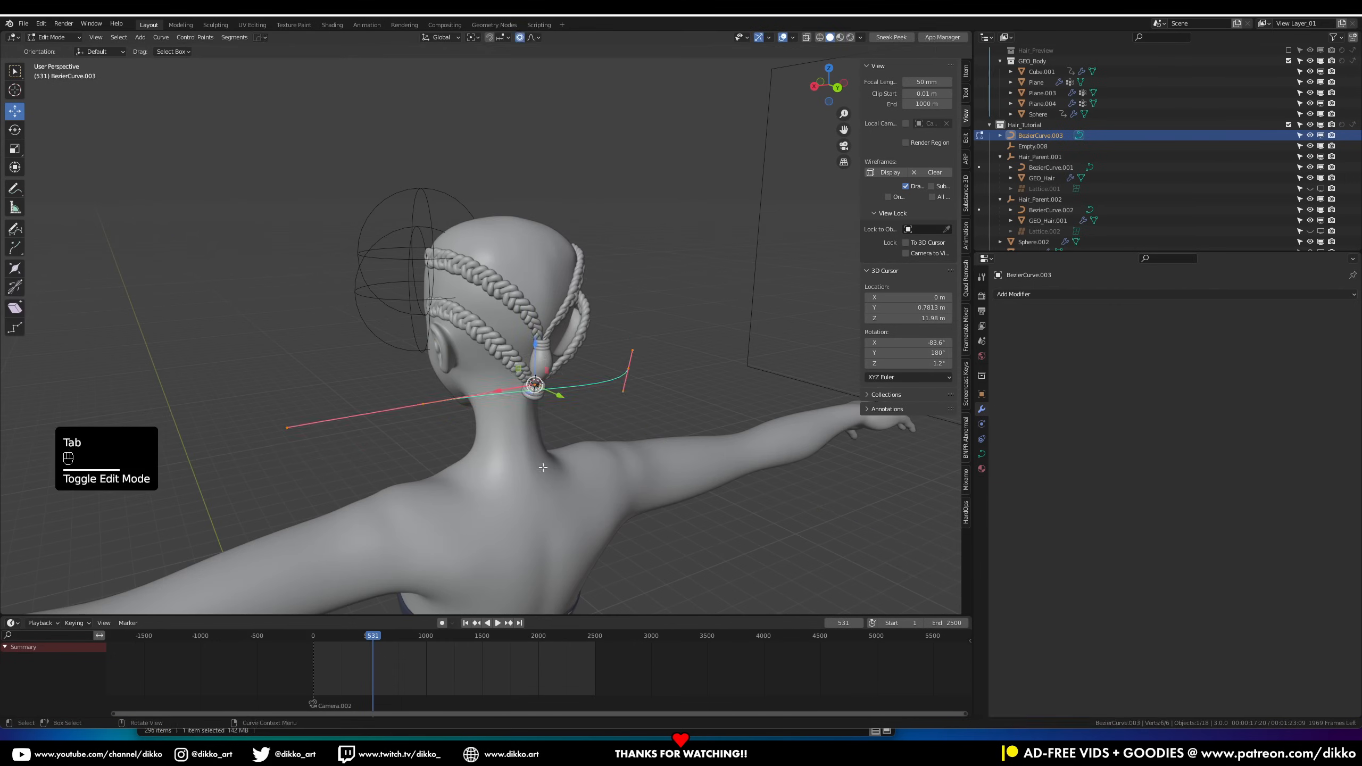
key("r")
key("y")
key("9")
key("0")
key("Return")
key("r")
key("z")
key("1")
key("8")
key("0")
key("Return")
Rotate the curve's points freely so it hangs from the lower hair tie down the back
middle_click_drag(467, 397, 548, 360)
right_click(740, 444)
middle_click_drag(741, 444, 513, 330)
key("r")
left_click(414, 538)
key("Tab")
Add a Geometry Nodes modifier to the hanging curve and frame the curve in the Geometry Nodes workspace
left_click(1013, 294)
left_click(1052, 398)
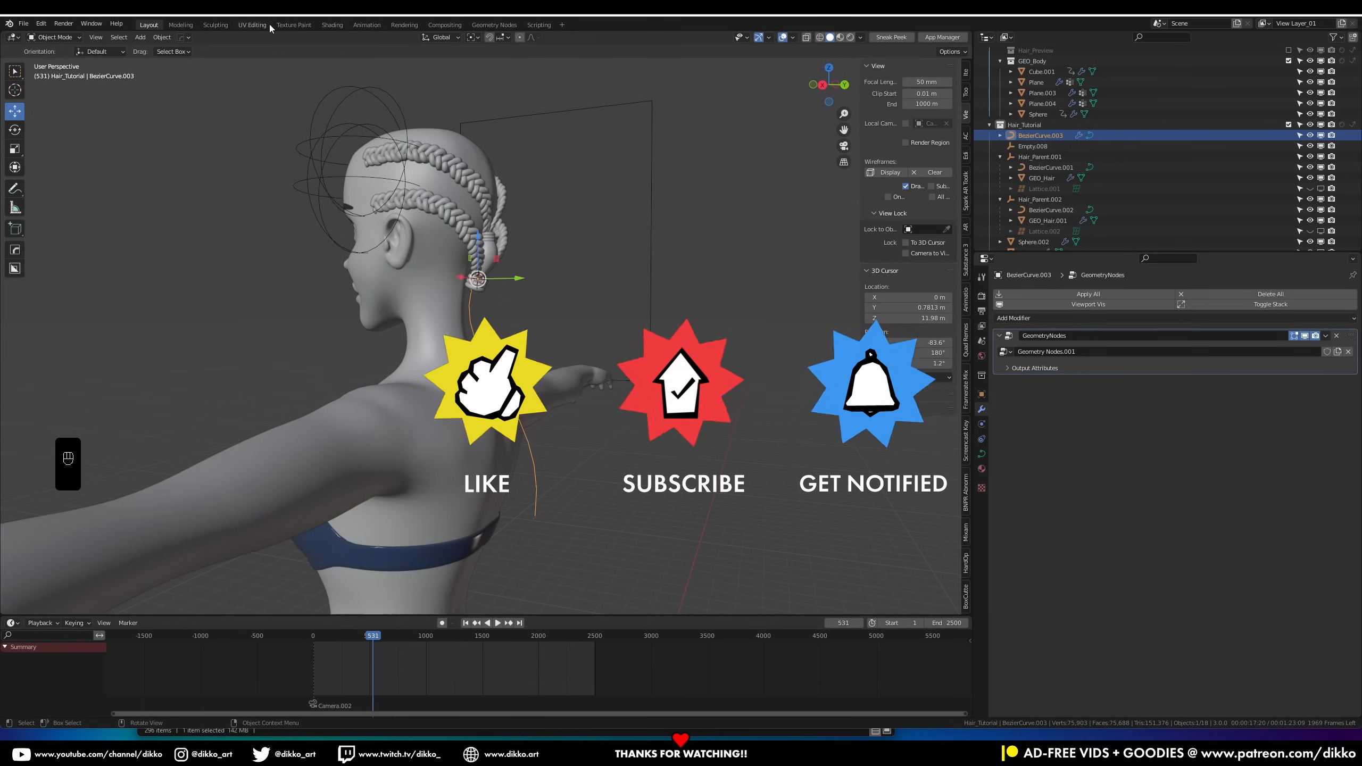
left_click(494, 24)
key("KP_Decimal")
middle_click_drag(785, 249, 771, 177, "shift")
scroll(601, 596, "up", 5)
Insert a Curve to Mesh node between the Group Input and Group Output
left_click_drag(681, 576, 724, 586)
key("shift+a")
left_click_drag(864, 534, 945, 462)
left_click(582, 508)
type("curve to")
key("Return")
left_click(700, 483)
Add a Star curve primitive node and link its curve to the Profile Curve of Curve to Mesh
left_click_drag(424, 502, 342, 435)
key("shift+a")
key("shift+a")
mouse_move(447, 548)
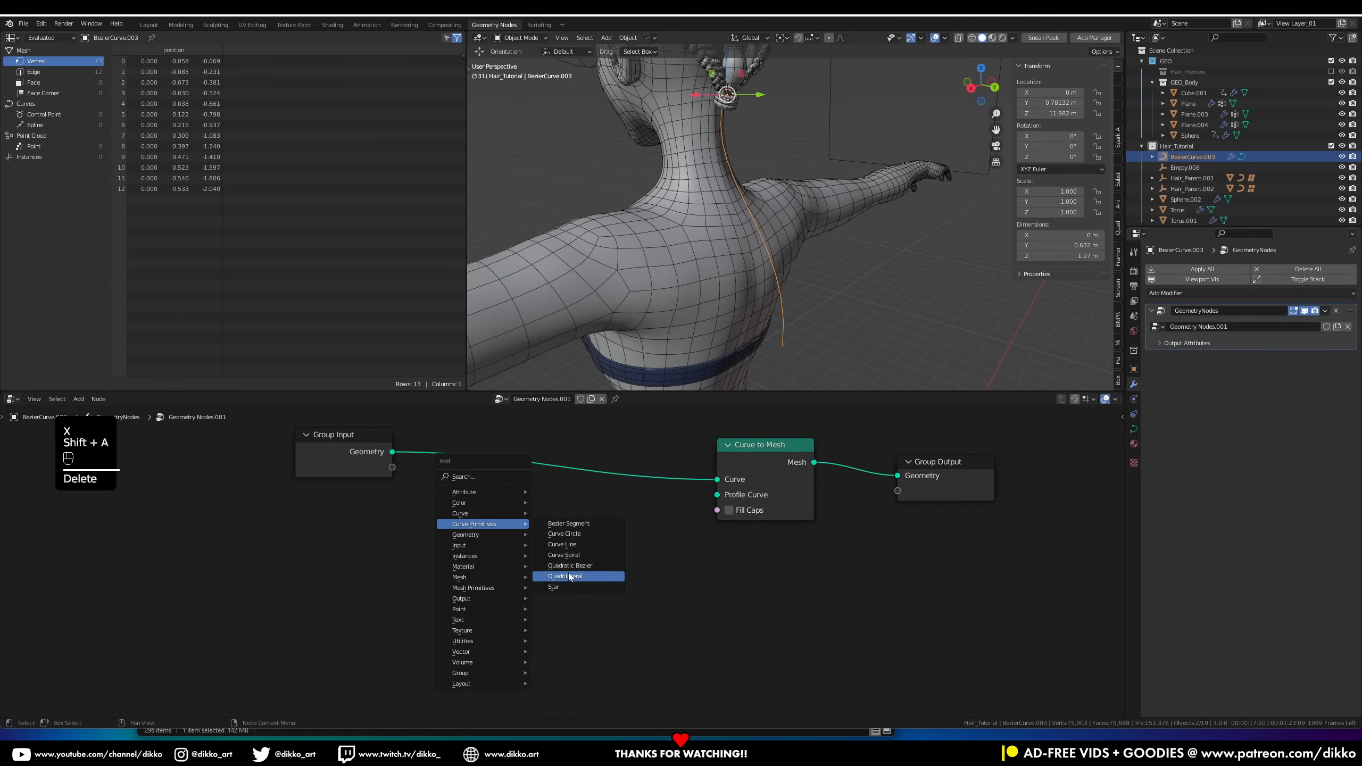
left_click(487, 618)
left_click(498, 617)
left_click_drag(561, 586, 717, 494)
Set the Star's inner radius to 0.44 m and outer radius to 0.3 m, and move the Group Input further away
left_click_drag(509, 620, 483, 621)
left_click_drag(509, 635, 466, 635)
scroll(791, 121, "up", 4)
left_click_drag(510, 620, 526, 651, "shift")
key("ctrl+z")
scroll(790, 207, "down", 2)
left_click_drag(335, 436, 240, 440)
Subdivide the hanging curve in Edit Mode and shrink the point radius to taper its ends
scroll(794, 214, "up", 2)
key("Tab")
left_click(724, 193)
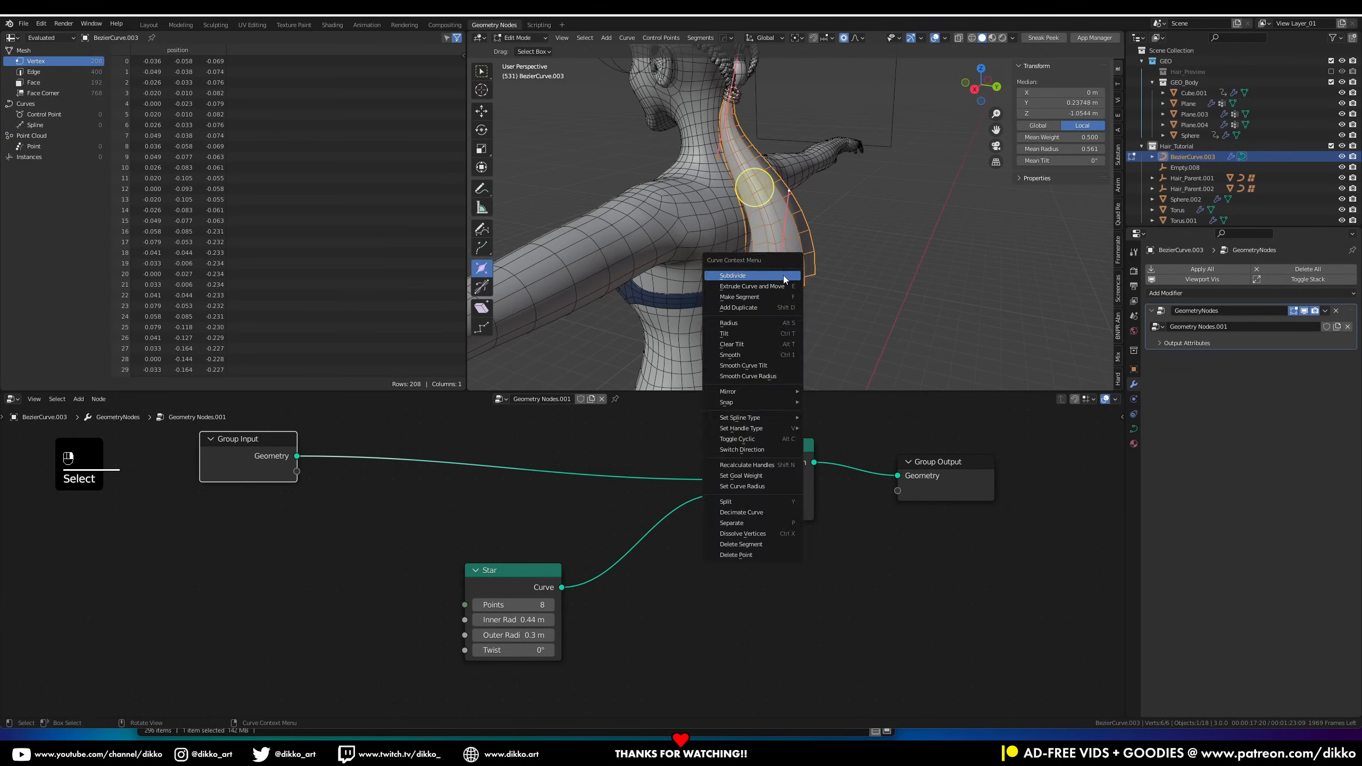
left_click(750, 277)
key("alt+s")
middle_click_drag(779, 214, 778, 273)
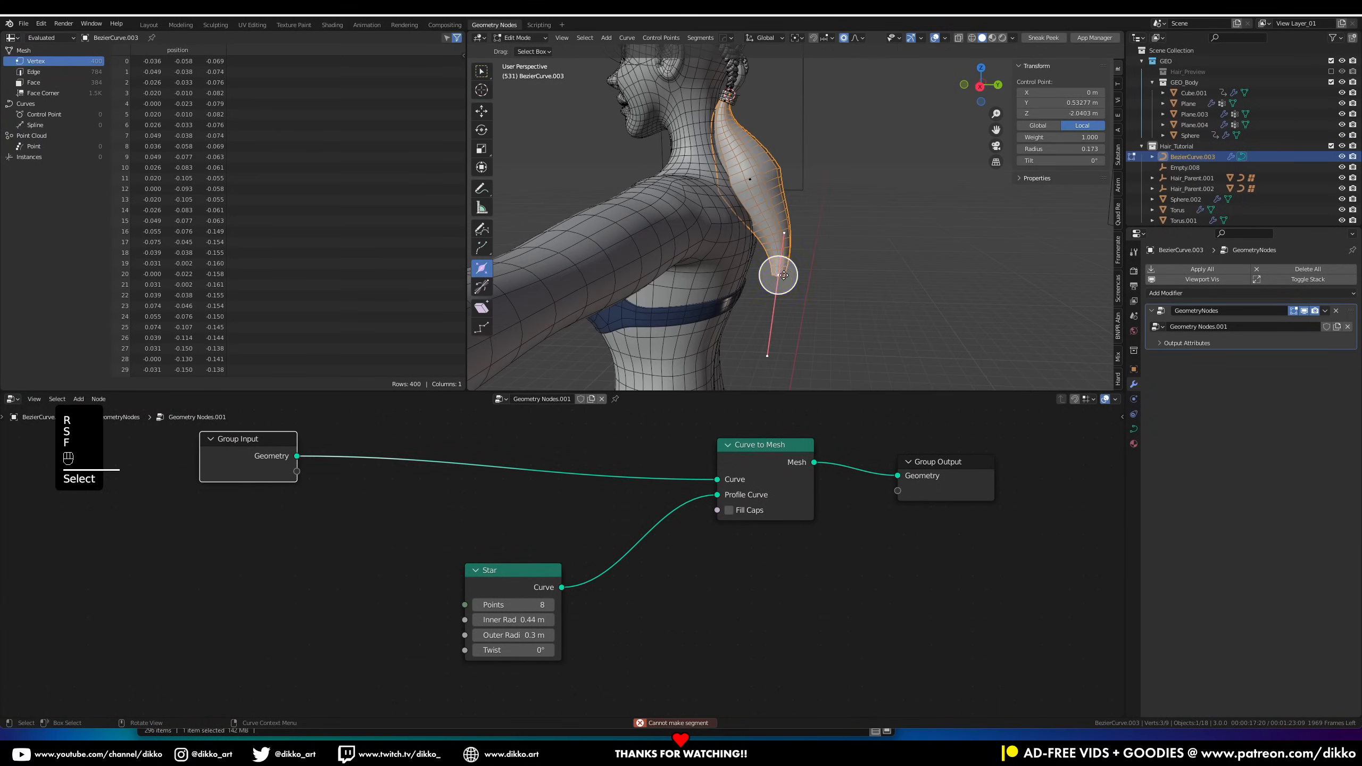
Extend the ponytail's tip downwards with a smaller scale, and reduce the middle control point's radius
key("g")
key("g")
key("s")
left_click(841, 299)
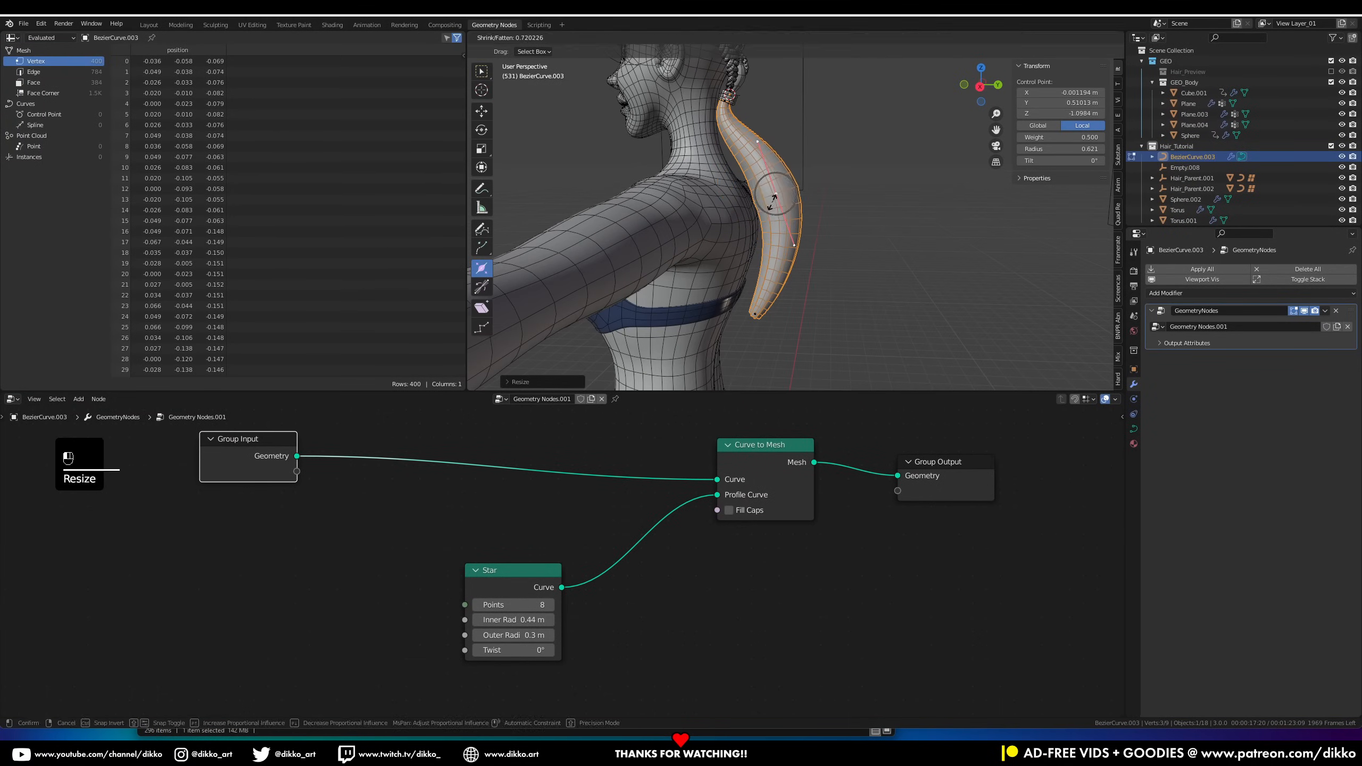
left_click(772, 202)
Move and rotate the curve's upper and lower control points so the ponytail follows the neck and back
left_click(717, 130)
key("g")
middle_click_drag(782, 226, 718, 231)
left_click(739, 349)
key("g")
key("r")
key("g")
left_click(856, 256)
Move, scale and rotate the middle control point to bend the ponytail into a soft S shape
middle_click_drag(836, 300, 833, 167, "shift")
left_click(799, 212)
key("g")
key("s")
left_click(832, 167)
key("r")
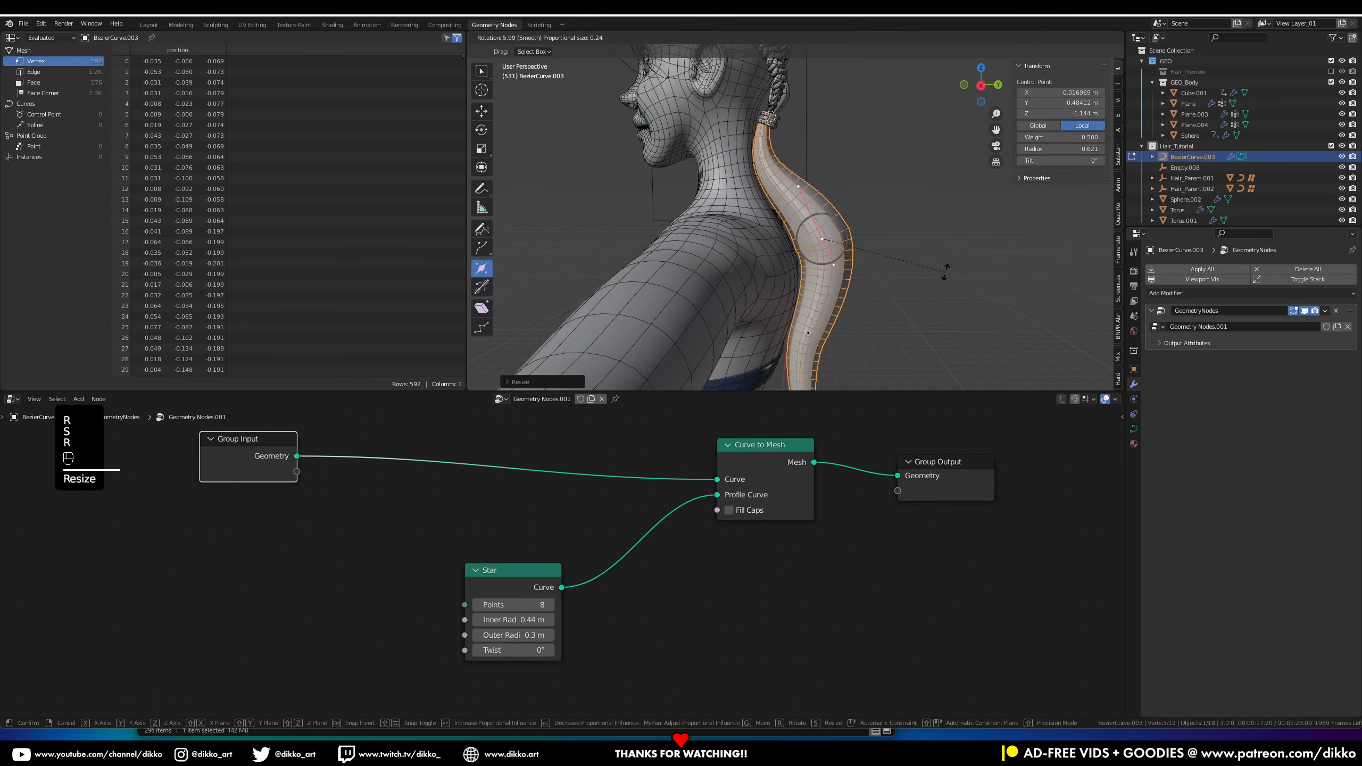
left_click(944, 272)
key("Tab")
key("Tab")
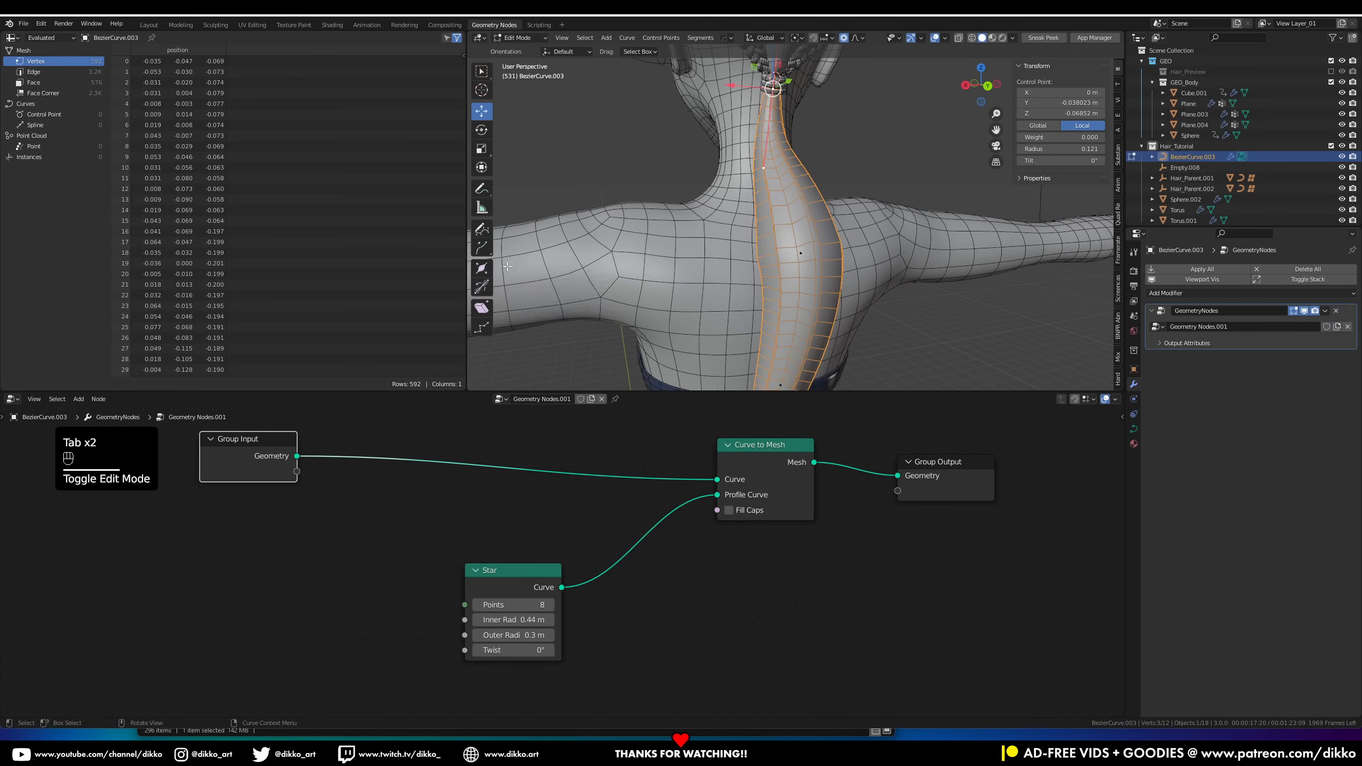
Add a Curve Tilt input node below the Group Input
key("shift+a")
left_click(300, 516)
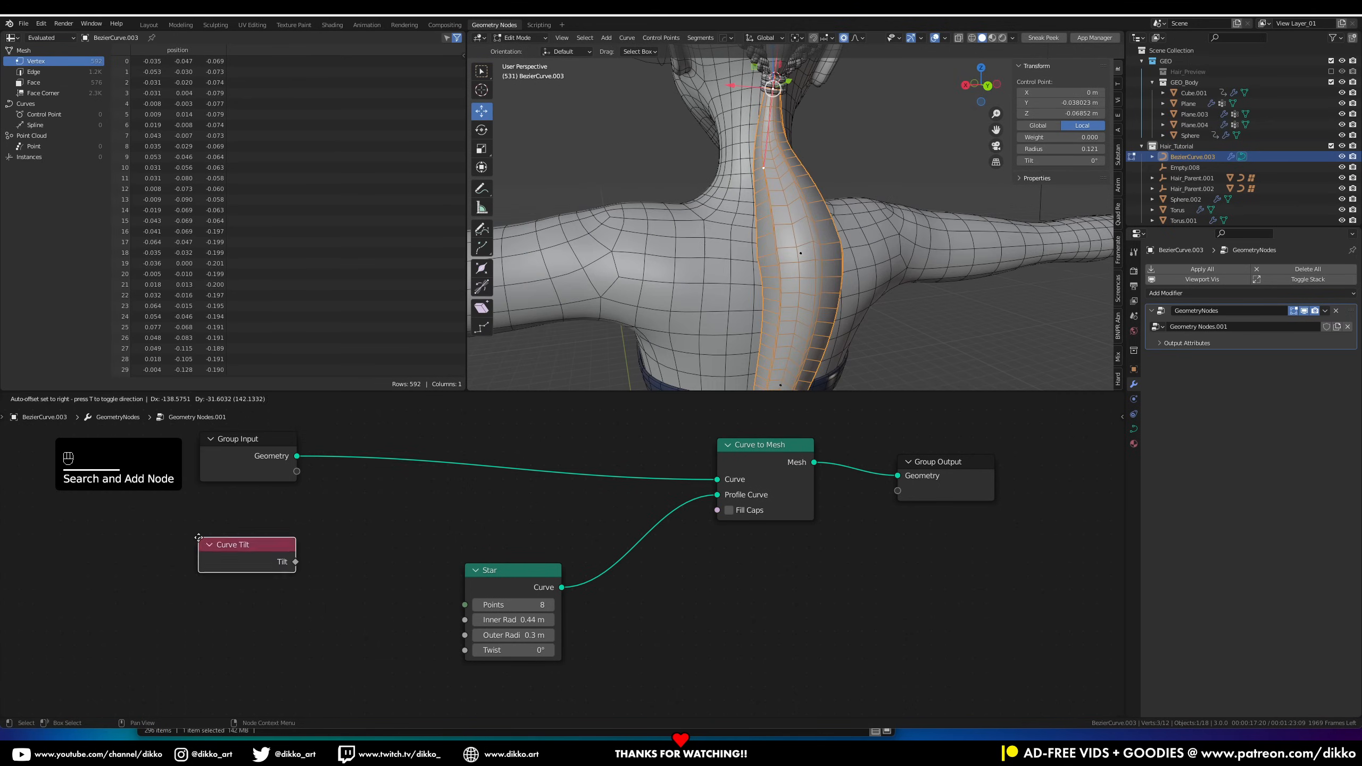
left_click(201, 537)
Set the radius of all the ponytail curve's control points to 0.121
middle_click_drag(793, 231, 864, 228)
left_click(821, 243)
key("Tab")
left_click(772, 230)
left_click(810, 232)
key("Tab")
key("a")
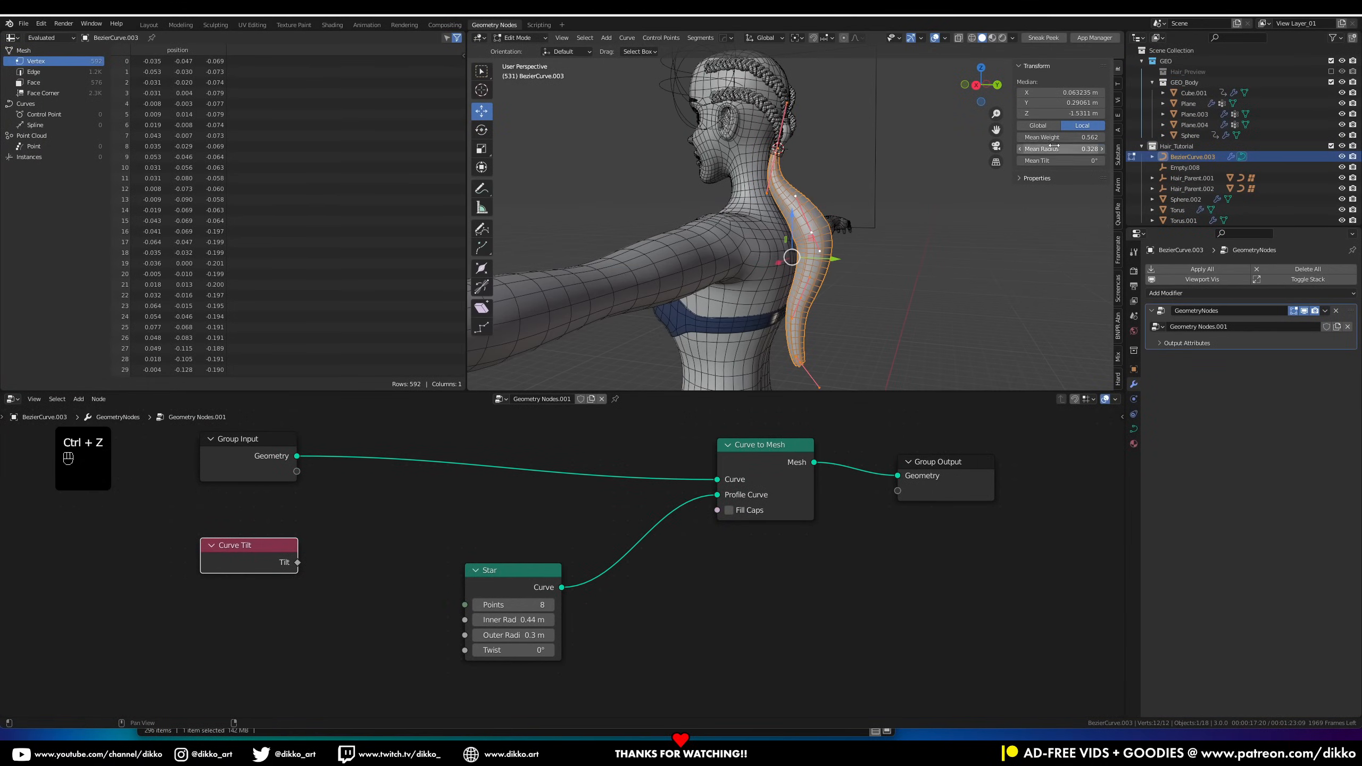
scroll(775, 156, "up", 2)
left_click(767, 125)
middle_click_drag(872, 321, 880, 275, "shift")
left_click(821, 376)
type("0.121")
Add Curve Parameter and Float Curve nodes and link the parameter's Factor to the Float Curve's Value
scroll(869, 301, "down", 1)
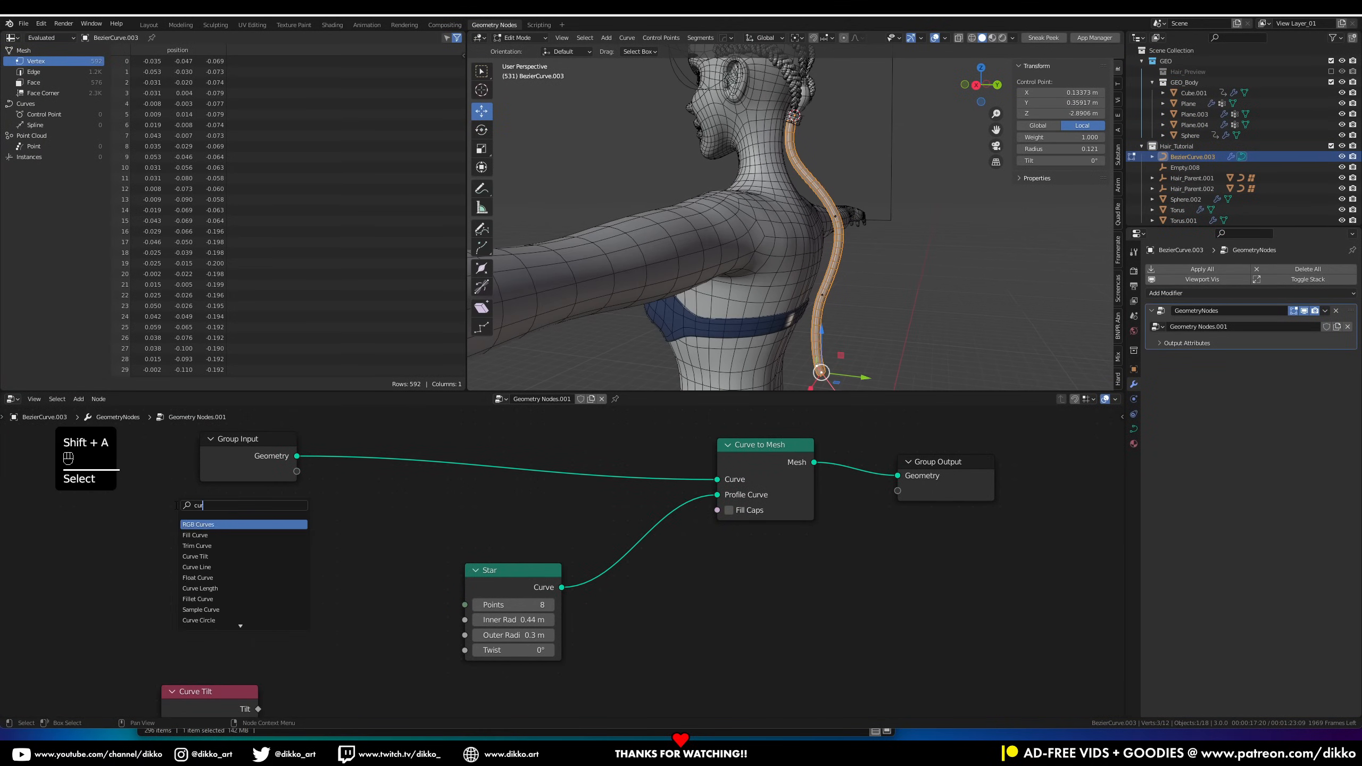
left_click(323, 508)
type("float")
key("Return")
left_click(281, 496)
left_click_drag(254, 594, 338, 665)
Insert a Set Curve Radius node after the Group Input and drive its Radius with the Float Curve
key("shift+a")
left_click(458, 477)
type("set cur")
left_click(477, 502)
left_click(567, 472)
left_click_drag(488, 515, 518, 505)
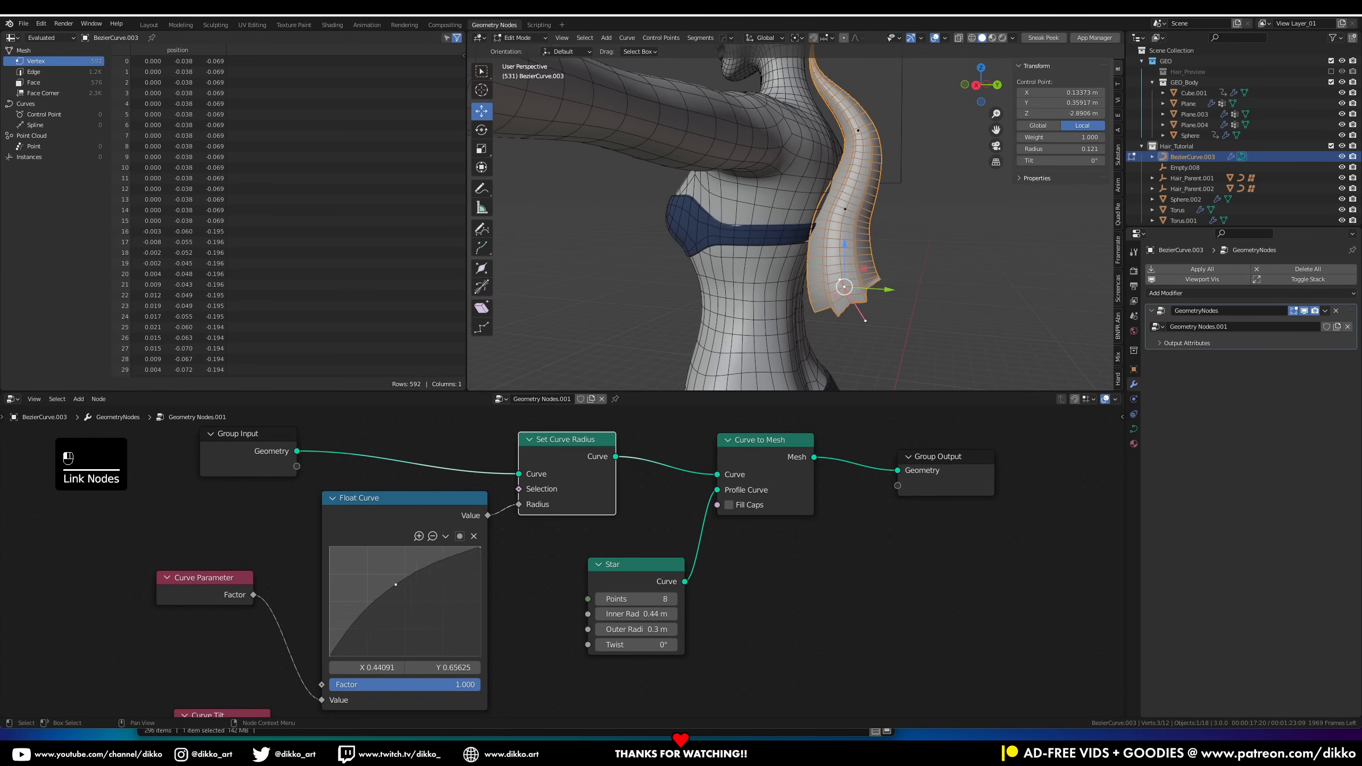
Shape the Float Curve into an arch peaking at about X 0.46, Y 0.62, and spread out the other nodes
left_click_drag(386, 569, 408, 584)
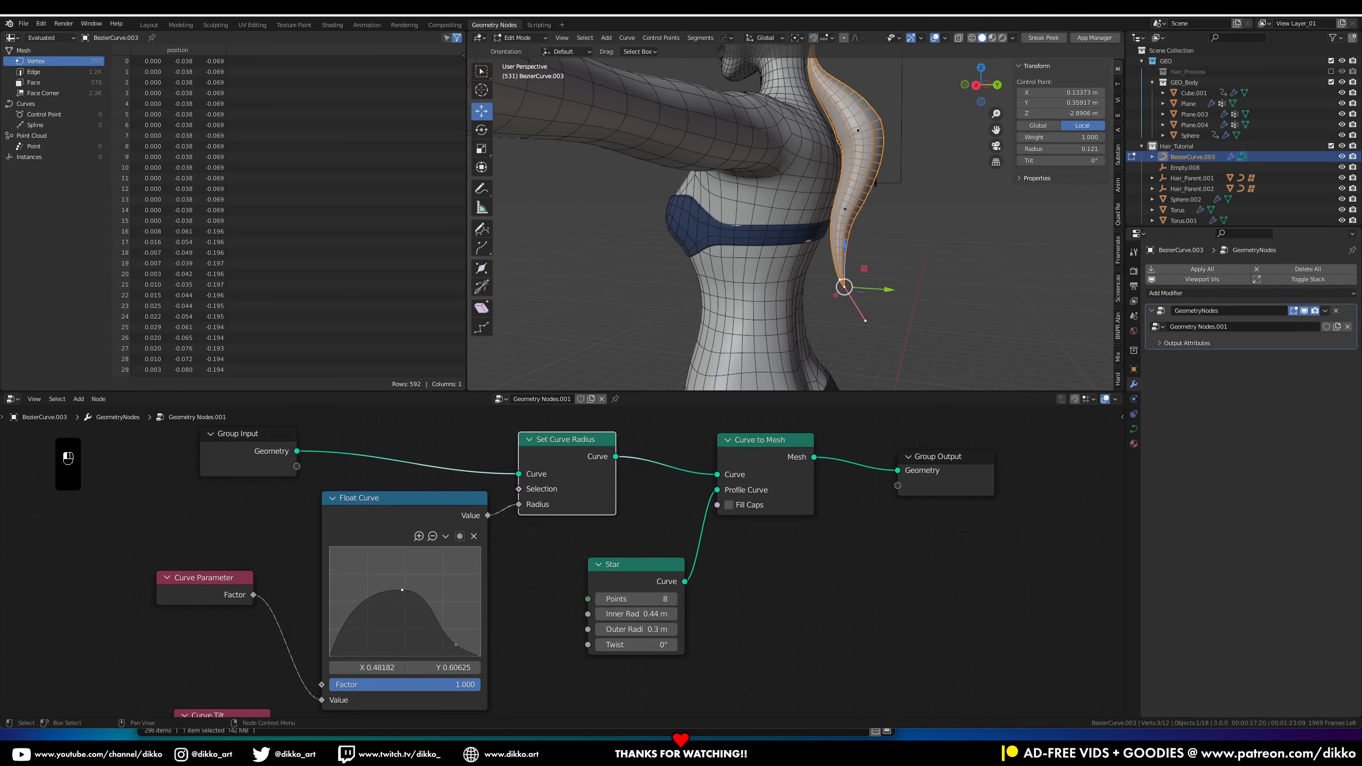
middle_click_drag(691, 301, 668, 316)
scroll(571, 569, "down", 3)
left_click_drag(863, 479, 1015, 475)
left_click_drag(740, 468, 867, 475)
left_click_drag(622, 566, 766, 619)
left_click_drag(292, 624, 490, 596)
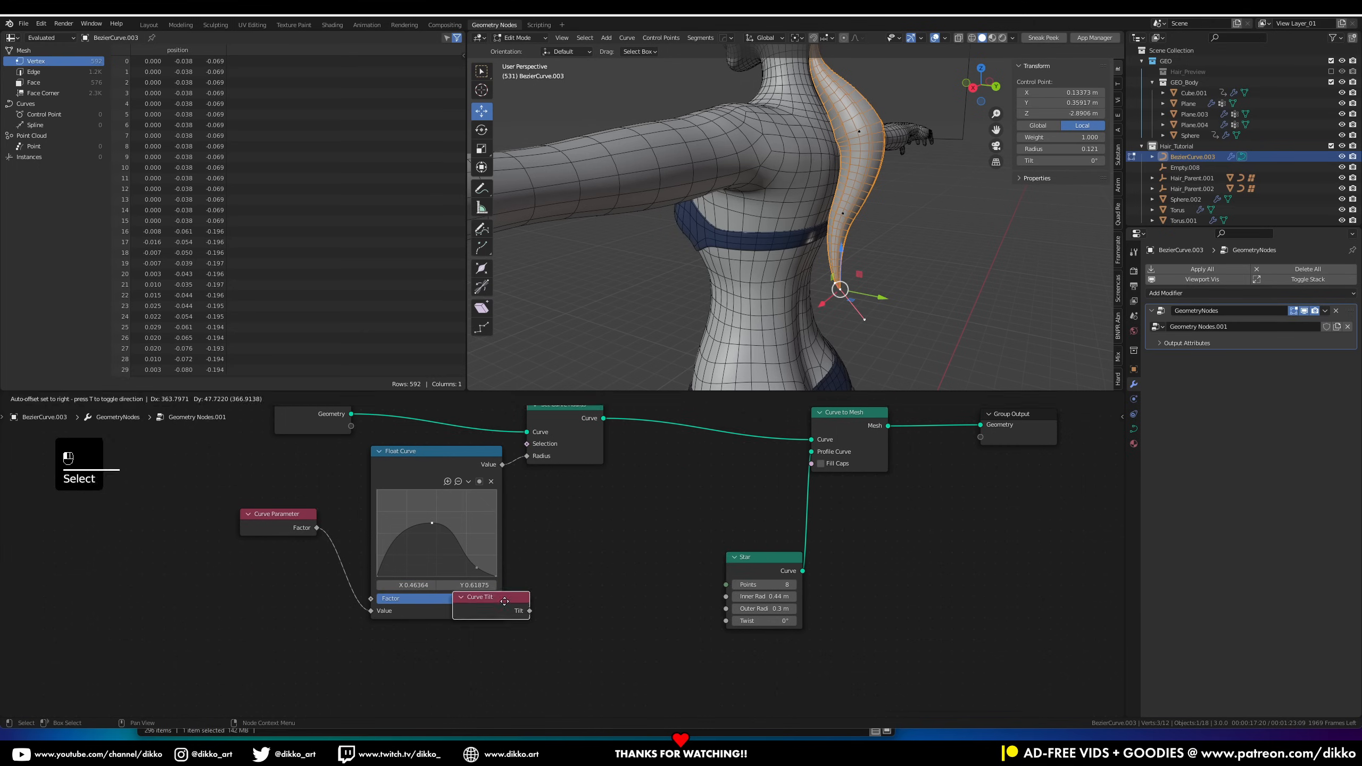
Insert a Set Curve Tilt node before Curve to Mesh, and replace the unused Curve Tilt node with an Index node
key("shift+a")
left_click(608, 510)
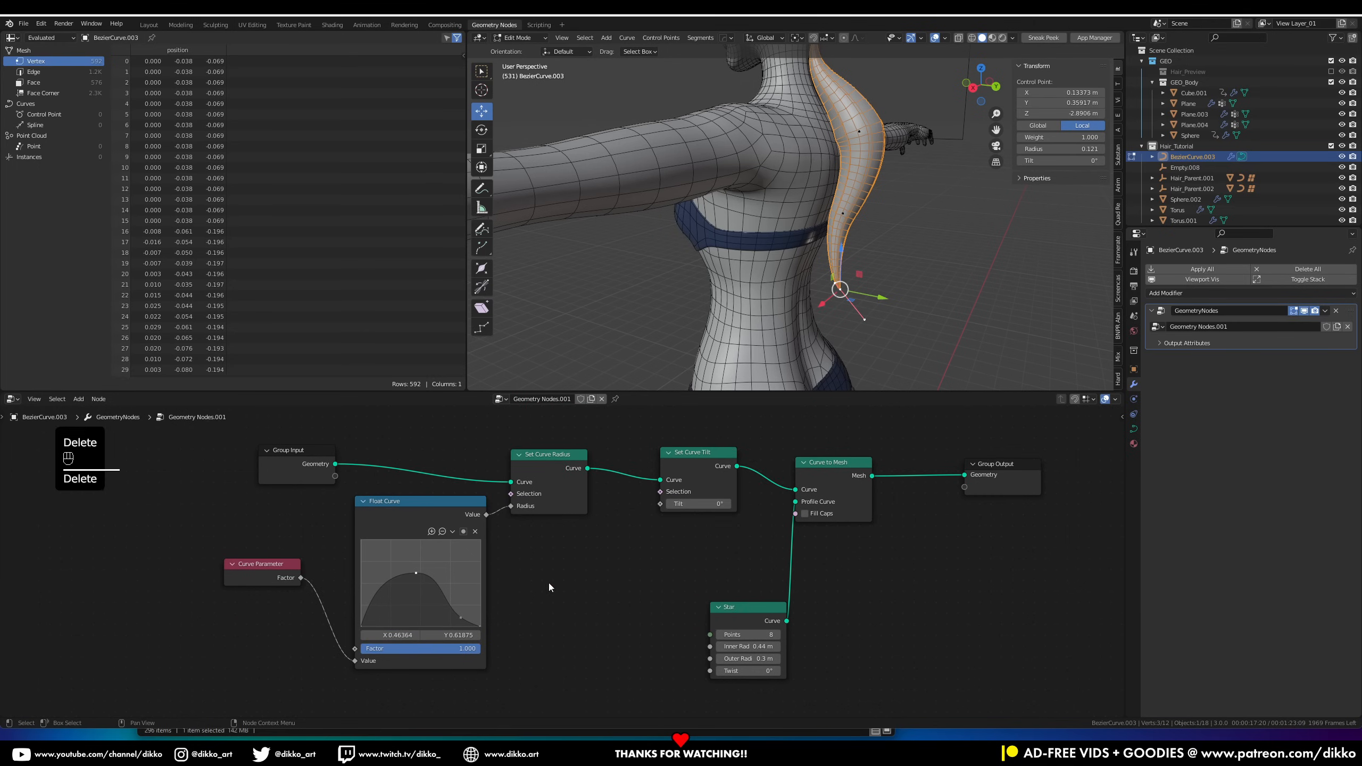
left_click(538, 511)
type("index")
key("Return")
left_click(528, 581)
Make room between the nodes and drive the curve's Tilt with the Index multiplied by 2.4
middle_click_drag(766, 484, 671, 480)
left_click_drag(906, 459, 1011, 457)
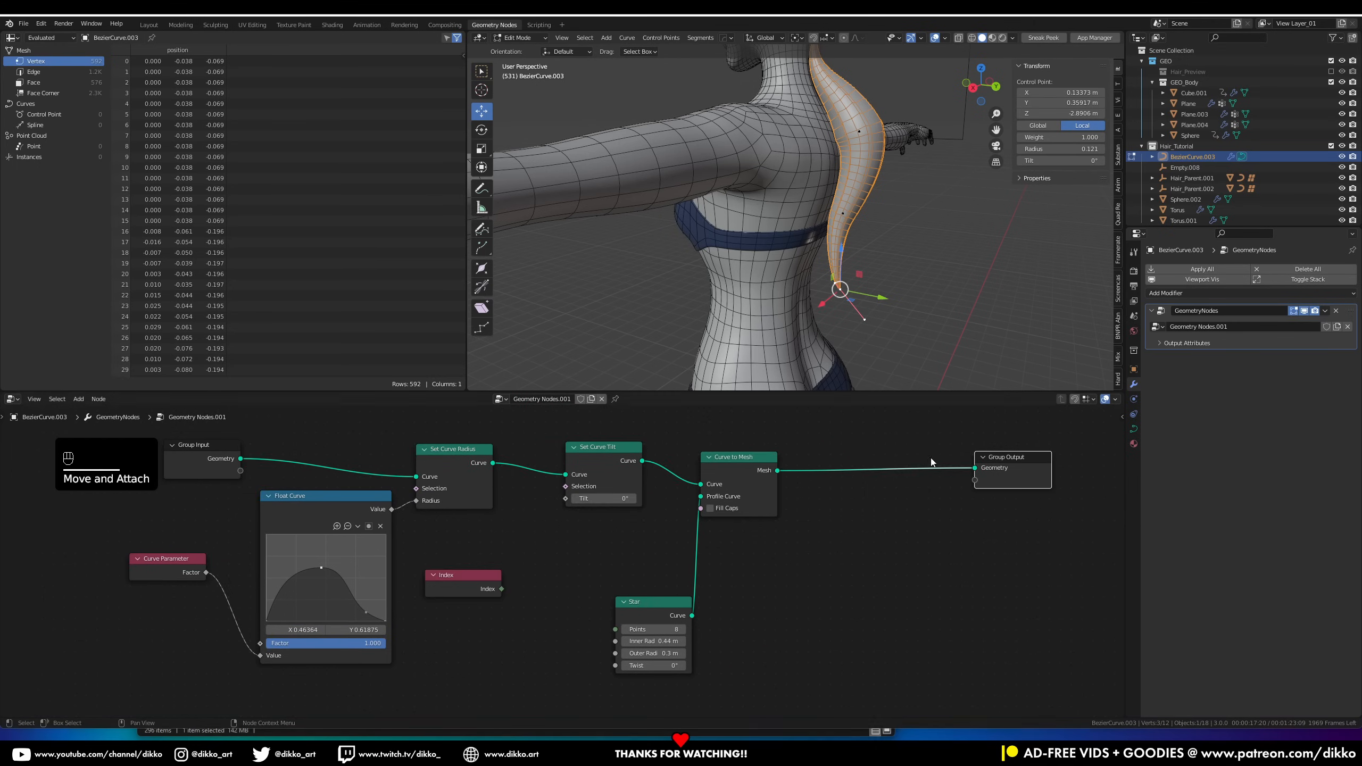
left_click_drag(737, 457, 879, 454)
left_click_drag(643, 602, 721, 600)
left_click_drag(560, 595, 547, 596)
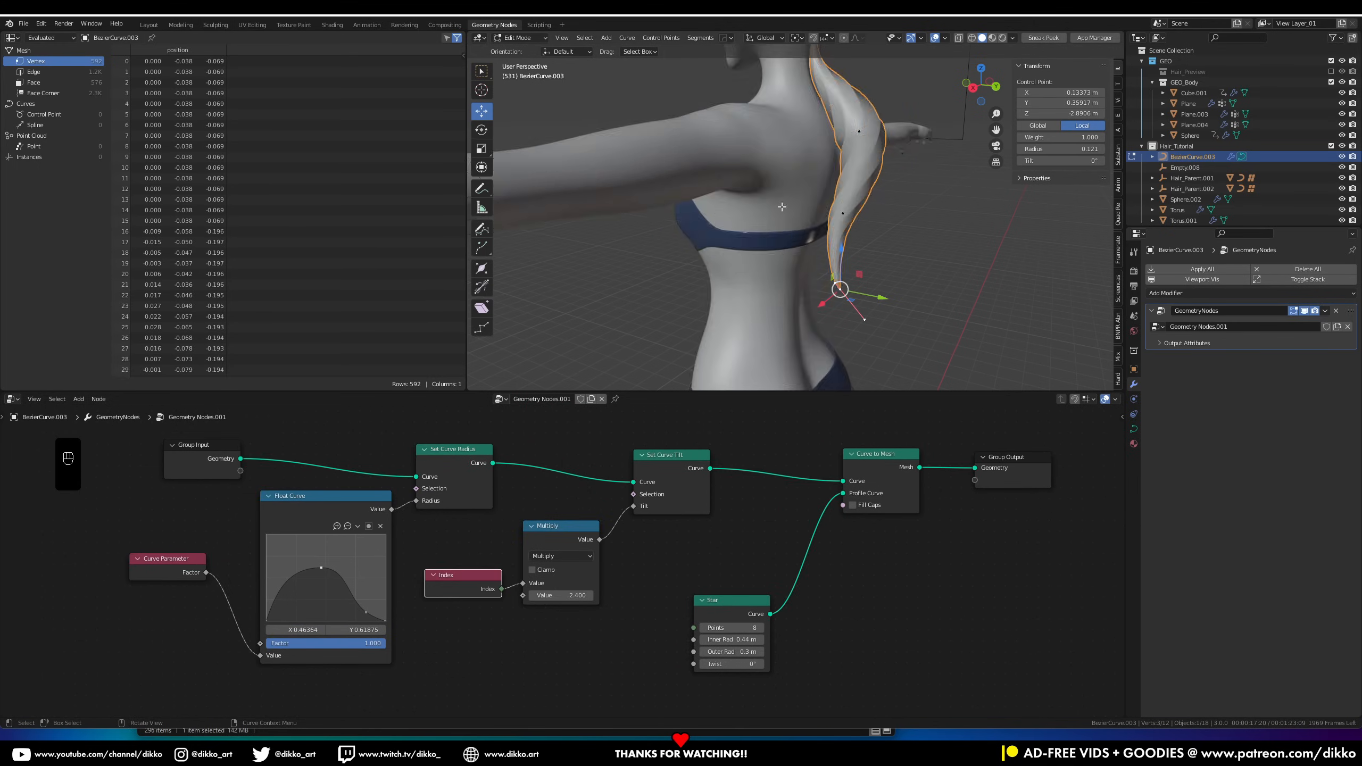
Leave Edit Mode and insert a Subdivision Surface node between Curve to Mesh and the Group Output
scroll(781, 206, "up", 2)
middle_click_drag(781, 206, 784, 317, "shift")
key("Tab")
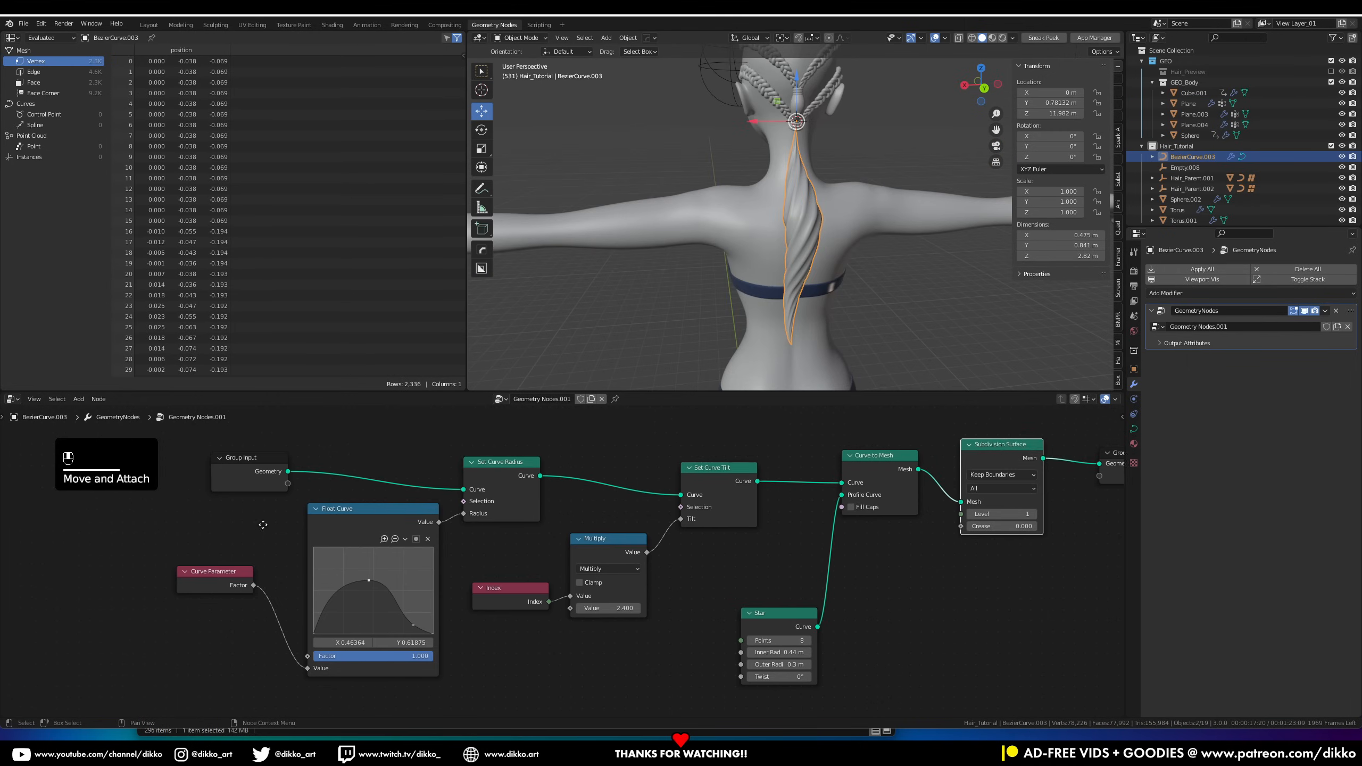
Try resampling the curve with a Resample Curve node after the Group Input, by count and by length, and delete the node
key("shift+a")
type("res")
key("Return")
left_click(435, 483)
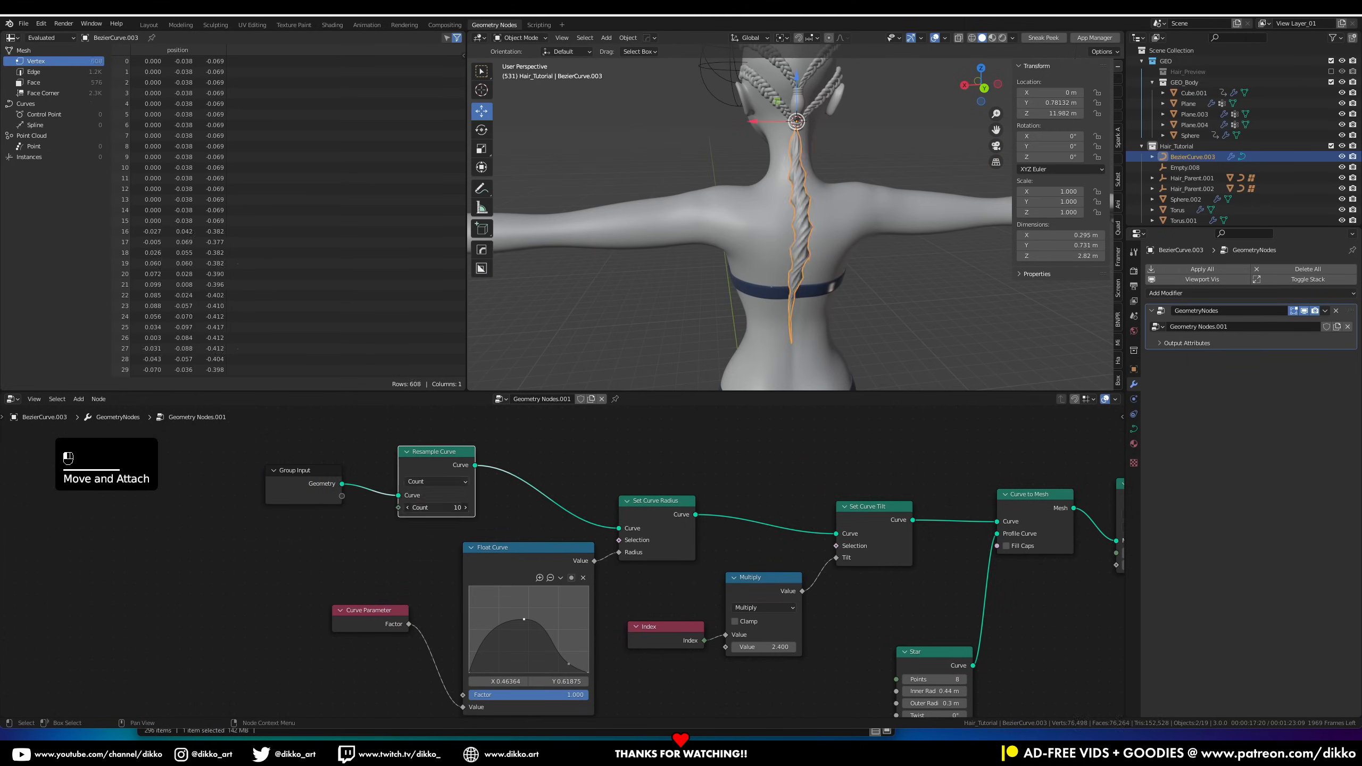
left_click_drag(525, 530, 617, 528)
left_click_drag(453, 474, 239, 565)
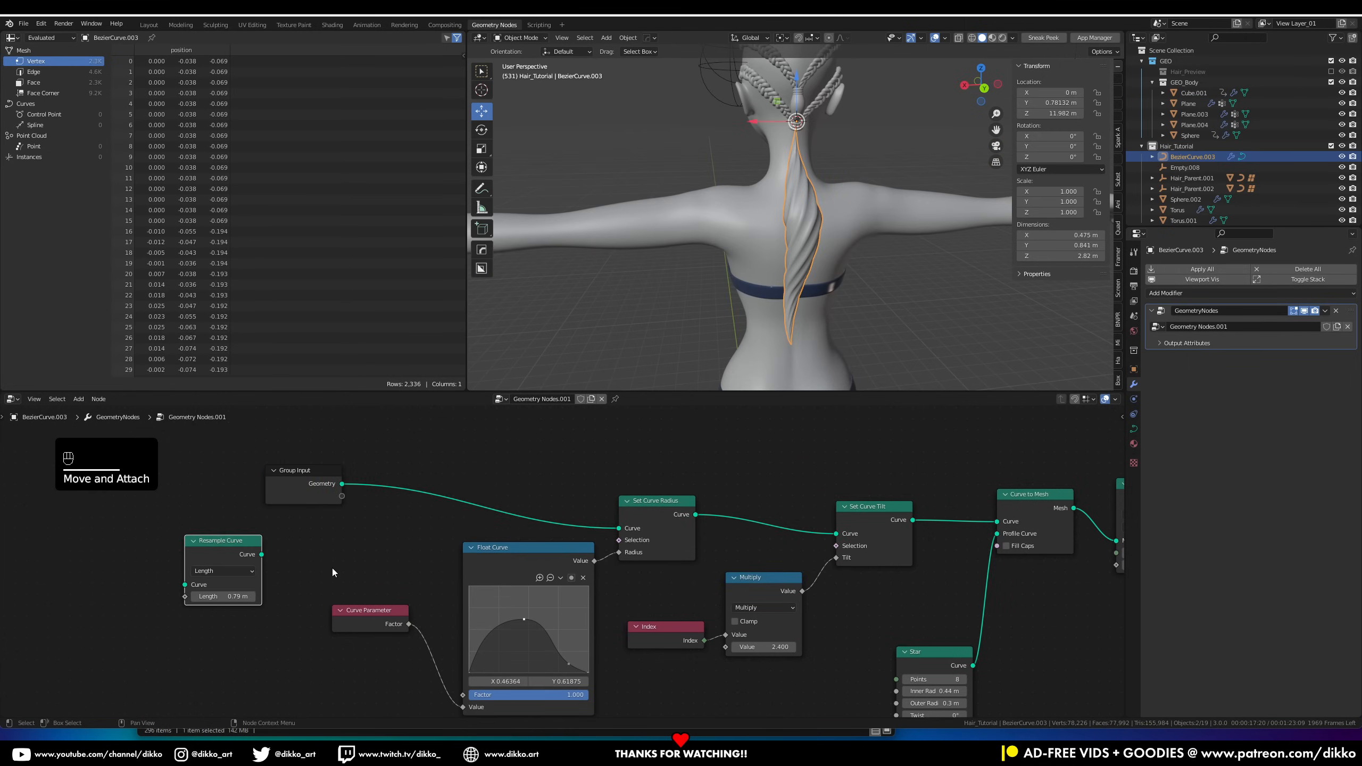
key("x")
Move the Subdivision Surface node aside, add a Transform node below Curve to Mesh, and duplicate the Transform node
left_click_drag(319, 479, 362, 460)
middle_click_drag(756, 233, 788, 236)
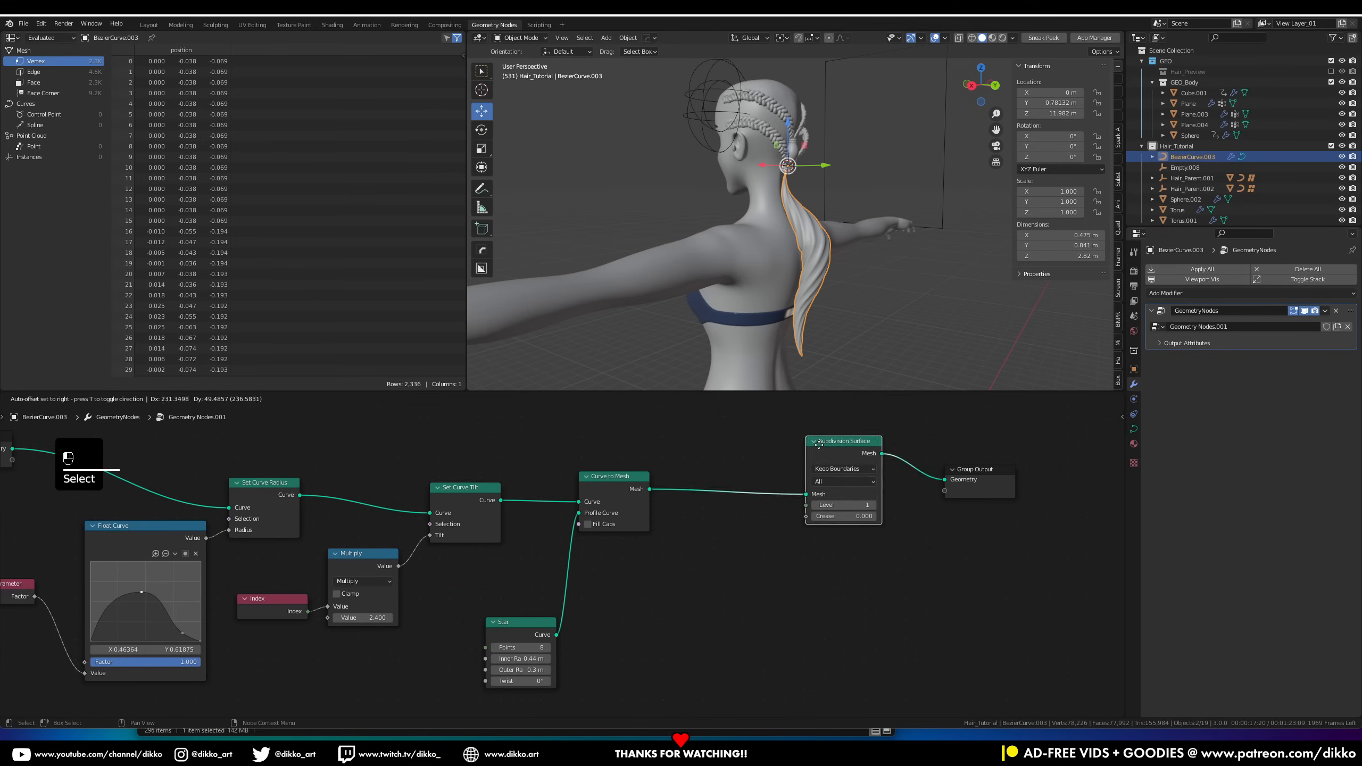
middle_click_drag(772, 262, 777, 266)
key("shift+a")
type("trans")
key("Return")
left_click(695, 531)
key("shift+d")
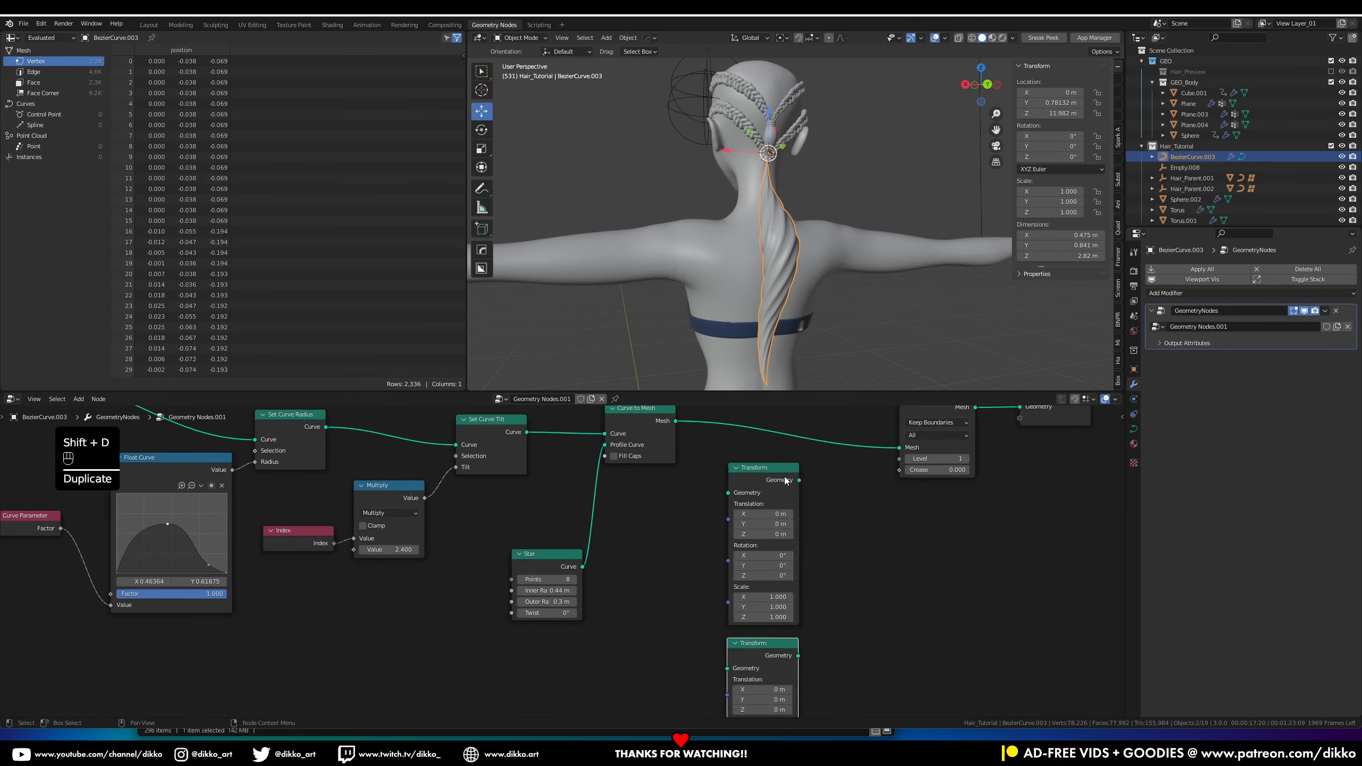
Place the two Transform nodes above and below Curve to Mesh and insert a Join Geometry node before Subdivision Surface
left_click_drag(786, 480, 786, 272)
left_click_drag(701, 671, 699, 549)
key("shift+a")
type("joi")
key("Return")
left_click(806, 472)
left_click_drag(681, 490, 724, 554)
middle_click_drag(706, 518, 676, 686)
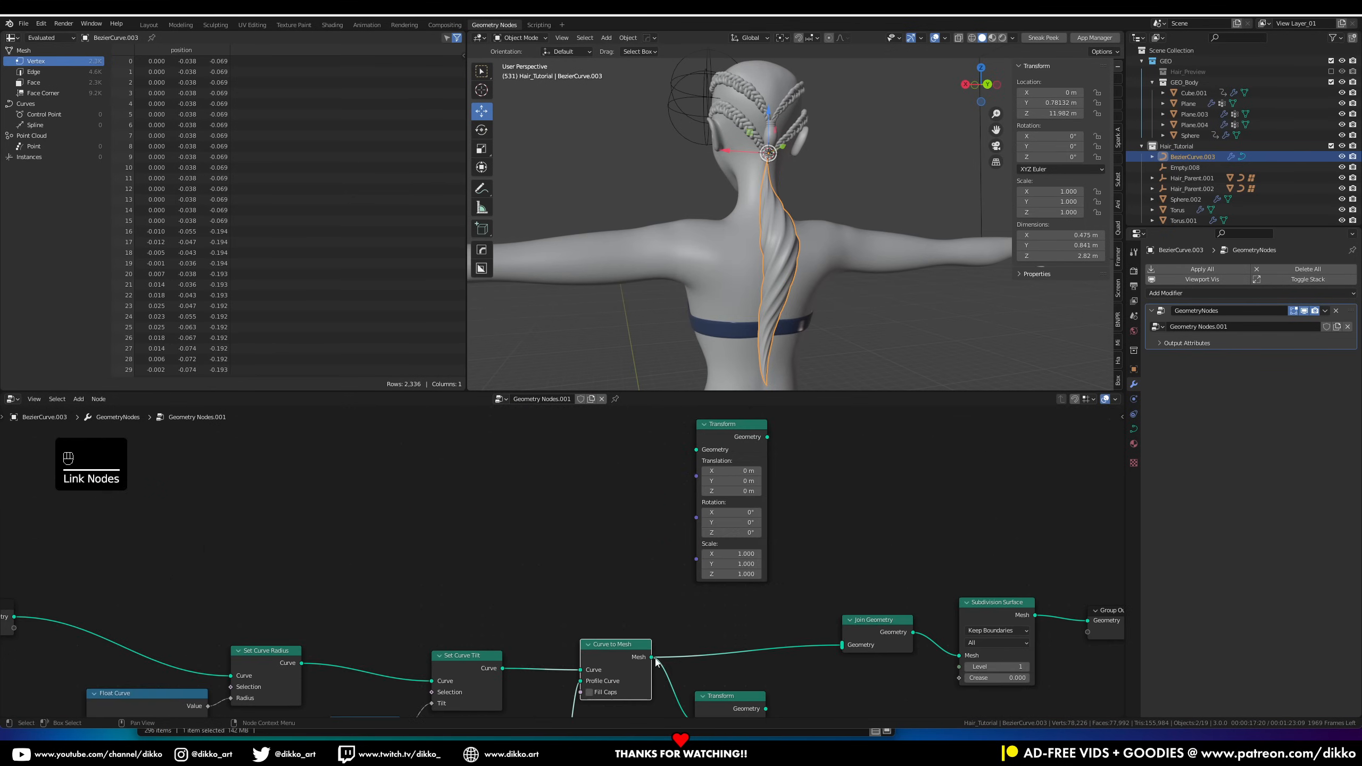
Join two transformed copies of the strand, offsetting and rotating both, with the upper one scaled to 0.5 and the lower to 0.6
left_click_drag(737, 696, 743, 682)
left_click_drag(738, 424, 738, 445)
scroll(751, 515, "up", 2)
left_click_drag(761, 528, 764, 528)
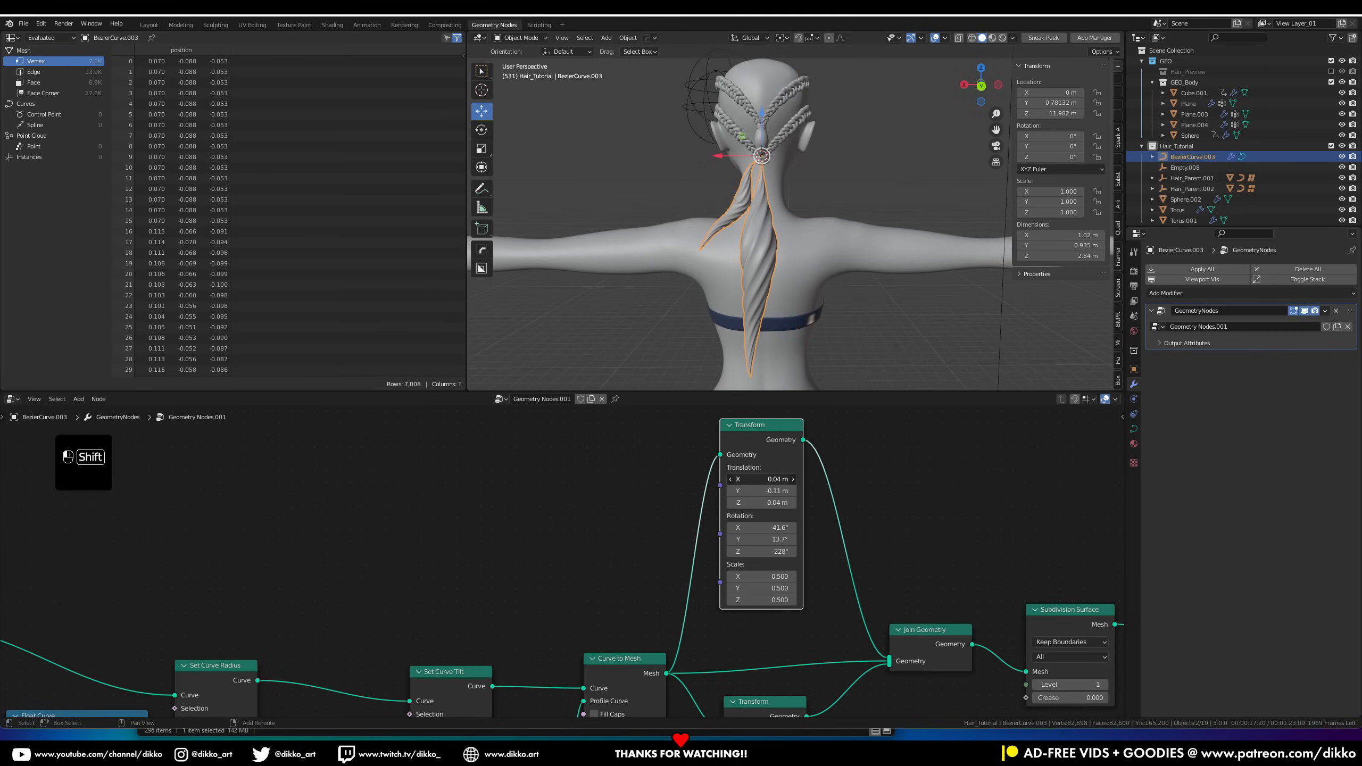
scroll(704, 607, "down", 2)
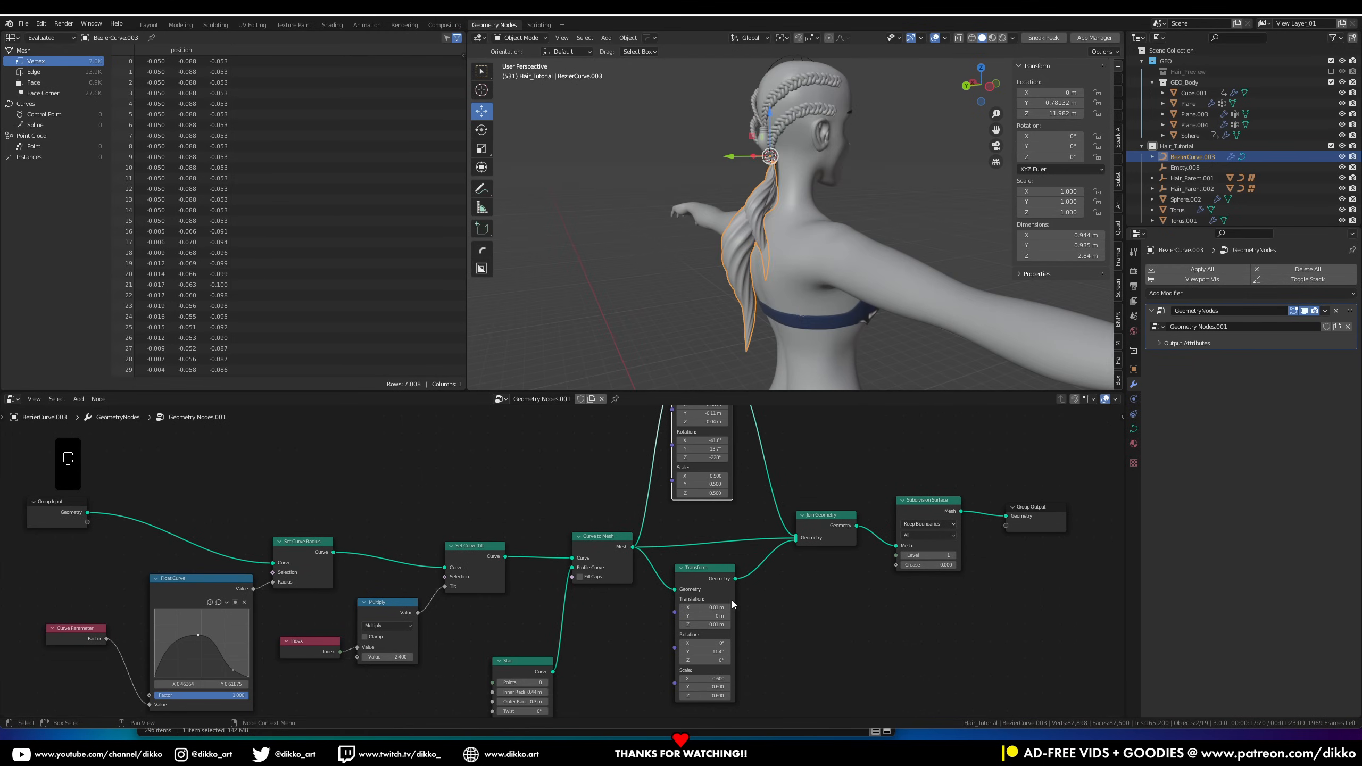
scroll(730, 677, "up", 2)
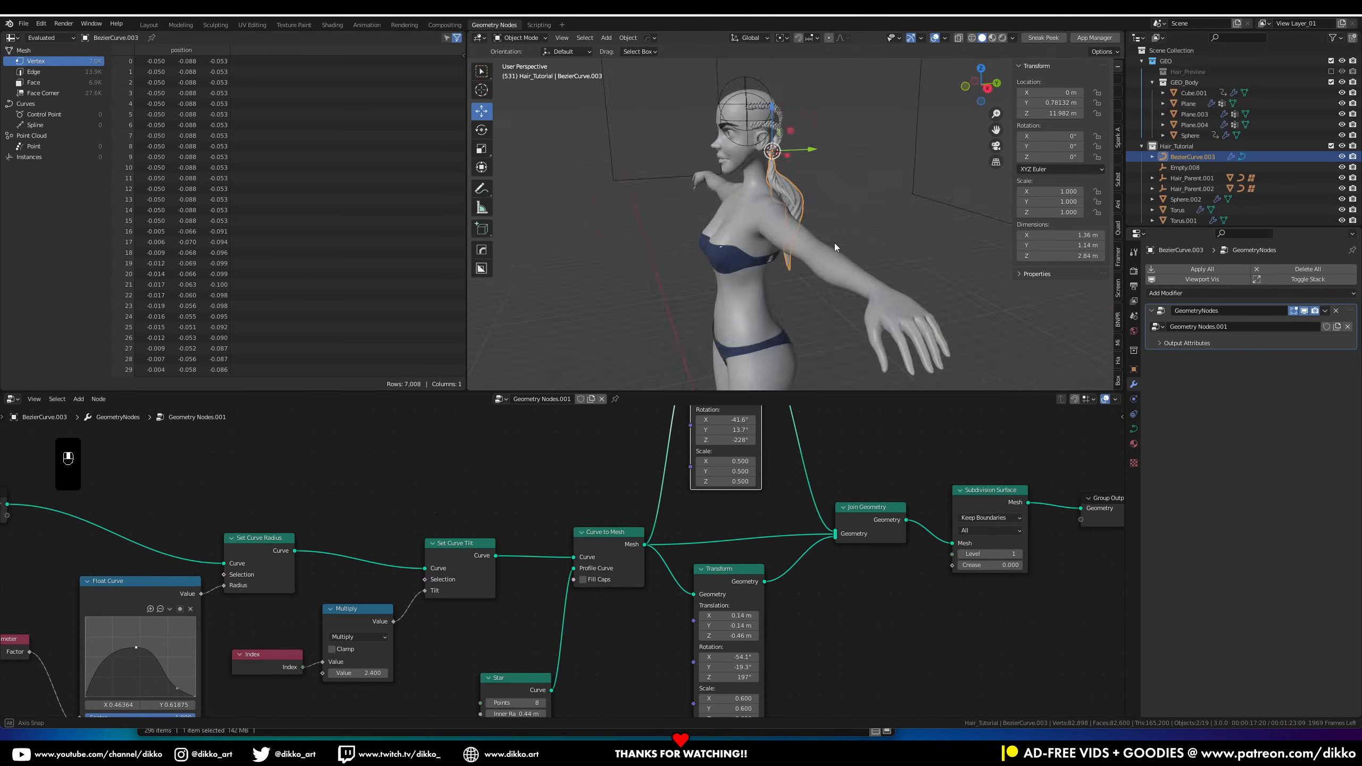
Rename the curve object Haircurve.001, subdivide the curve, and move and rotate its control points into a wavy ponytail
double_click(1193, 128)
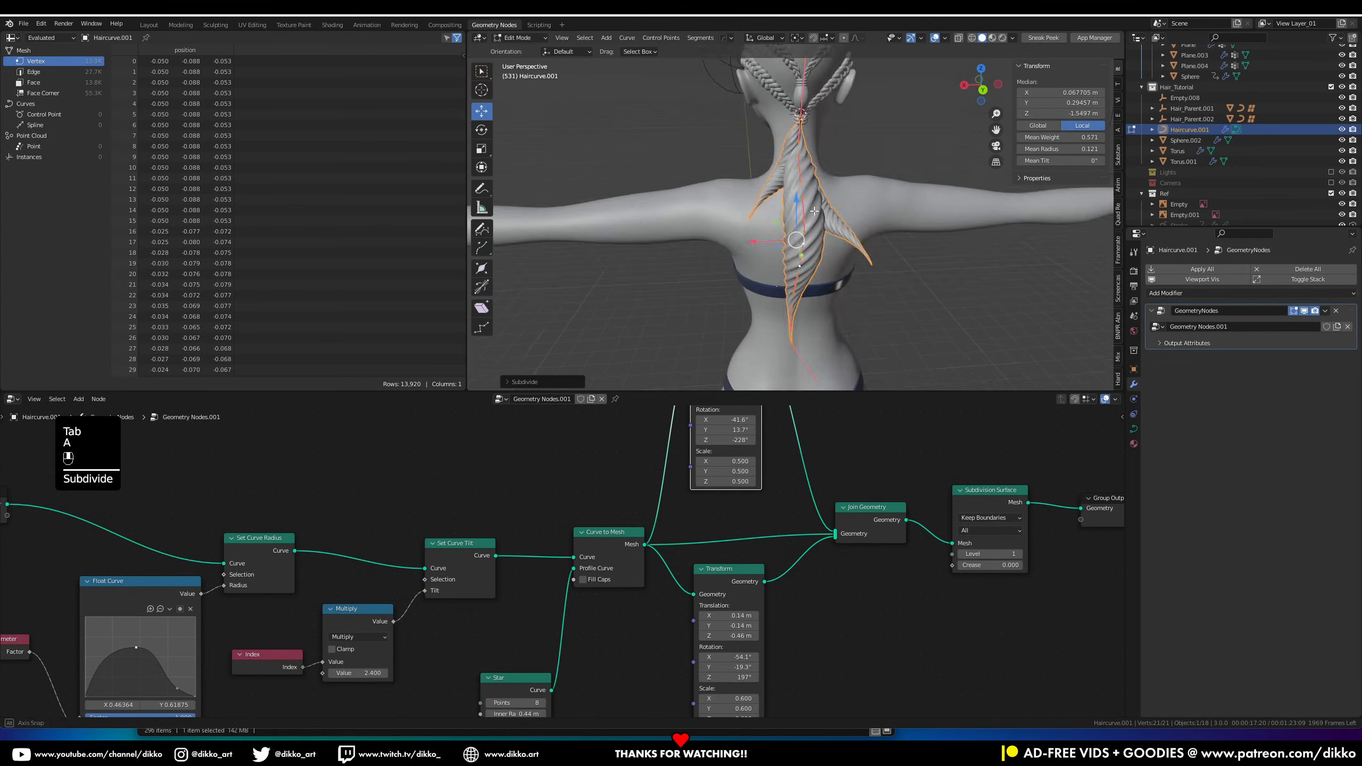
key("r")
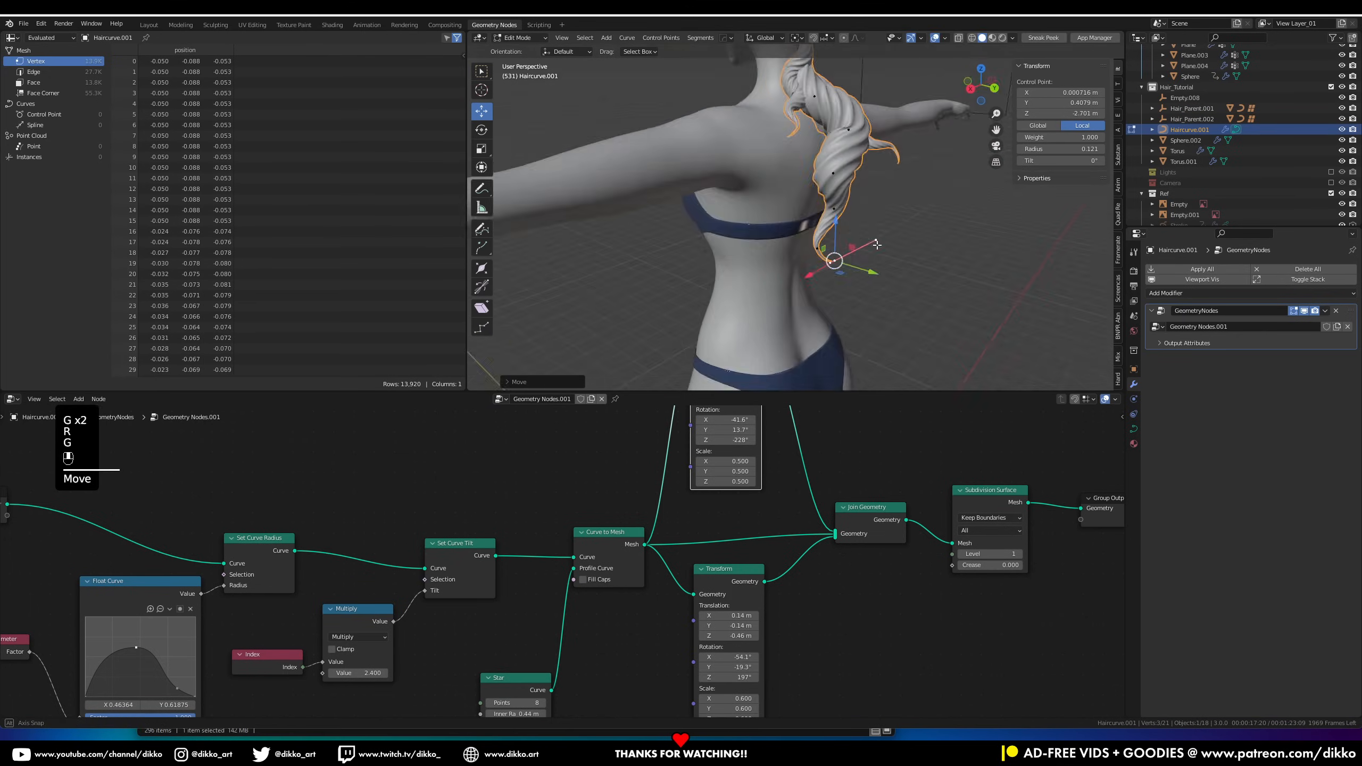
middle_click_drag(858, 252, 881, 245)
left_click(802, 262)
middle_click_drag(801, 262, 890, 295)
key("g")
Delete both Transform nodes from the ponytail's node tree and leave Edit Mode
scroll(637, 558, "down", 1)
left_click(696, 567)
key("Delete")
left_click(716, 449)
key("Delete")
key("Tab")
Set the Star profile to 5 points with an inner radius of 0.52 m and an outer radius of 0.24 m
left_click_drag(831, 599, 761, 600)
middle_click_drag(698, 640, 817, 474)
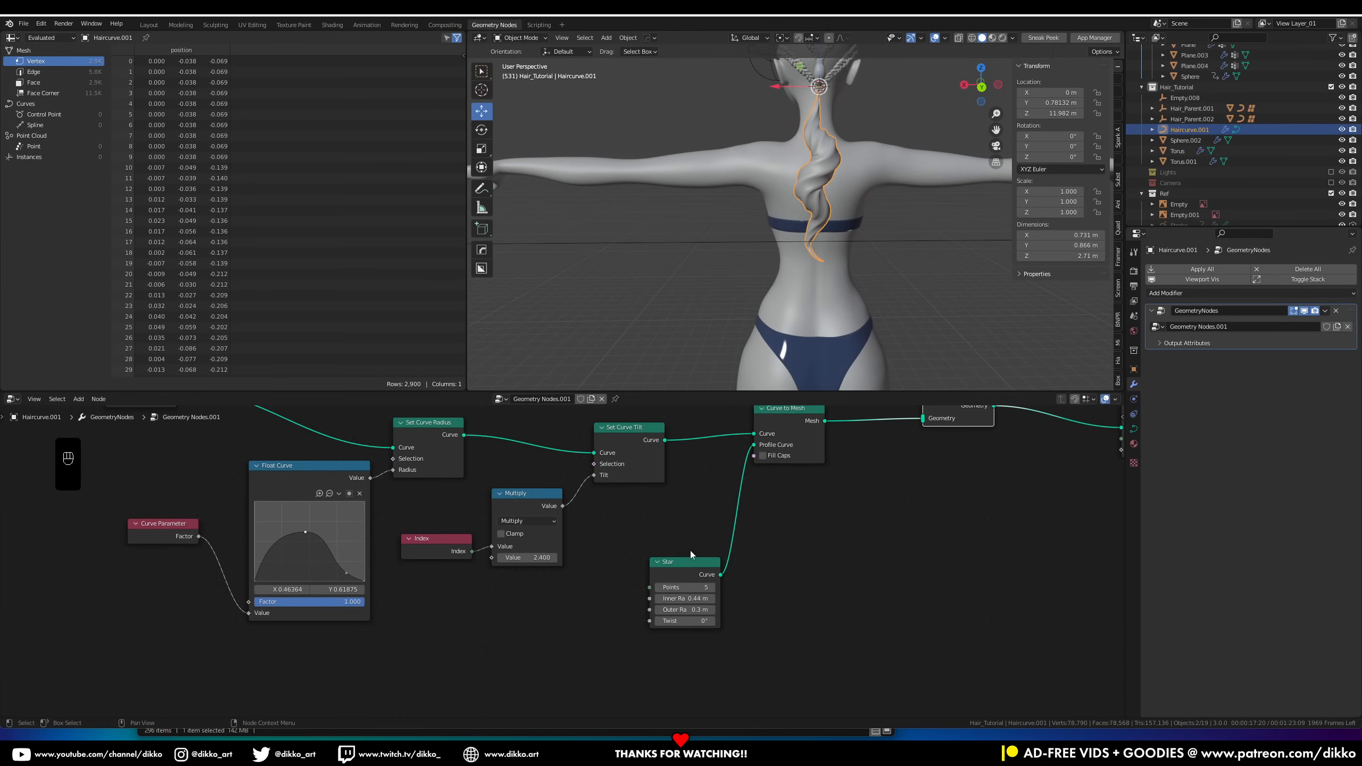
scroll(811, 628, "up", 2)
mouse_move(708, 617)
left_mouse_down()
mouse_move(729, 617)
mouse_move(719, 605)
left_mouse_up()
Reposition a control point on the lower ponytail curve in Edit Mode
key("Tab")
mouse_move(815, 242)
middle_mouse_down()
mouse_move(777, 246)
mouse_move(836, 241)
middle_mouse_up()
left_click(805, 246)
key("g")
key("Tab")
key("Tab")
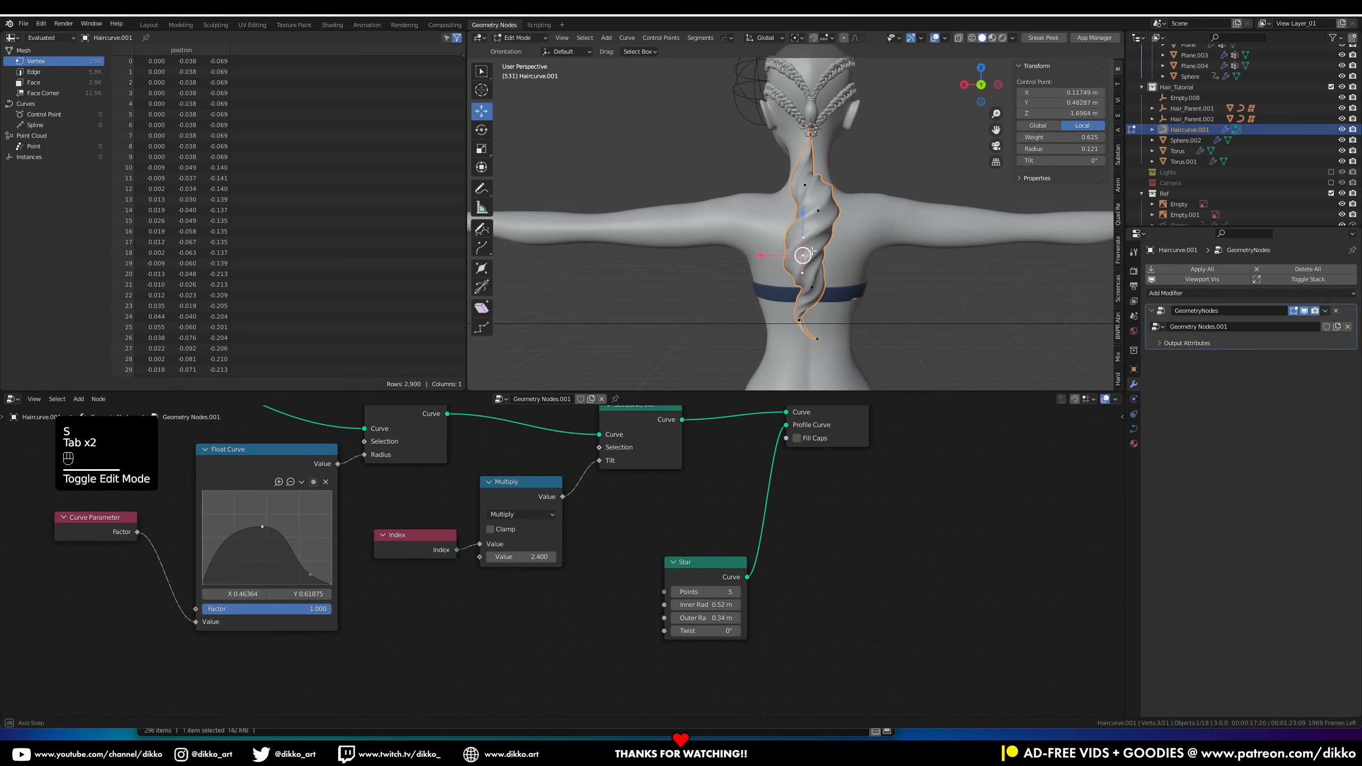
Try duplicating the strand's points beside the original, scaling the copy and changing its radius
key("shift+d")
left_click(880, 155)
key("s")
key("g")
left_click(966, 259)
key("alt+s")
key("ctrl+z")
key("ctrl+a")
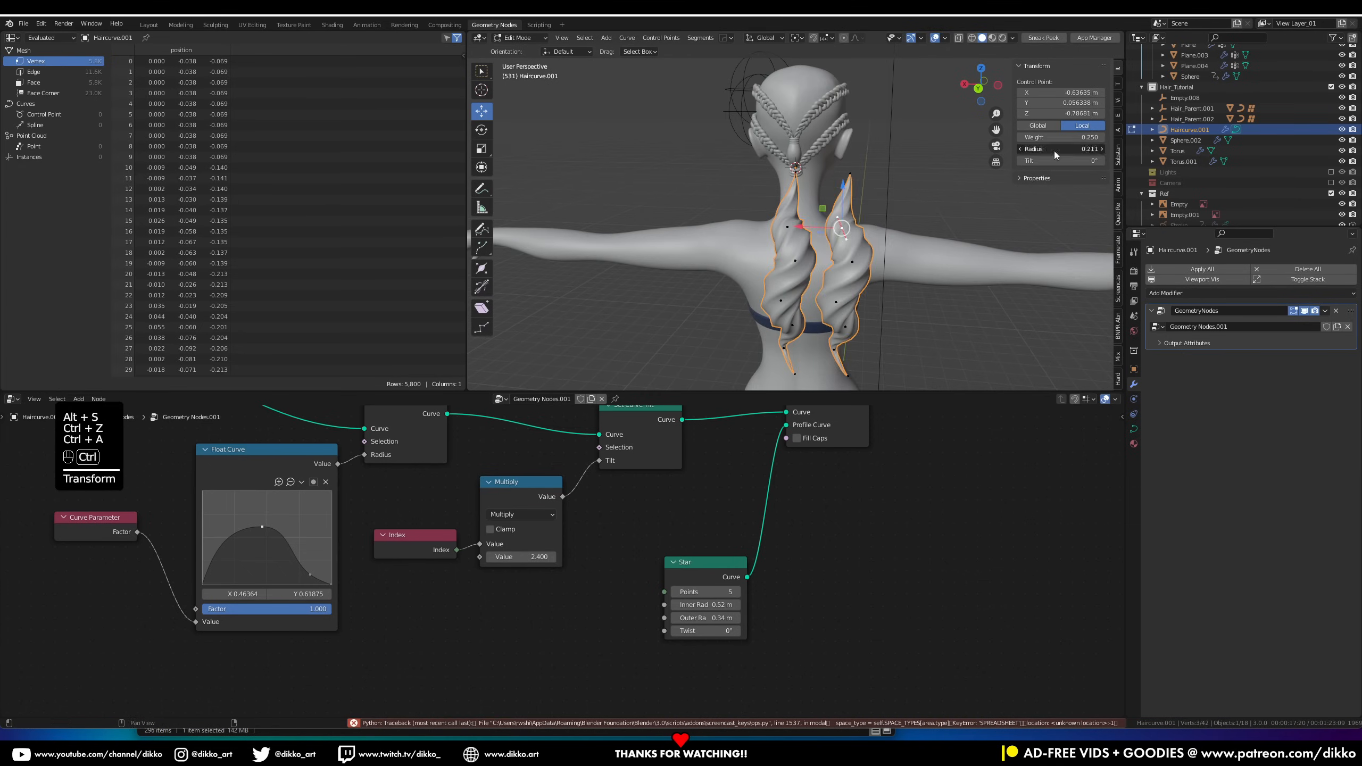
key("ctrl+z")
Build a second strand branch from the Group Input with a Transform node and duplicated Set Curve Radius and Float Curve nodes
middle_click_drag(177, 424, 332, 487)
left_click(350, 493)
left_click(333, 429)
left_click_drag(362, 426, 897, 607)
scroll(292, 436, "up", 1)
left_click_drag(293, 436, 316, 435, "ctrl")
scroll(470, 626, "down", 3)
middle_click_drag(385, 612, 263, 705)
left_click_drag(350, 613, 517, 468)
left_click(801, 612)
middle_click_drag(801, 612, 752, 560)
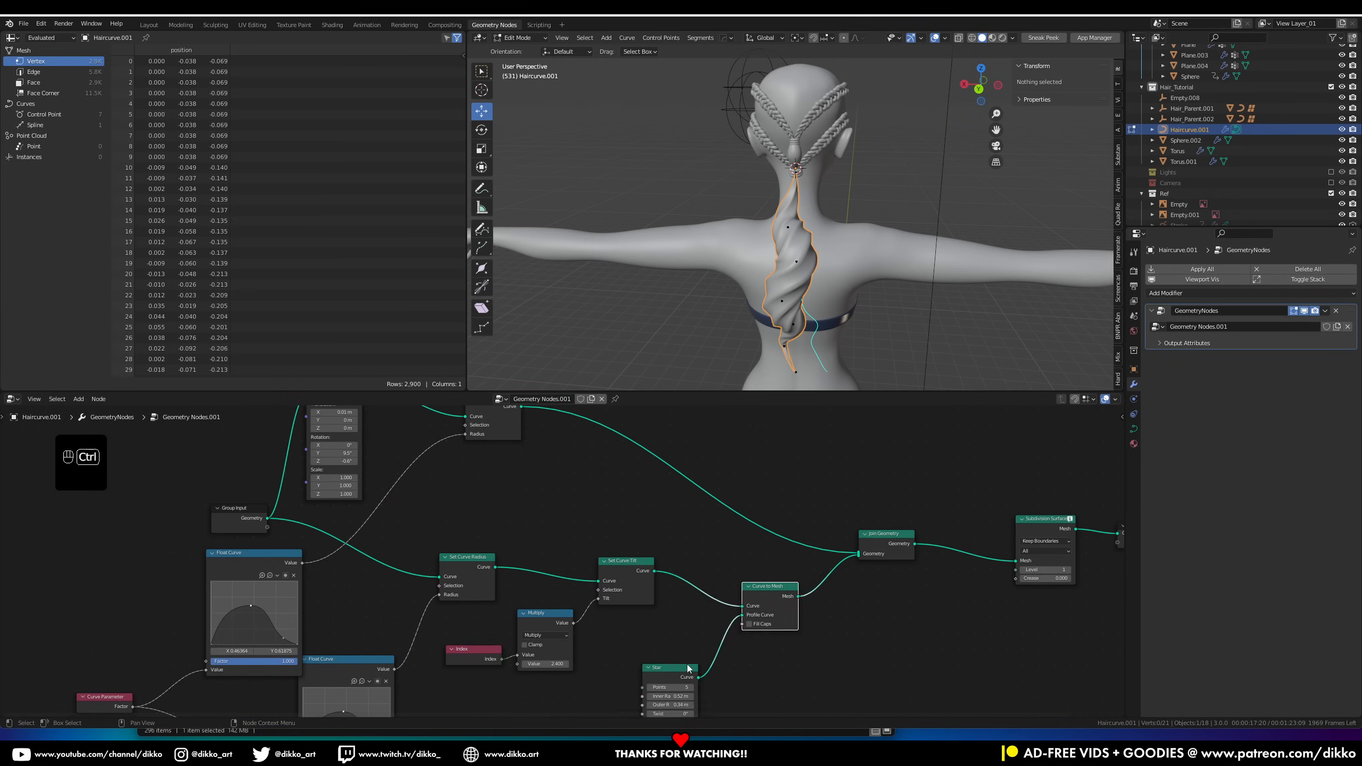
Duplicate Join Geometry ahead of Curve to Mesh to merge both curve branches there, and remove the old join
key("shift+d")
left_click(732, 566)
middle_click_drag(623, 499, 619, 521)
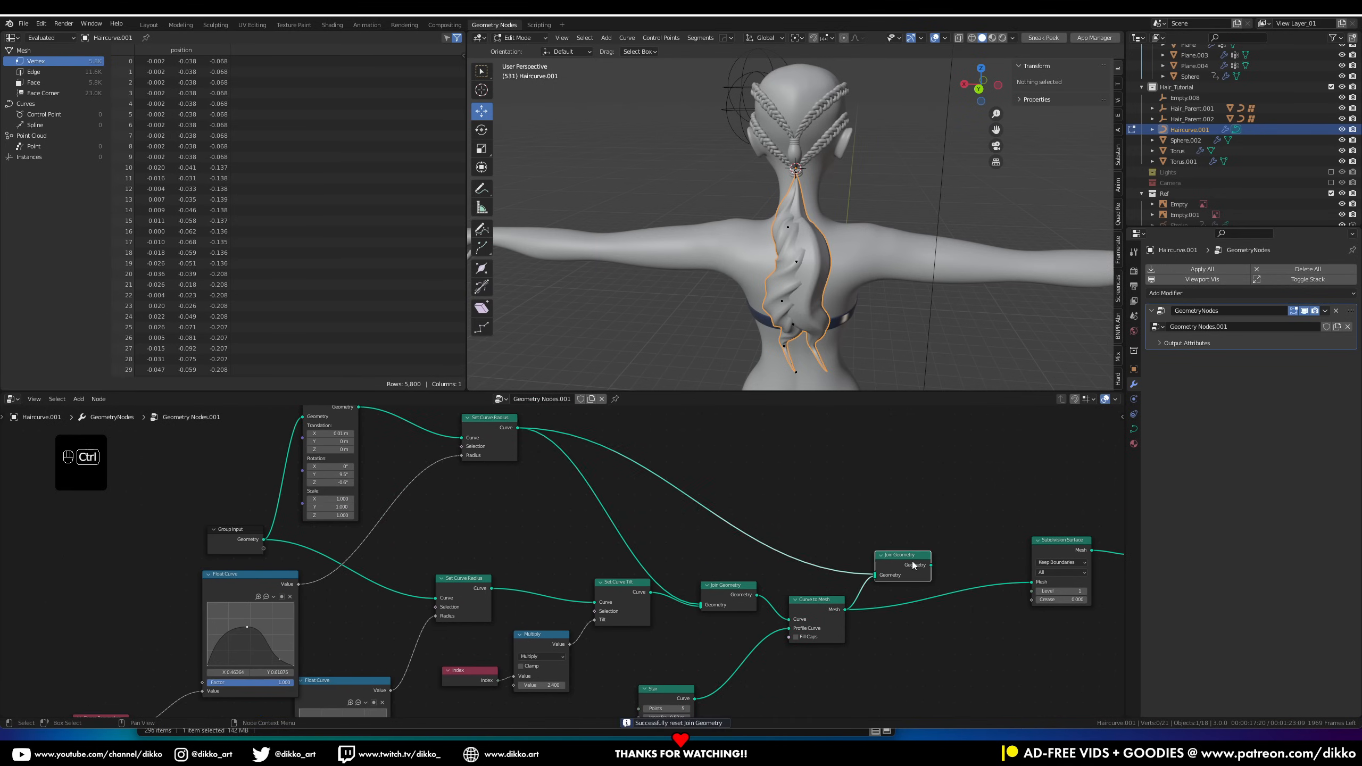
key("ctrl+z")
Lower the second strand's Float Curve peak to about X 0.459, Y 0.5
middle_click_drag(359, 686, 425, 562)
left_click_drag(311, 493, 311, 500)
scroll(398, 604, "up", 2)
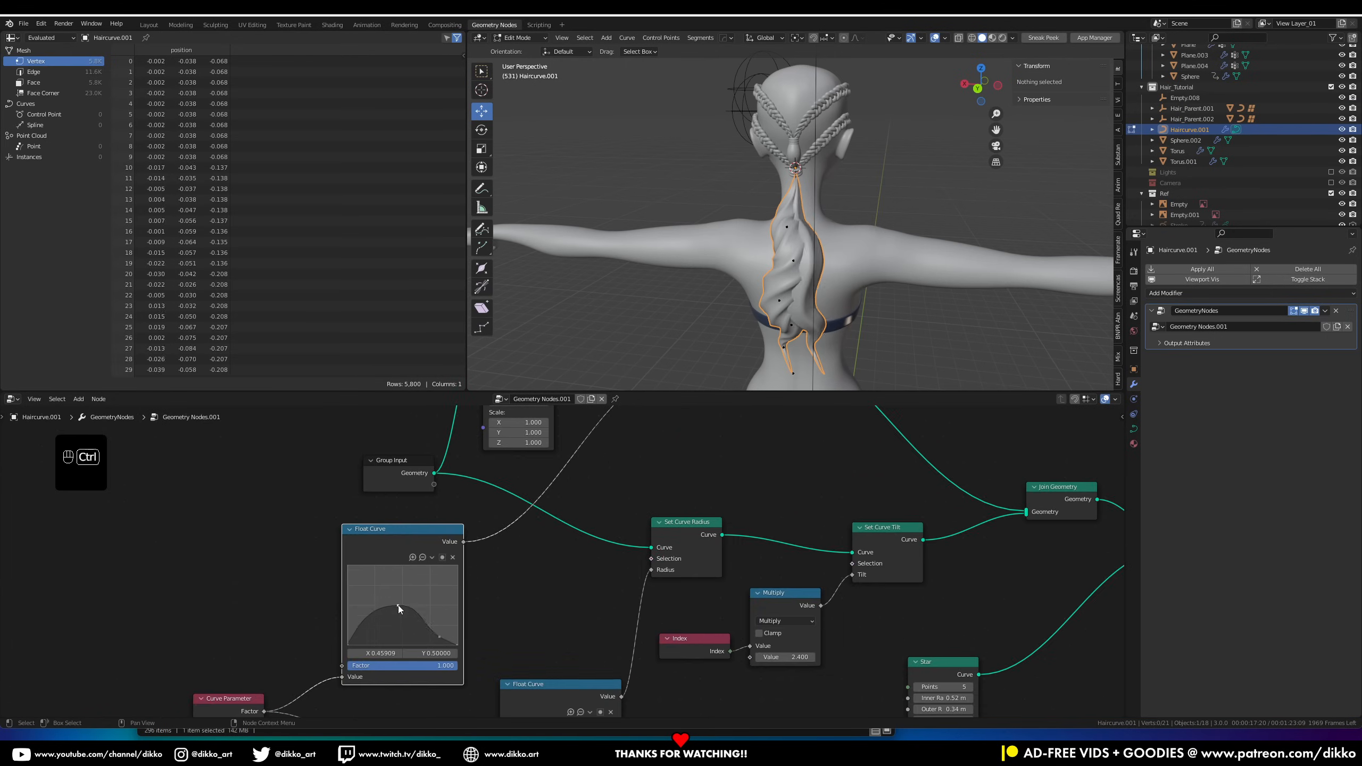
scroll(433, 643, "down", 3)
Move and rotate the lowest control points of the ponytail curve so the strand ends curl outwards
middle_click_drag(804, 225, 868, 231)
left_click(797, 289)
key("g")
left_click(858, 300)
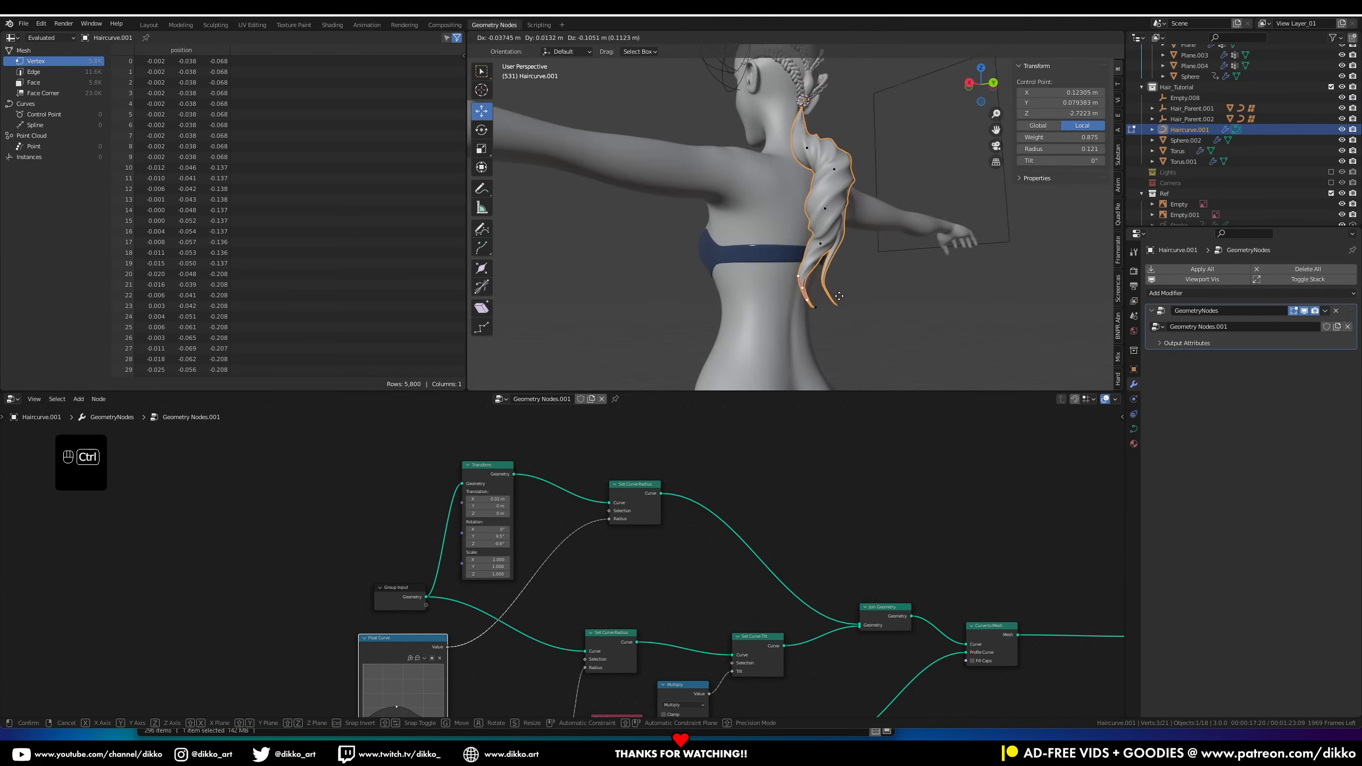
key("r")
left_click(890, 318)
left_click(797, 308)
key("g")
left_click(820, 303)
middle_click_drag(858, 278, 836, 268)
Move the second branch's Transform and Set Curve Radius nodes up and flatten its Float Curve for a thinner strand
left_click_drag(487, 465, 503, 435)
left_click_drag(635, 484, 646, 470)
middle_click_drag(777, 268, 783, 252)
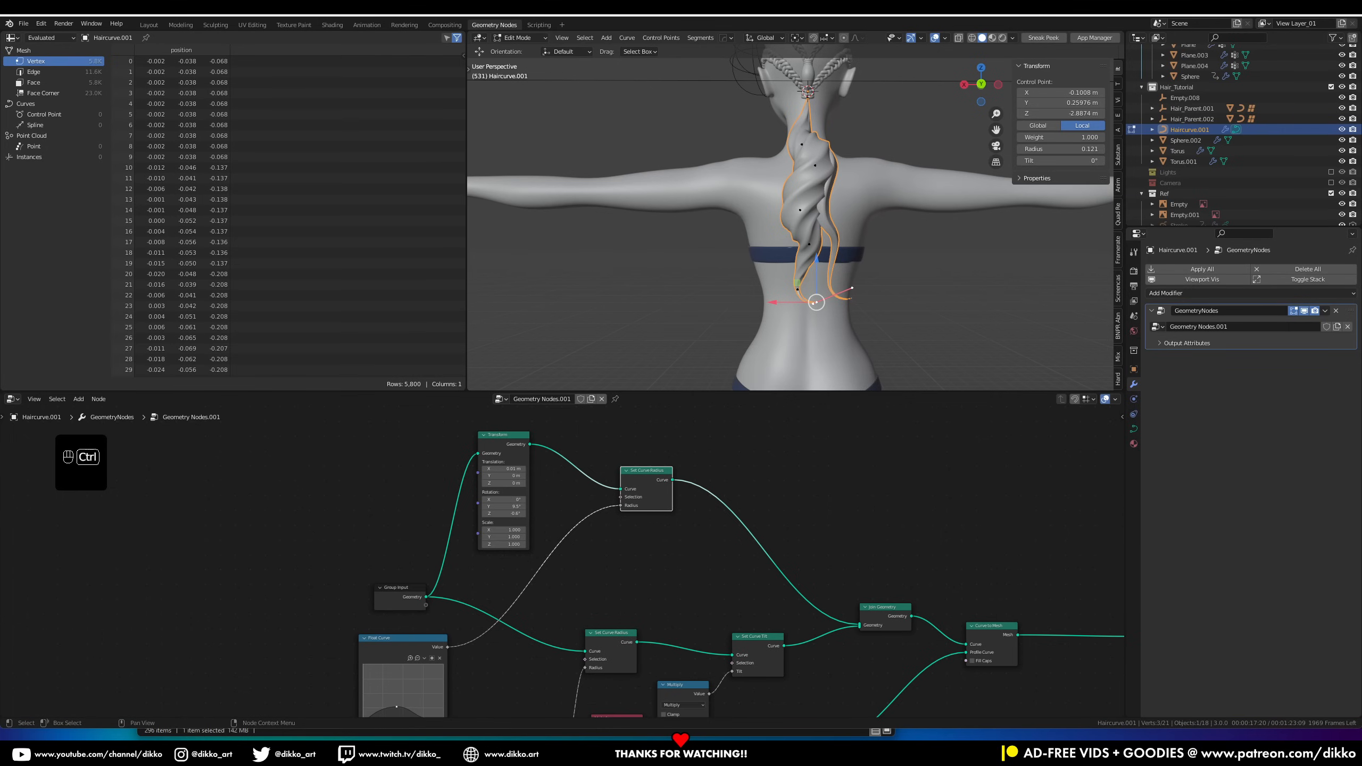
middle_click_drag(580, 551, 695, 427)
scroll(558, 582, "up", 1)
left_click(535, 595)
scroll(547, 594, "down", 1)
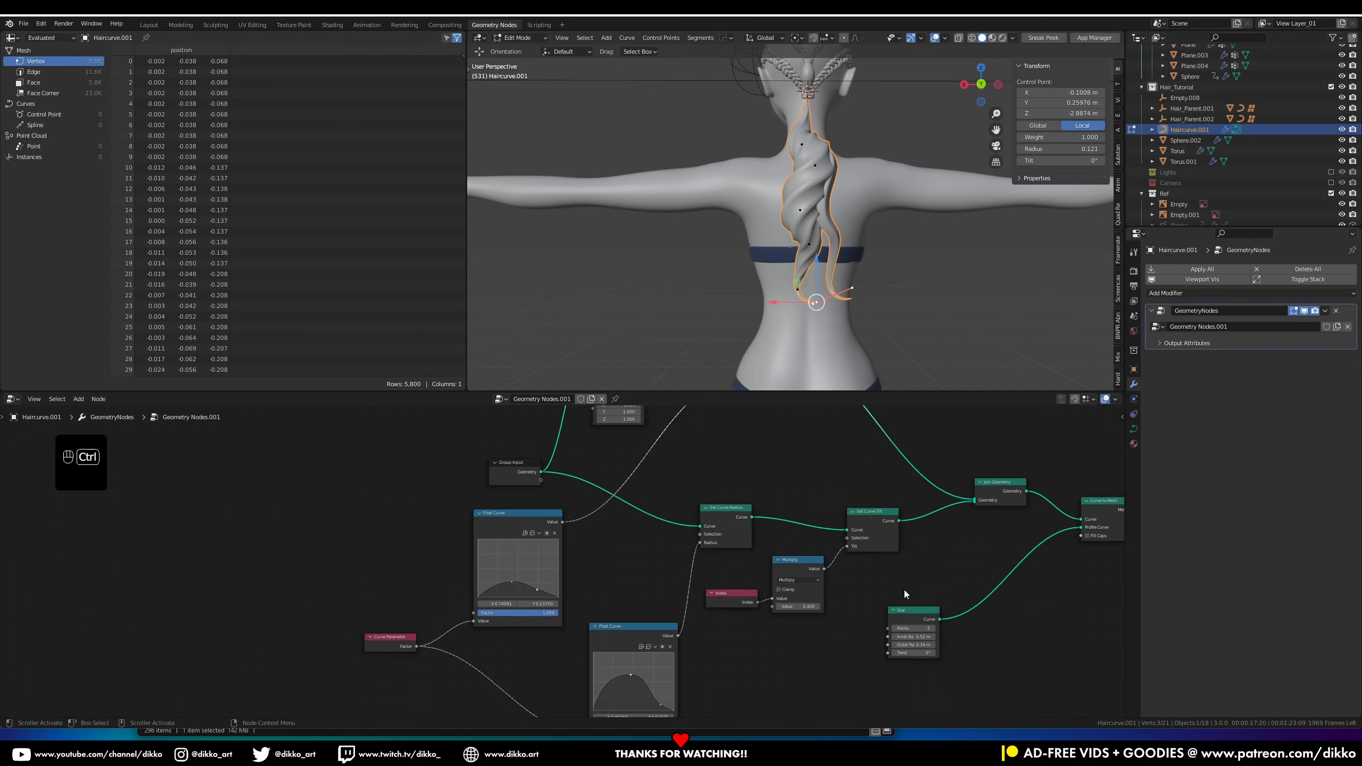
Try detaching Curve to Mesh and placing it before Join Geometry on the main strand's branch
middle_click_drag(903, 589, 727, 640)
middle_click_drag(926, 559, 852, 569)
scroll(844, 579, "up", 2)
left_click_drag(834, 564, 1031, 560)
left_click_drag(864, 543, 682, 552)
left_click_drag(739, 521, 823, 514)
left_click_drag(682, 553, 783, 583)
left_click_drag(619, 570, 748, 605)
middle_click_drag(643, 483, 707, 558)
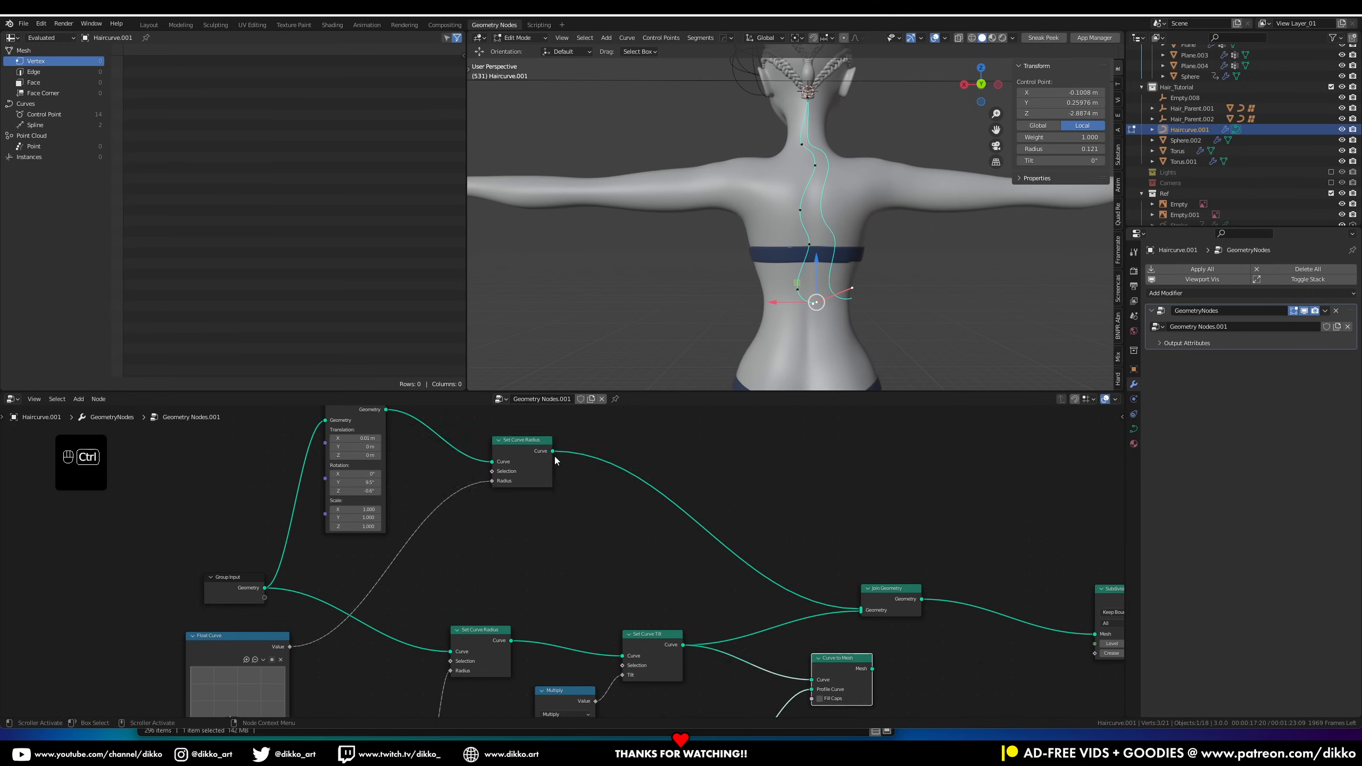
left_click_drag(757, 528, 755, 527)
Try duplicating Curve to Mesh so the second strand is meshed with the Star profile before joining, and undo the changes
middle_click_drag(786, 533, 811, 459)
middle_click_drag(829, 308, 858, 300)
middle_click_drag(797, 561, 772, 589)
left_click_drag(745, 479, 808, 451)
key("shift+d")
left_click(975, 540)
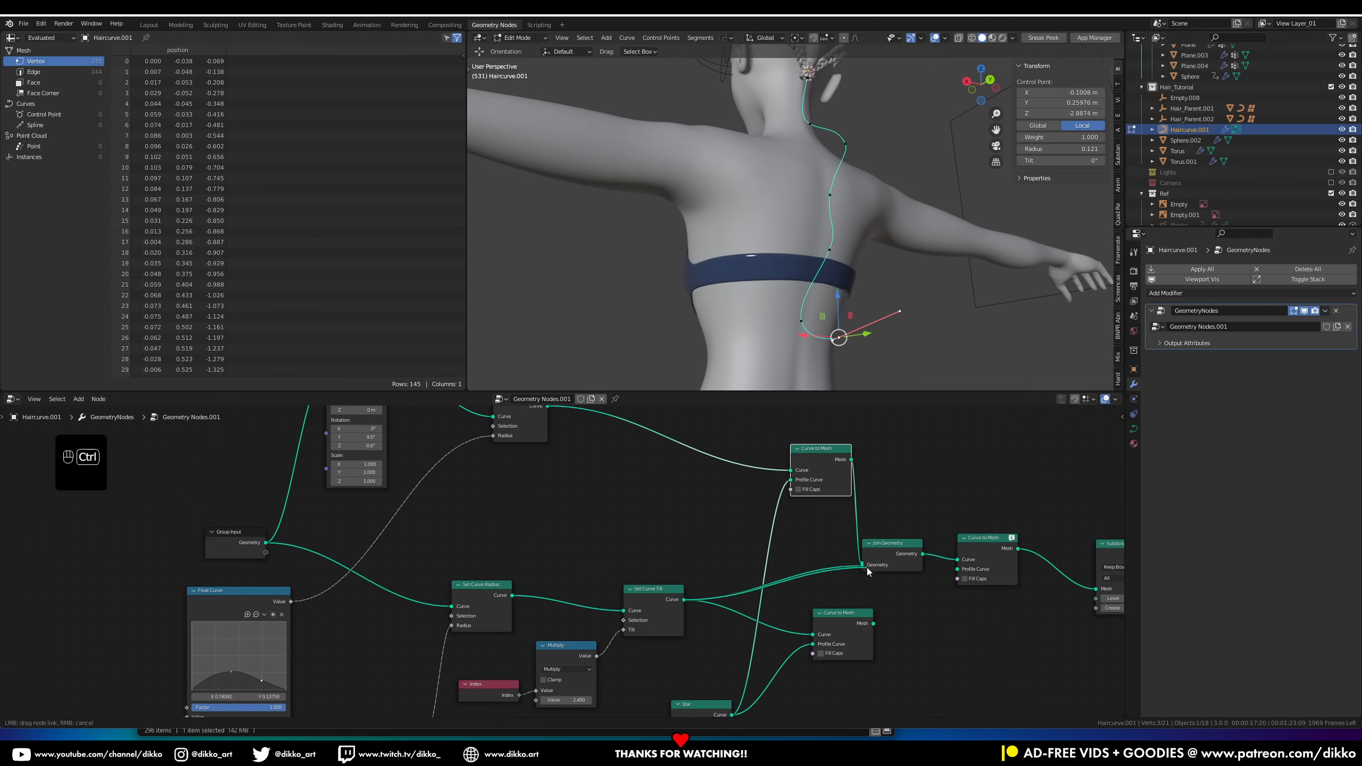
left_click_drag(867, 568, 865, 566)
middle_click_drag(828, 456, 808, 417)
key("ctrl+z")
key("ctrl+z")
Move Set Curve Tilt between Join Geometry and Curve to Mesh so the tilt applies to both strands
middle_click_drag(738, 665, 782, 676)
left_click_drag(647, 580, 911, 515)
middle_click_drag(750, 241, 670, 236)
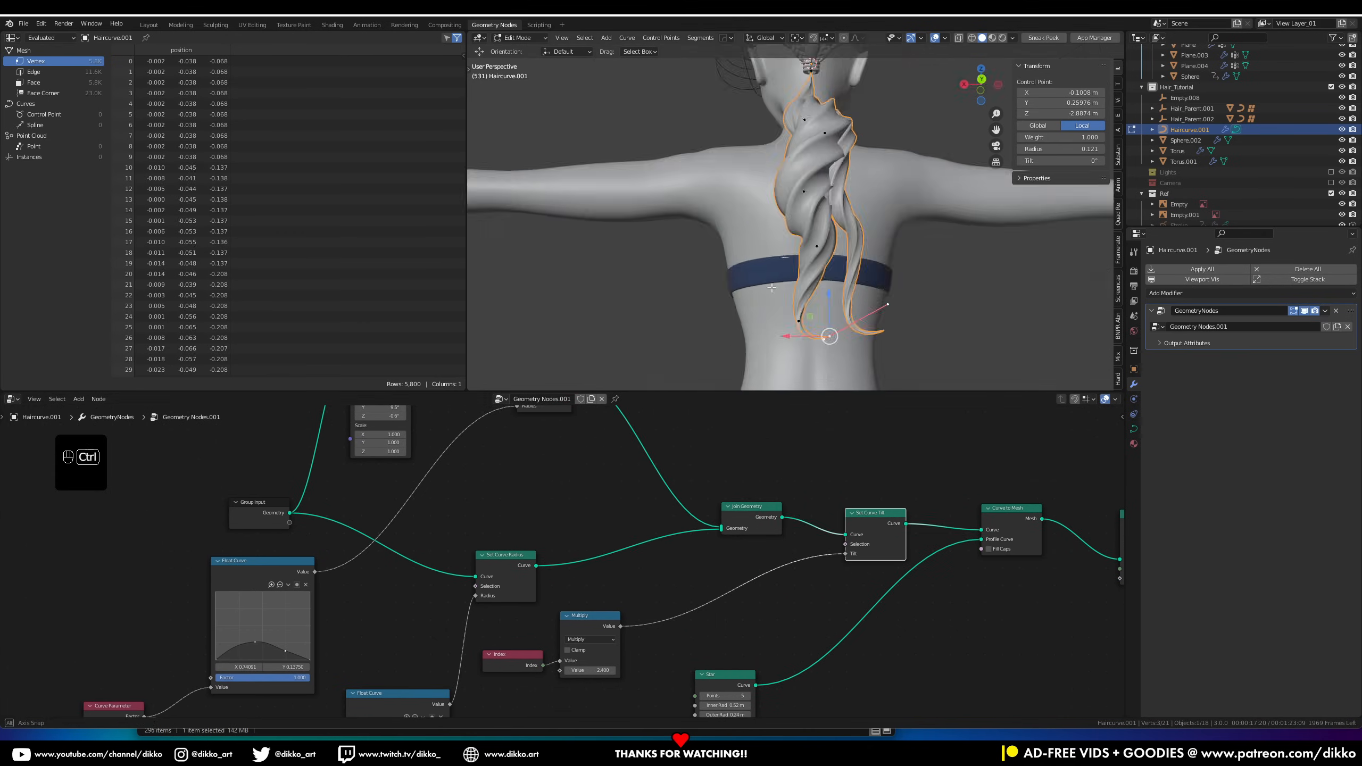
scroll(788, 225, "down", 2)
scroll(697, 563, "down", 1)
Adjust the strands' Float Curve end points to about X 0.759, Y 0.206 for the second and X 0.832, Y 0.119 for the main
left_click(605, 621)
key("shift+d")
left_click(691, 538)
middle_click_drag(691, 538, 745, 322)
scroll(746, 322, "up", 1)
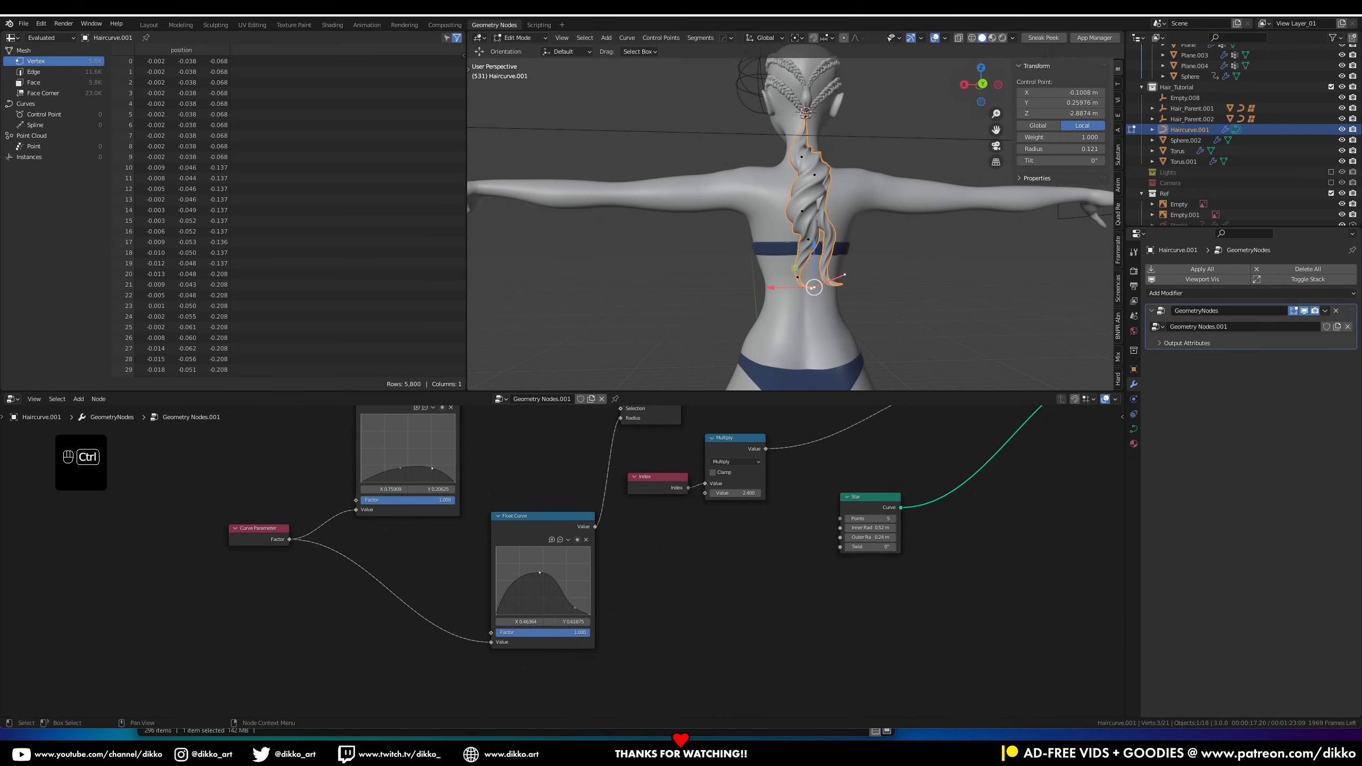
scroll(580, 591, "up", 3)
left_click(567, 539)
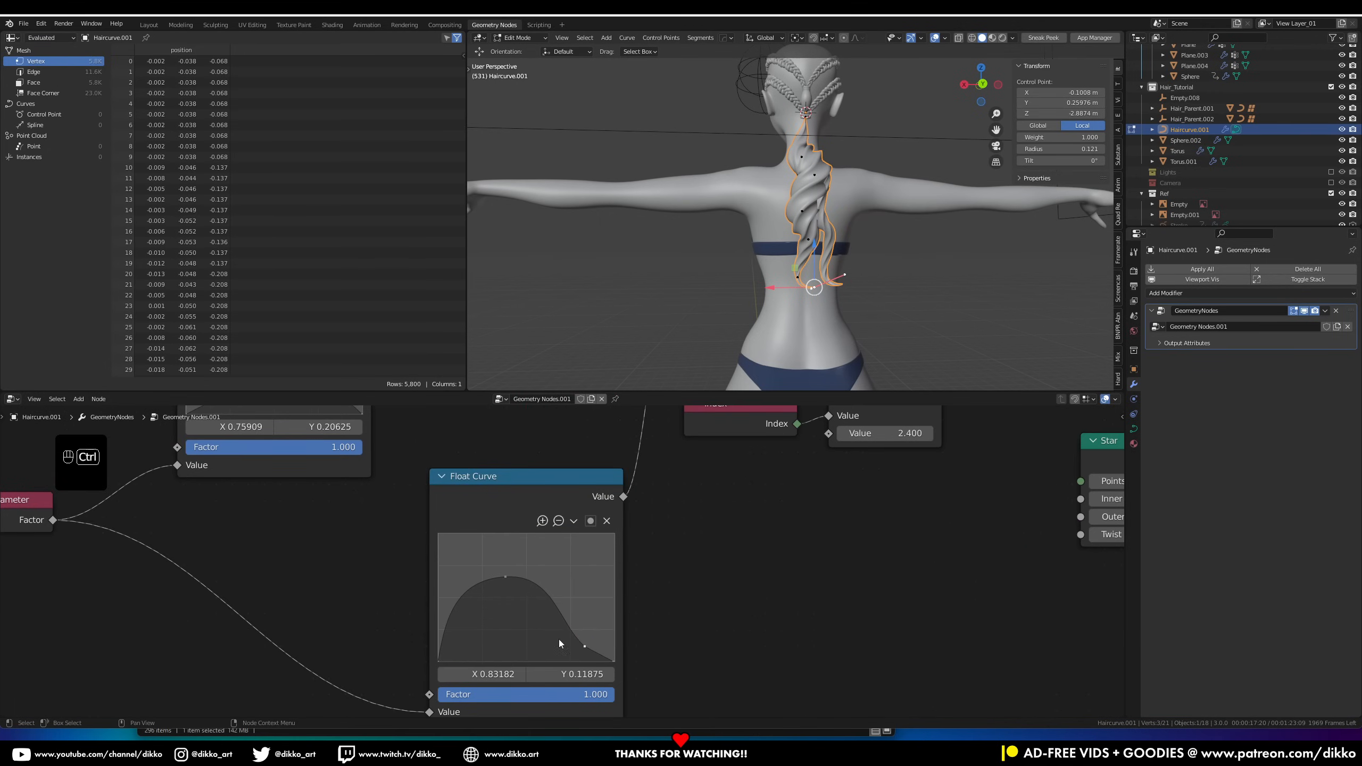
scroll(685, 419, "down", 3)
Insert a Trim Curve node before the second strand's Set Curve Radius and duplicate the branch to create a third strand
key("shift+a")
left_click(708, 466)
key("shift+d")
scroll(563, 494, "up", 1)
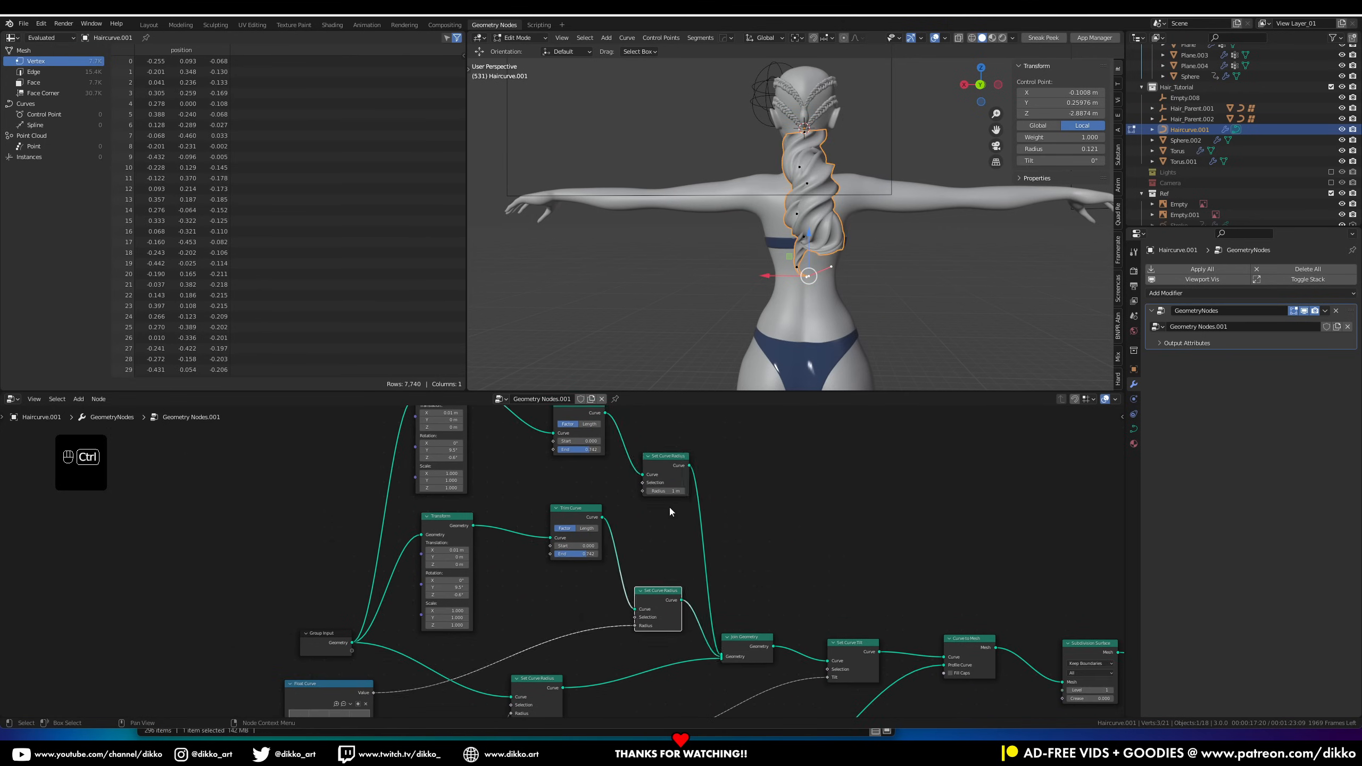
scroll(525, 602, "up", 3)
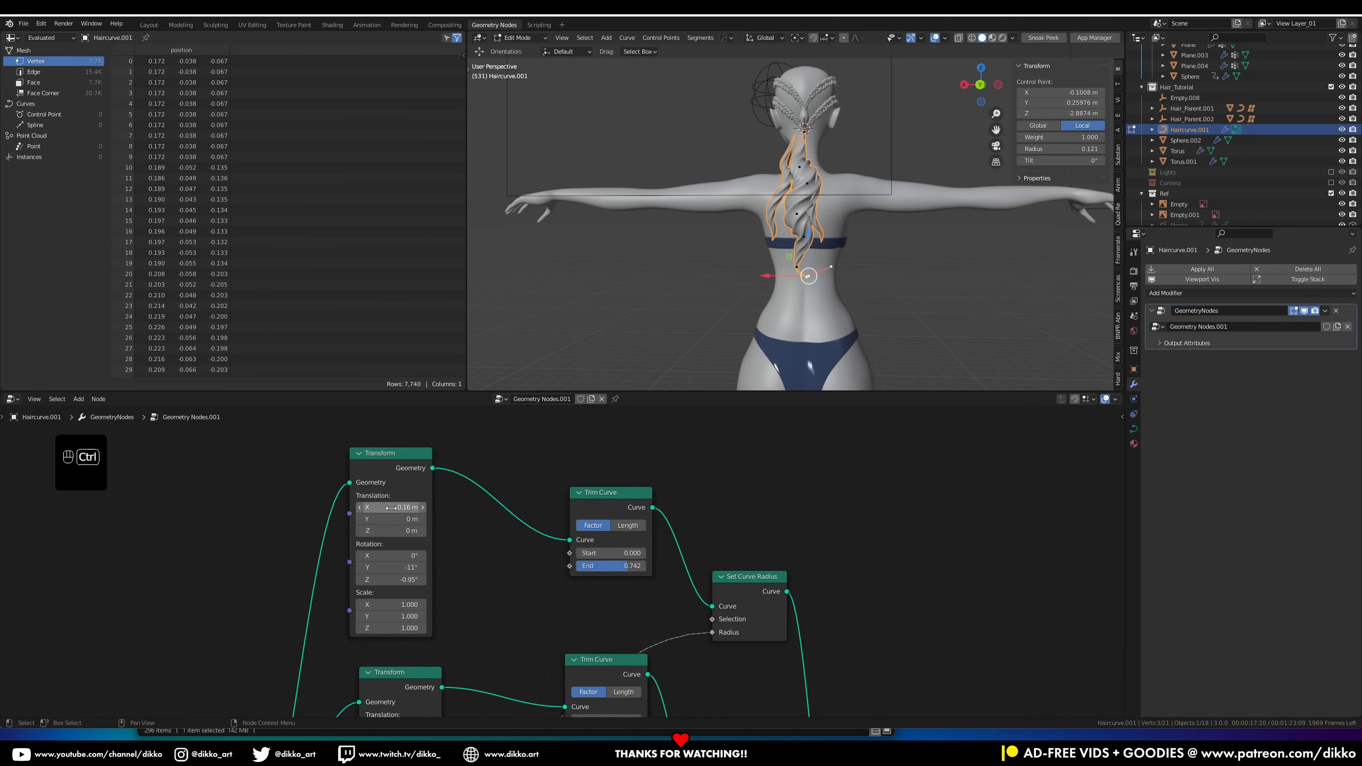
Adjust the third strand's Trim Curve range and rotation, and translate it about -0.28, -0.07 and 0.43 m in X, Y and Z
left_click_drag(627, 566, 617, 566)
middle_click_drag(772, 236, 869, 241)
scroll(836, 241, "up", 2)
left_click_drag(391, 568, 411, 568)
left_click_drag(391, 556, 382, 556)
middle_click_drag(805, 236, 772, 252)
left_click_drag(391, 520, 383, 519)
middle_click_drag(777, 242, 716, 228)
left_click_drag(391, 507, 386, 507)
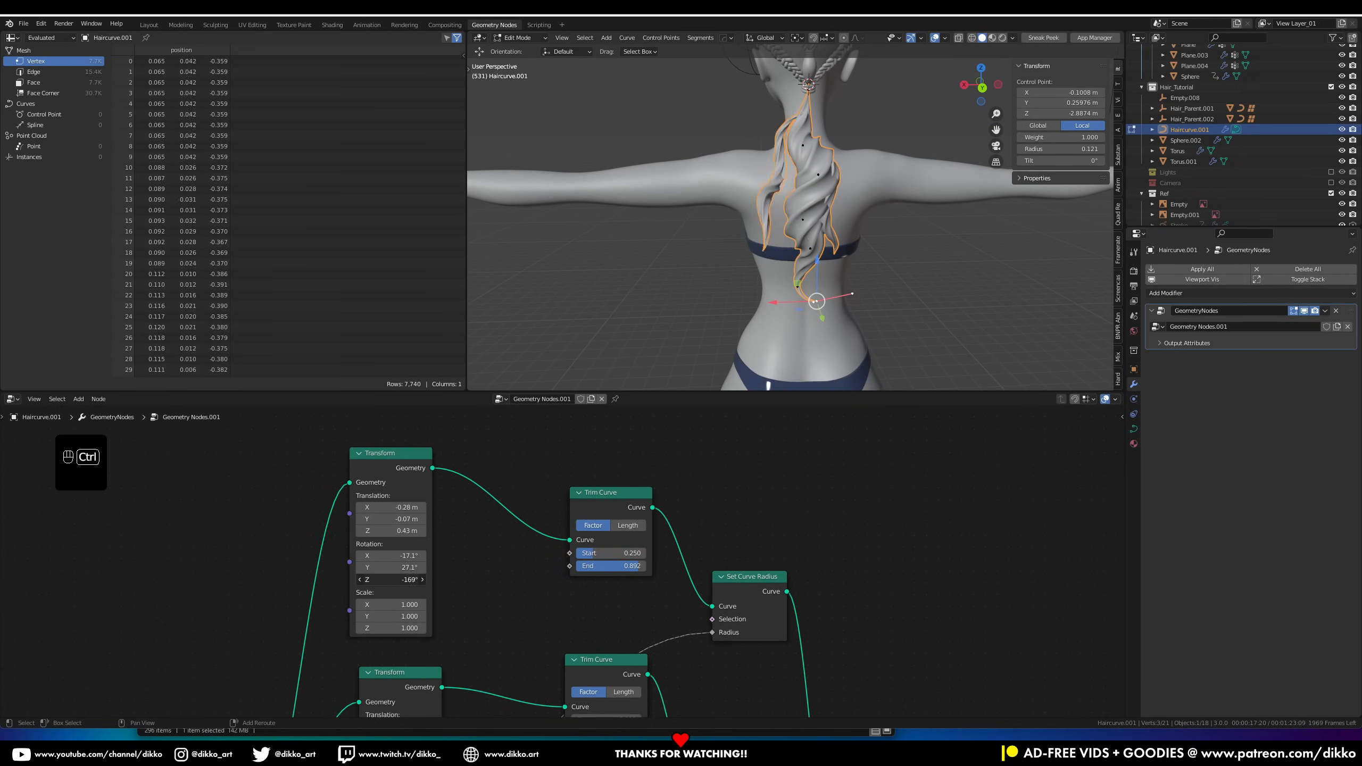
left_click_drag(391, 579, 384, 579)
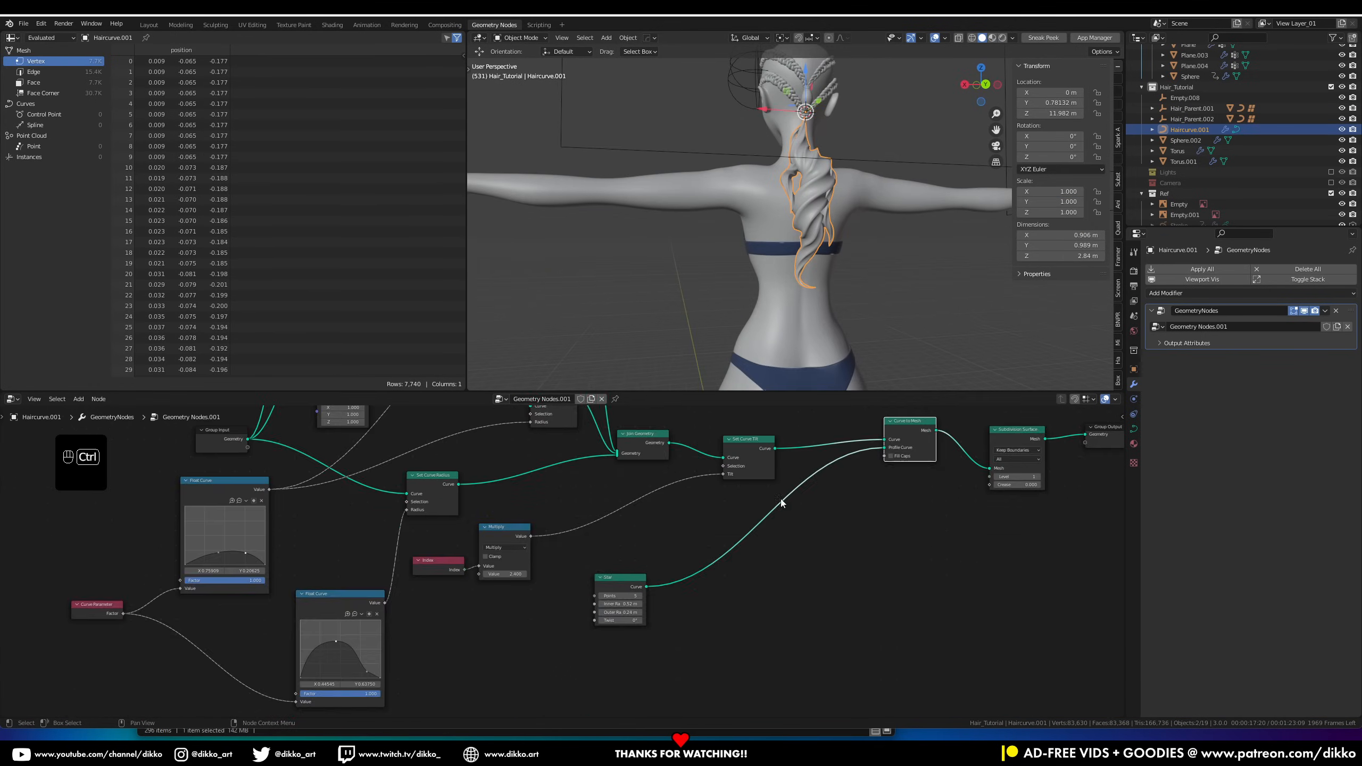
Reposition the Star node beside Curve to Mesh, then add a Bezier circle at the figure's feet and reshape it into an irregular star
left_click_drag(625, 578, 792, 537)
scroll(792, 536, "up", 8)
middle_click_drag(791, 537, 584, 668)
left_click_drag(594, 664, 655, 566)
middle_click_drag(771, 215, 799, 230)
middle_click_drag(788, 370, 767, 107, "shift")
key("shift+a")
mouse_move(759, 338)
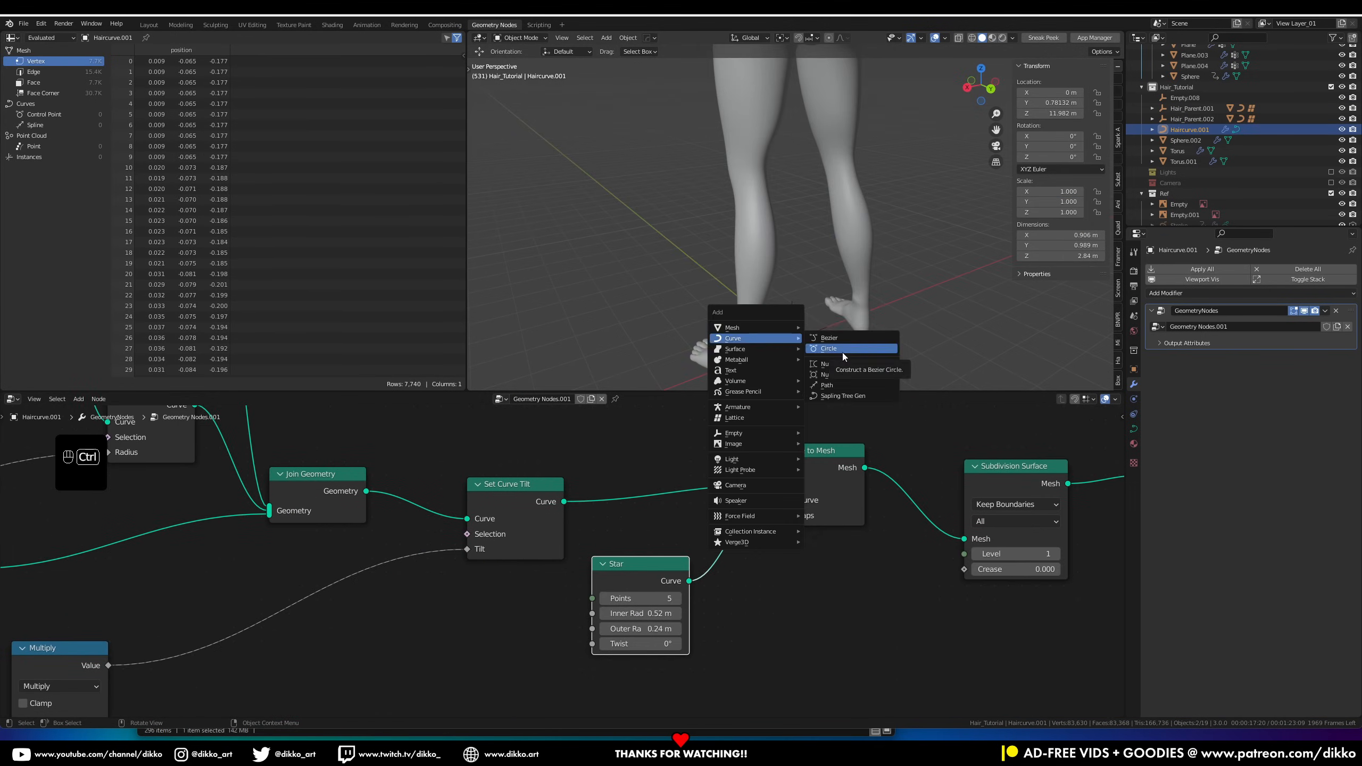
left_click(841, 349)
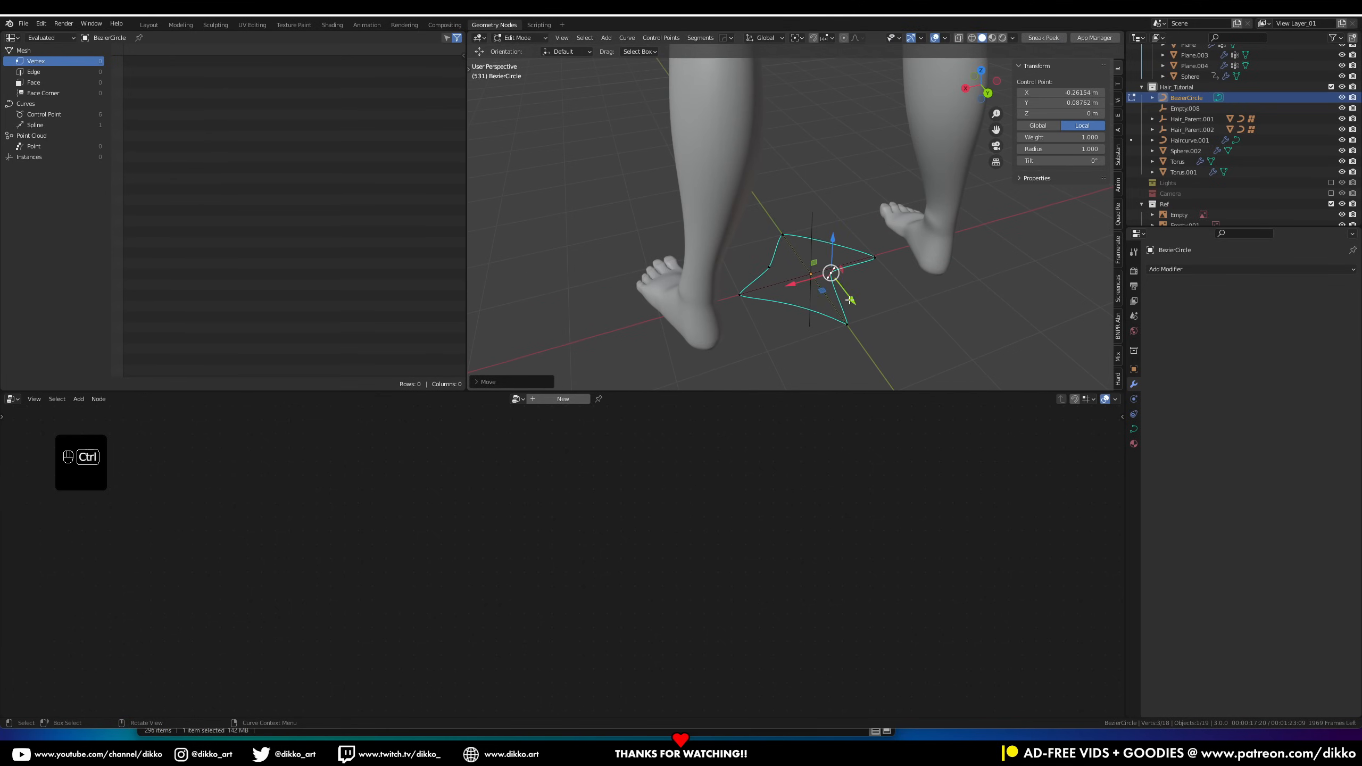
Replace the Star with an Object Info node referencing BezierCircle and link its geometry to the Profile Curve of Curve to Mesh
scroll(845, 238, "down", 4)
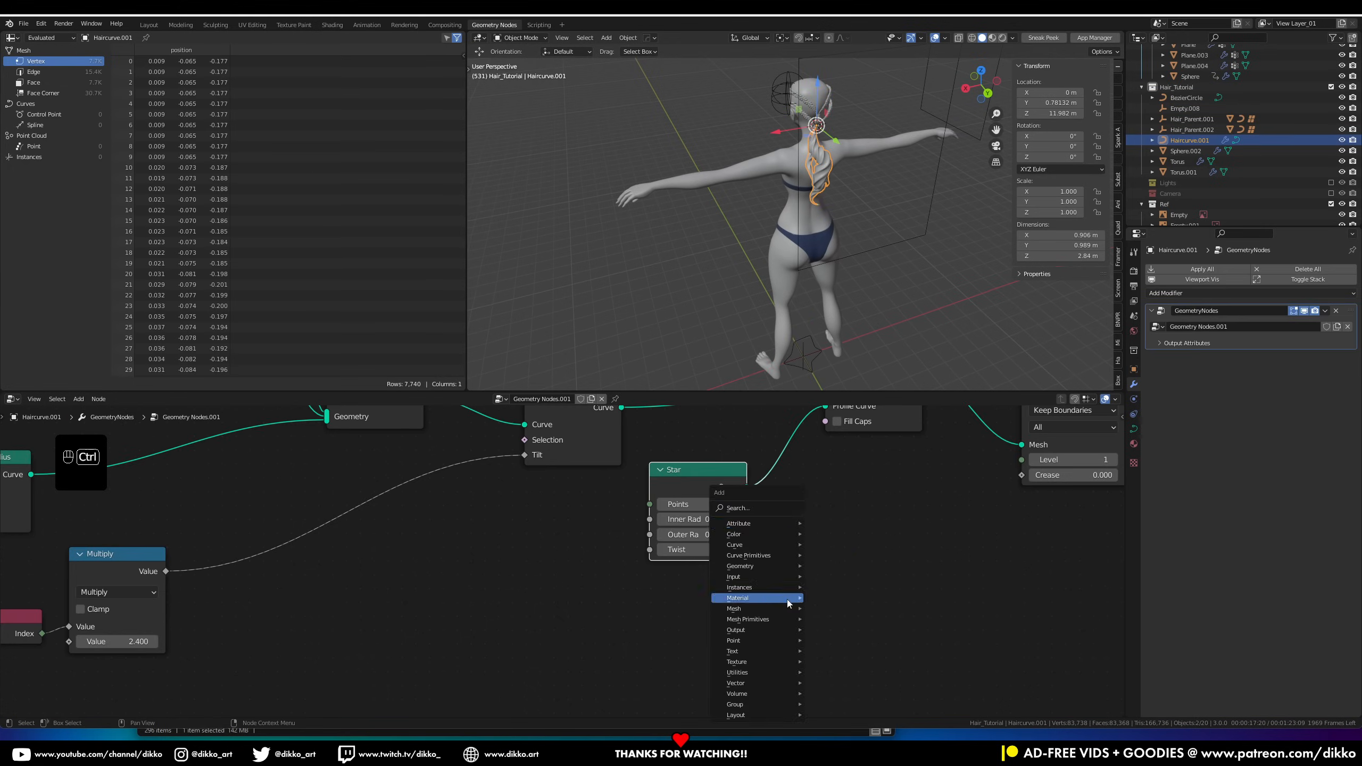
left_click(787, 599)
left_click_drag(713, 685, 807, 452)
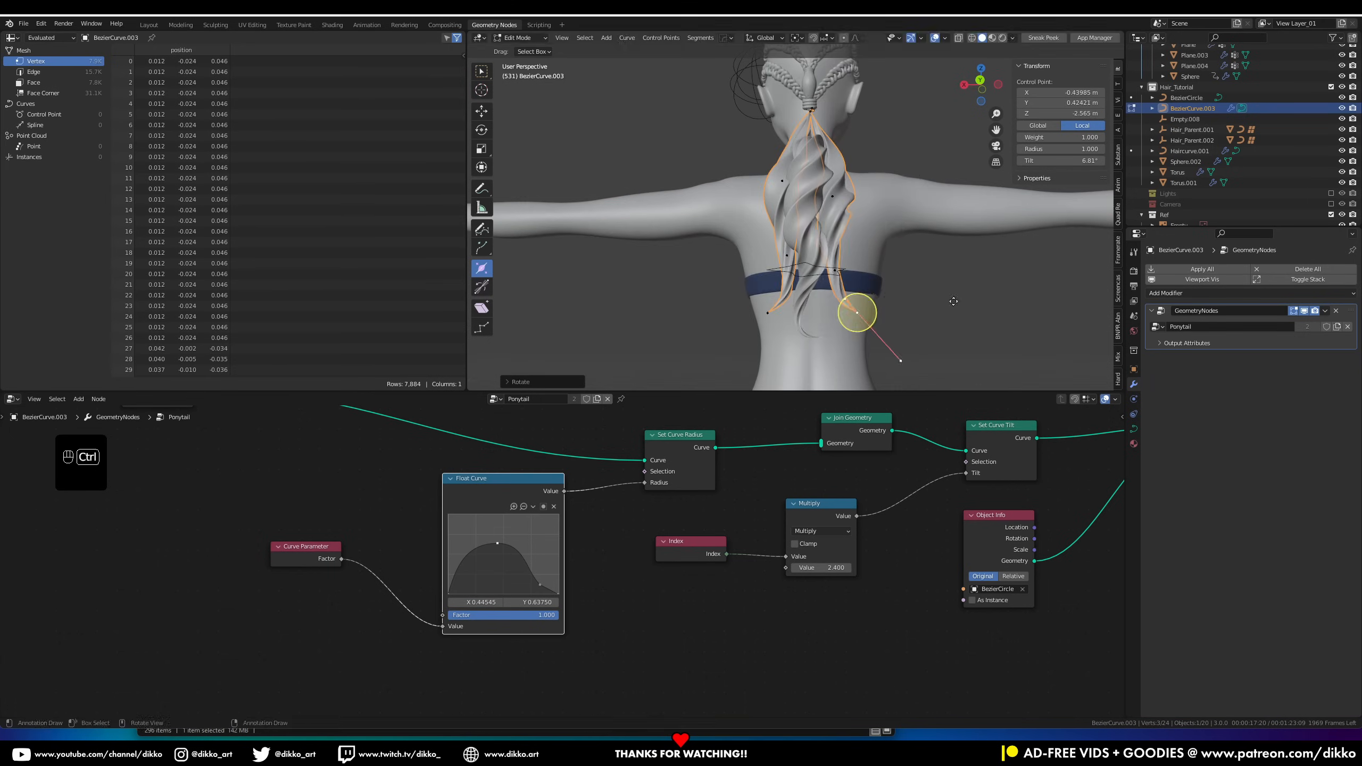
Scale and move control points of the side strands and main ponytail curve to add volume and curled tips
key("s")
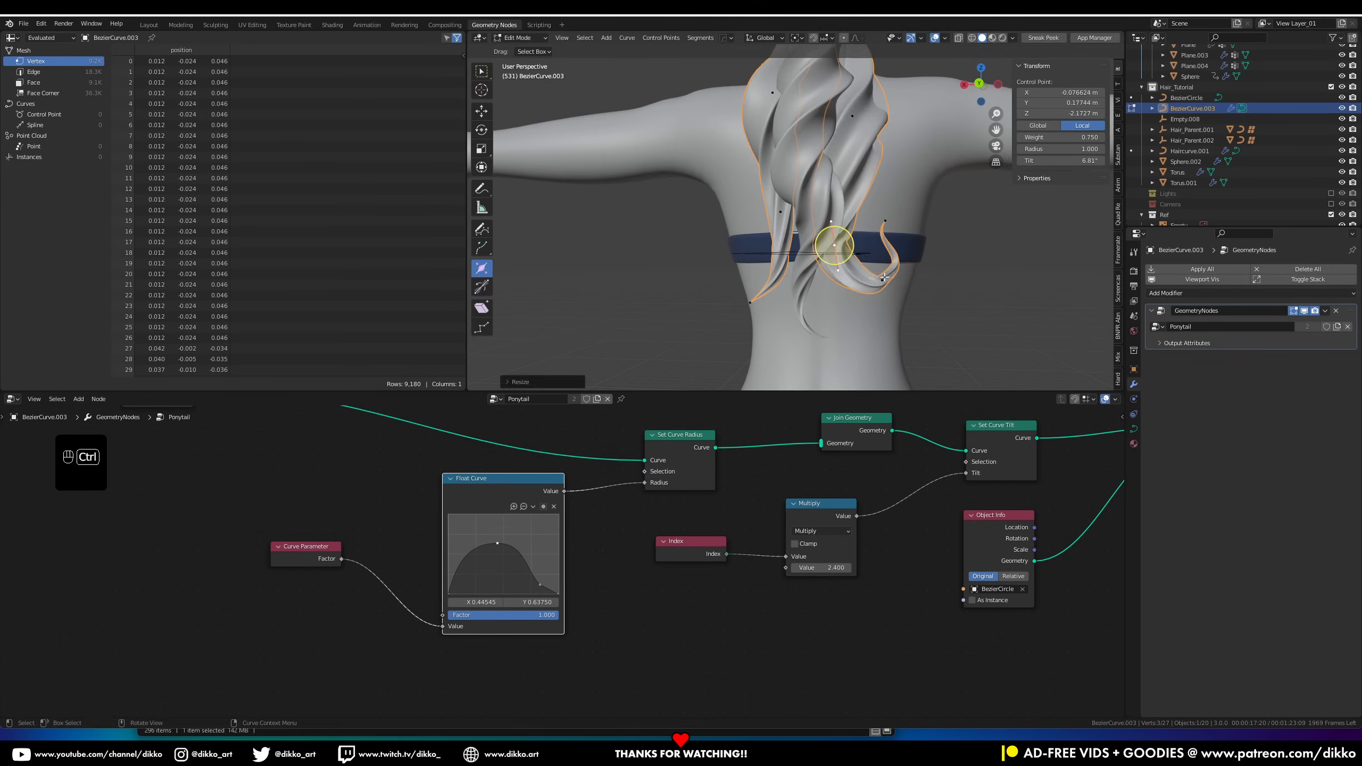
key("g")
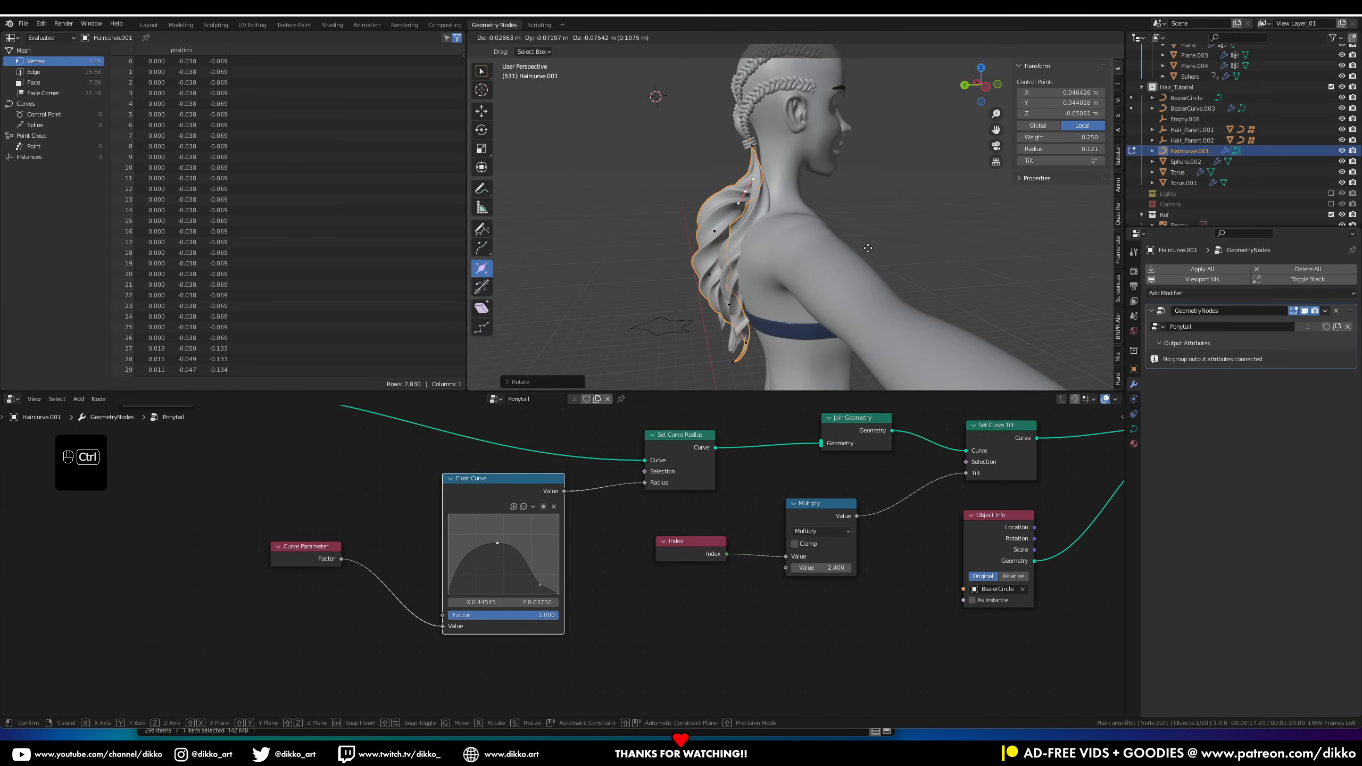
middle_click_drag(815, 298, 709, 300)
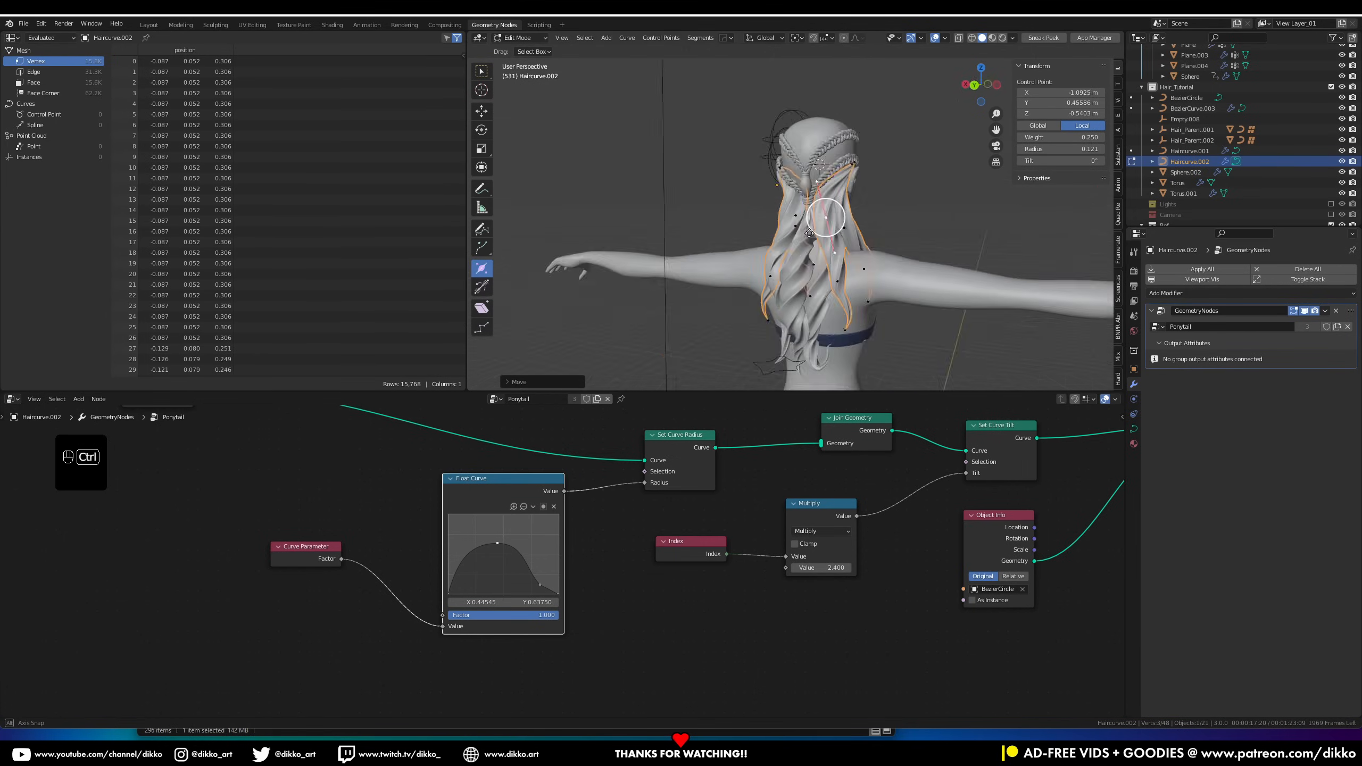
Duplicate a single strand within Haircurve.002 out beside the head and scale the copy
middle_click_drag(809, 233, 801, 249)
key("Tab")
key("Tab")
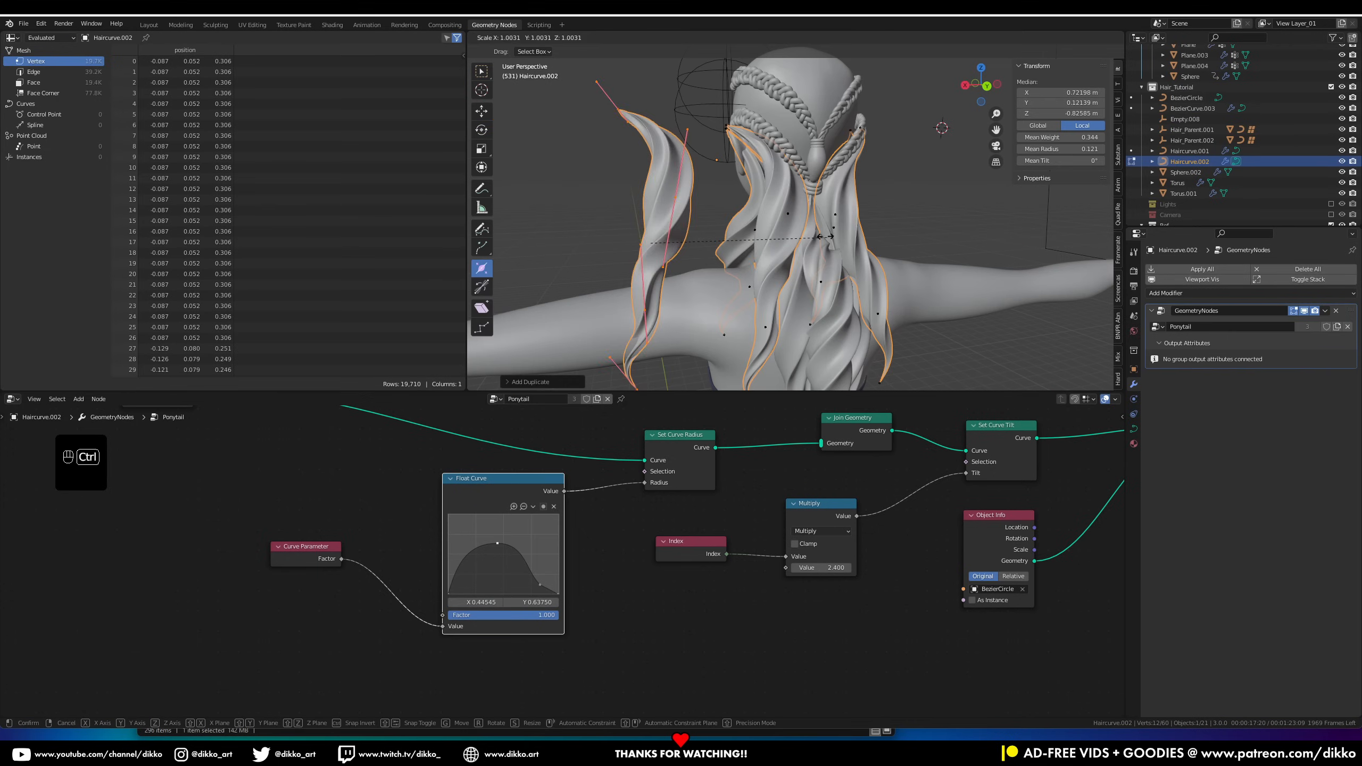
Separate the duplicated strand and give it its own node group, Ponytail_Thin, with the Float Curve peak at about X 0.405, Y 0.369
middle_click_drag(649, 237, 654, 219)
key("Tab")
left_click(620, 199)
left_click(1157, 327)
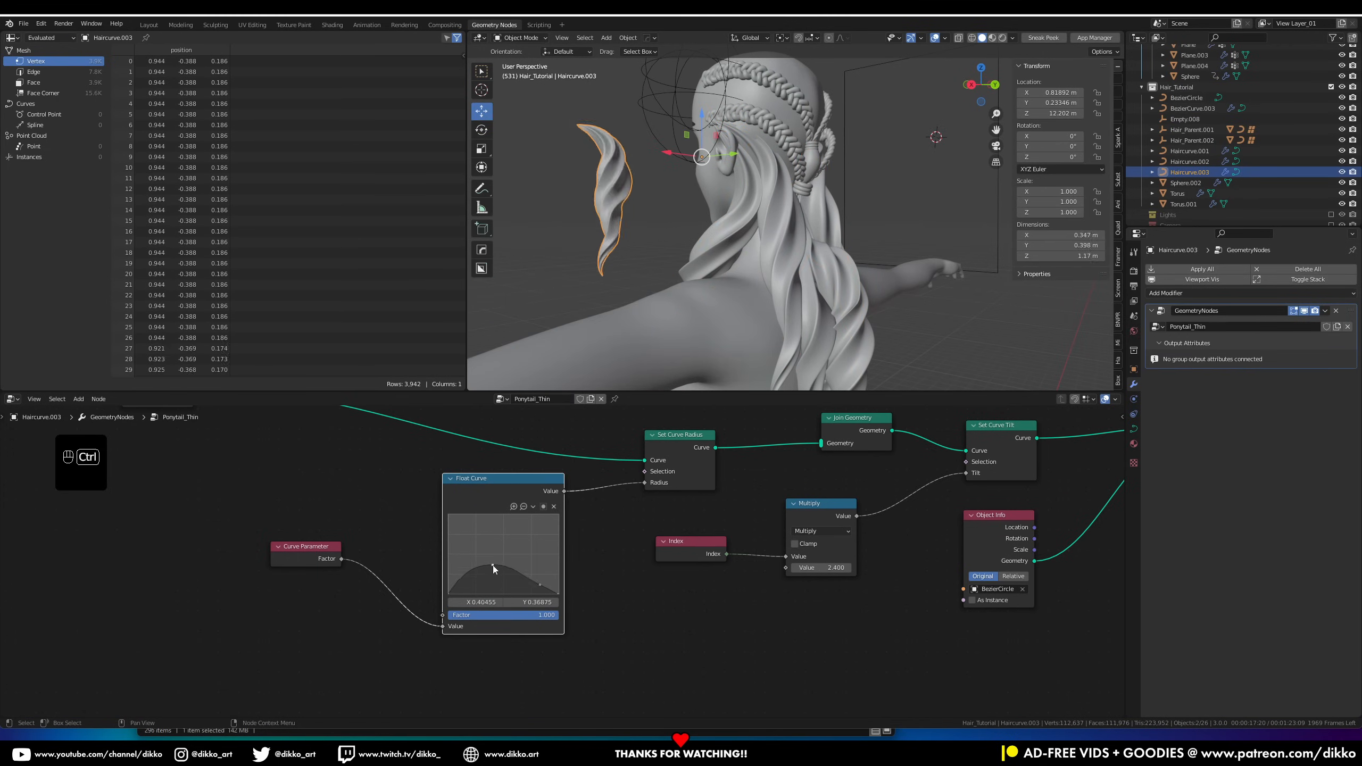
Move the thin strand against the side of the head and display the viewport objects in random colours
key("Tab")
key("g")
left_click(1012, 38)
middle_click_drag(750, 189, 949, 122)
left_click(804, 209)
key("g")
Reposition the root control points of the Haircurve.002 side strand where it meets the braid above the ear
key("Tab")
left_click(751, 268)
key("Tab")
key("g")
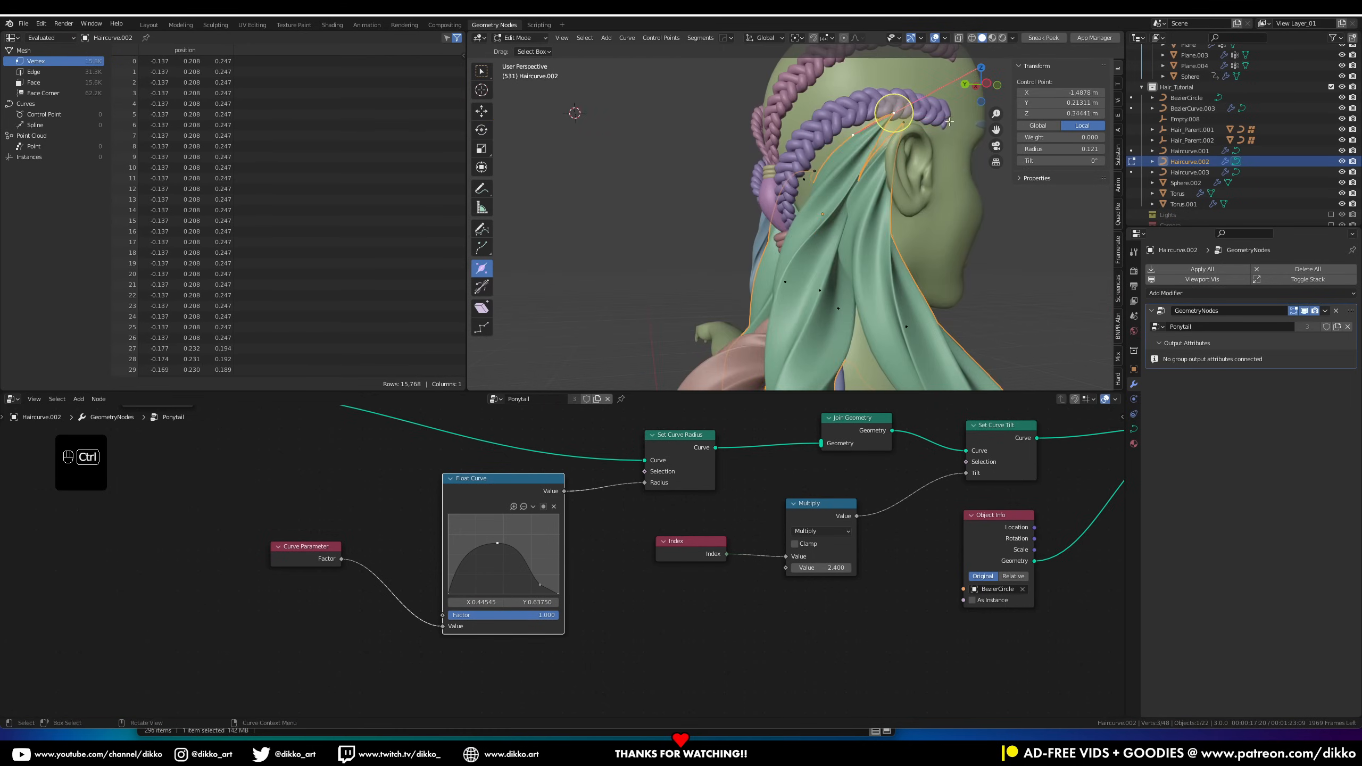
left_click(965, 167)
key("Tab")
Duplicate the thin strand within Haircurve.003 and move the control points of both strands to drape behind the ear
left_click(799, 209)
key("Tab")
key("g")
mouse_move(799, 209)
middle_mouse_down()
mouse_move(815, 144)
mouse_move(837, 214)
mouse_move(840, 188)
mouse_move(794, 198)
middle_mouse_up()
key("a")
key("shift+d")
left_click(836, 229)
key("g")
middle_click_drag(864, 237, 839, 288)
key("g")
key("g")
left_click(853, 263)
key("g")
key("g")
key("Tab")
Expand the Hair_Parent.001 and Hair_Parent.002 hierarchies and edit the BezierCurve.002 braid guide curve
left_click(804, 118)
scroll(1185, 148, "up", 2)
left_click(1185, 148)
left_click(1185, 114)
left_click(1153, 125)
left_click(1152, 167)
left_click(1202, 178)
key("Tab")
left_click(869, 225)
key("Tab")
Add a Mirror modifier on the X axis to Haircurve.003 with Empty.008 as the mirror object
left_click(793, 258)
key("Tab")
left_click(831, 245)
key("Tab")
scroll(839, 241, "down", 4)
left_click(1133, 384)
left_click(1202, 294)
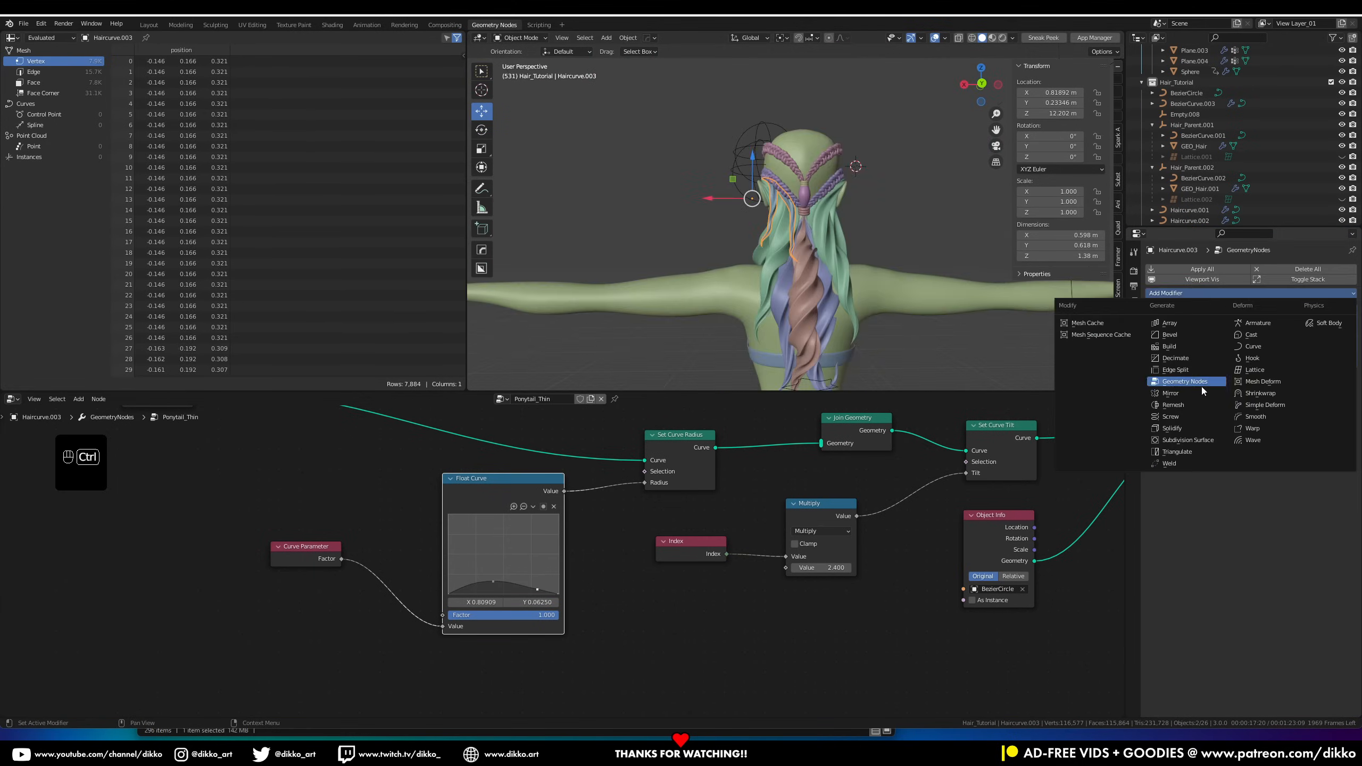
left_click(1201, 385)
left_click(1335, 432)
middle_click_drag(952, 270, 858, 311)
Move and scale control points of the BezierCurve.003 ponytail strands to widen the ponytail down the back
left_click(825, 228)
key("Tab")
left_click(799, 257)
key("g")
left_click(868, 298)
key("g")
left_click(735, 332)
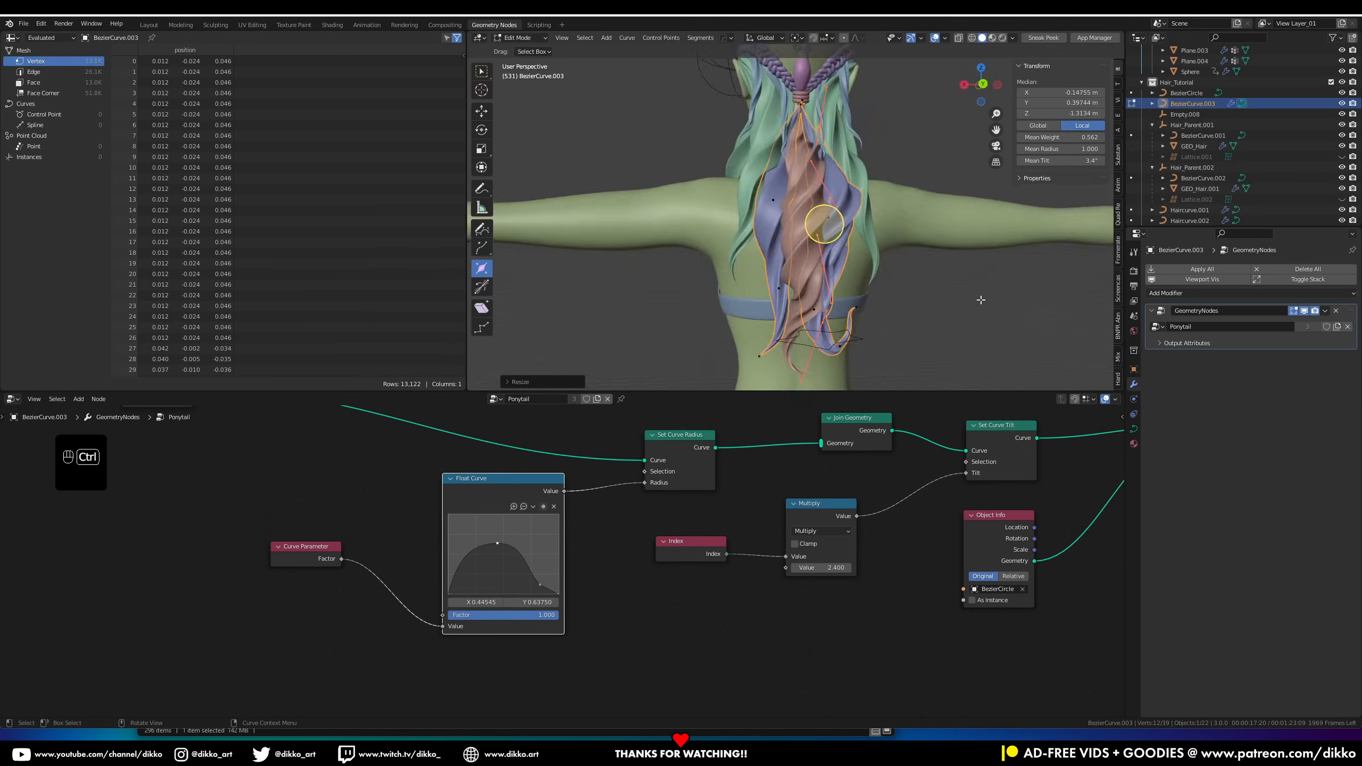
key("Tab")
Duplicate the mirrored Haircurve.003 thin strands in place as a separate object
middle_click_drag(979, 298, 660, 312)
middle_click_drag(879, 290, 747, 291)
scroll(747, 291, "up", 2)
left_click(768, 264)
left_click(785, 241, "shift")
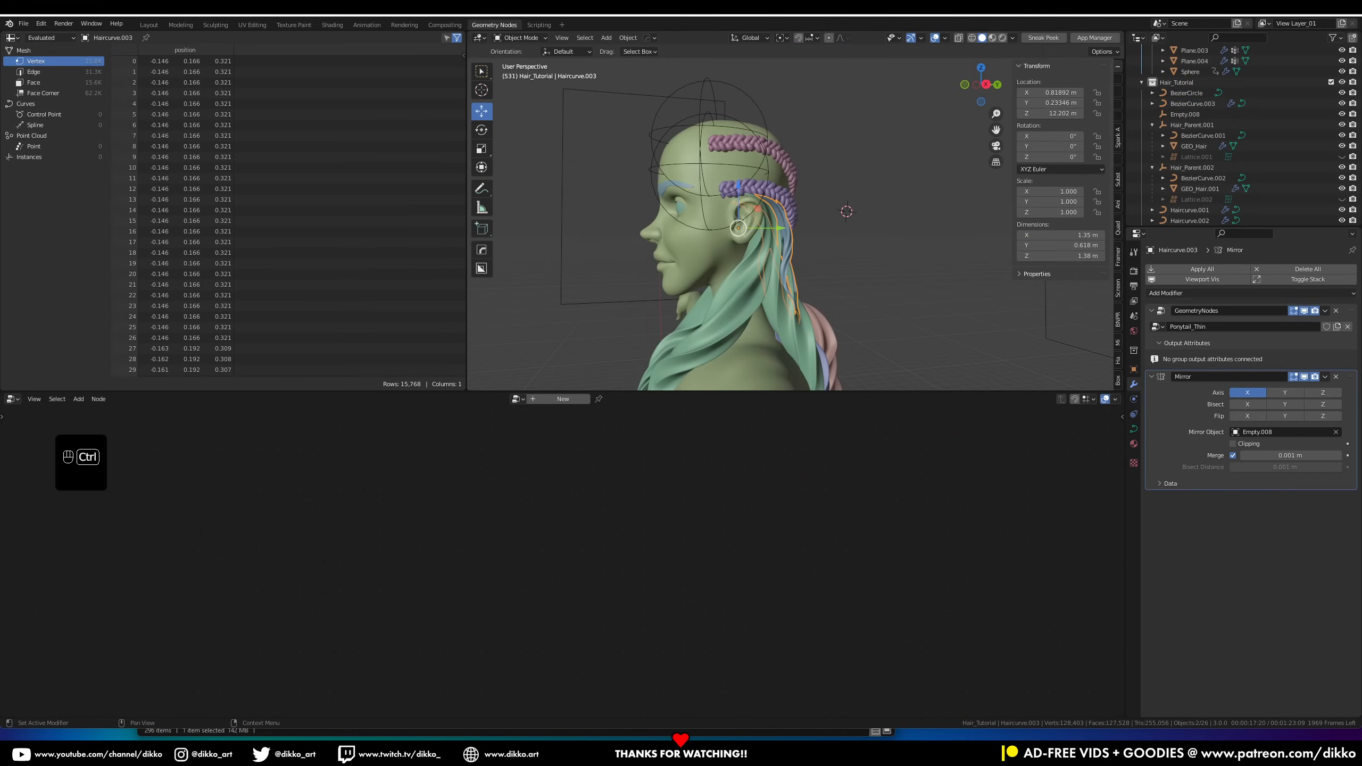
middle_click_drag(980, 215, 893, 217)
scroll(894, 217, "up", 2)
key("Tab")
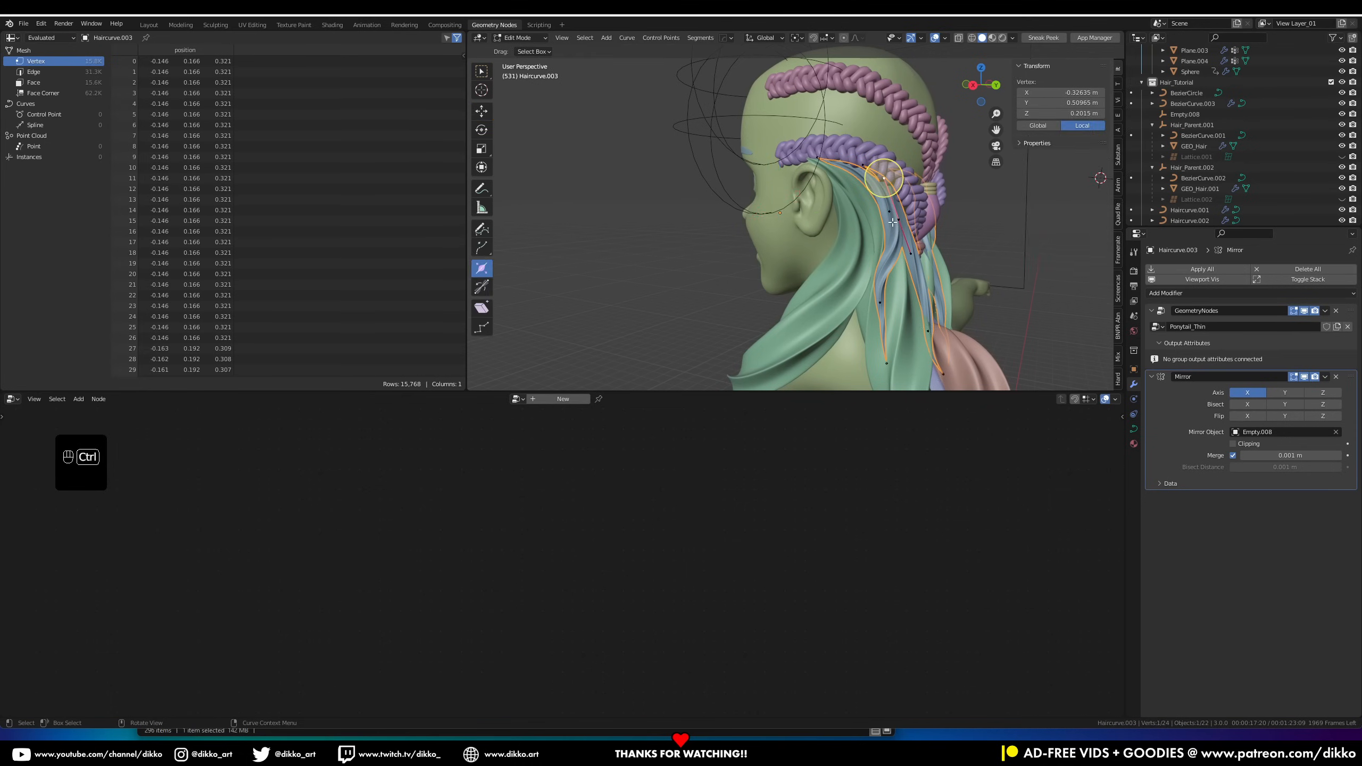
key("Tab")
key("shift+d")
right_click(824, 212)
Move the copied thin strands along the Y axis to the front of the face
key("Tab")
key("g")
key("y")
left_click(697, 222)
middle_click_drag(697, 223, 798, 231)
middle_click_drag(776, 276, 805, 150)
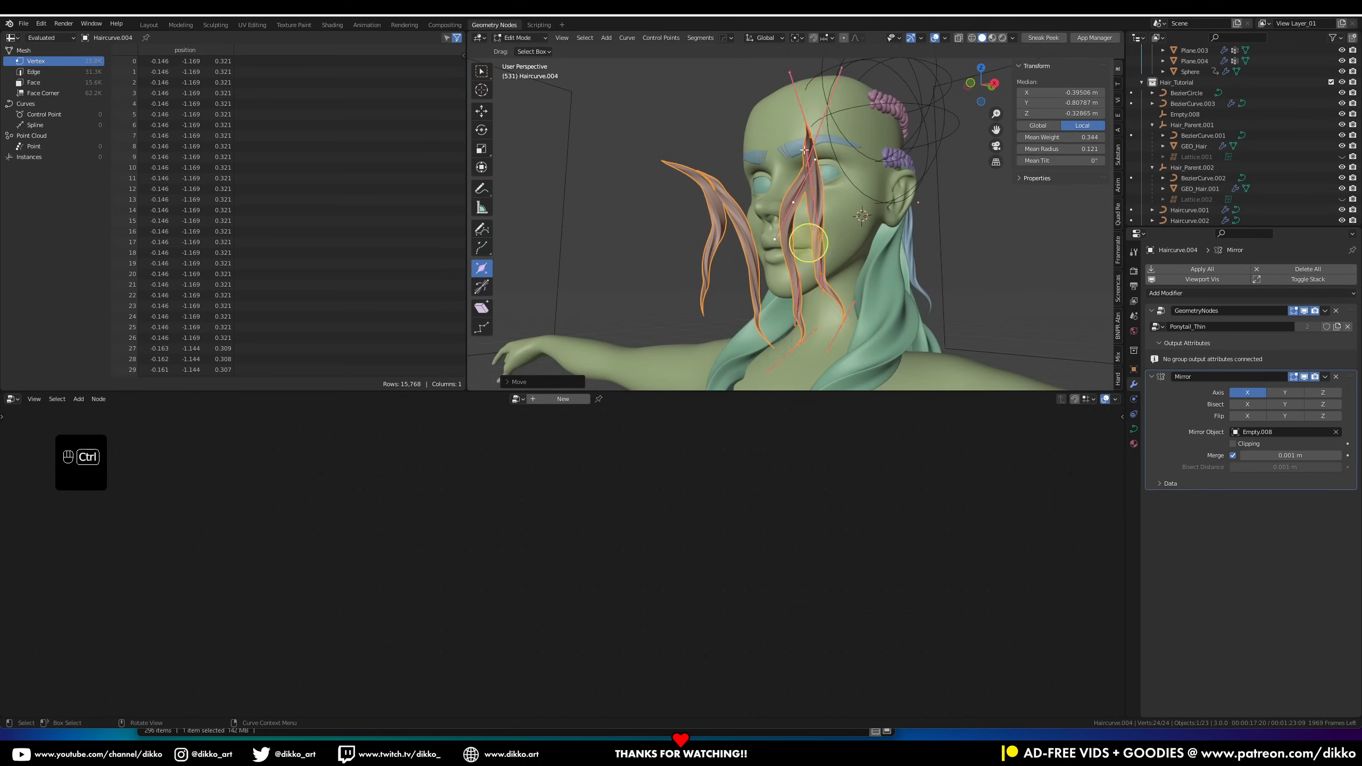
Rotate and move a single strand of Haircurve.004 so it hangs from the lower braid in front of the ear
left_click(795, 207)
middle_click_drag(795, 207, 730, 203)
key("g")
middle_click_drag(826, 161, 946, 209)
key("r")
key("g")
left_click(876, 201)
scroll(946, 209, "down", 3)
Move the lower control points of the front strand so its end curves forward over the shoulder
left_click(858, 222)
middle_click_drag(911, 300, 805, 193, "shift")
key("g")
left_click(867, 227)
key("g")
key("Tab")
key("Tab")
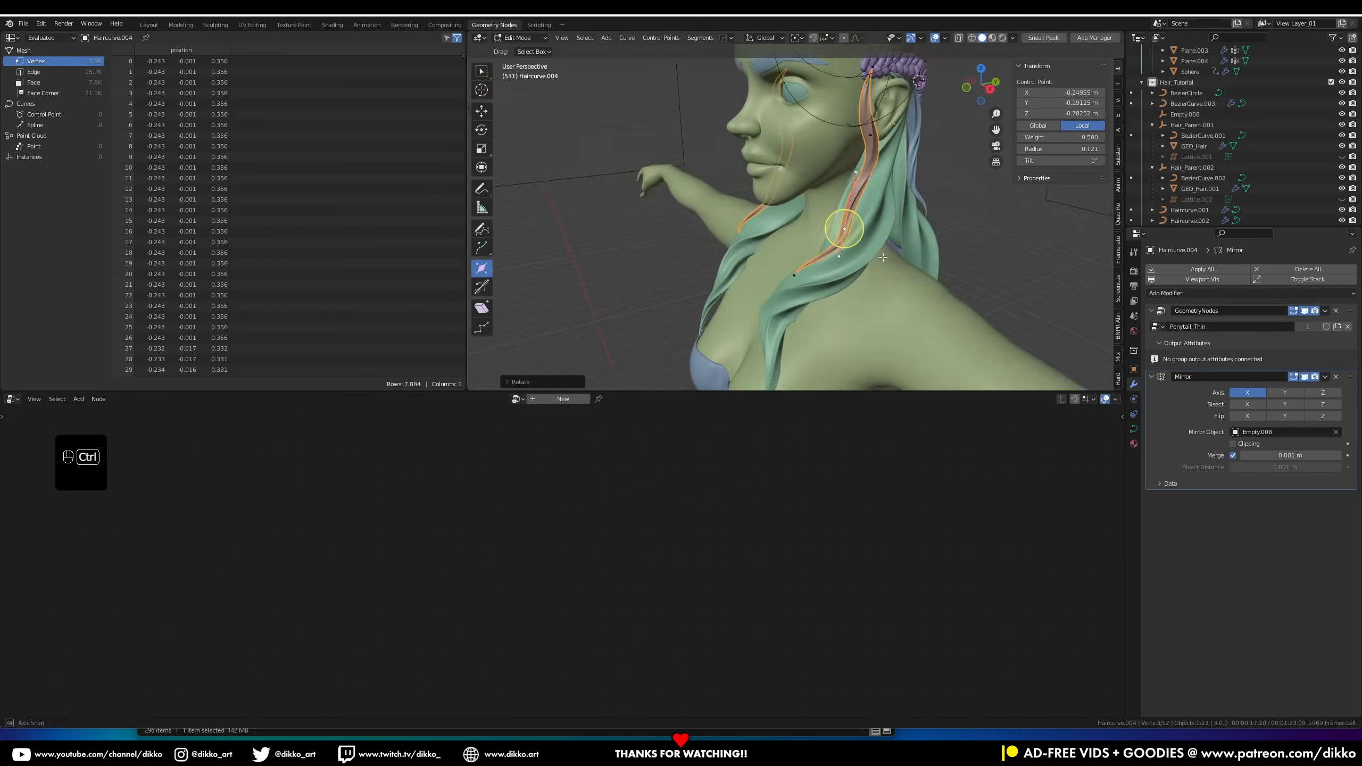
Refine the middle of the Haircurve.004 front strand by moving a control point beside the neck
key("Tab")
middle_click_drag(906, 188, 841, 175)
key("Tab")
left_click(852, 155)
key("g")
key("Tab")
scroll(687, 241, "down", 4)
middle_click_drag(568, 214, 694, 258)
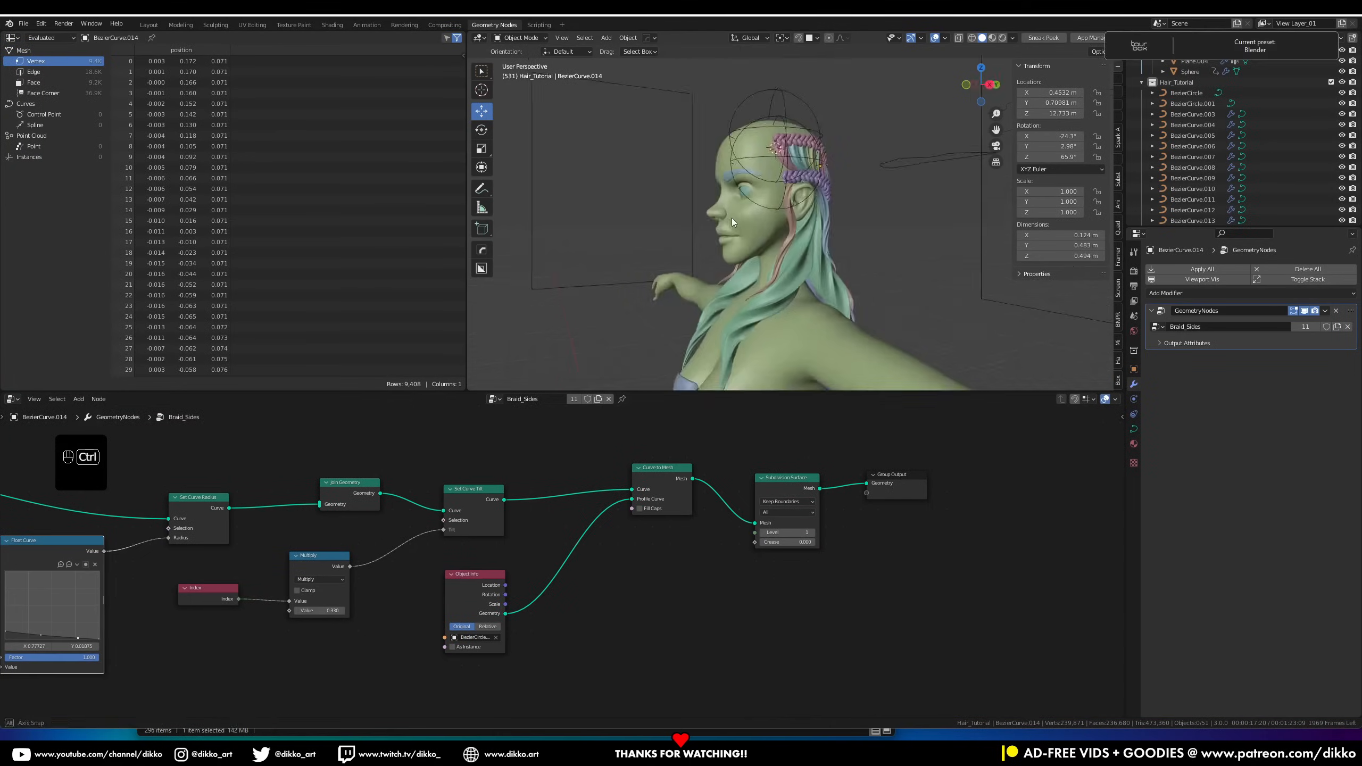
Add a Mirror modifier about Empty.008 to one of the Braid_Sides strands between the two braids
middle_click_drag(732, 217, 665, 333)
scroll(736, 246, "up", 4)
left_click(736, 246)
left_click(814, 239)
left_click(657, 279)
middle_click_drag(555, 407, 904, 232)
left_click(1249, 293)
scroll(813, 161, "up", 5)
Search for "copy" and copy the mirrored strand's modifiers to the other selected strands between the braids
left_click(813, 145, "shift")
left_click(766, 177, "shift")
mouse_move(767, 177)
middle_mouse_down()
mouse_move(647, 219)
mouse_move(750, 214)
mouse_move(919, 255)
mouse_move(828, 227)
mouse_move(910, 222)
mouse_move(918, 257)
mouse_move(844, 264)
mouse_move(614, 195)
mouse_move(794, 214)
mouse_move(683, 207)
mouse_move(709, 217)
mouse_move(775, 207)
mouse_move(975, 221)
mouse_move(890, 244)
middle_mouse_up()
left_click(676, 120, "shift")
left_click(41, 24)
left_click(39, 135)
type("copy")
left_click(98, 76)
left_click(342, 28)
key("ctrl+c")
left_click(782, 219)
Enable the Lights collection for a shaded preview of the hair and save the file
scroll(782, 218, "down", 5)
left_click(918, 256)
key("z")
left_click(1141, 83)
left_click(1331, 141)
scroll(843, 264, "up", 3)
key("z")
left_click(785, 183)
key("ctrl+s")
middle_click_drag(841, 176, 922, 244)
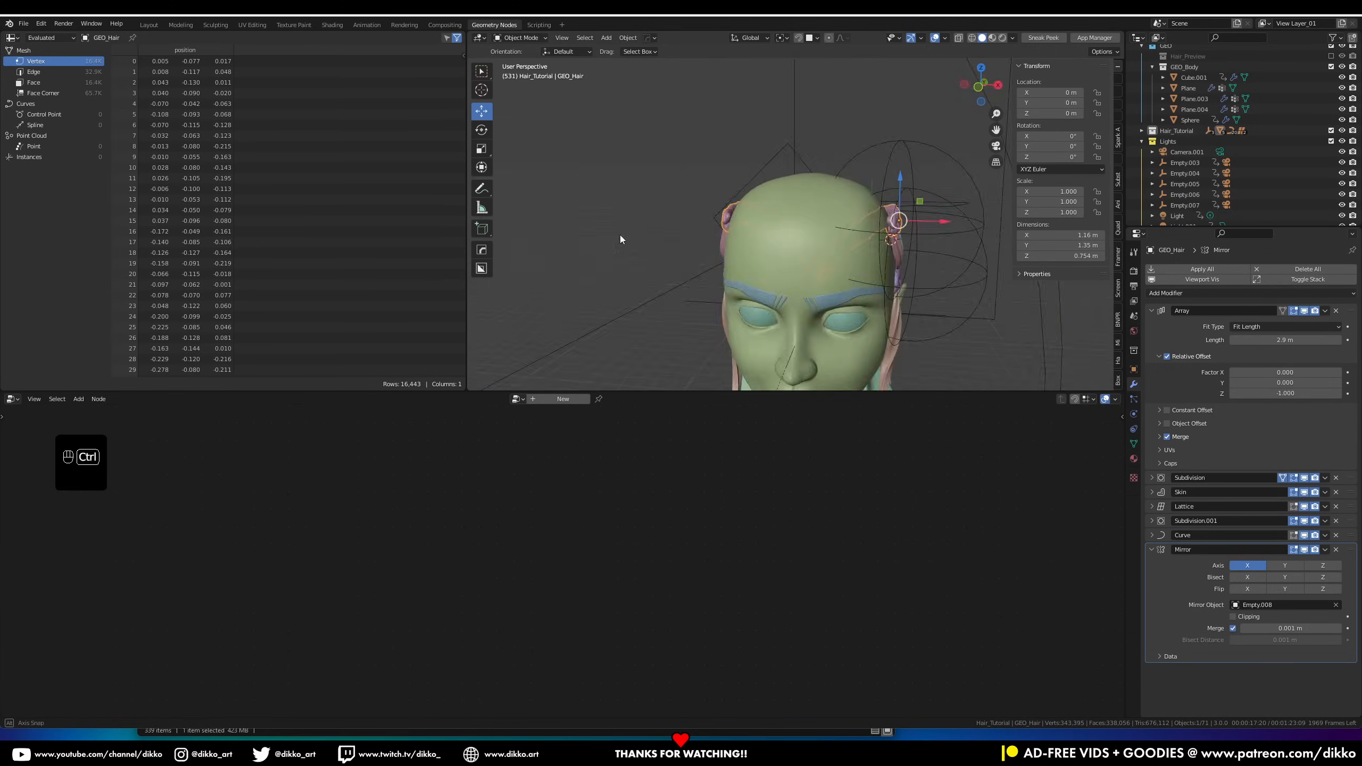
Select the Hair_Parent.001 hierarchy and duplicate it to start a third braid higher on the head
left_click(1183, 146)
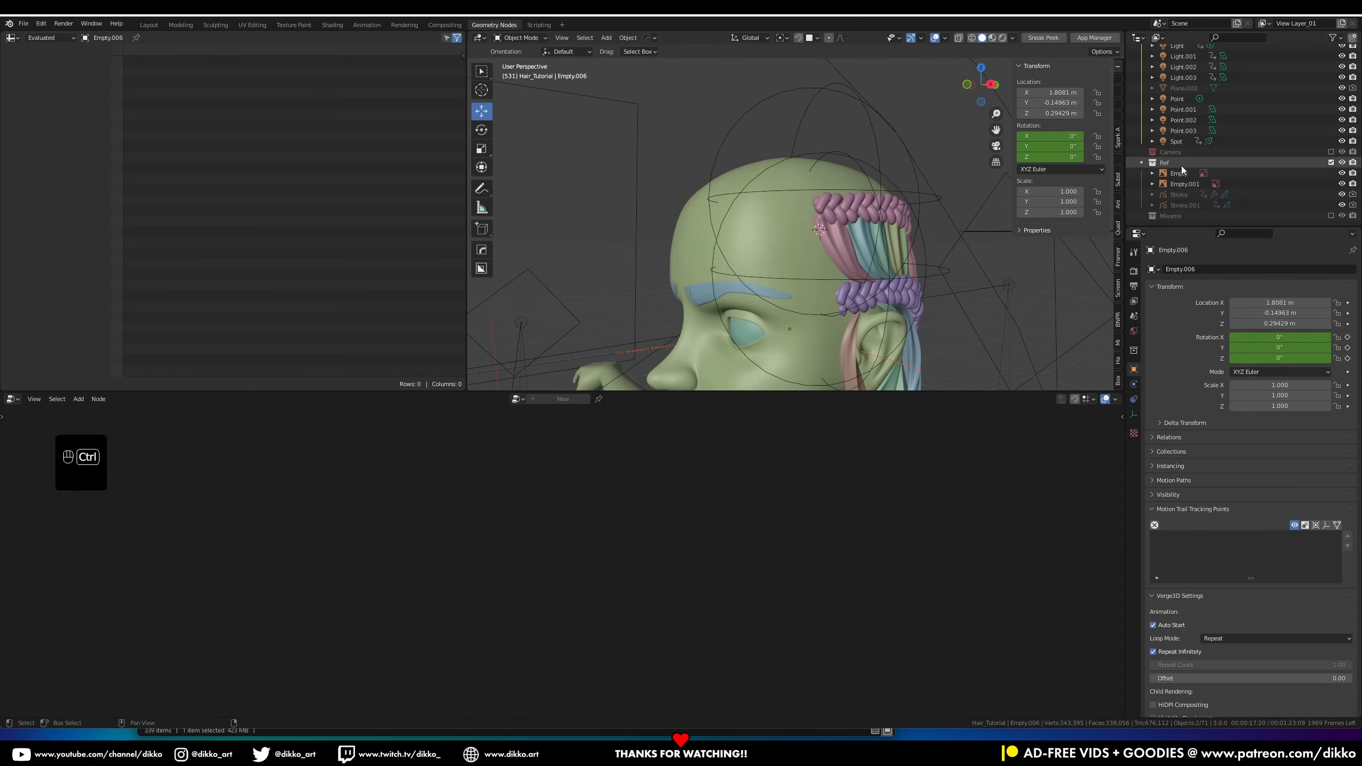
left_click(1182, 166)
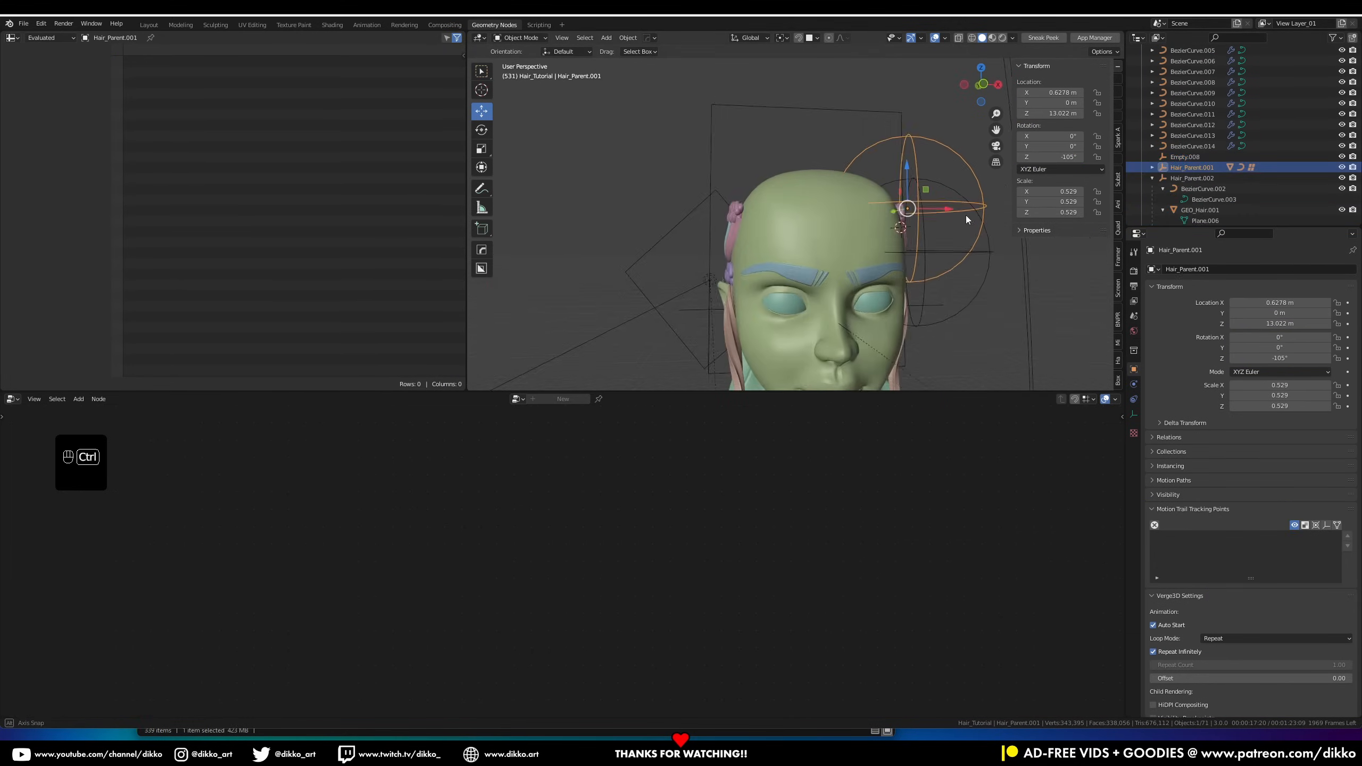
right_click(1159, 169)
scroll(1149, 170, "down", 5)
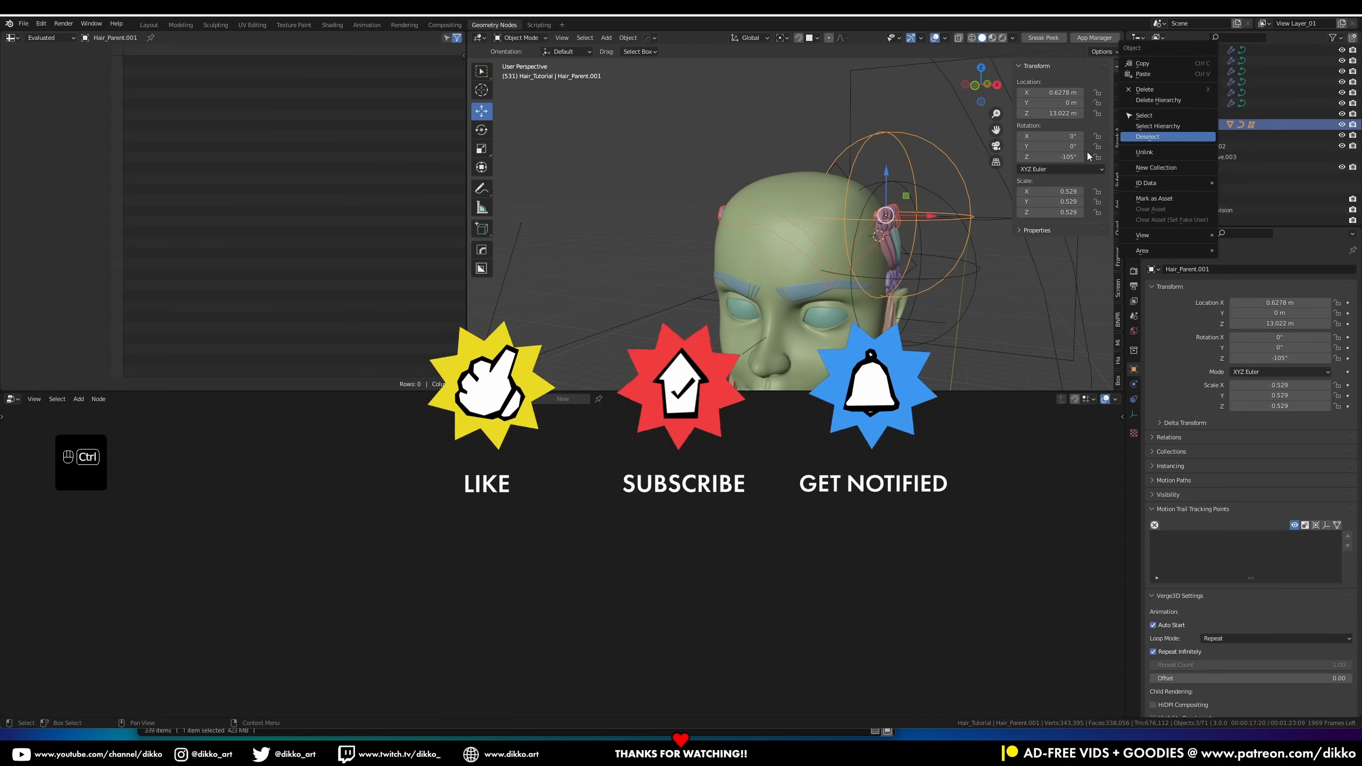
left_click(1191, 146)
middle_click_drag(943, 193, 771, 187)
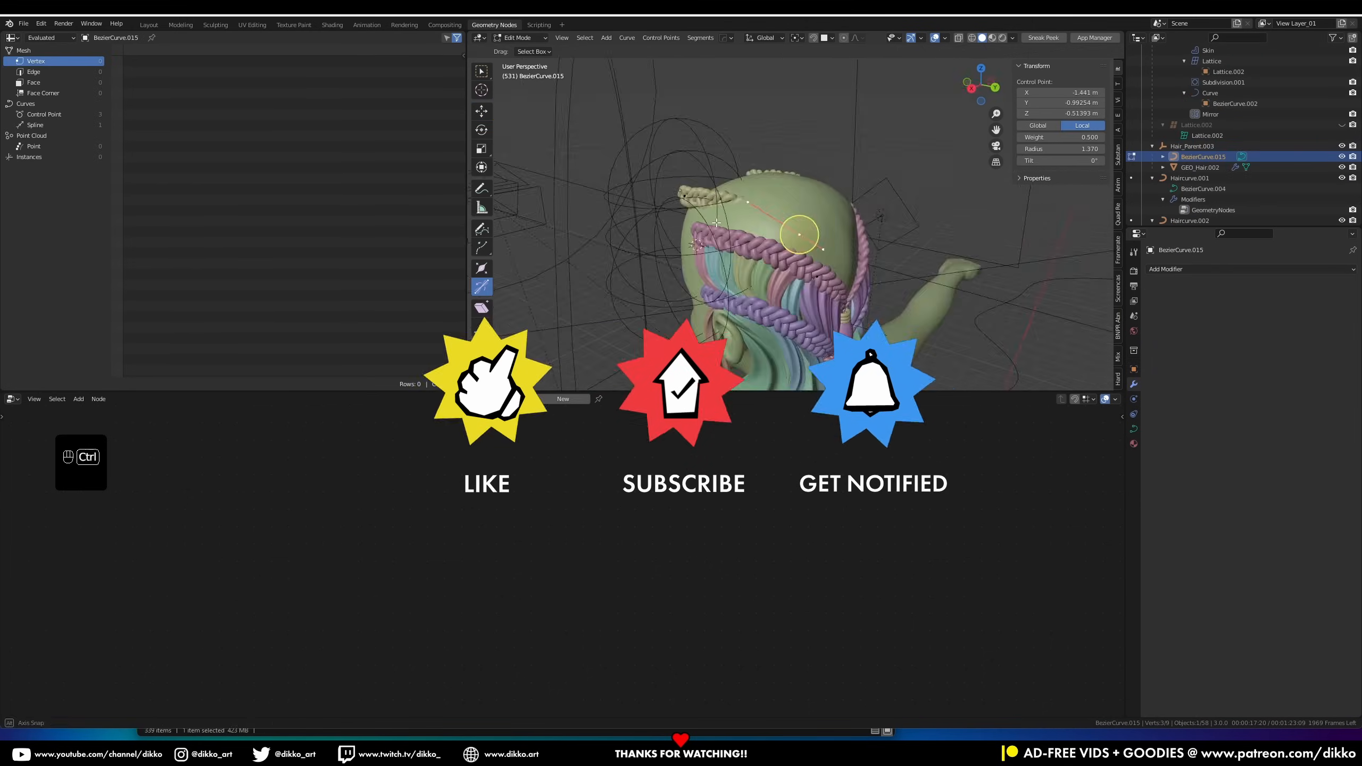
Shape the BezierCurve.015 guide so the third braid follows the crown, and set GEO_Hair.002's Array length to 3.4 m
key("r")
left_click(948, 249)
middle_click_drag(948, 249, 981, 252)
key("KP_Divide")
key("KP_Divide")
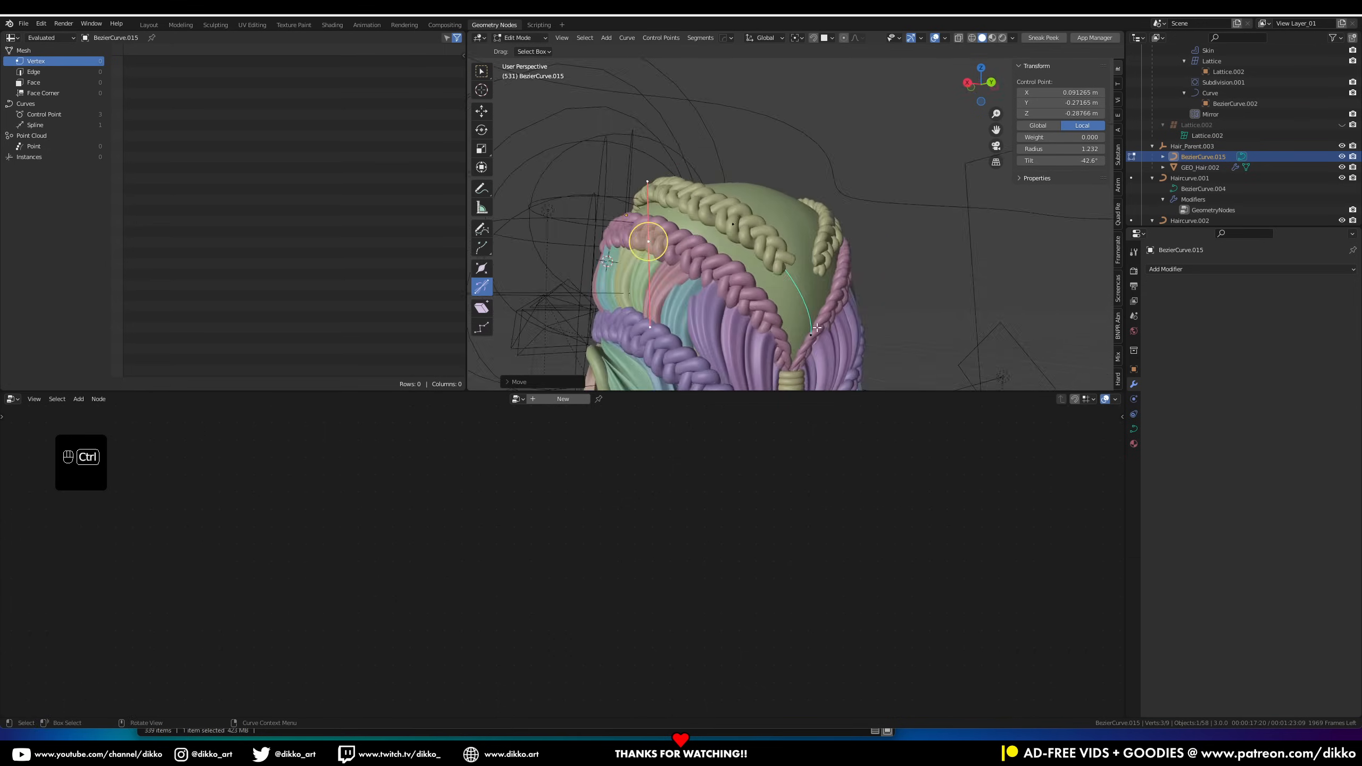
left_click(1200, 167)
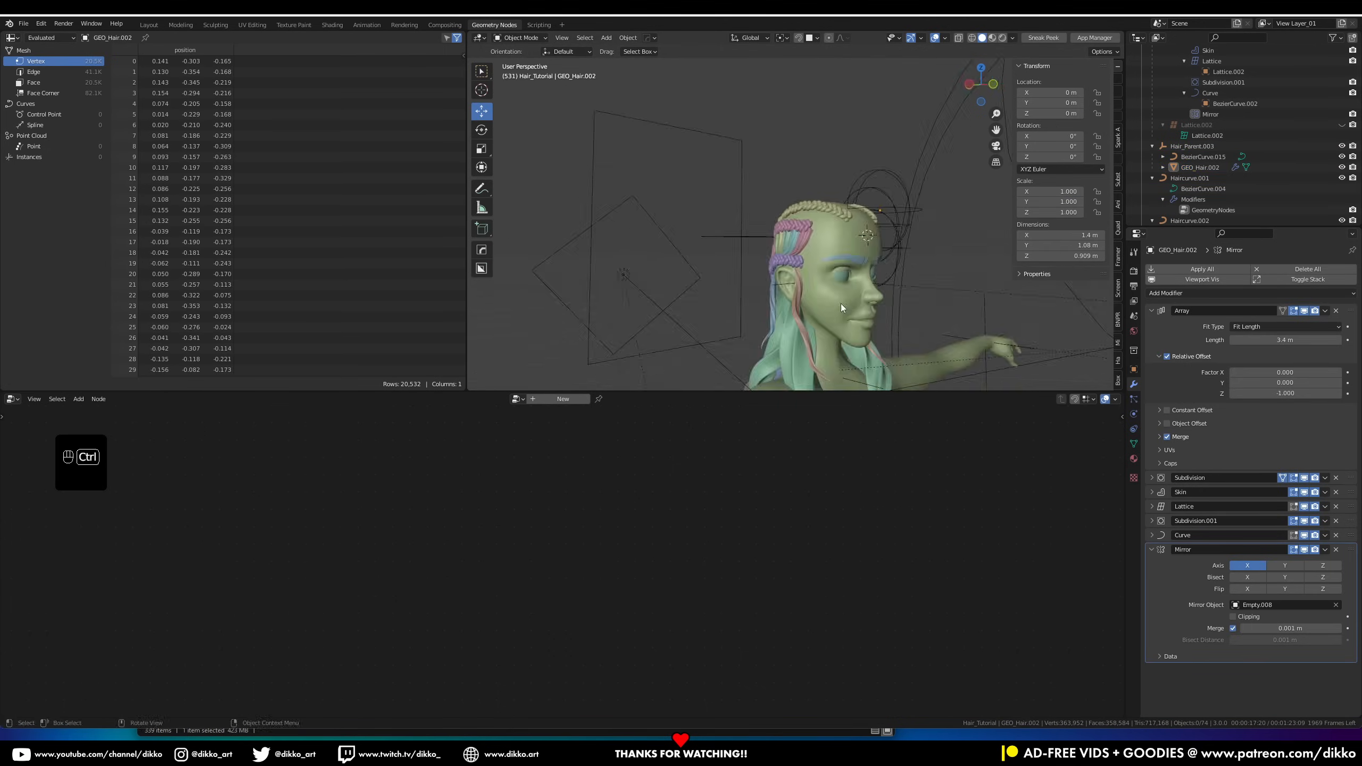
Duplicate the BezierCurve.004 side strand and rotate the copy's control points beneath the front of the third braid
scroll(800, 264, "up", 2)
middle_click_drag(800, 264, 820, 214, "shift")
left_click(813, 217)
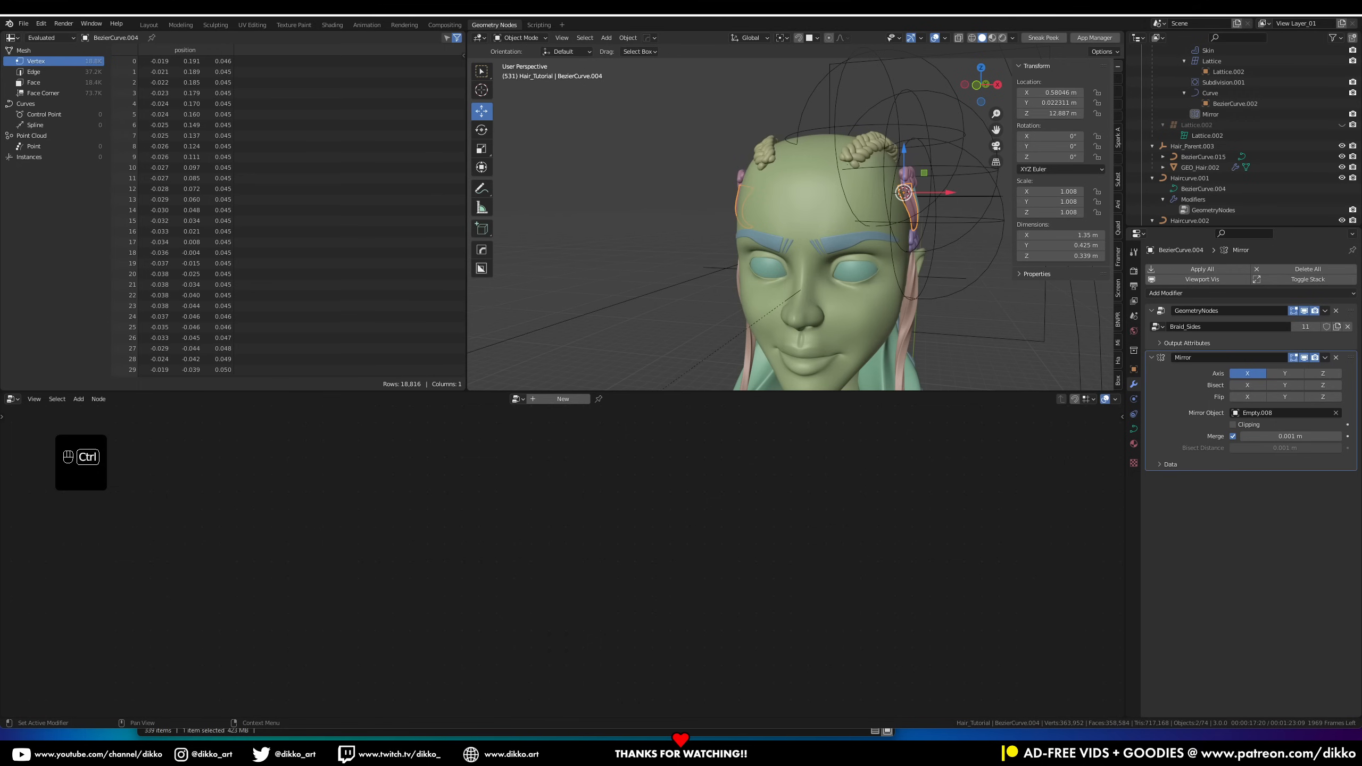
middle_click_drag(847, 224, 772, 220)
left_click(847, 182)
key("Tab")
key("r")
left_click(857, 104)
Make the new strand's node group single-user as Braid_Sides.001 and set its Float Curve start point to Y 0.125
left_click(1305, 326)
middle_click_drag(408, 576, 594, 571)
middle_click_drag(593, 571, 606, 567)
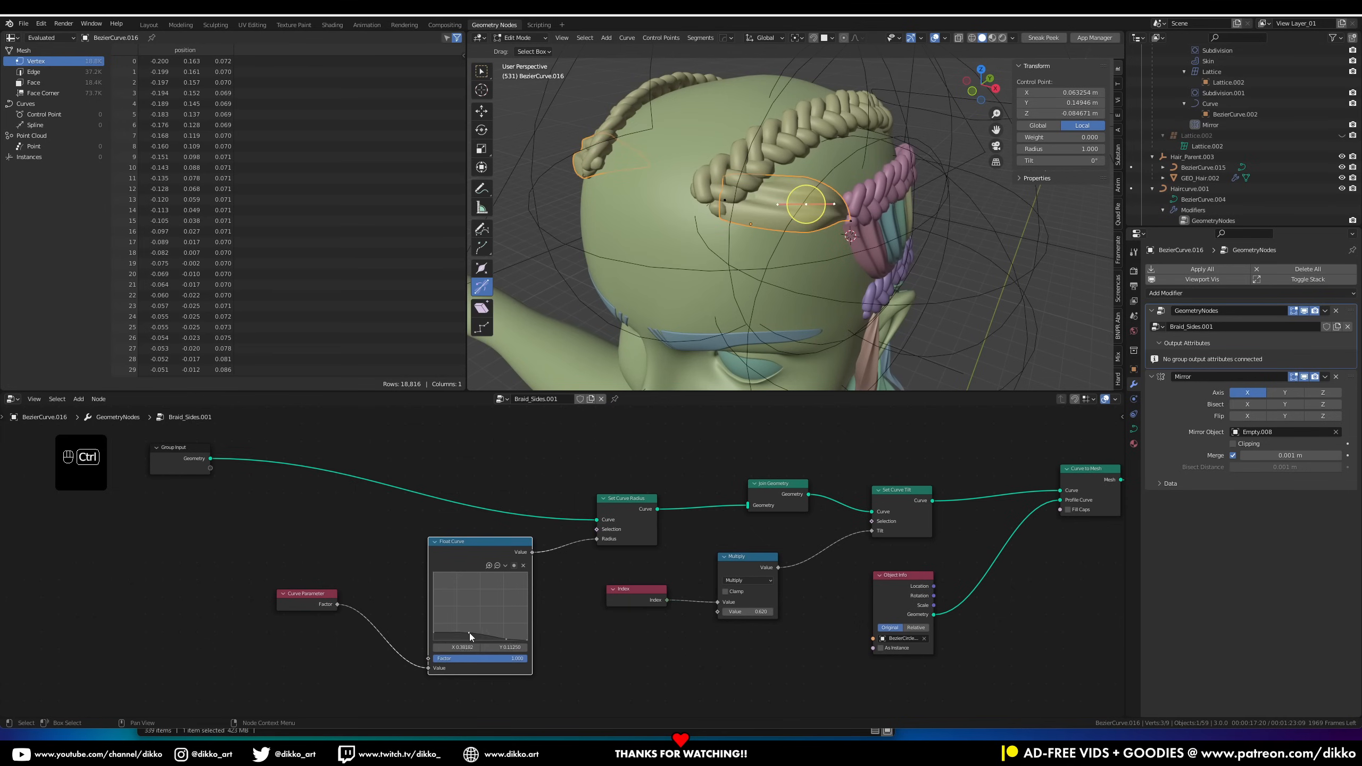
left_click(433, 632)
left_click_drag(433, 635, 433, 637, "ctrl")
Duplicate the Float Curve node below the Multiply node and reshape the BezierCurve.016 strand between the top and middle braids
key("shift+d")
left_click_drag(667, 599, 681, 683)
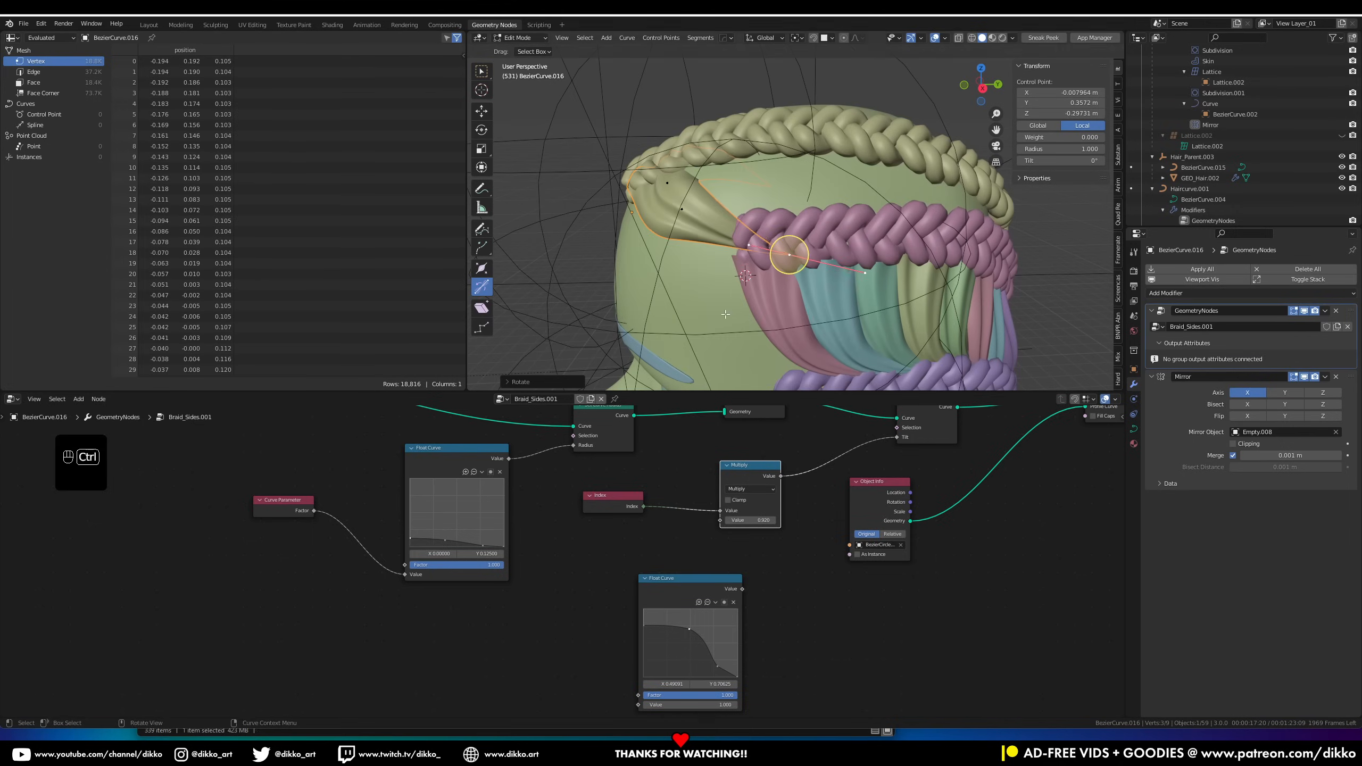
scroll(559, 556, "up", 2)
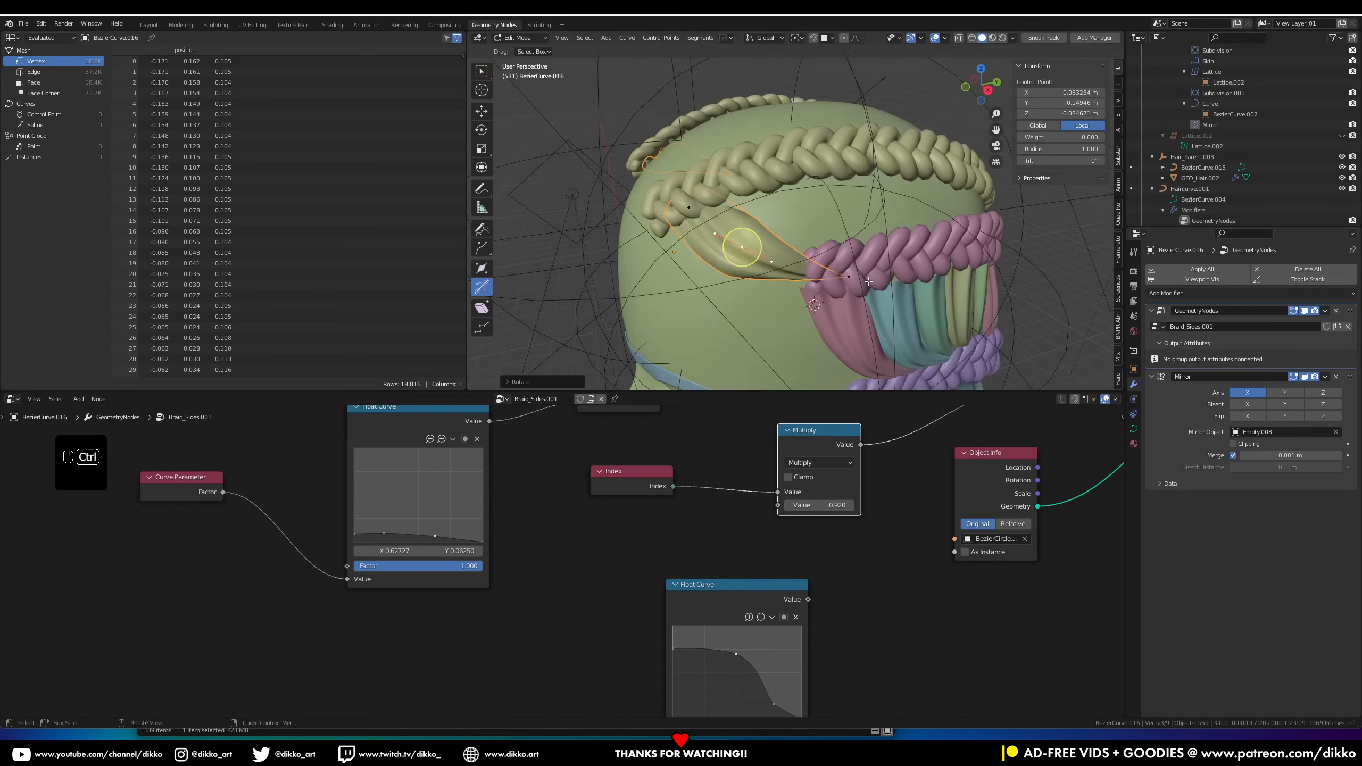
middle_click_drag(777, 252, 515, 273)
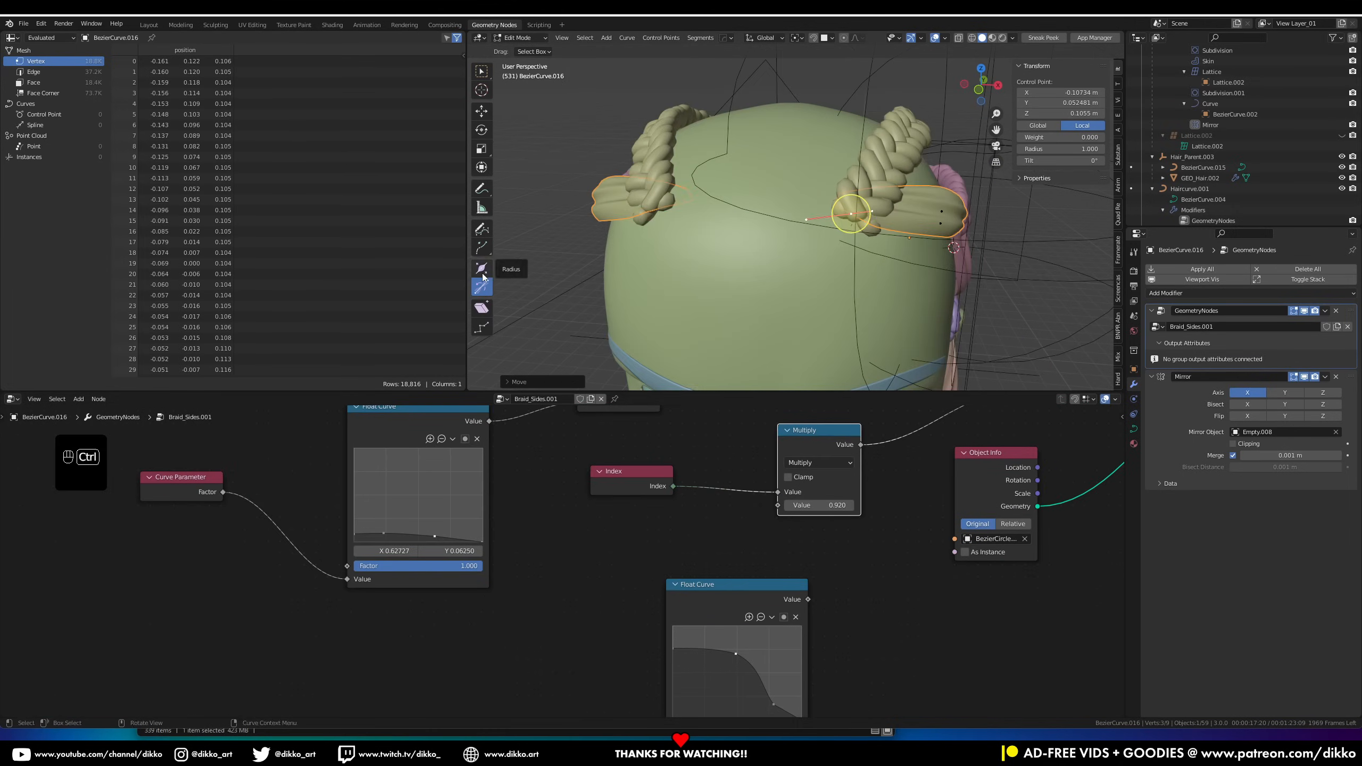
scroll(802, 504, "down", 3)
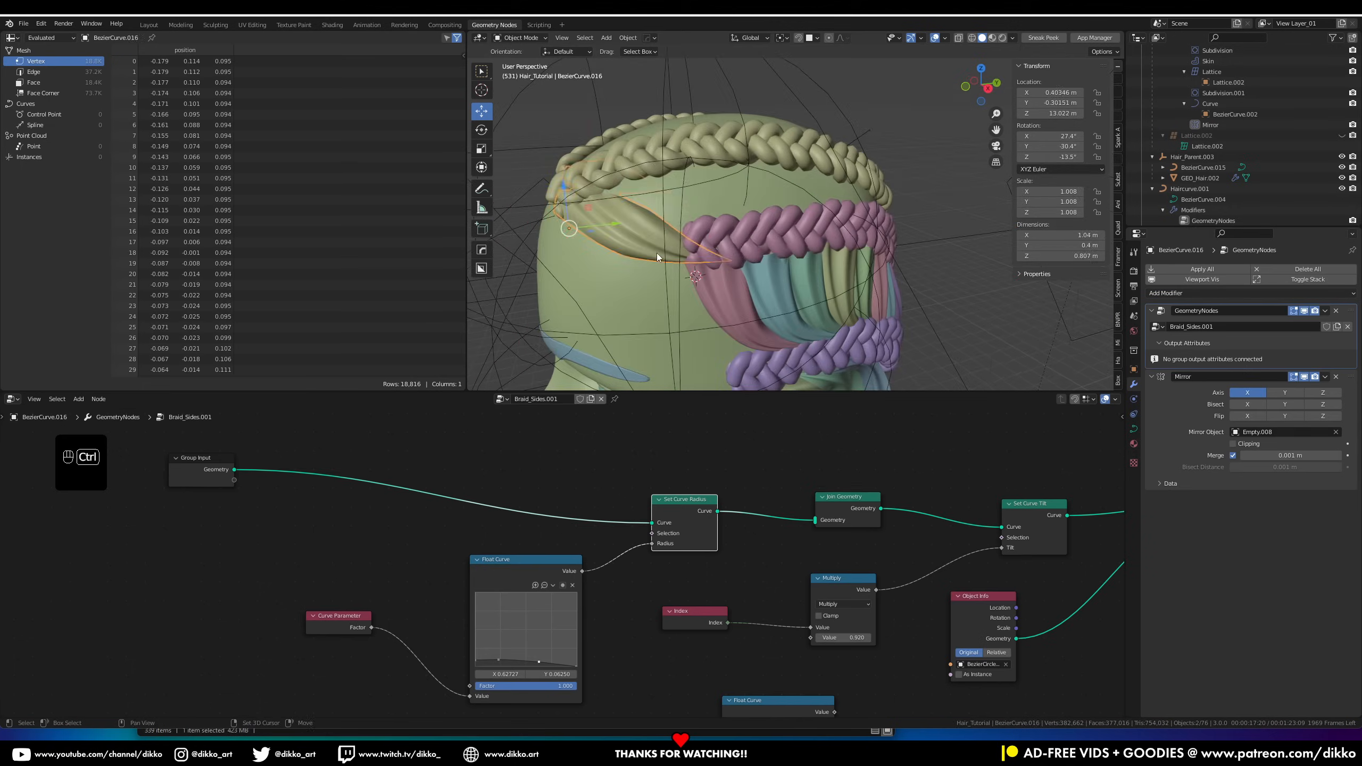
Duplicate the strand repeatedly between the top and middle braids towards the back, rotating and moving each copy into place
middle_click_drag(656, 253, 912, 284)
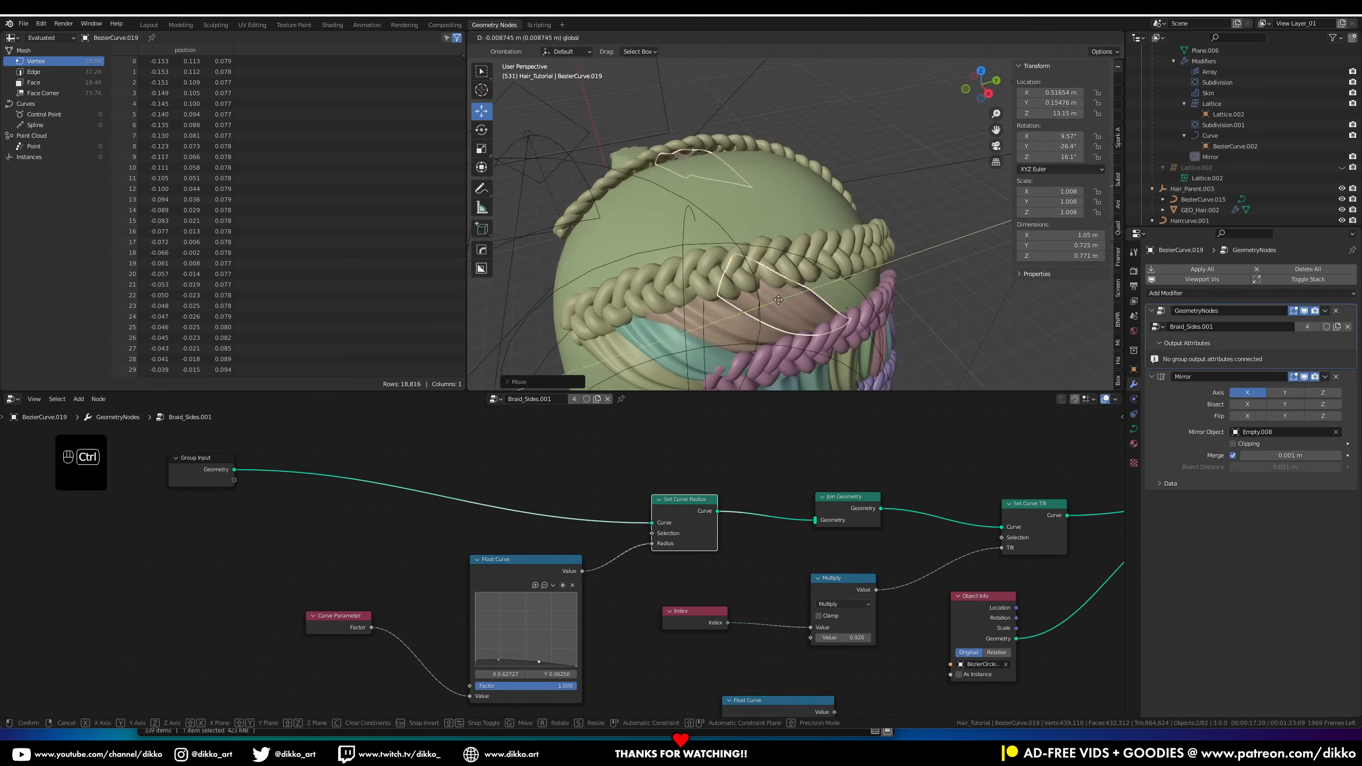
key("r")
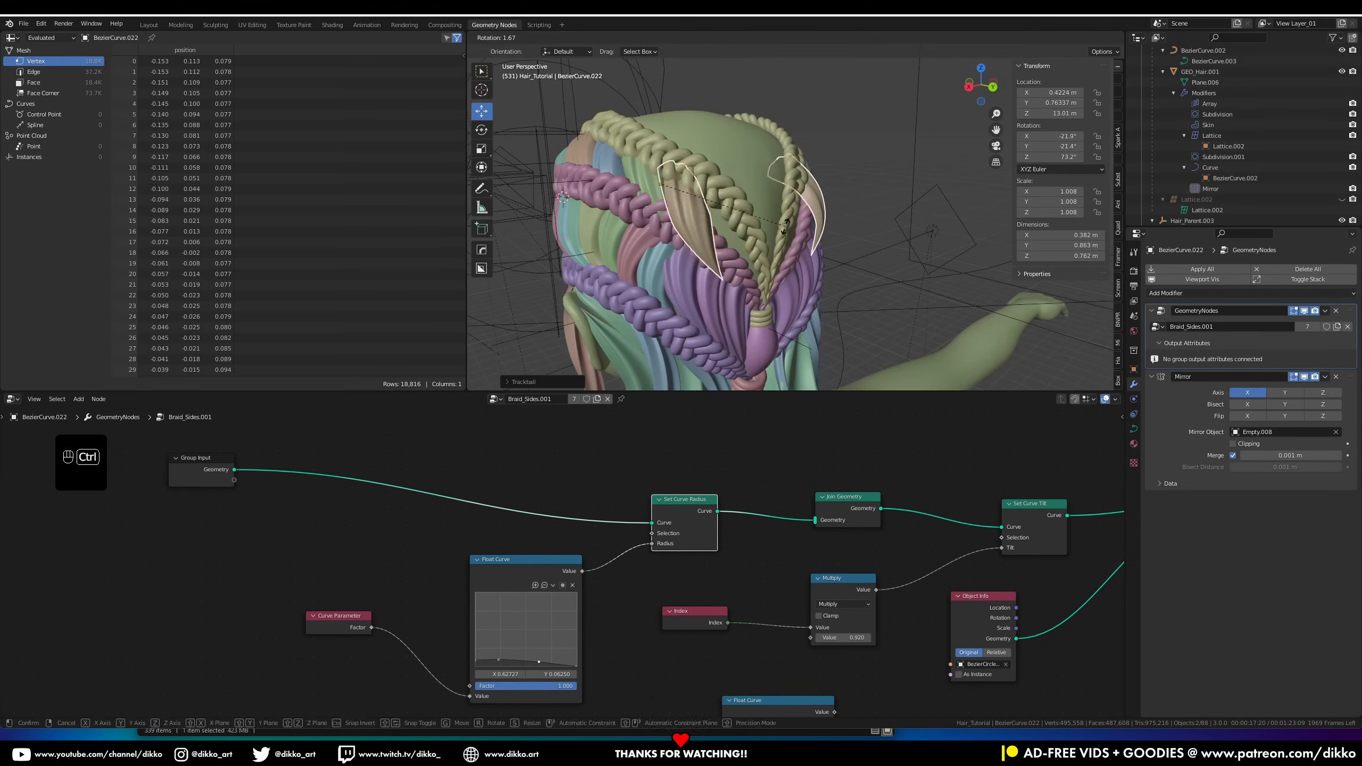
mouse_move(708, 247)
middle_mouse_down()
mouse_move(749, 244)
mouse_move(687, 252)
mouse_move(726, 257)
middle_mouse_up()
key("g")
left_click(692, 257)
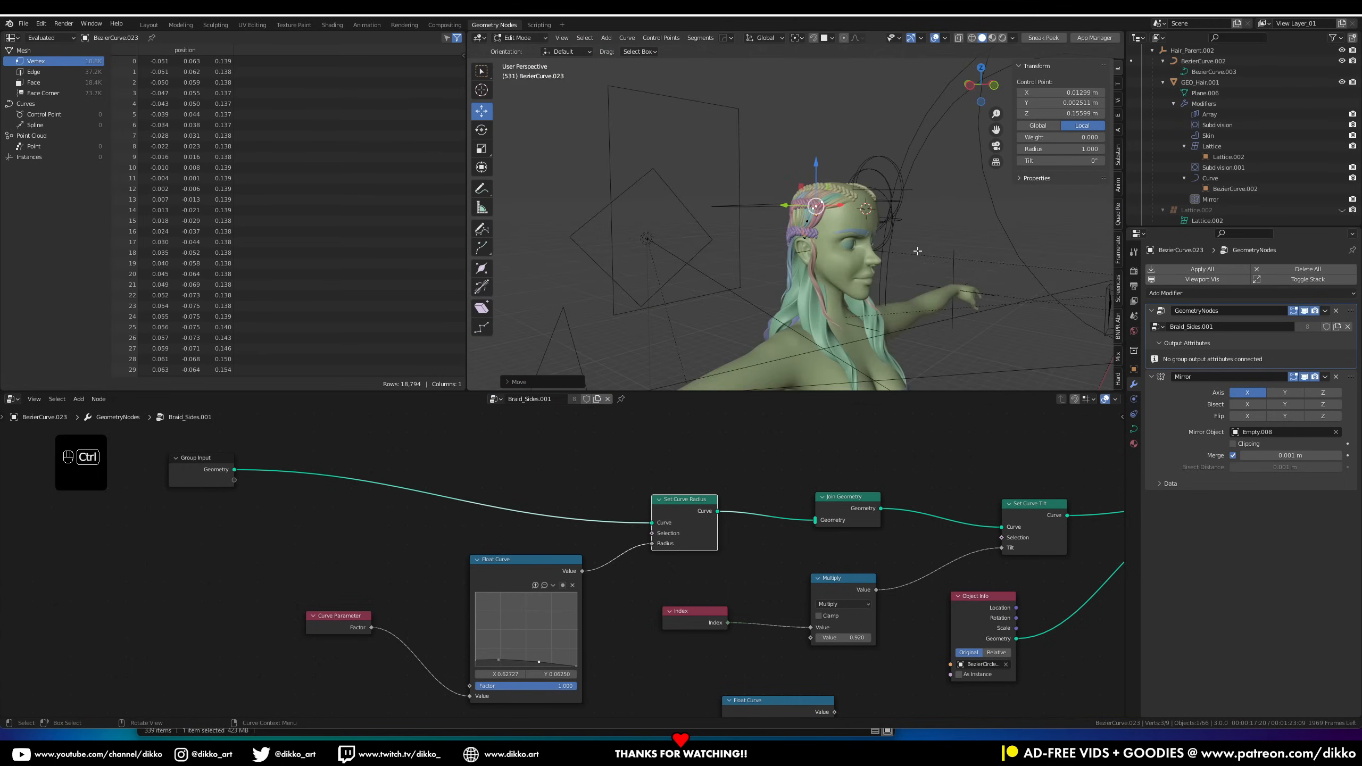
Finish editing the braid-side strand and move the thin Haircurve.006 strand in front of the face
mouse_move(929, 242)
middle_mouse_down()
mouse_move(804, 244)
mouse_move(933, 245)
middle_mouse_up()
key("Tab")
middle_click_drag(751, 246, 837, 249)
left_click(766, 253)
key("g")
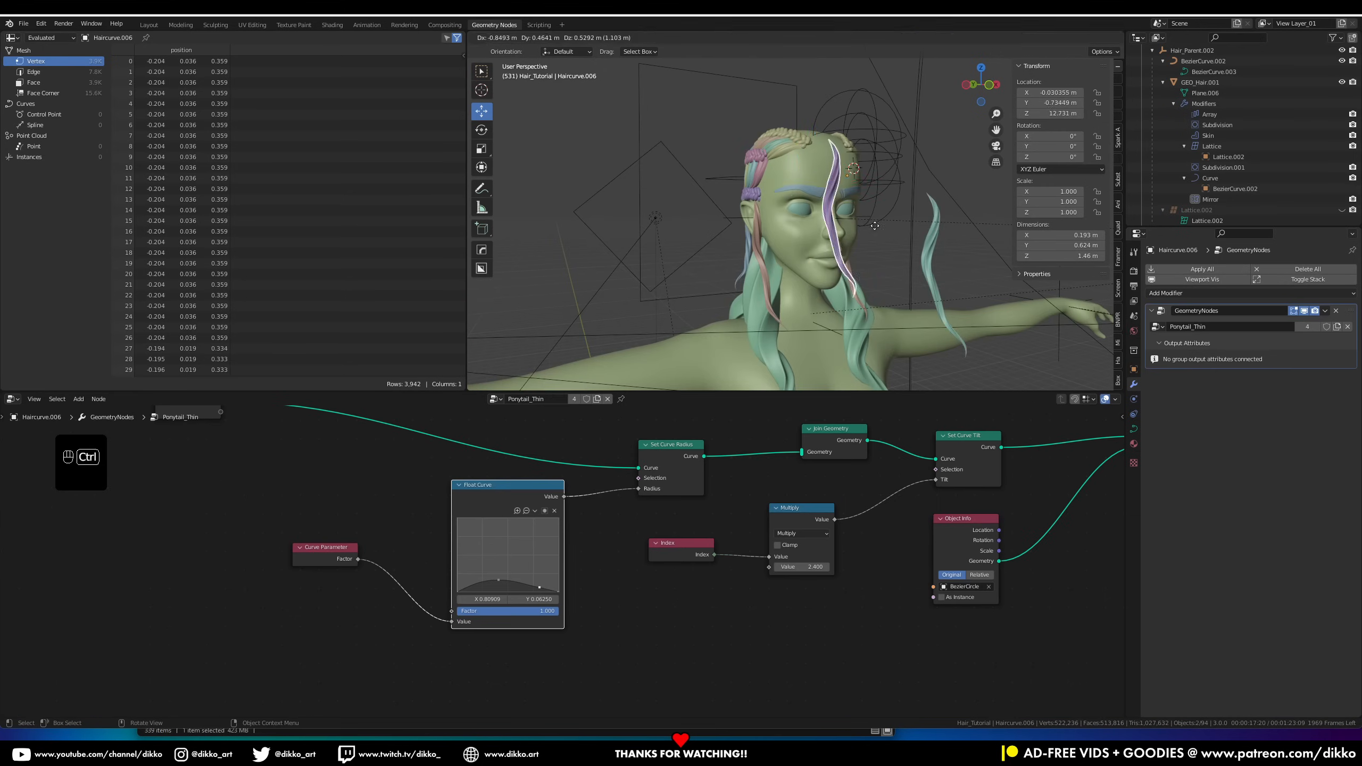
left_click(836, 197)
Adjust the Haircurve.006 strand's control points so it hangs from the front of the top braid along the temple
middle_click_drag(793, 203, 927, 259)
key("Tab")
left_click(824, 189)
key("g")
left_click(858, 161)
key("Tab")
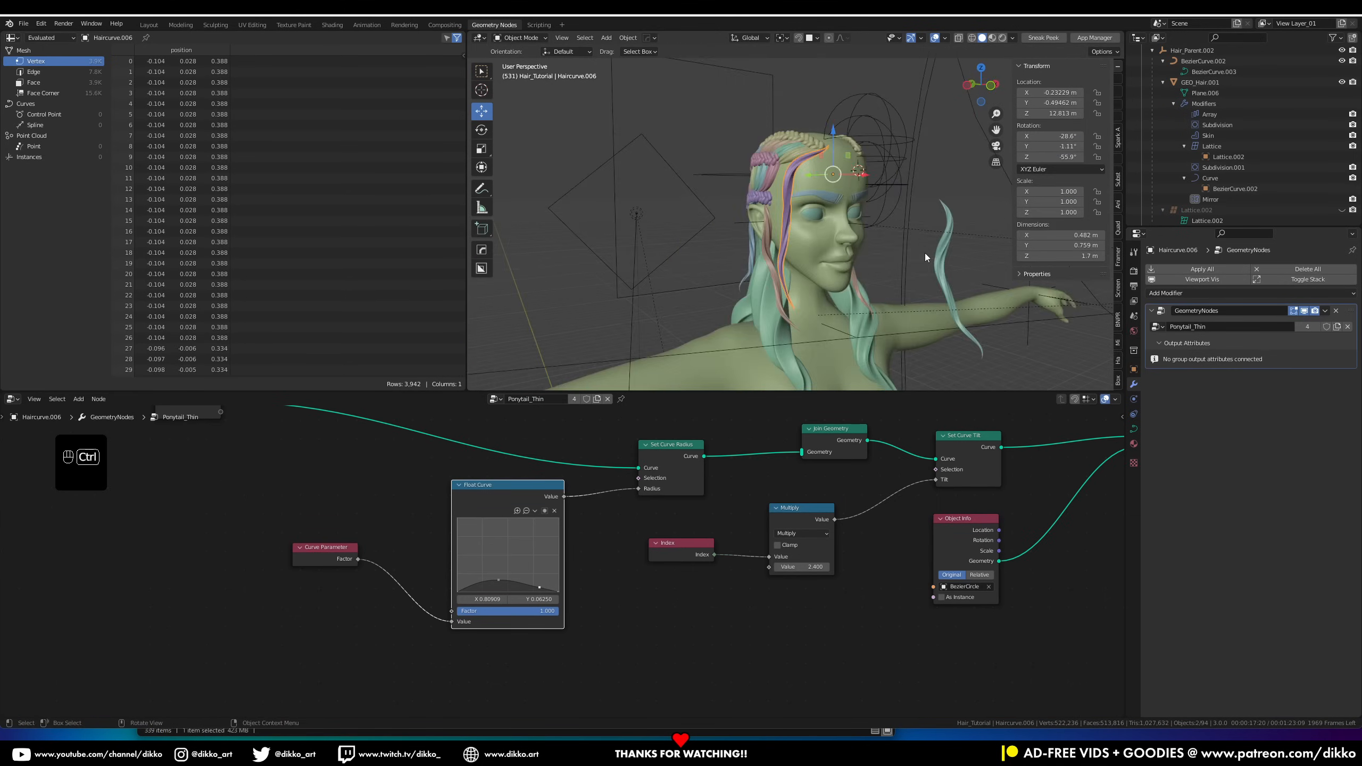
Move the floating thin Haircurve.005 strand to the opposite side of the forehead and rotate it along the hairline
left_click(945, 252)
key("g")
left_click(907, 196)
key("r")
key("r")
middle_click_drag(907, 196, 871, 201)
left_click(911, 209)
Reshape the Haircurve.005 strand by moving its control points so it falls beside the cheek
scroll(879, 210, "up", 4)
scroll(879, 211, "down", 4)
key("Tab")
left_click(864, 199)
key("g")
left_click(874, 268)
middle_click_drag(879, 284, 752, 300)
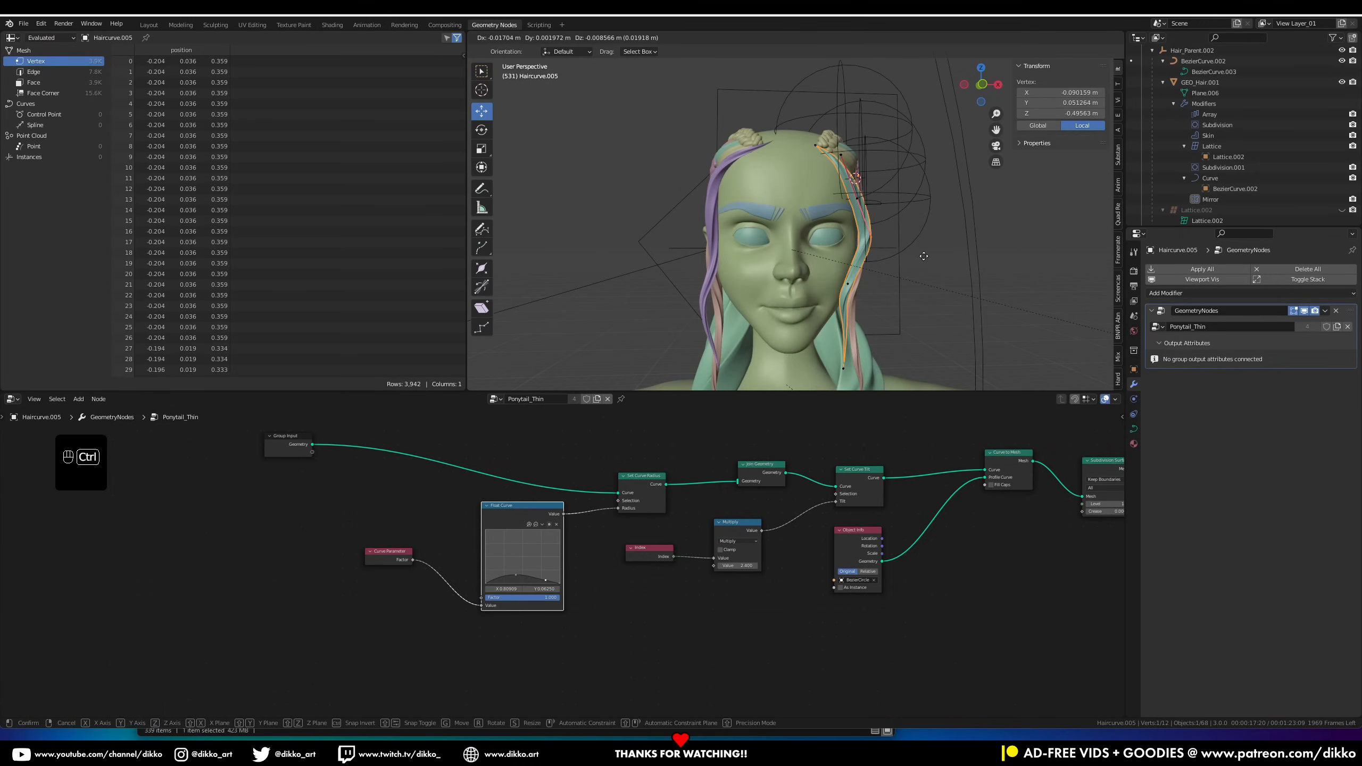
left_click(855, 60)
middle_click_drag(855, 60, 469, 210)
key("Tab")
Duplicate a mirrored Braid_Sides.001 strand and place the copy above the head
left_click(1212, 178)
middle_click_drag(757, 225, 1054, 179)
left_click(1204, 119)
key("Tab")
key("g")
mouse_move(730, 206)
middle_mouse_down()
mouse_move(873, 189)
mouse_move(736, 222)
middle_mouse_up()
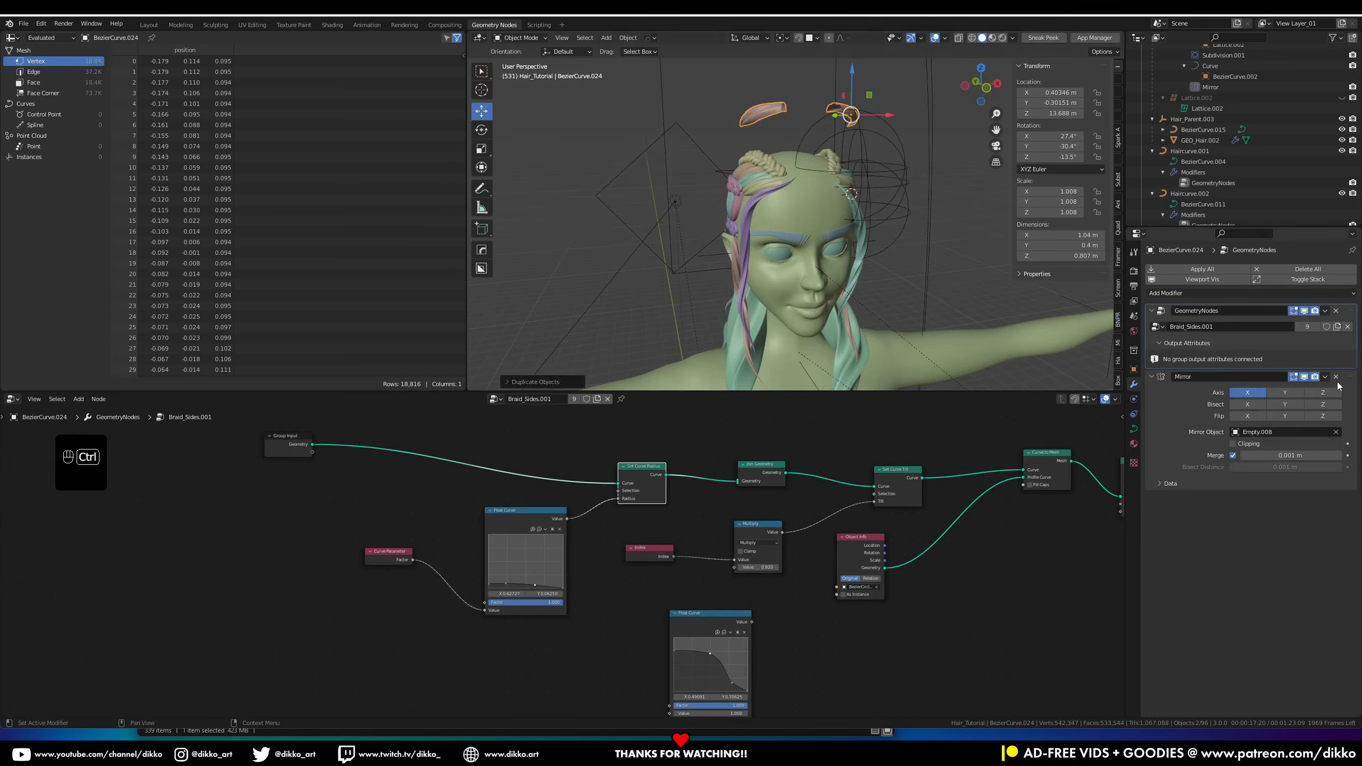
Remove the copied strand's Mirror modifier and move and rotate the strand onto the top of the scalp
key("g")
left_click(849, 182)
middle_click_drag(848, 182, 922, 204)
left_click(927, 191)
key("r")
left_click(934, 271)
key("g")
middle_click_drag(934, 271, 794, 252)
Move and rotate the scalp strand's control points so it sweeps across the crown between the two top braids
key("g")
left_click(890, 140)
key("g")
left_click(853, 214)
left_click(756, 245)
key("g")
left_click(895, 204)
key("r")
left_click(825, 279)
Make the scalp strand's node group single-user as Scalp.R and reshape its Float Curve and control points
key("Return")
scroll(561, 562, "up", 3)
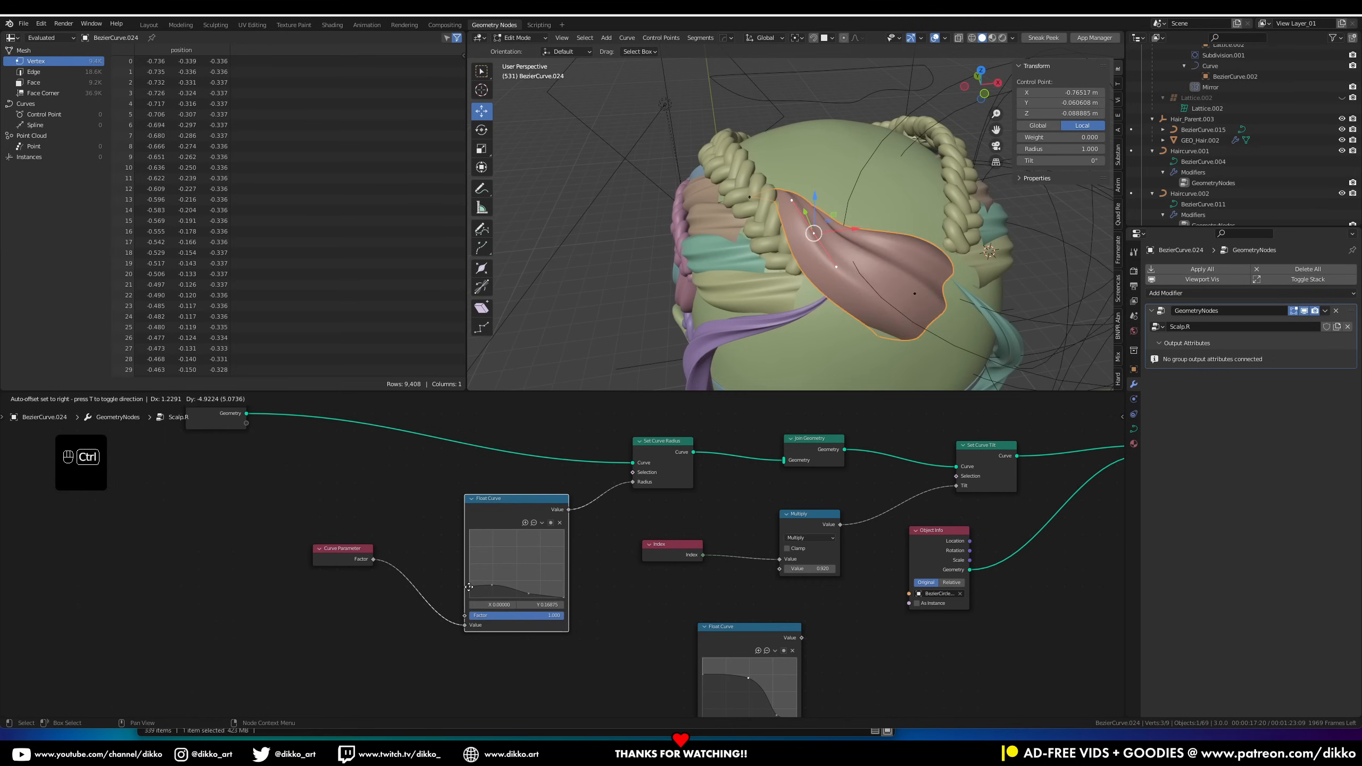
left_click_drag(563, 597, 564, 595)
middle_click_drag(772, 258, 858, 241)
left_click_drag(815, 214, 810, 204)
middle_click_drag(810, 214, 900, 258)
left_click_drag(898, 258, 899, 260)
left_click(899, 260)
middle_click_drag(899, 260, 787, 248)
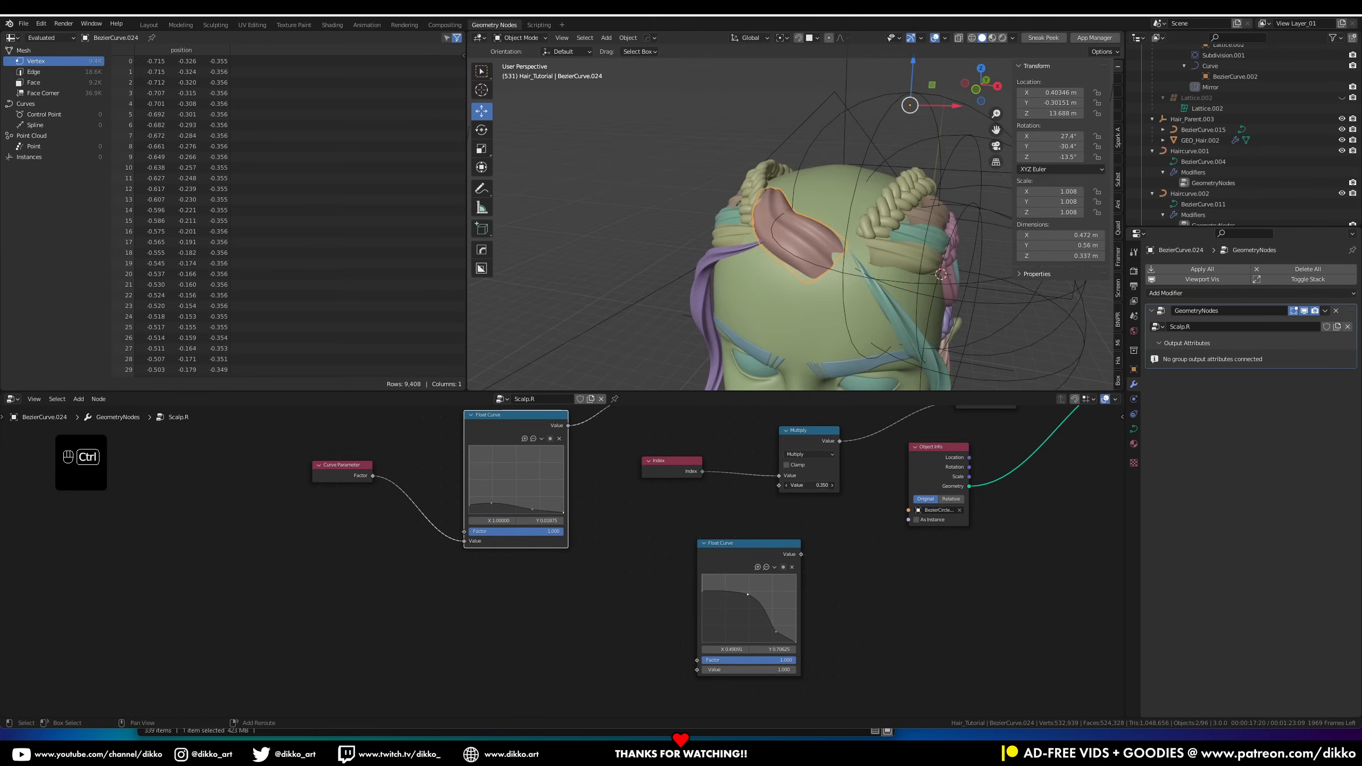
Move only the scalp strand's origin onto the strand near the front hairline by temporarily enabling Affect Only Origins
middle_click_drag(867, 230, 794, 236)
left_click(1133, 286)
left_click(1134, 252)
left_click(1237, 324)
left_click_drag(882, 144, 775, 205)
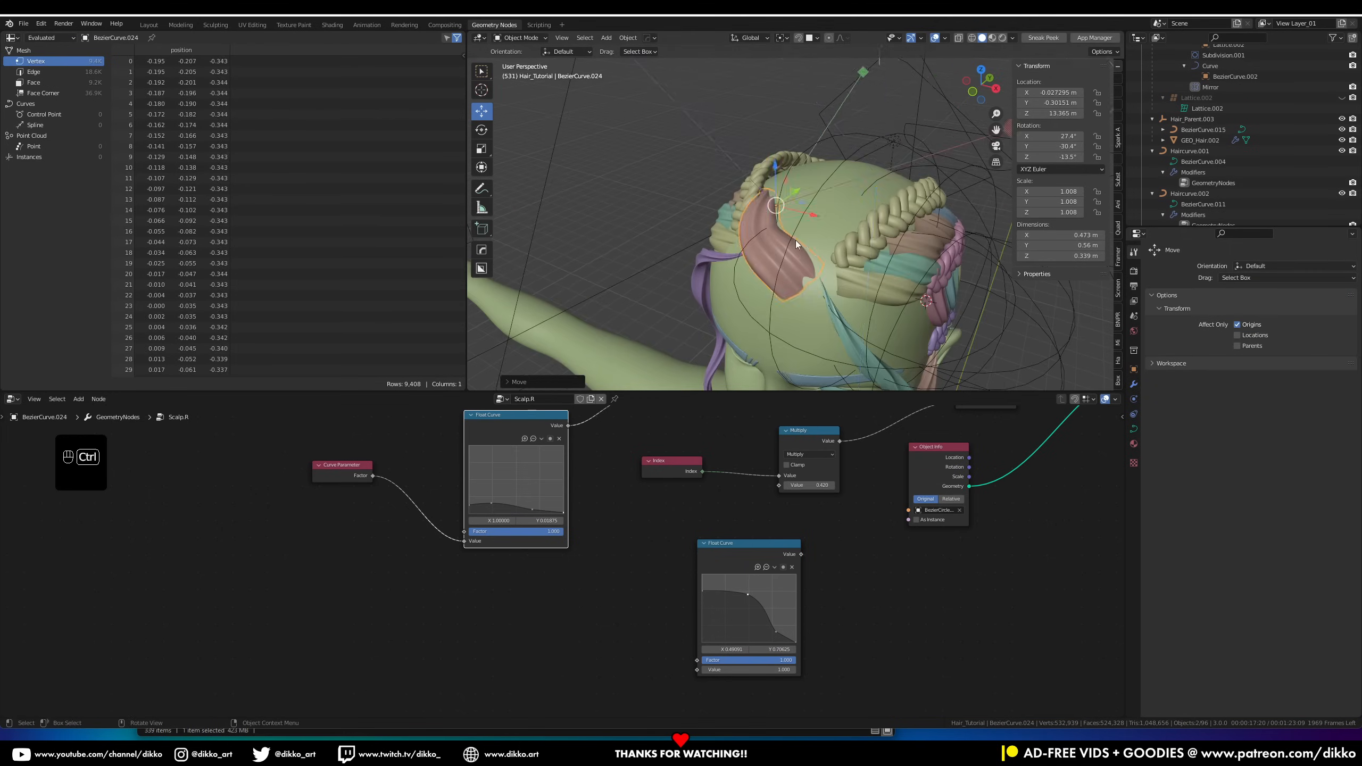
left_click(1237, 324)
Duplicate the scalp strand towards the back of the crown and rotate, enlarge and reshape the copy beside the top braid
middle_click_drag(836, 236, 769, 259)
middle_click_drag(912, 209, 885, 186)
key("shift+d")
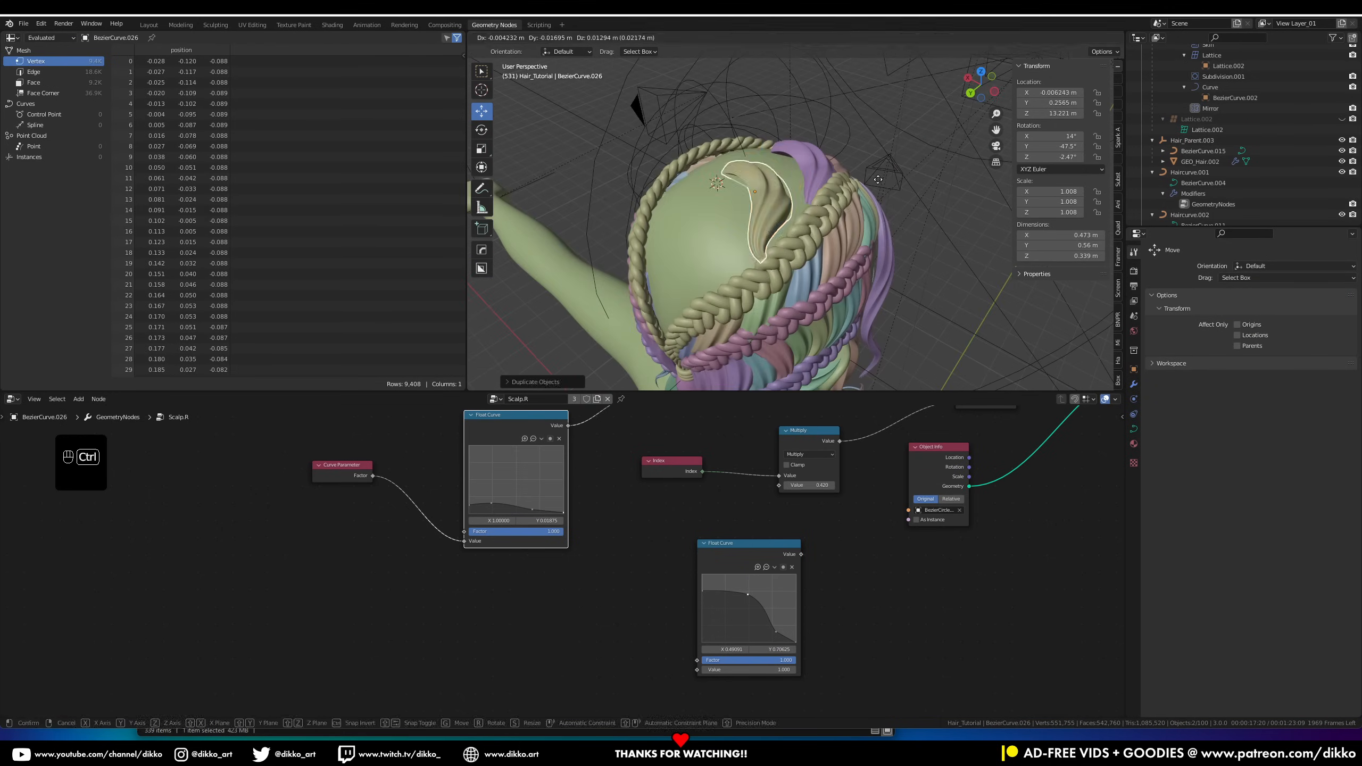
left_click(791, 178)
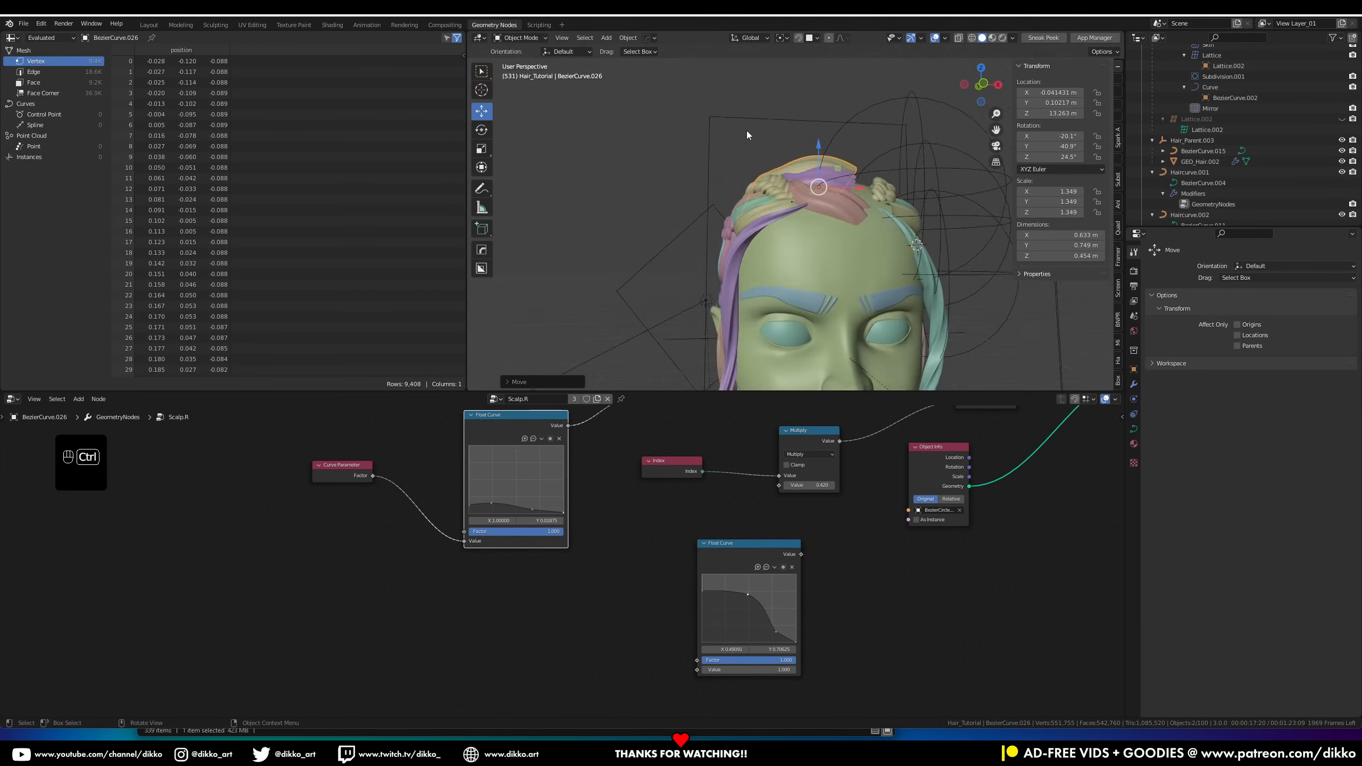
middle_click_drag(747, 135, 815, 220)
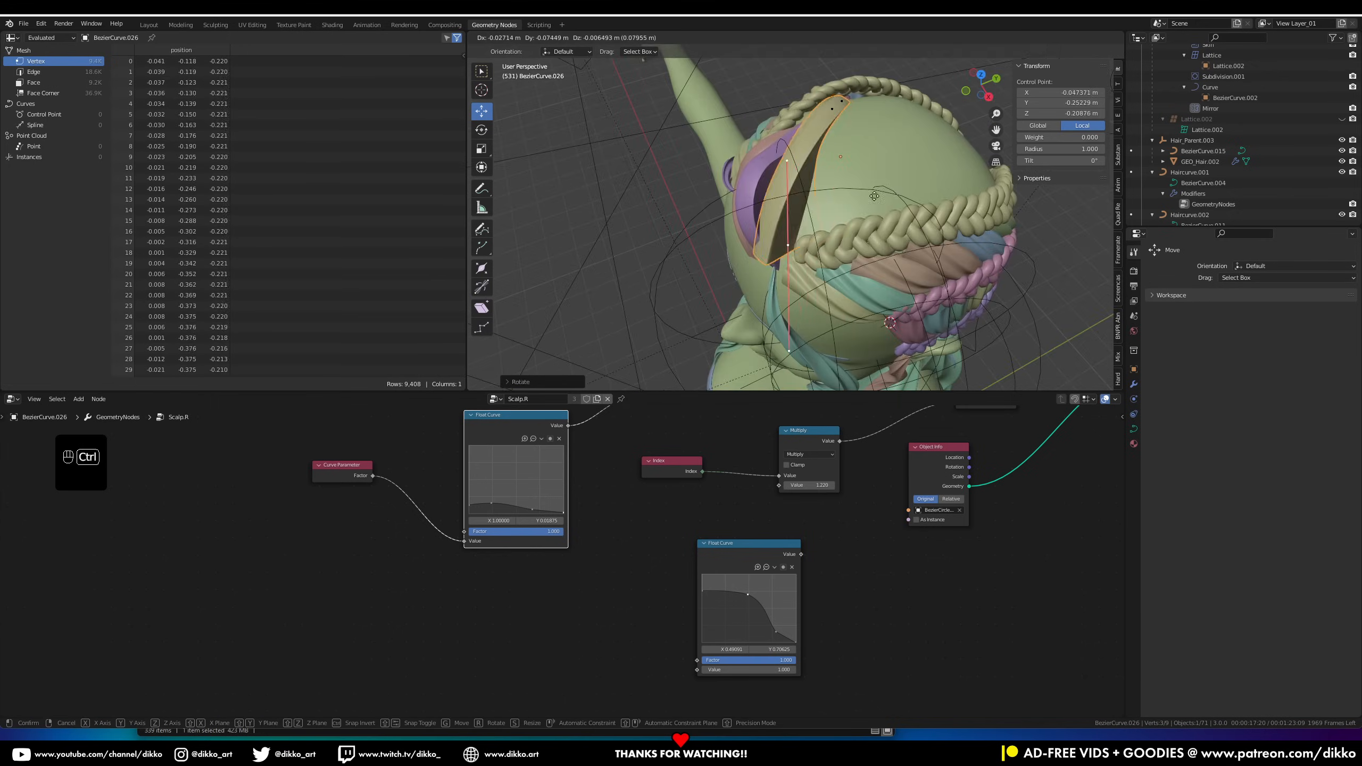
left_click(874, 235)
Save the file and show the hair in rendered shading
mouse_move(875, 235)
middle_mouse_down()
mouse_move(831, 161)
mouse_move(817, 181)
mouse_move(878, 215)
mouse_move(840, 243)
middle_mouse_up()
scroll(878, 215, "down", 1)
scroll(840, 243, "down", 2)
key("ctrl+s")
key("z")
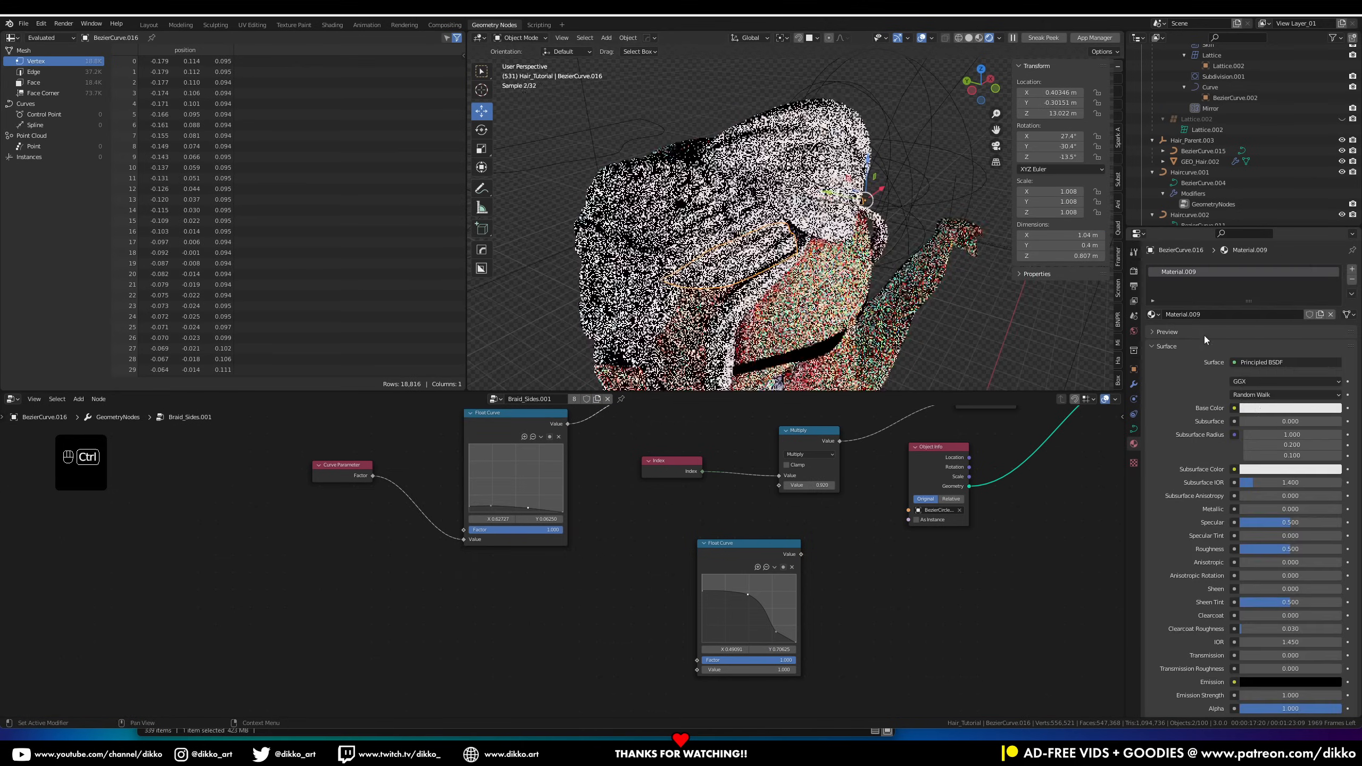
Name the braid-side strand's material Hair and give it a yellow base colour
left_click_drag(1311, 371, 1322, 371)
mouse_move(858, 231)
middle_mouse_down()
mouse_move(750, 204)
mouse_move(820, 252)
middle_mouse_up()
key("z")
Insert a Set Material node with the Hair material before Group Output in the Braid_Sides.001, Scalp.R and Ponytail node groups
middle_click_drag(1091, 482, 779, 533)
scroll(779, 533, "down", 1)
mouse_move(820, 279)
middle_mouse_down()
mouse_move(756, 289)
mouse_move(804, 268)
middle_mouse_up()
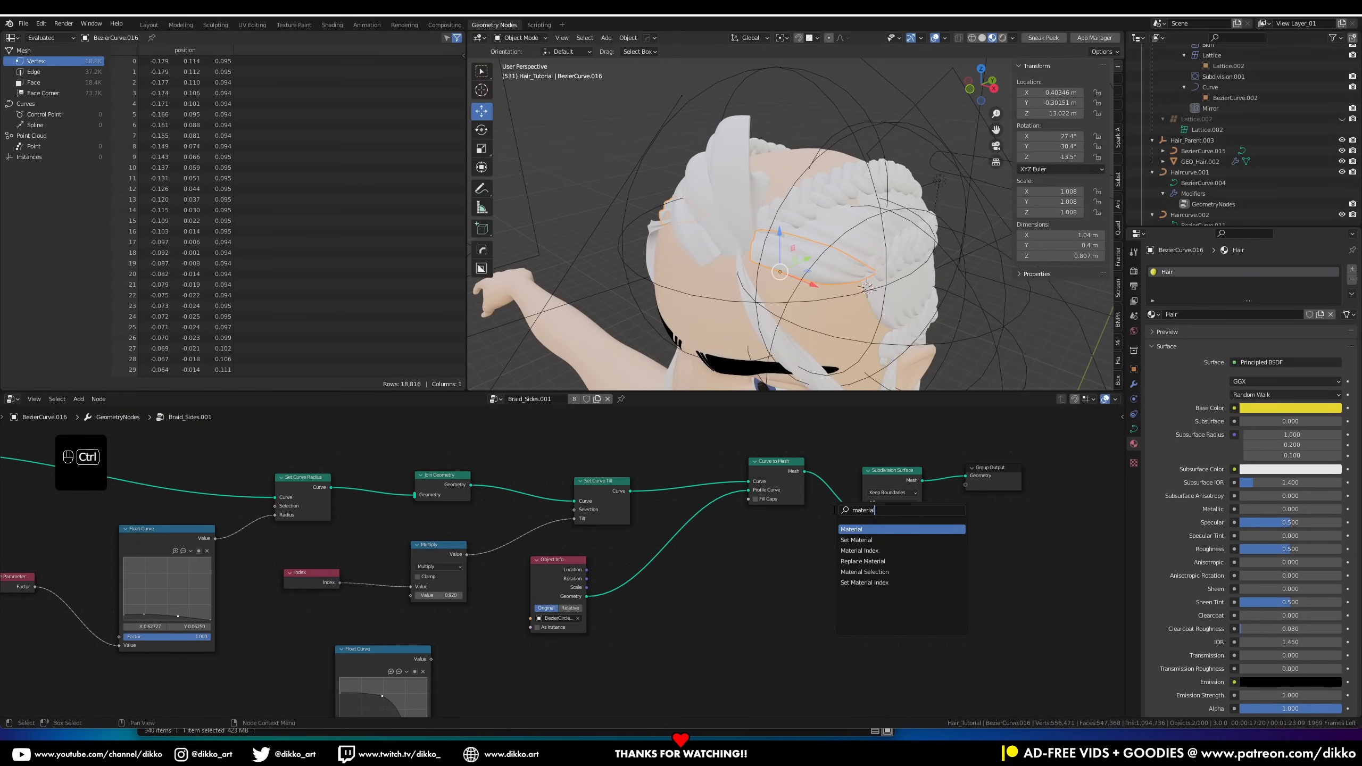
left_click(864, 539)
left_click(874, 483)
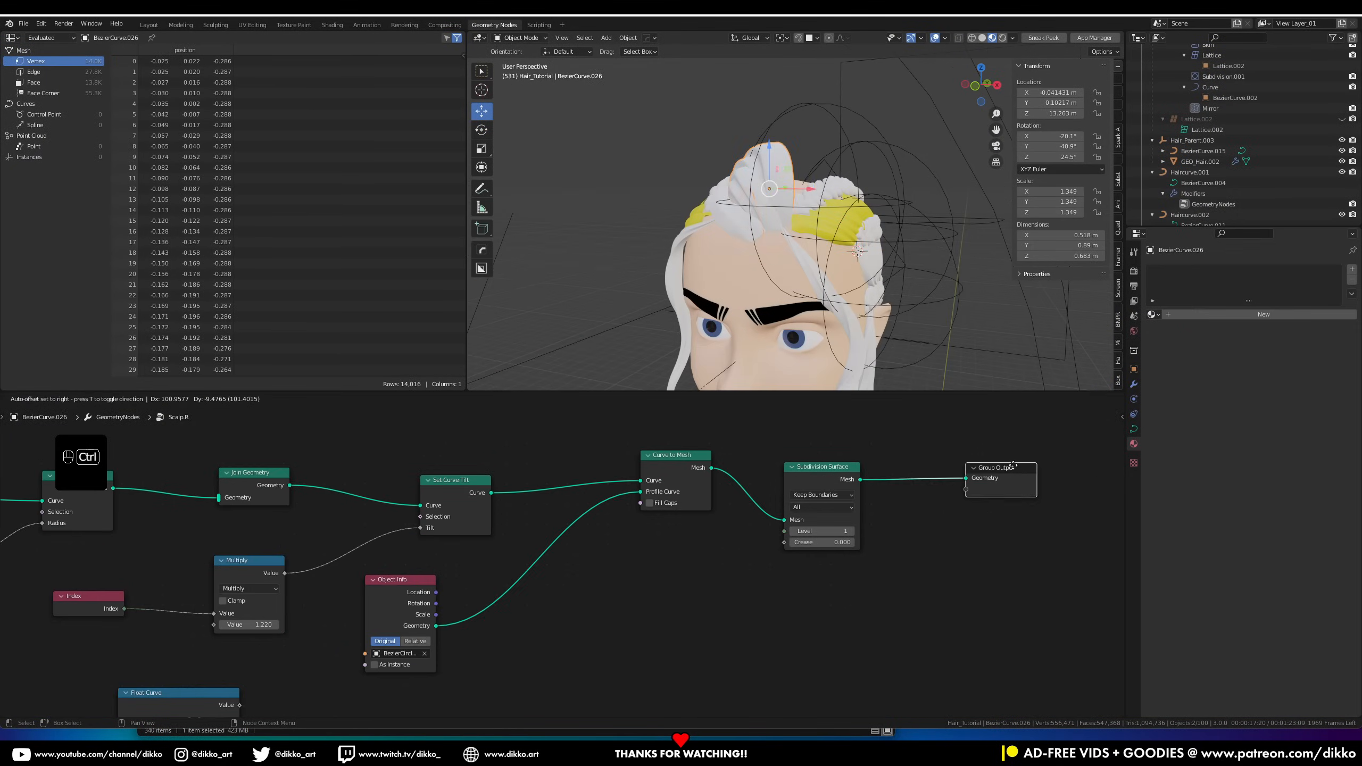
left_click(856, 271)
left_click(1152, 314)
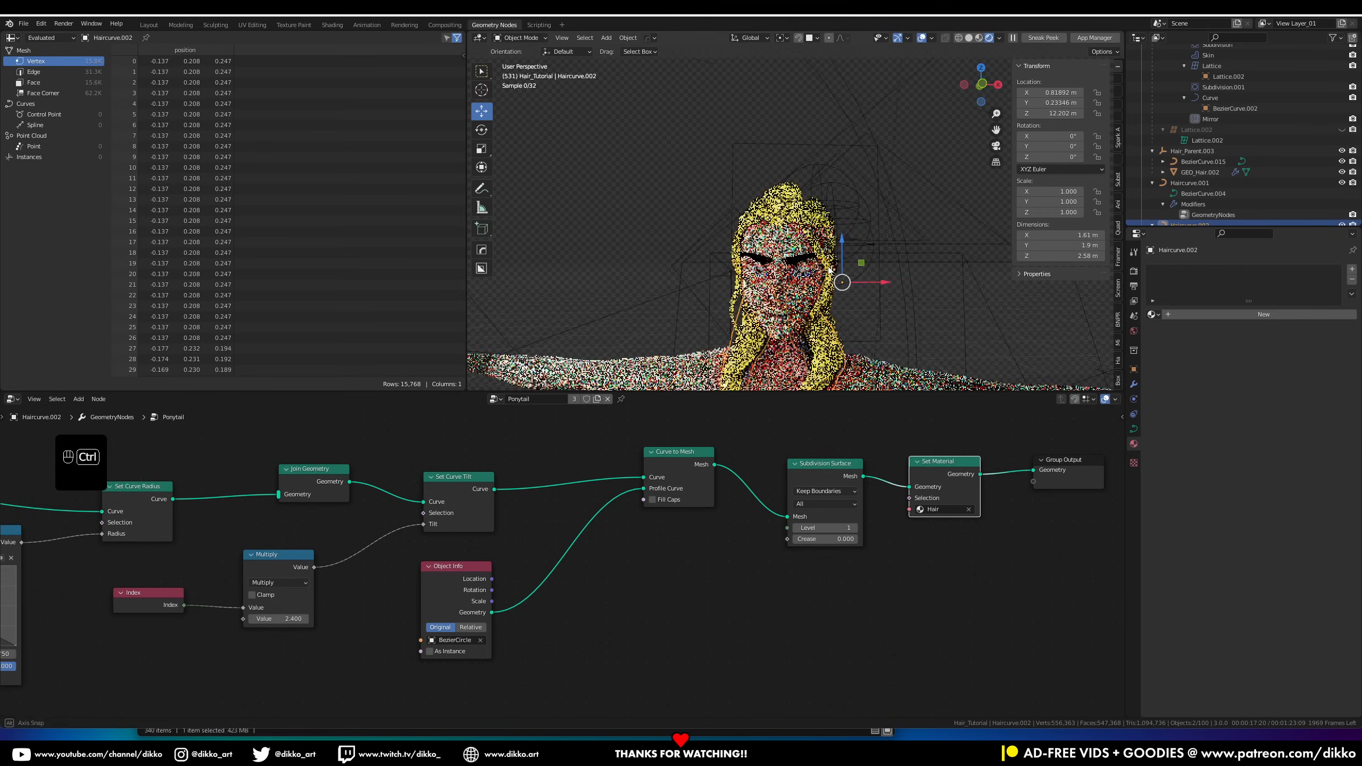
Open the Hair material's shader nodes and connect Ambient Occlusion through a ColorRamp to the Principled BSDF's Base Color
left_click(40, 499)
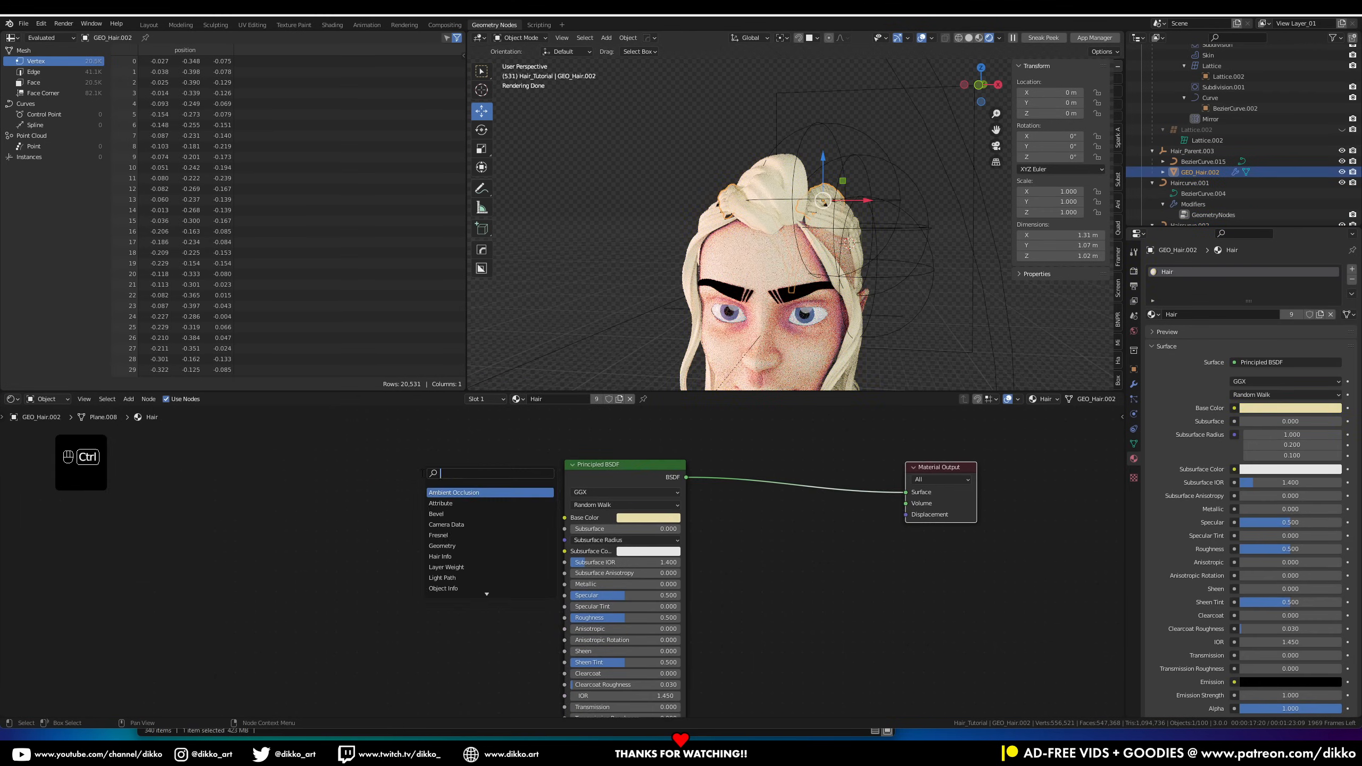
key("Return")
left_click(421, 464)
left_click_drag(376, 463, 414, 548)
left_click_drag(536, 467, 564, 518)
Colour the ramp's stops brown and pale yellow and shift the dark stop towards the light end
left_click(474, 535)
left_click(527, 512)
left_click(475, 536)
left_click_drag(422, 512, 458, 515)
left_click(467, 536)
left_click_drag(507, 447, 508, 428)
left_click(452, 450)
key("ctrl+z")
Space out the Ambient Occlusion and ColorRamp nodes and set the brown stop's position to 0.673
middle_click_drag(858, 257, 724, 257)
scroll(750, 258, "up", 2)
left_click_drag(343, 450, 239, 434)
left_click_drag(467, 454, 393, 449)
left_click(454, 507)
left_click_drag(384, 508, 425, 511)
Check the shading from behind and lower the ColorRamp's brown stop position slightly
middle_click_drag(750, 258, 787, 279)
scroll(804, 263, "down", 2)
middle_click_drag(619, 267, 788, 338)
scroll(788, 337, "up", 3)
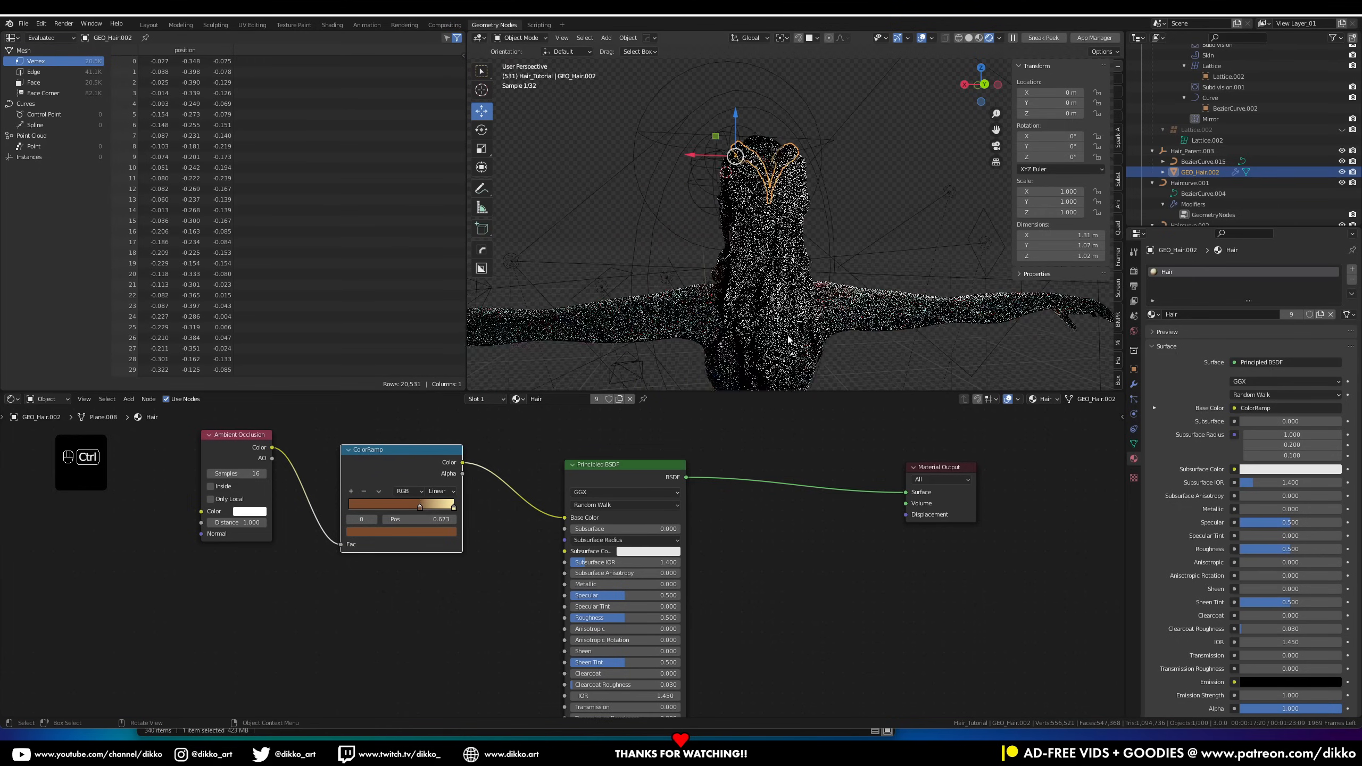
left_click_drag(420, 507, 412, 509)
Deselect everything and return the viewport to solid shading
left_click(948, 189)
left_click(760, 193)
key("alt+a")
scroll(760, 193, "up", 2)
left_click(757, 192)
mouse_move(696, 226)
middle_mouse_down()
mouse_move(782, 241)
mouse_move(837, 278)
mouse_move(759, 285)
mouse_move(825, 268)
mouse_move(975, 290)
mouse_move(954, 327)
mouse_move(875, 284)
mouse_move(906, 337)
mouse_move(799, 300)
middle_mouse_up()
left_click(968, 38)
Move the thin strand beside the face and adjust its shape by moving and rotating its control points
left_click(793, 283)
key("g")
left_click(793, 283)
key("Tab")
key("g")
left_click(868, 278)
key("r")
left_click(875, 285)
key("Tab")
Duplicate the curve inside the Haircurve.005 strand and move the copy alongside the original at the temple
left_click(799, 300)
key("Tab")
key("shift+d")
key("g")
left_click(790, 183)
key("g")
middle_click_drag(790, 183, 917, 231)
left_click(804, 215)
Scale the duplicated curve's points and move them so the thin strands spread apart down the cheek
key("s")
left_click(819, 204)
left_click(859, 297, "shift")
key("g")
left_click(821, 226)
middle_click_drag(820, 226, 750, 252)
left_click(837, 231)
key("g")
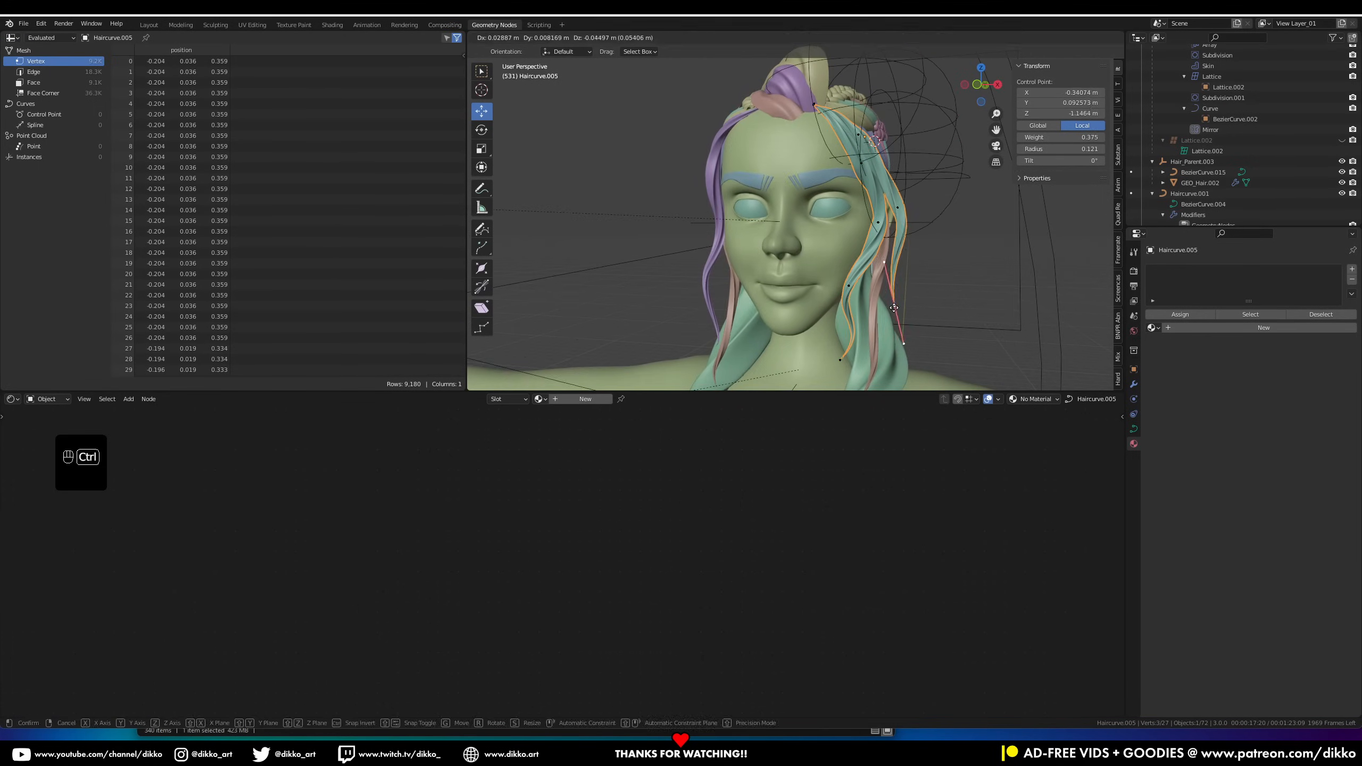
Duplicate mirrored side strands onto the back of the scalp inside the top braids and enlarge the second copy
middle_click_drag(804, 242, 855, 279)
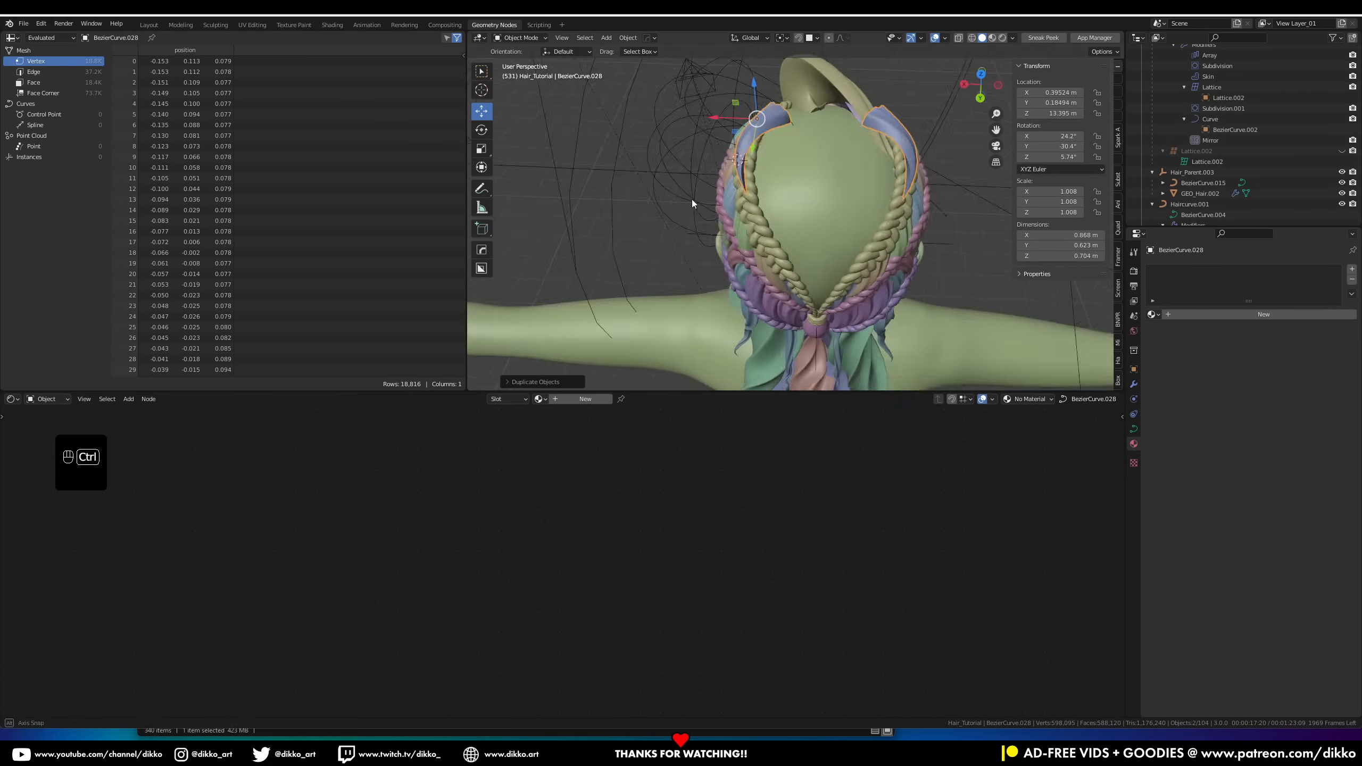
middle_click_drag(691, 199, 996, 180)
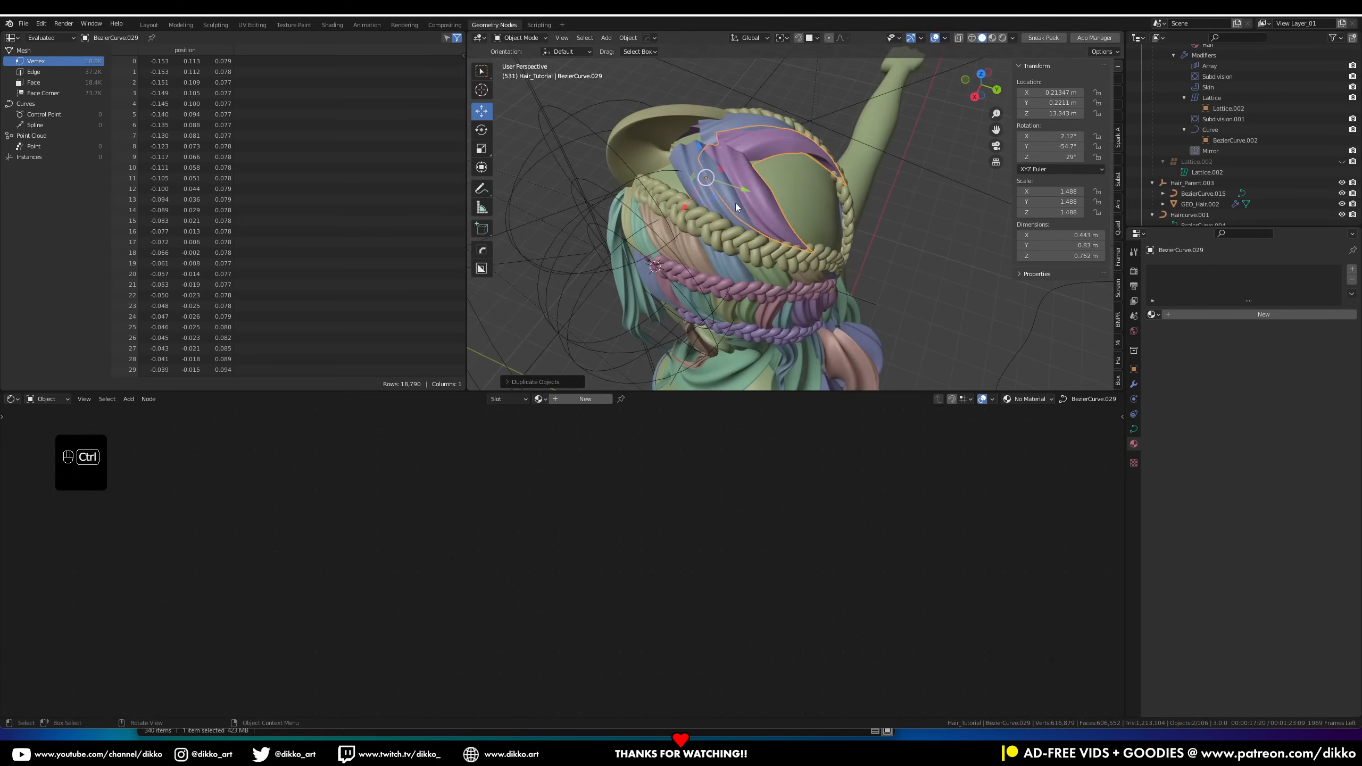
middle_click_drag(736, 203, 969, 336)
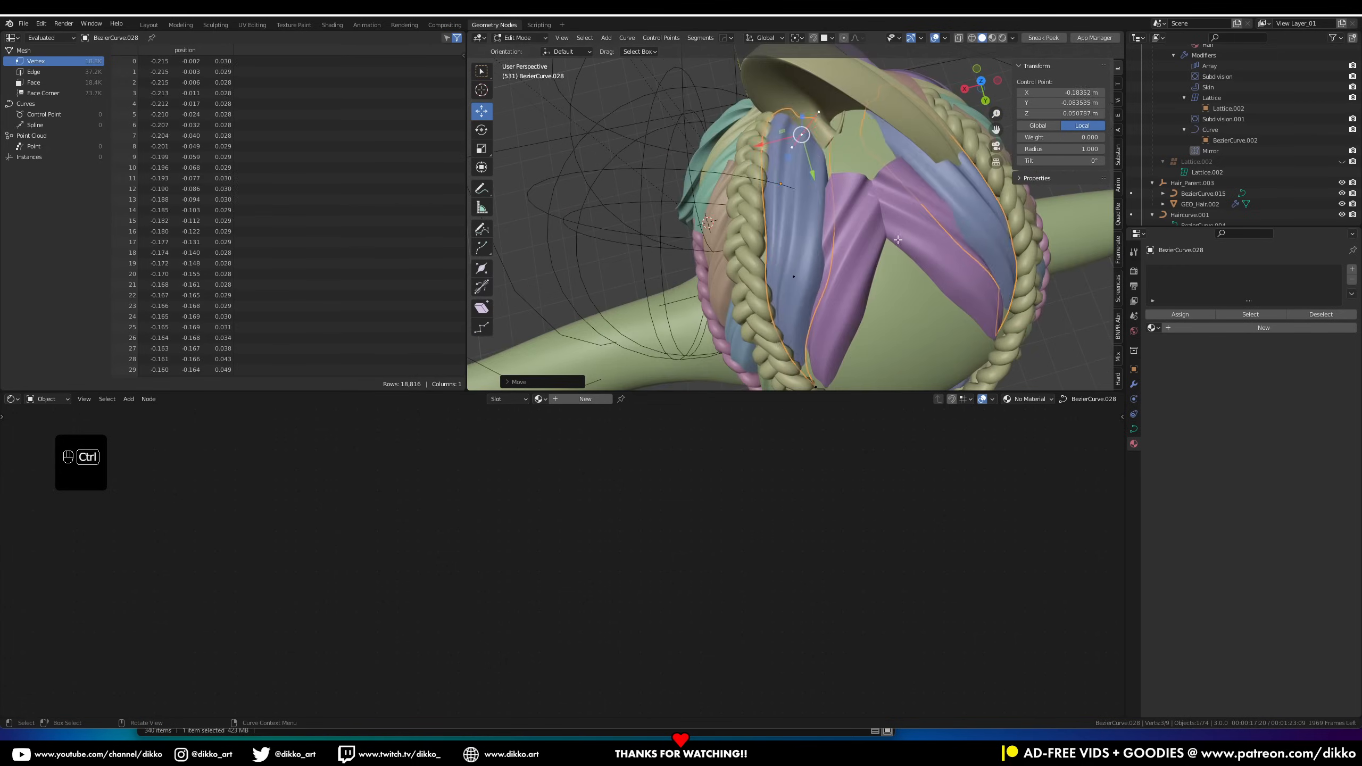
Move, rotate and scale the BezierCurve.028 strand's control points to lay it along the inner edge of the top braid
middle_click_drag(858, 226, 914, 162)
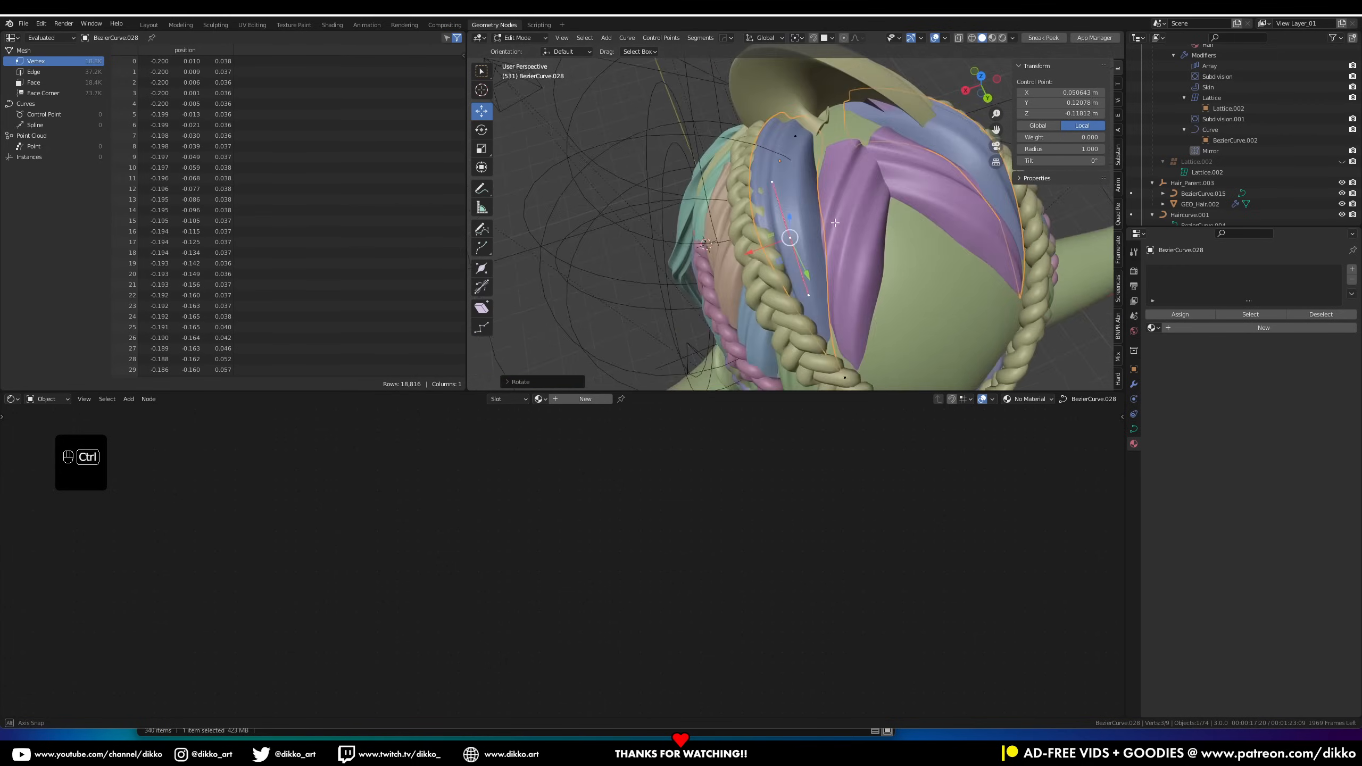
key("g")
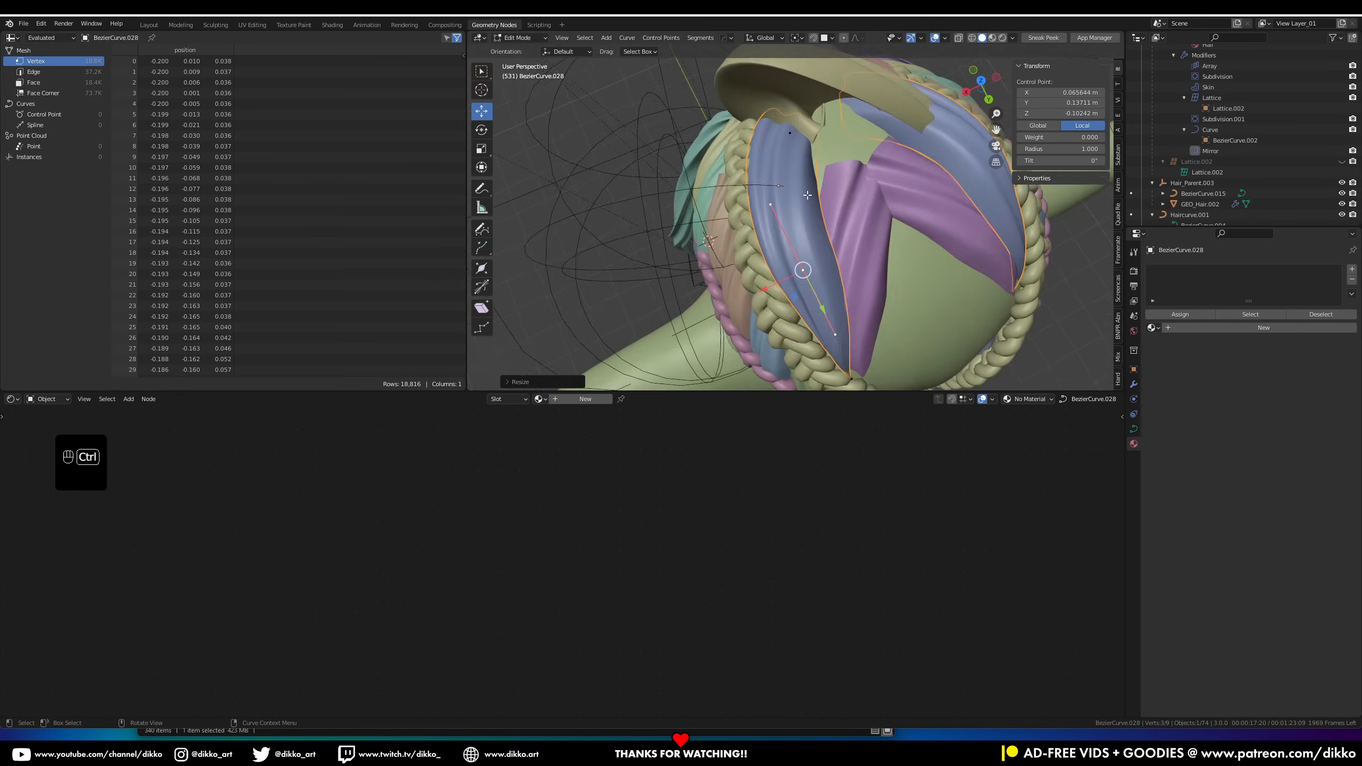
middle_click_drag(858, 225, 766, 179)
key("g")
left_click(855, 166)
scroll(855, 166, "down", 4)
key("Tab")
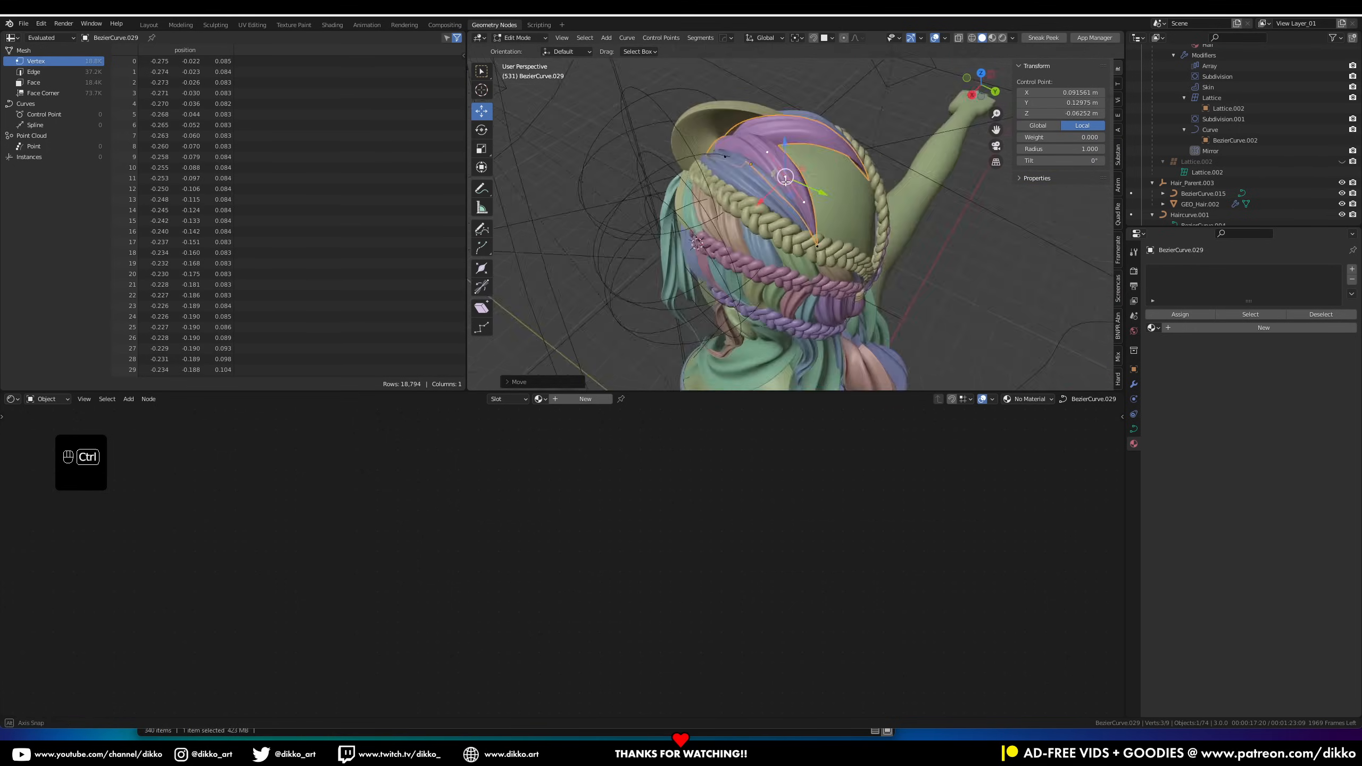
Move the control points of the BezierCurve.029 strand to fit it over the bare scalp above the top braid
middle_click_drag(778, 226, 804, 210)
key("Tab")
left_click(771, 264)
key("g")
middle_click_drag(810, 301, 810, 242)
key("g")
left_click(814, 300)
Shift the crown-side control points of the scalp strands to close the gap beside the neighbouring strands
middle_click_drag(815, 300, 825, 242)
left_click(788, 155)
middle_click_drag(789, 155, 837, 204)
key("g")
left_click(782, 150)
left_click(779, 197)
left_click_drag(836, 204, 853, 206)
middle_click_drag(853, 207, 742, 232)
left_click_drag(742, 232, 751, 230)
Duplicate the scalp strand and reposition the copy and its control points to fill the crown
key("shift+d")
mouse_move(786, 251)
middle_mouse_down()
mouse_move(811, 226)
mouse_move(778, 198)
mouse_move(794, 231)
middle_mouse_up()
left_click(834, 206)
key("Tab")
key("g")
left_click(785, 170)
middle_click_drag(786, 169, 794, 145)
key("g")
left_click(840, 280)
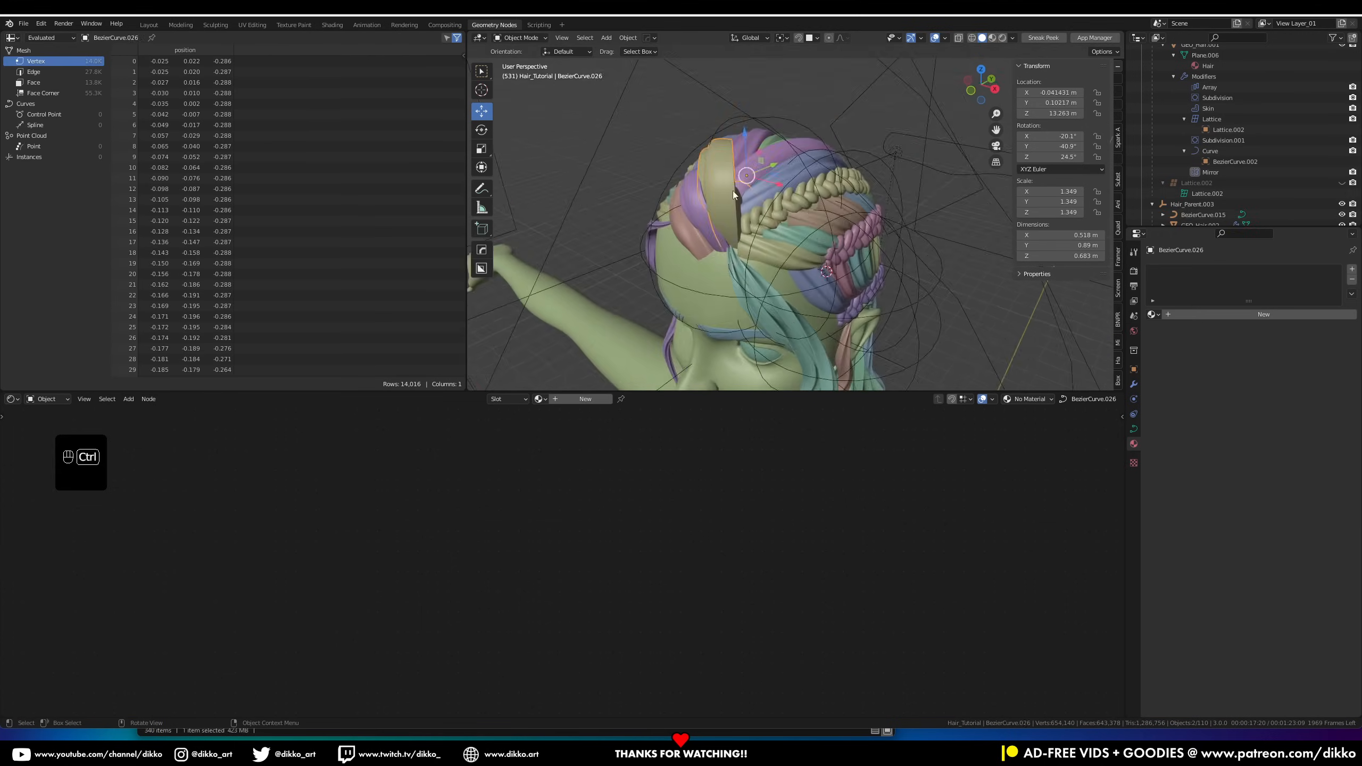
Place the BezierCurve.032 copy of the hairline strand above the front of the top braid and move its control points
middle_click_drag(732, 190, 906, 188)
key("g")
left_click(856, 142)
key("g")
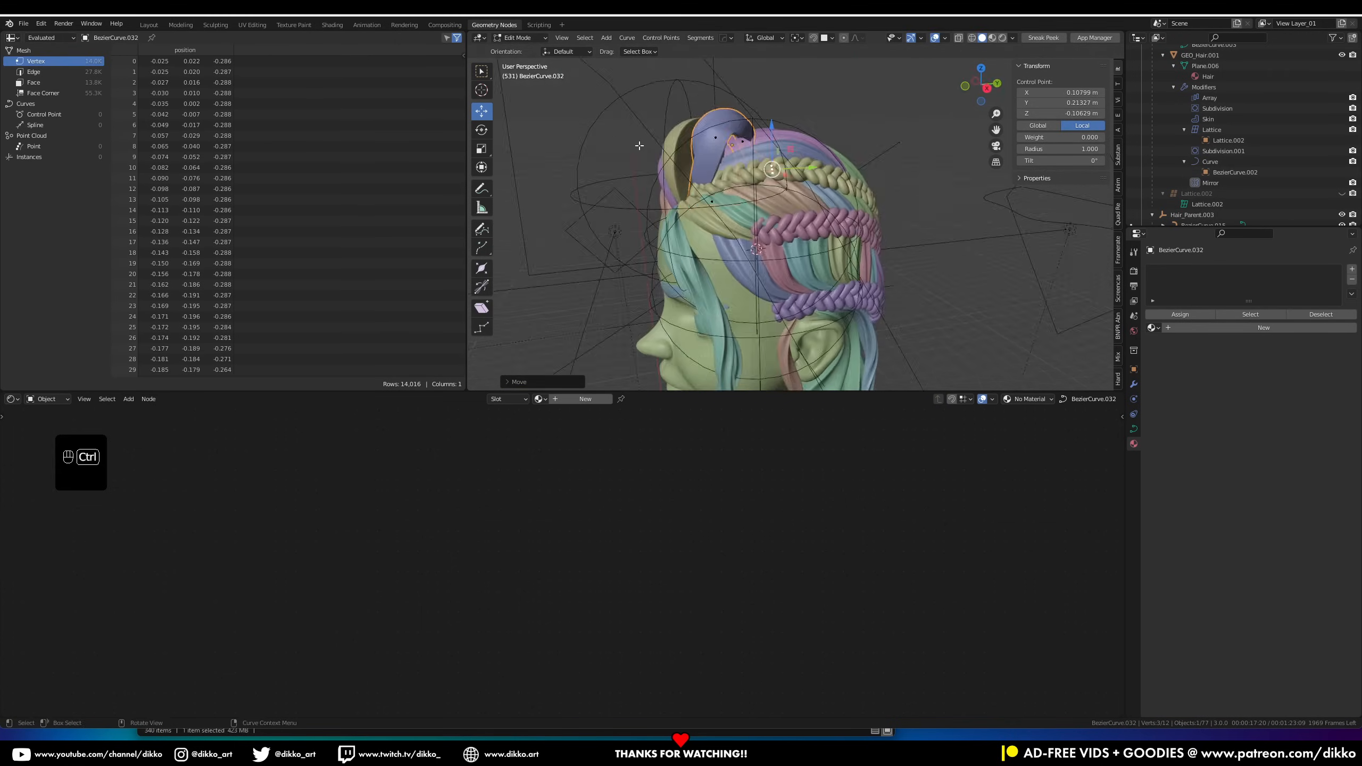
left_click(746, 224)
key("Tab")
middle_click_drag(746, 224, 879, 177)
key("g")
left_click(750, 203)
Scale and rotate the BezierCurve.032 strand to follow the curve of the head at the hairline
key("s")
left_click(1062, 199)
mouse_move(1062, 198)
middle_mouse_down()
mouse_move(773, 235)
mouse_move(694, 221)
mouse_move(810, 181)
mouse_move(887, 247)
mouse_move(905, 320)
mouse_move(781, 230)
mouse_move(763, 262)
mouse_move(943, 273)
mouse_move(969, 229)
middle_mouse_up()
left_click(774, 234)
key("r")
key("r")
left_click(751, 225)
key("Tab")
Move the control points of the front hairline strand into place and save the file
left_click(697, 225)
key("Tab")
key("g")
left_click(809, 182)
key("Tab")
key("z")
key("ctrl+s")
scroll(859, 278, "up", 3)
key("z")
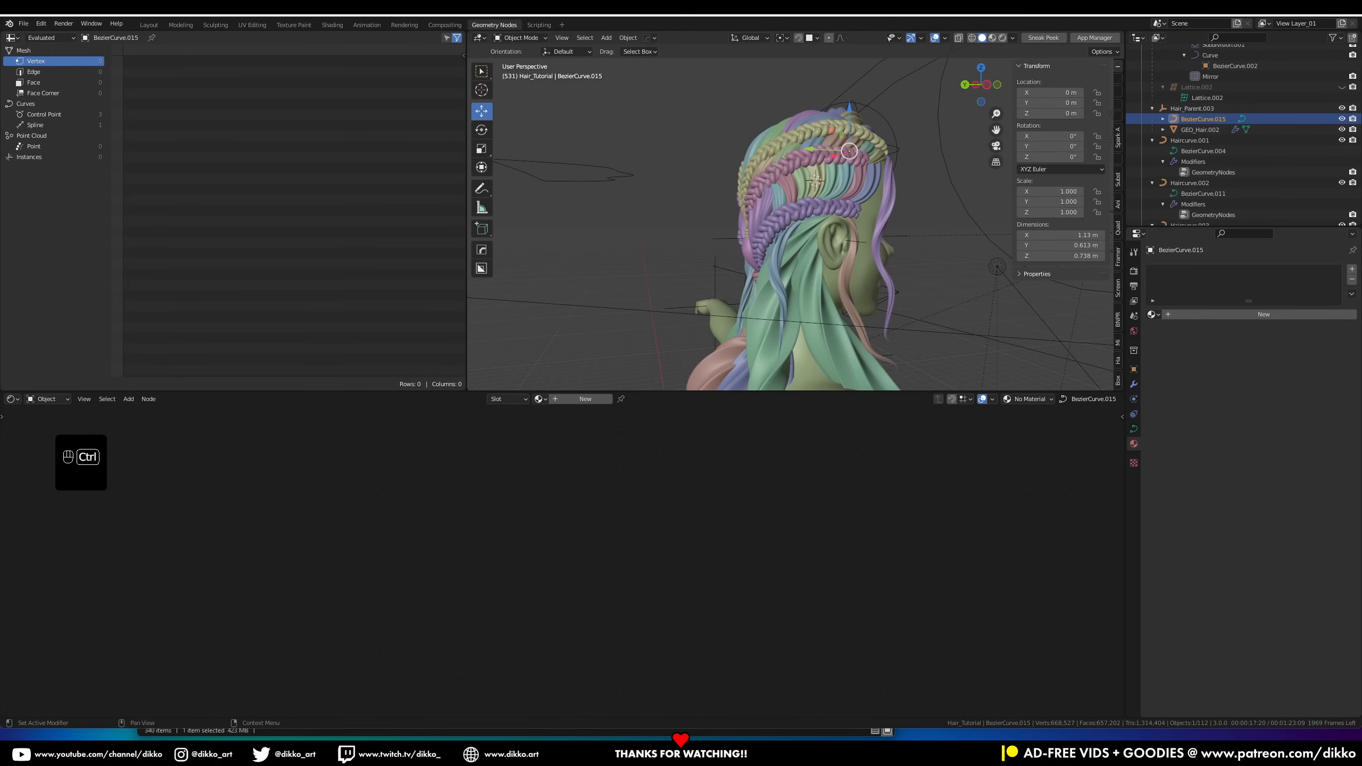
Duplicate a thick ponytail strand, then move and rotate the copy in front of the ear
middle_click_drag(1008, 273, 766, 274)
left_click(778, 257)
key("Tab")
key("Tab")
middle_click_drag(868, 241, 912, 283)
key("g")
left_click(821, 273)
key("r")
key("r")
Move the upper control points of the Haircurve.007 strand to the temple and taper its root
middle_click_drag(796, 282, 767, 242)
left_click(879, 161)
left_click(801, 130)
key("g")
left_click(780, 242)
middle_click_drag(879, 165, 864, 91)
left_click(863, 91)
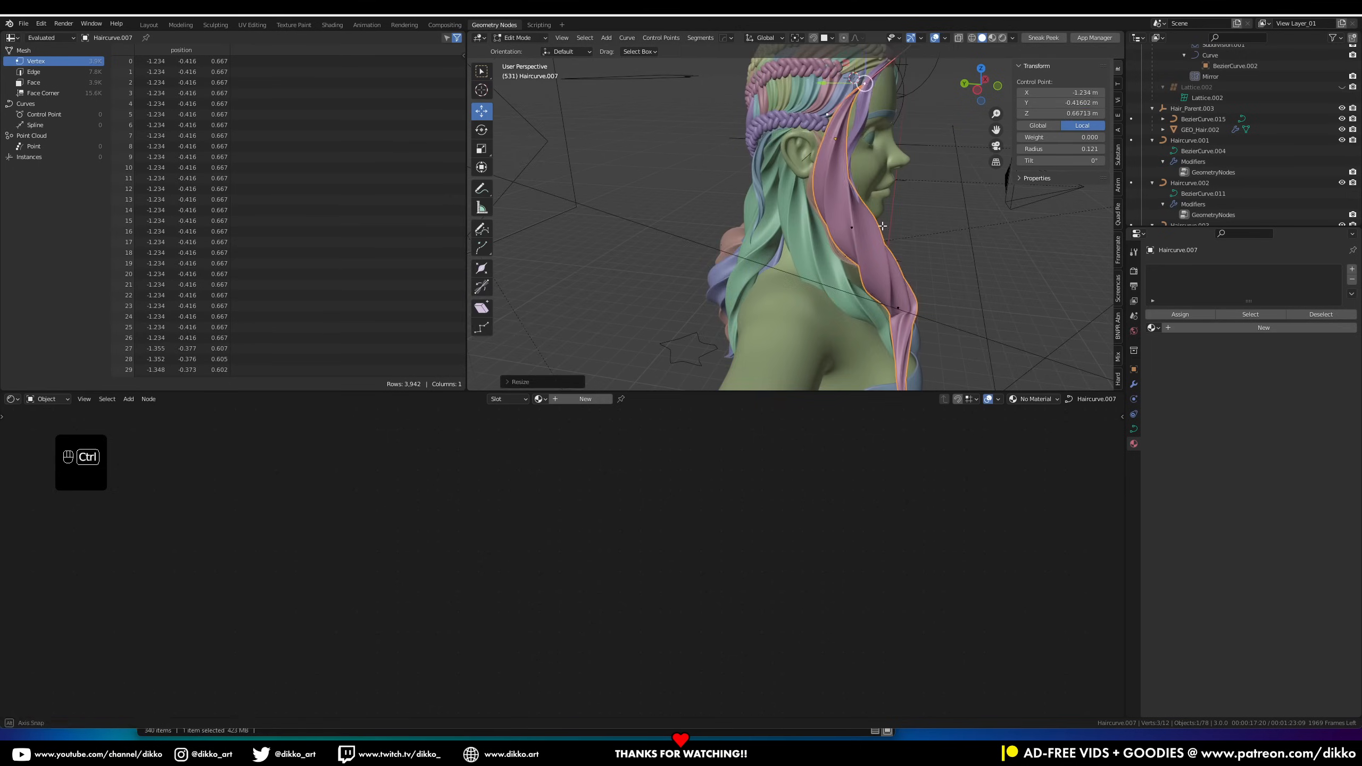
Move the Haircurve.007 control points so the thick strand hangs down the side of the face onto the chest
middle_click_drag(882, 226, 911, 225)
left_click(835, 179)
key("g")
left_click(903, 168)
key("Tab")
middle_click_drag(903, 168, 836, 180)
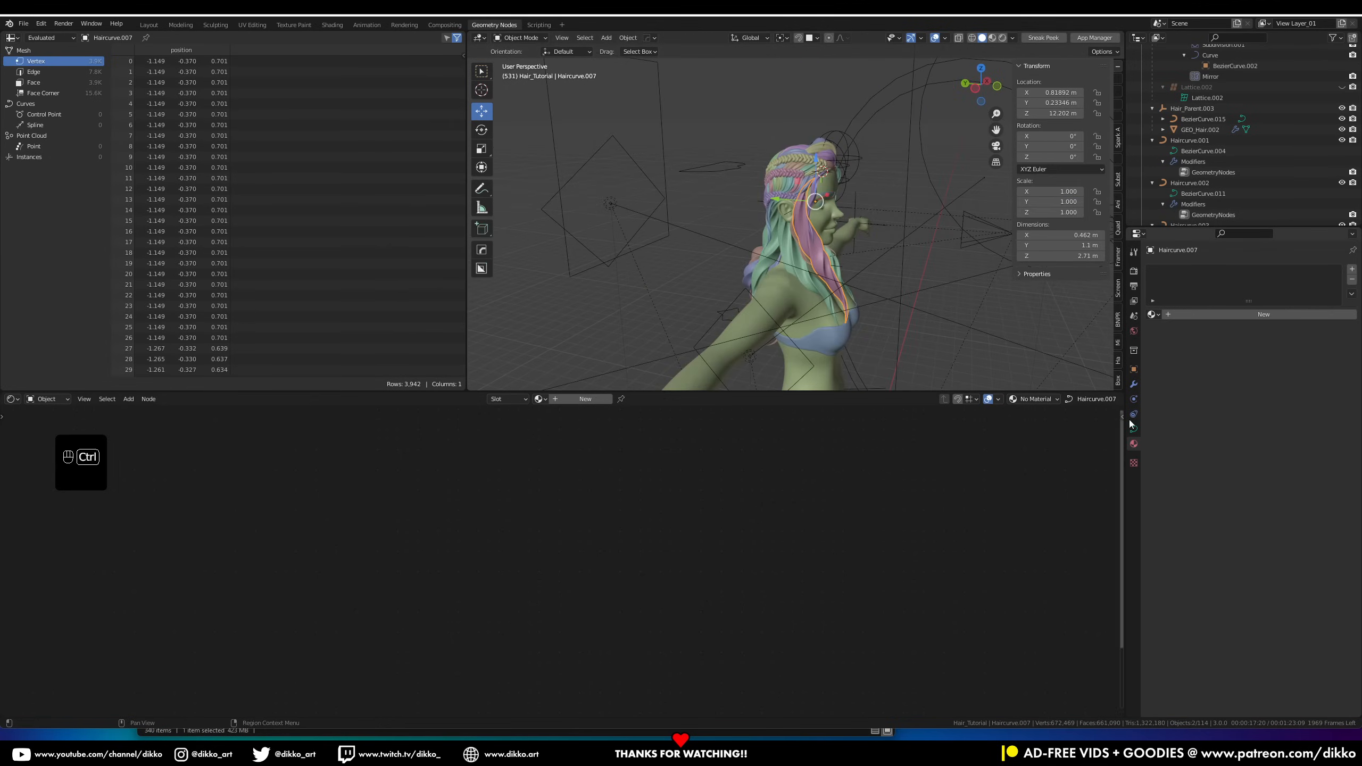
Copy the strand's Ponytail node group as Bangs, and duplicate the star-shaped BezierCircle profile and scale its points
left_click(52, 487)
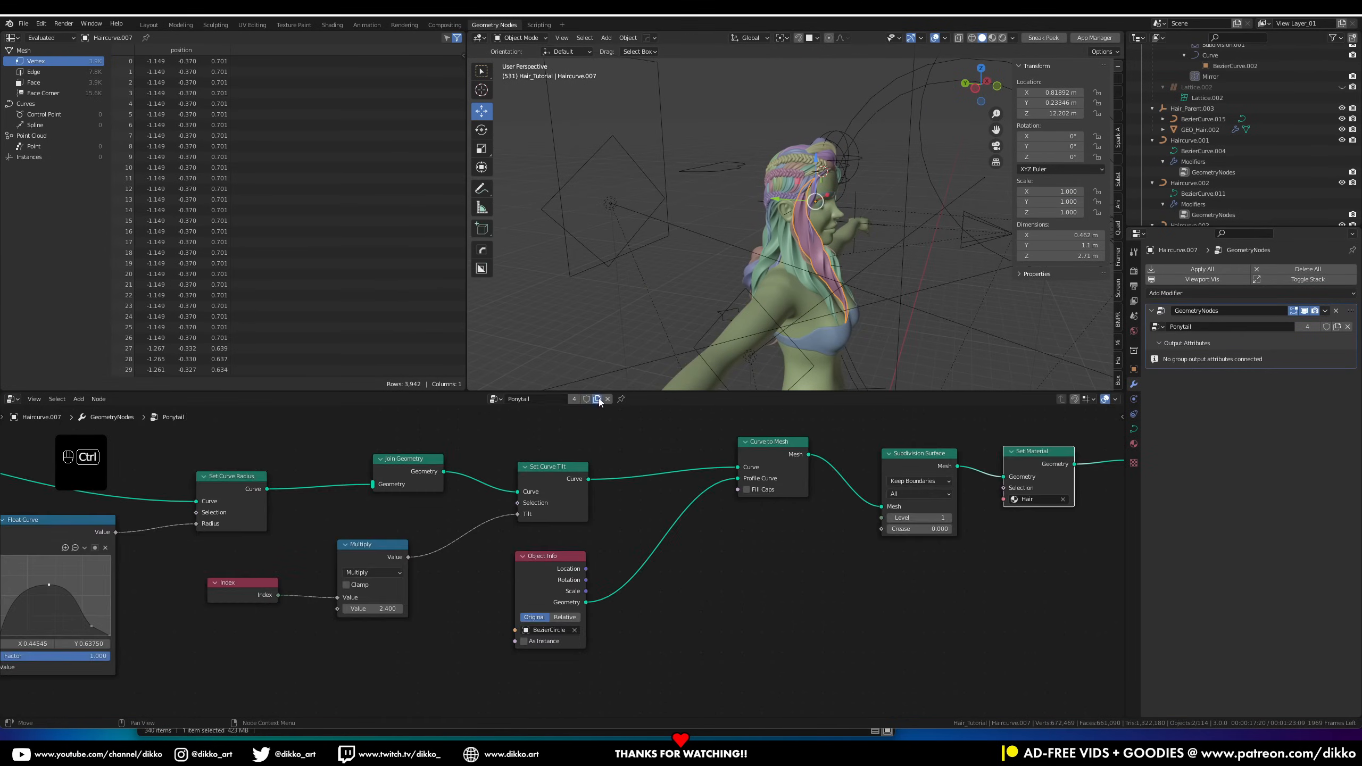
middle_click_drag(637, 266, 841, 191)
left_click(651, 327)
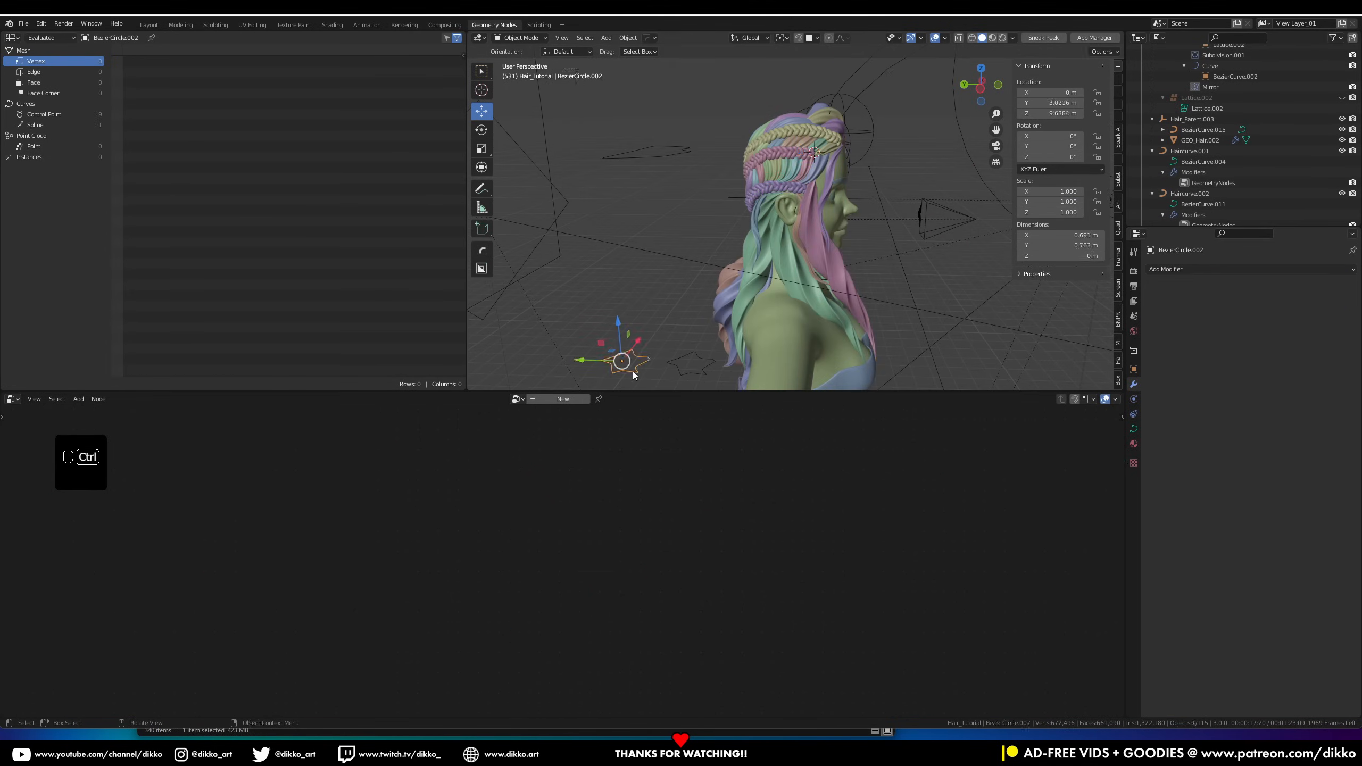
key("Tab")
key("s")
left_click(695, 296)
Use the duplicated profile curve in the Bangs Object Info node and adjust the Multiply value driving the curve tilt
key("h")
key("KP_Divide")
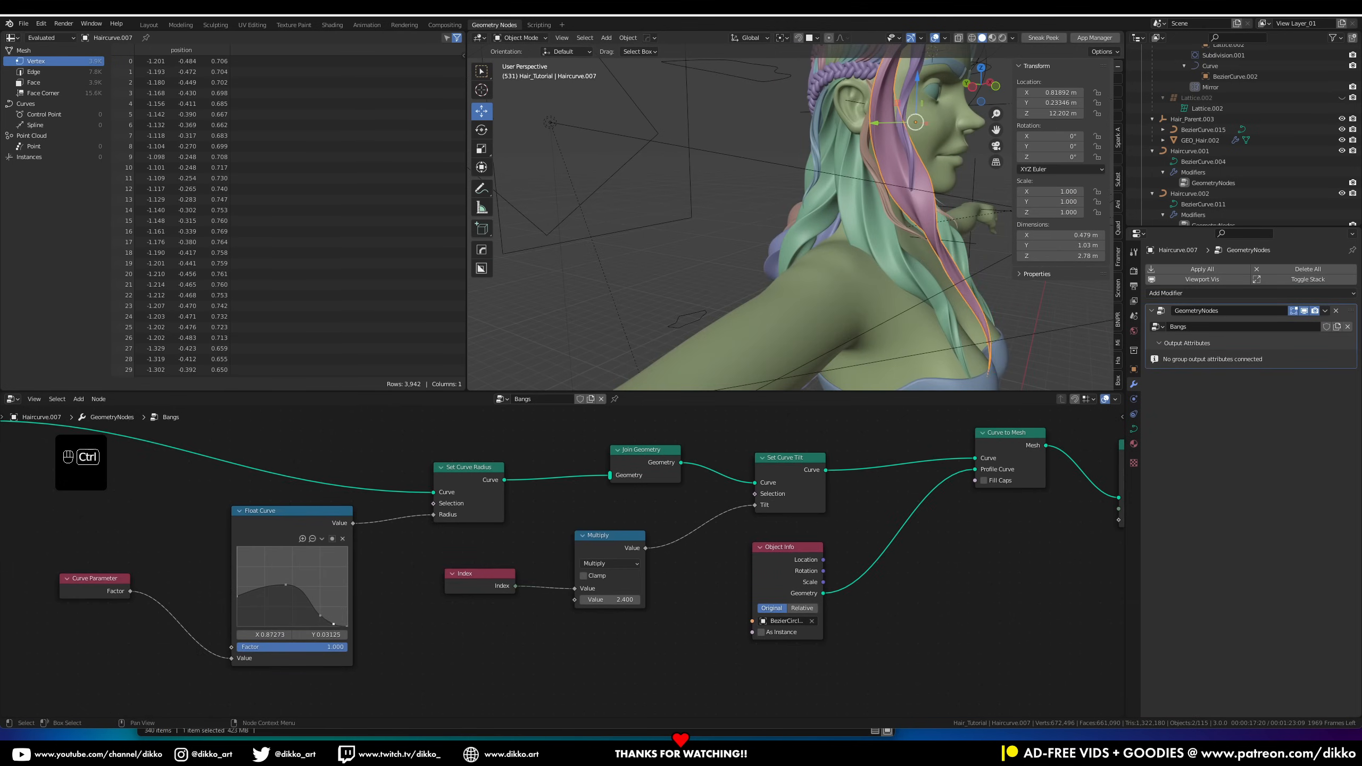
left_click_drag(610, 599, 630, 599, "ctrl")
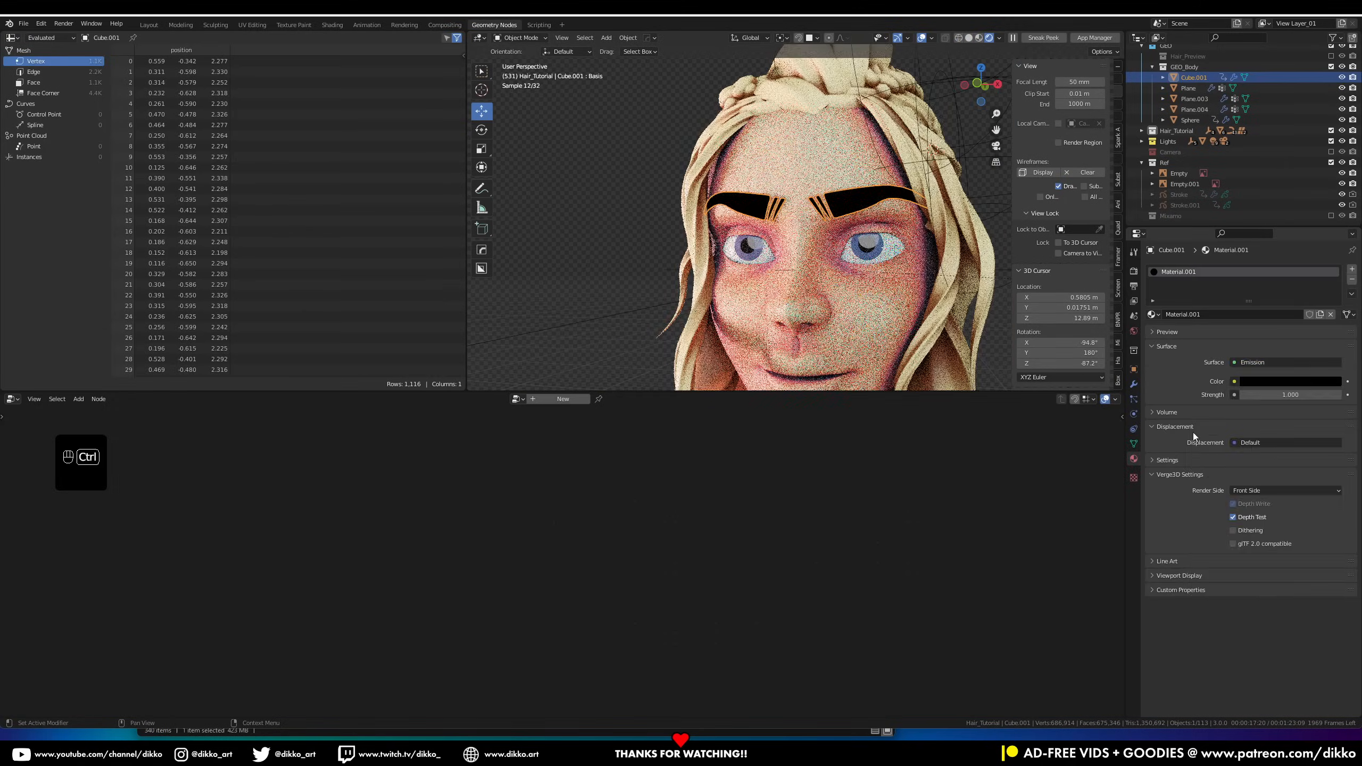
Change the surface shader of the eyebrows' Material.001
left_click(1285, 363)
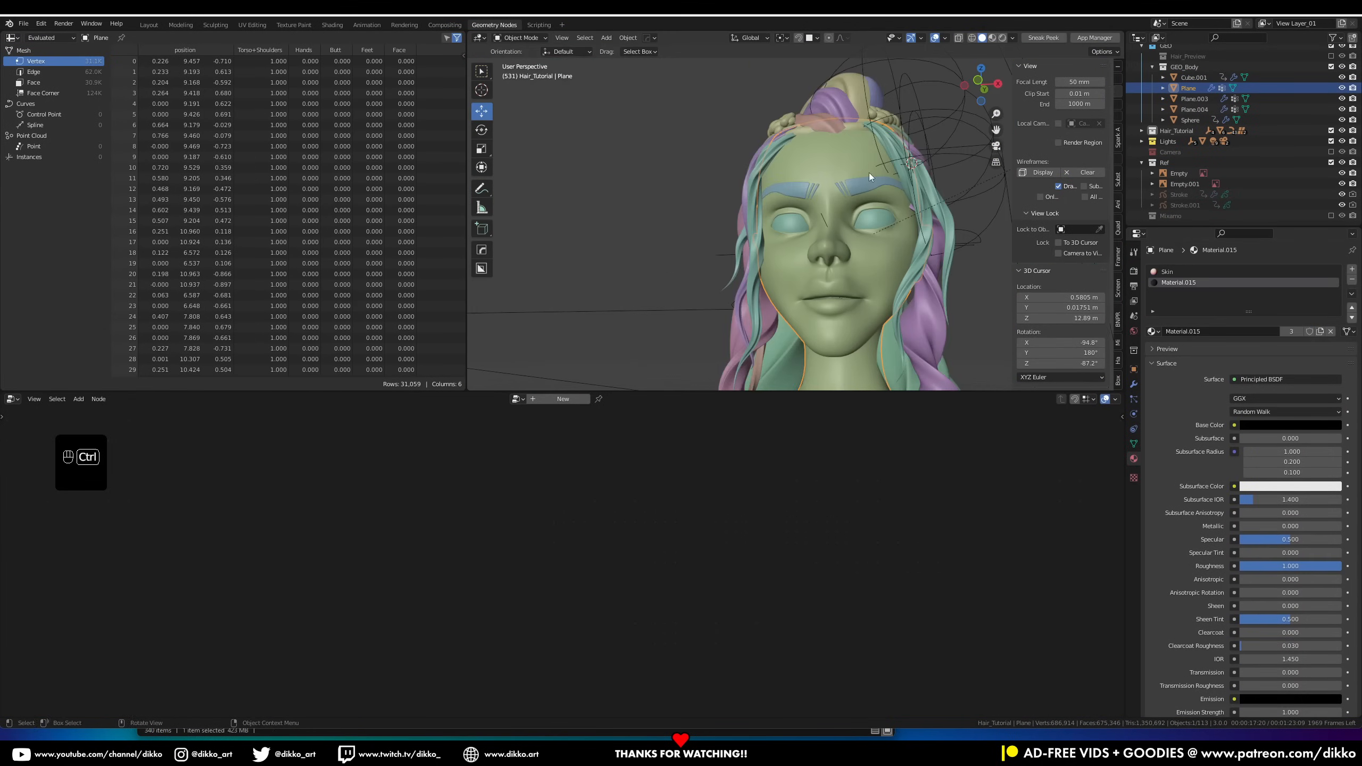
key("ctrl+z")
middle_click_drag(868, 173, 802, 297, "ctrl")
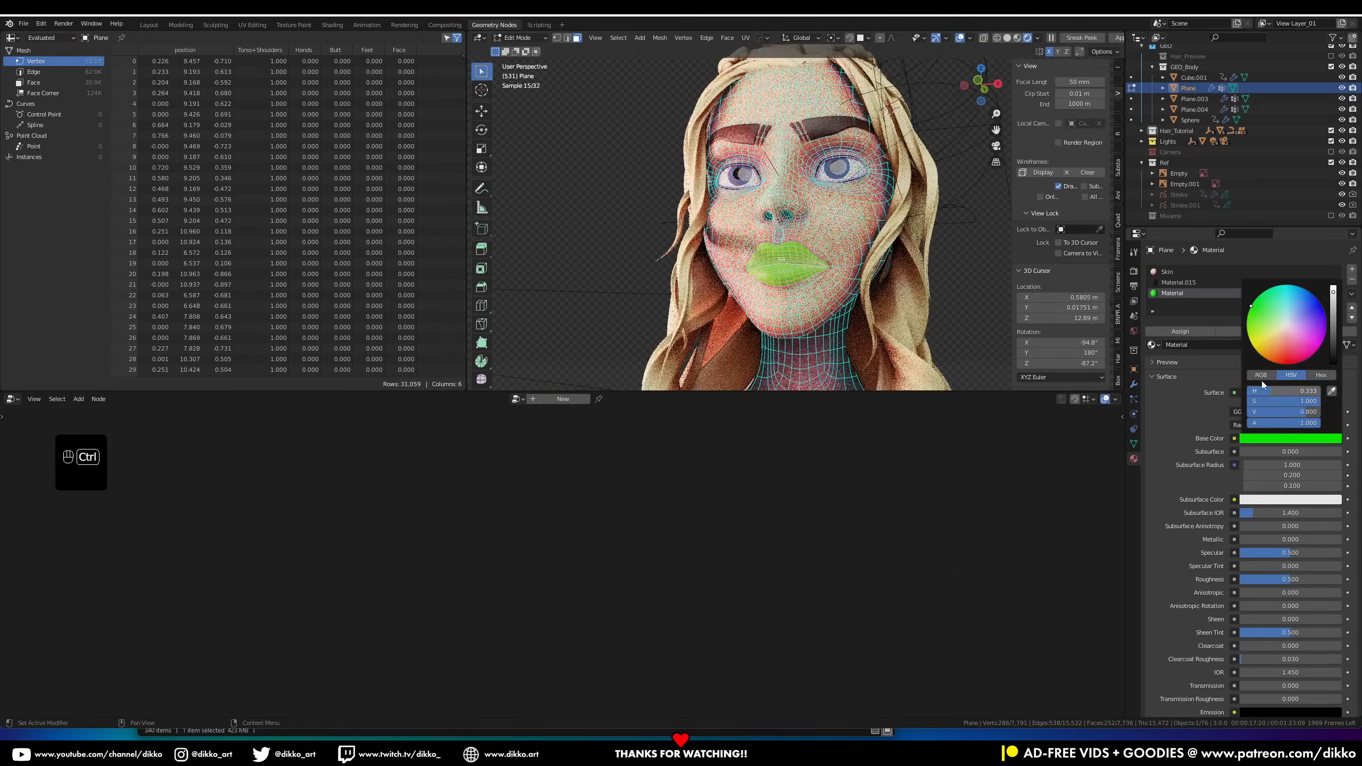
Hide the viewport overlays and set the lip material's base colour to a muted red with hue 0.013, saturation 0.729 and value 0.359
left_click(959, 38)
middle_click_drag(783, 204, 789, 220)
middle_click_drag(788, 220, 789, 242, "ctrl")
left_click(1290, 438)
left_click_drag(1279, 340, 1285, 340)
left_click_drag(1334, 320, 1333, 319)
middle_click_drag(772, 258, 815, 263)
left_click(1290, 439)
left_click_drag(1285, 344, 1285, 349)
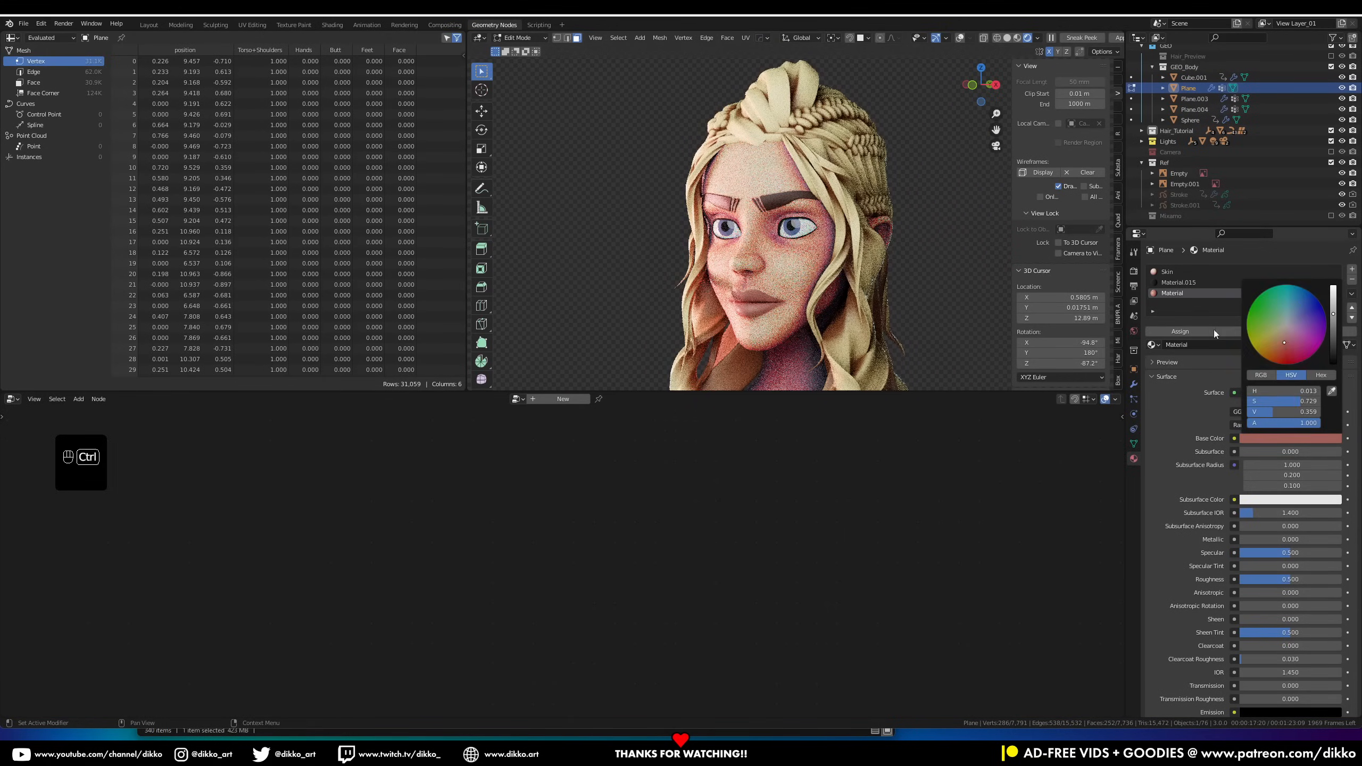
middle_click_drag(883, 233, 884, 225, "ctrl")
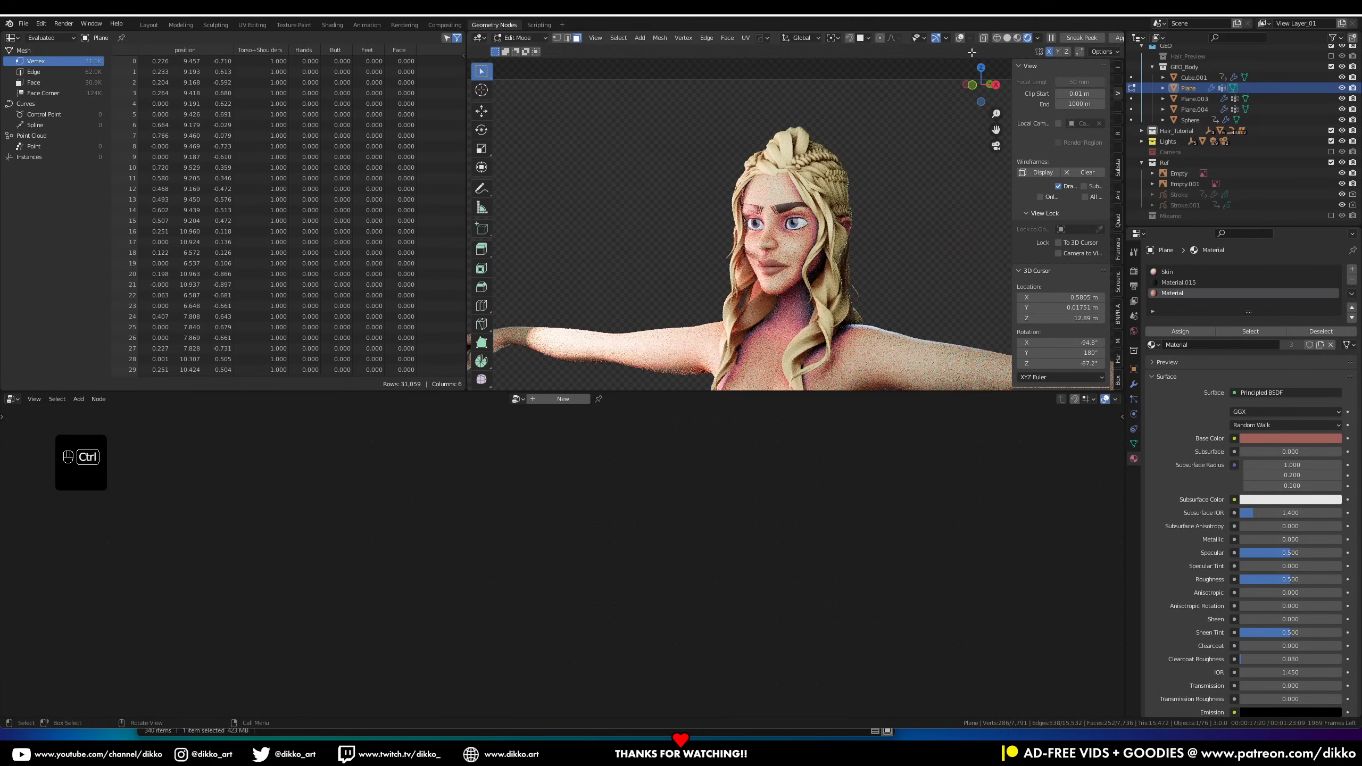
Change the node editor area to a 3D viewport and try a proportional move of the face mesh along X beside the mouth
key("shift+F5")
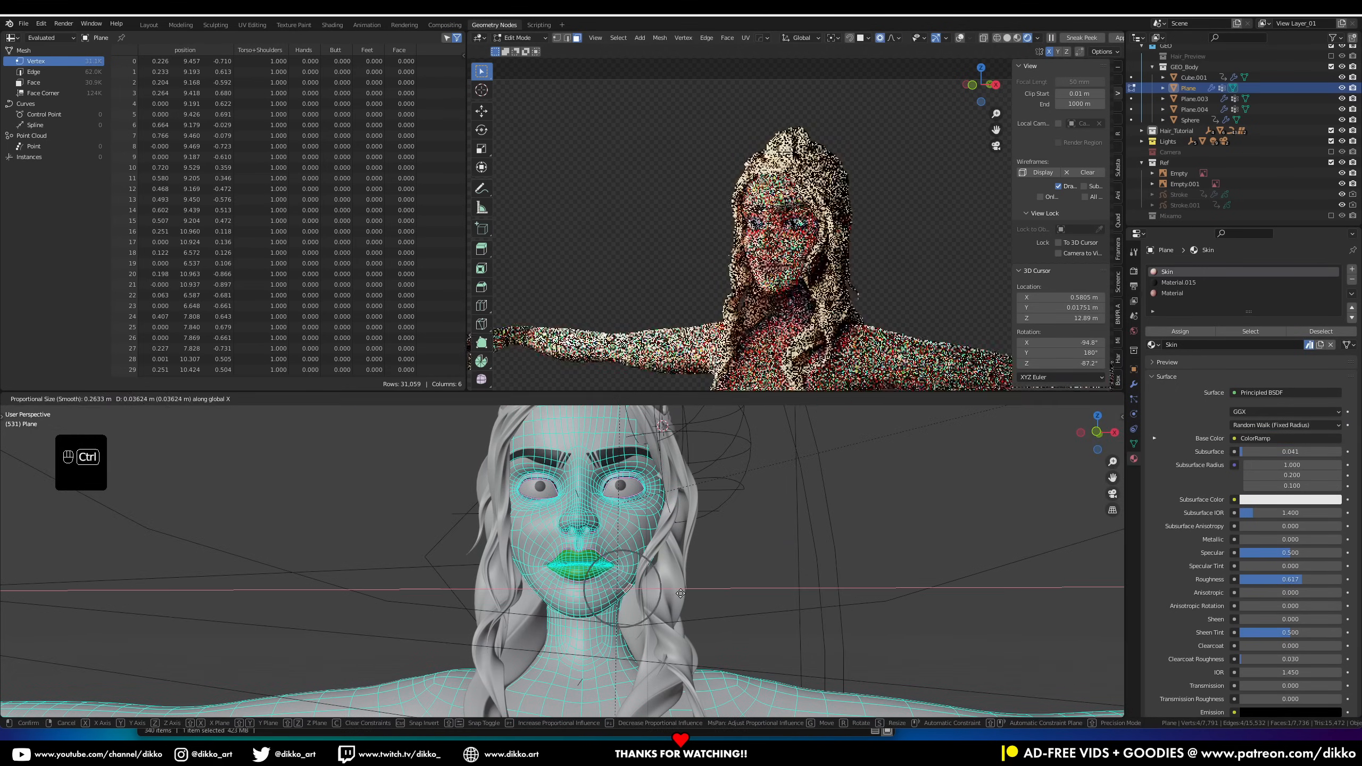
left_click(679, 593)
key("ctrl+z")
scroll(686, 440, "up", 3)
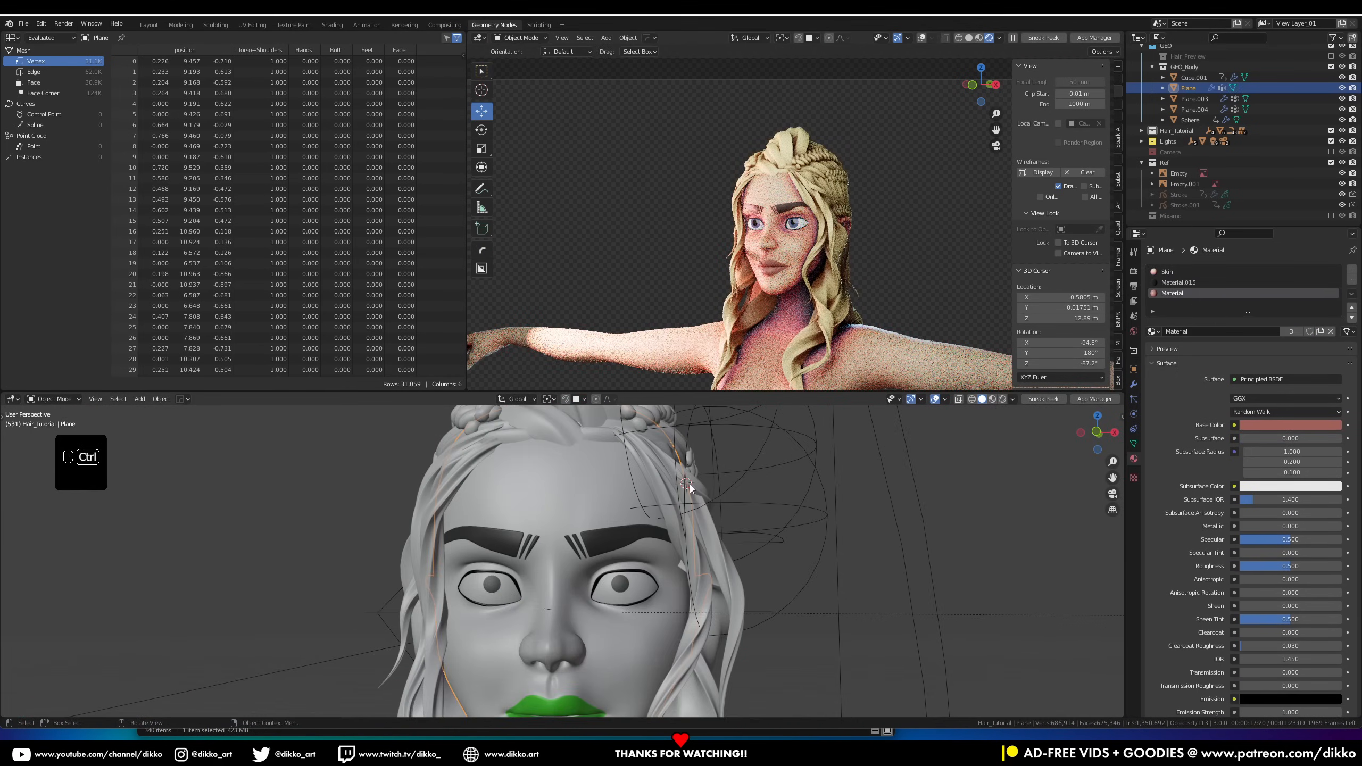
Leave face mesh editing, select the BezierCurve.024 strand at the front hairline and start moving its control points
key("Tab")
left_click(690, 486)
left_click(13, 399)
left_click(61, 477)
key("shift+F5")
middle_click_drag(577, 472, 525, 483)
left_click(410, 477)
key("Tab")
key("g")
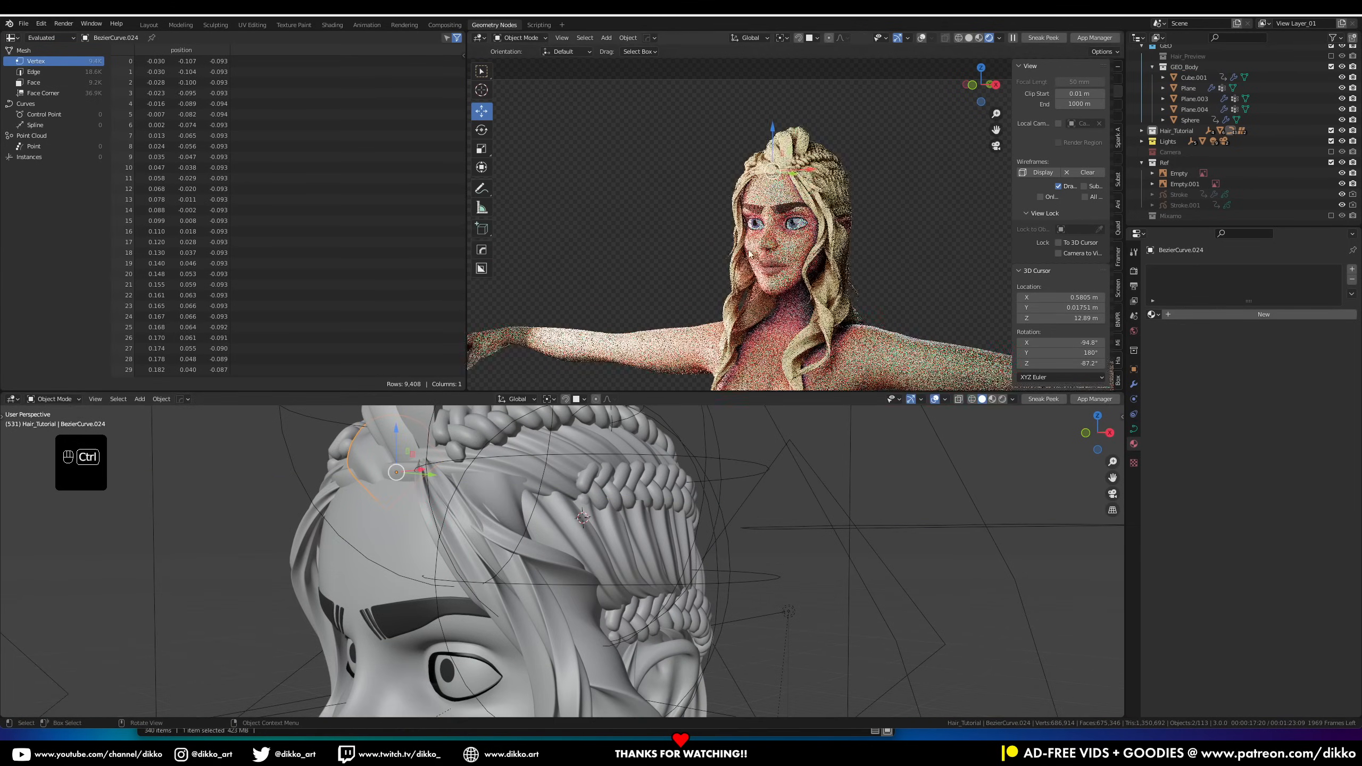